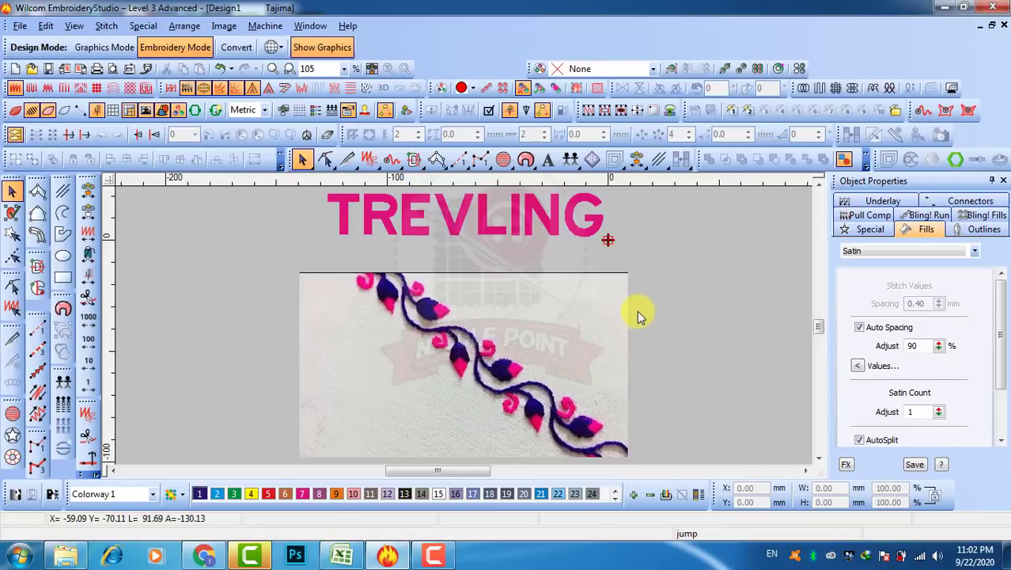
Rotate the floral vine bitmap counter-clockwise about its centre to bring the diagonal vine closer to horizontal.
drag(526, 69, 417, 69)
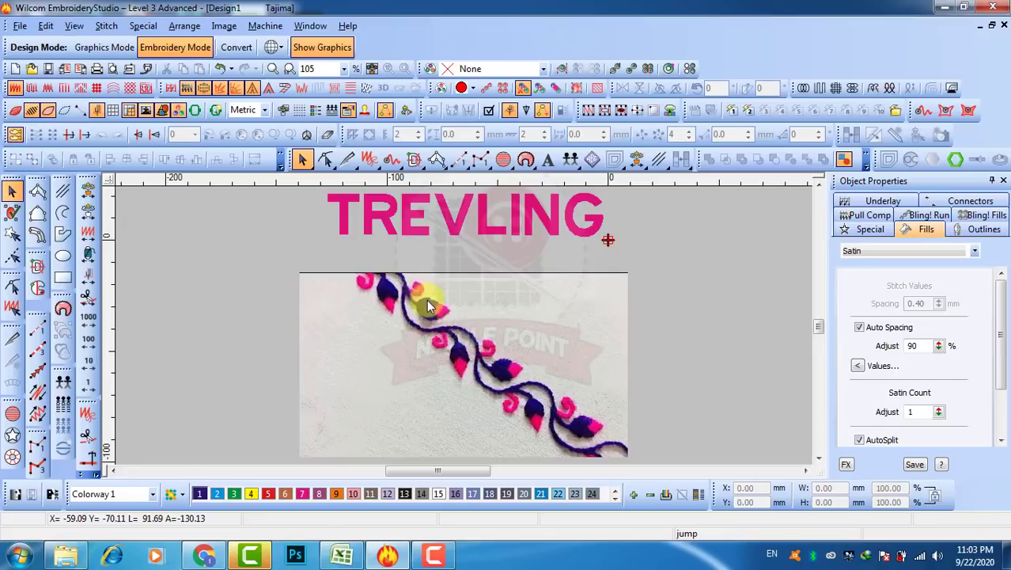
click(456, 332)
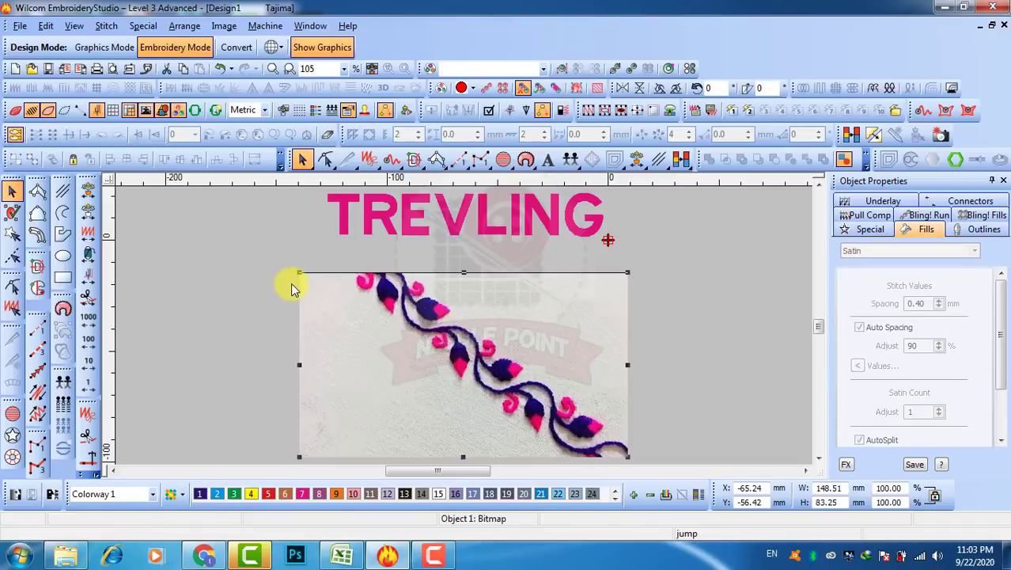
click(677, 321)
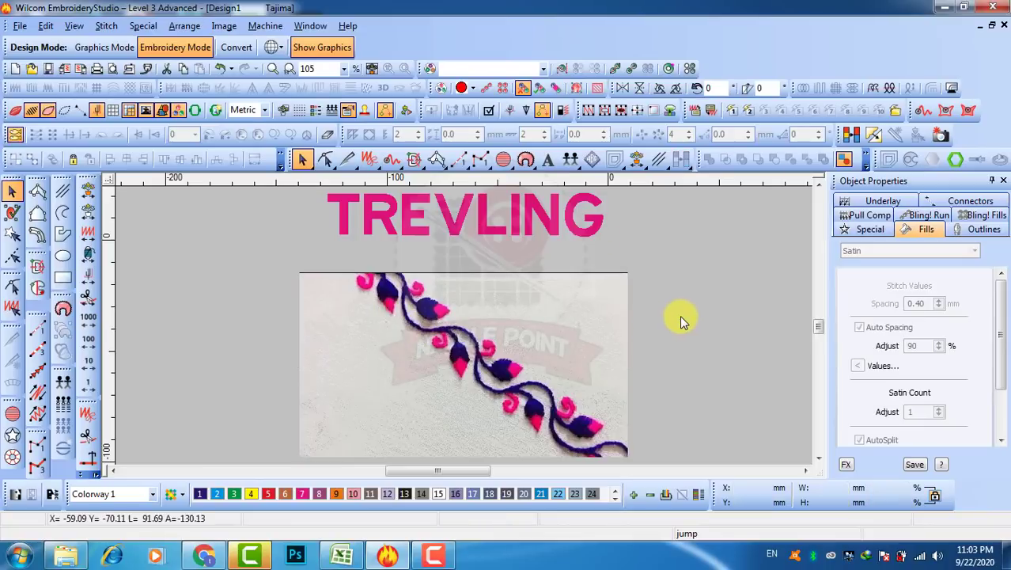
click(457, 335)
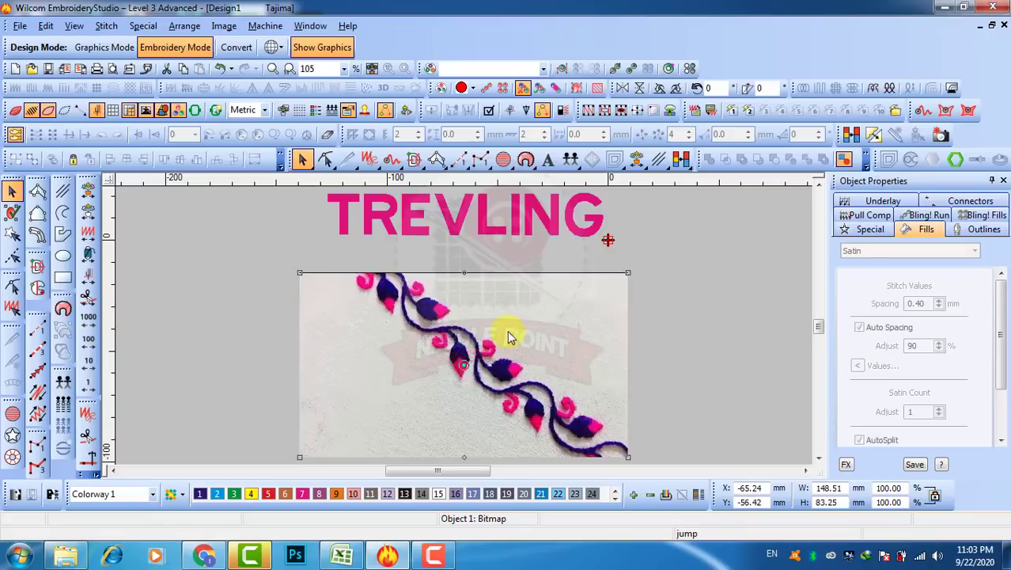
click(300, 273)
drag(301, 273, 284, 354)
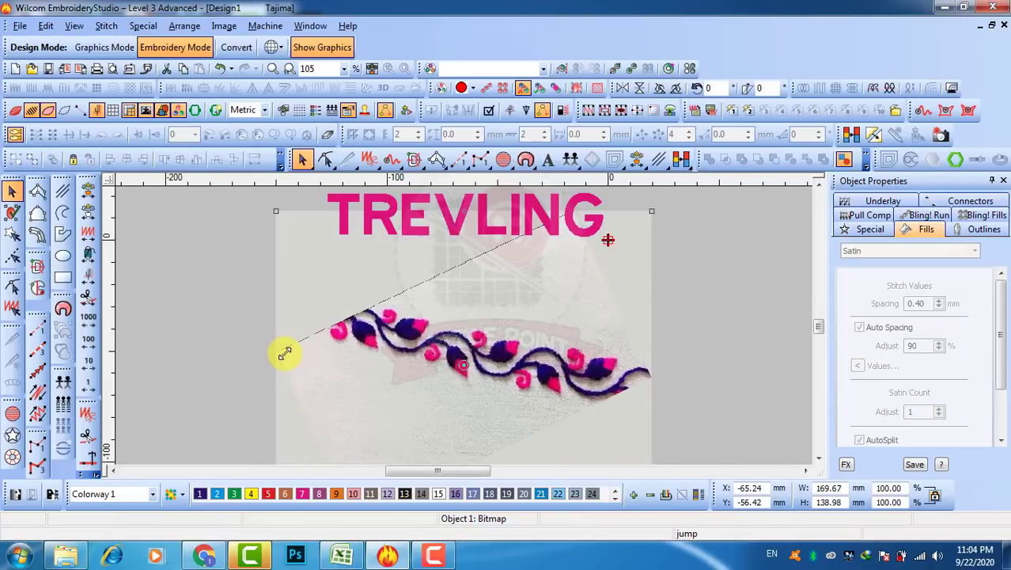
Place a horizontal guide just below the vine and rotate the bitmap further counter-clockwise to level the vine against it.
click(111, 330)
drag(112, 329, 110, 397)
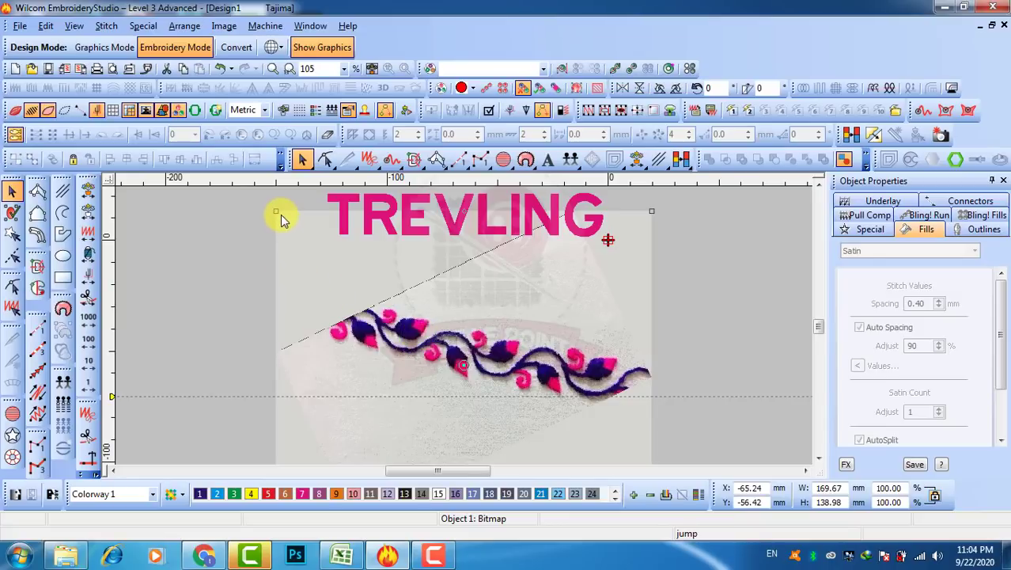
drag(275, 210, 256, 240)
key(Escape)
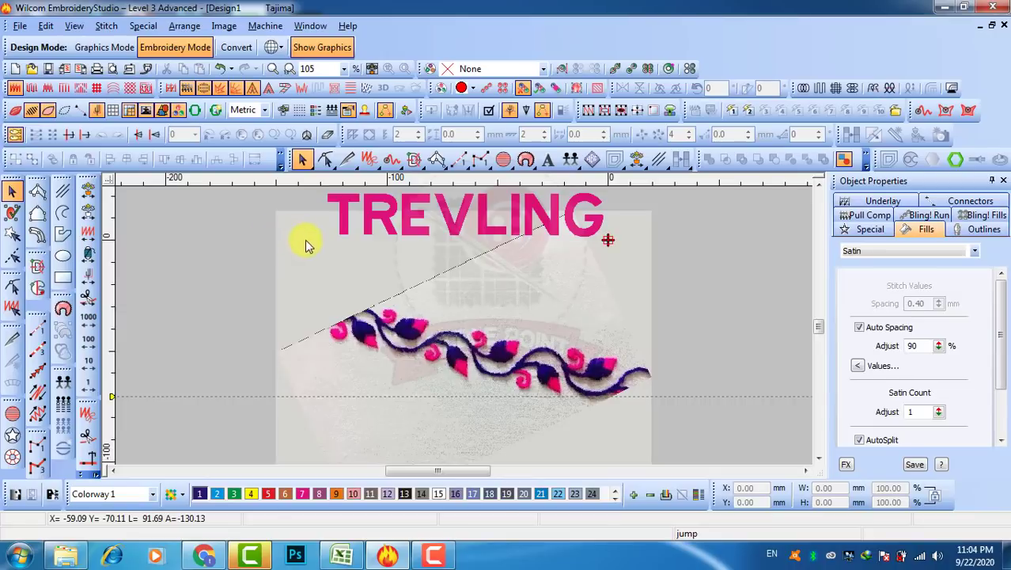
click(309, 247)
drag(271, 210, 255, 237)
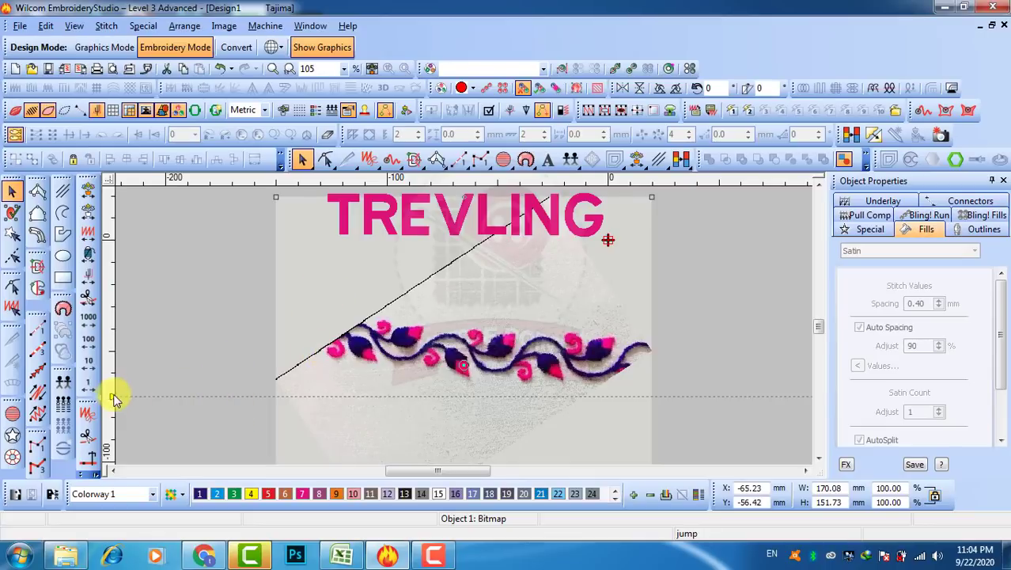
Raise the horizontal guide to the vine's lower edge and fine-tune the bitmap's rotation so the vine lies parallel to it.
drag(110, 390, 111, 381)
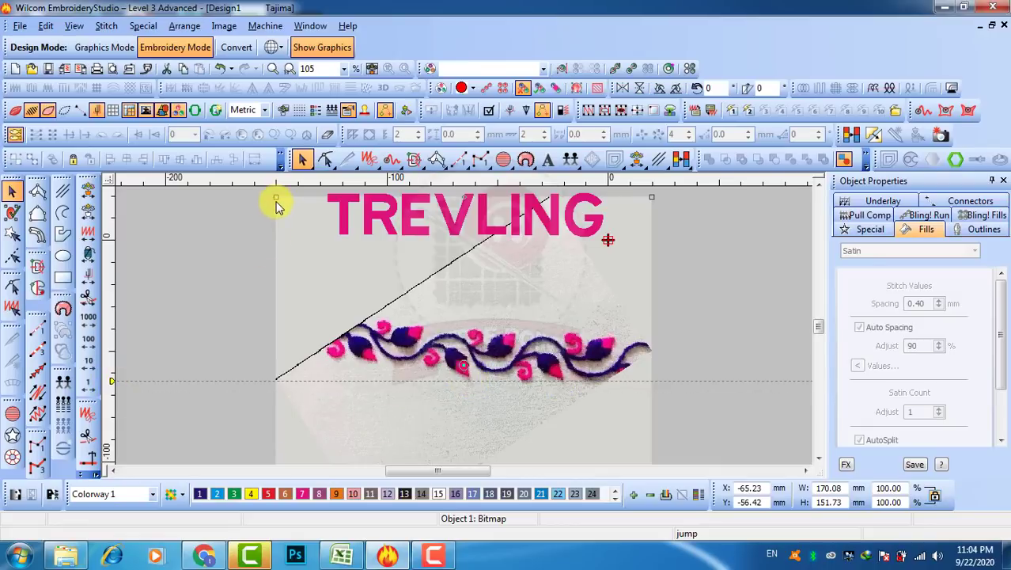
drag(275, 198, 271, 206)
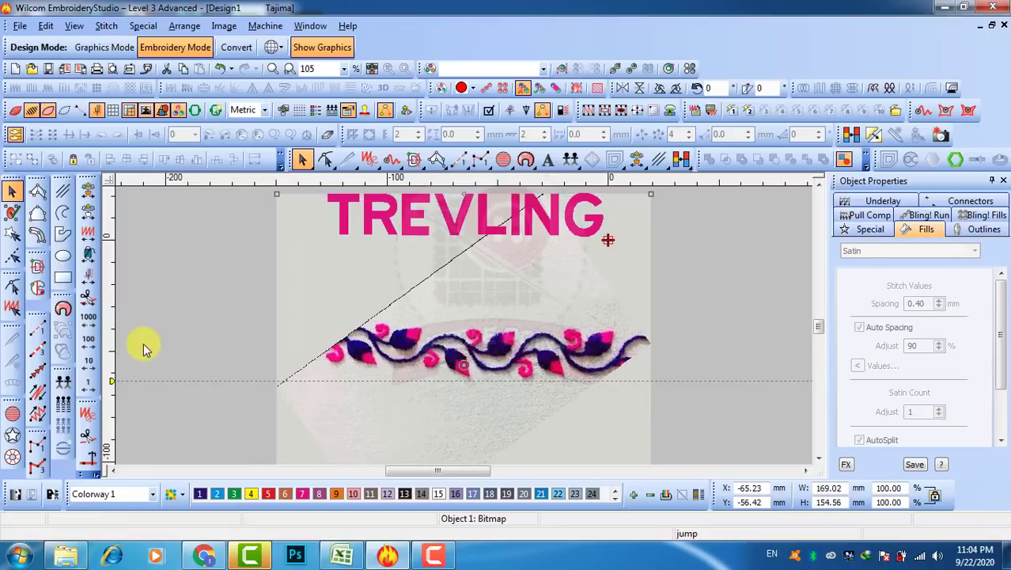
drag(112, 379, 110, 375)
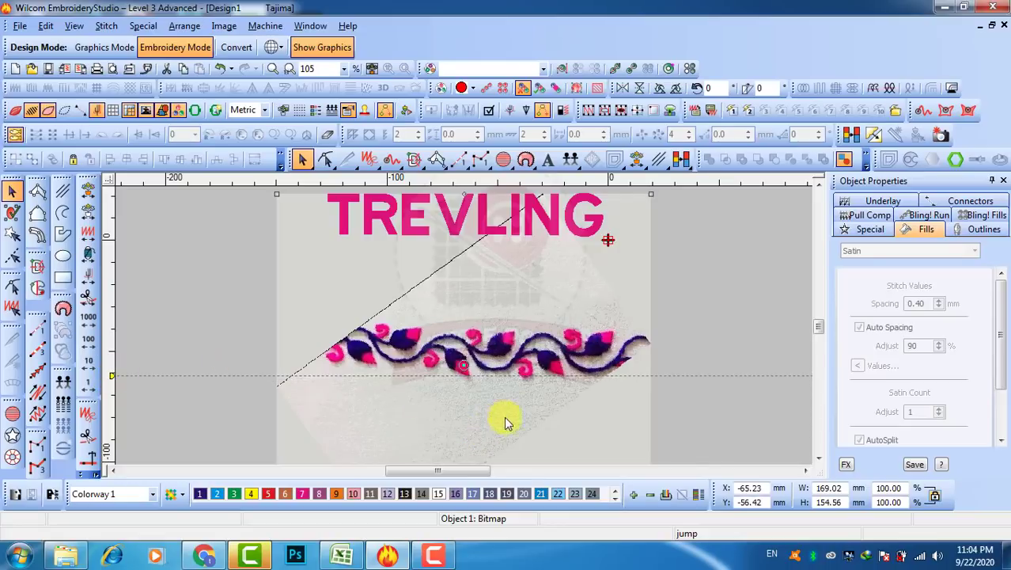
key(Escape)
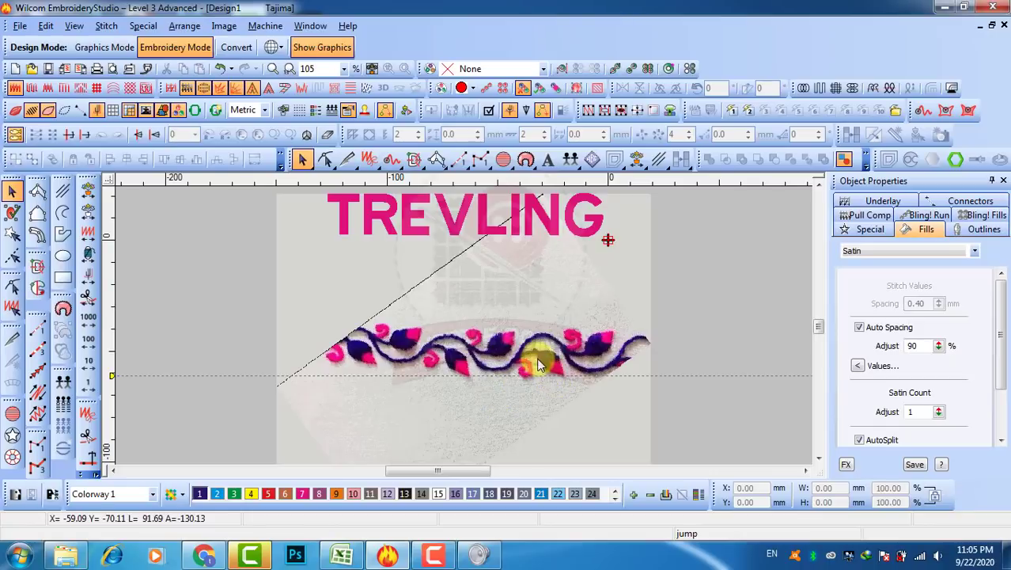
Trace the short stem leading to the rightmost upper bud with a three-point open vector curve.
key(z)
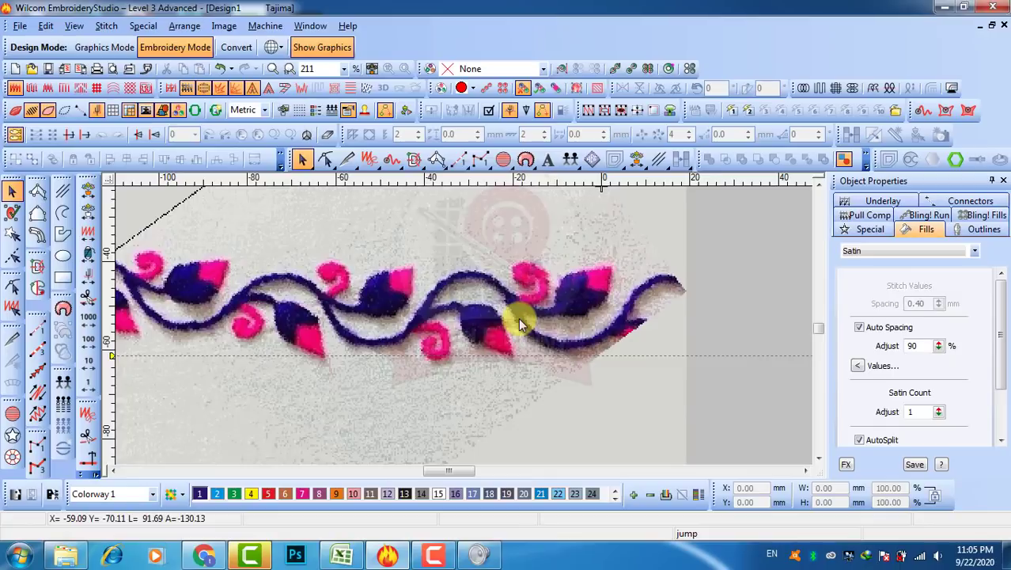
click(63, 216)
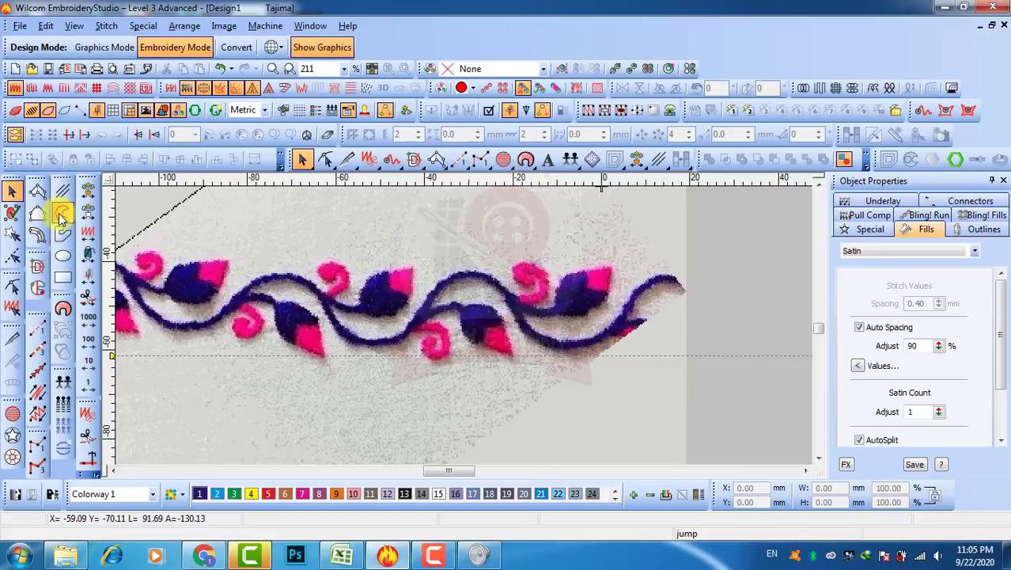
scroll(532, 311, up, 1)
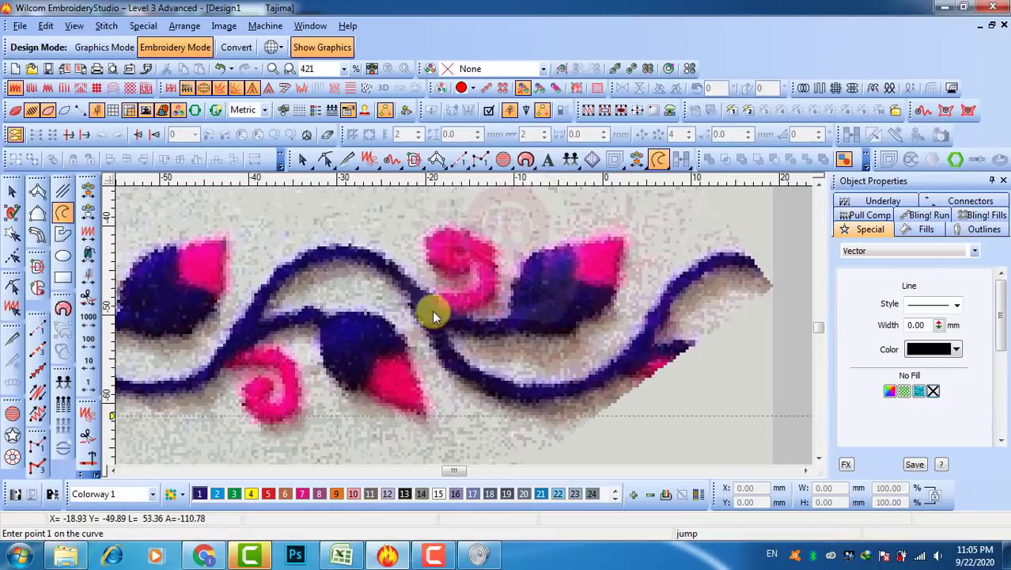
click(425, 303)
click(475, 330)
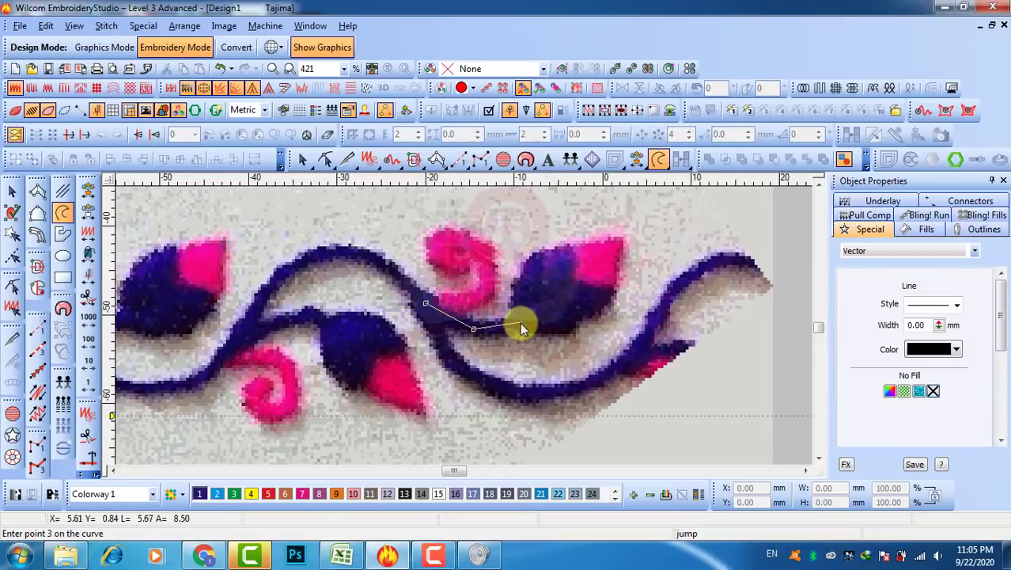
click(517, 323)
key(Return)
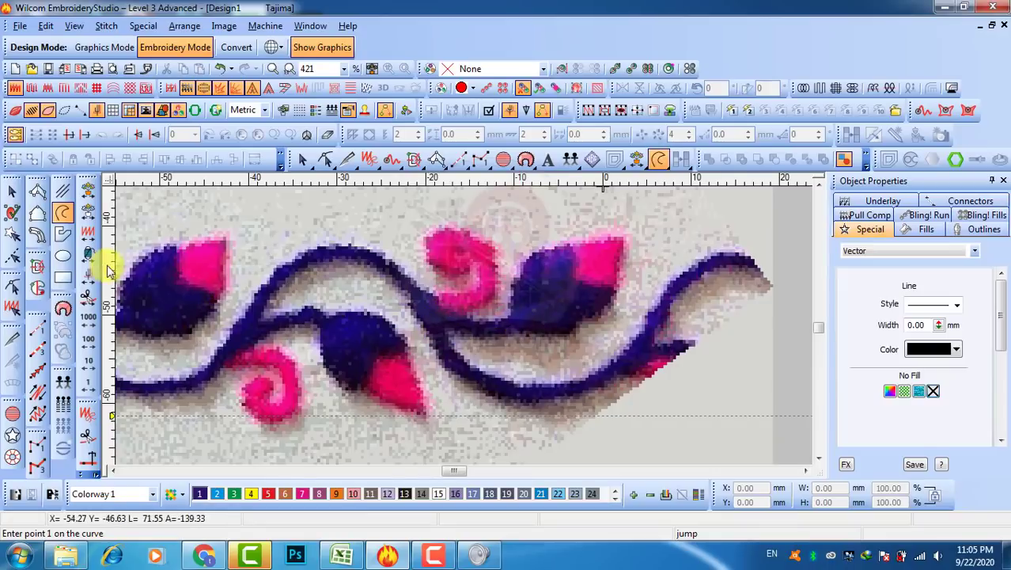
Outline the purple base of the rightmost upper bud as a closed vector shape, following its notch around the pink tip.
click(63, 235)
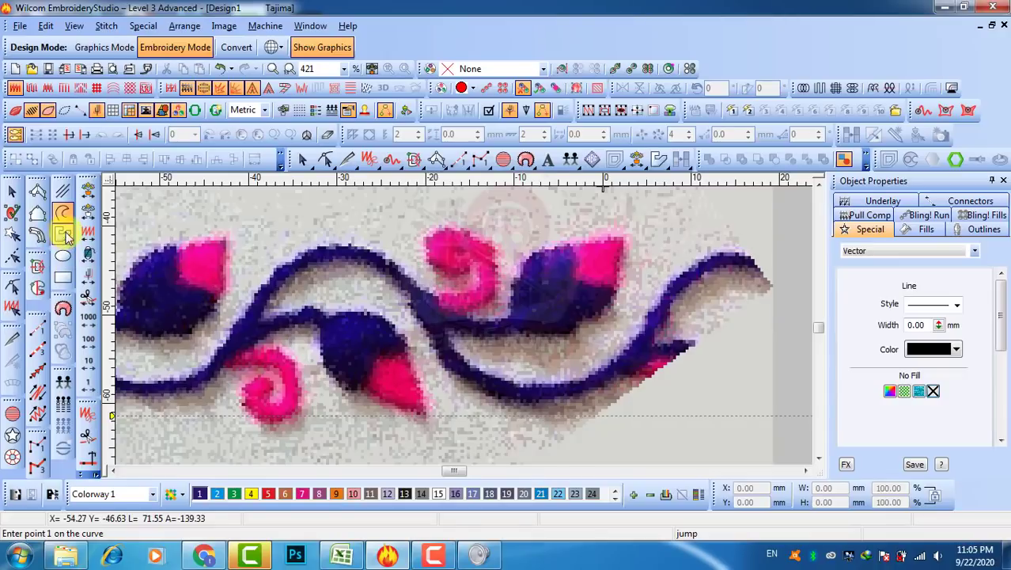
click(508, 323)
click(513, 286)
click(546, 248)
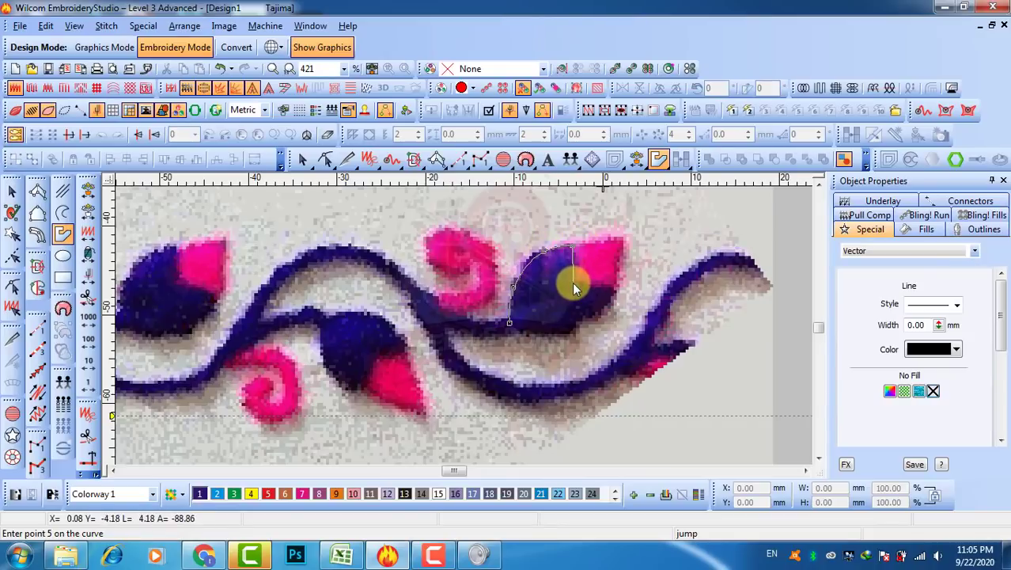
click(615, 303)
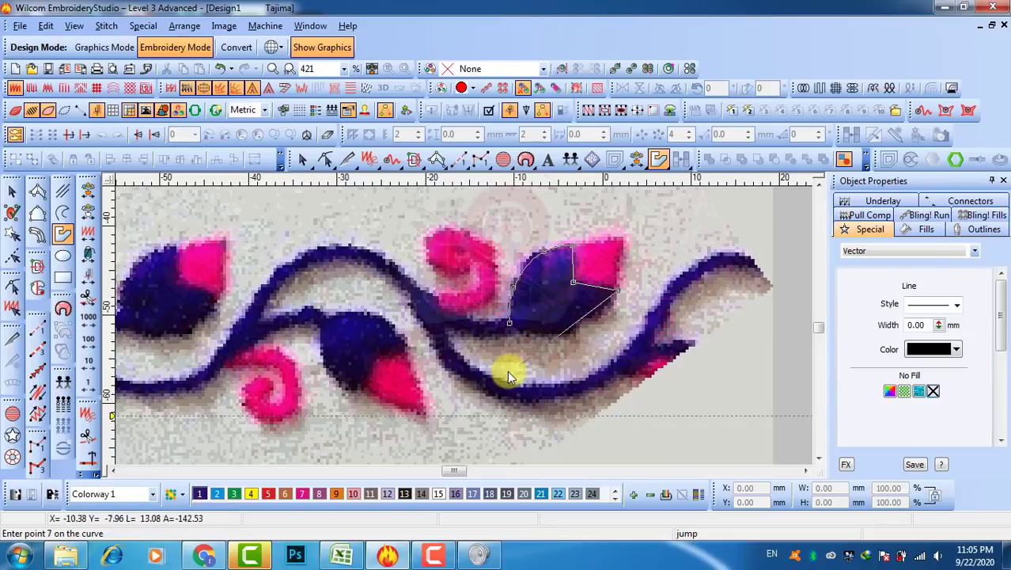
click(570, 327)
key(Return)
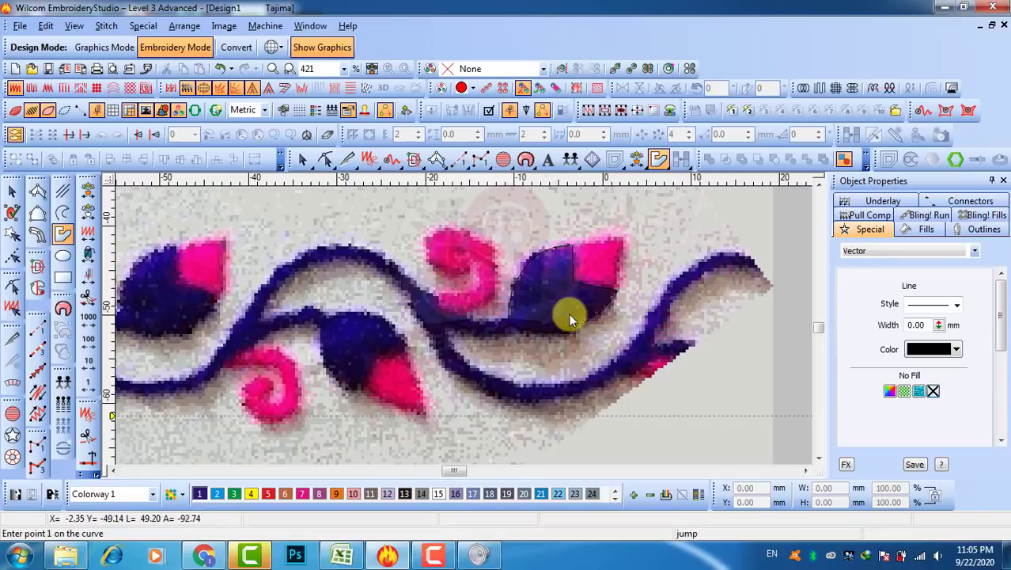
Outline the pink tip of the rightmost upper bud as a closed four-point vector shape.
click(571, 247)
click(624, 236)
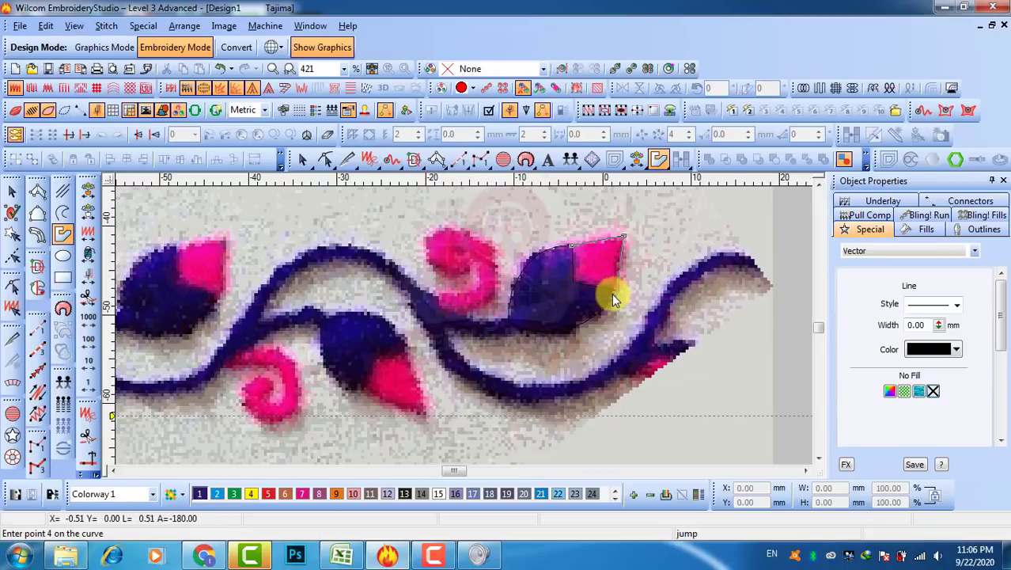
click(616, 293)
click(572, 283)
key(Return)
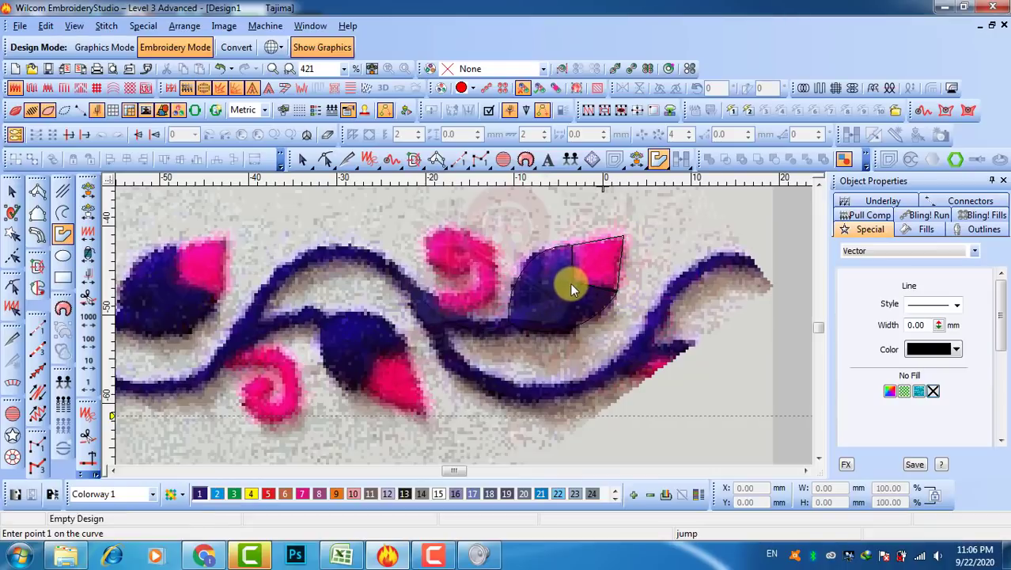
click(12, 191)
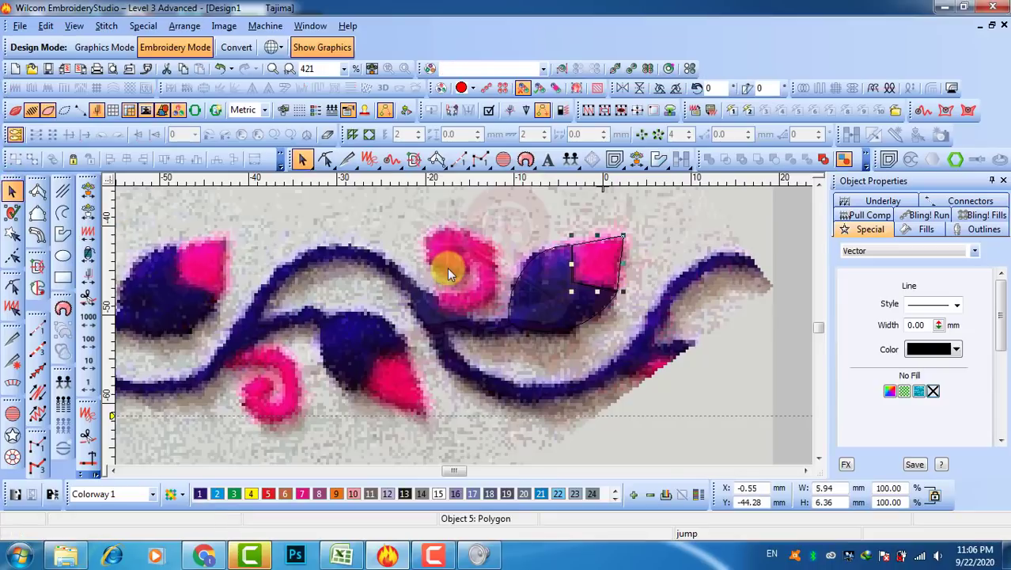
Outline the pink spiral beside the rightmost upper bud as a closed curved vector shape, starting and ending at the main stem.
click(63, 233)
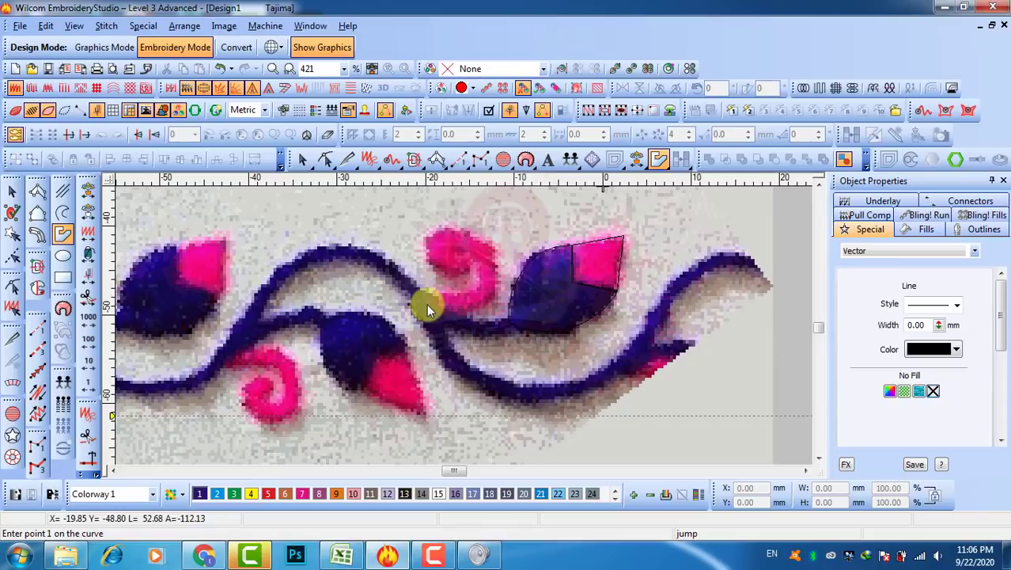
click(426, 304)
click(463, 308)
click(494, 269)
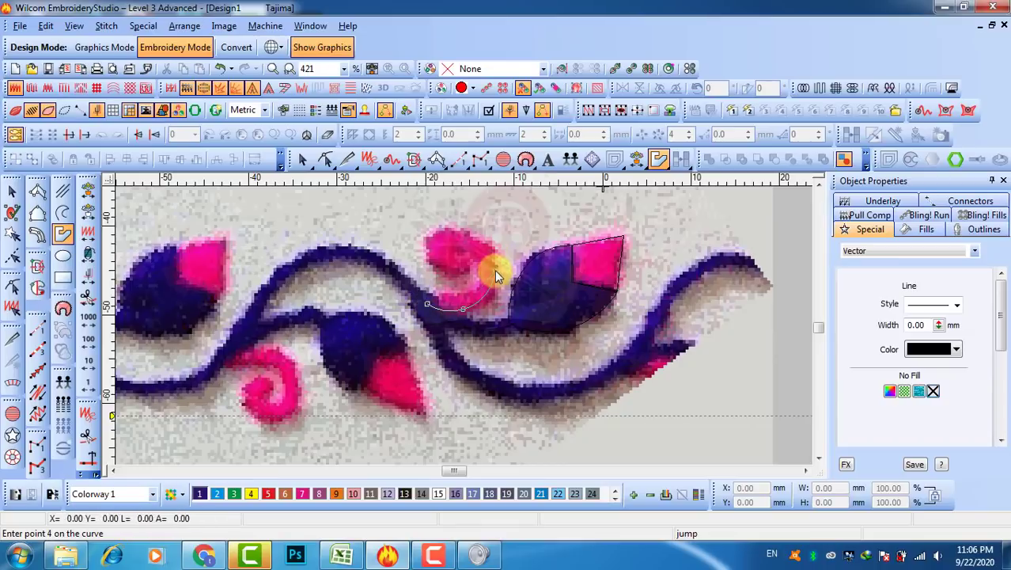
click(476, 233)
click(435, 232)
click(427, 260)
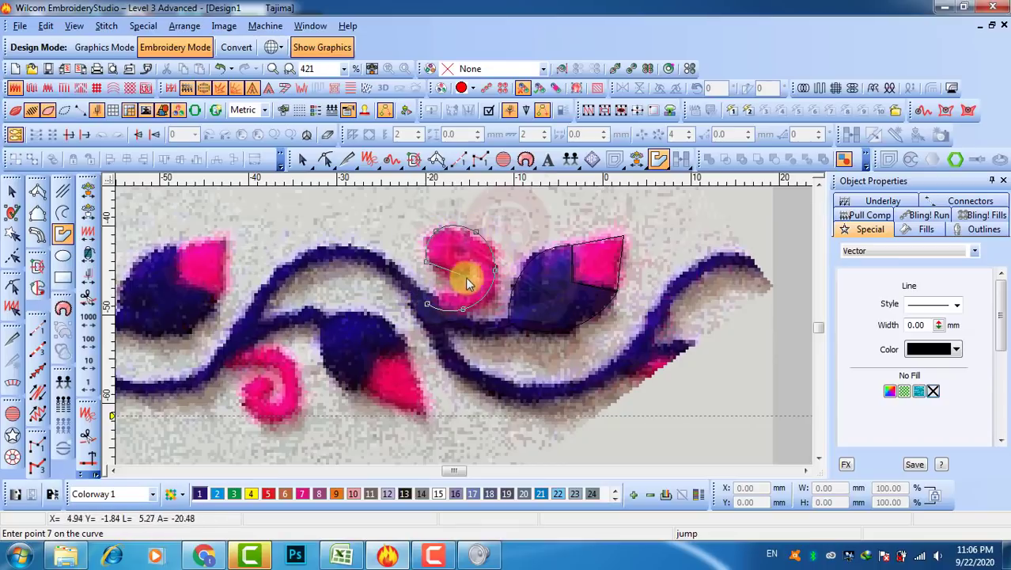
click(473, 257)
click(478, 288)
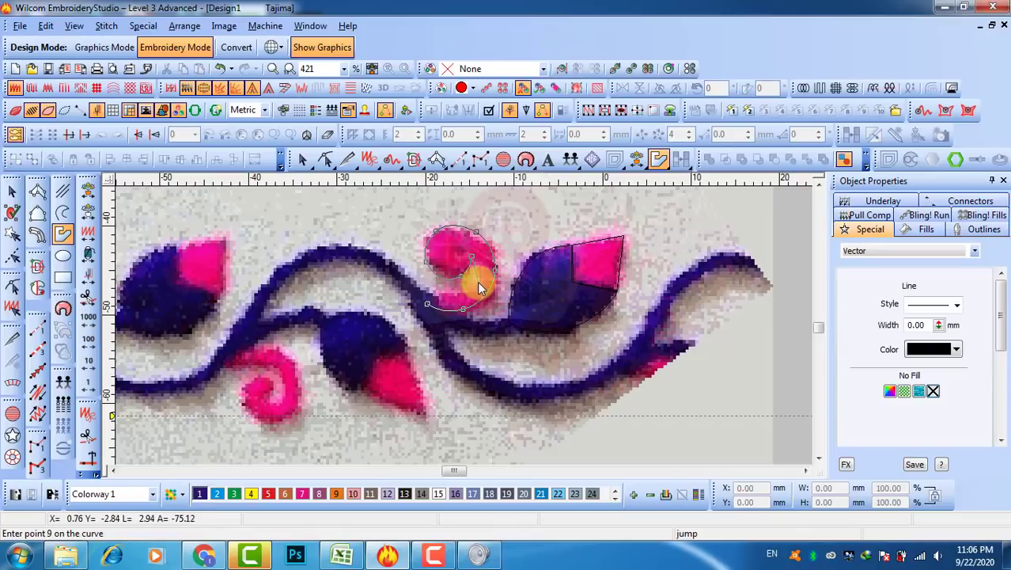
click(479, 287)
click(449, 293)
click(417, 295)
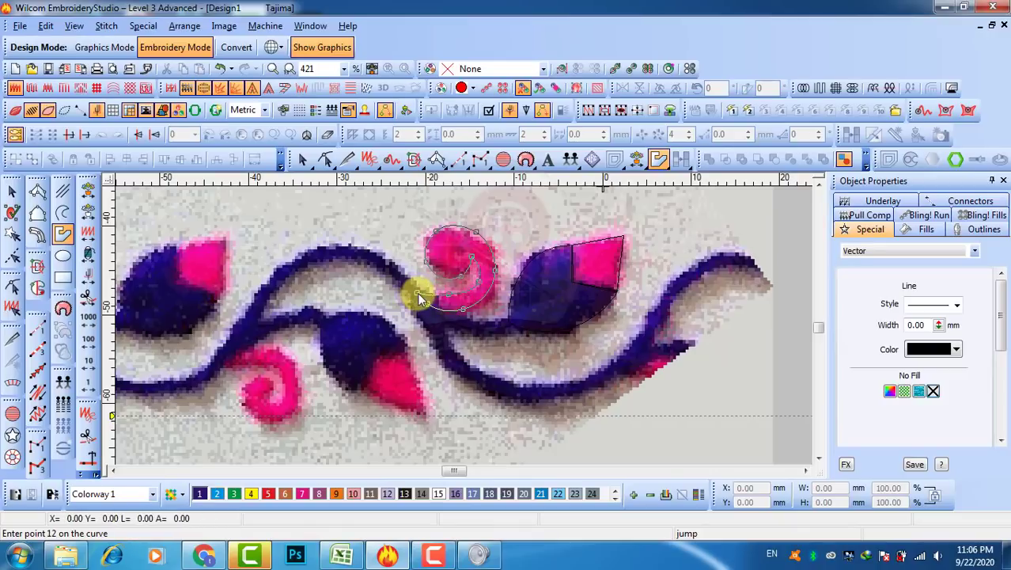
key(Return)
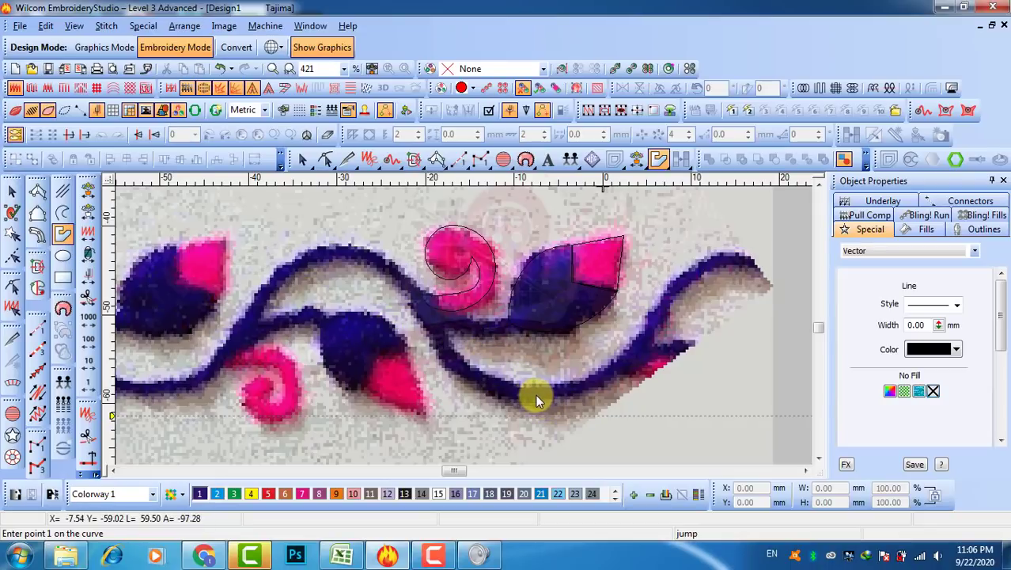
click(64, 213)
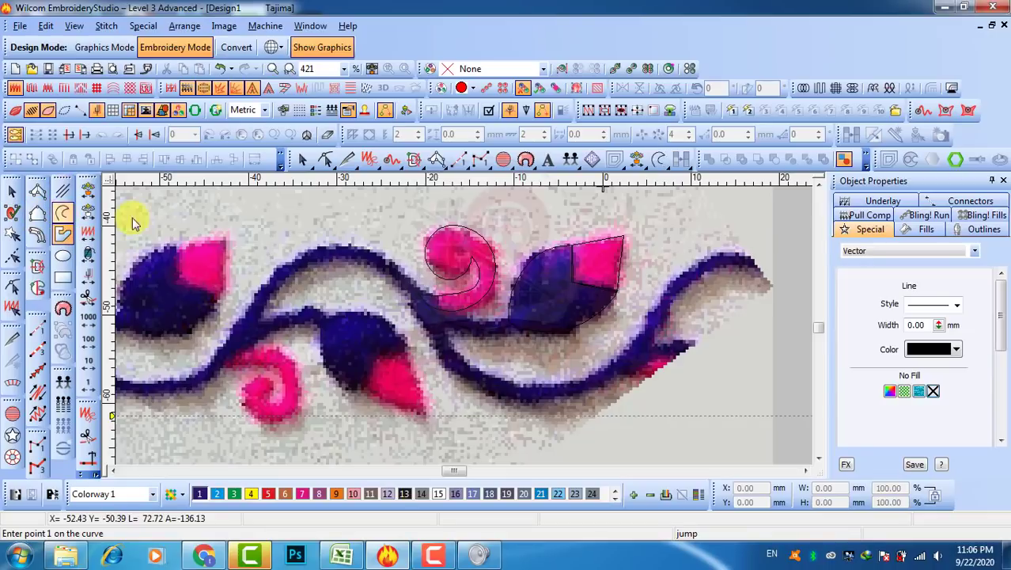
click(525, 393)
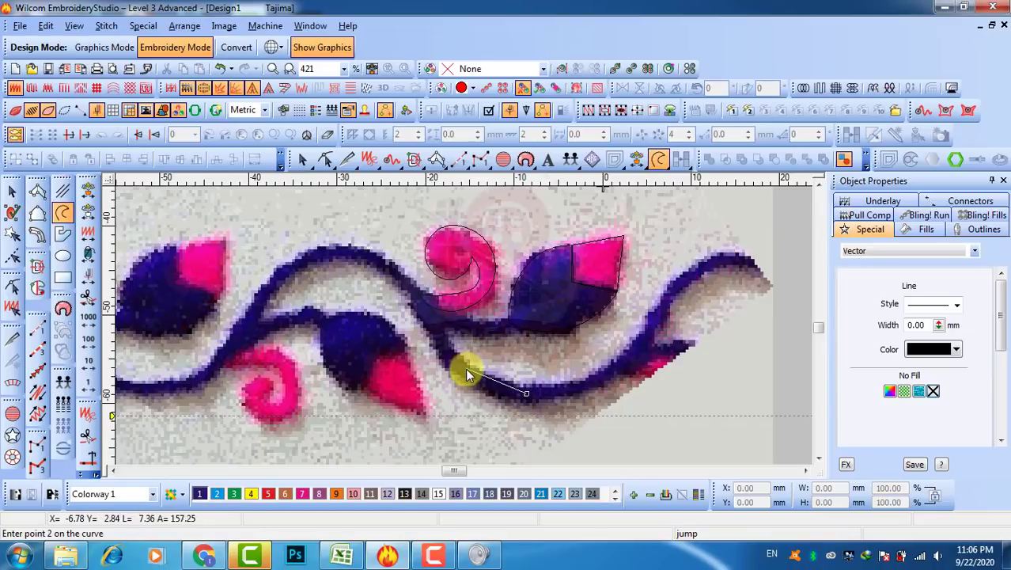
click(467, 368)
click(427, 306)
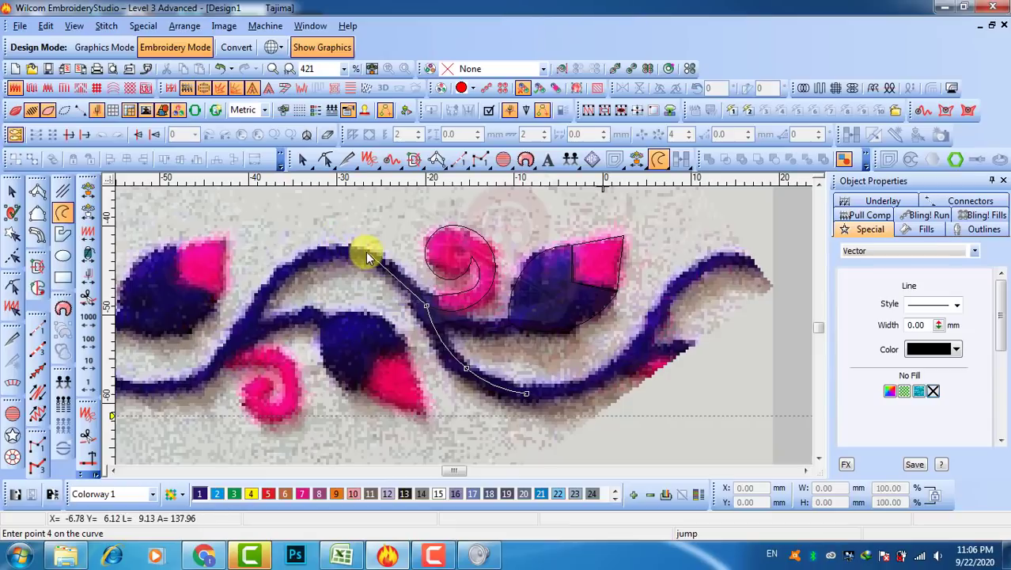
click(366, 251)
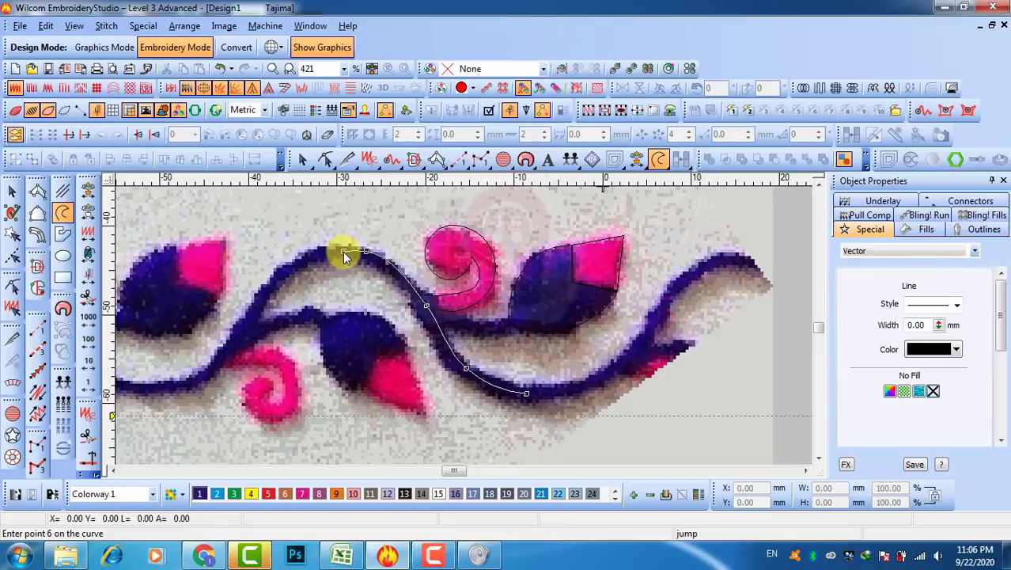
key(Escape)
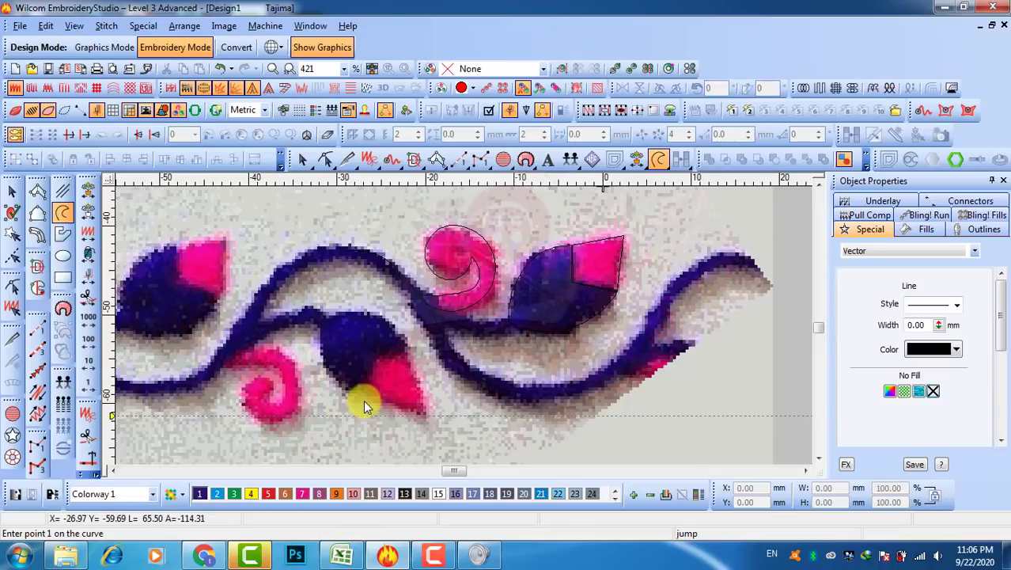
click(12, 191)
scroll(464, 325, down, 6)
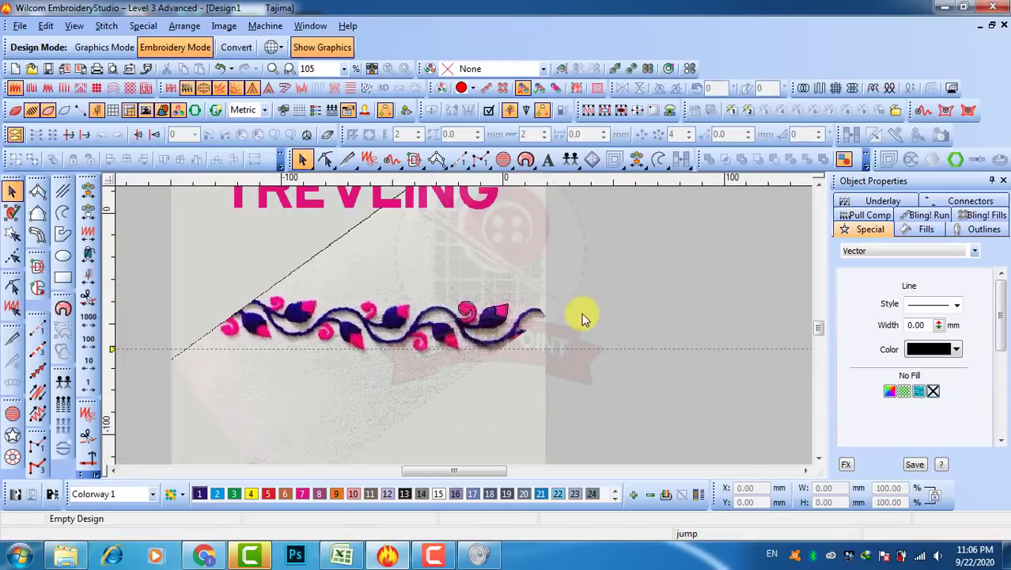
click(358, 320)
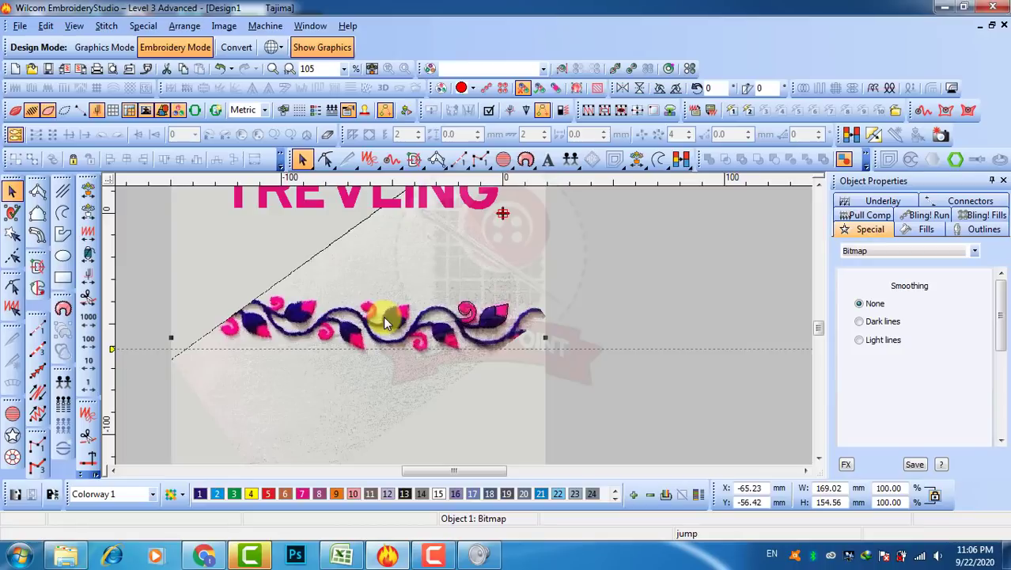
key(Escape)
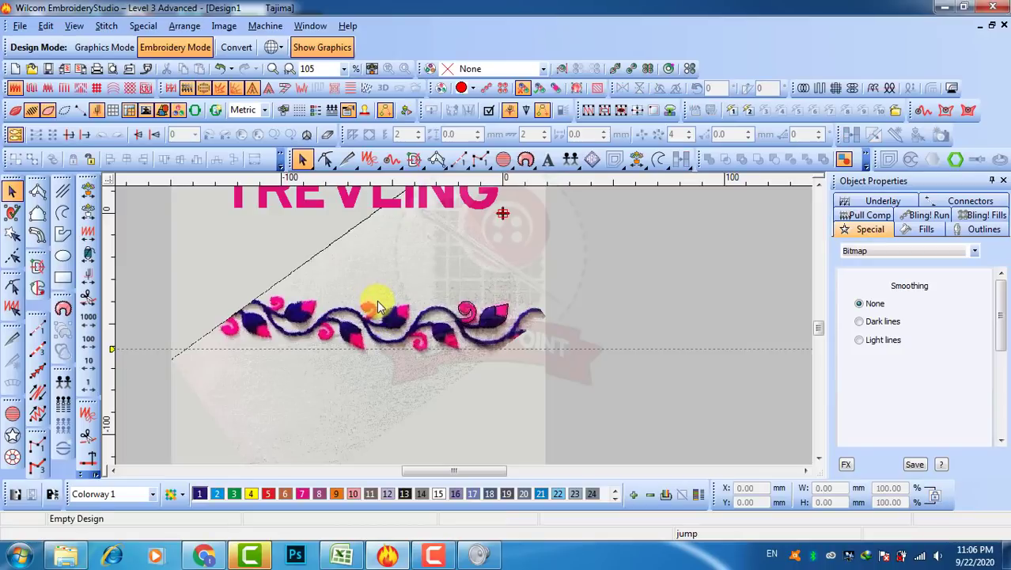
click(373, 305)
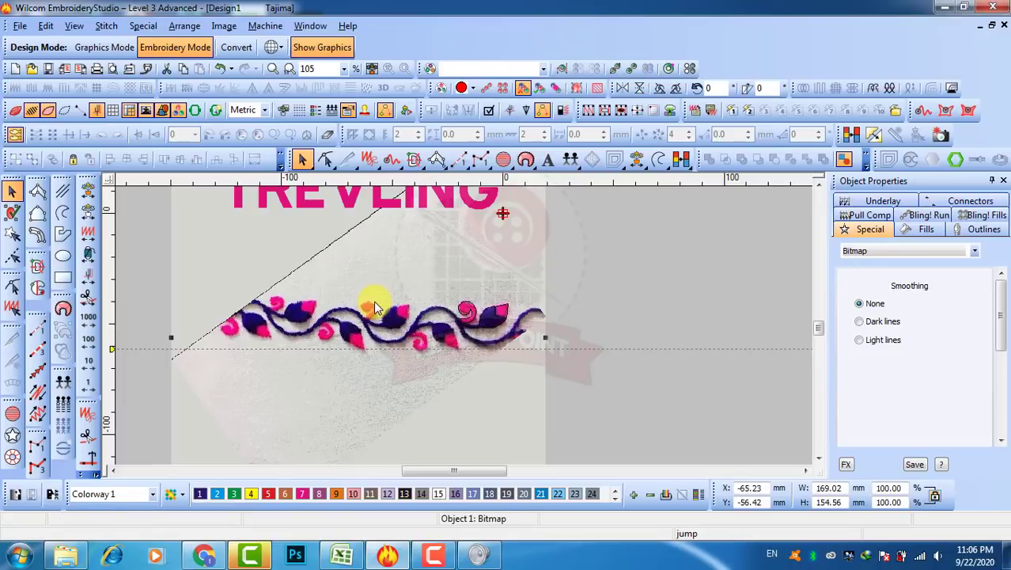
click(611, 309)
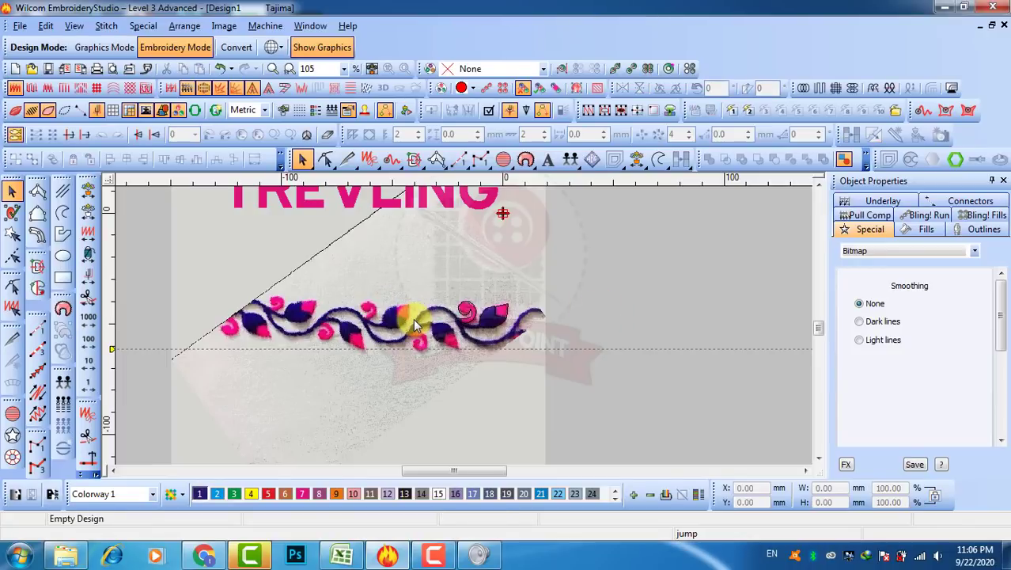
click(384, 324)
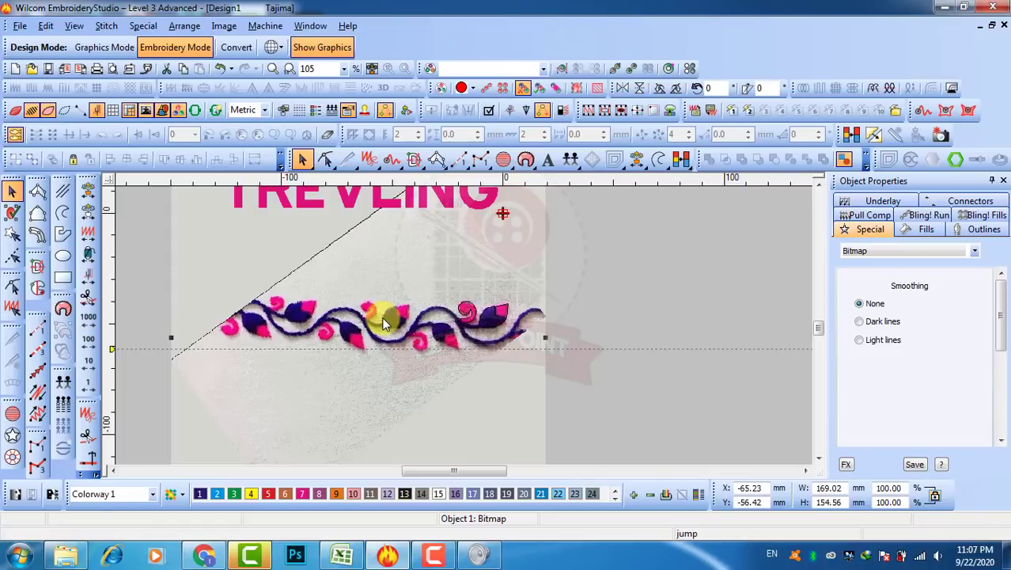
key(Escape)
scroll(488, 331, up, 2)
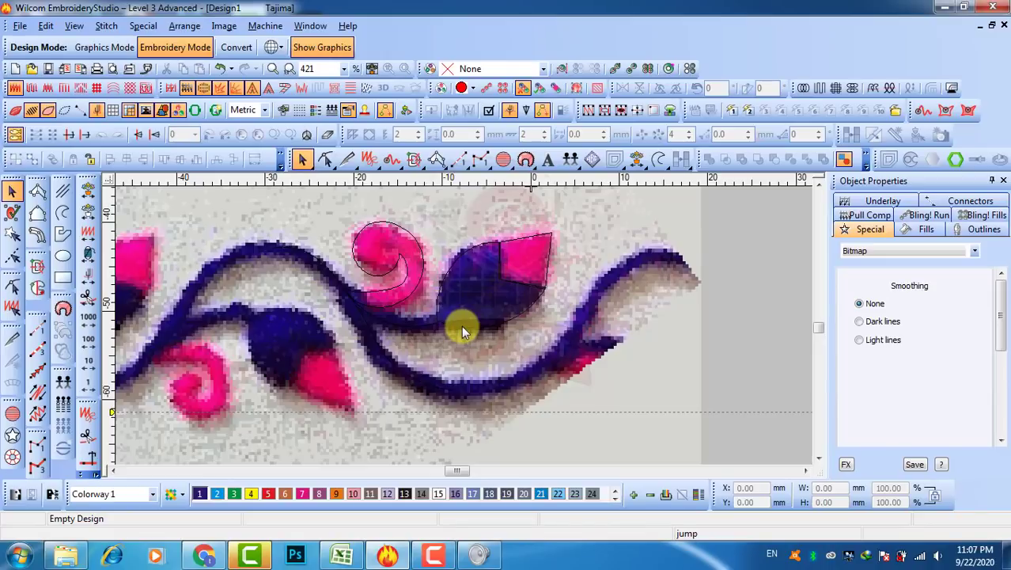
Hide the bitmap and reshape the bud's purple base outline, nudging its stem corner and the corners adjoining the pink tip.
key(d)
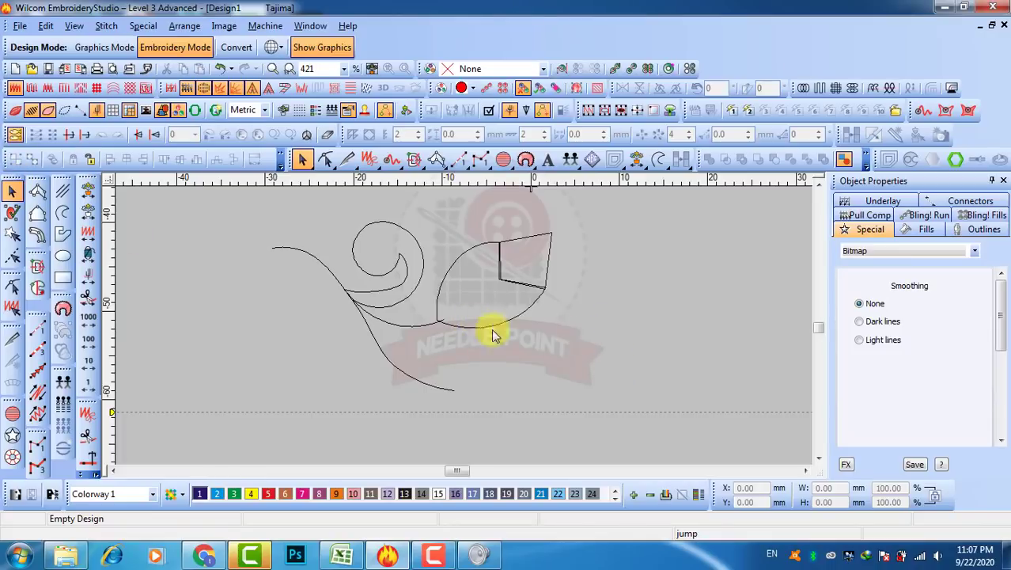
key(z)
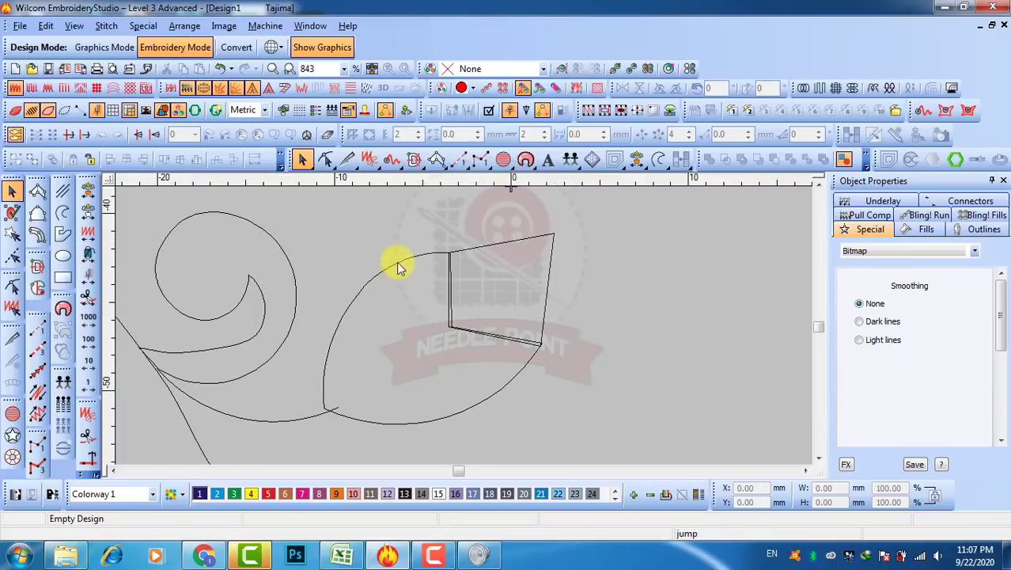
click(340, 414)
key(h)
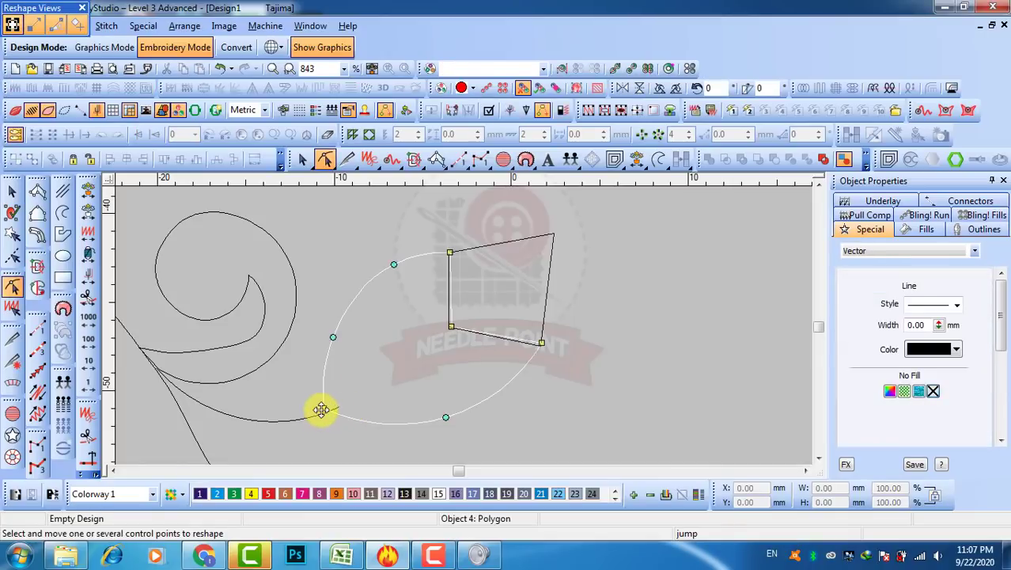
click(324, 410)
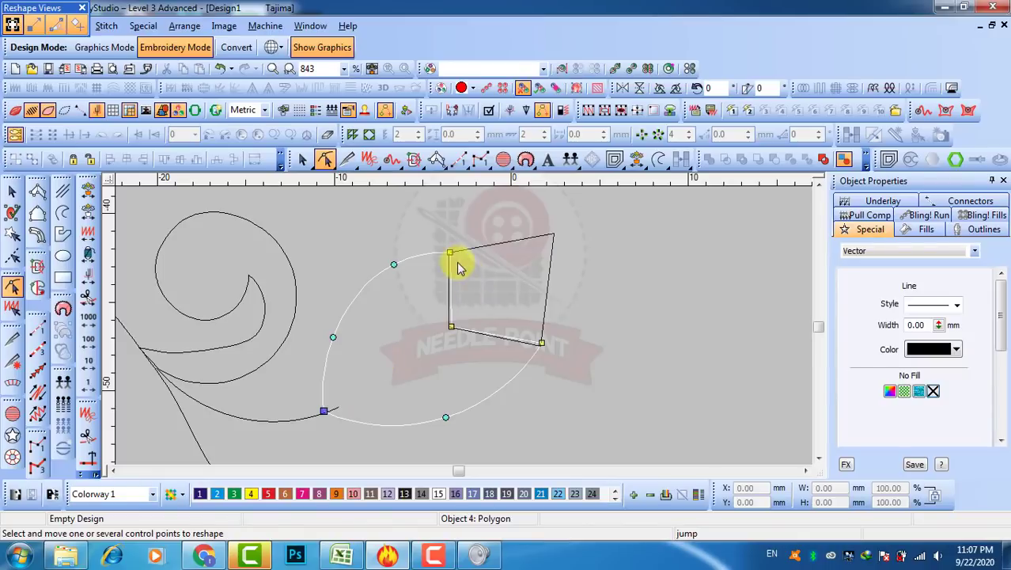
drag(450, 251, 454, 248)
drag(541, 343, 537, 344)
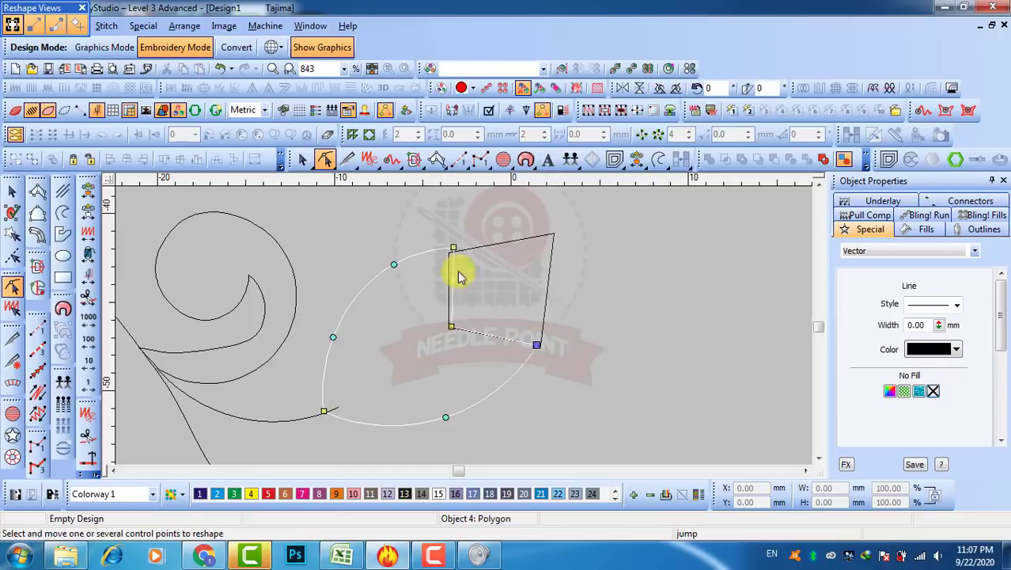
Reshape the bud's pink tip outline, moving its three inner corners so it slightly overlaps the purple base.
drag(448, 252, 450, 247)
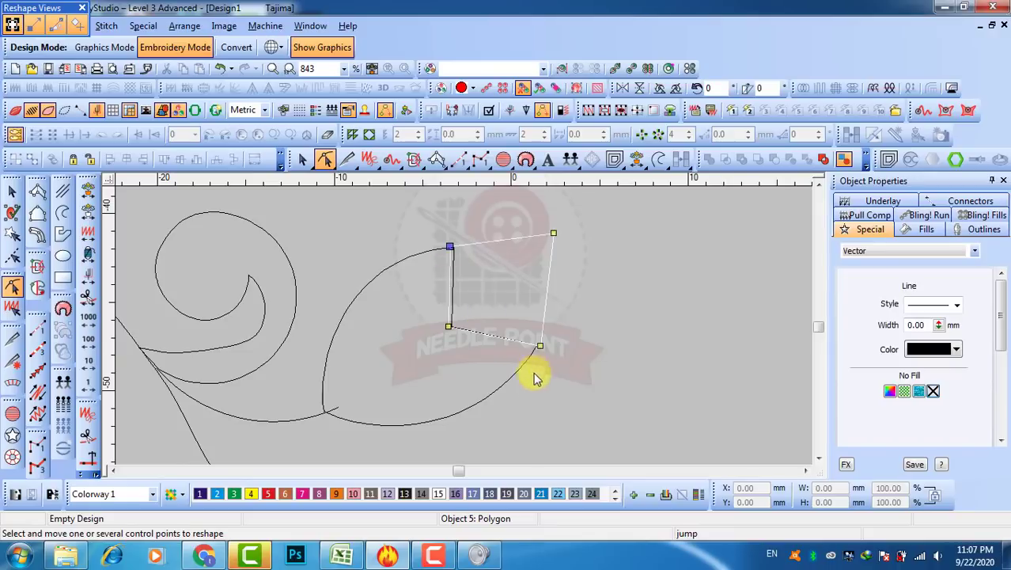
drag(537, 346, 539, 349)
drag(448, 327, 447, 333)
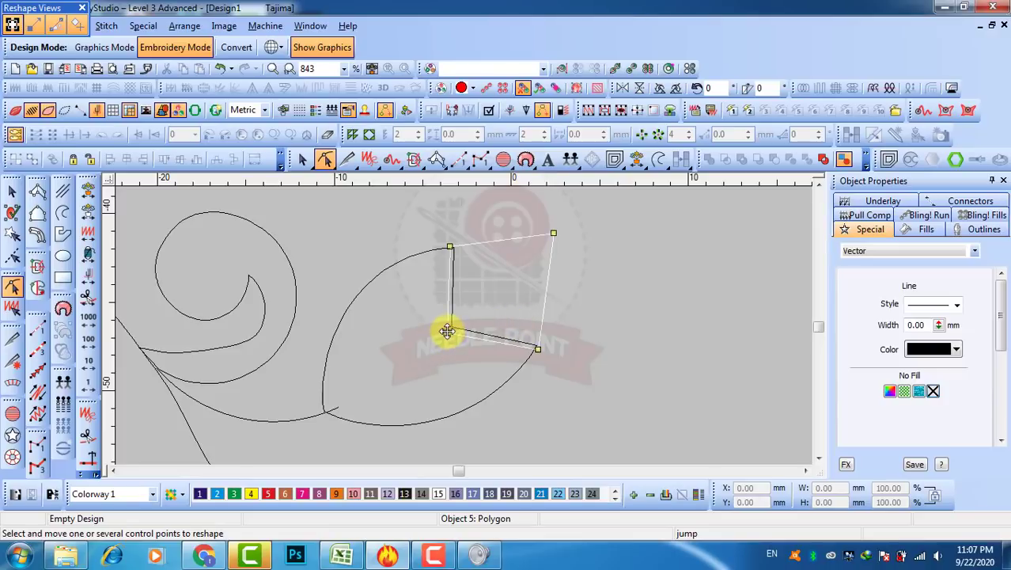
drag(448, 332, 448, 331)
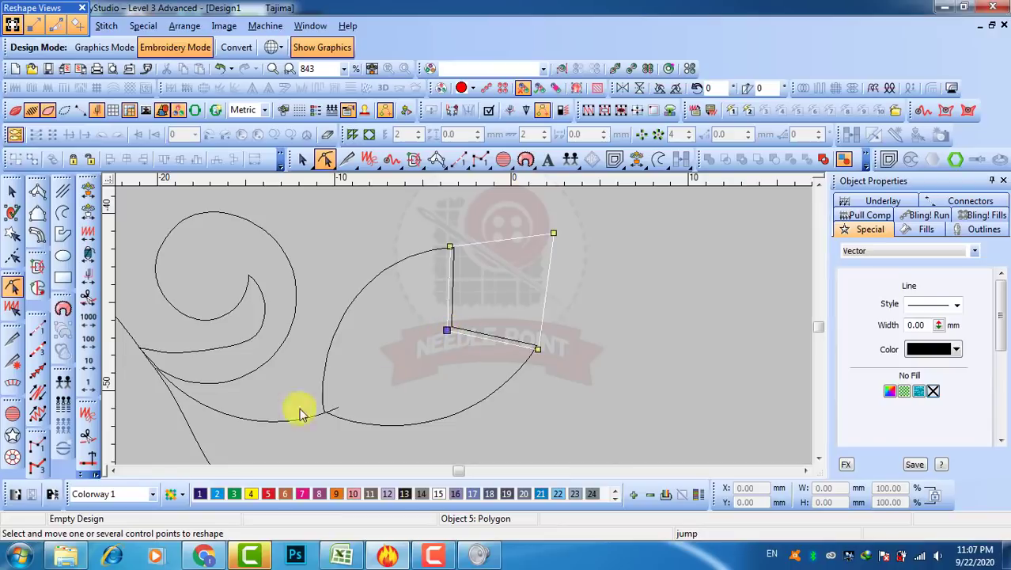
click(12, 191)
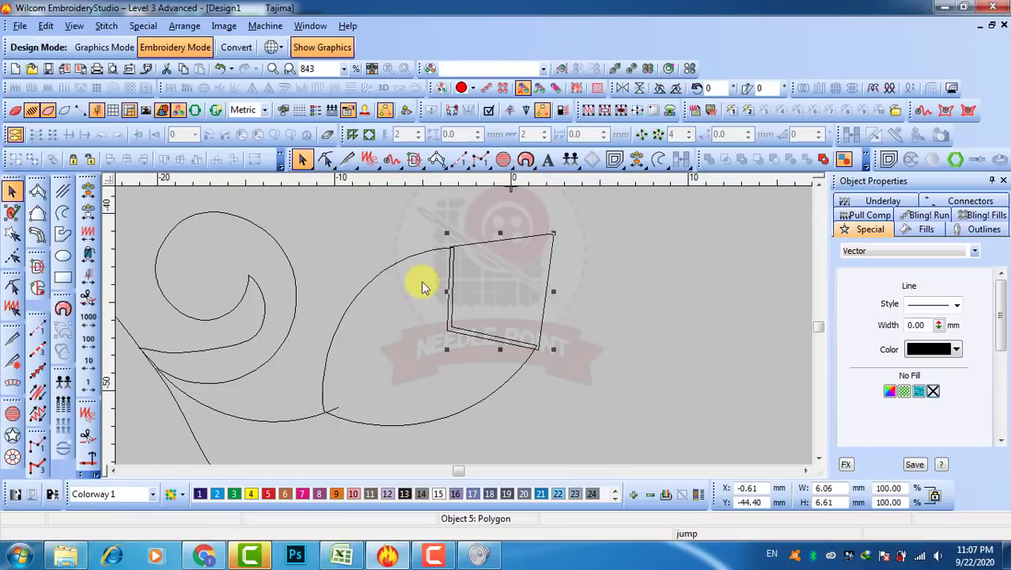
Reshape the spiral outline, moving the curve point on its inner tail edge outward to narrow the tail near the stem.
click(322, 289)
click(267, 315)
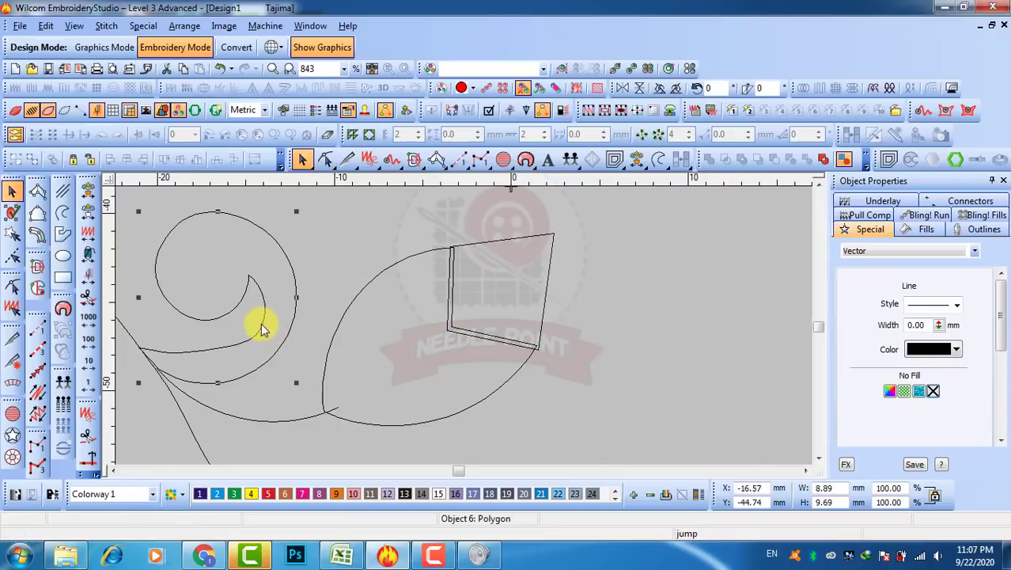
scroll(260, 323, down, 1)
scroll(477, 348, up, 1)
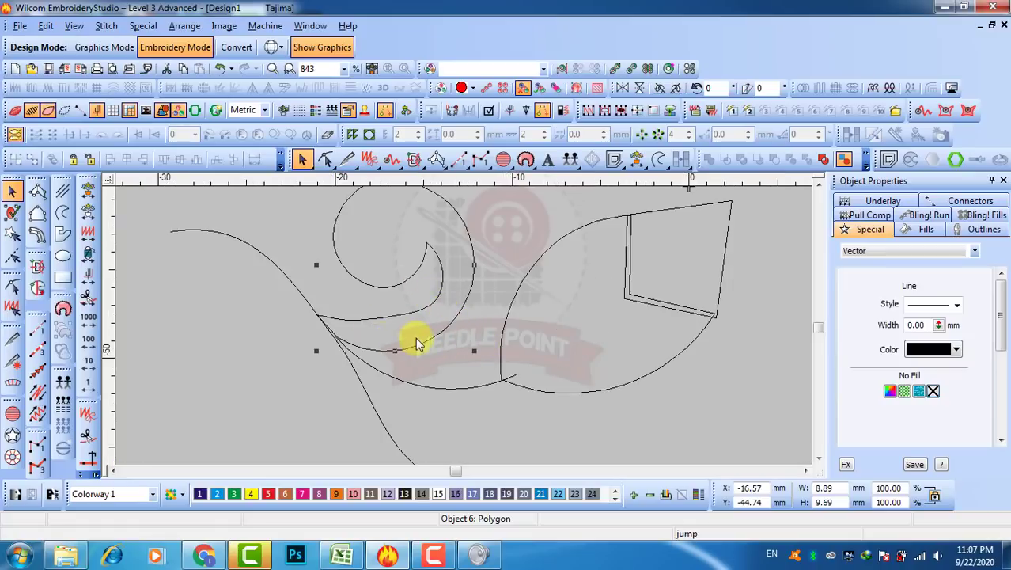
key(h)
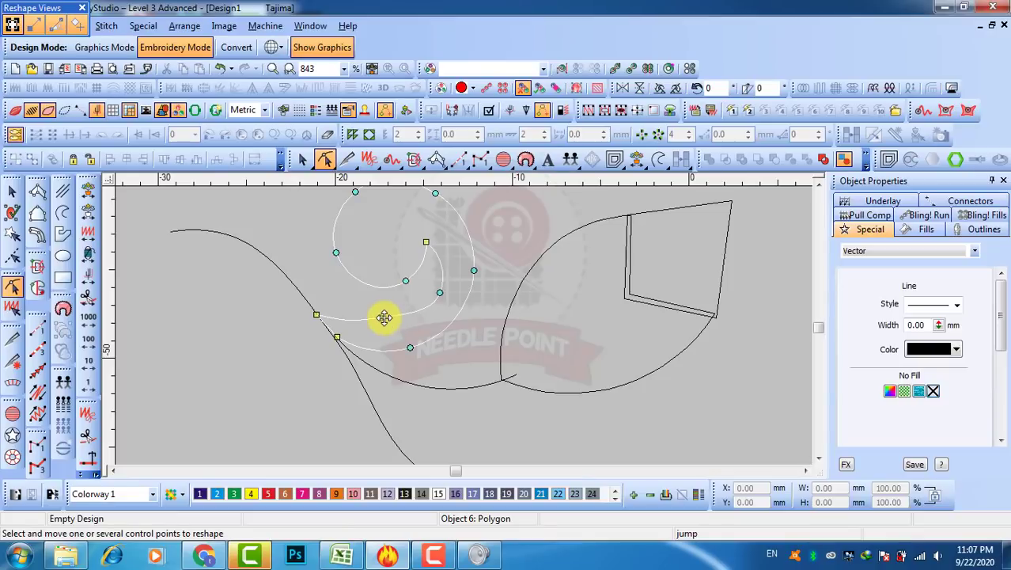
drag(384, 317, 392, 325)
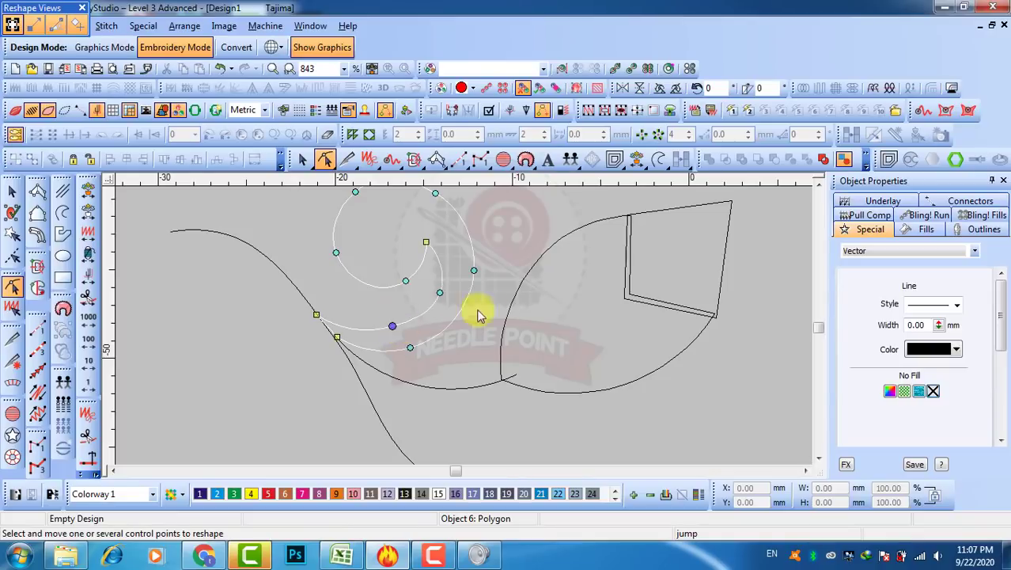
scroll(485, 293, down, 2)
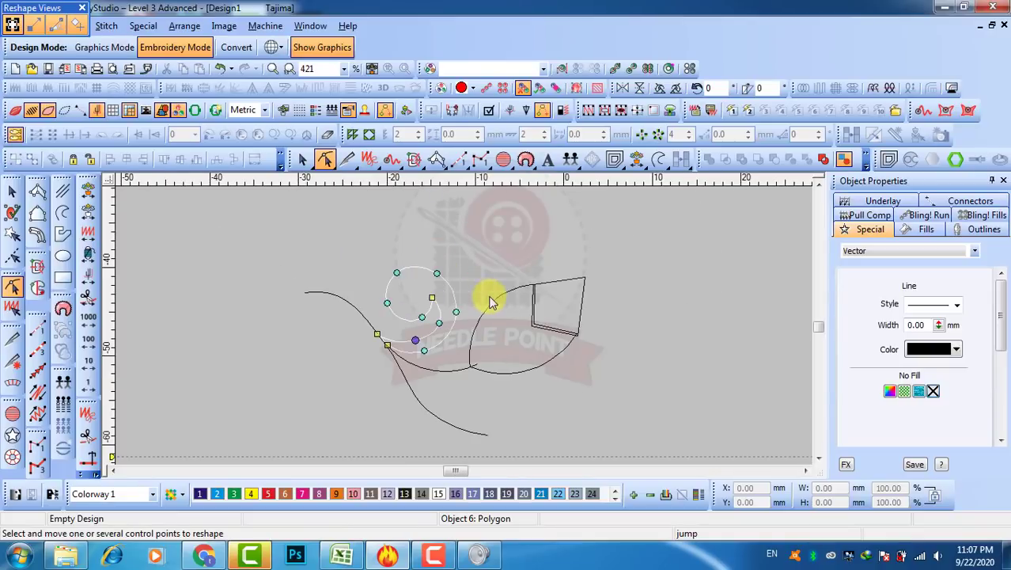
scroll(463, 325, up, 2)
click(451, 310)
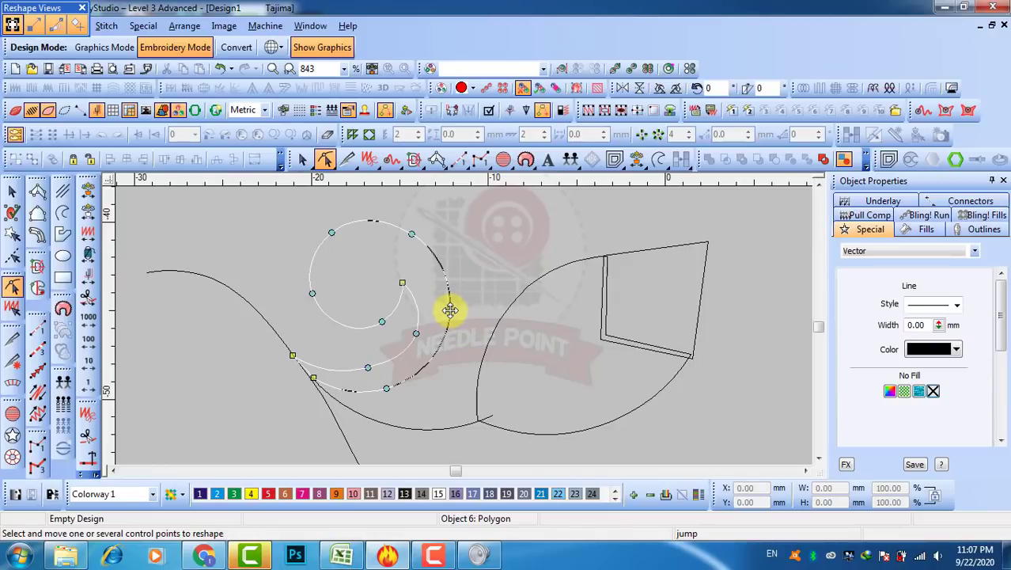
click(12, 192)
Group all the traced outlines and place a vertically flipped copy of the group to the left of the original.
scroll(531, 274, down, 1)
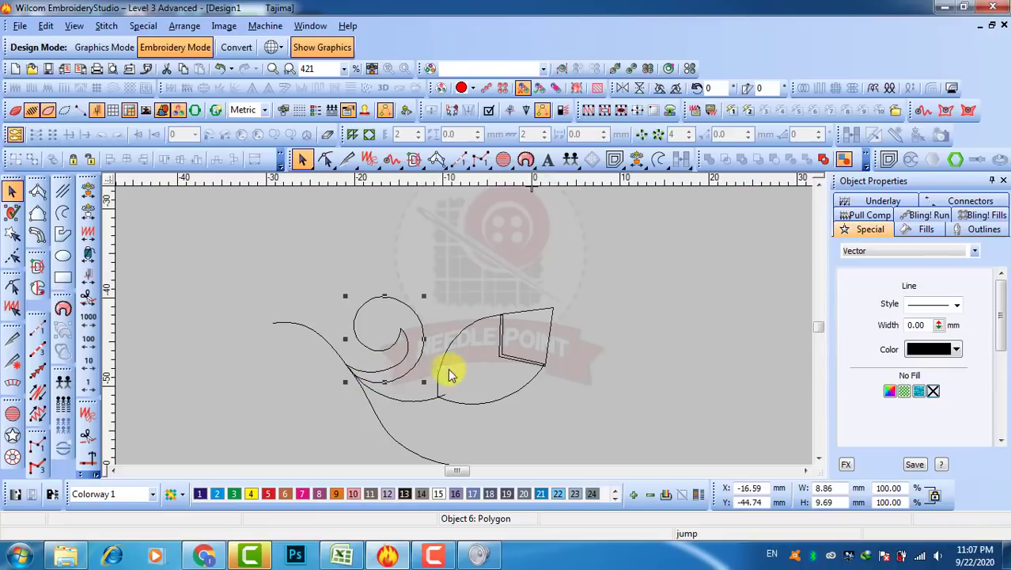
scroll(585, 335, down, 1)
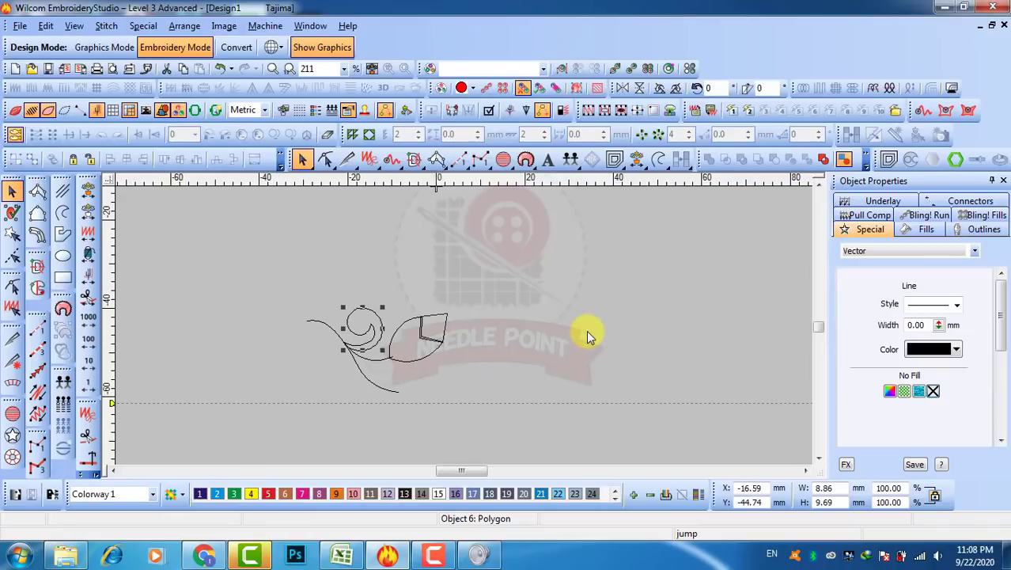
click(434, 331)
mouse_move(490, 273)
mouse_down()
mouse_move(313, 387)
mouse_move(350, 387)
mouse_up()
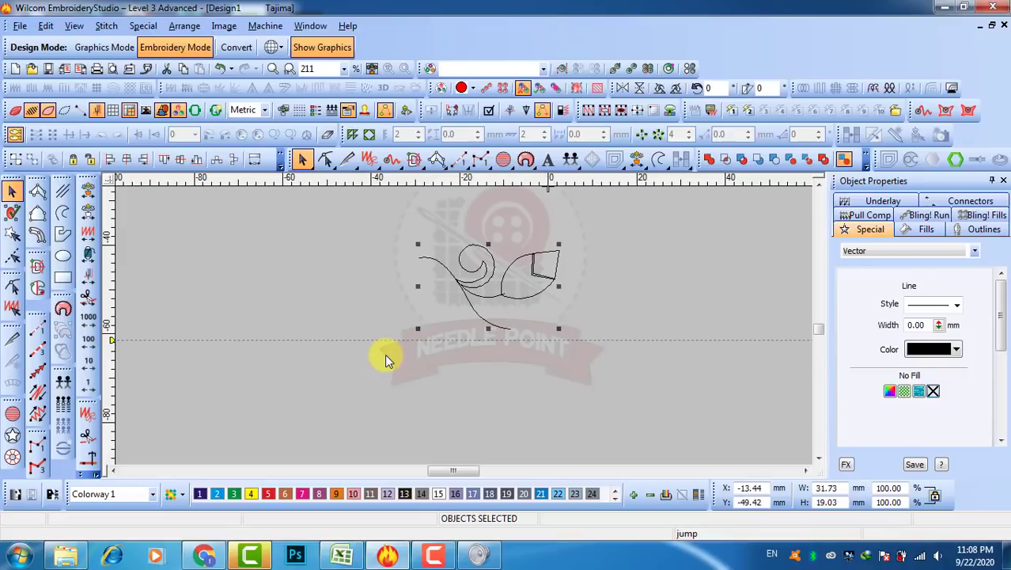
key(ctrl+g)
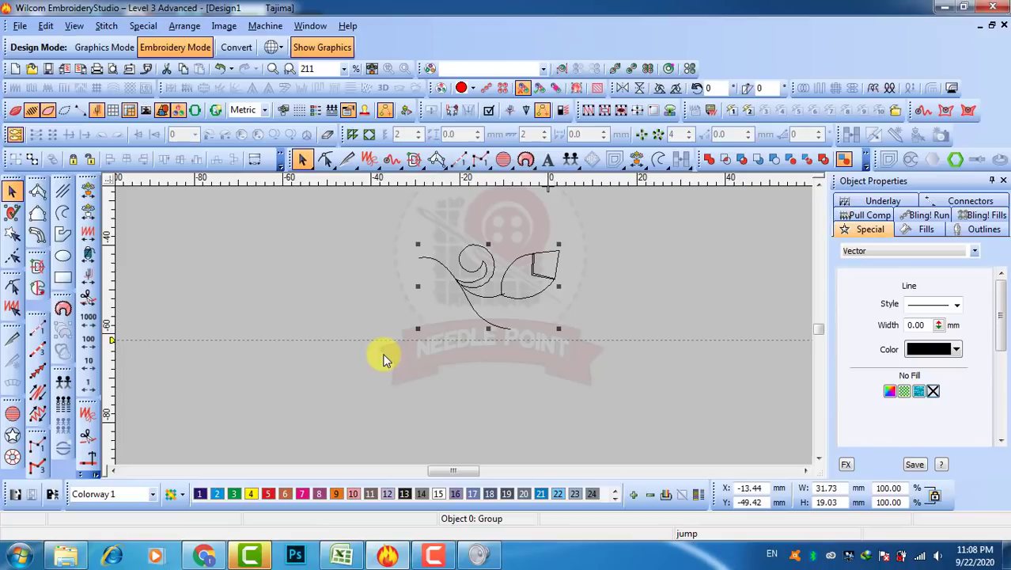
click(642, 89)
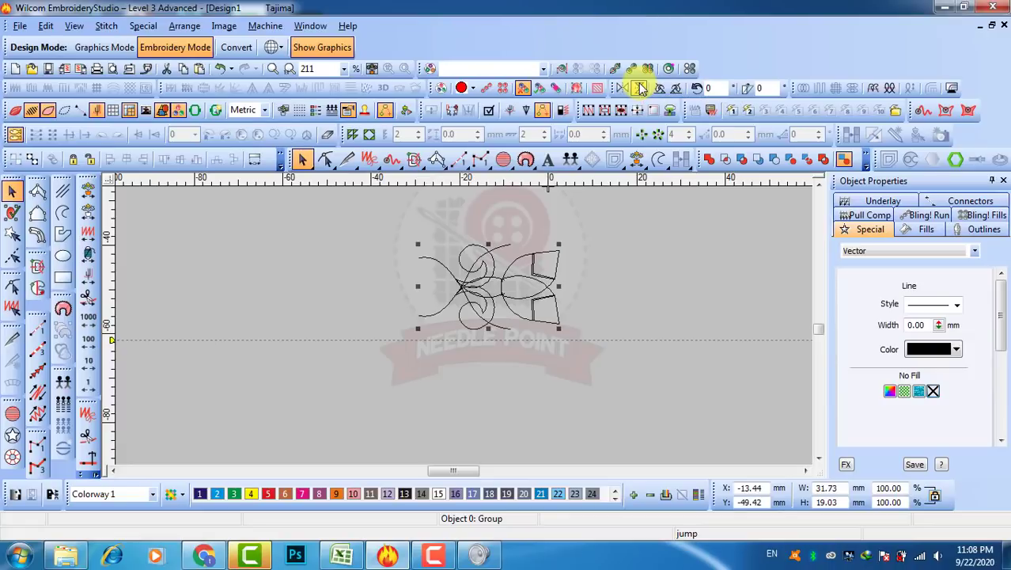
drag(328, 306, 362, 311)
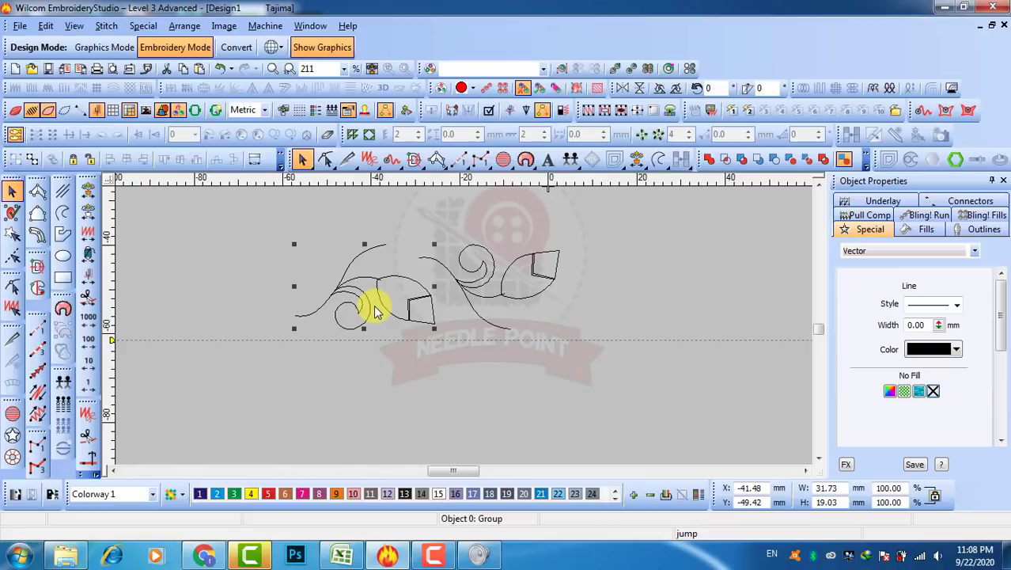
Move the horizontal guide up to align with the lower end of the original main stem.
key(z)
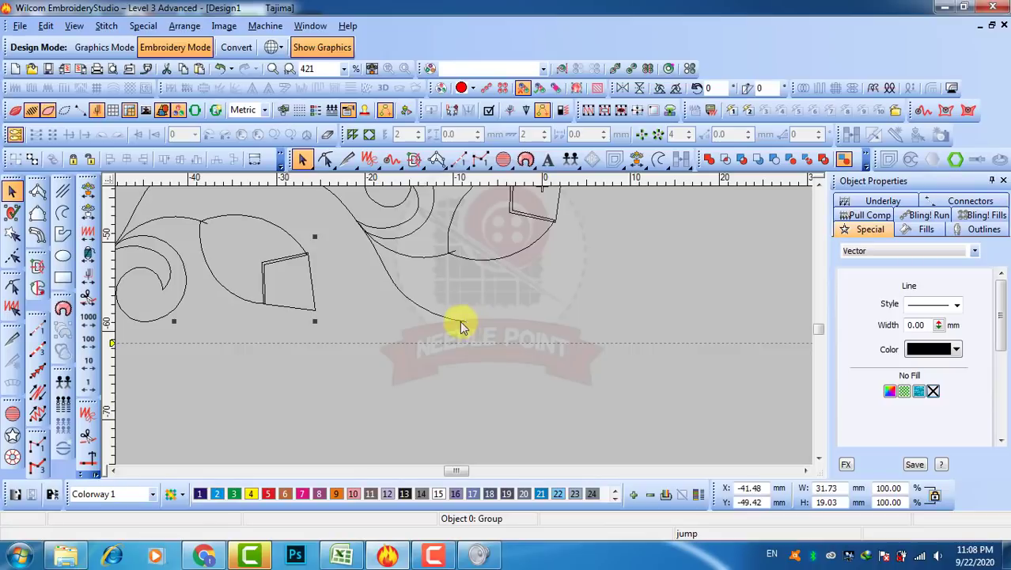
key(shift+z)
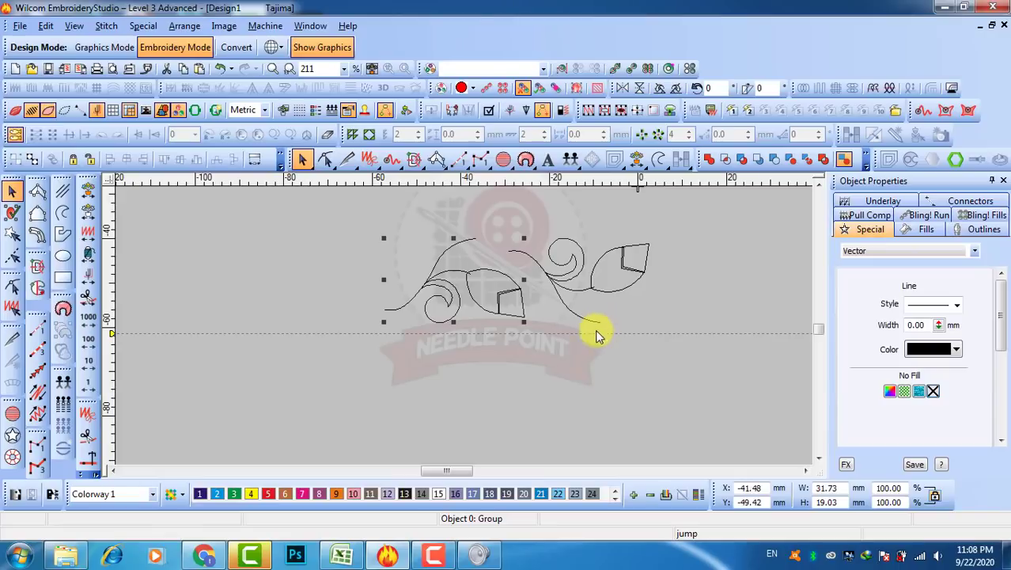
click(109, 325)
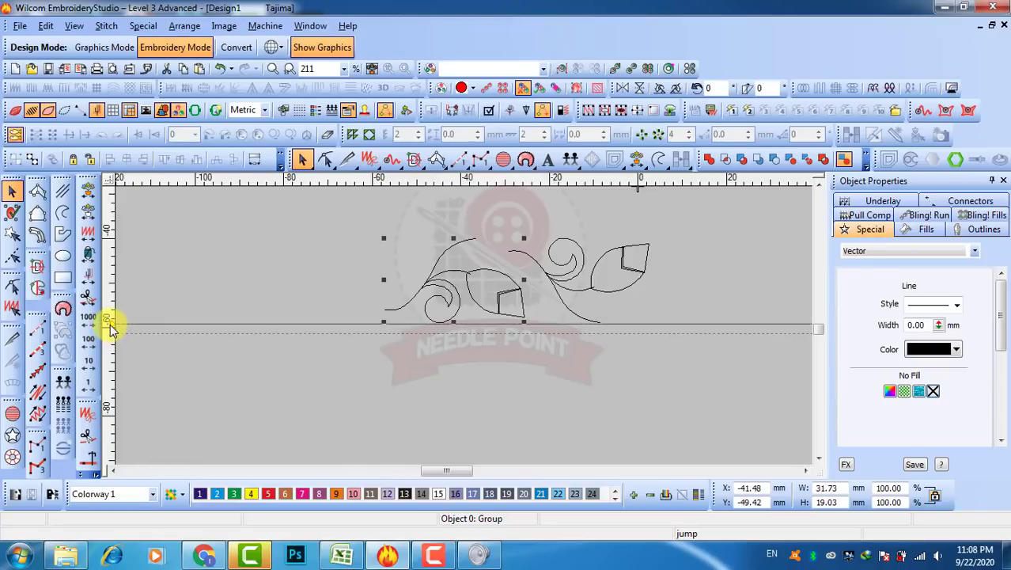
drag(110, 324, 110, 322)
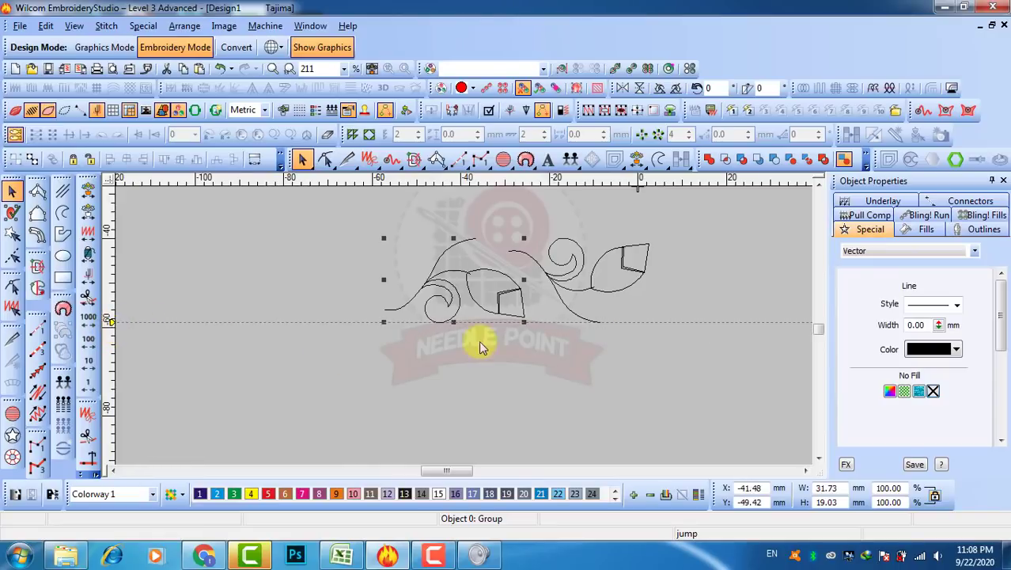
Nudge the flipped group down to Y -52.08 mm, so its lower stem end meets the horizontal guide.
key(Down)
key(Down)
key(Down)
key(Down)
key(Down)
key(Down)
key(Down)
key(Down)
key(Down)
key(Down)
key(Down)
key(Down)
key(Down)
key(Down)
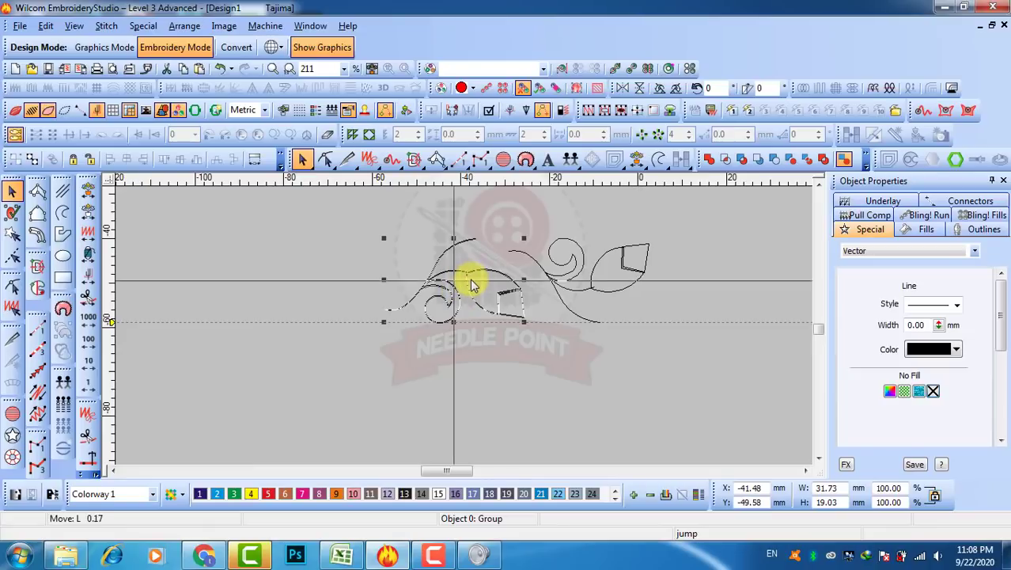
key(Down)
key(Down)
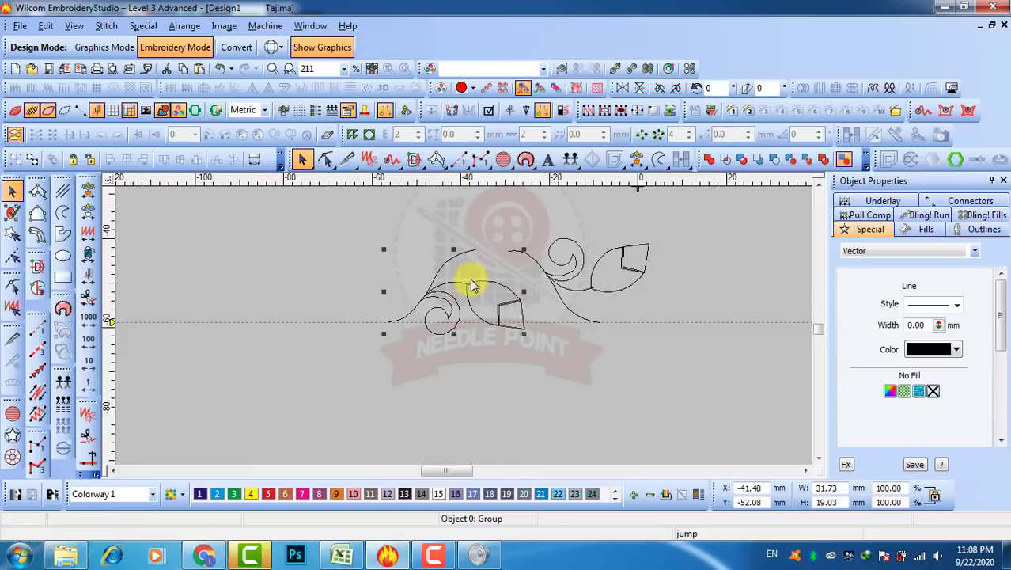
Nudge the flipped group right toward the original and slightly down, to X -36.98 mm, Y -52.25 mm.
key(Right)
key(Right)
key(Right)
key(Right)
key(Right)
key(Right)
key(Right)
key(Right)
key(Right)
key(Right)
key(Right)
key(Right)
key(Right)
key(Right)
key(Right)
key(Right)
key(Right)
key(Right)
key(Right)
key(Right)
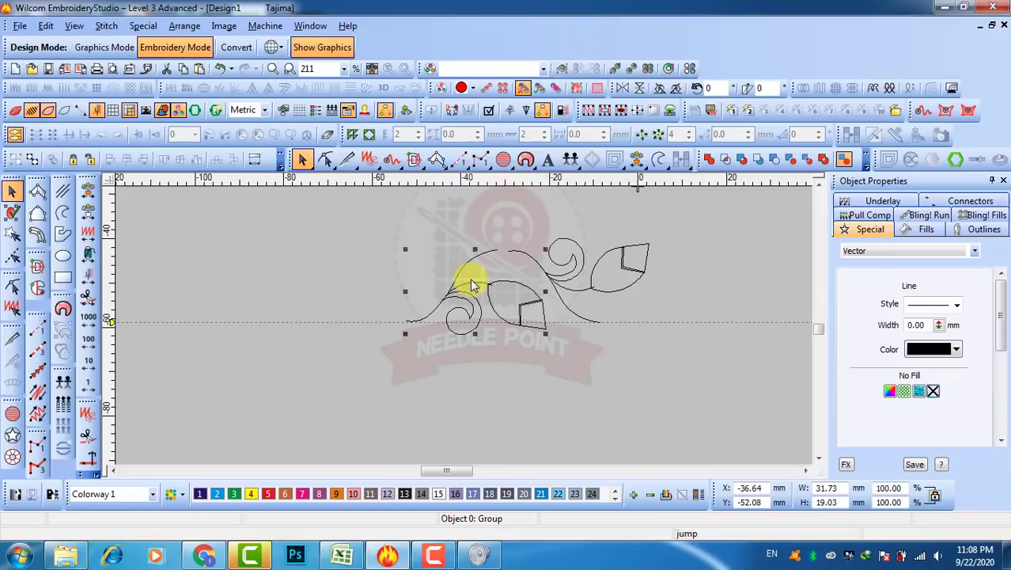
key(Left)
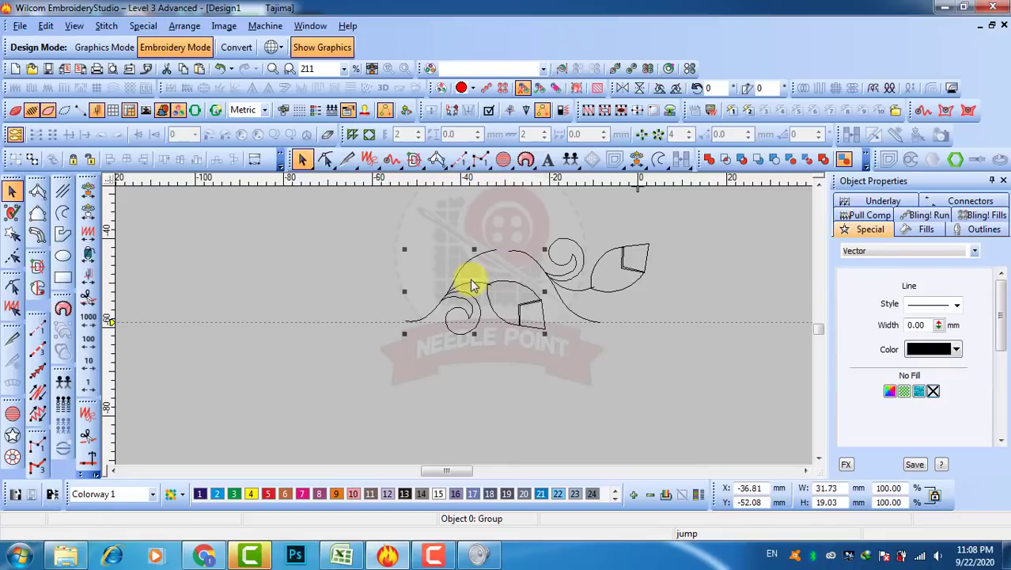
key(Down)
key(Left)
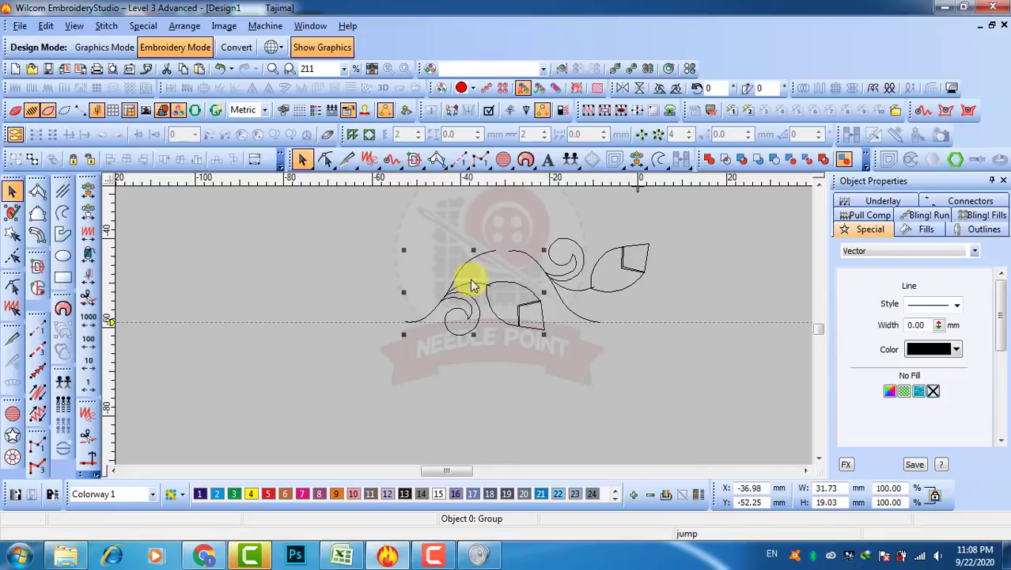
Show the reference image, nudge the flipped group right to X -35.64 mm so it matches the embroidered motif, and hide the image again.
key(shift+b)
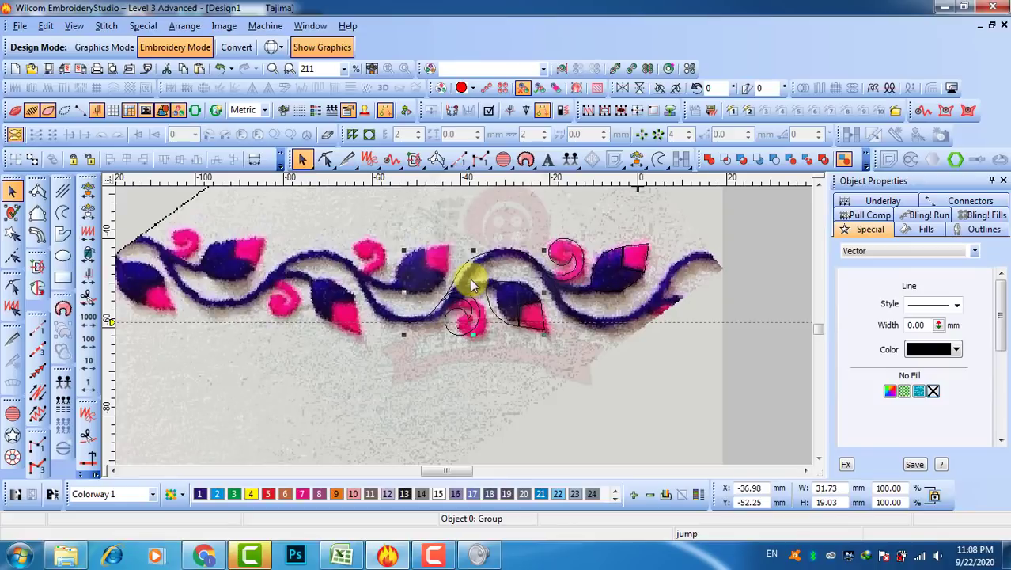
key(Right)
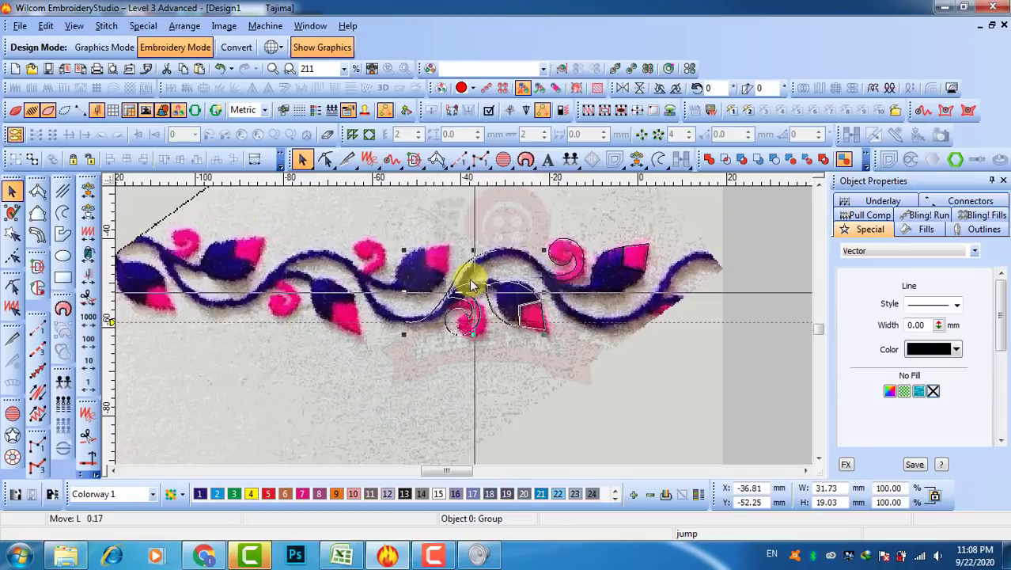
key(Right)
key(Right)
key(Right)
key(Right)
key(Right)
key(Right)
key(Right)
key(Right)
key(Left)
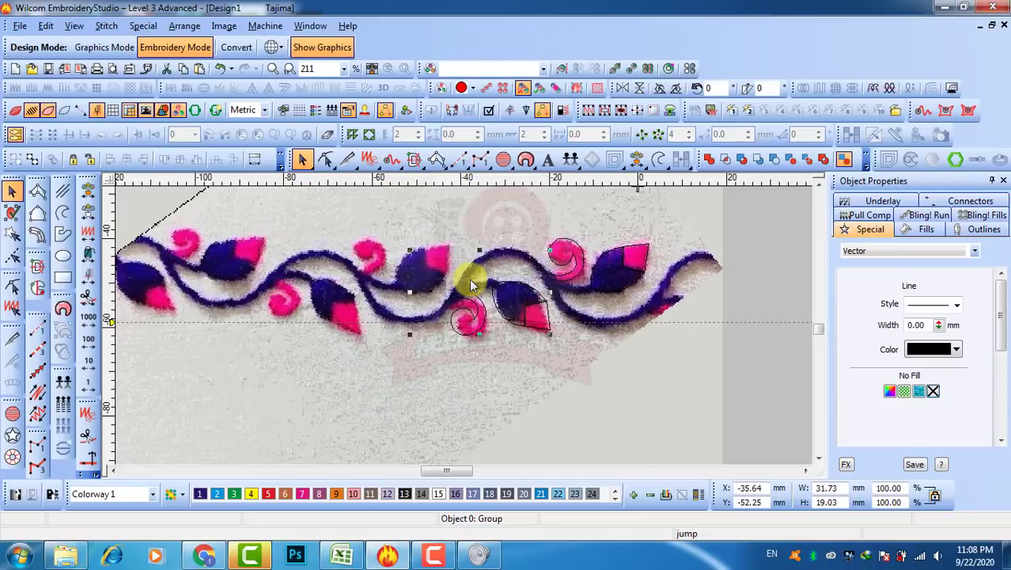
key(shift+b)
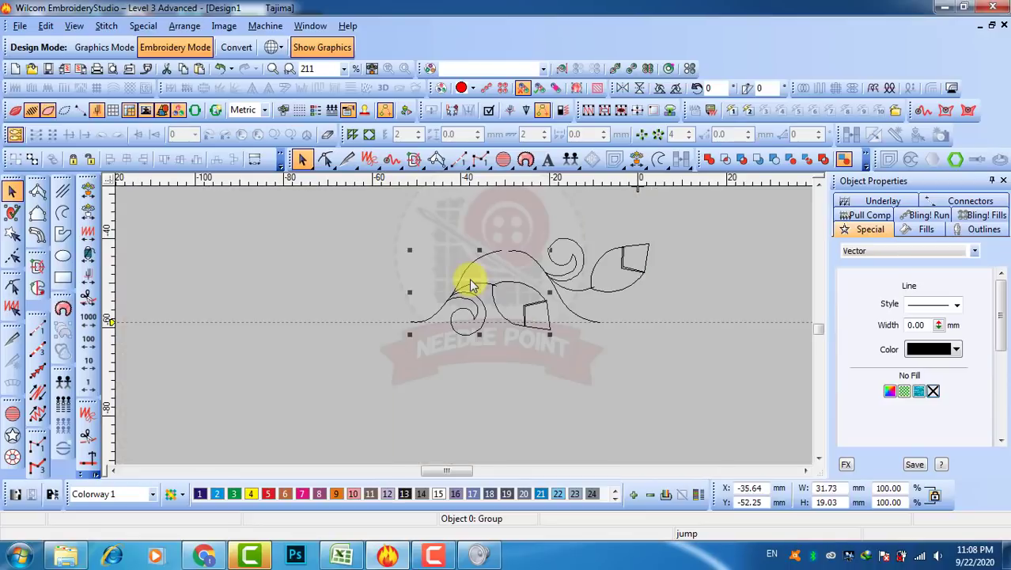
click(592, 384)
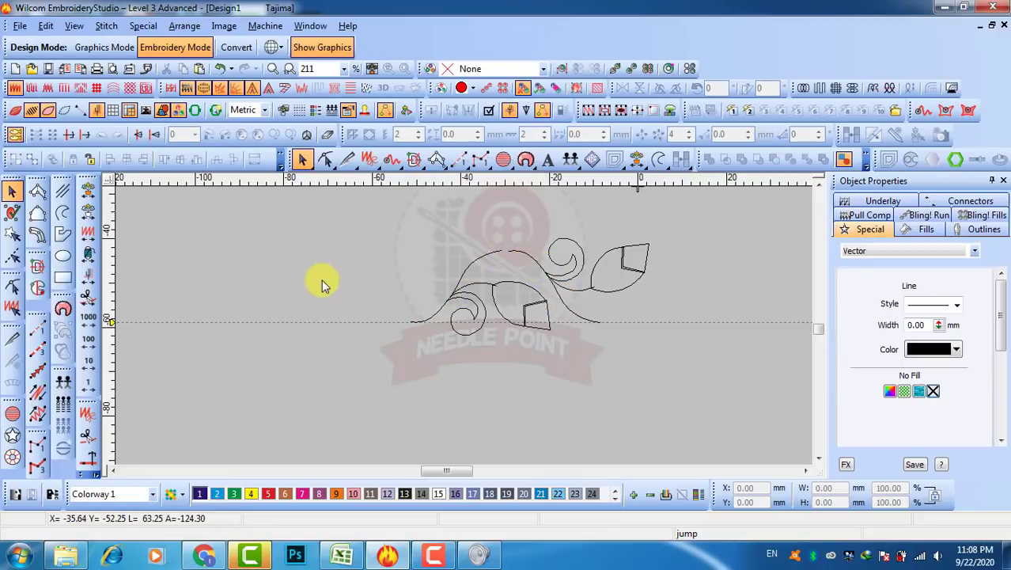
Trace both main stems as one open curve about 43 mm wide, from the right lower end over the arch to the left lower end.
click(63, 212)
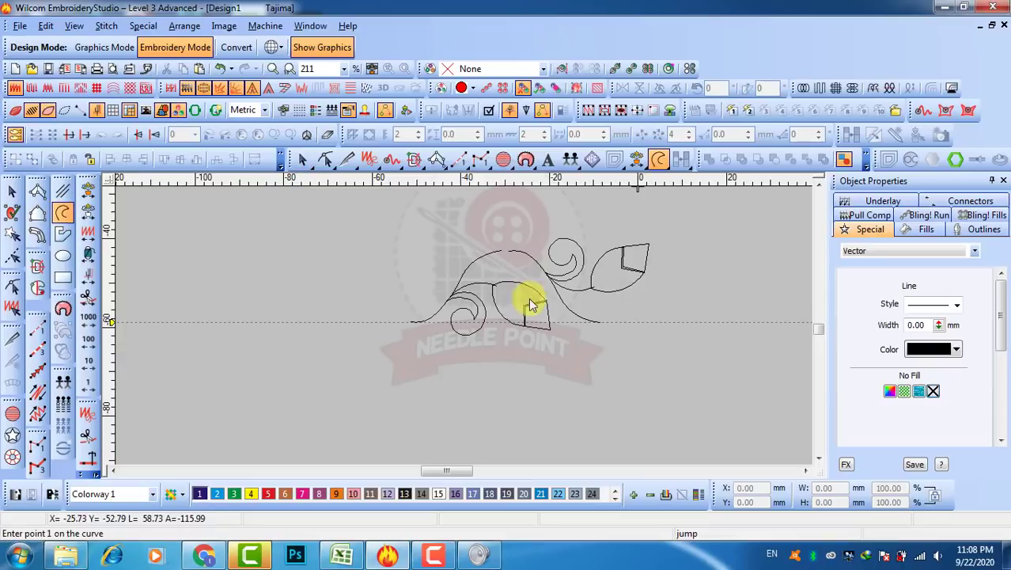
scroll(615, 332, up, 1)
click(485, 343)
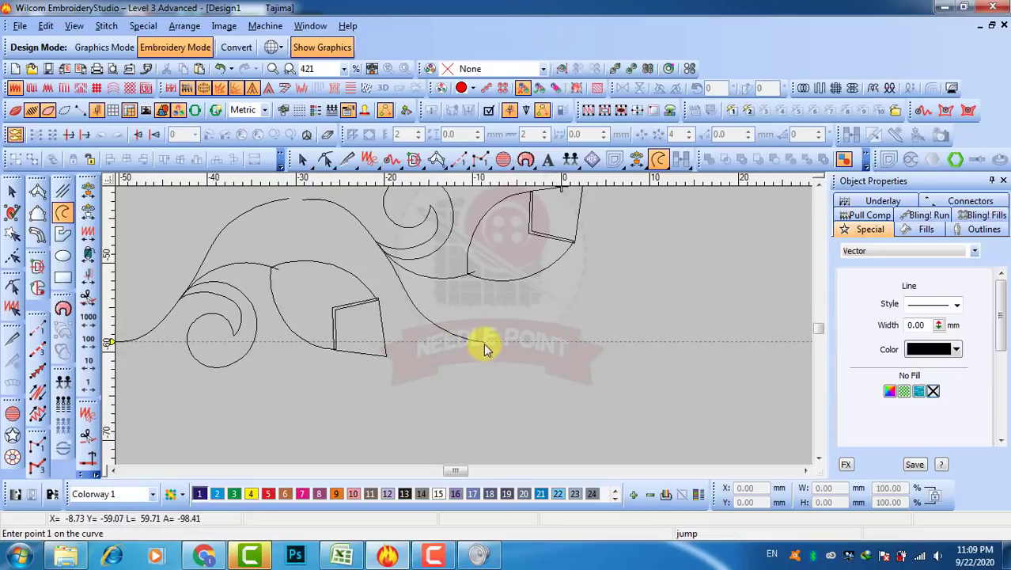
click(413, 308)
click(424, 291)
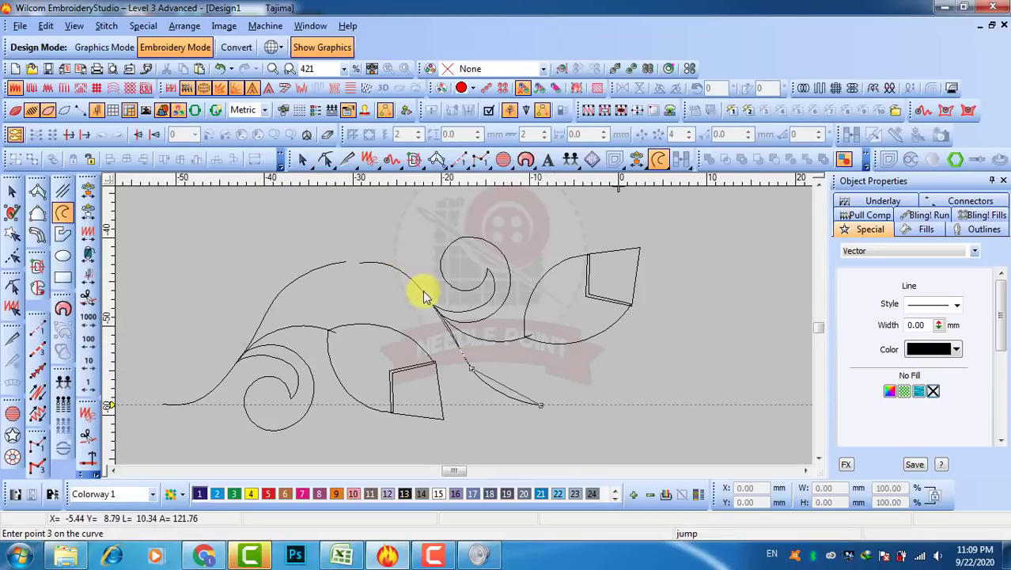
click(354, 262)
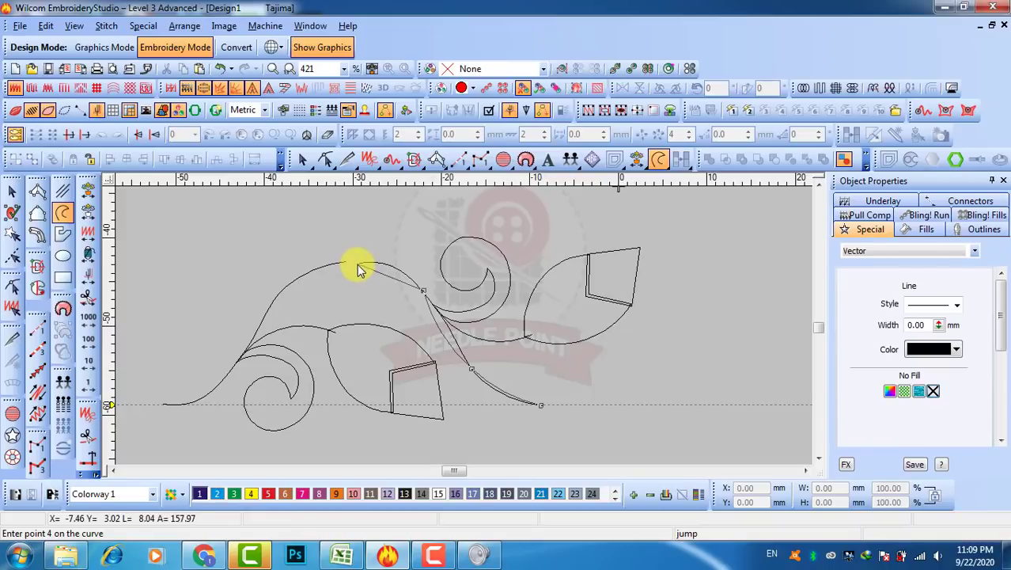
click(290, 282)
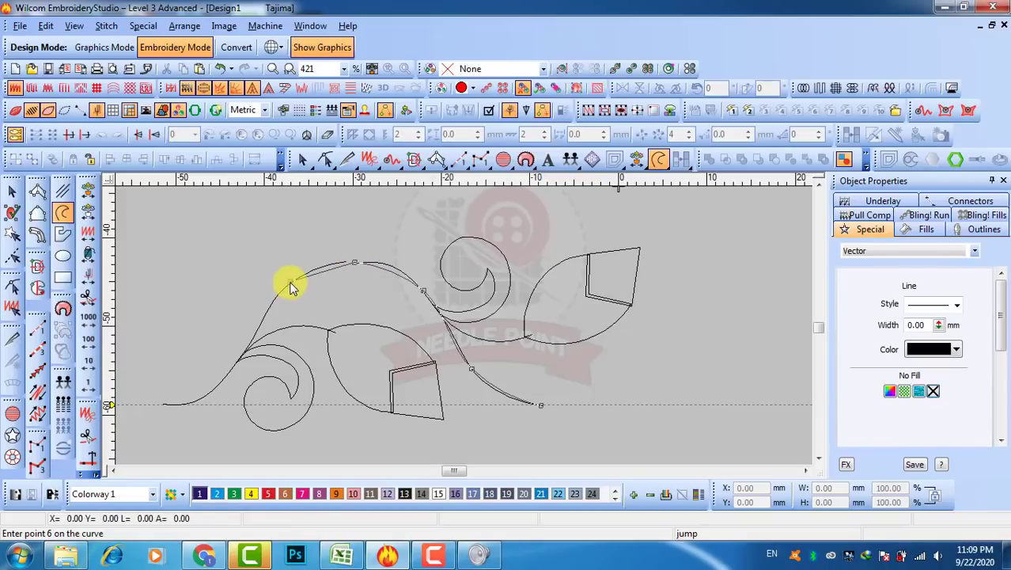
click(254, 333)
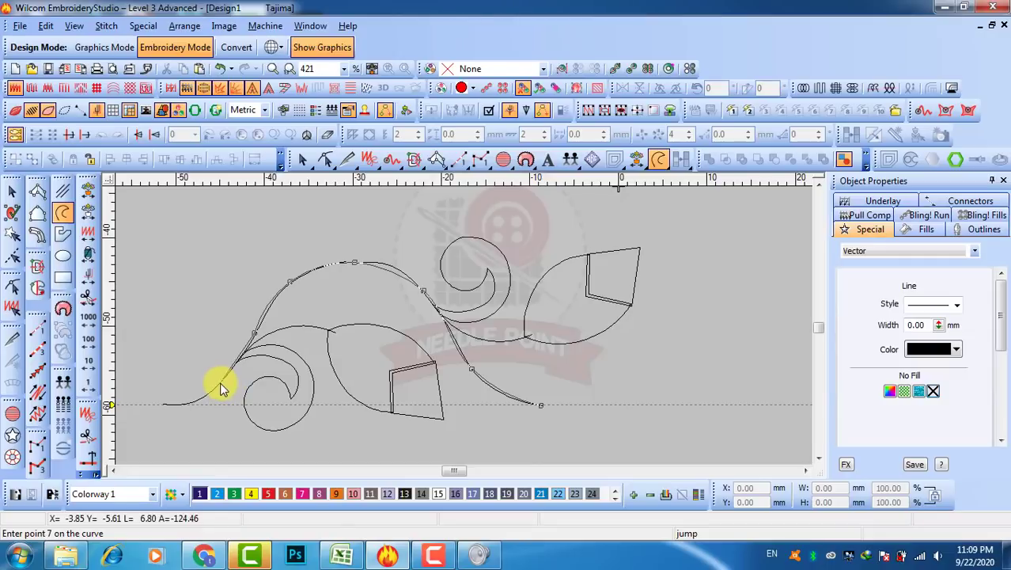
click(220, 382)
click(357, 356)
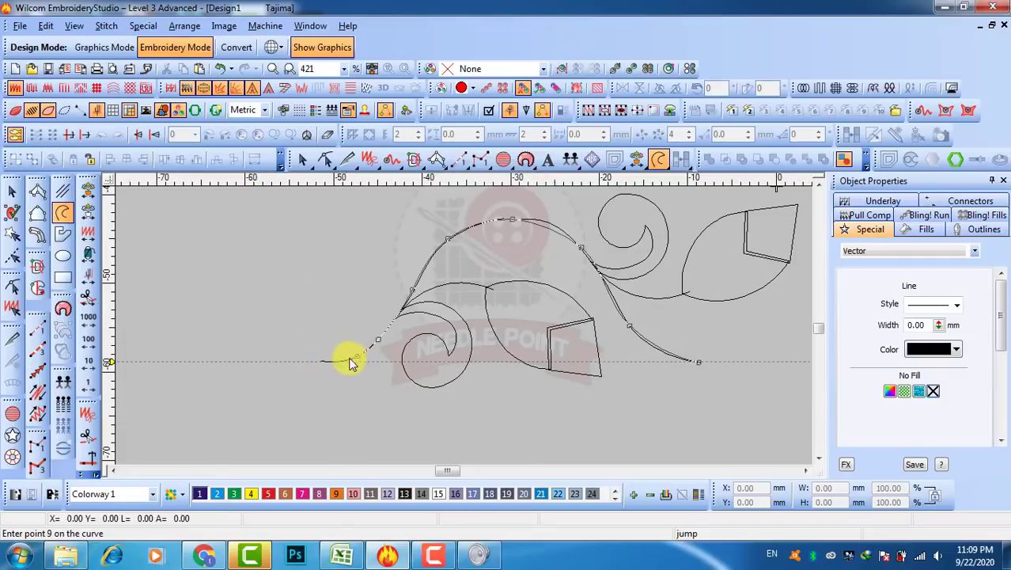
click(321, 364)
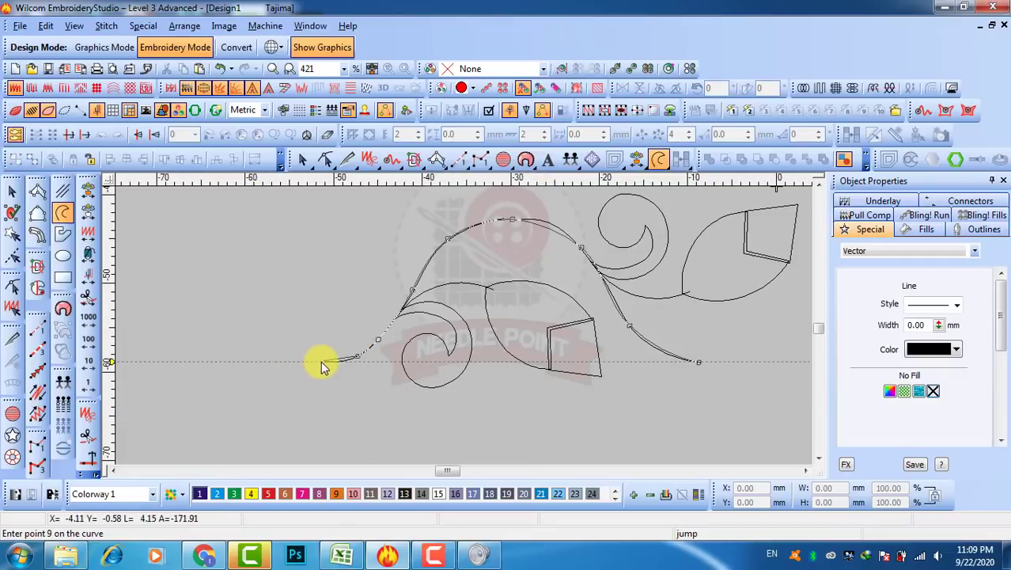
key(Return)
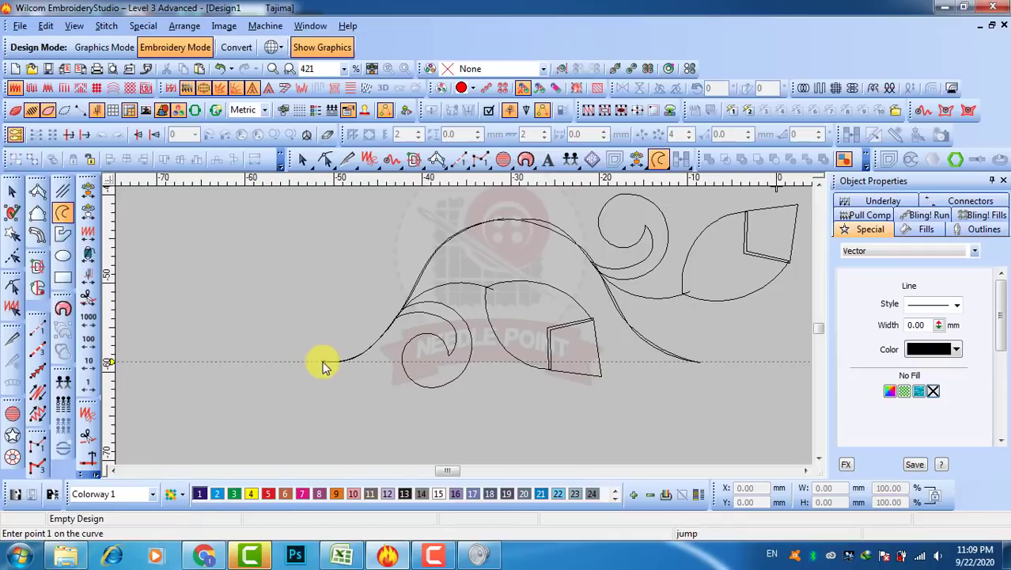
Delete the original unflipped group, keeping the flipped group and the newly traced stem curve.
click(12, 191)
key(shift+z)
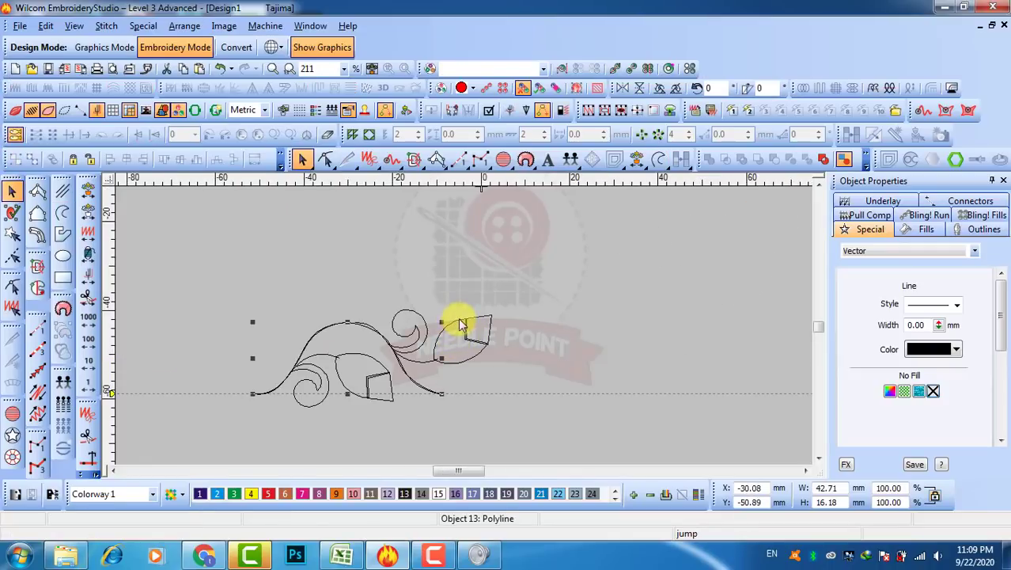
click(463, 324)
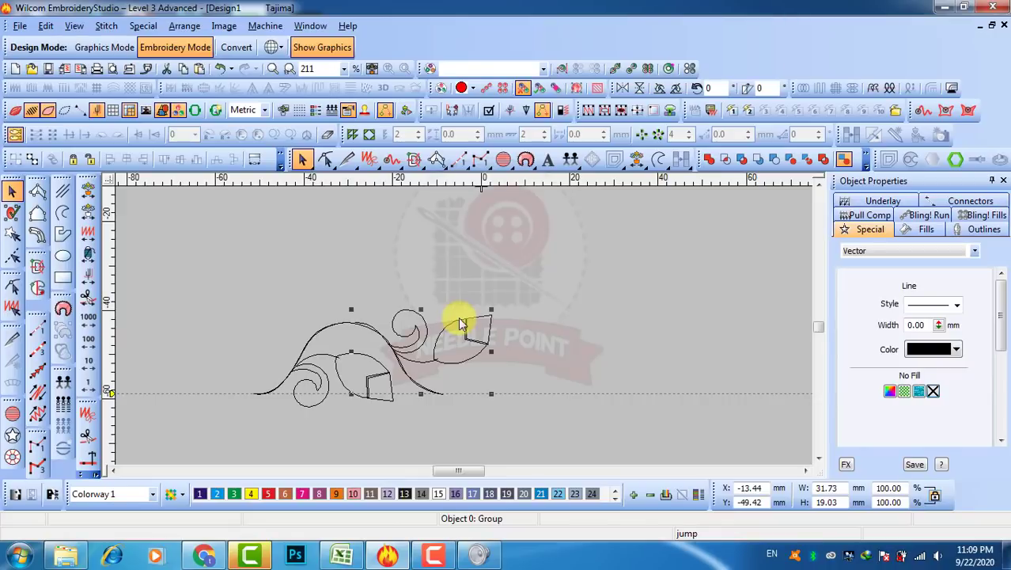
key(Delete)
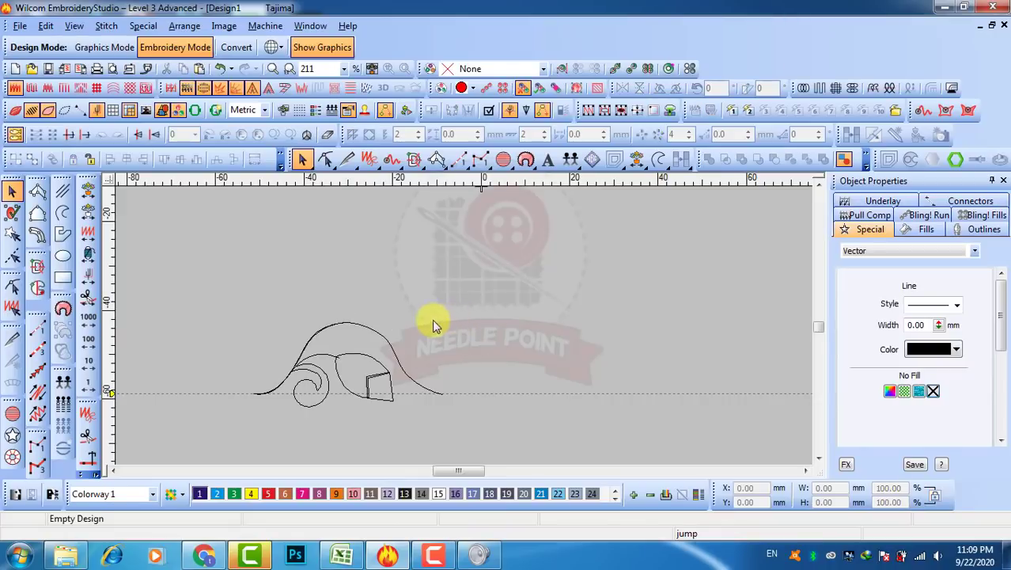
Ungroup the flipped motif and remove its old main stem that overlaps the newly traced curve.
click(336, 362)
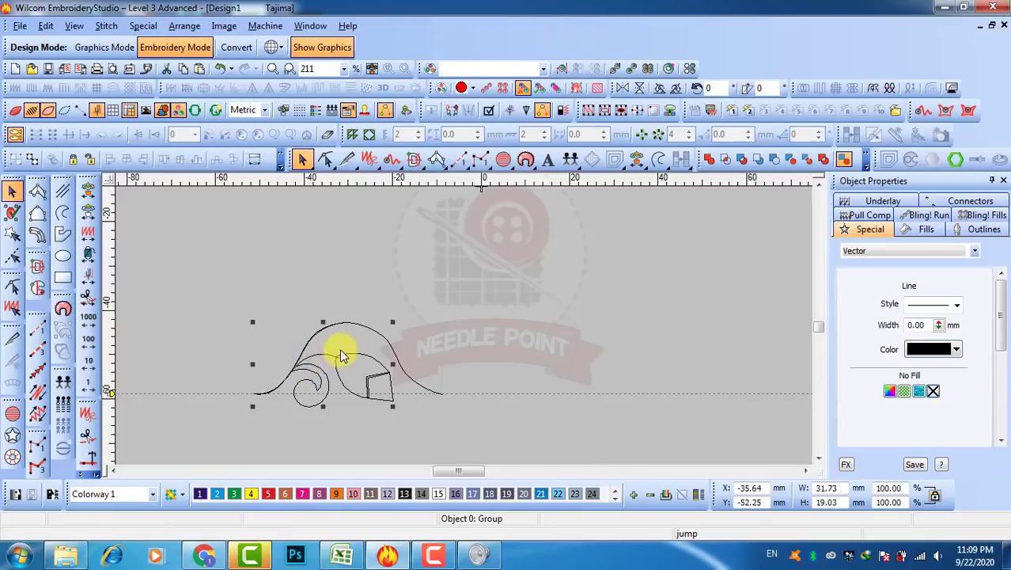
key(Escape)
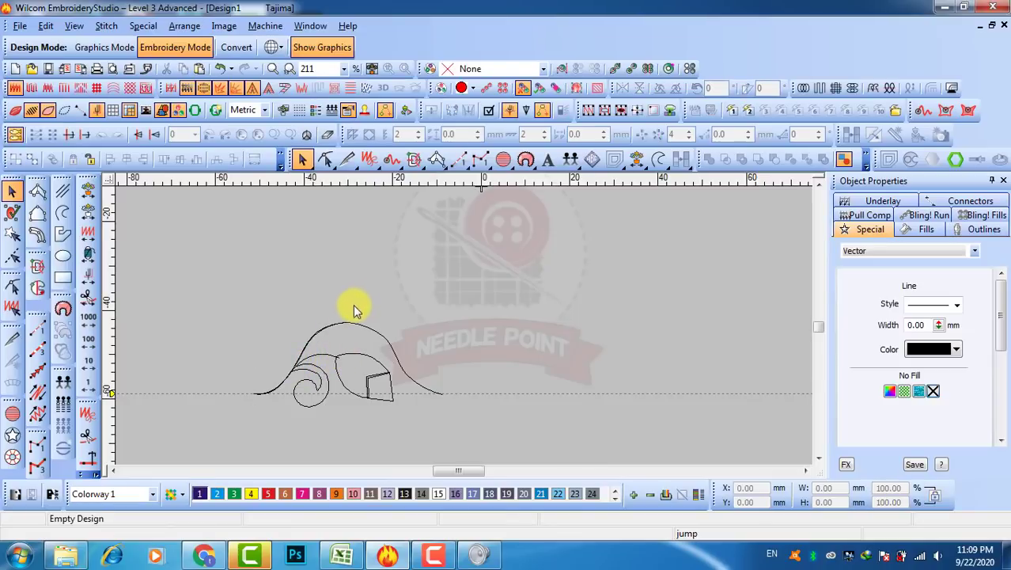
drag(218, 425, 356, 304)
click(490, 329)
scroll(328, 340, up, 1)
scroll(473, 301, up, 4)
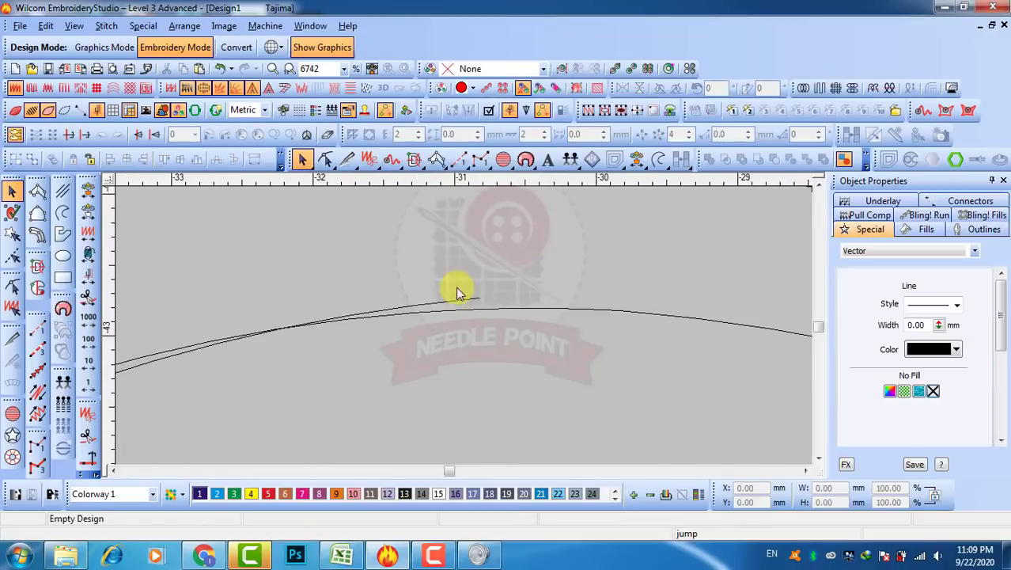
scroll(468, 303, down, 5)
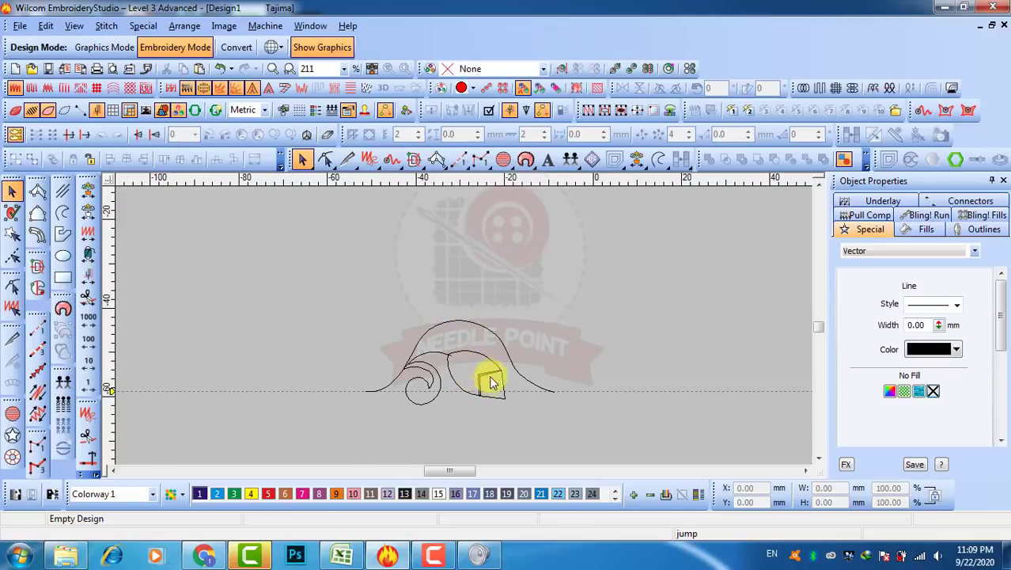
Place a vertically flipped copy of the spiral, branch and leaf on the right side of the stem, at X -9.05 mm, Y -46.23 mm.
click(520, 337)
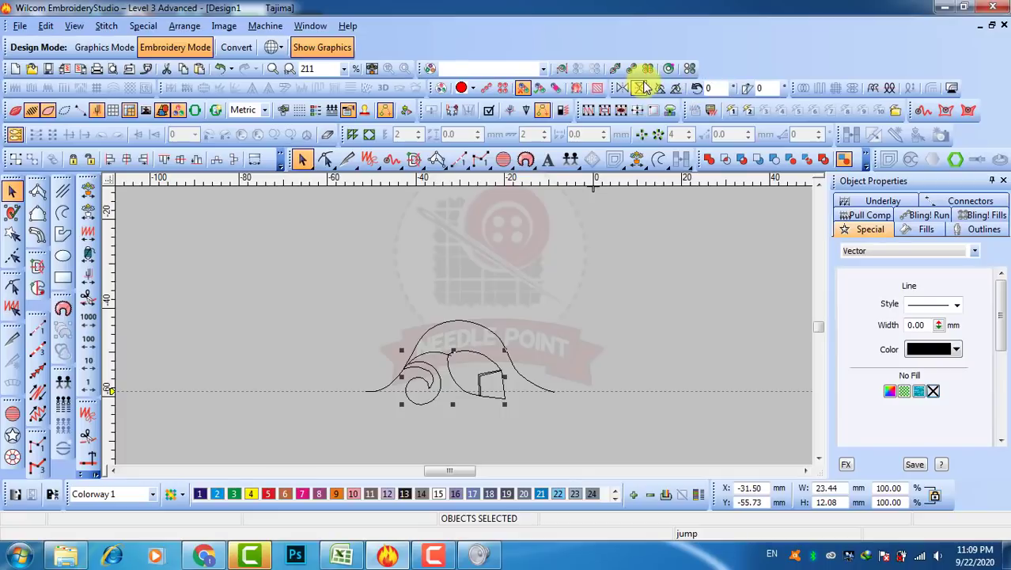
click(637, 110)
drag(527, 338, 560, 334)
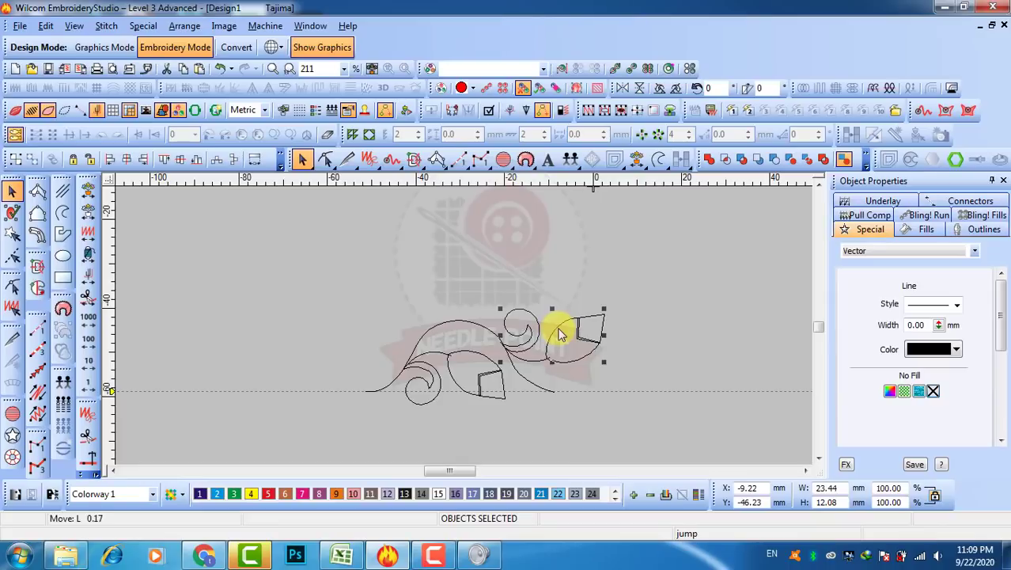
click(658, 290)
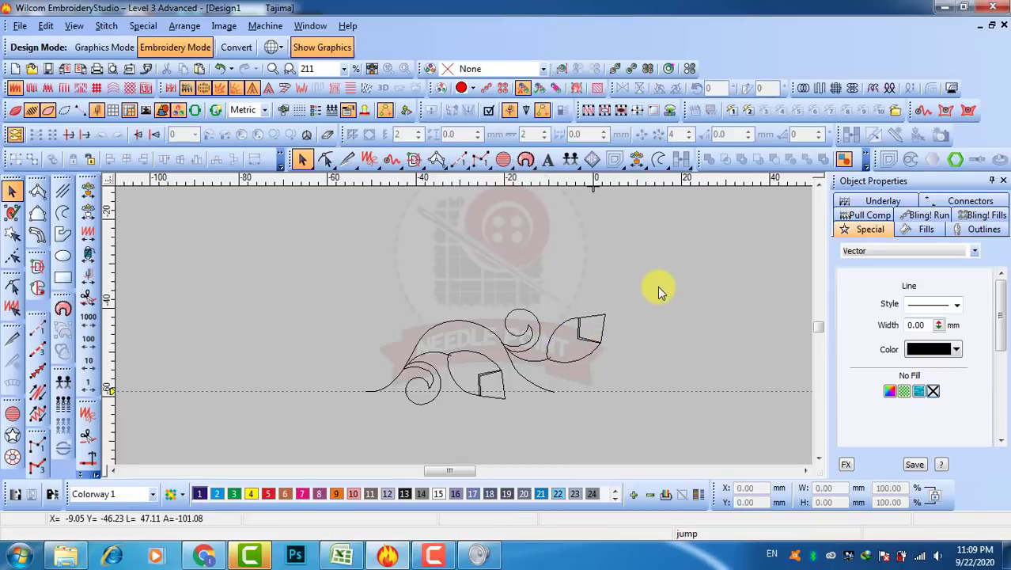
Place a copy of the whole motif to its left at X -67.51 mm, Y -50.98 mm, joining the stems end to end on the guide.
middle_click(402, 390)
key(ctrl+a)
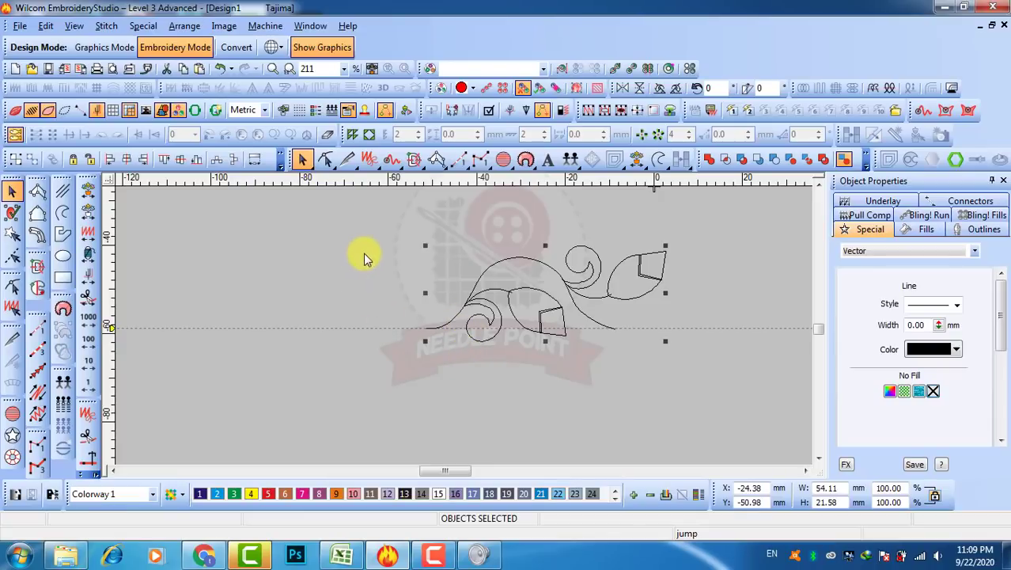
drag(364, 254, 356, 281)
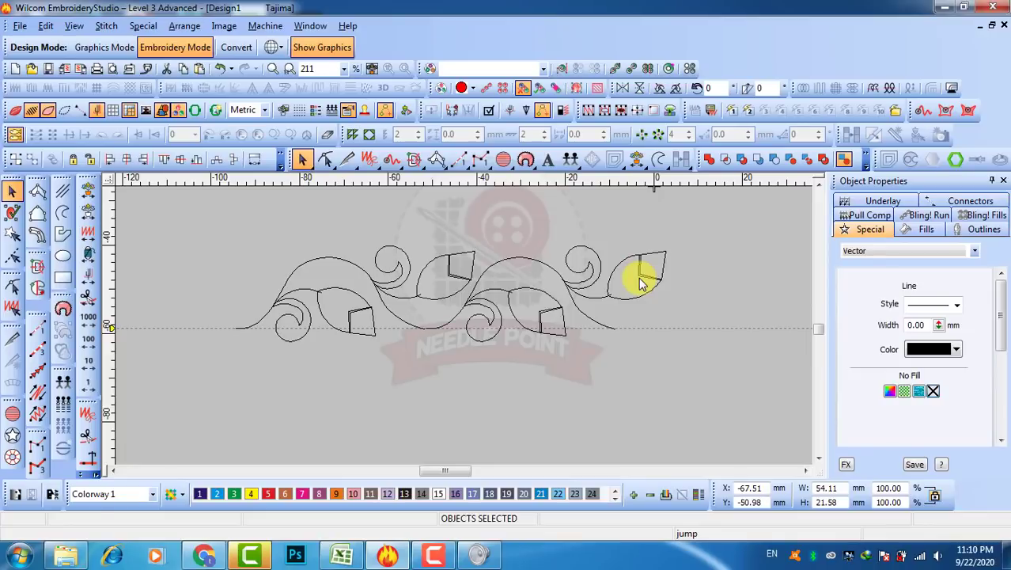
key(Escape)
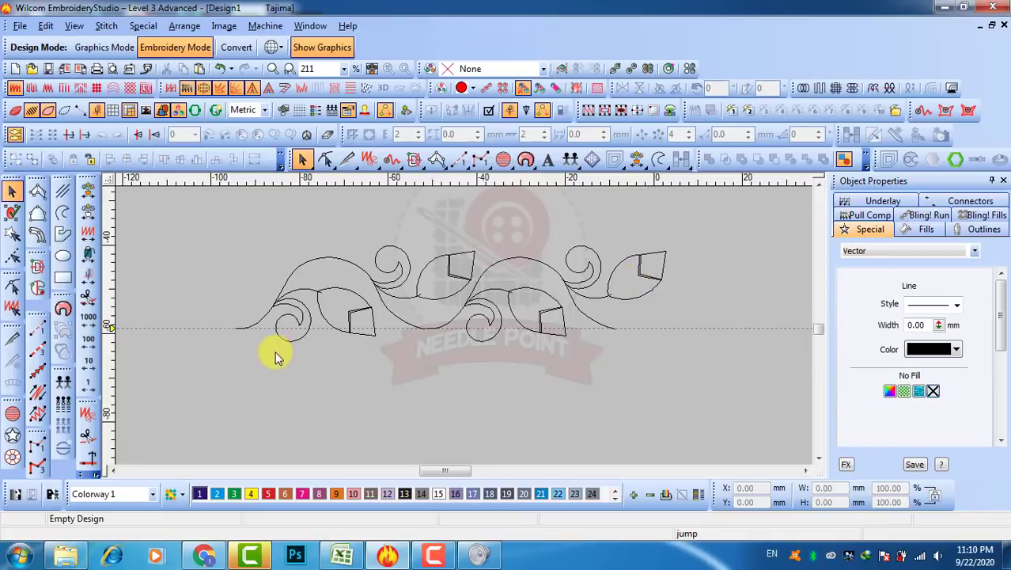
Delete all outlines of the left copy, including its leaves, spirals and main stem.
click(275, 355)
key(Delete)
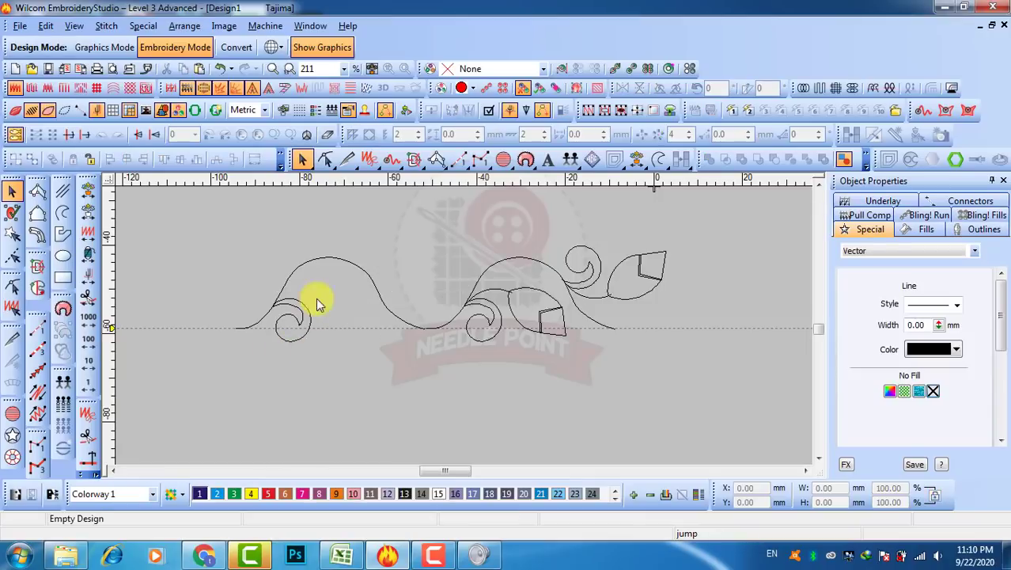
click(361, 267)
key(Delete)
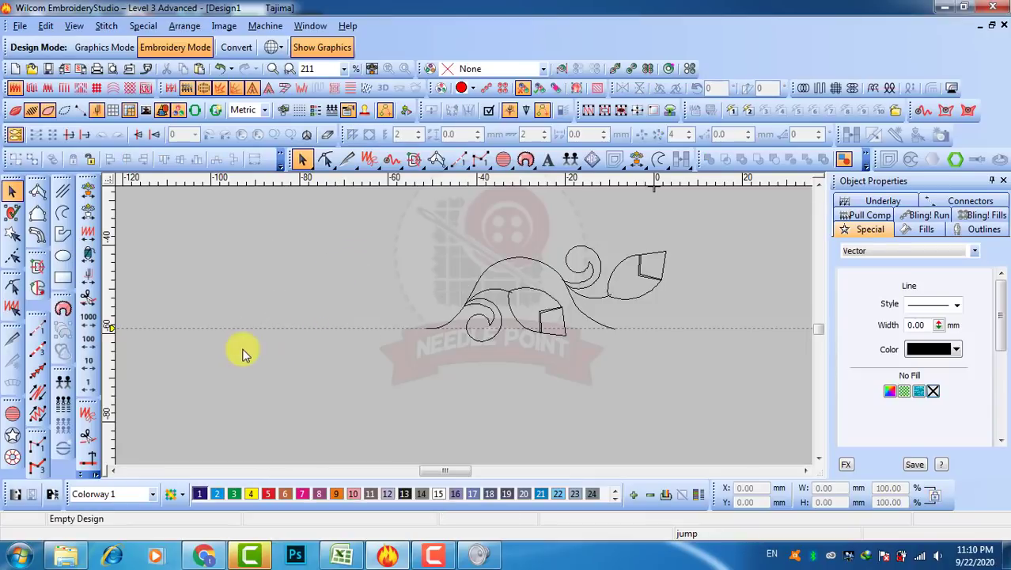
Nudge the spiral, branch and leaf on the stem's right side up and left to X -10.22 mm, Y -44.06 mm.
drag(712, 217, 553, 317)
key(Up)
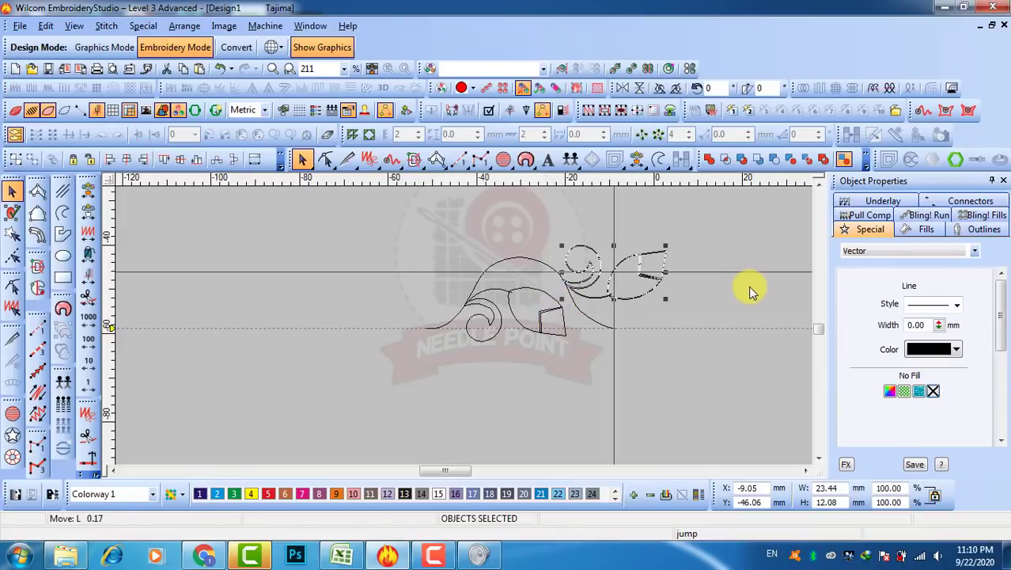
key(Up)
key(Up)
key(Up)
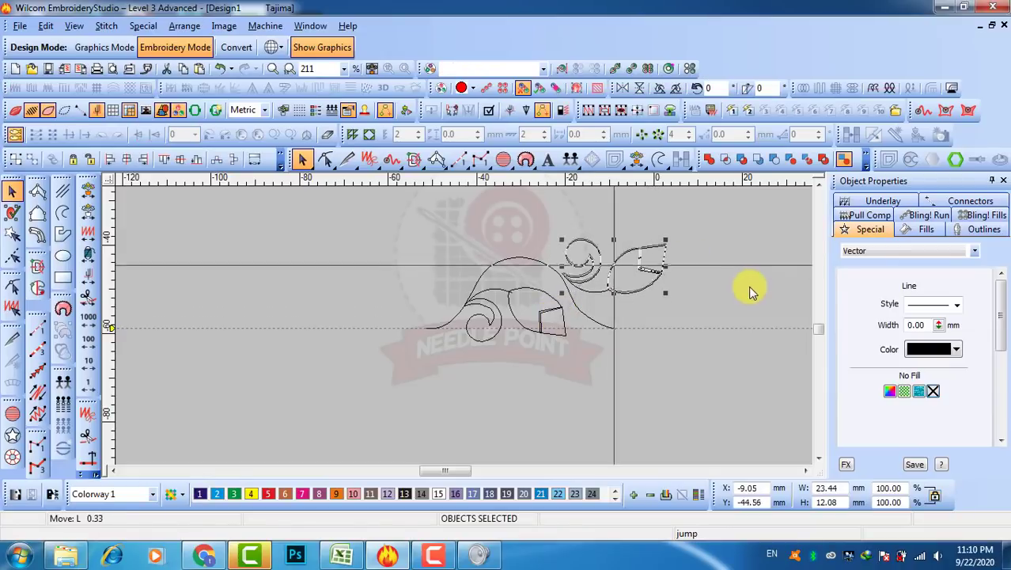
key(Left)
key(Left)
key(Left)
key(Up)
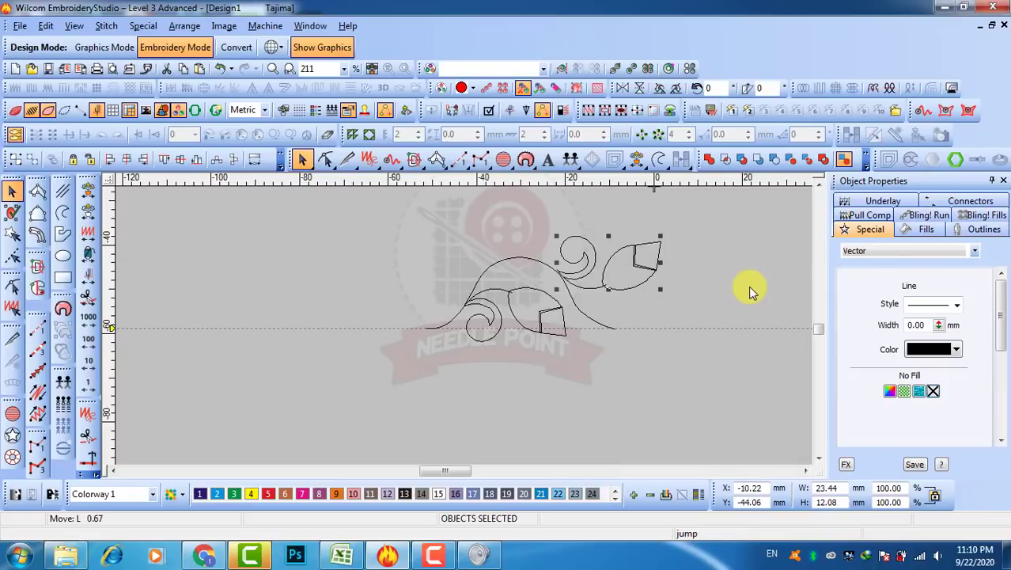
Shift the spiral, branch and leaf on the stem's right side to X -10.55 mm, and place a copy of the whole motif to its left.
key(Left)
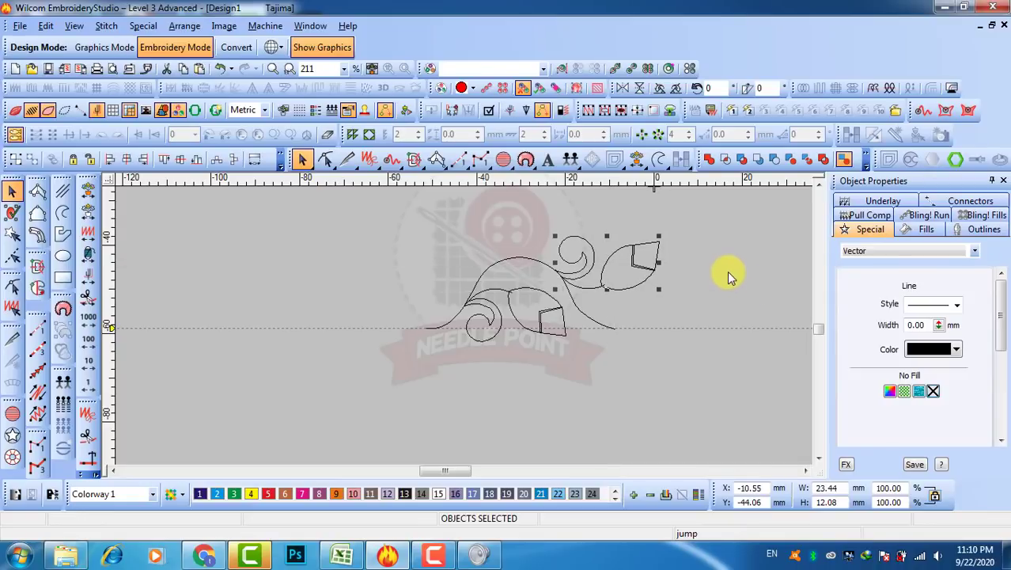
key(ctrl+a)
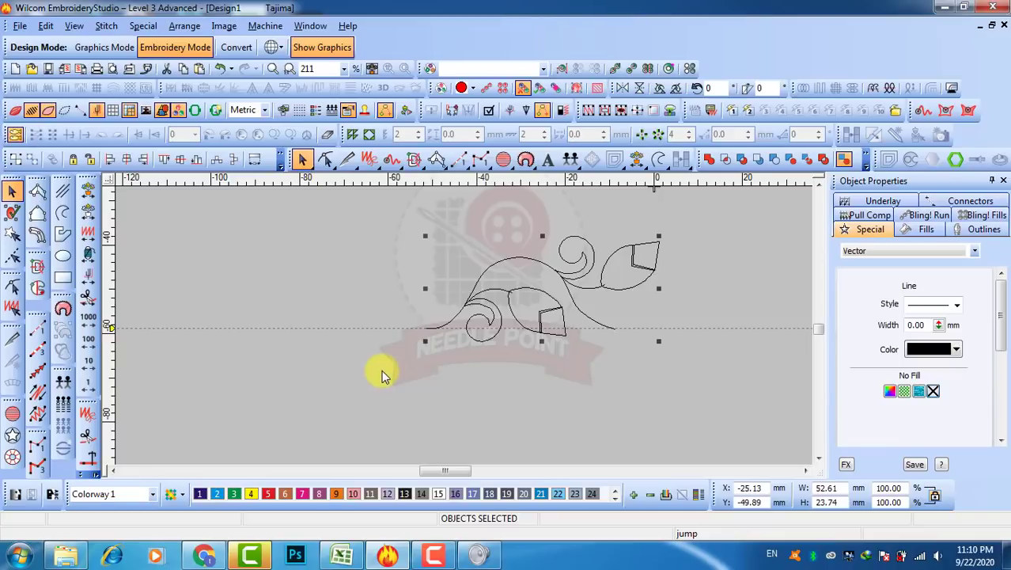
ctrl+right_click(340, 274)
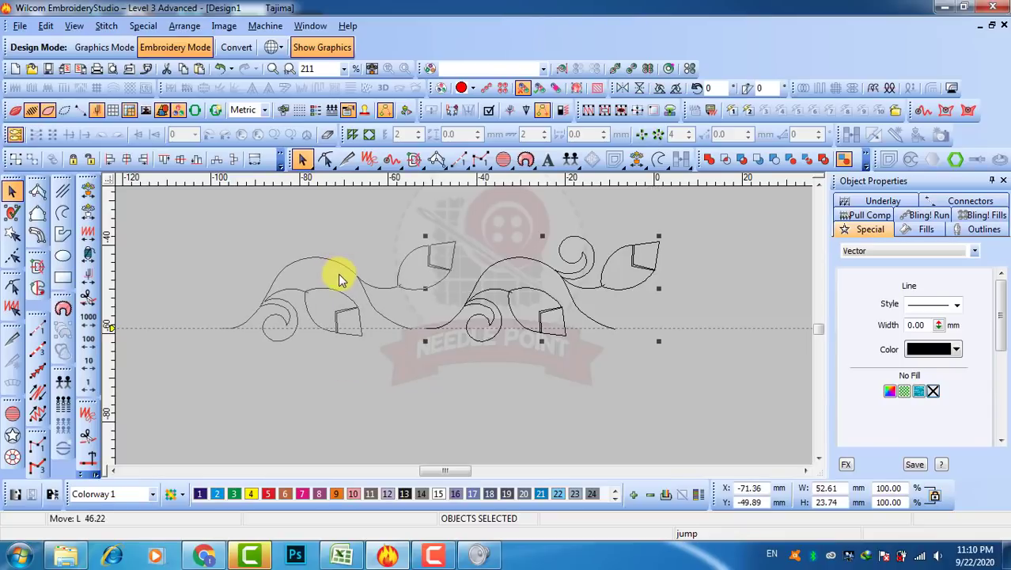
drag(340, 274, 354, 275)
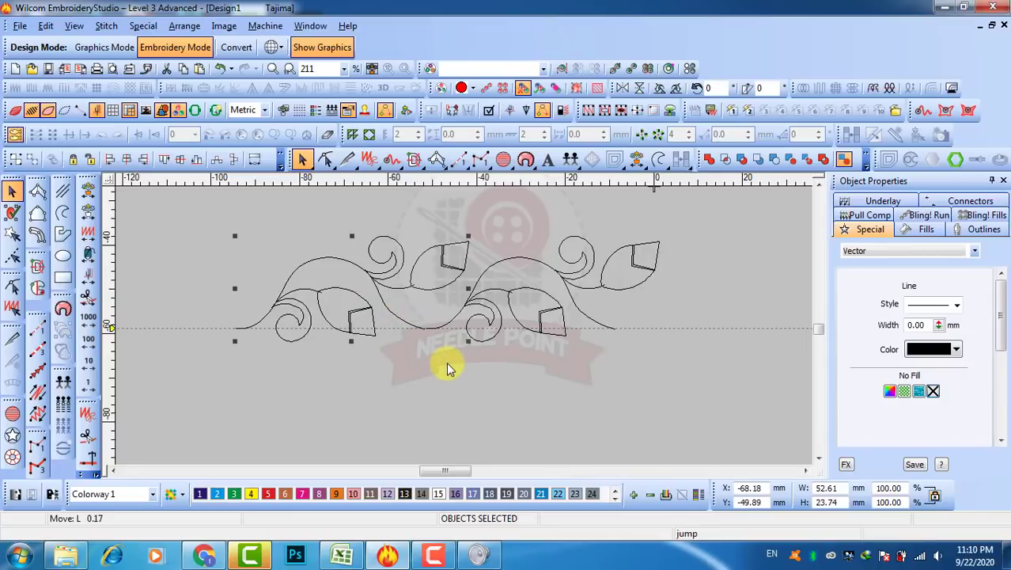
Nudge the left copy of the motif to the right to X -66.68 mm, overlapping its stem end with the neighbouring stem.
key(Right)
key(Right)
key(Right)
key(Right)
key(Right)
key(Right)
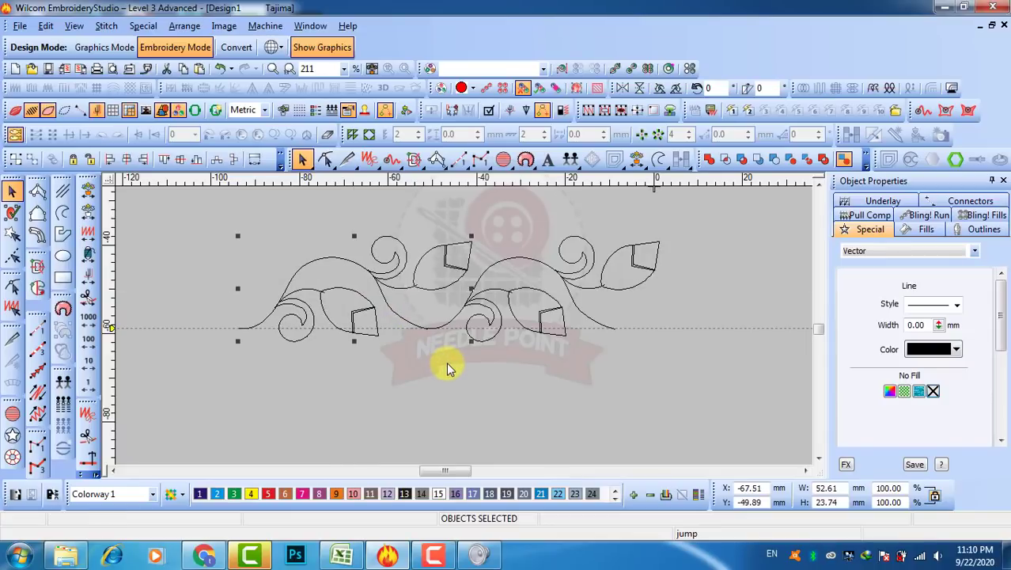
key(Right)
key(Right)
key(Right)
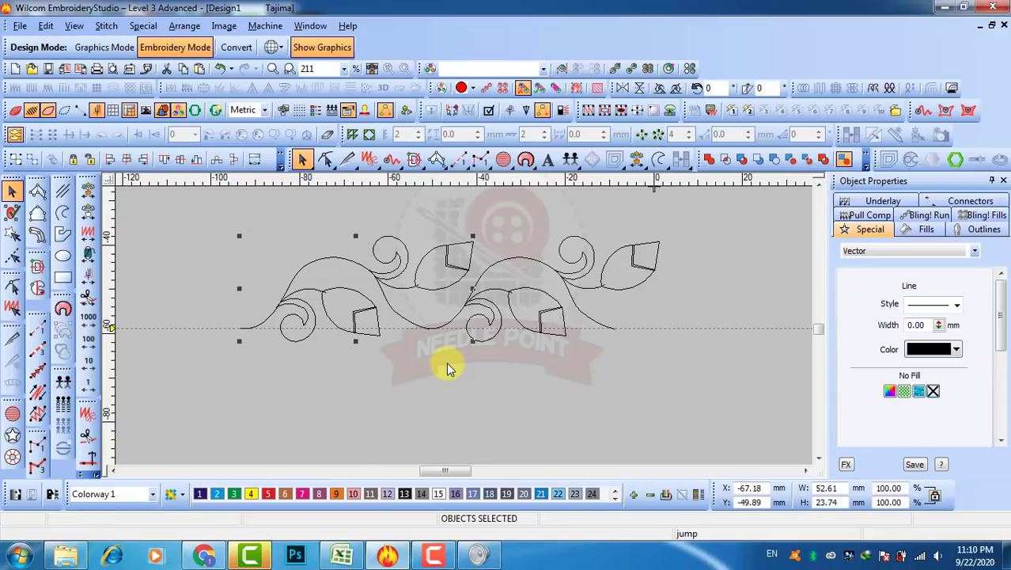
key(Right)
key(Right)
key(Right)
key(Right)
key(Right)
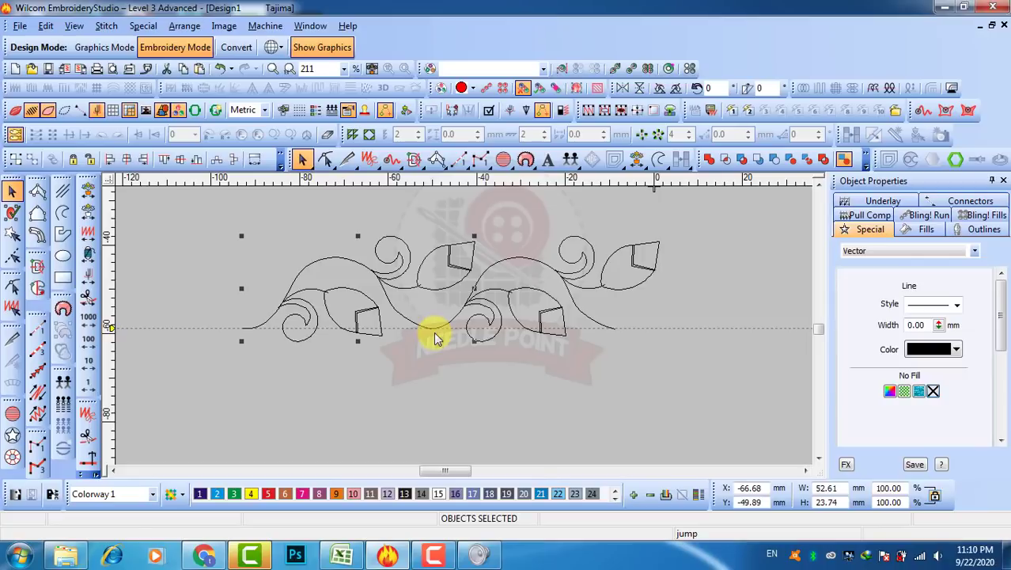
Reshape the left copy's stem by moving its right end point onto the curve of the neighbouring stem.
scroll(435, 334, up, 4)
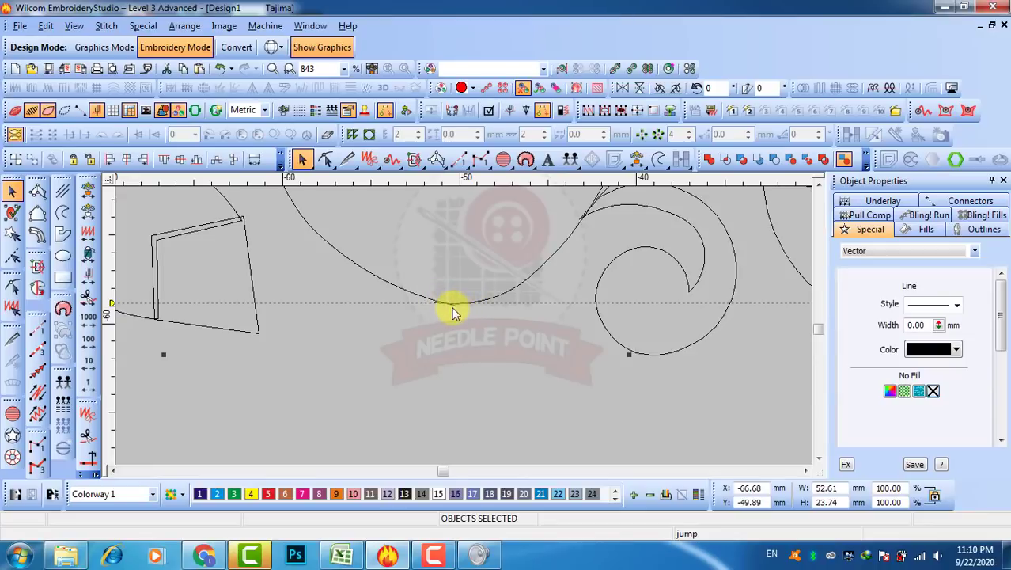
scroll(449, 308, up, 3)
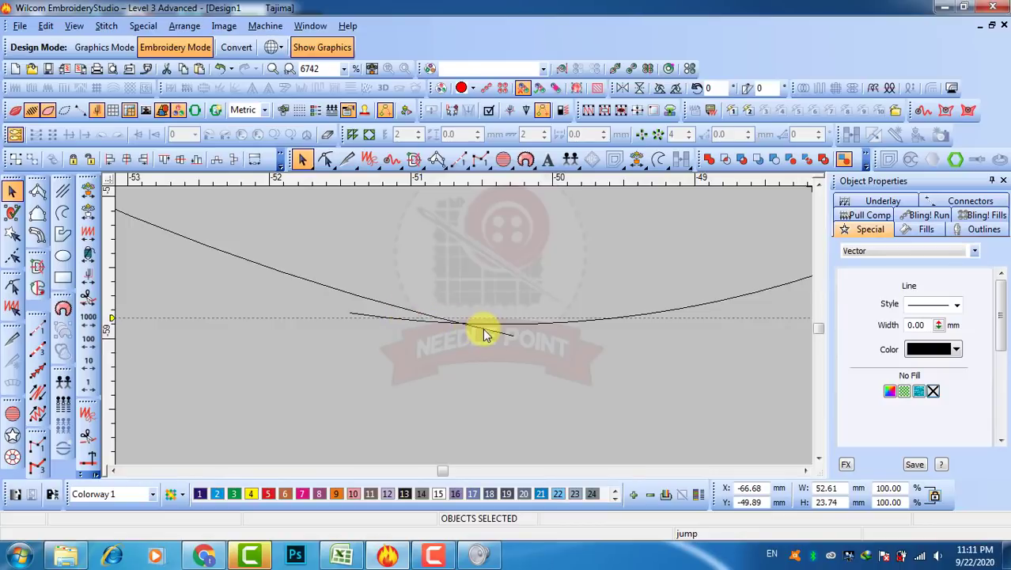
click(485, 332)
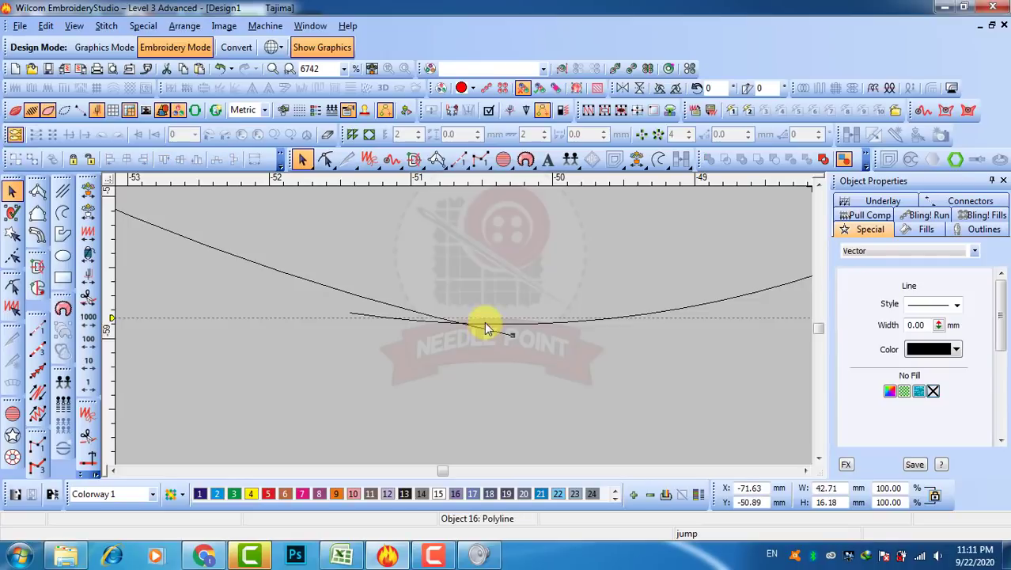
key(h)
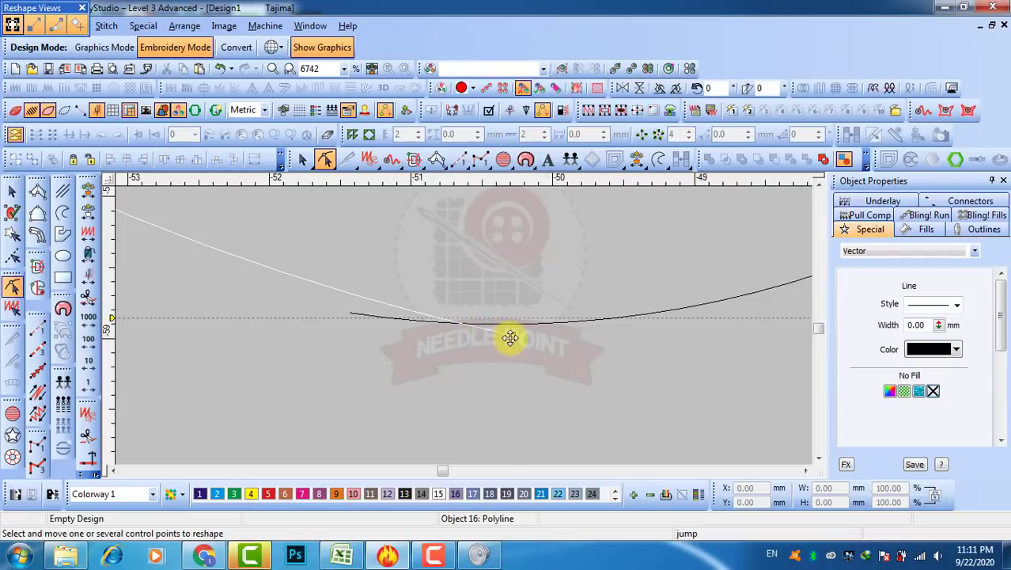
drag(511, 337, 463, 323)
scroll(463, 332, down, 3)
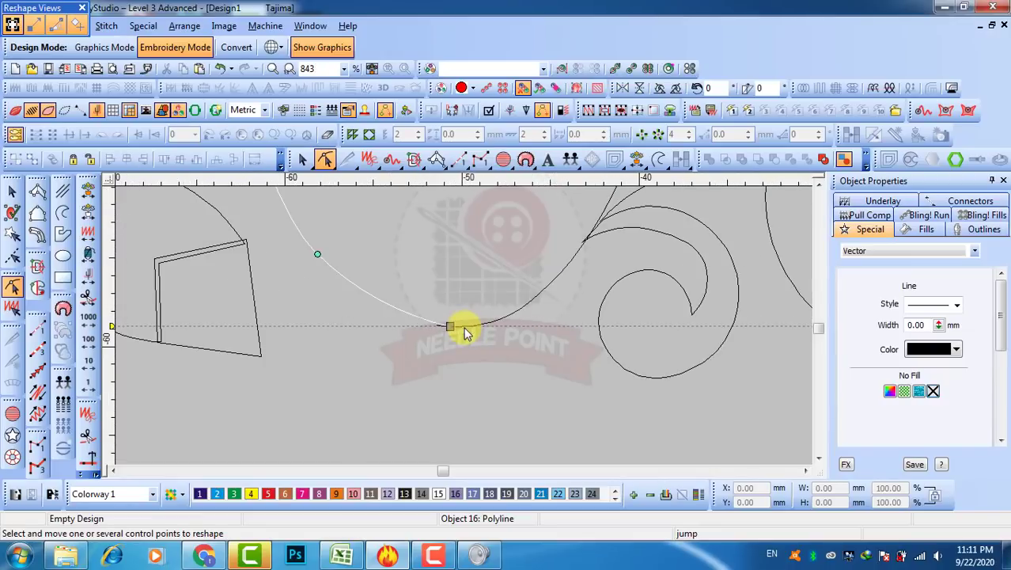
scroll(466, 330, up, 2)
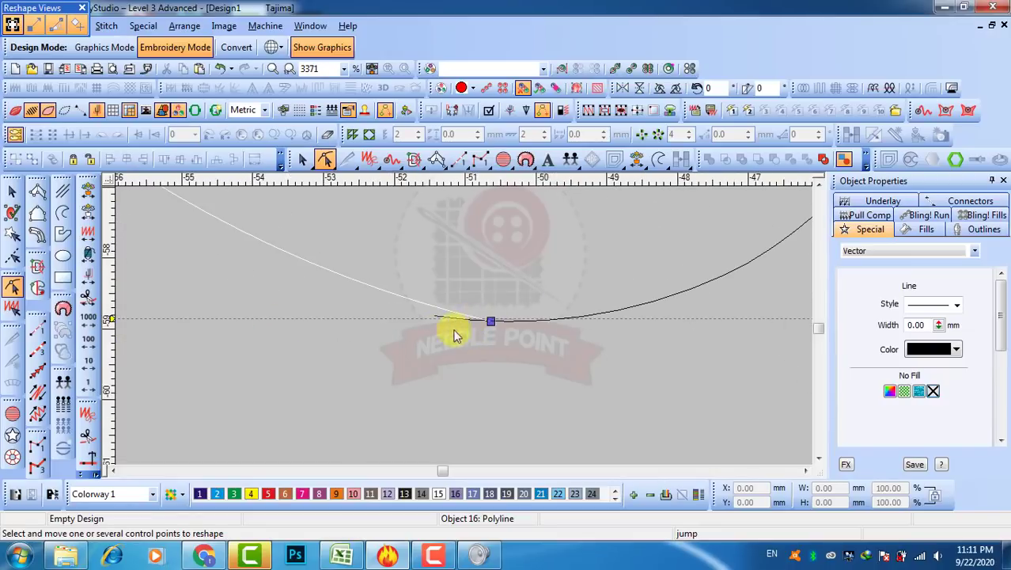
Shorten the left copy's stem by moving its left end point slightly right, onto the guide line.
scroll(434, 334, down, 2)
scroll(312, 332, down, 2)
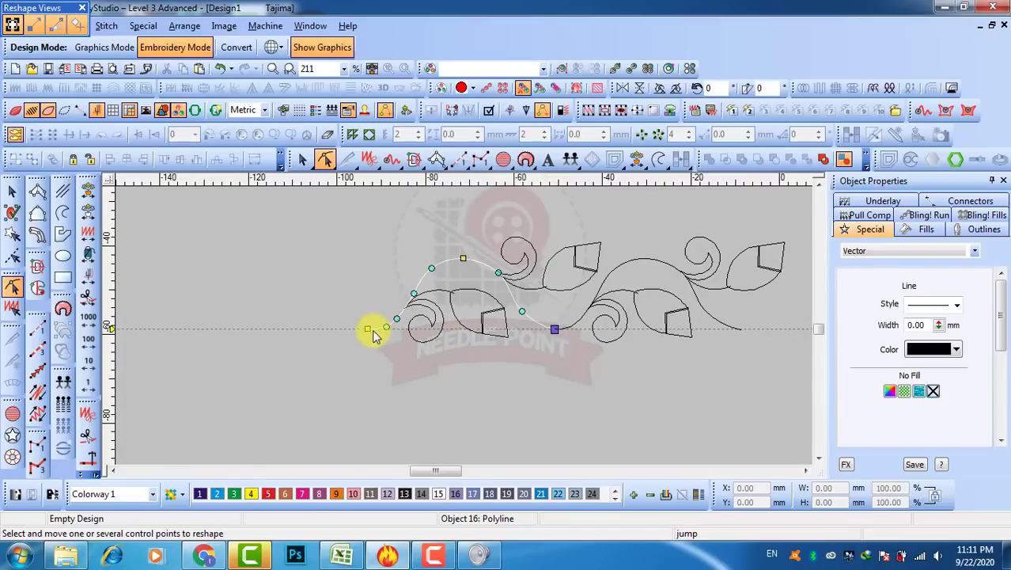
scroll(452, 327, up, 2)
scroll(443, 310, up, 2)
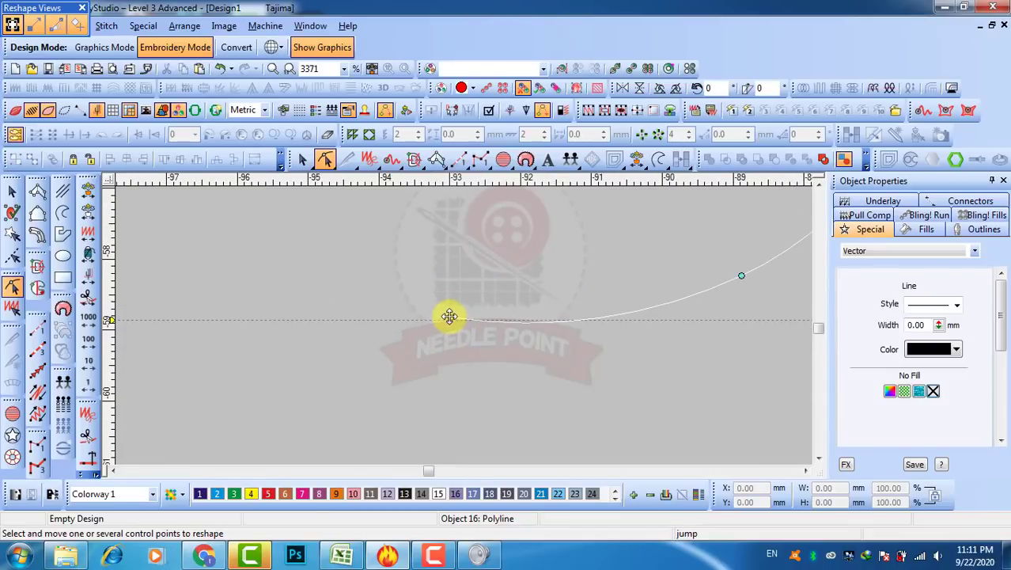
drag(449, 317, 482, 320)
click(12, 190)
scroll(481, 325, down, 3)
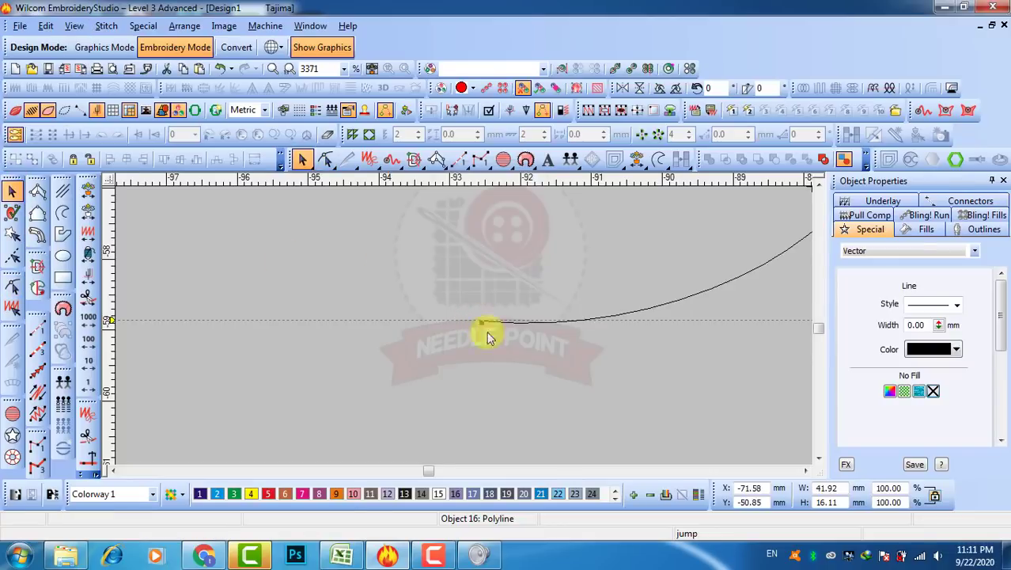
click(498, 382)
scroll(490, 340, down, 1)
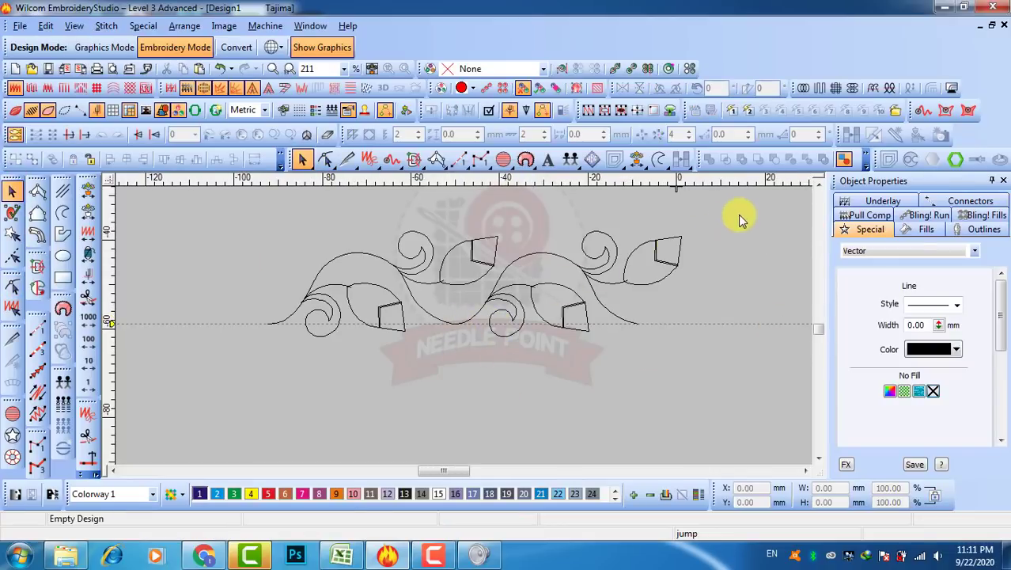
Delete all outlines of the original motif on the right, including its leaves, spirals and main stem.
drag(739, 214, 486, 380)
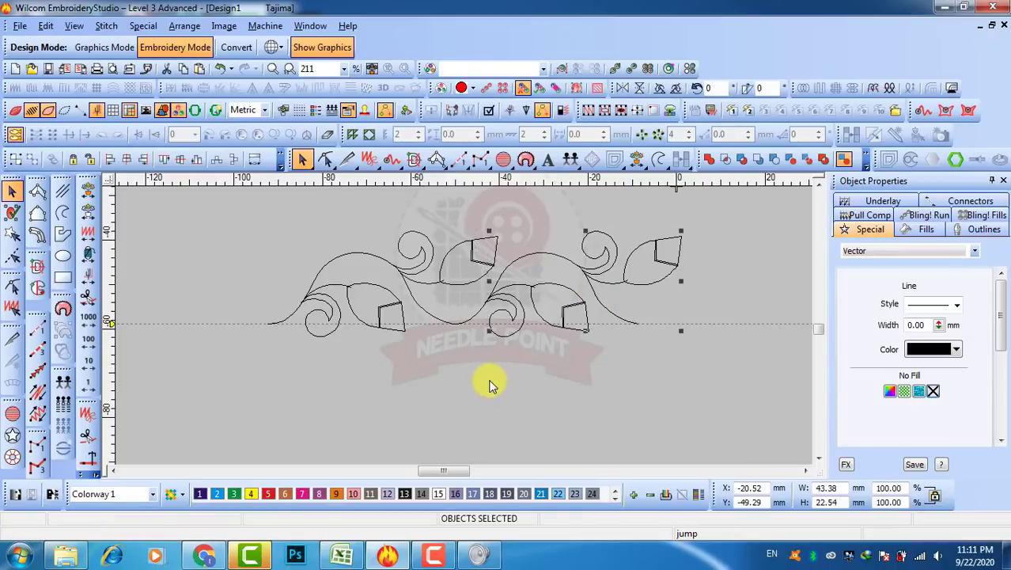
key(Delete)
click(508, 312)
key(Delete)
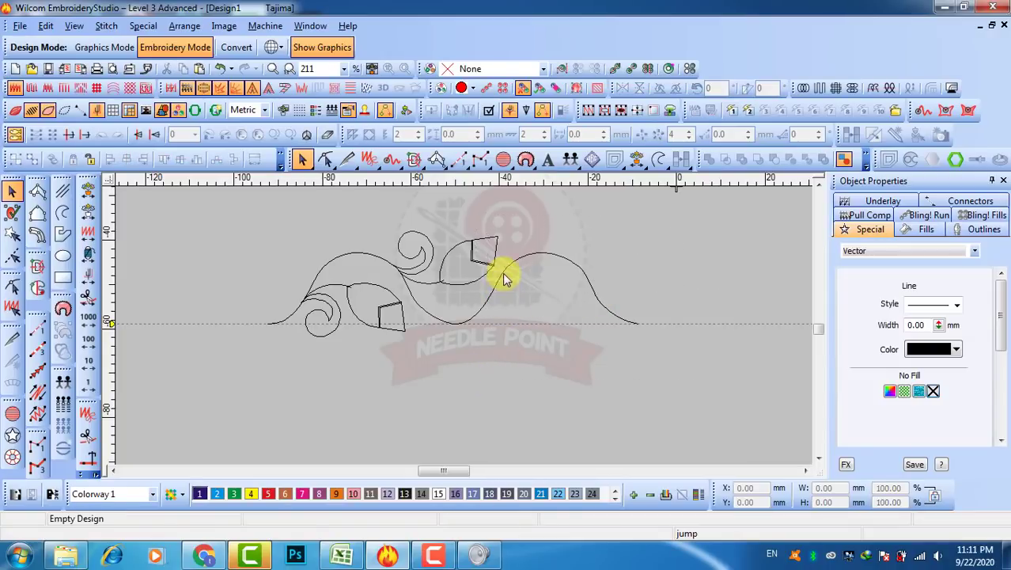
Place a copy of the remaining motif to its left at X -108.48 mm, Y -49.89 mm, joining the stems end to end.
drag(547, 193, 287, 386)
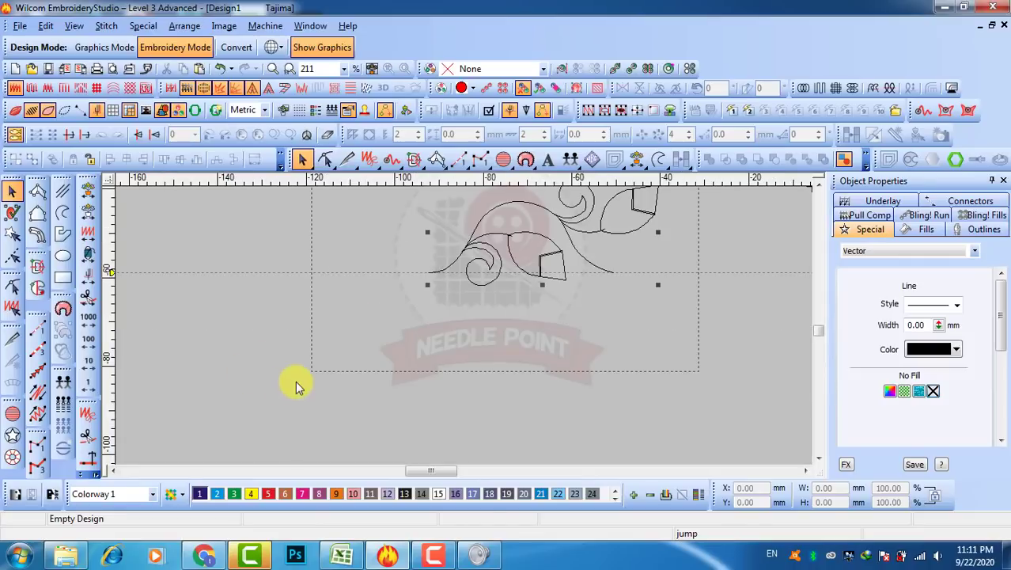
drag(411, 226, 365, 252)
scroll(415, 288, down, 1)
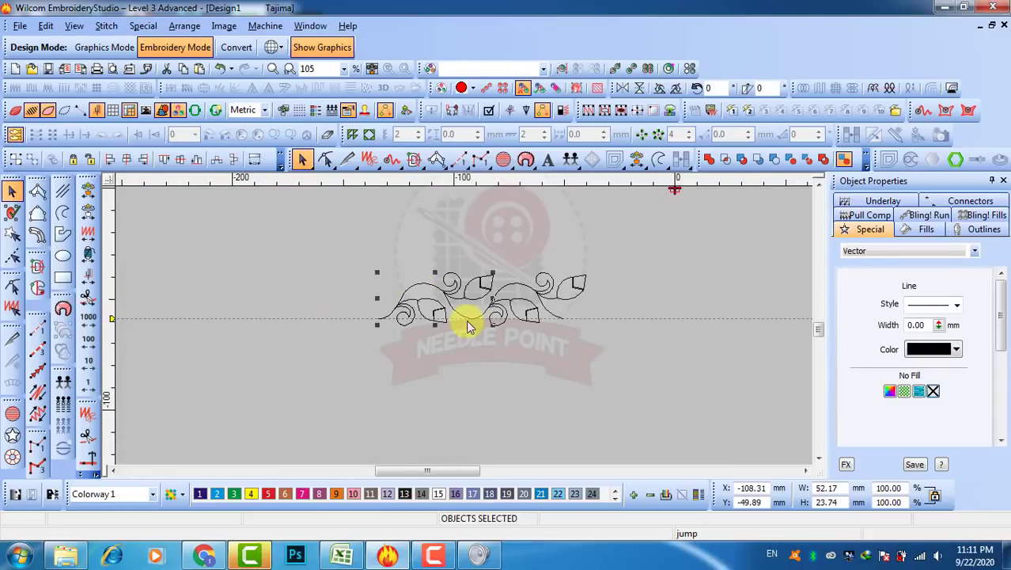
scroll(467, 321, up, 1)
drag(471, 339, 475, 344)
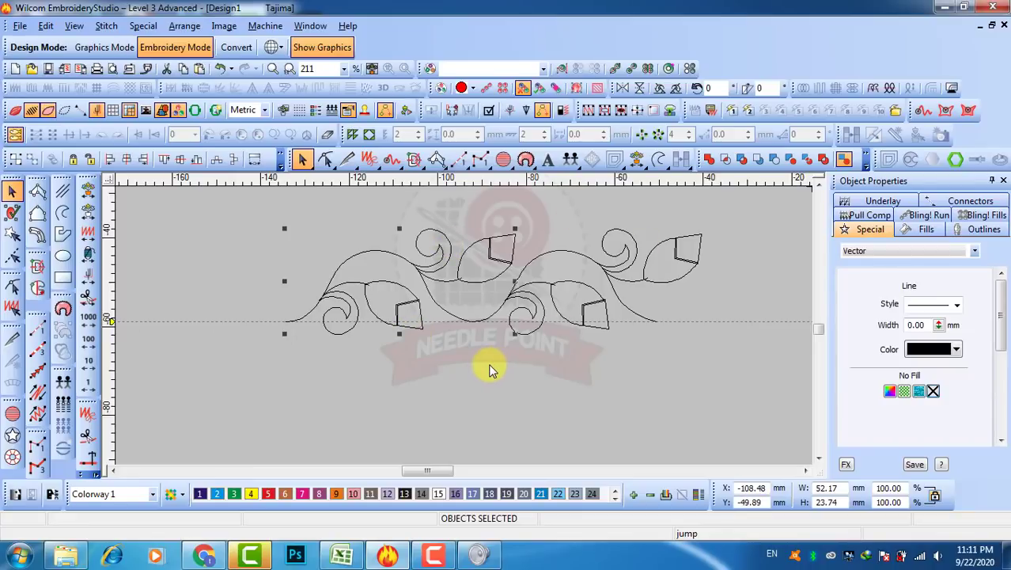
click(750, 214)
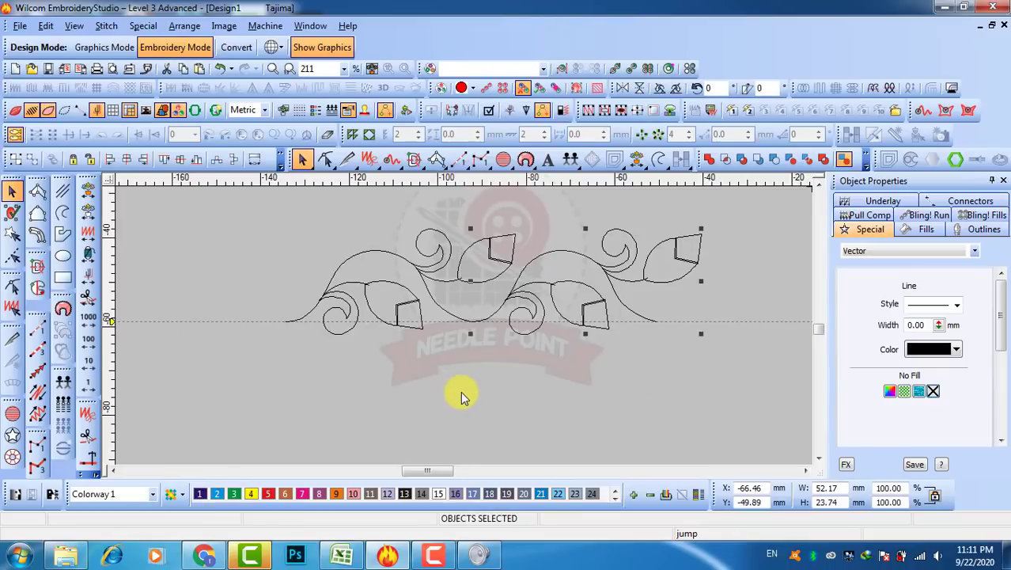
click(591, 382)
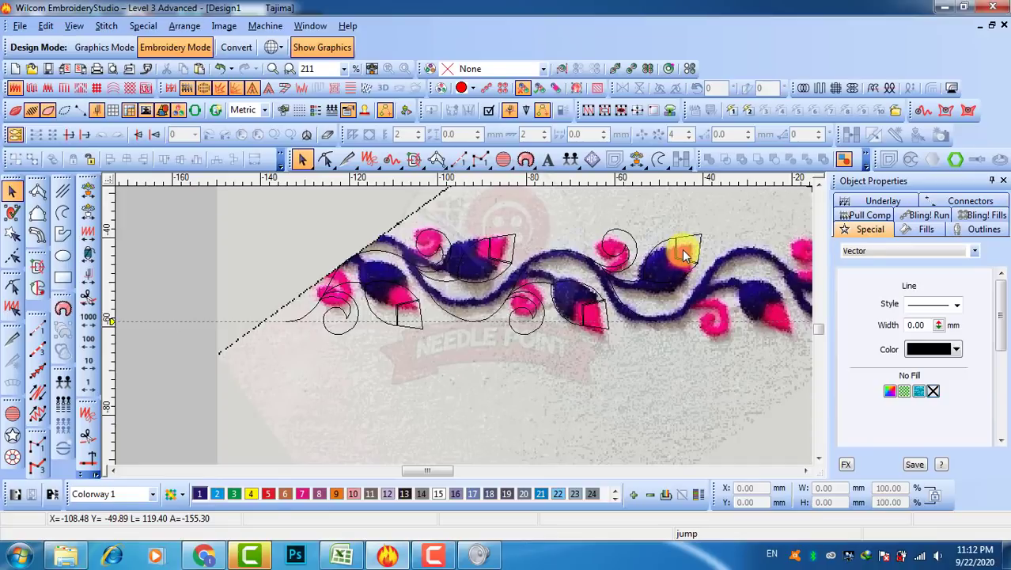
Convert the tip polygon of the right motif's upper leaf to a Complex Fill with diagonal stitches at about 41°.
key(d)
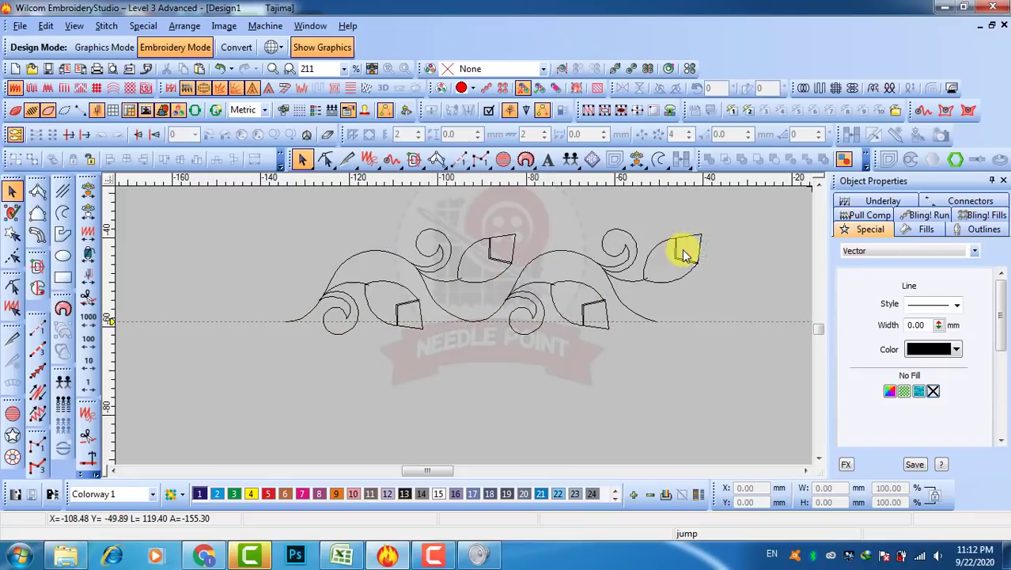
scroll(693, 251, up, 2)
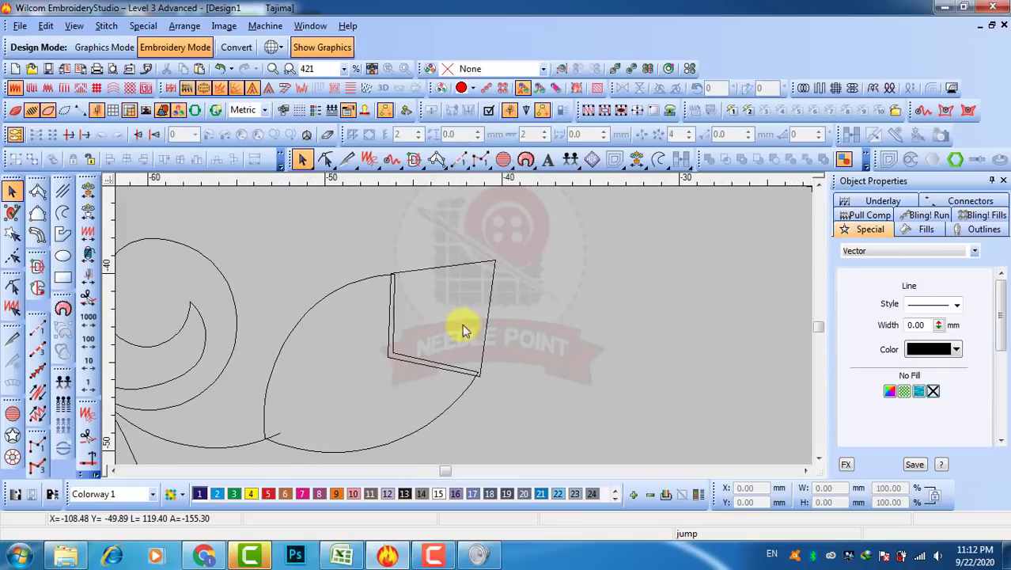
click(441, 271)
click(516, 301)
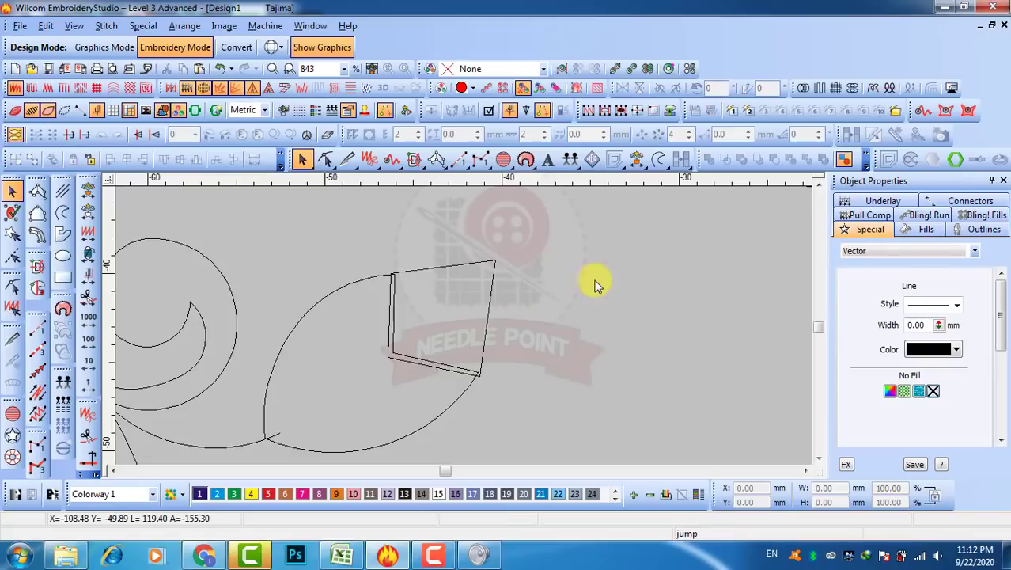
click(443, 267)
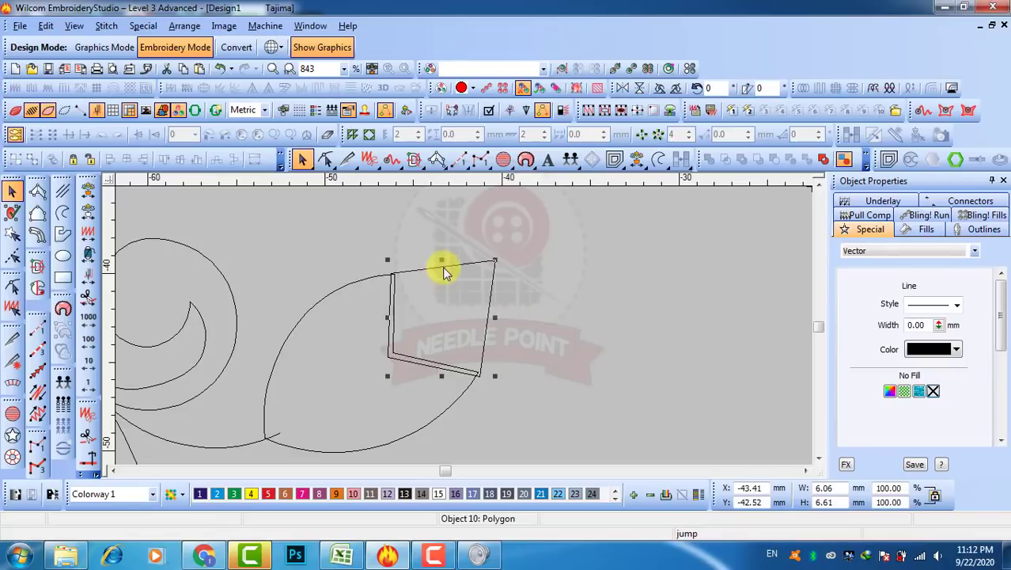
click(37, 287)
click(519, 245)
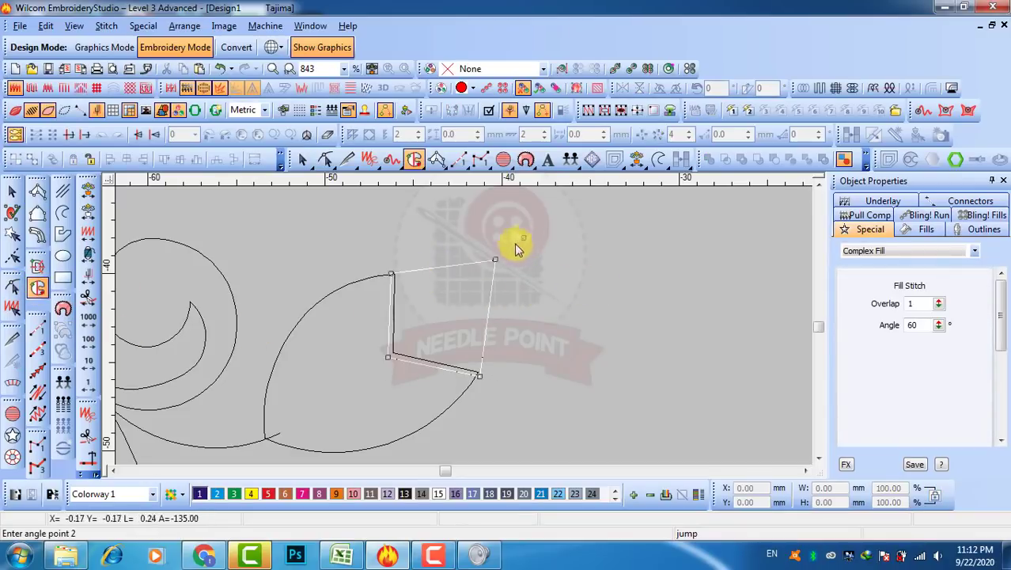
click(365, 379)
key(Return)
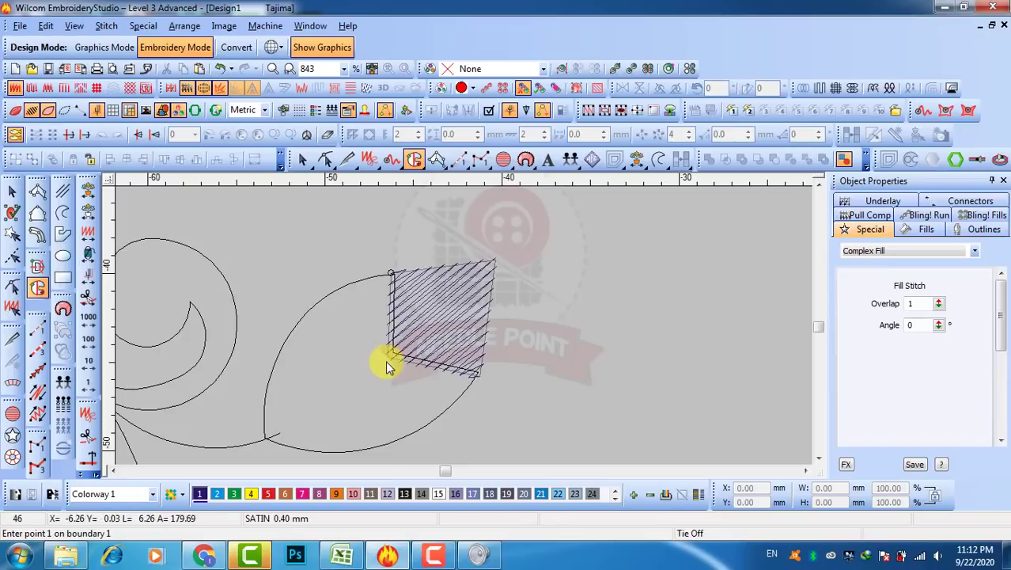
Assign magenta thread color 7 to the filled tip of the upper leaf.
click(12, 190)
click(303, 494)
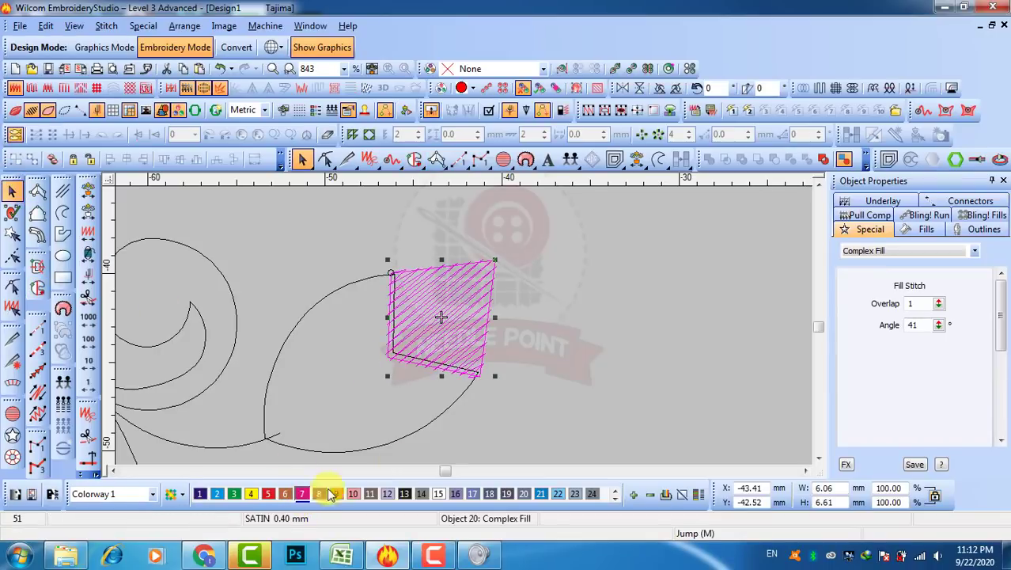
click(604, 389)
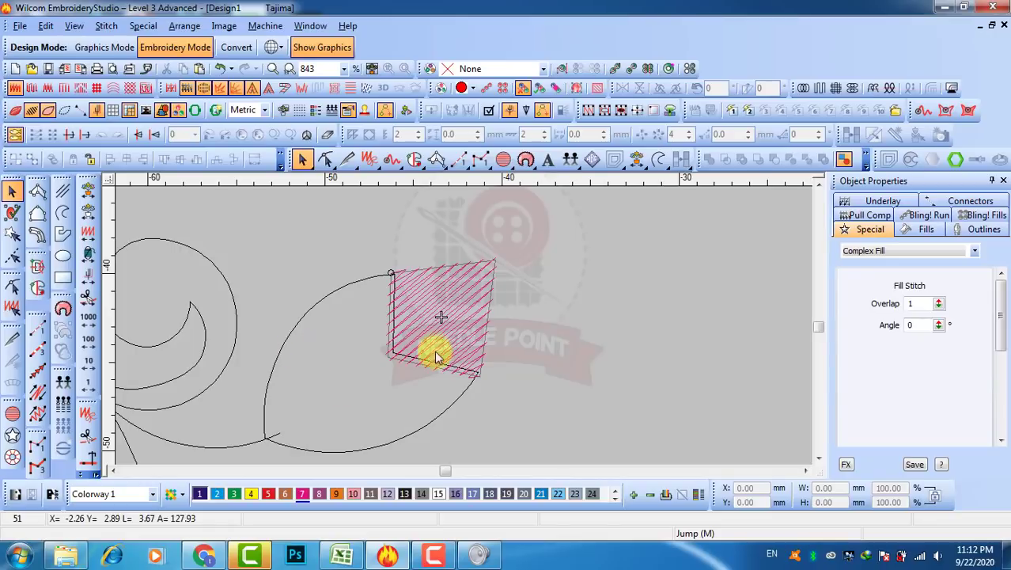
Convert the tip polygon of the right motif's lower leaf to a Complex Fill at 141° in magenta thread color 7.
scroll(266, 376, down, 2)
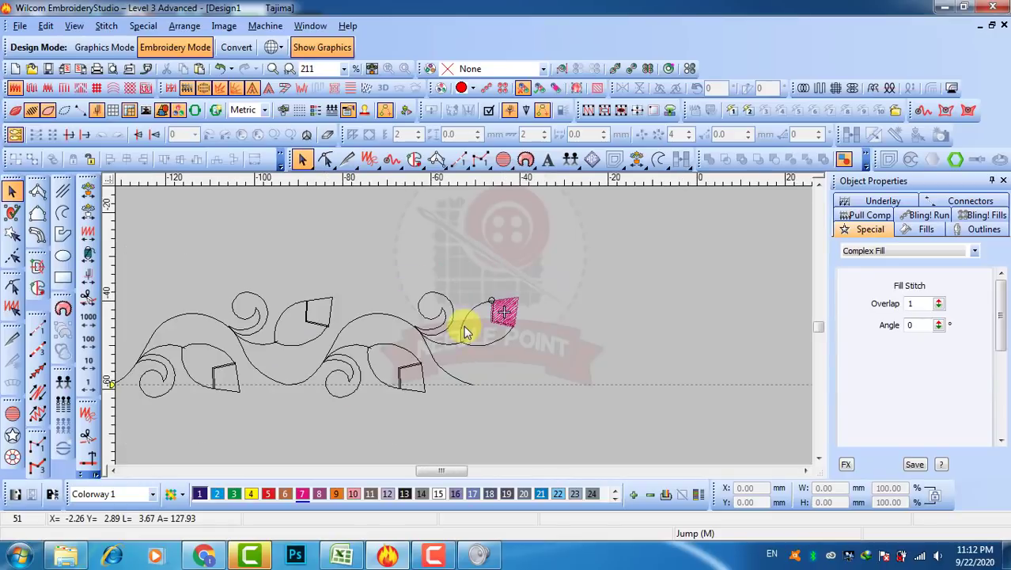
scroll(416, 381, up, 2)
click(492, 326)
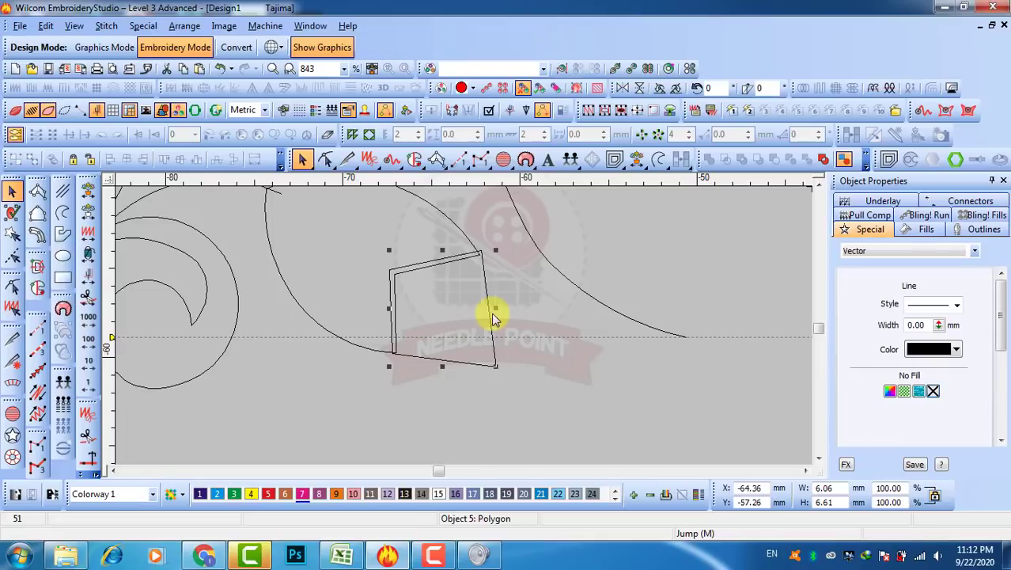
click(37, 287)
click(521, 384)
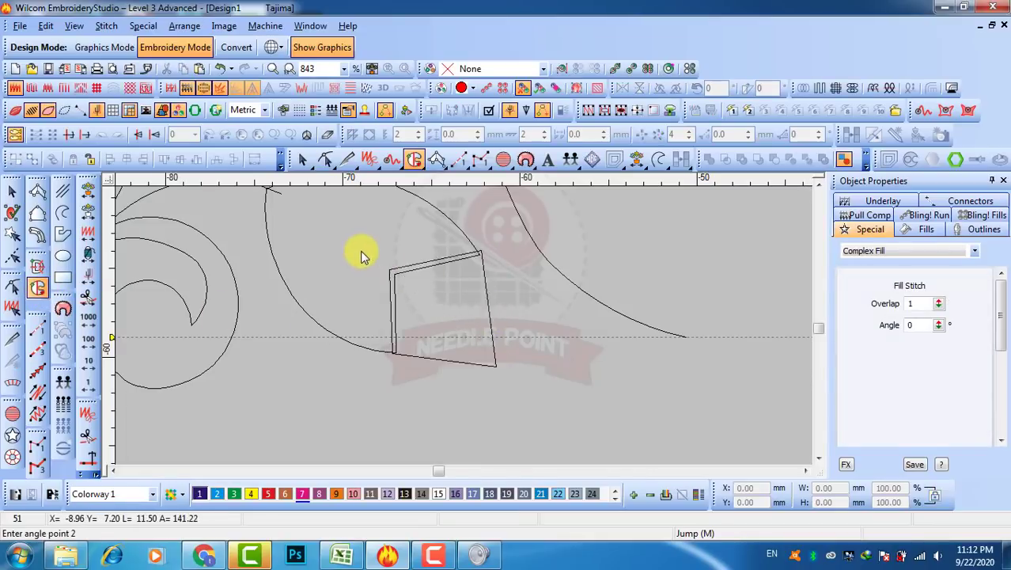
click(361, 253)
click(12, 191)
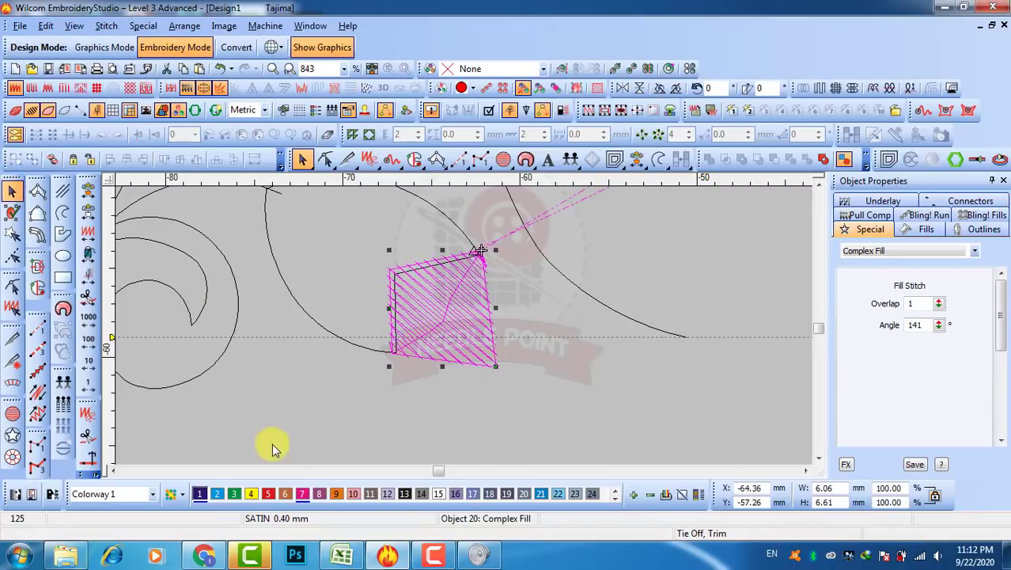
Delete the whole left copy of the motif, starting with its upper leaf.
scroll(463, 317, down, 5)
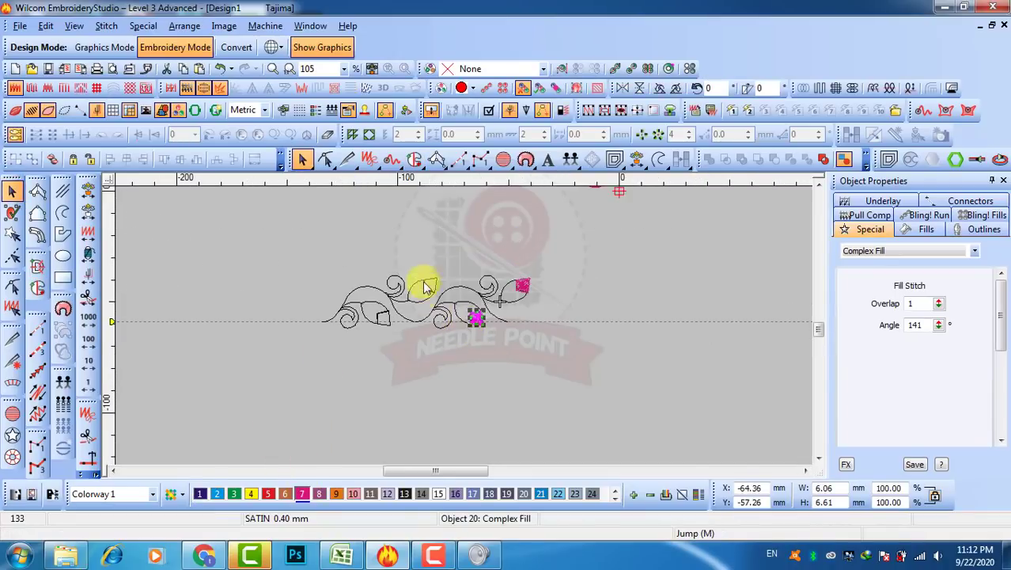
scroll(427, 285, up, 3)
click(511, 335)
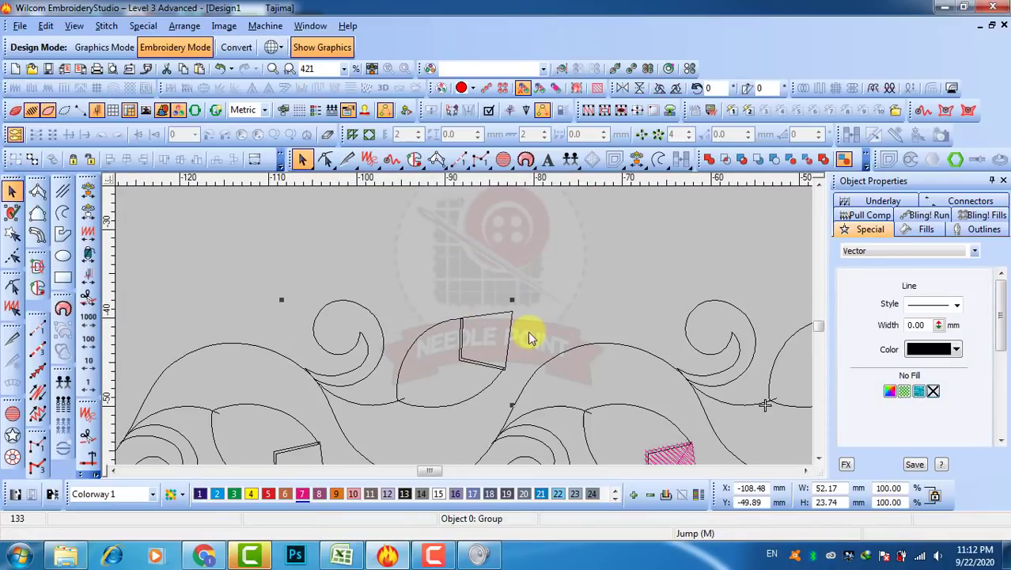
click(528, 331)
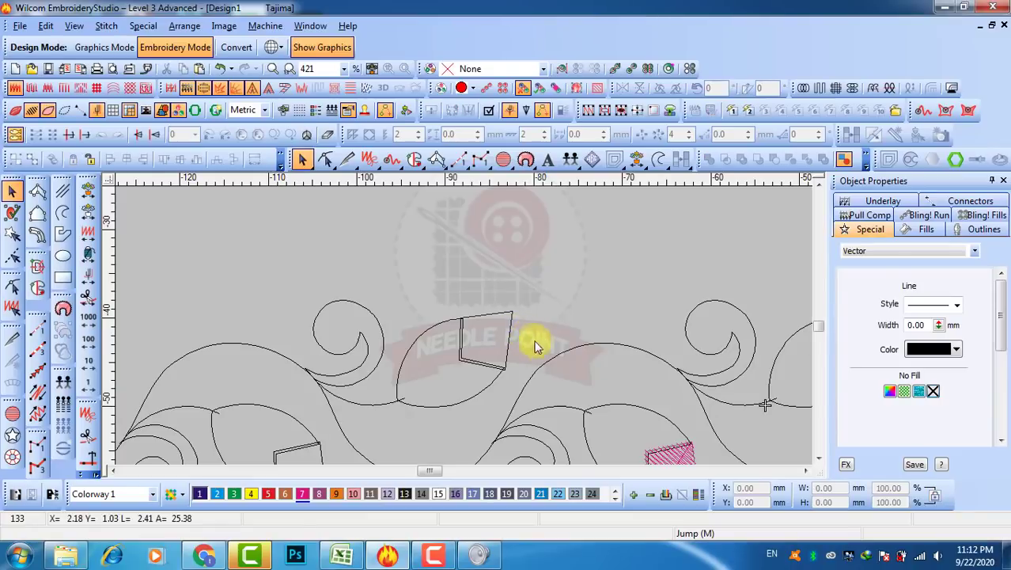
scroll(528, 339, down, 2)
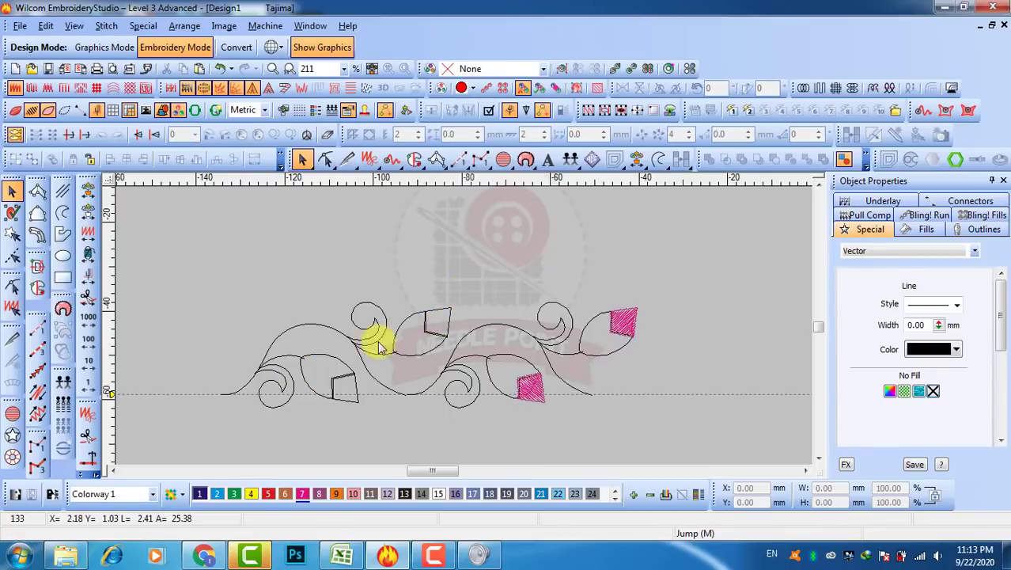
click(401, 351)
key(Delete)
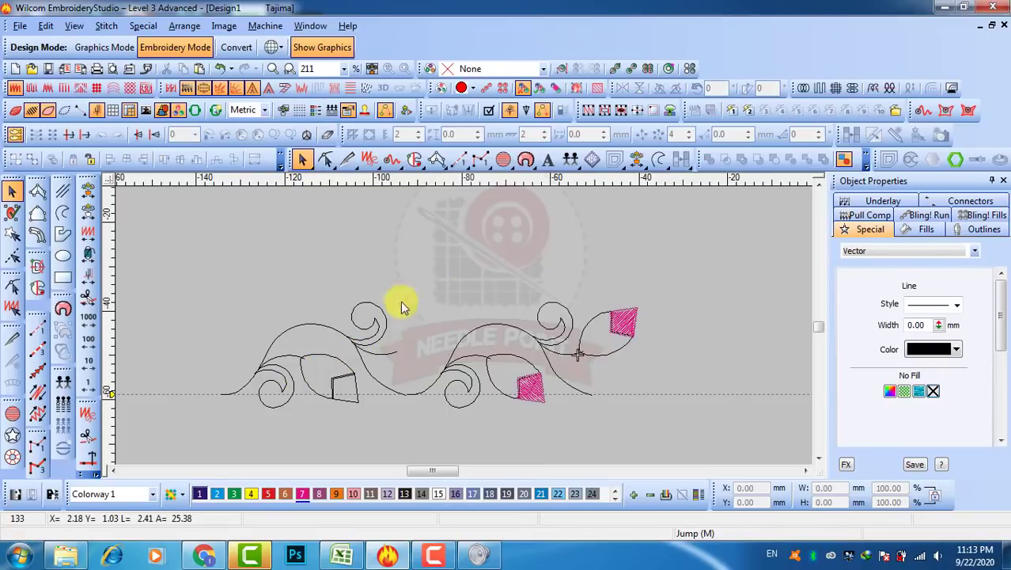
drag(205, 448, 204, 449)
key(Delete)
scroll(576, 361, up, 1)
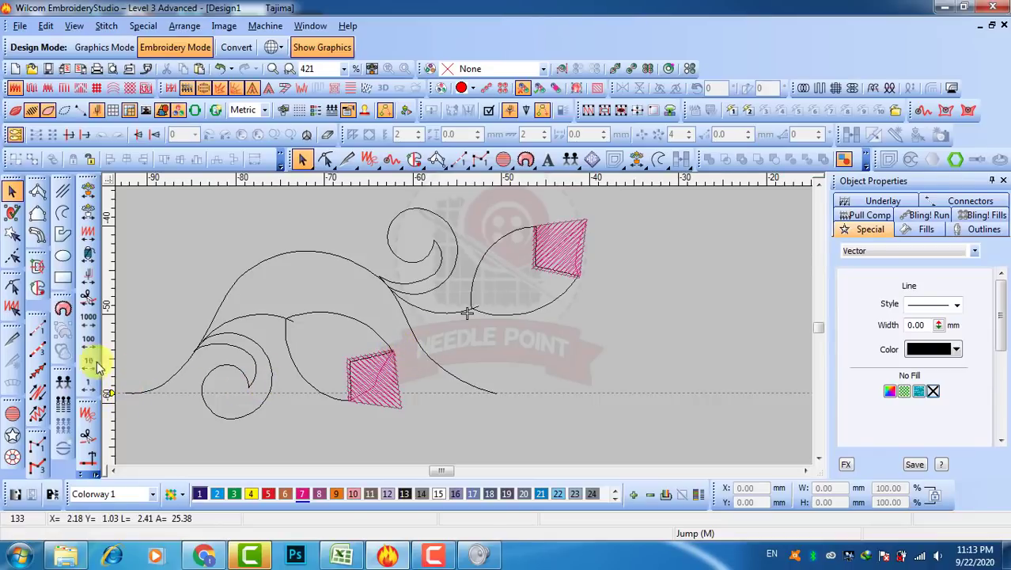
Digitize a magenta Run line from the stem's right end up to the fork, along the leaf stalk and to the upper tip fill's lower inner corner.
click(37, 326)
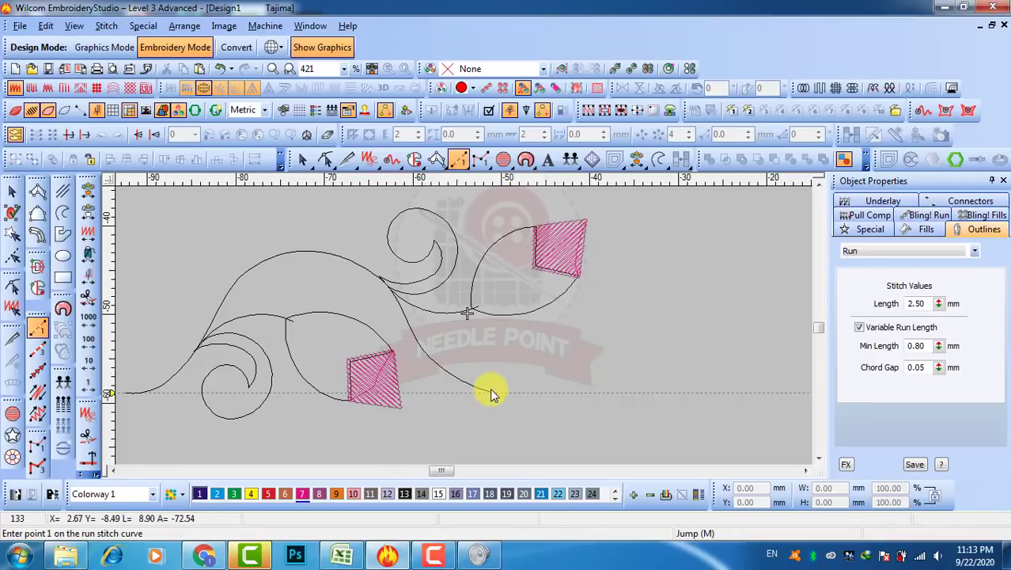
scroll(490, 391, up, 2)
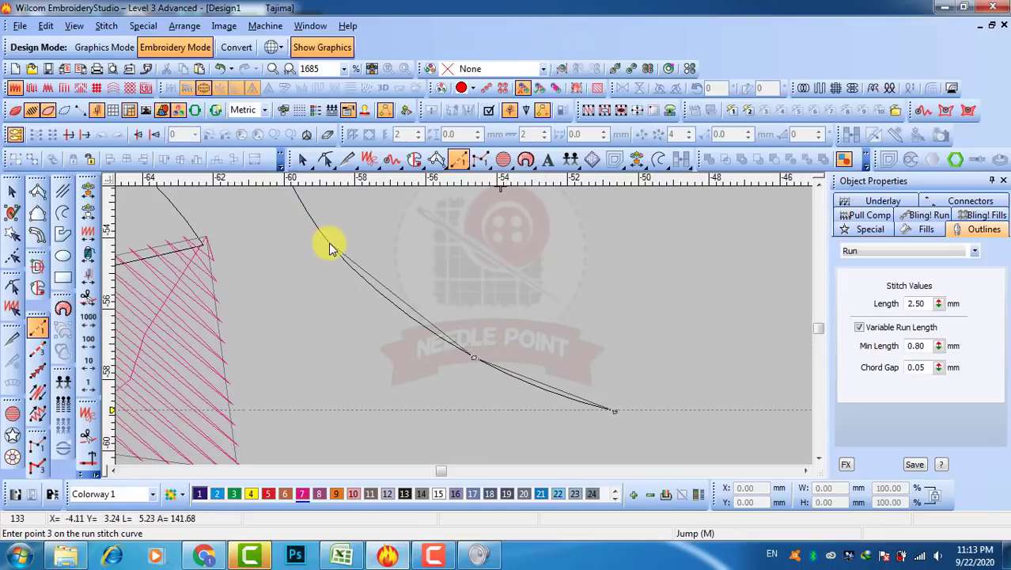
click(332, 235)
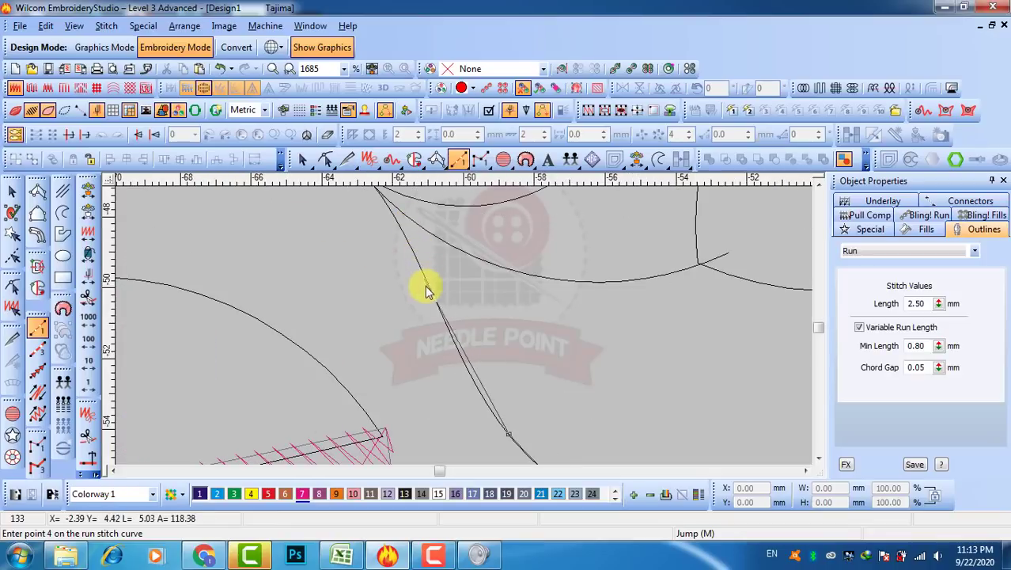
click(452, 334)
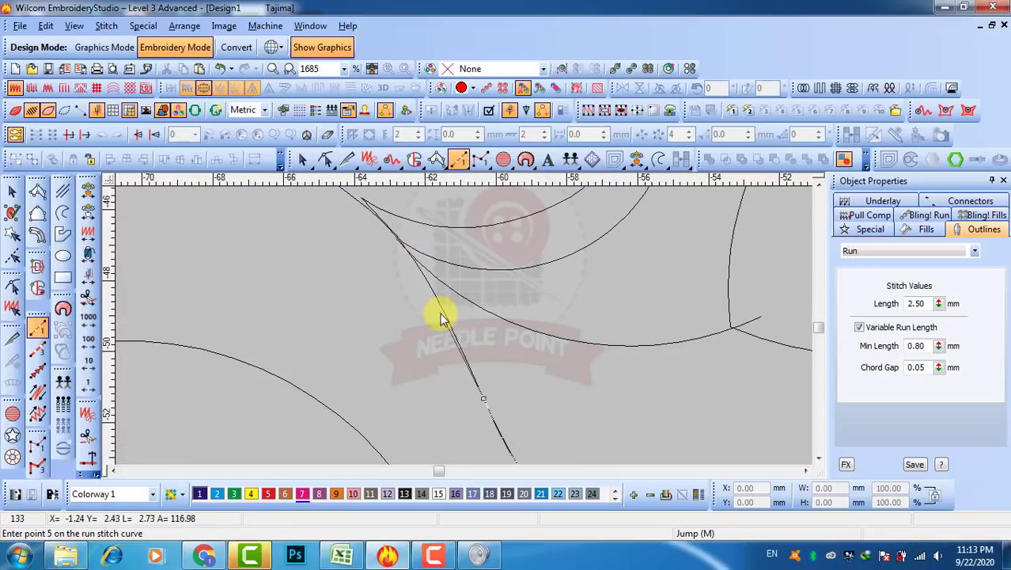
click(443, 312)
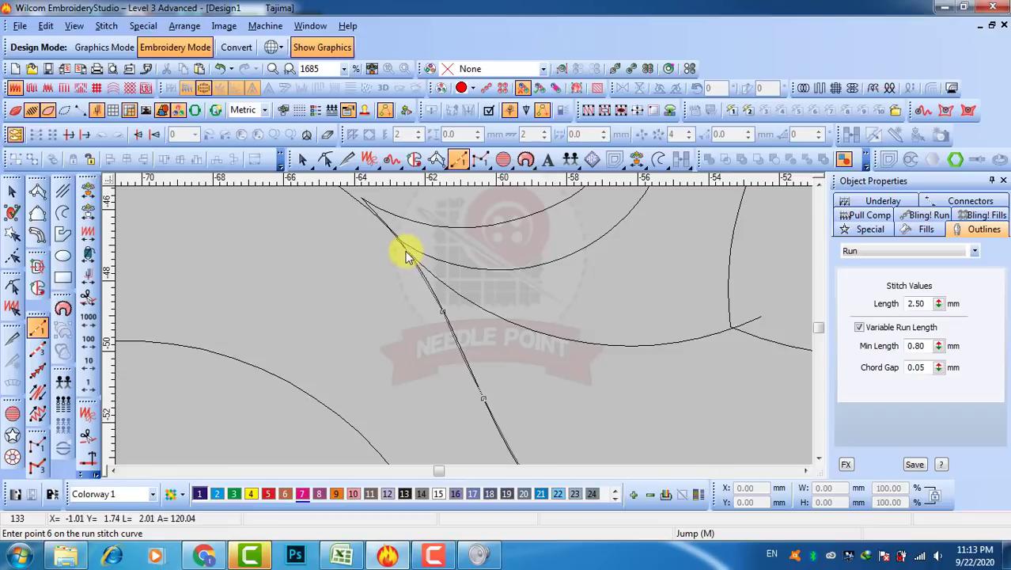
click(521, 326)
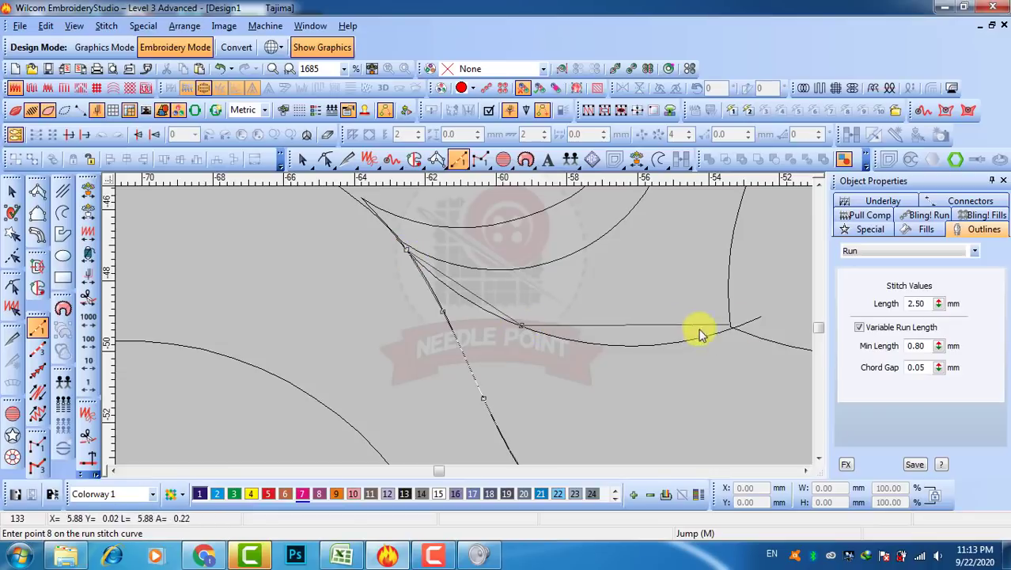
click(655, 349)
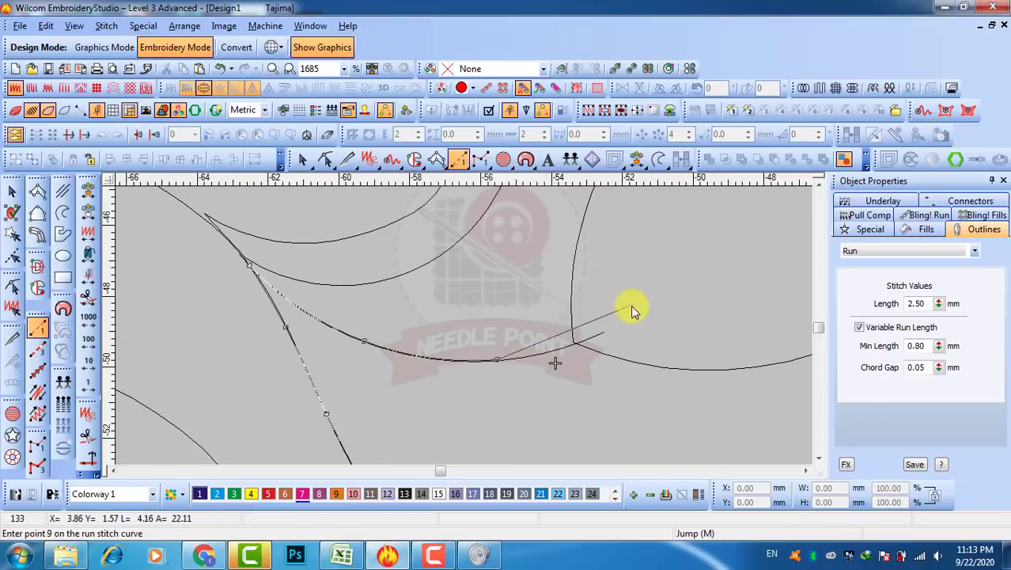
click(582, 339)
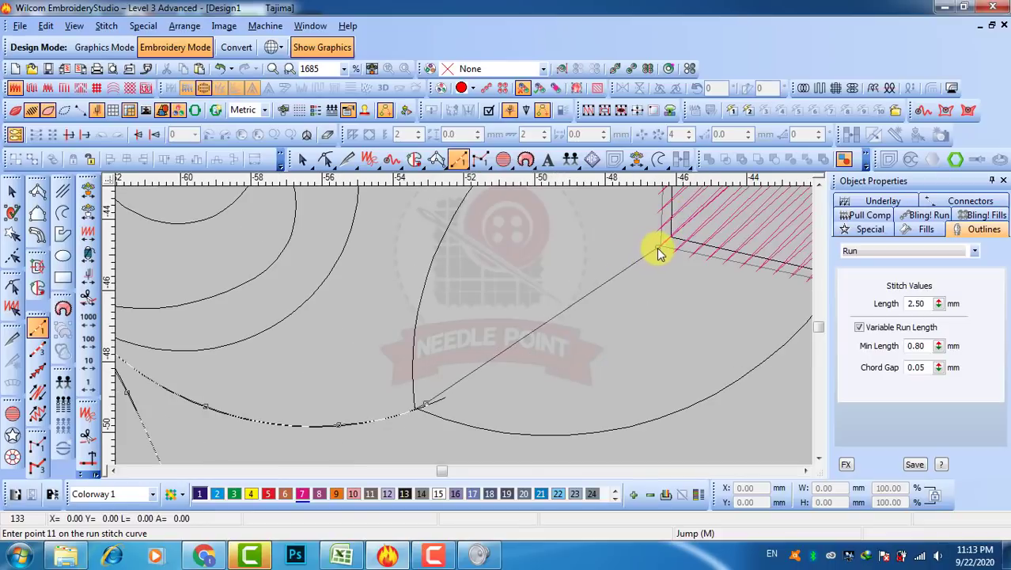
click(657, 247)
key(Return)
click(12, 191)
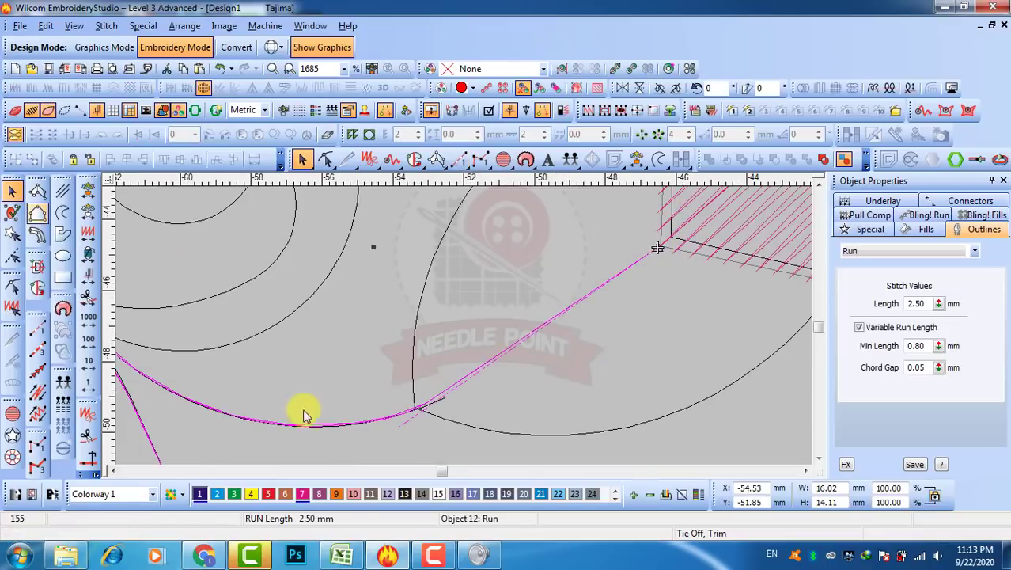
Cut and repaste the upper leaf's tip fill so that it stitches after the run line.
scroll(396, 380, down, 2)
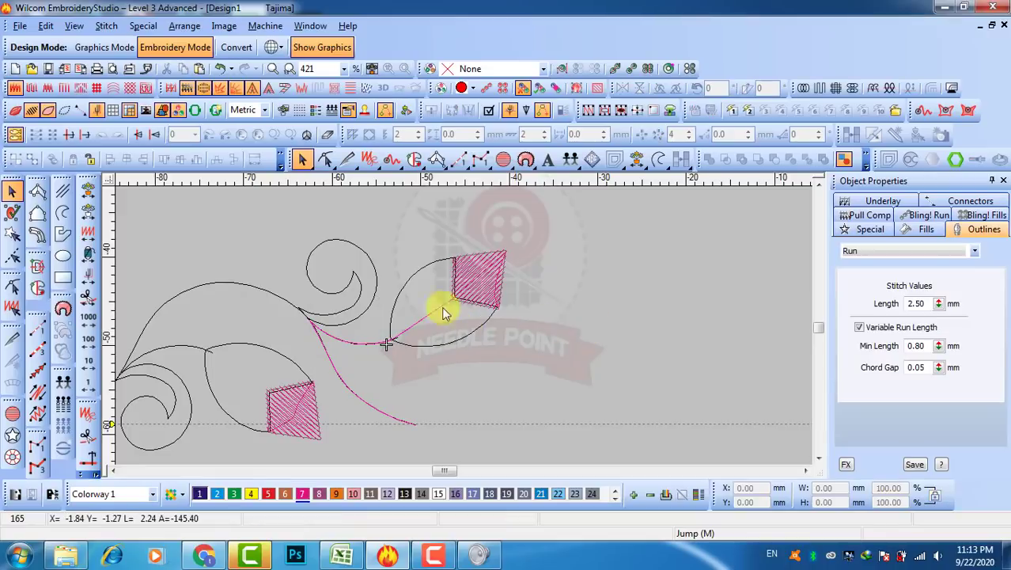
click(477, 277)
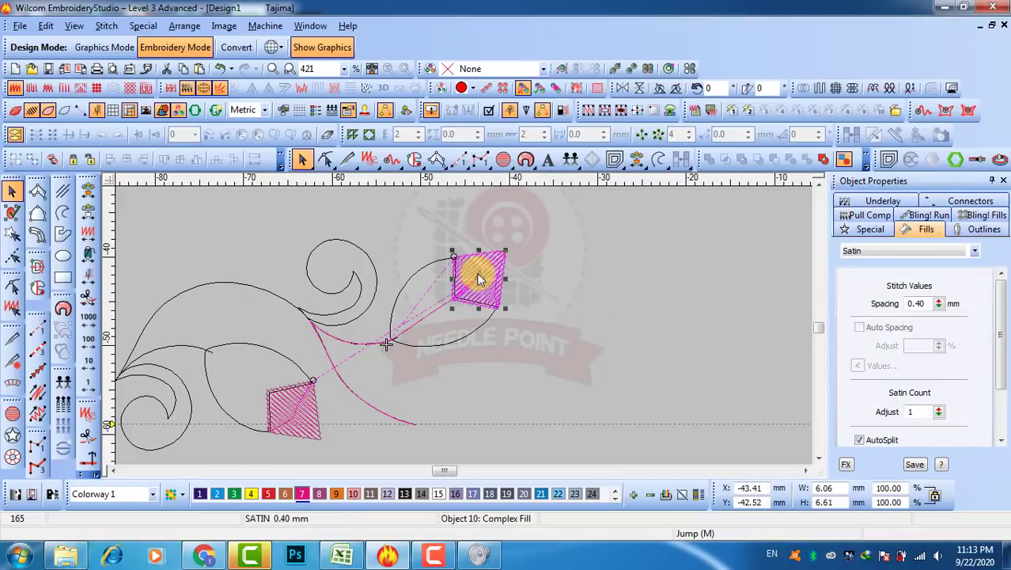
key(ctrl+x)
key(ctrl+v)
Reshape the upper tip fill so that its stitch entry and exit points sit at its lower inner corner, where the run line ends.
key(h)
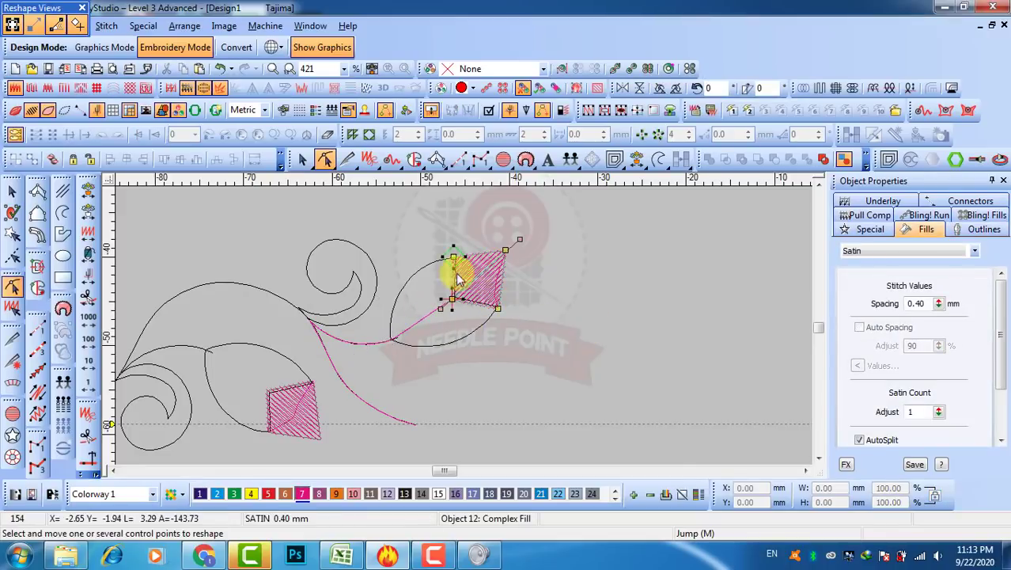
drag(452, 263, 452, 299)
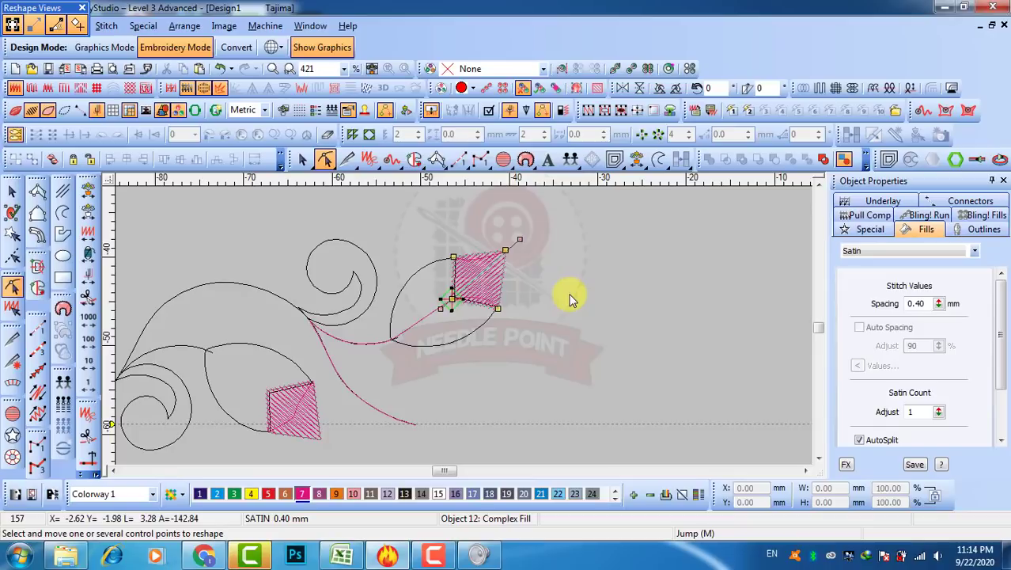
click(13, 192)
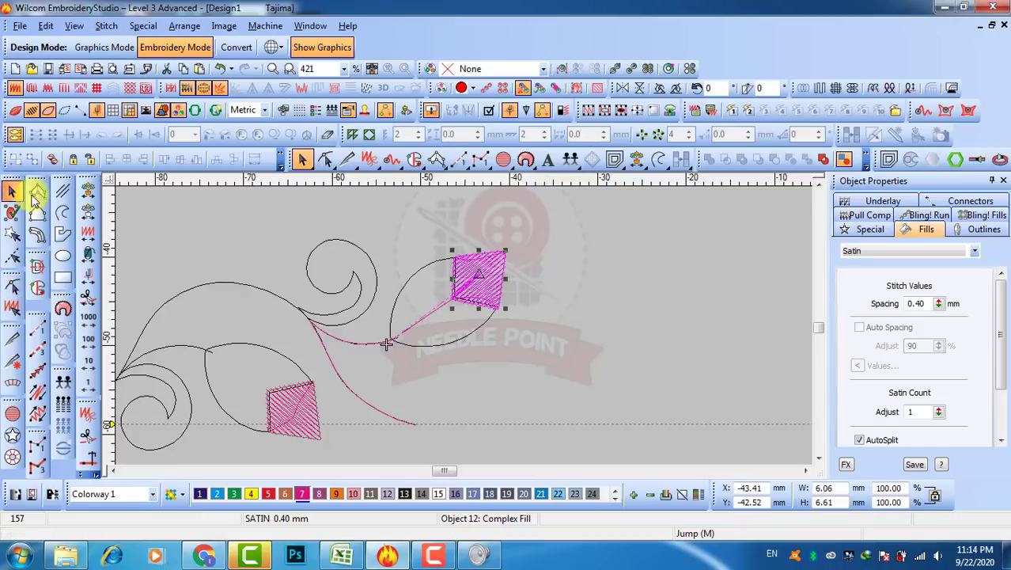
click(571, 370)
click(473, 283)
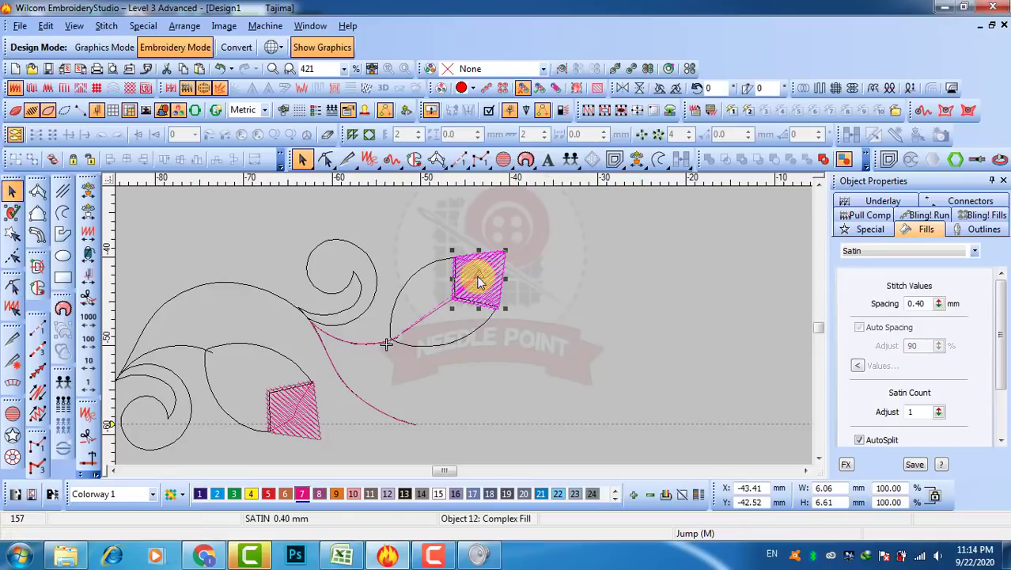
click(543, 384)
Digitize a magenta return Run line from the upper tip fill's corner back along the leaf stalk to the stem fork below the spiral.
click(32, 329)
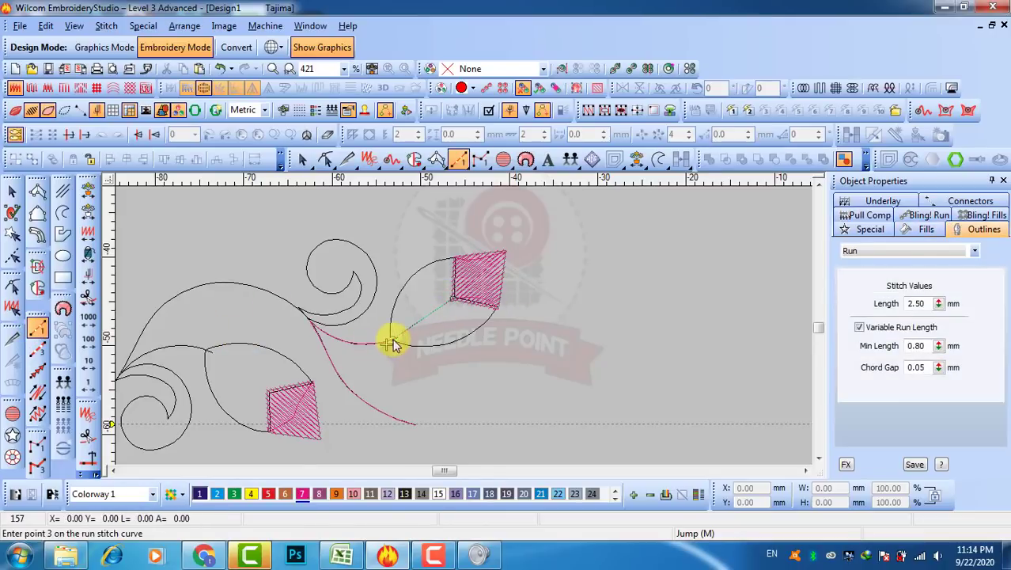
key(z)
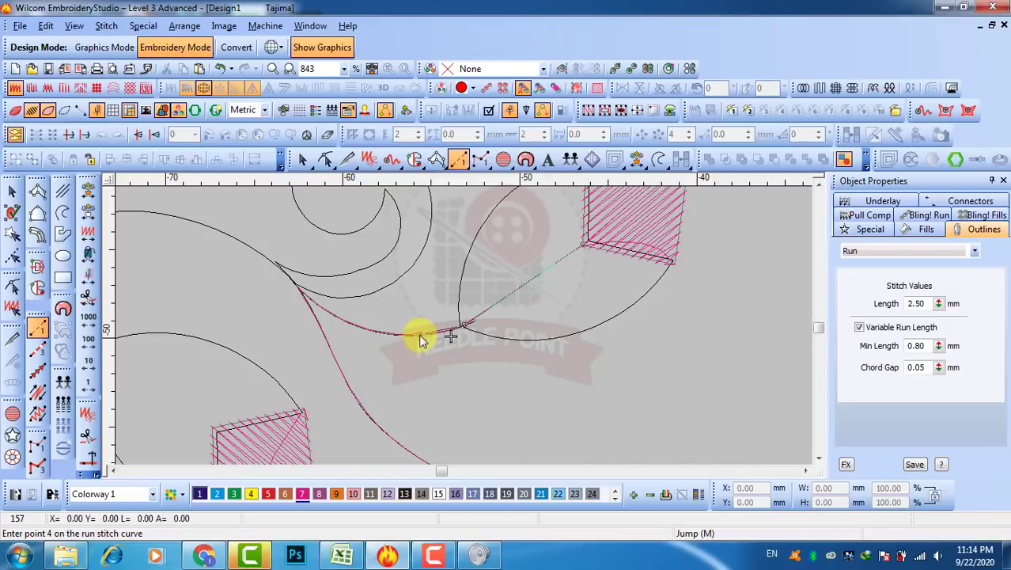
key(d)
key(d)
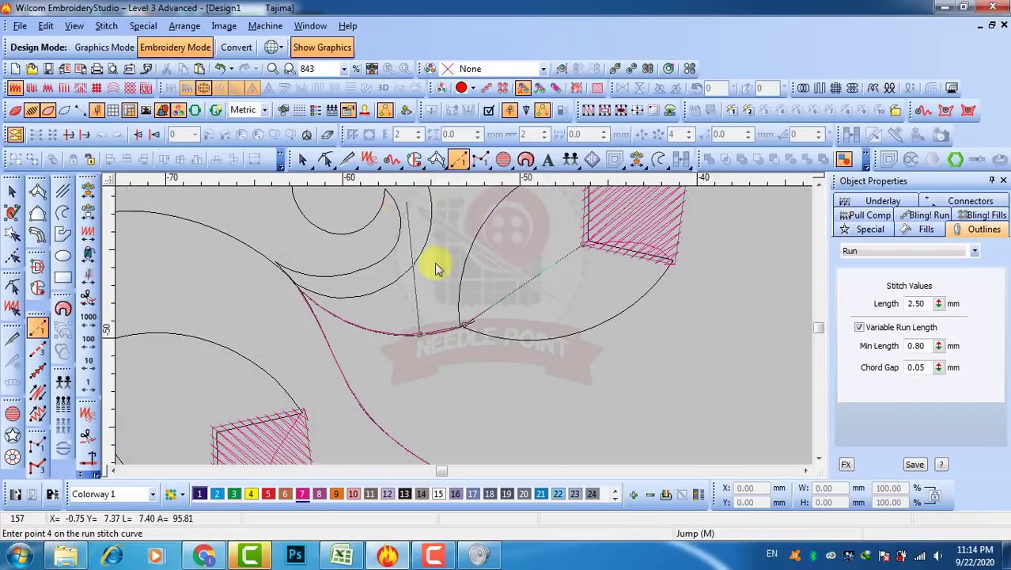
key(c)
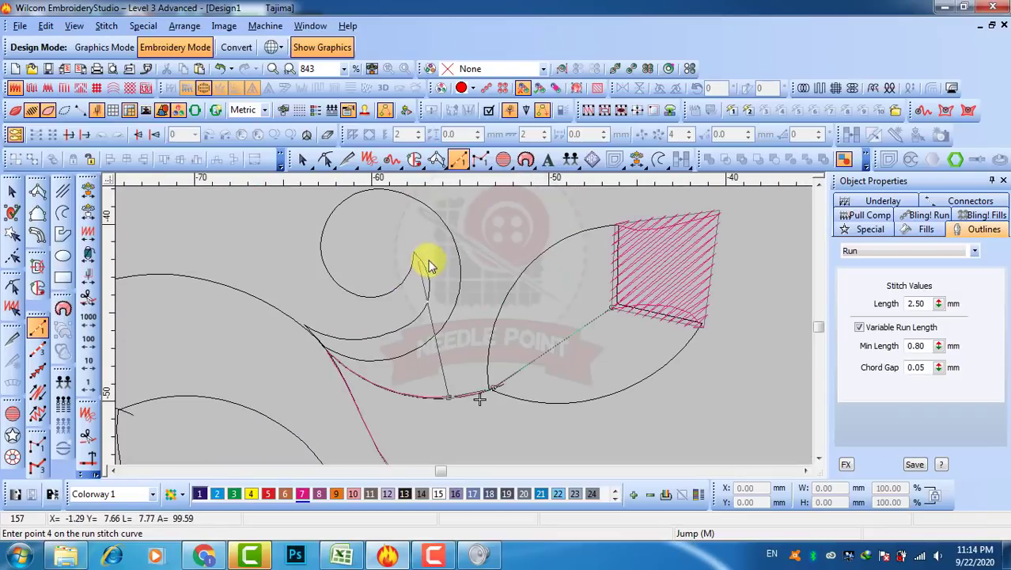
click(404, 394)
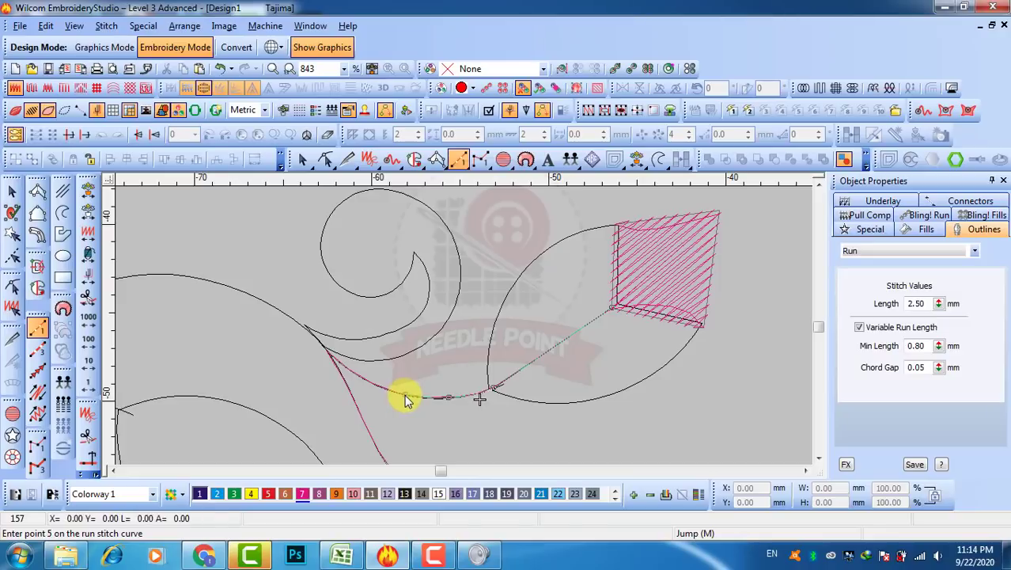
click(357, 378)
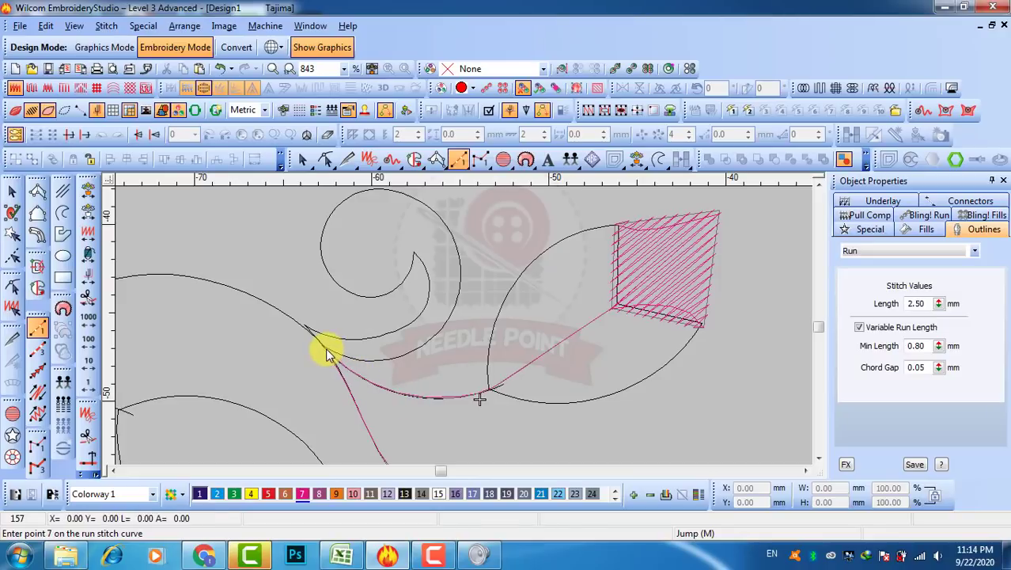
click(12, 192)
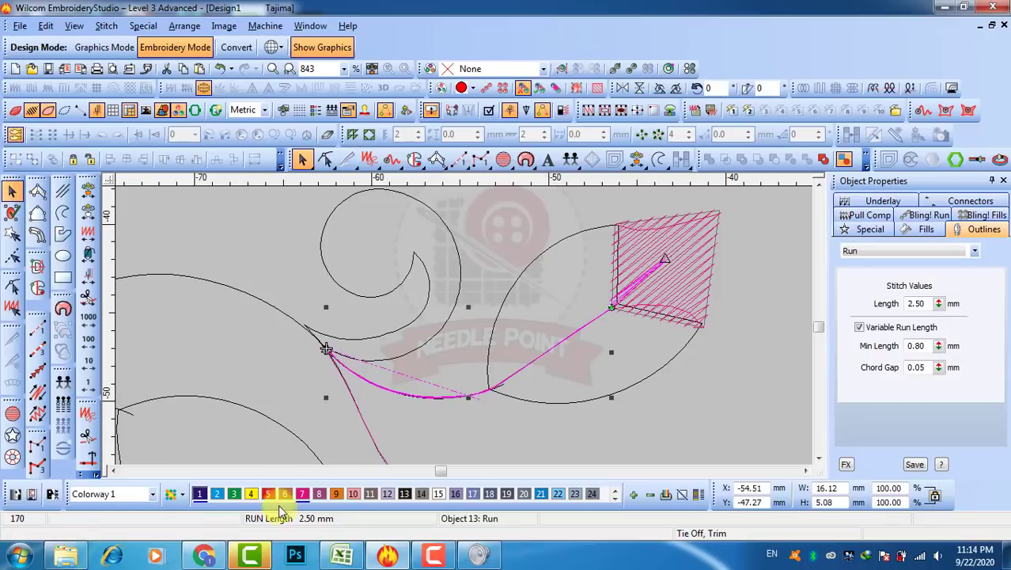
click(437, 334)
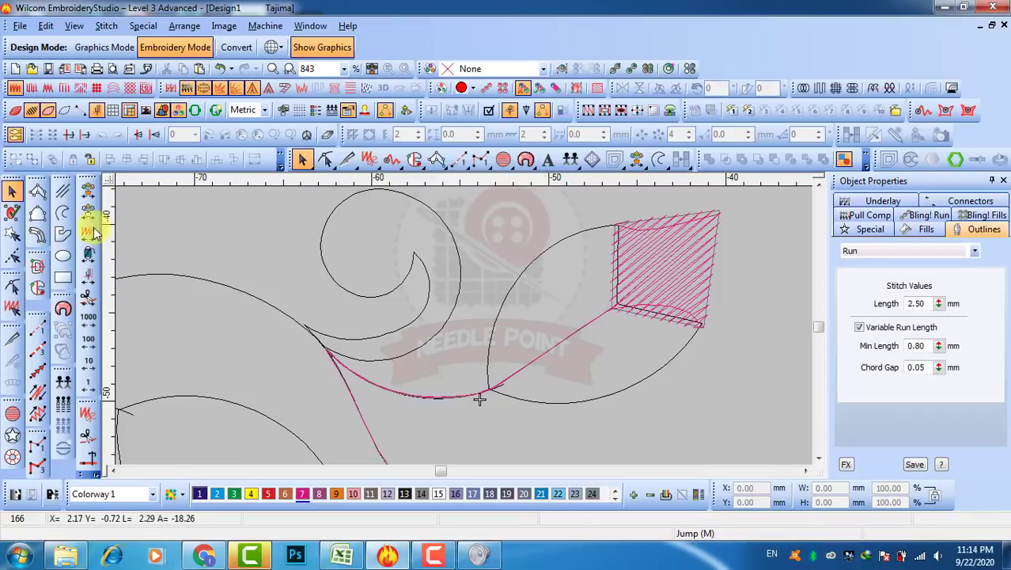
Start a satin Input A column at the upper spiral's pointed base on the stem and trace paired points along both edges of its tail.
click(37, 192)
scroll(340, 362, up, 2)
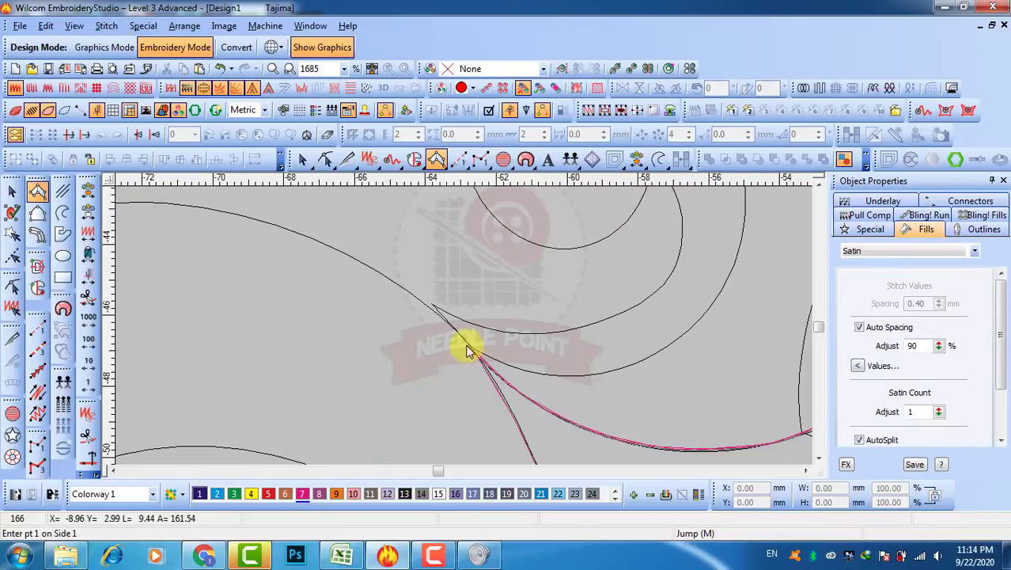
click(462, 340)
click(430, 311)
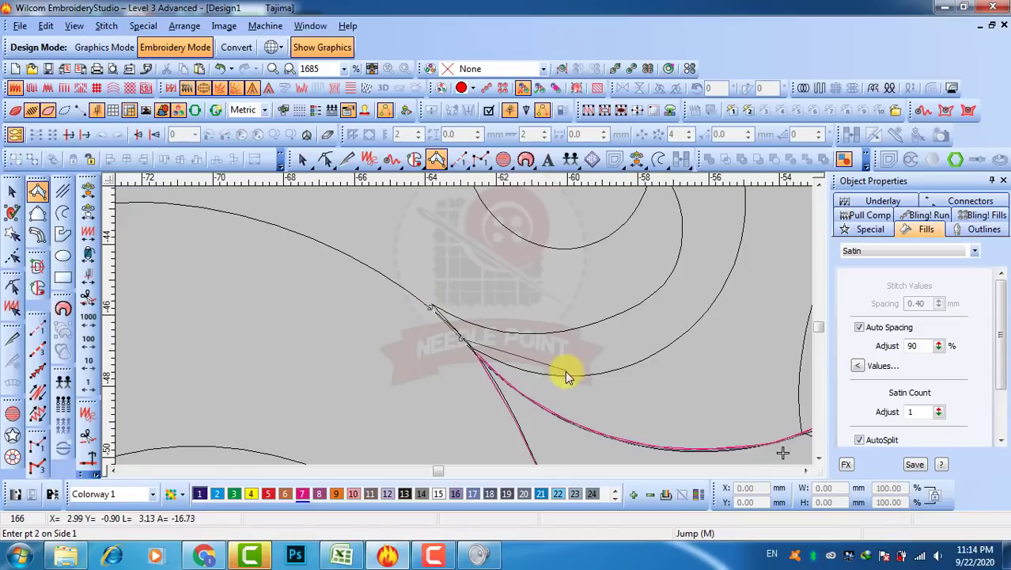
click(551, 375)
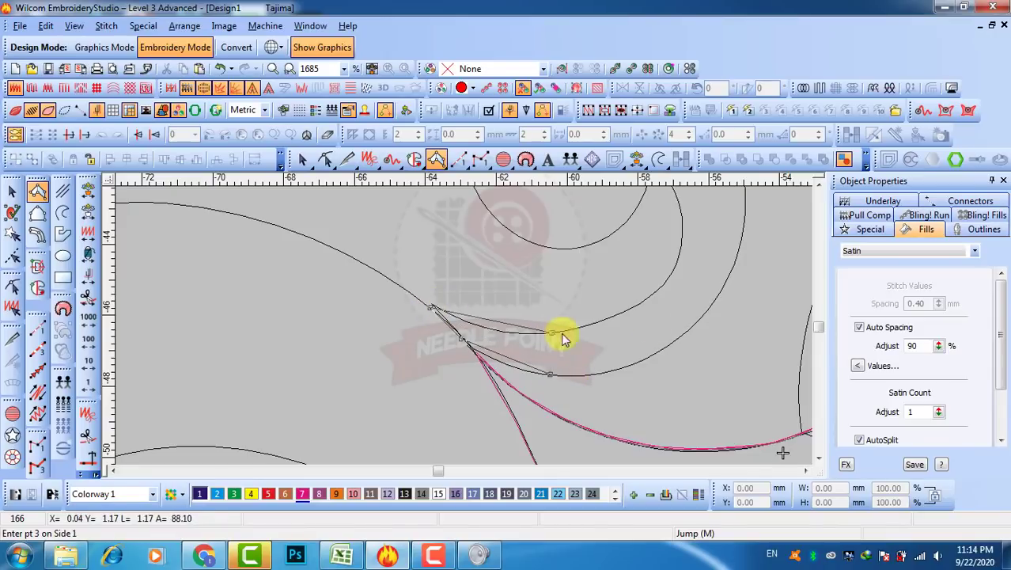
click(562, 335)
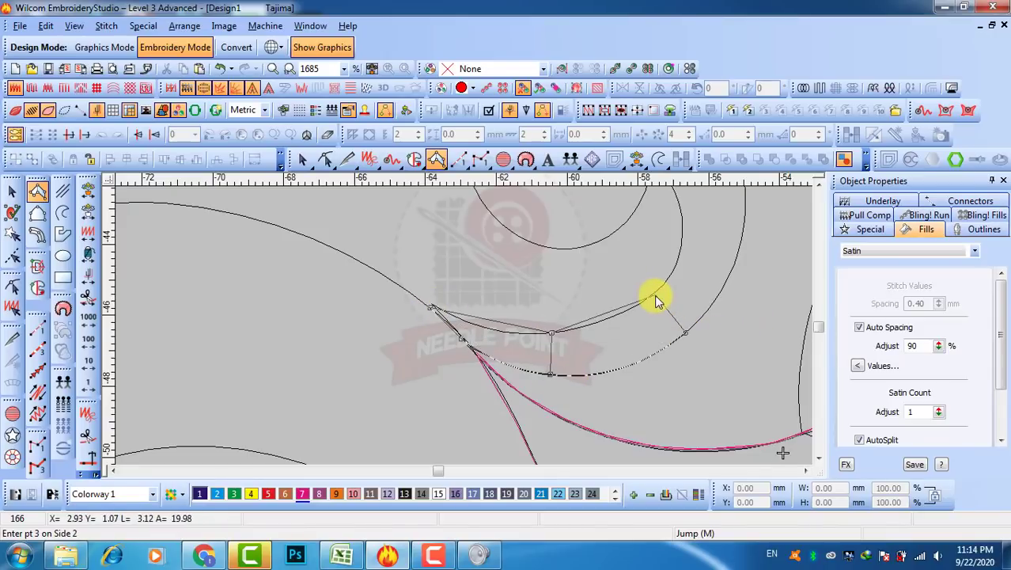
right_click(656, 297)
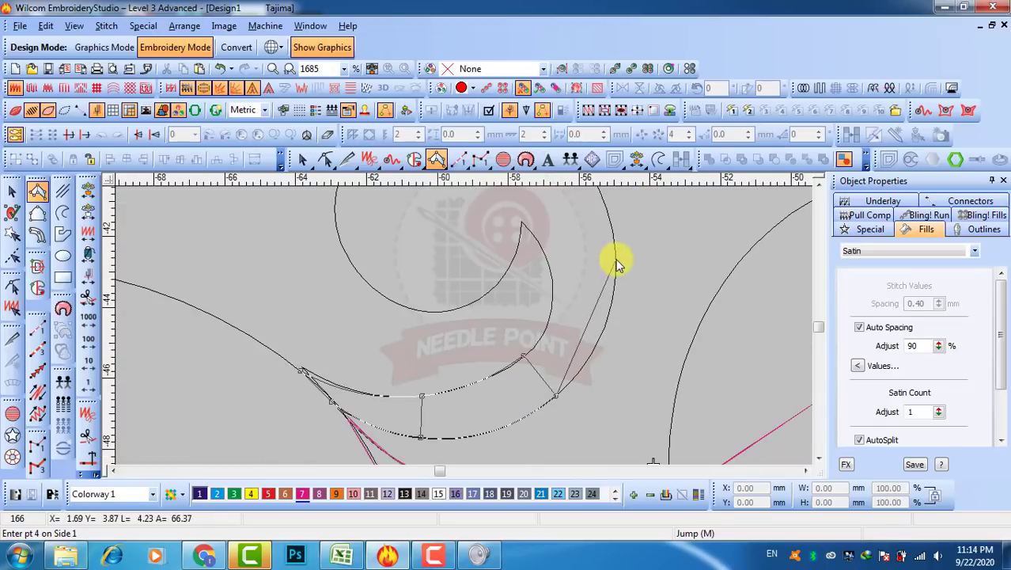
right_click(616, 260)
right_click(550, 263)
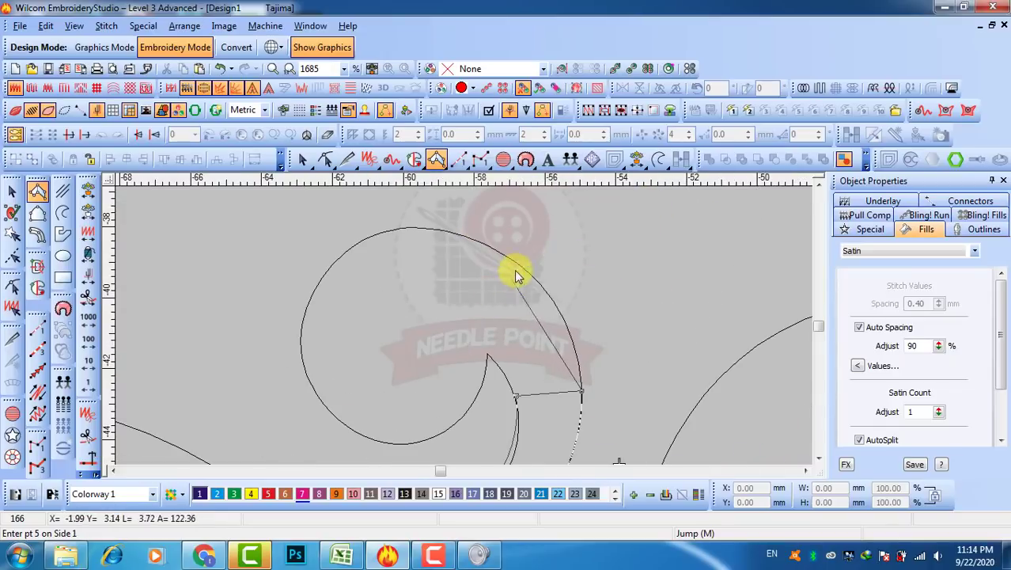
Continue the satin column around the upper spiral's round head with paired points and complete it at the head's lower edge.
right_click(516, 265)
right_click(487, 357)
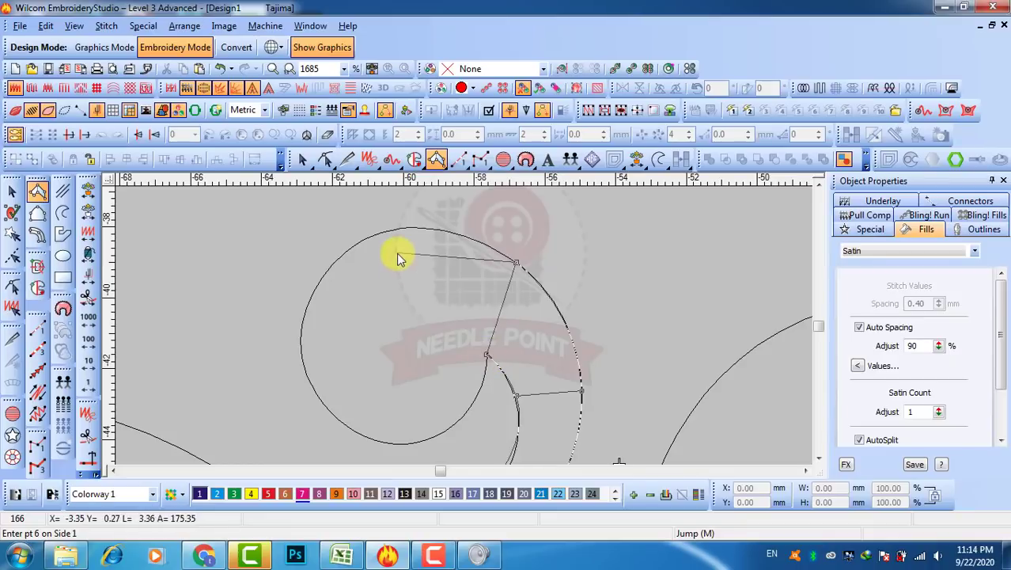
right_click(391, 231)
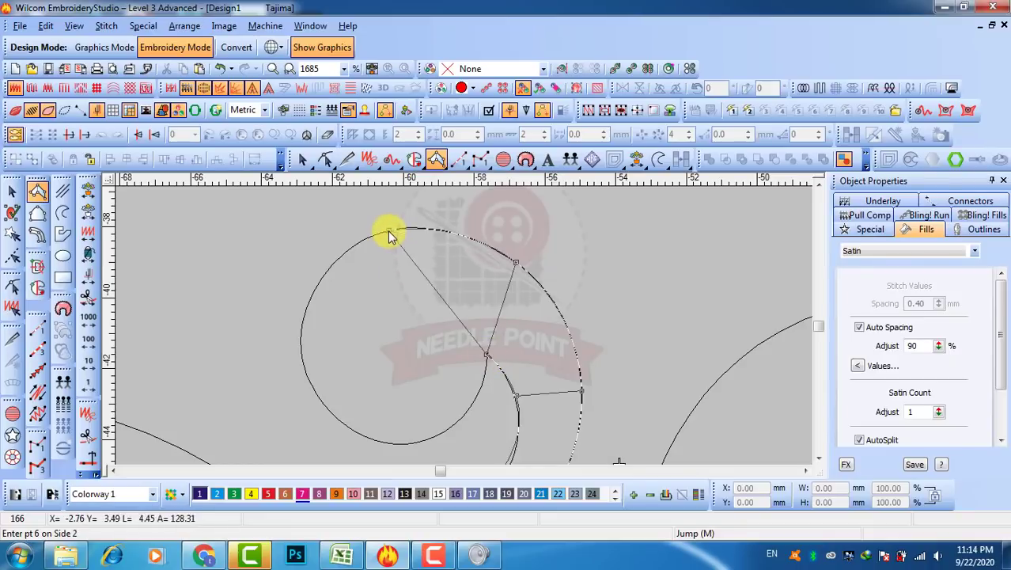
right_click(469, 407)
right_click(304, 337)
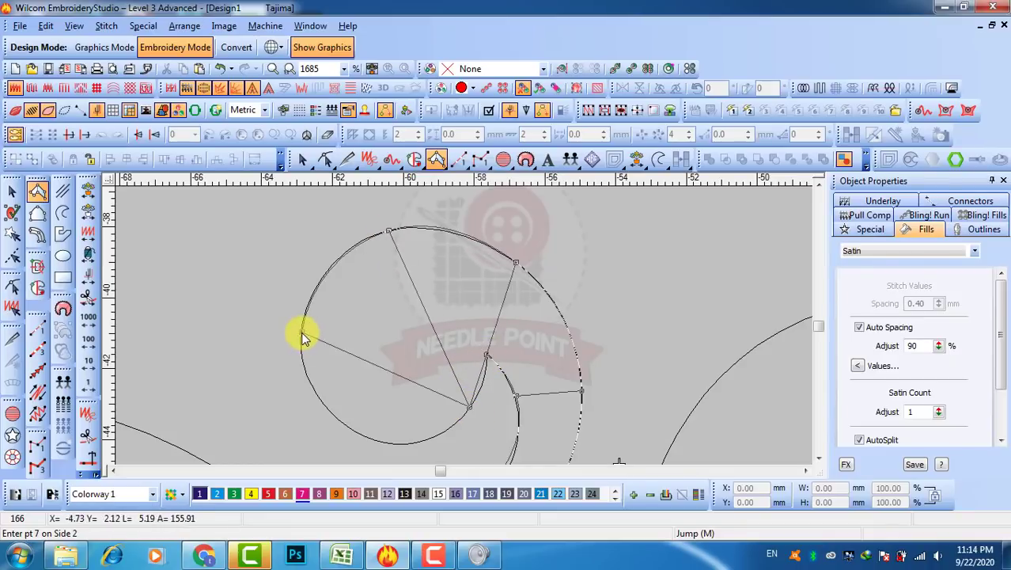
right_click(434, 437)
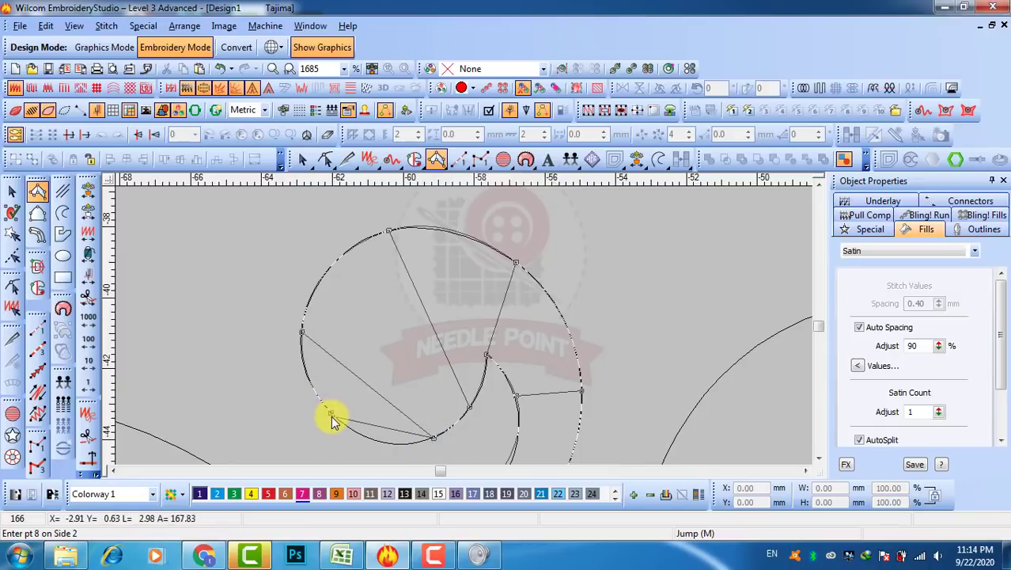
key(Return)
scroll(463, 368, down, 1)
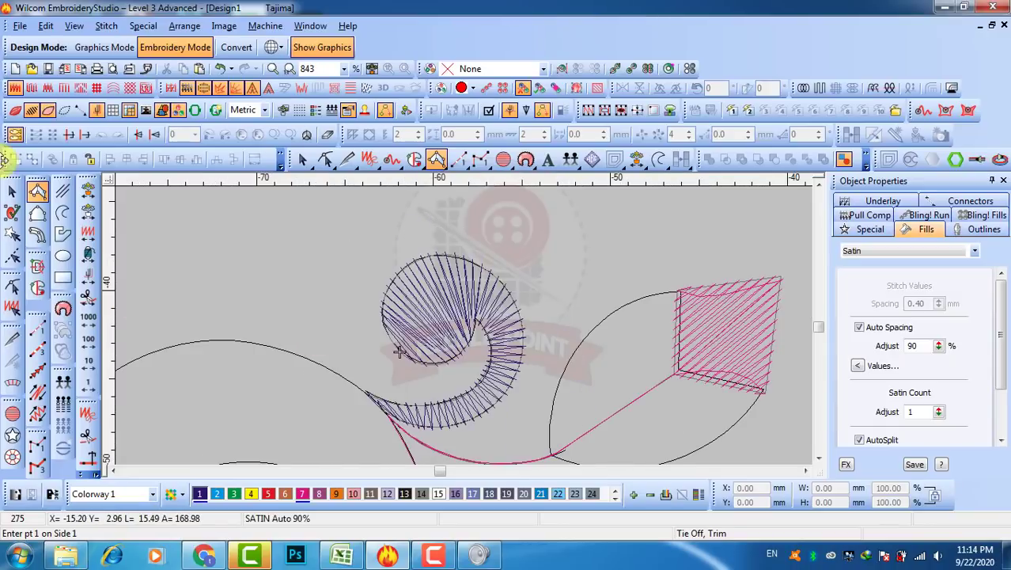
Recolour the upper spiral's satin column magenta with colour 7 and check it in the realistic stitch view.
click(12, 192)
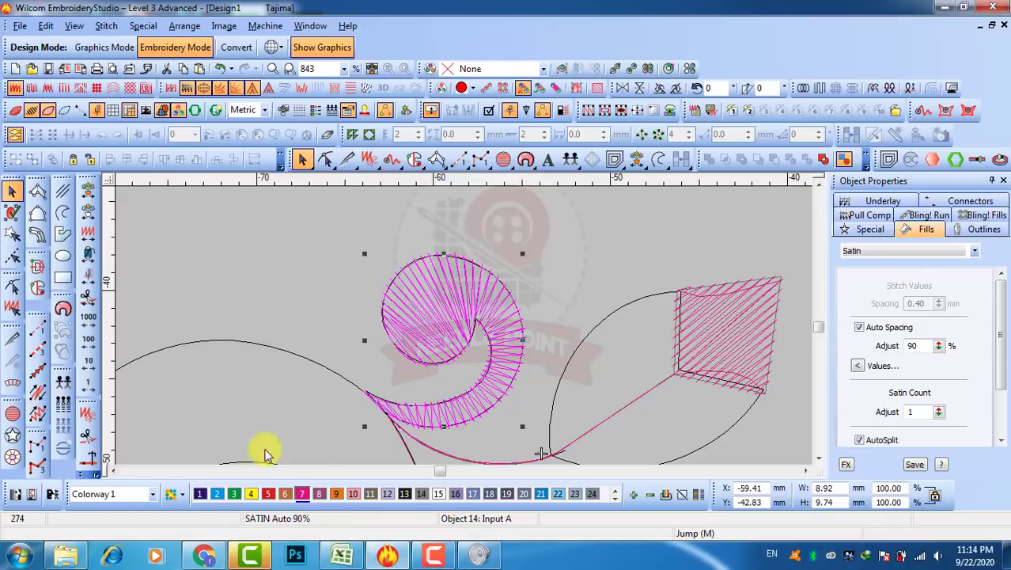
click(299, 270)
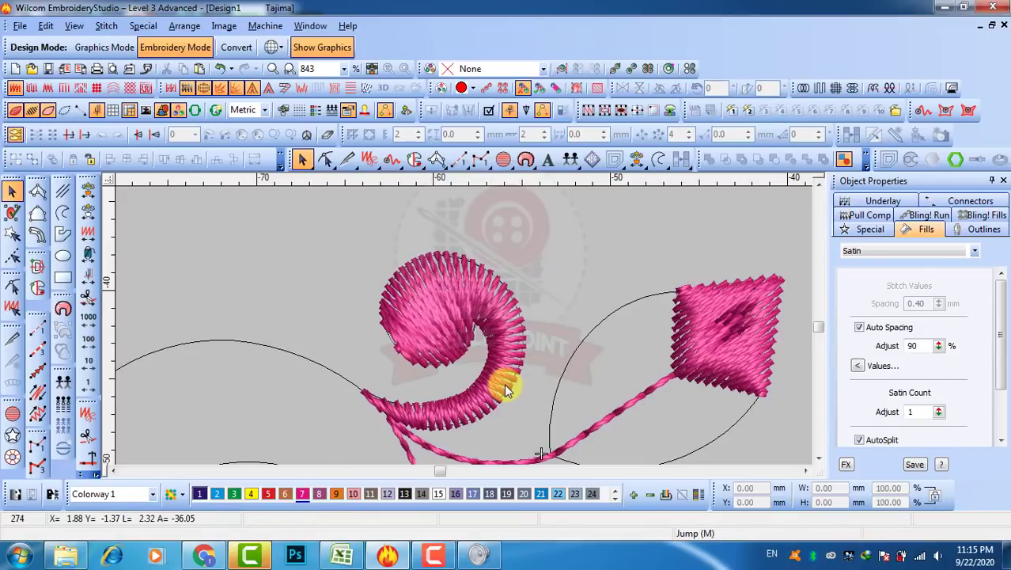
scroll(466, 348, down, 2)
scroll(459, 339, up, 1)
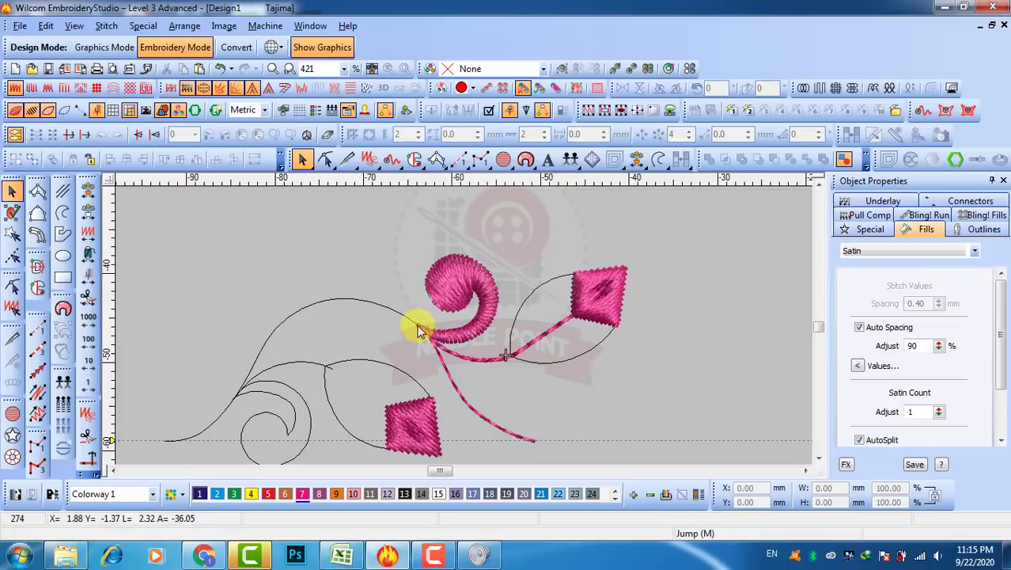
Start a Run line at the upper spiral's base and trace the main stem's arch down to the lower fork.
click(37, 331)
scroll(467, 325, up, 2)
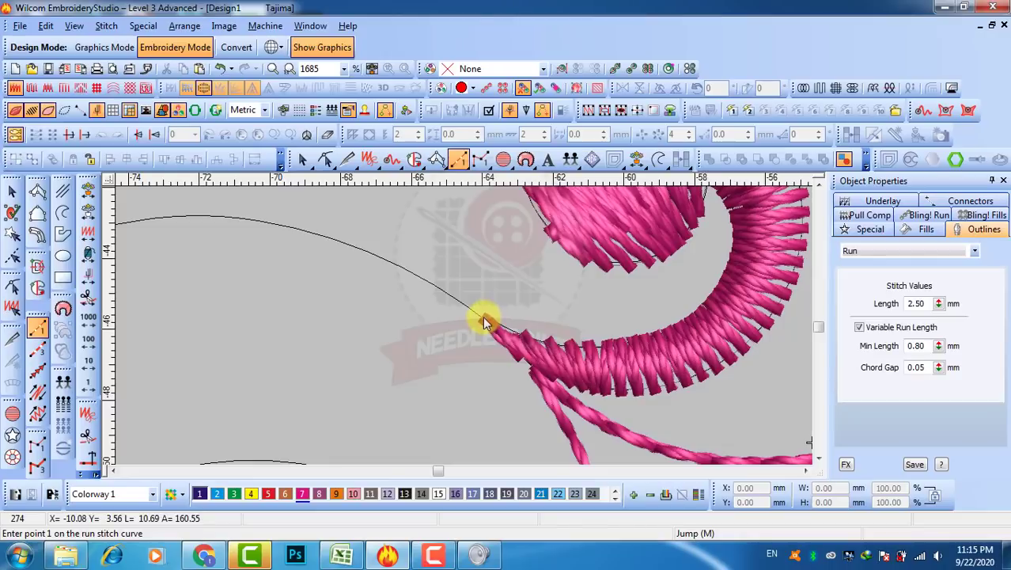
click(486, 322)
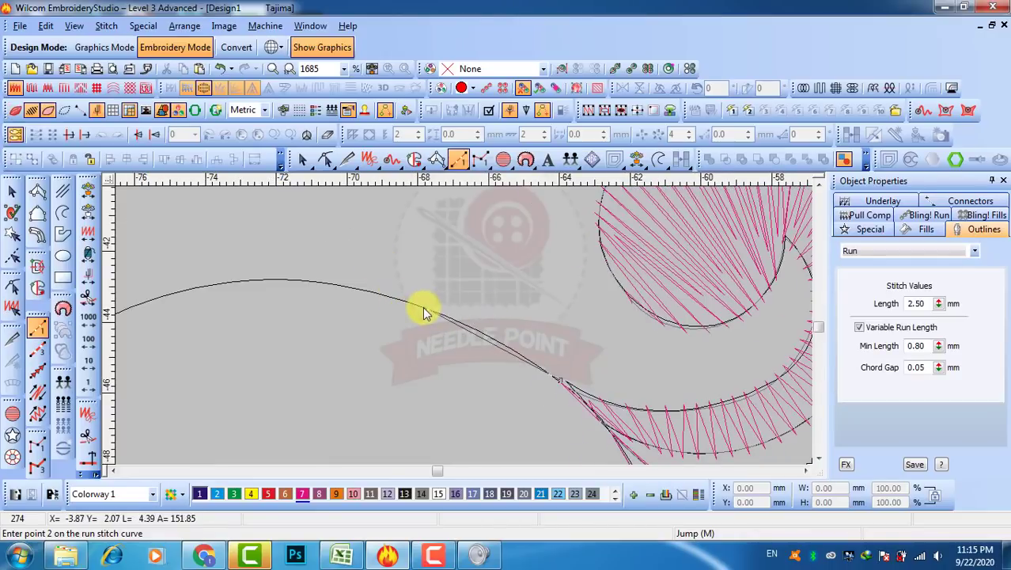
click(423, 311)
click(402, 289)
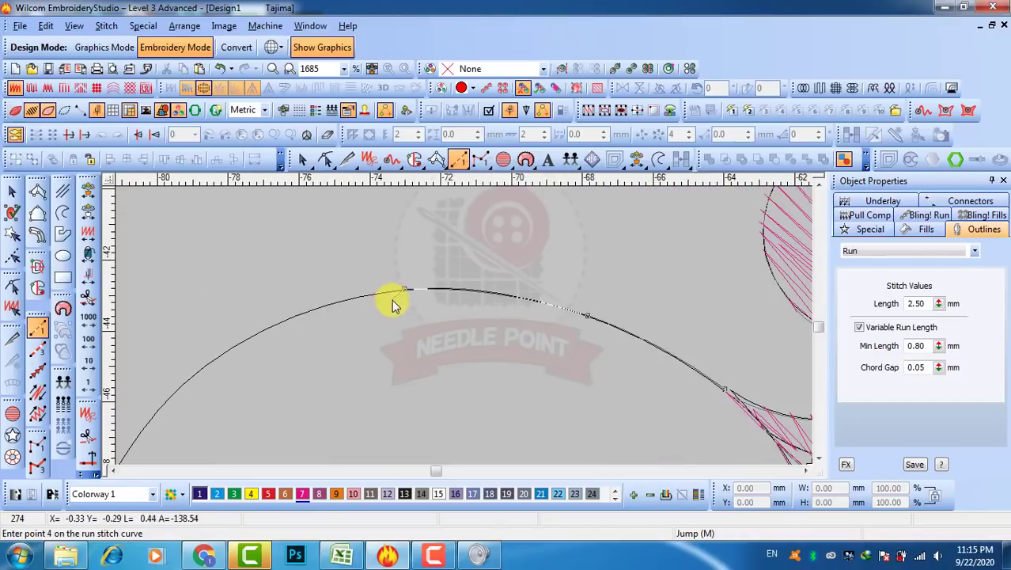
click(214, 361)
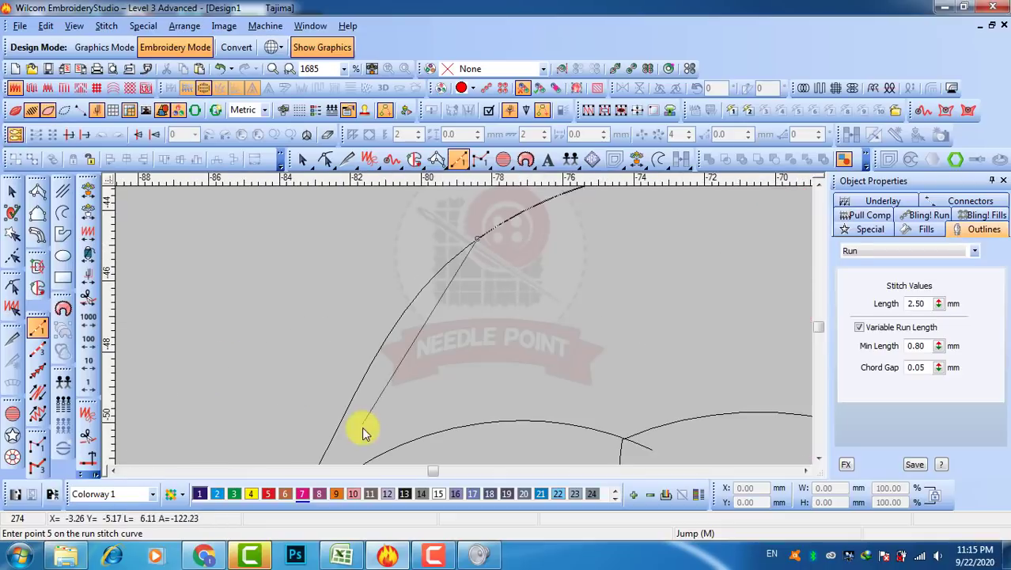
click(362, 380)
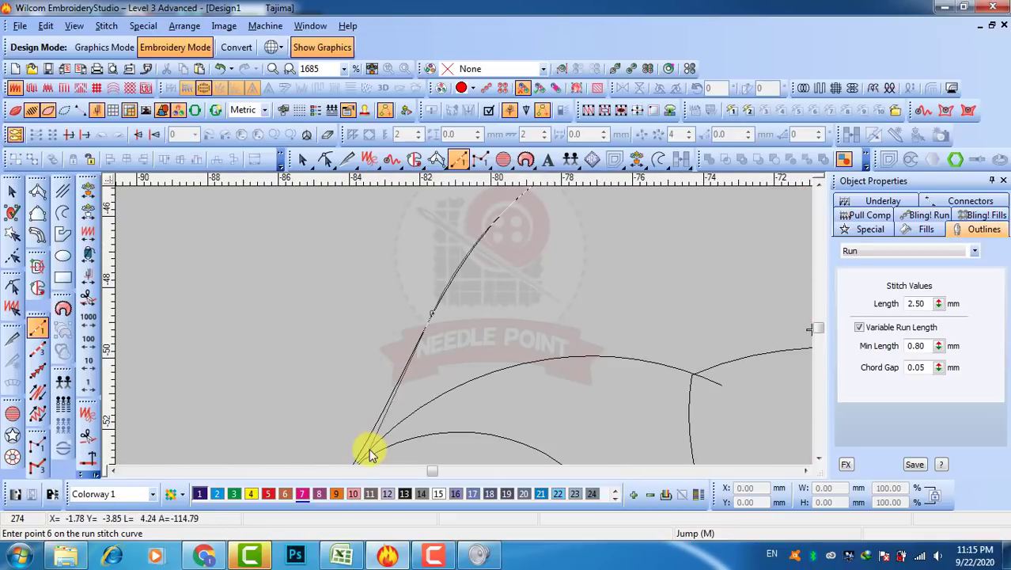
click(386, 413)
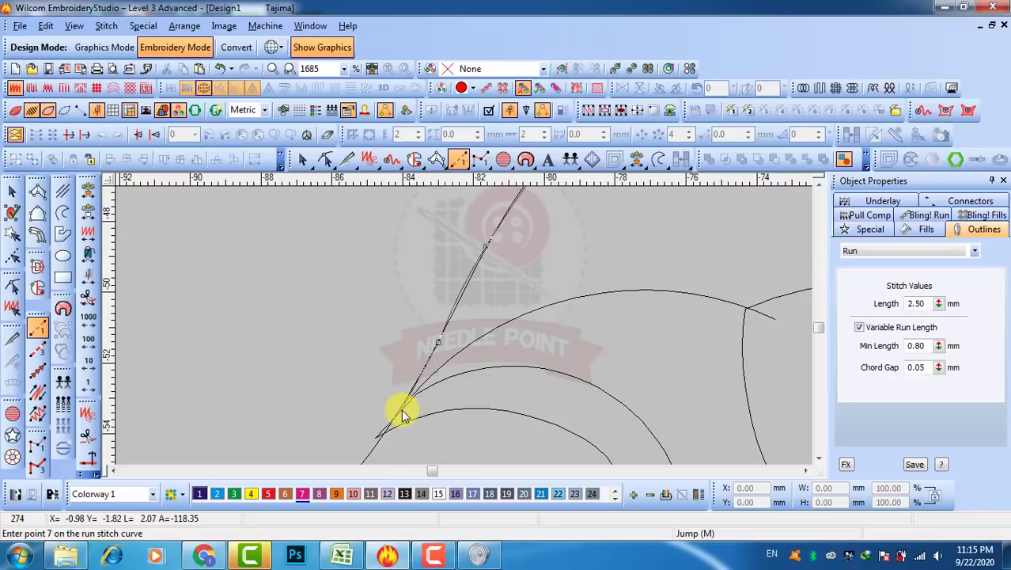
click(398, 413)
Continue the run line along the lower leaf's stalk to its tip fill's upper inner corner and recolour it magenta.
click(498, 327)
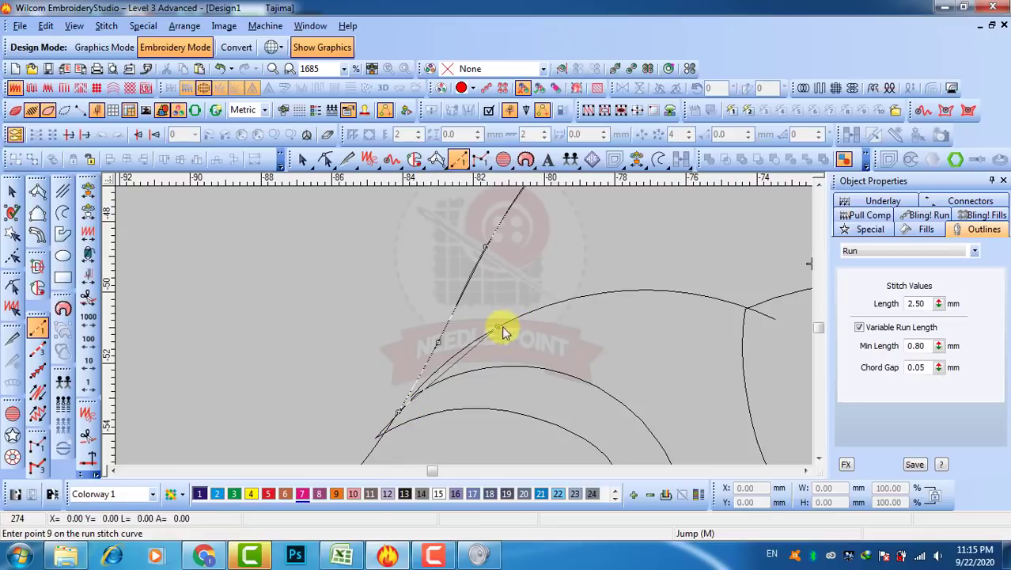
click(635, 293)
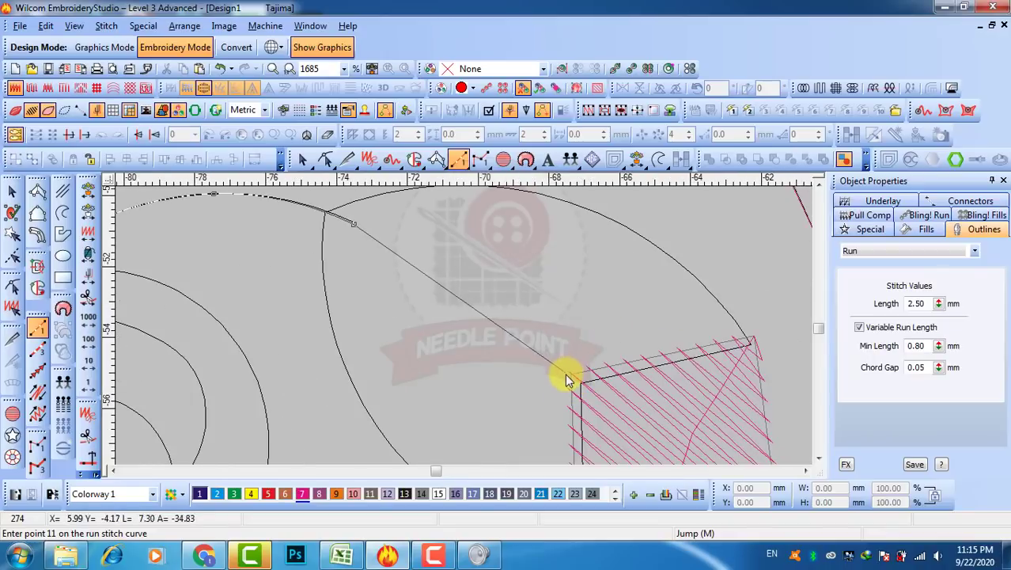
click(566, 374)
key(Return)
click(12, 191)
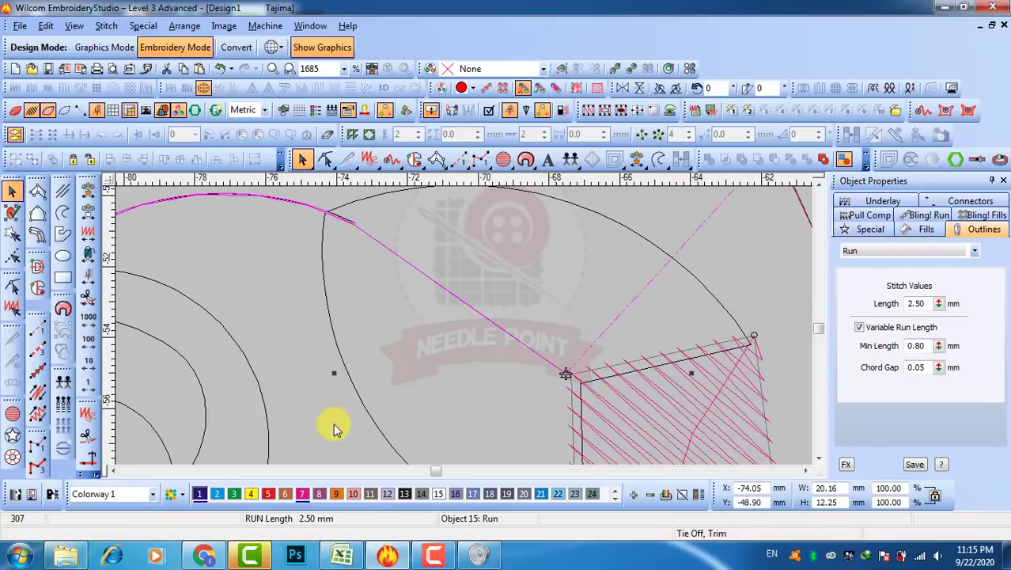
click(304, 497)
scroll(574, 392, down, 1)
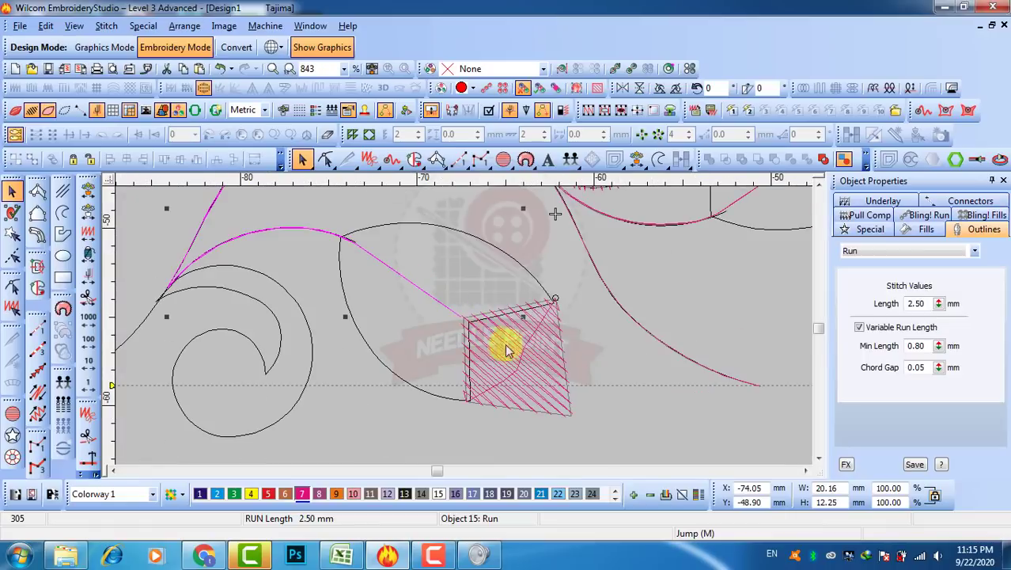
Cut and repaste the lower leaf's tip fill so that it stitches after the run line.
click(489, 359)
key(ctrl+x)
key(ctrl+v)
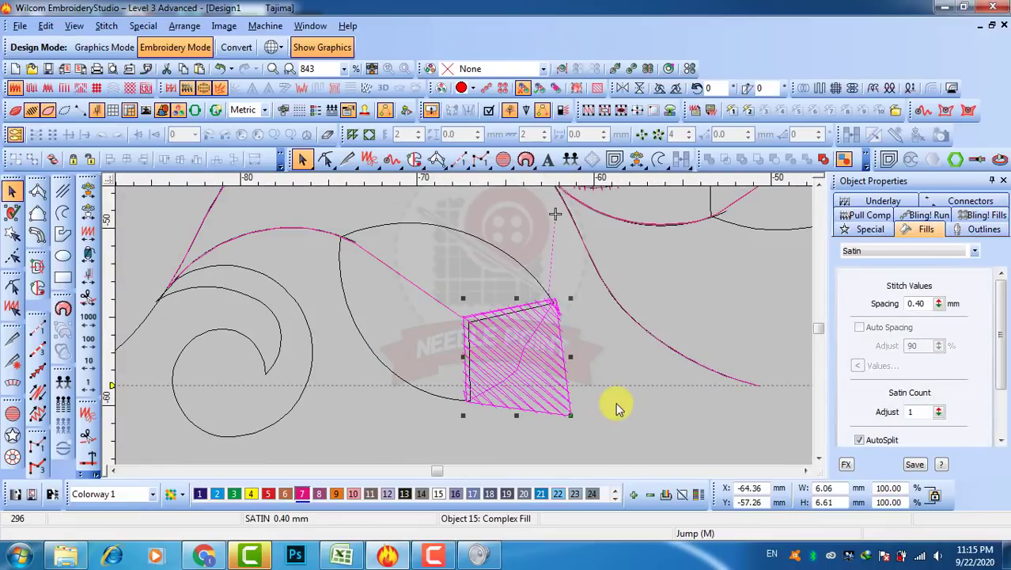
click(632, 408)
Reshape the lower tip fill so that its stitch entry and exit points sit at its upper inner corner, where the run line ends.
click(558, 400)
key(h)
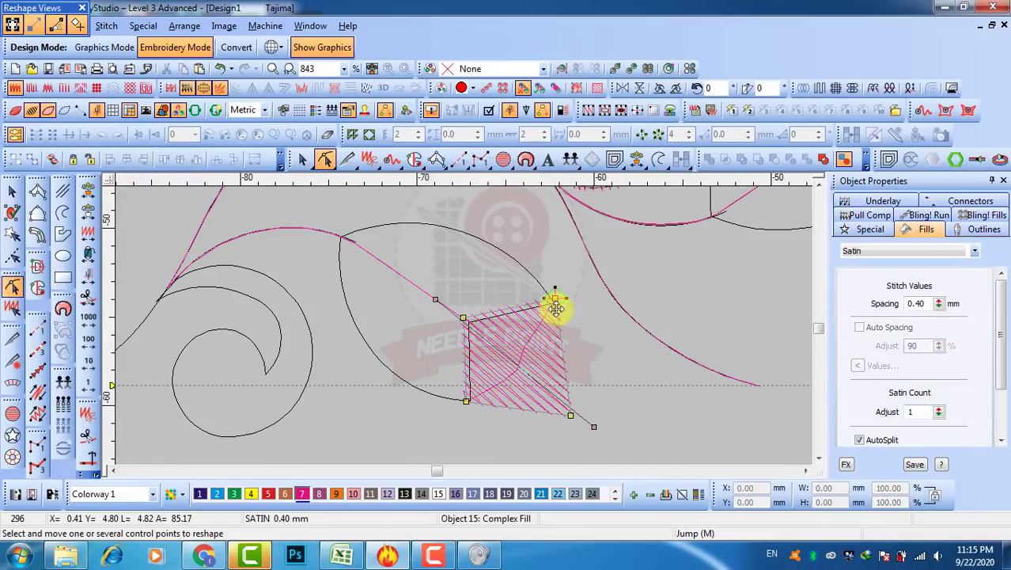
drag(484, 312, 461, 318)
mouse_move(555, 302)
mouse_down()
mouse_move(542, 314)
mouse_move(463, 317)
mouse_up()
click(12, 192)
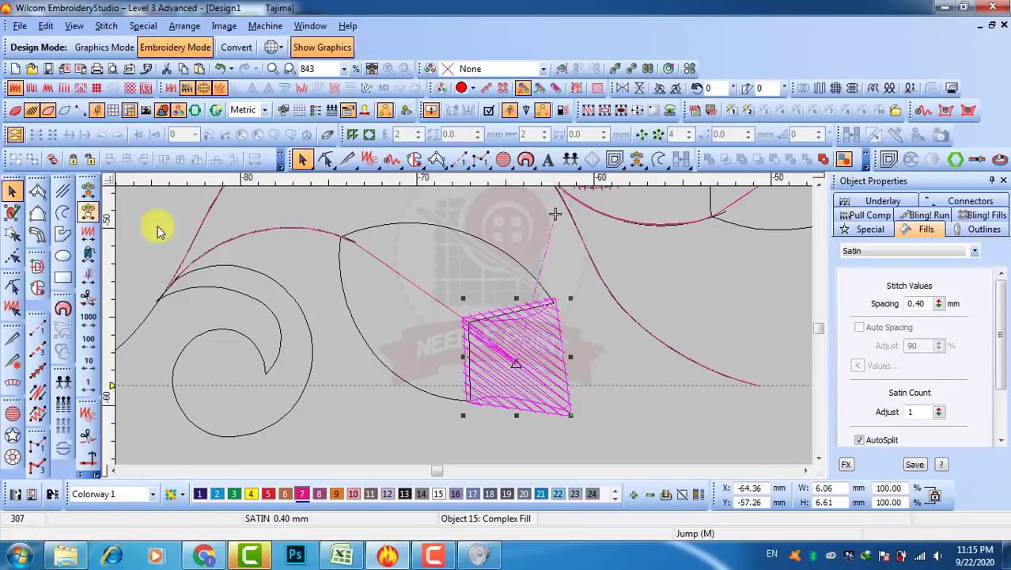
scroll(423, 280, down, 1)
click(456, 420)
Digitize a magenta return Run line from the lower tip fill's inner corner back along the leaf stalk to the fork at the lower spiral.
click(36, 330)
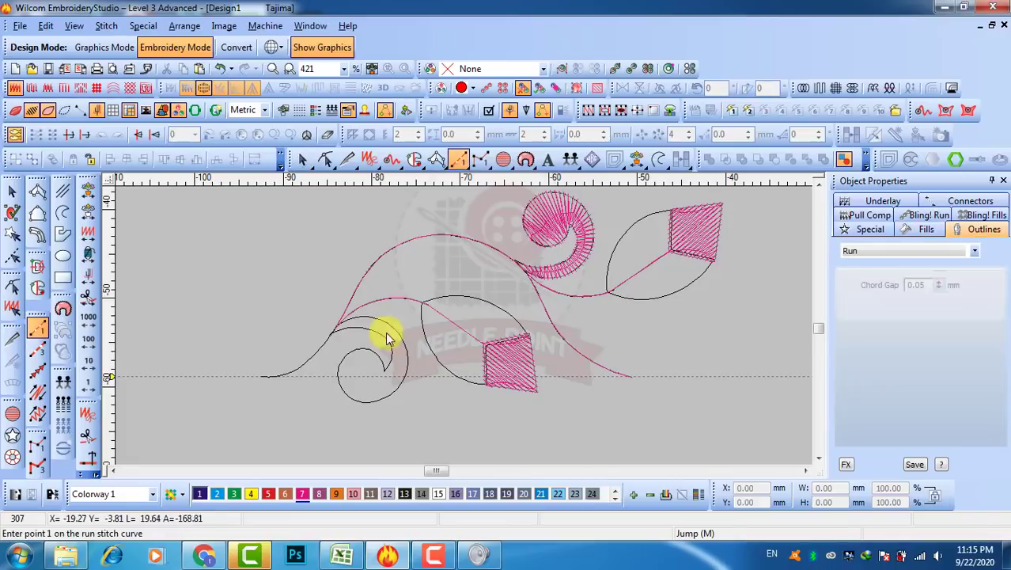
scroll(469, 334, up, 1)
scroll(514, 349, up, 1)
click(511, 360)
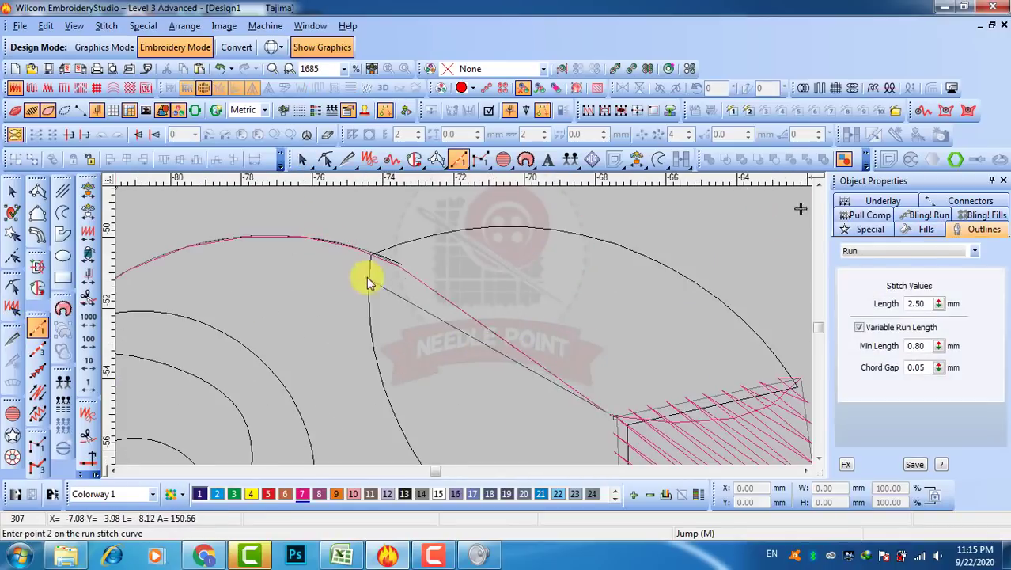
click(388, 259)
click(248, 241)
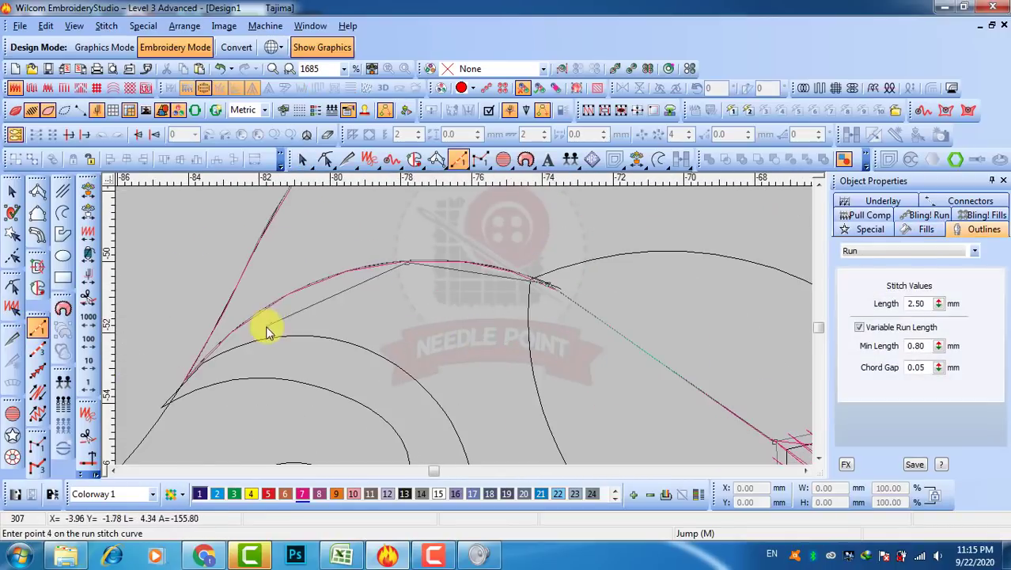
click(290, 300)
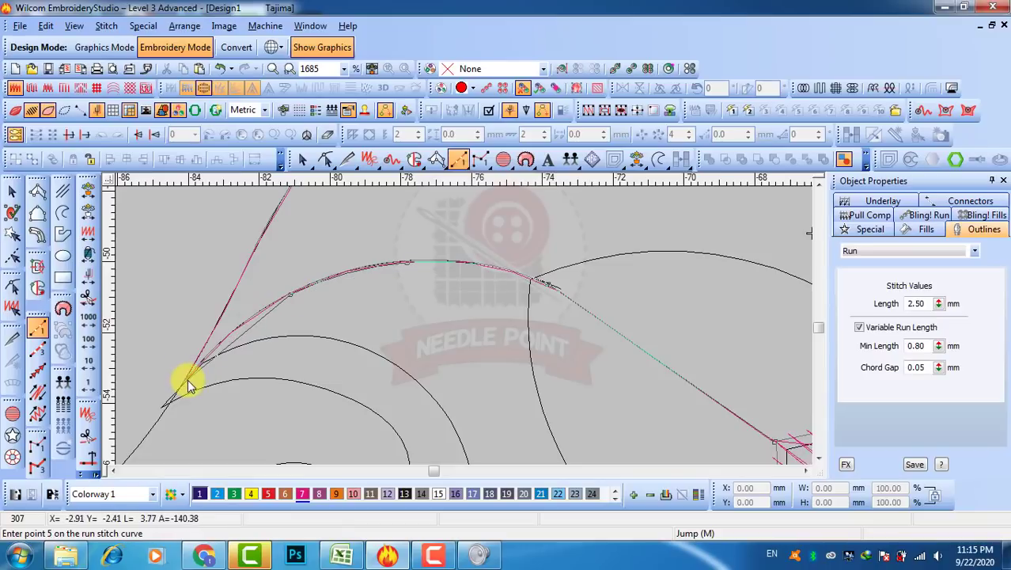
click(189, 382)
key(Return)
click(12, 191)
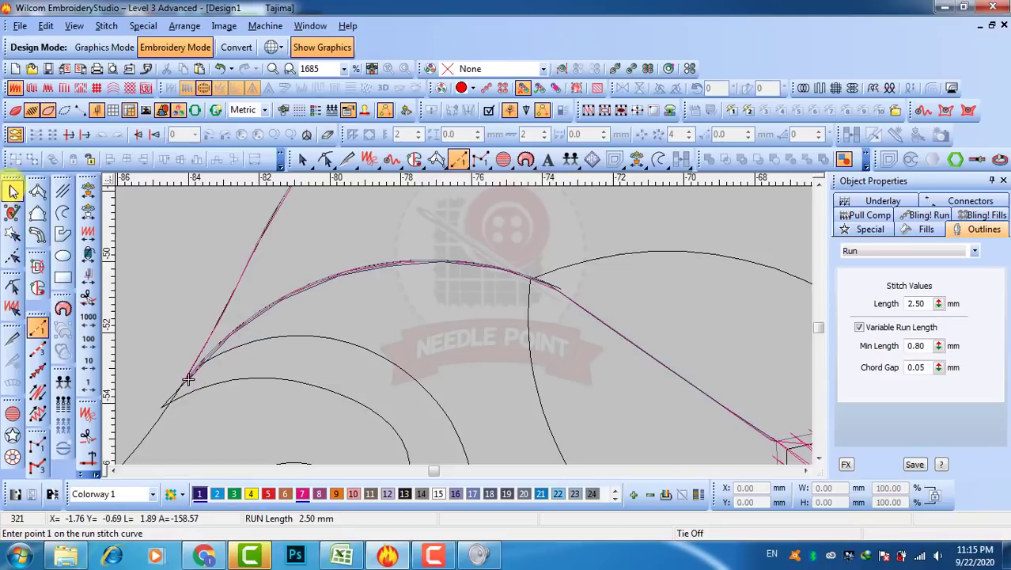
click(307, 493)
click(149, 334)
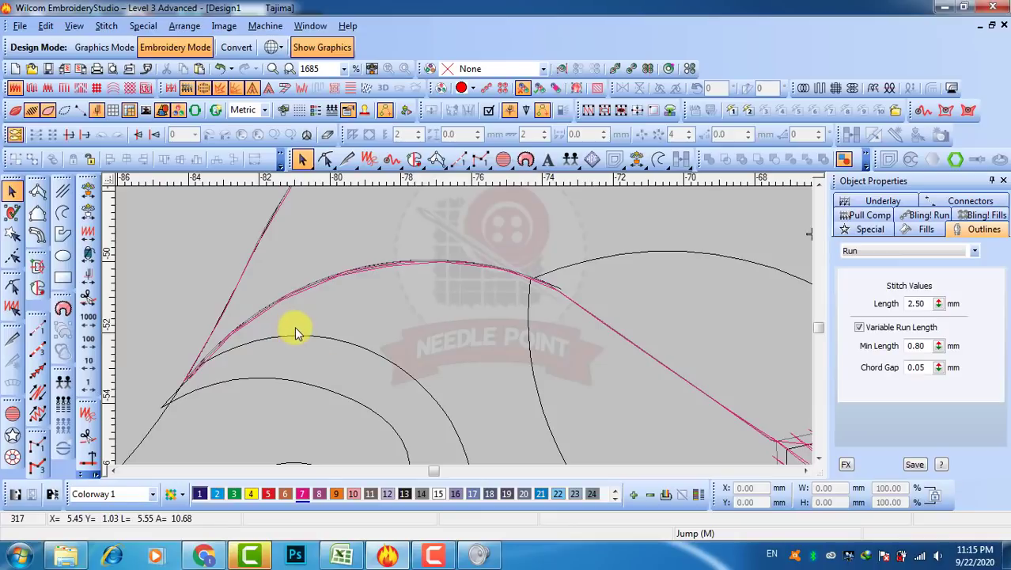
Start a magenta satin column for the lower spiral, placing point pairs from the stem fork along both edges of its upper arm.
click(37, 194)
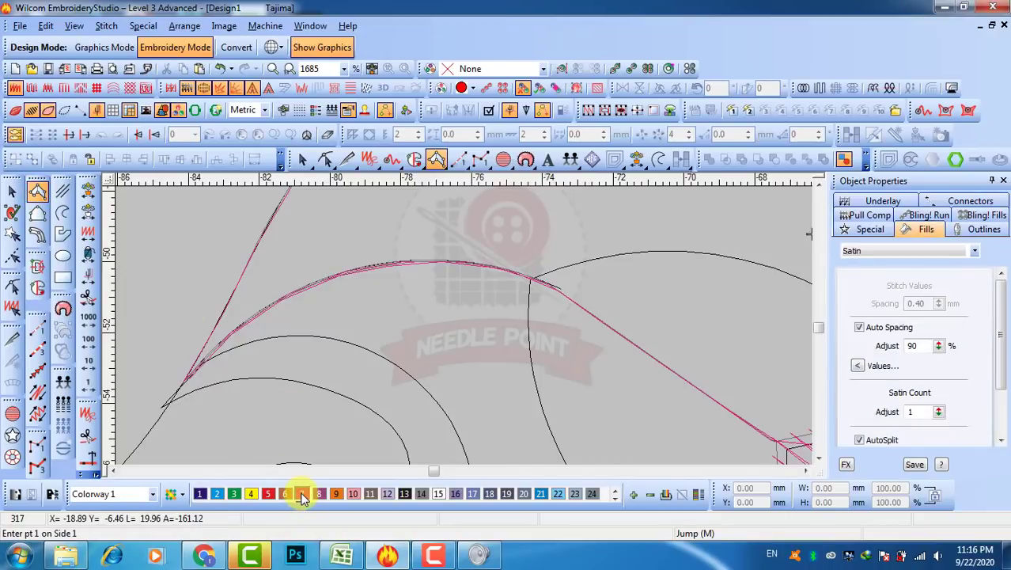
scroll(312, 387, down, 1)
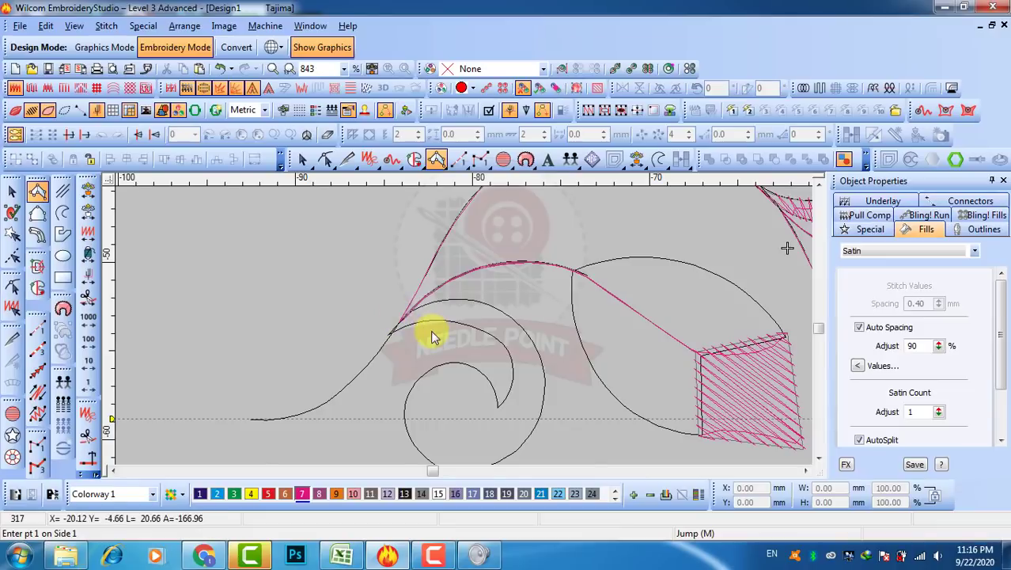
scroll(432, 337, up, 1)
click(388, 328)
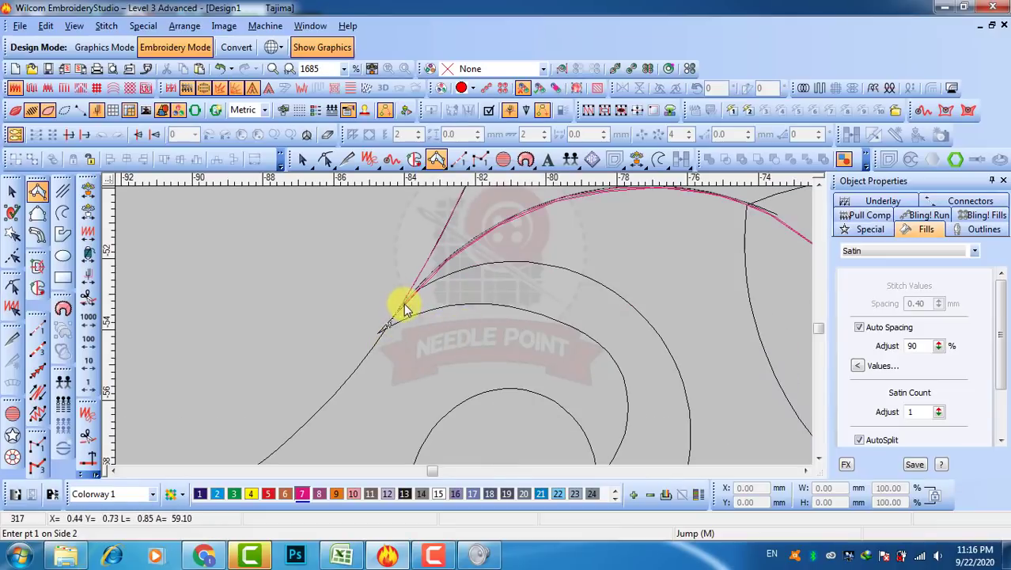
click(469, 302)
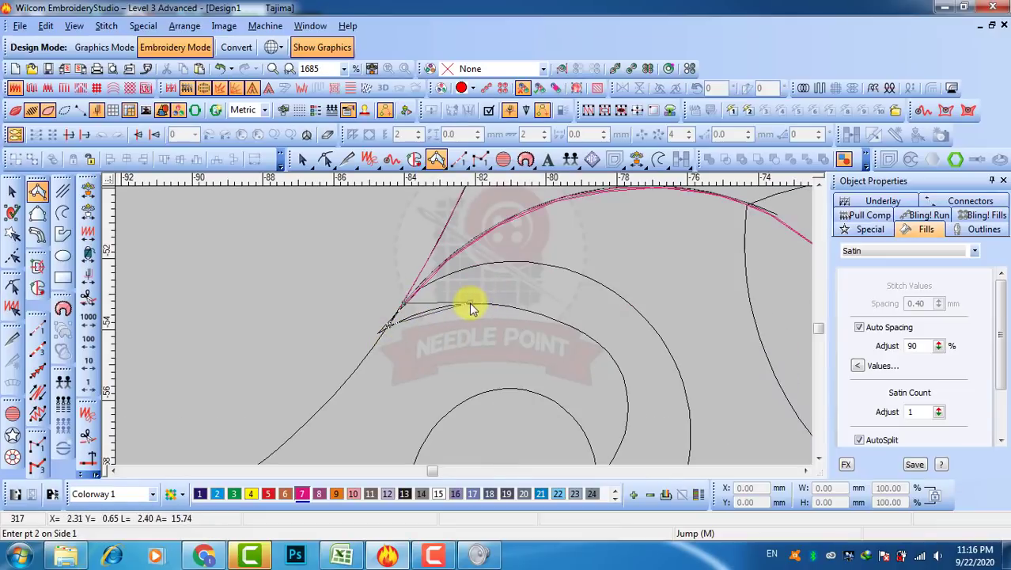
click(591, 338)
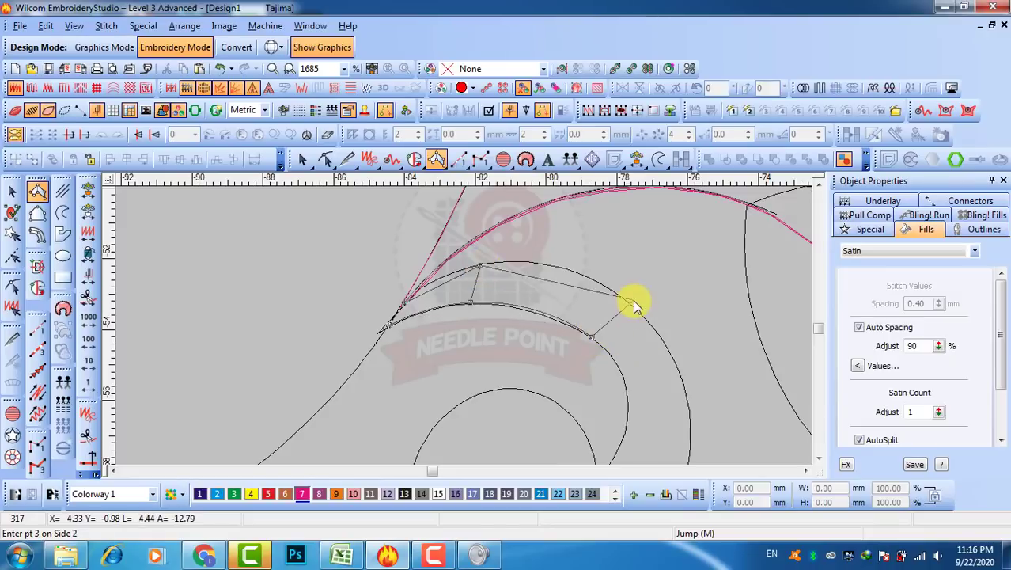
click(631, 304)
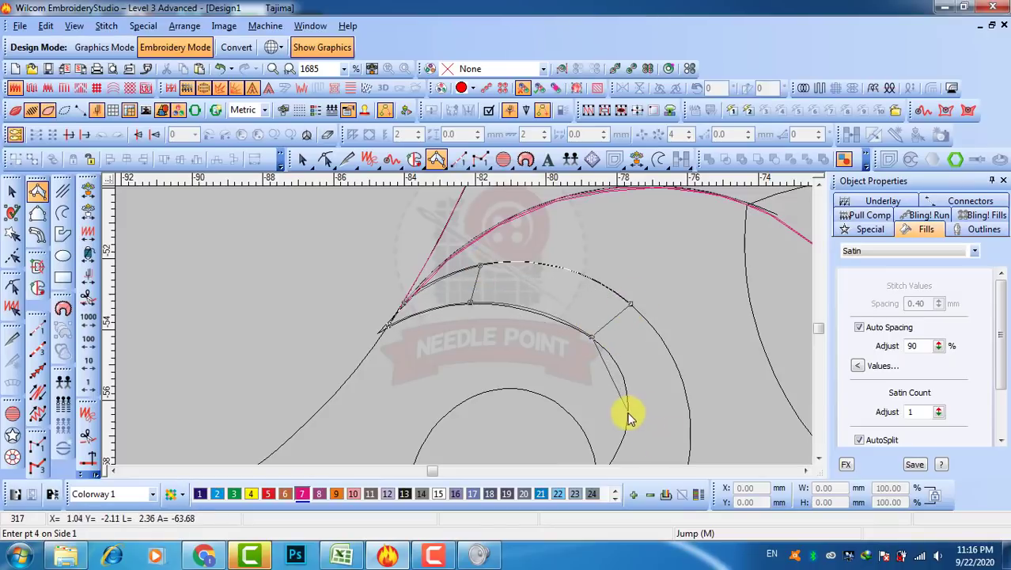
click(688, 413)
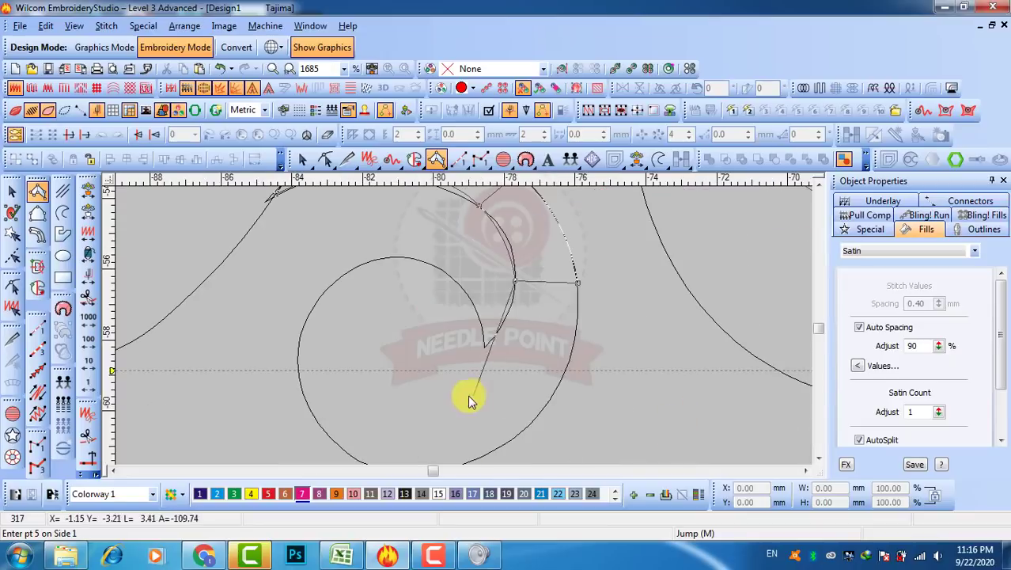
Continue the satin column's point pairs around the lower spiral's round curl and complete the column.
key(c)
click(485, 343)
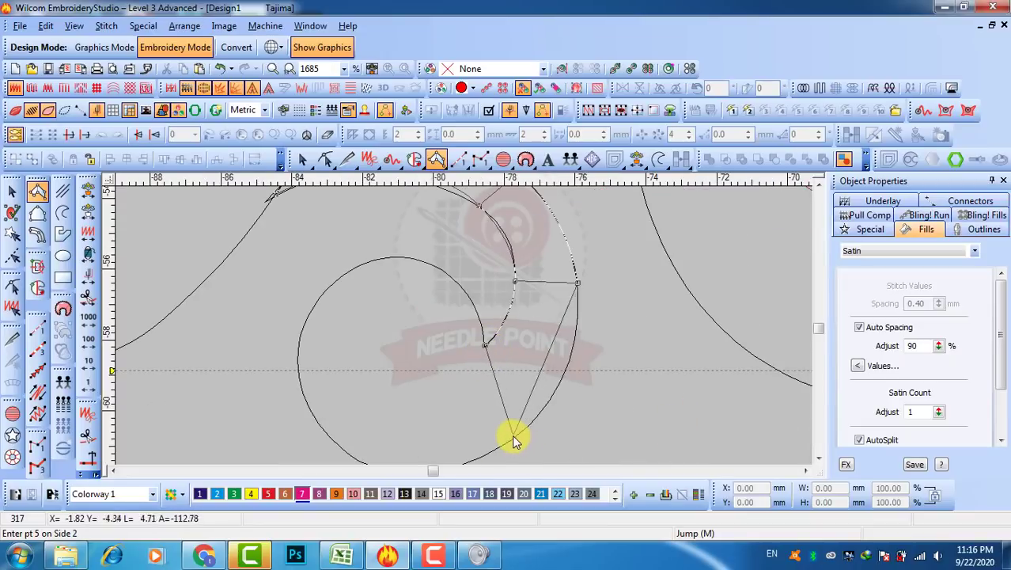
click(513, 441)
click(457, 285)
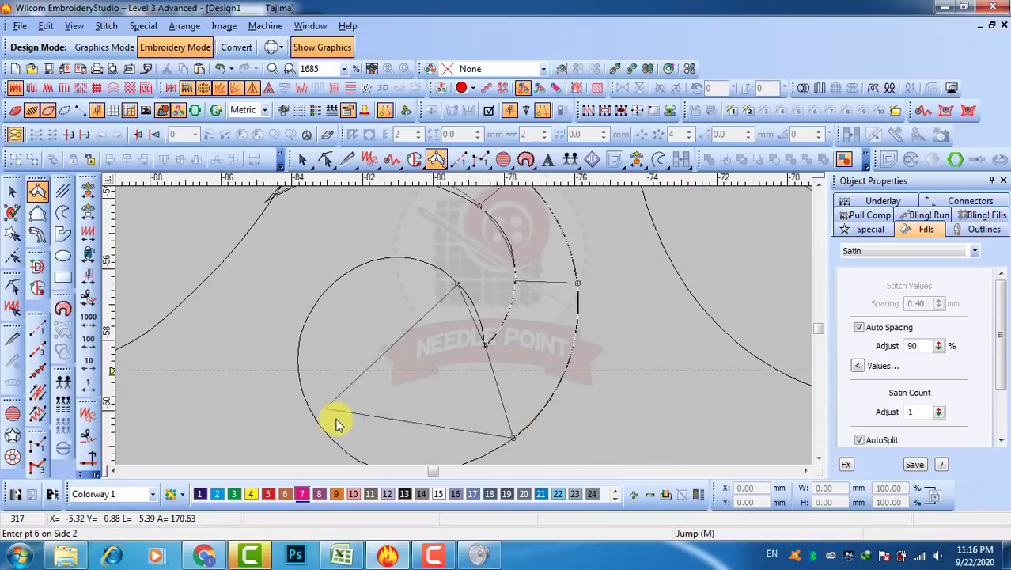
key(c)
click(405, 393)
click(460, 200)
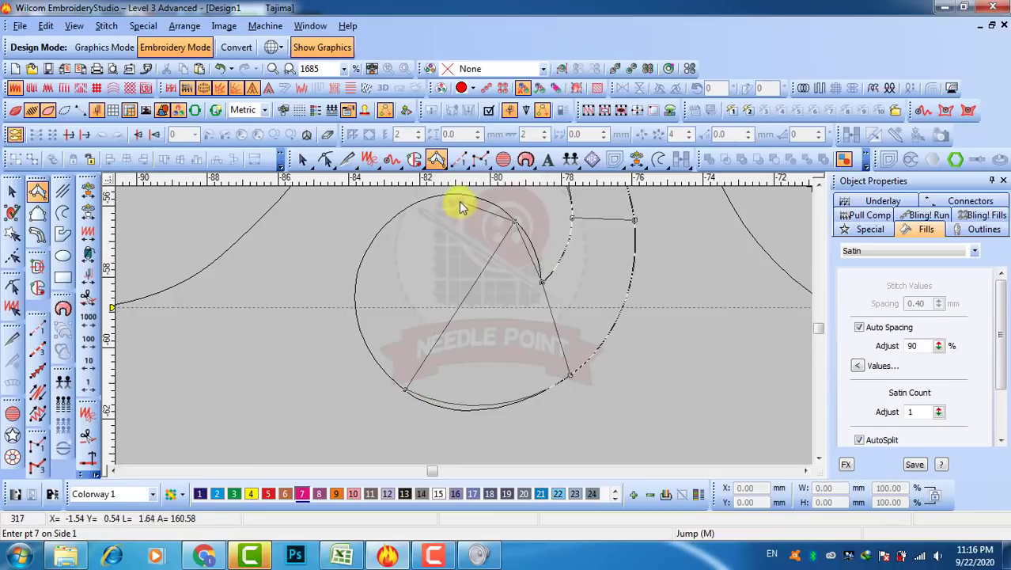
key(c)
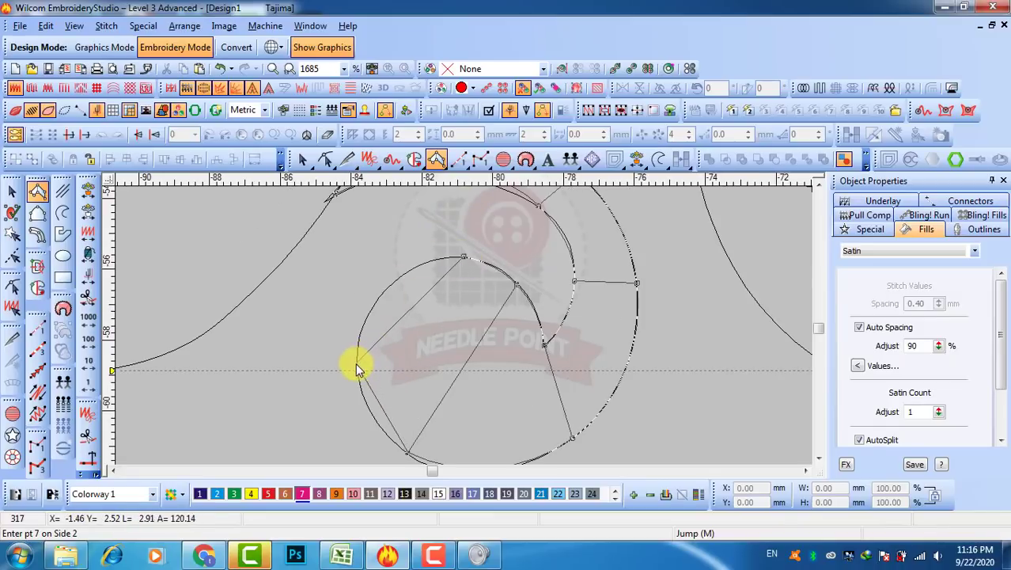
click(356, 365)
click(387, 287)
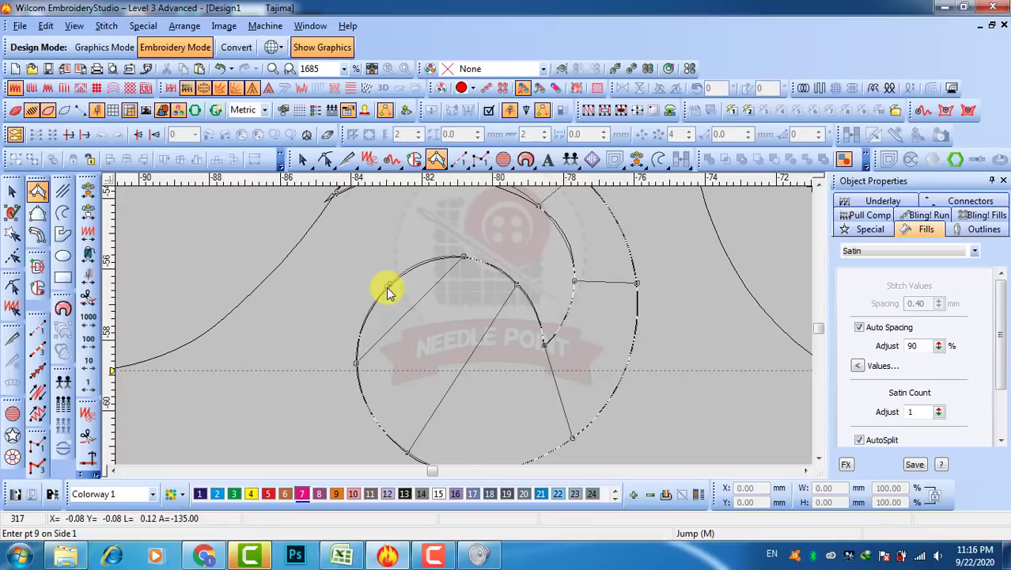
key(Return)
scroll(565, 269, down, 1)
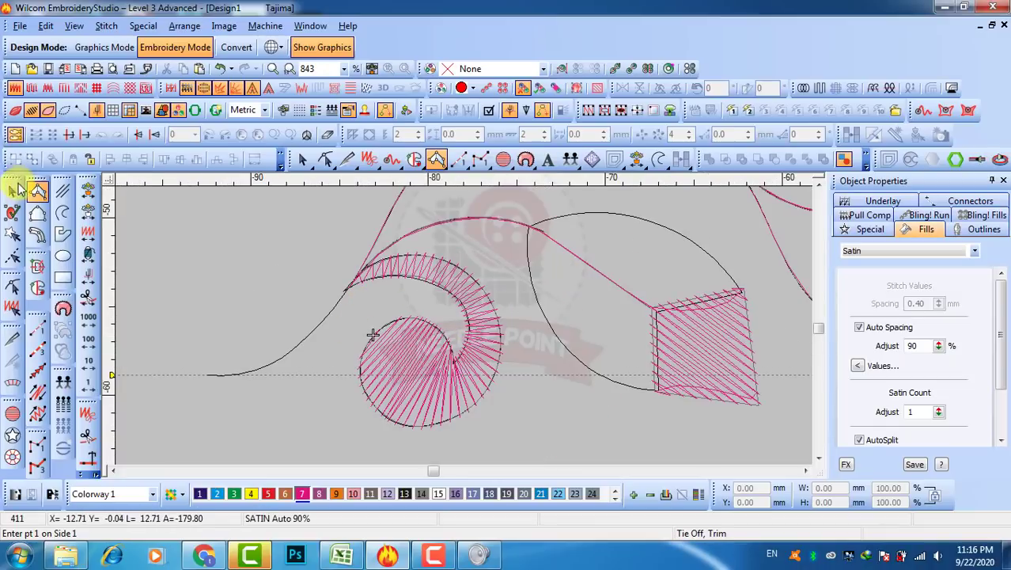
Reshape the lower spiral's satin column so that its stitch exit point sits at the stem fork.
click(12, 191)
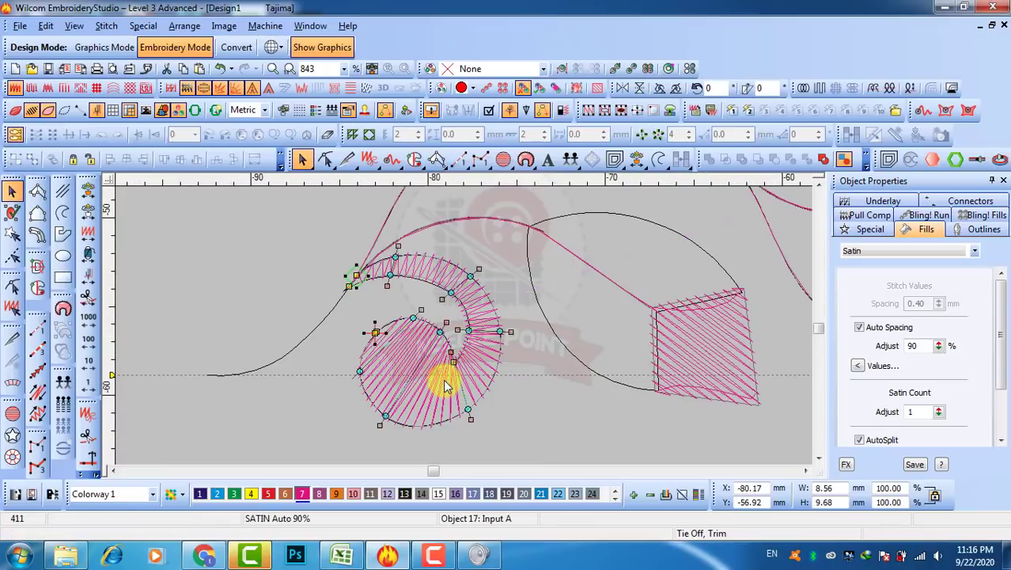
key(h)
drag(352, 263, 353, 279)
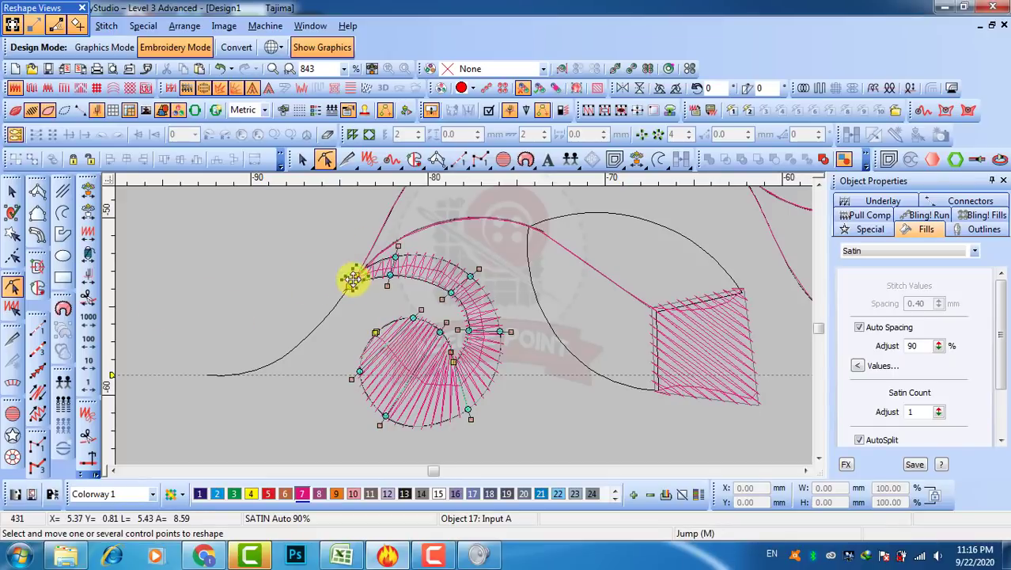
click(12, 193)
click(232, 243)
Digitize a magenta Run line from the fork at the lower spiral along the remaining stem to its outer end.
click(33, 331)
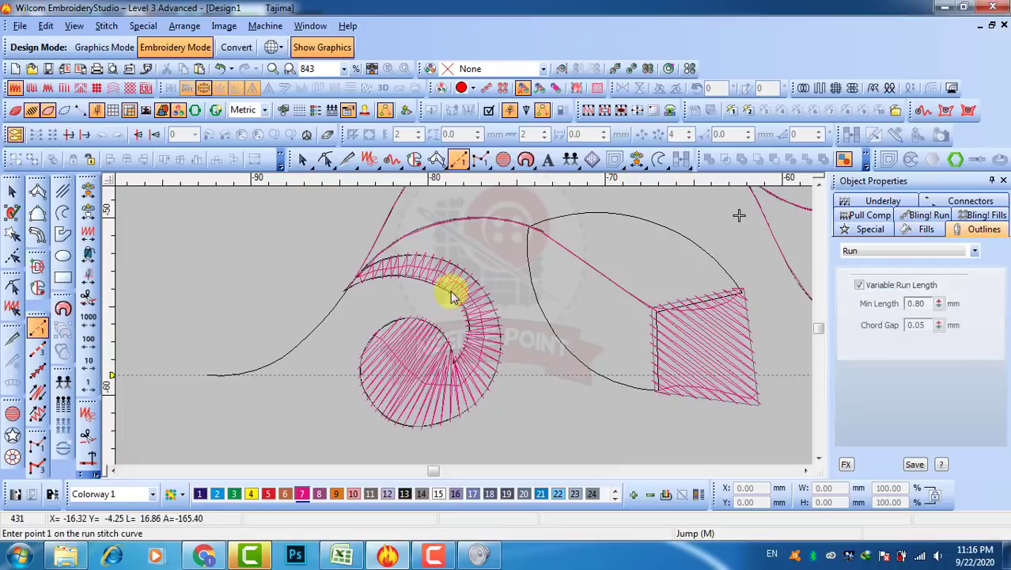
click(353, 282)
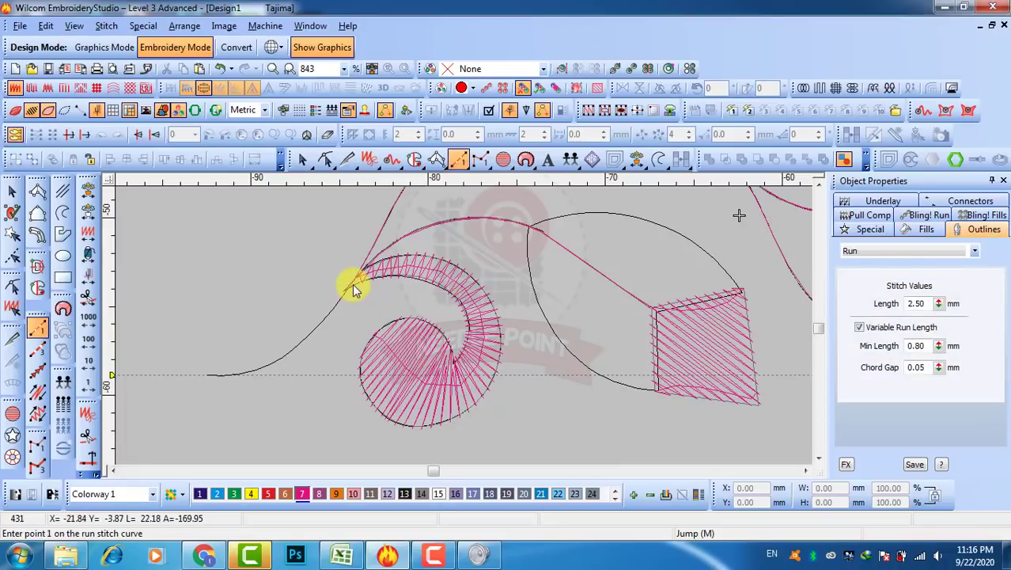
click(300, 345)
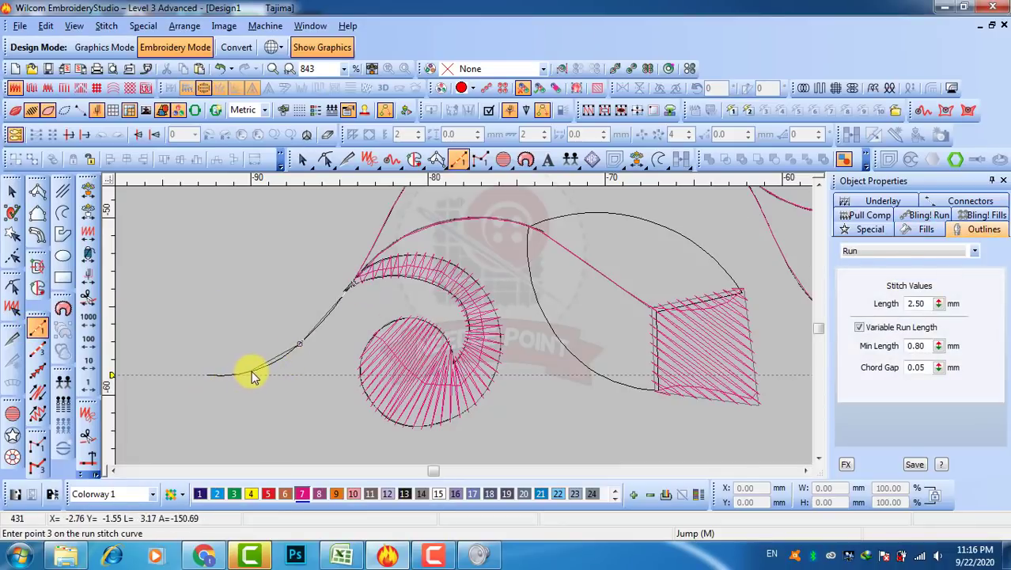
click(253, 370)
click(207, 377)
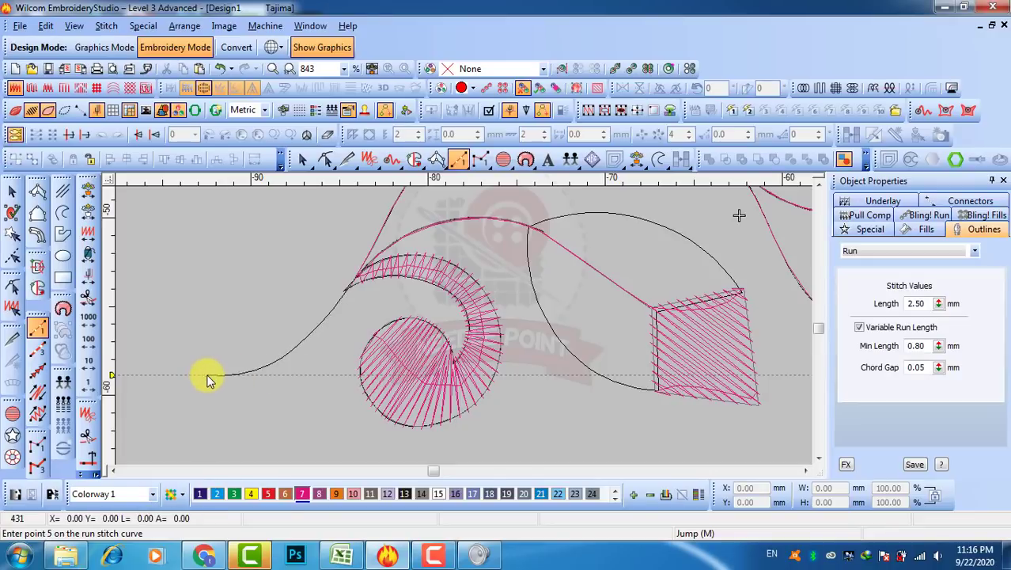
key(Return)
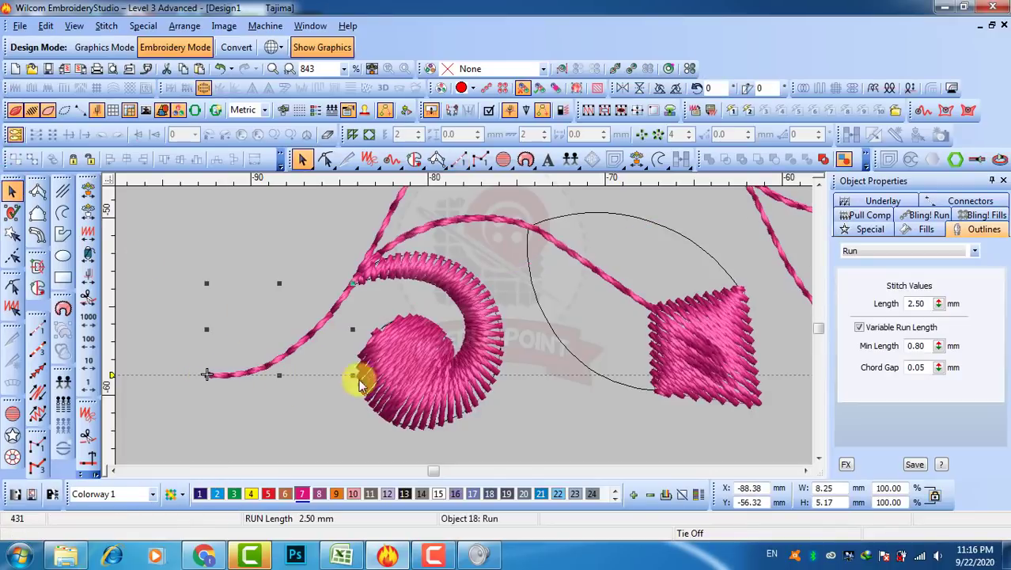
Travel through the stitch sequence by function between its start and end, and compare the design with the background artwork.
scroll(360, 383, down, 2)
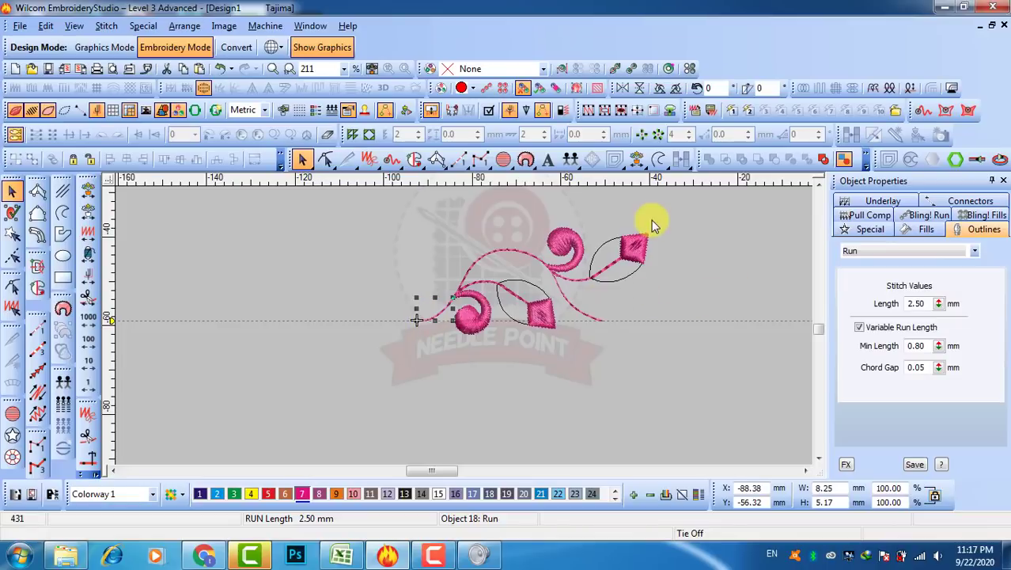
click(519, 372)
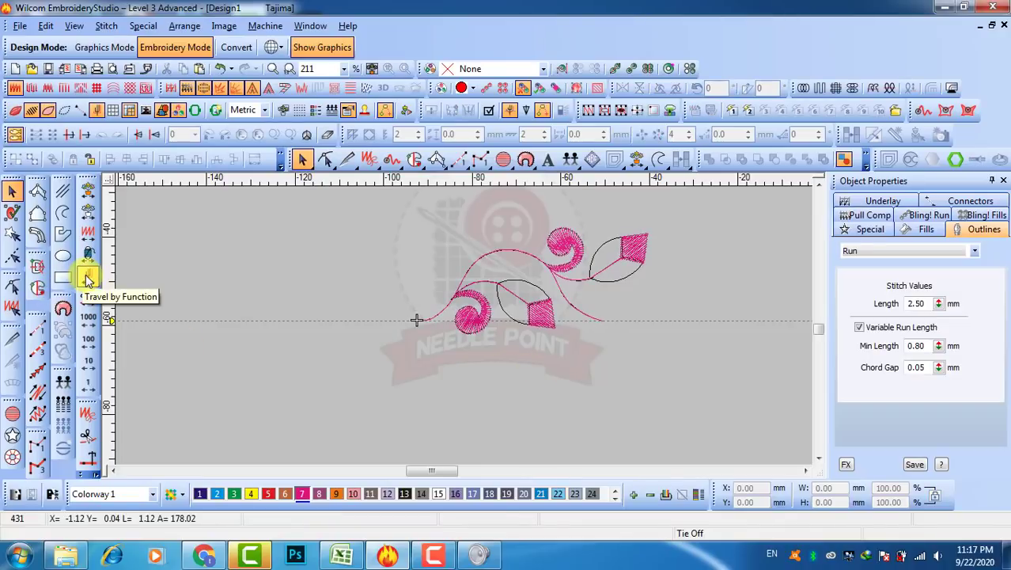
click(87, 279)
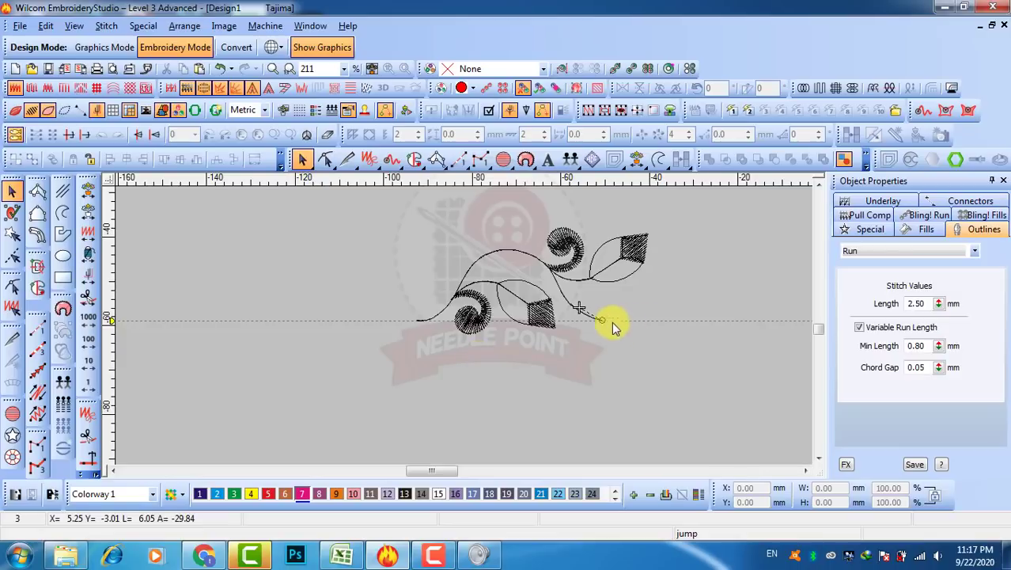
click(89, 281)
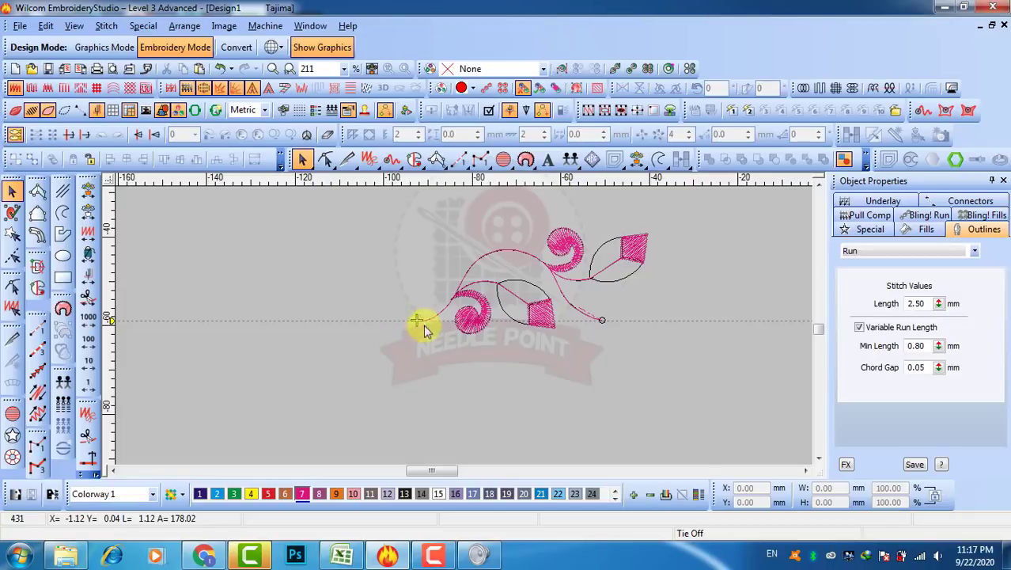
key(d)
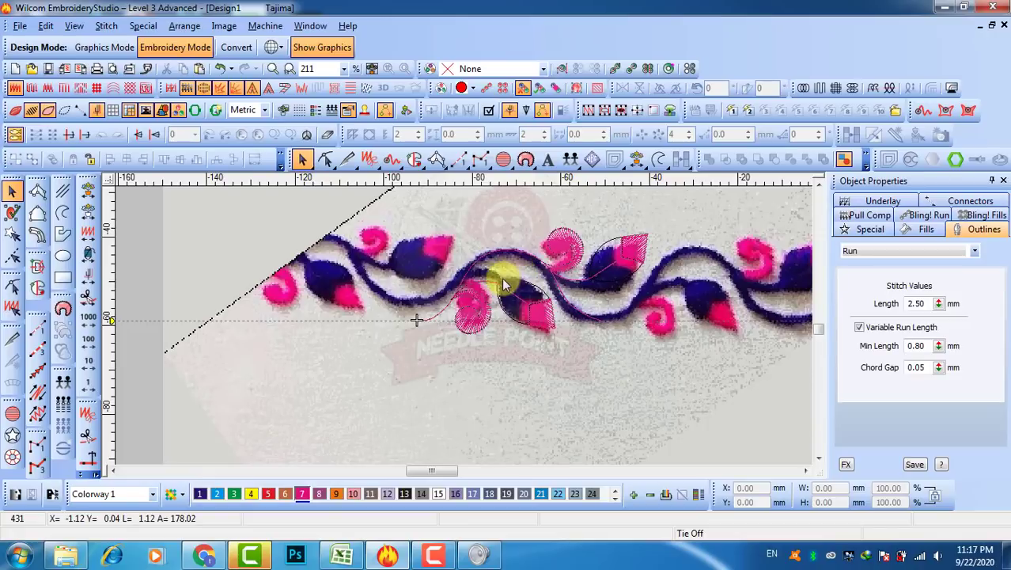
key(d)
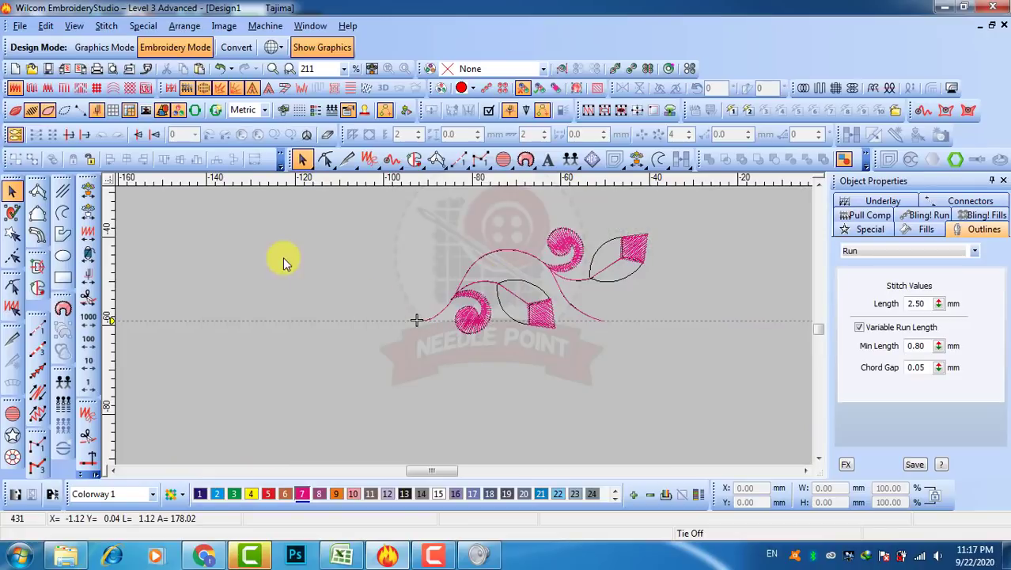
Digitize a 5-stroke Backstitch from the stem's outer end back to the fork at the lower spiral and recolour it to blue colour 2.
click(38, 394)
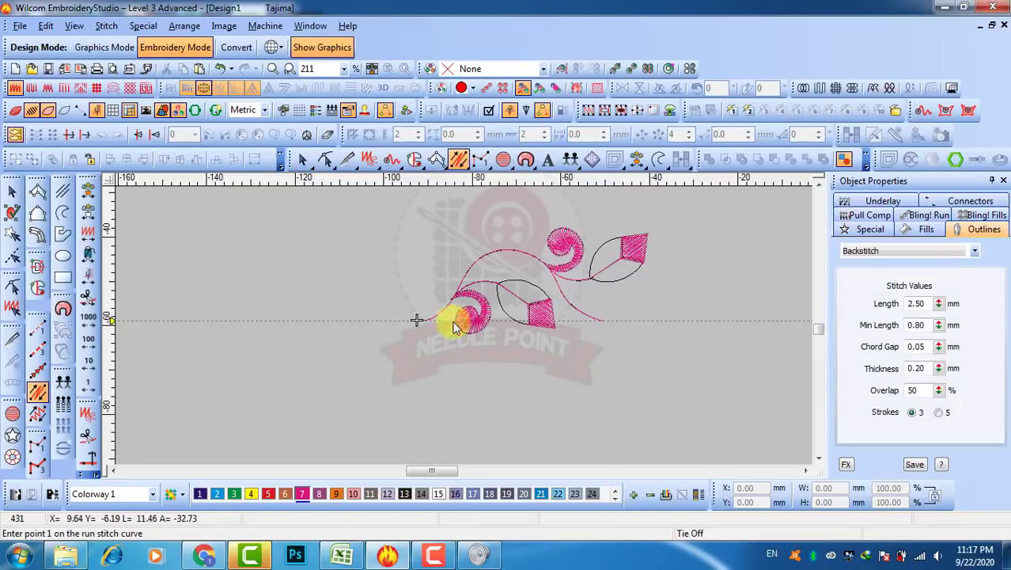
scroll(451, 313, up, 5)
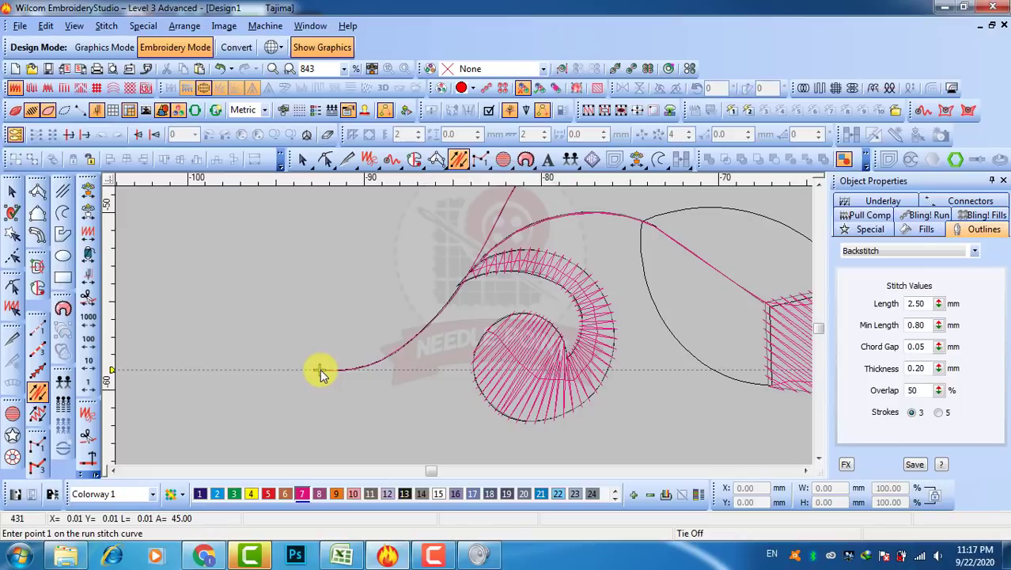
click(940, 412)
click(319, 368)
click(367, 367)
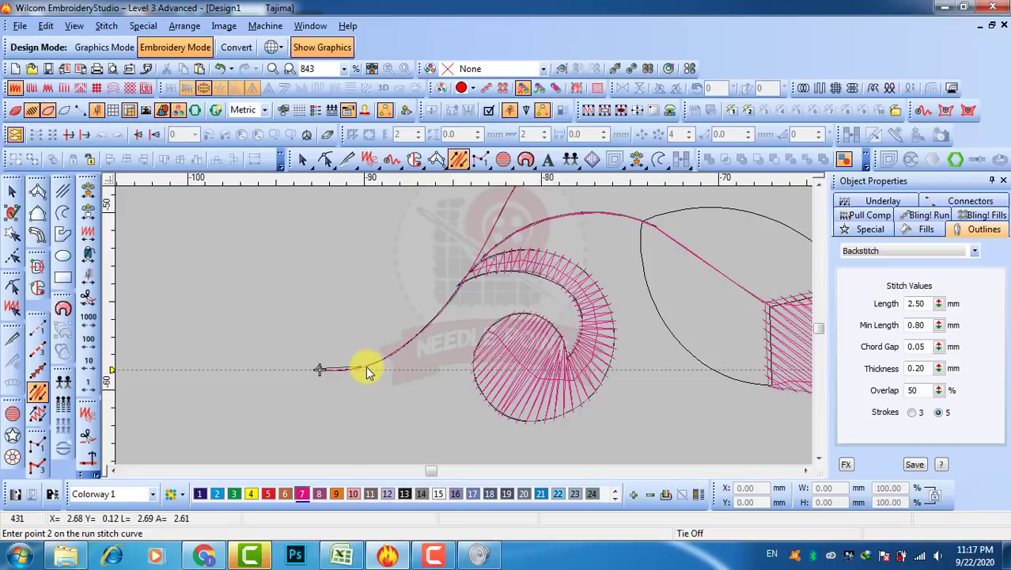
click(423, 331)
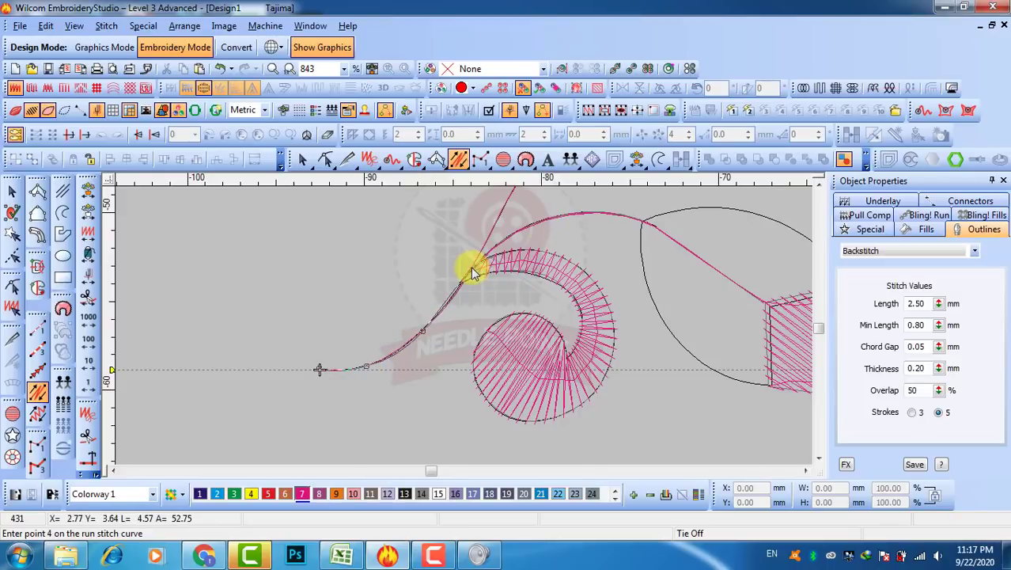
click(472, 273)
key(Return)
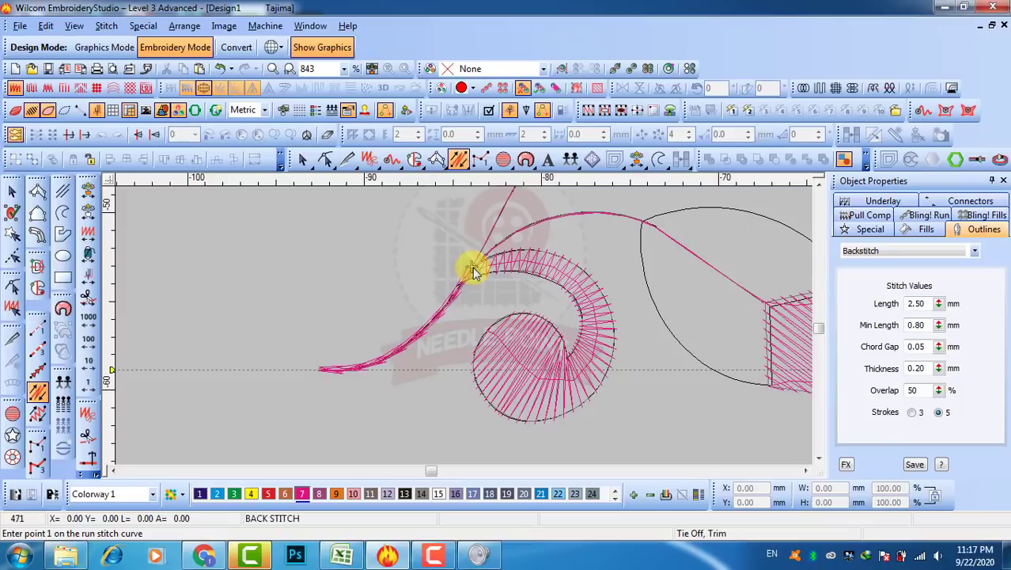
click(12, 191)
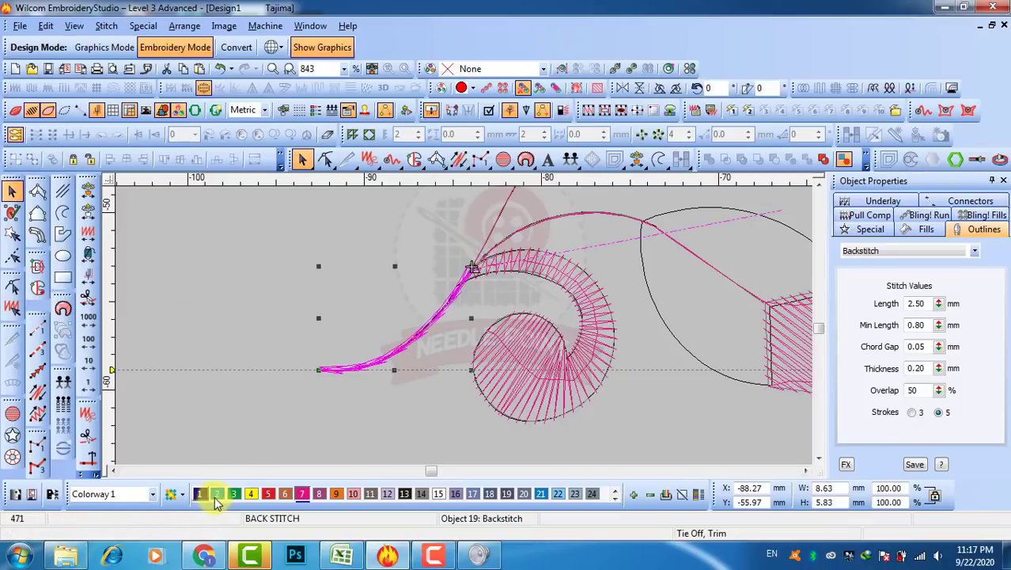
click(219, 497)
click(206, 385)
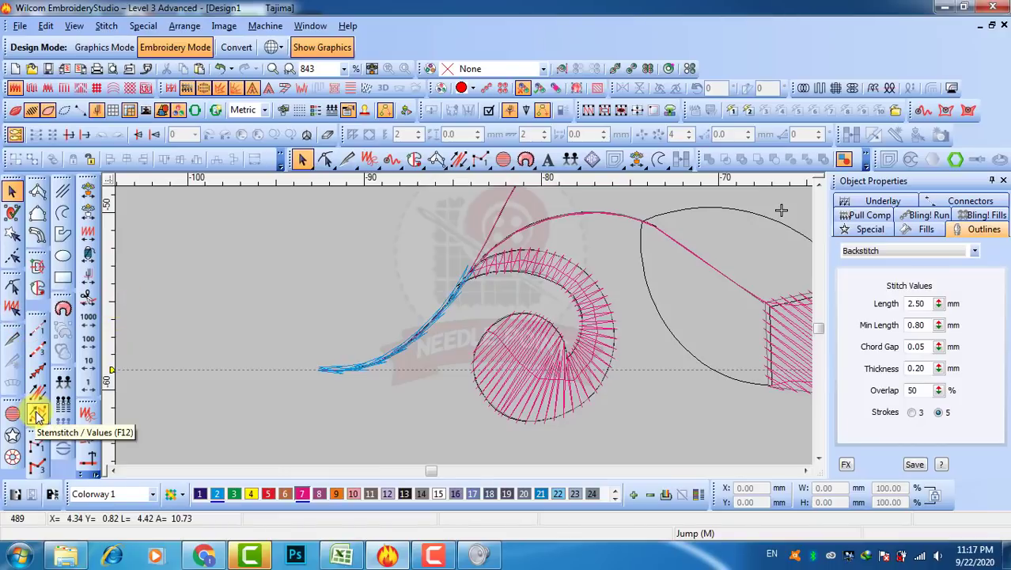
Digitize a Run line from the fork at the lower spiral along the curved branch to the leaf base, coloured blue colour 2.
click(38, 327)
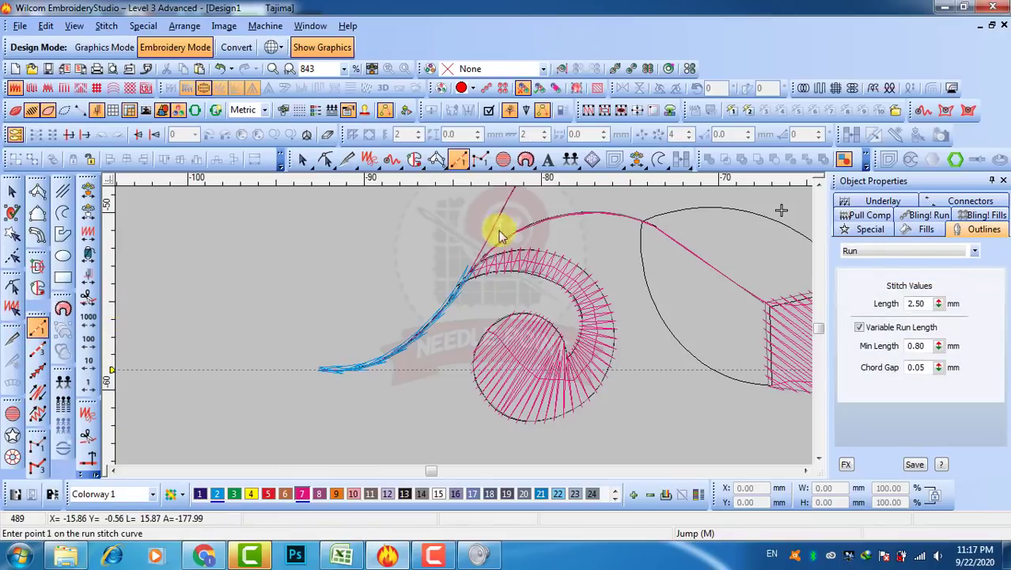
click(469, 273)
click(516, 230)
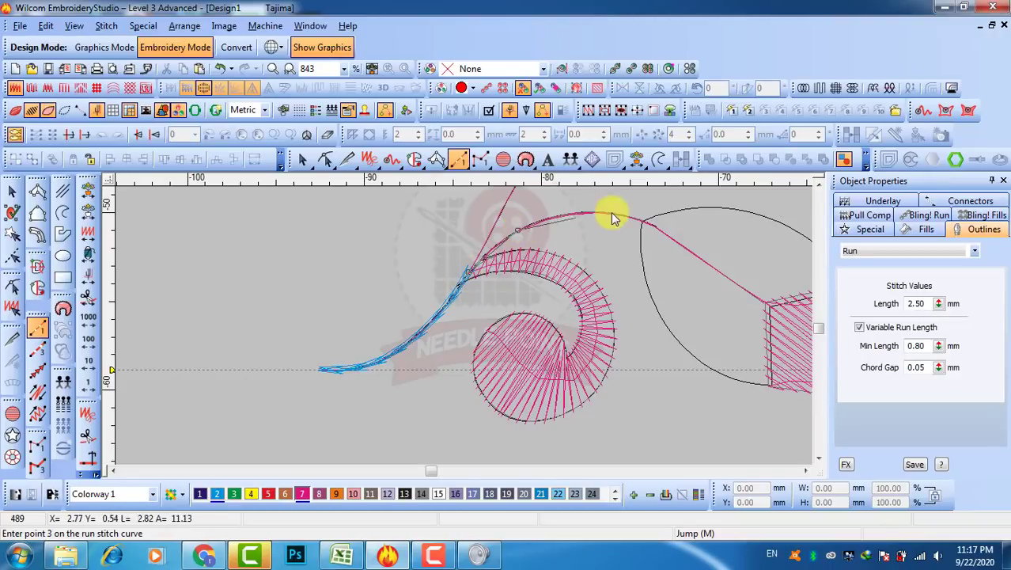
click(588, 213)
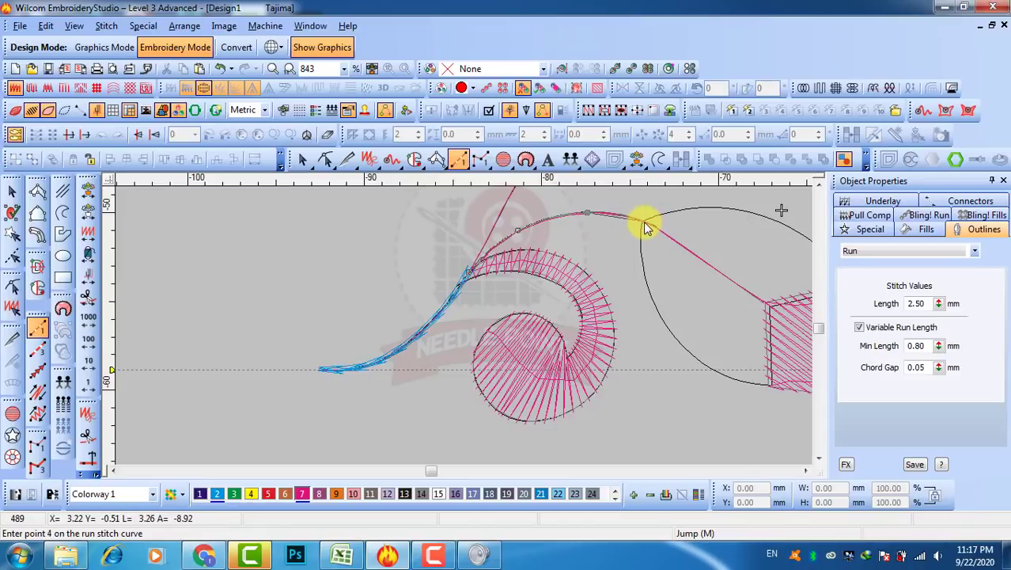
click(644, 222)
key(Return)
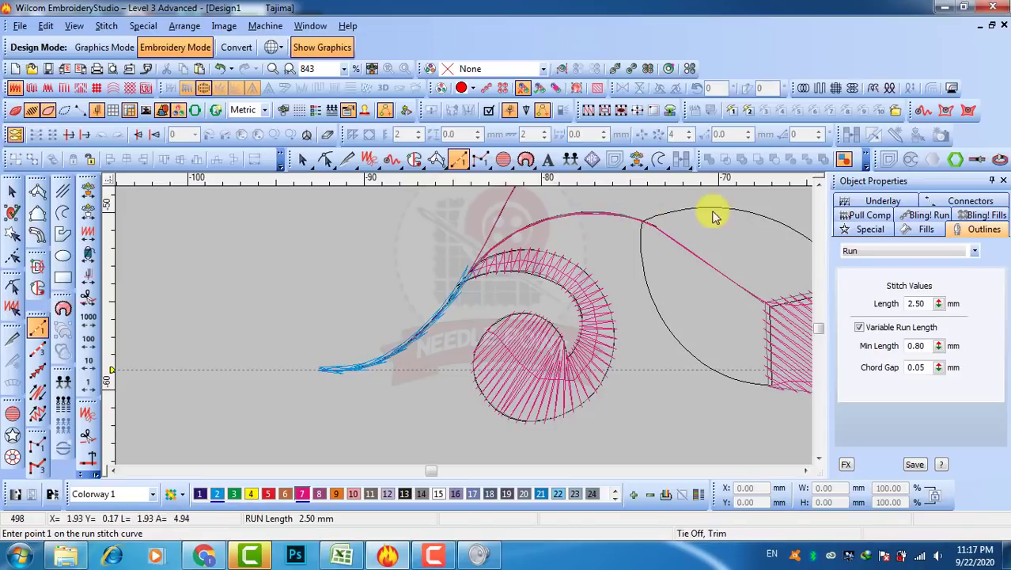
click(12, 190)
click(227, 350)
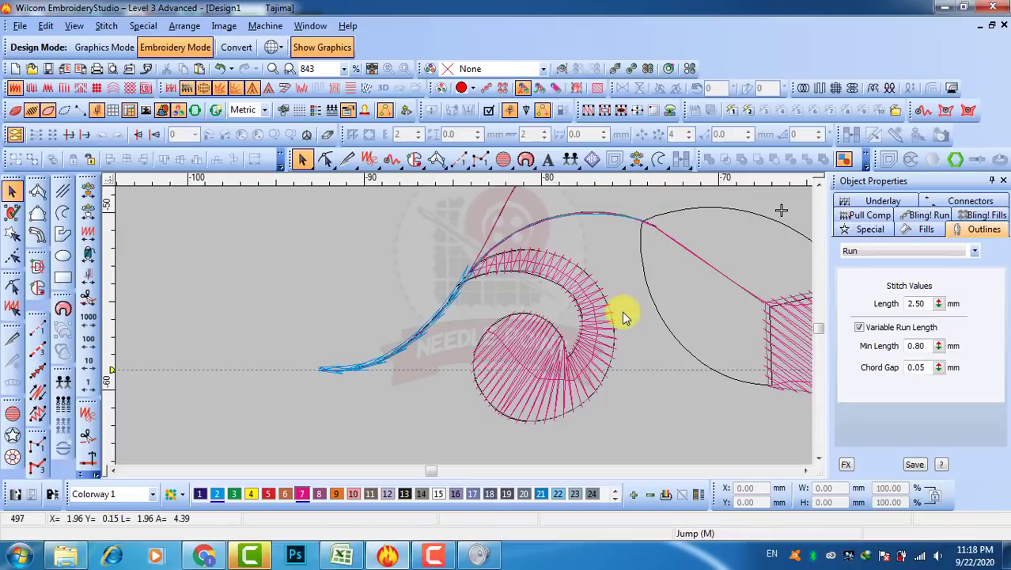
Fill the upper half of the leaf beside the lower spiral with an Input A satin and recolour it to blue colour 2.
scroll(663, 259, down, 1)
scroll(492, 324, up, 1)
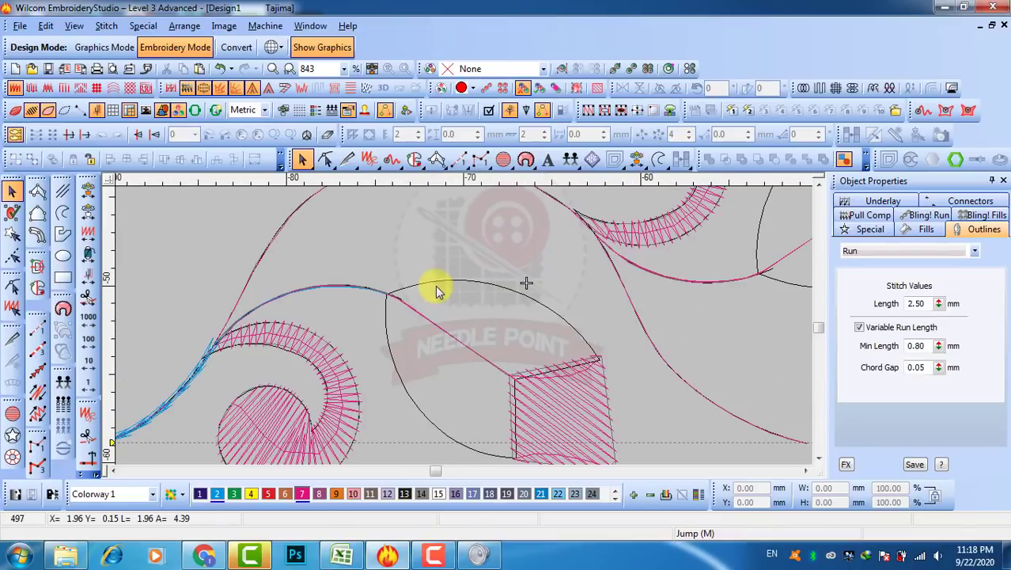
click(37, 191)
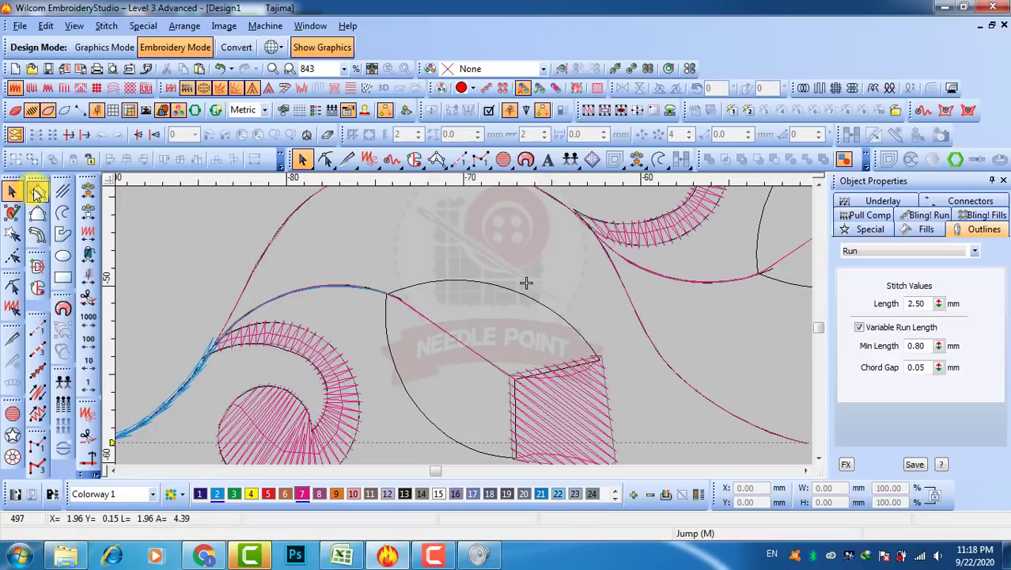
click(388, 301)
click(391, 295)
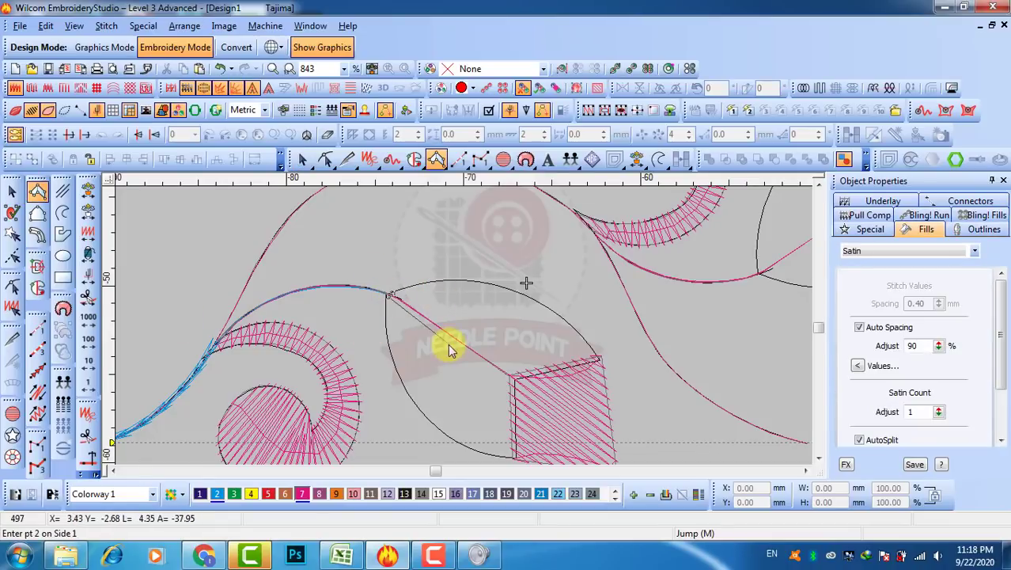
click(449, 342)
click(503, 286)
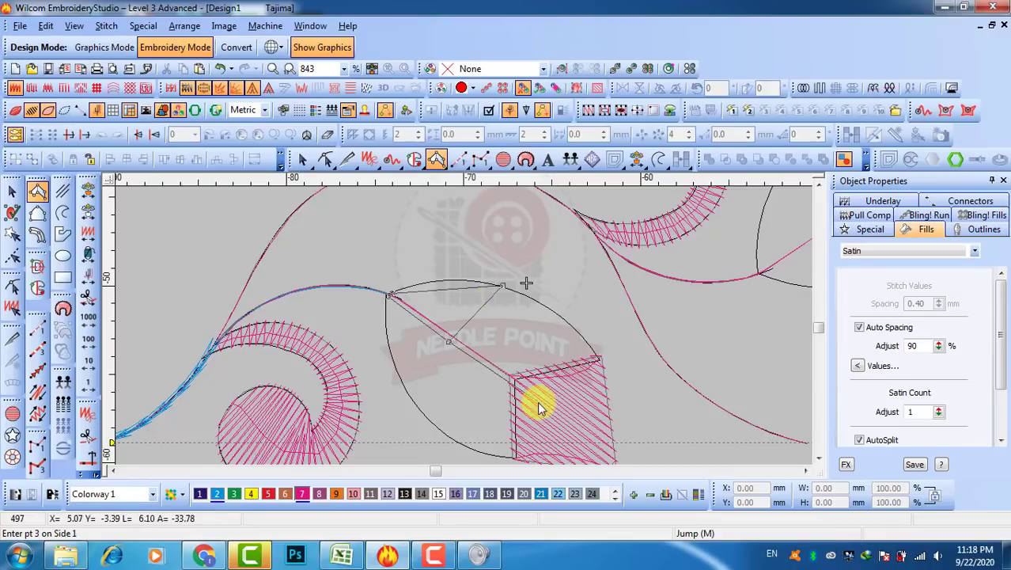
click(590, 365)
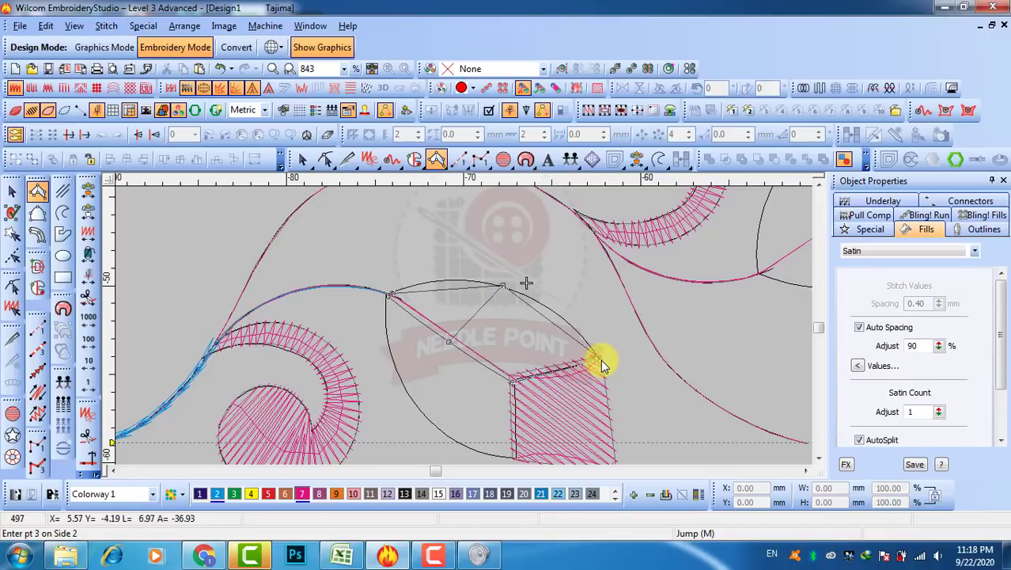
click(598, 357)
key(Return)
key(Escape)
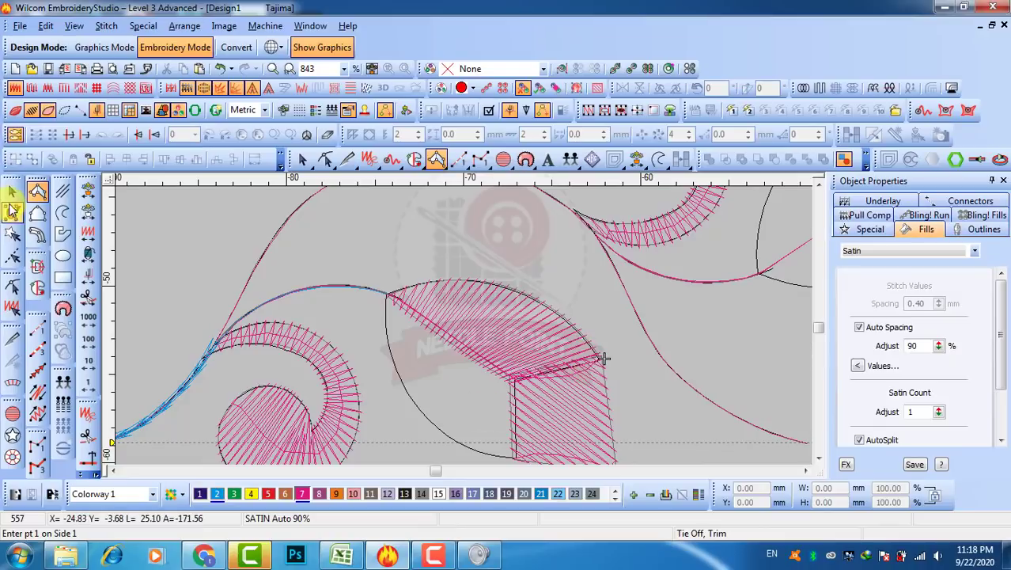
click(218, 495)
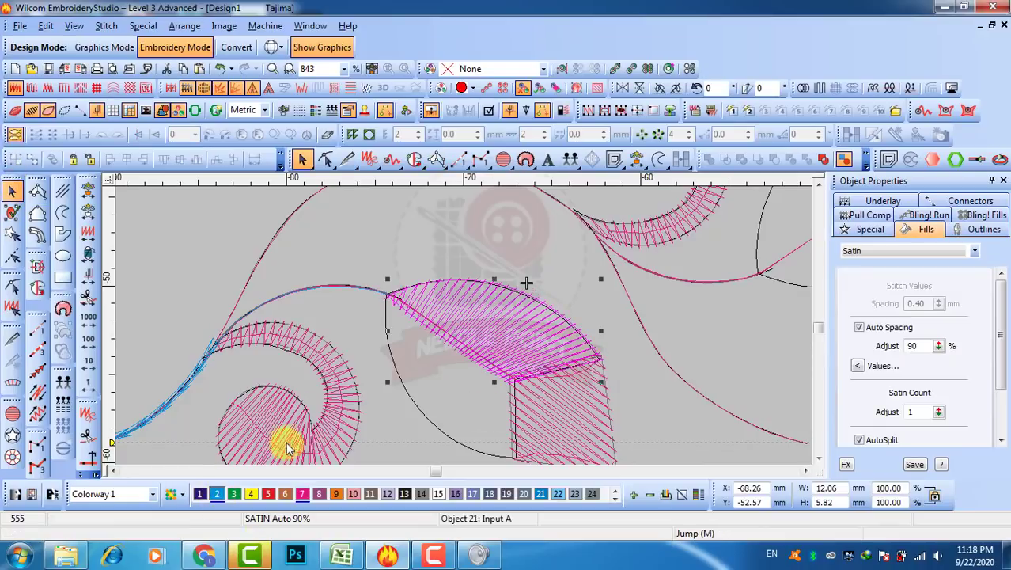
click(355, 236)
Fill the lower half of the same leaf with a blue Input A satin from the leaf base to the magenta tip.
click(37, 191)
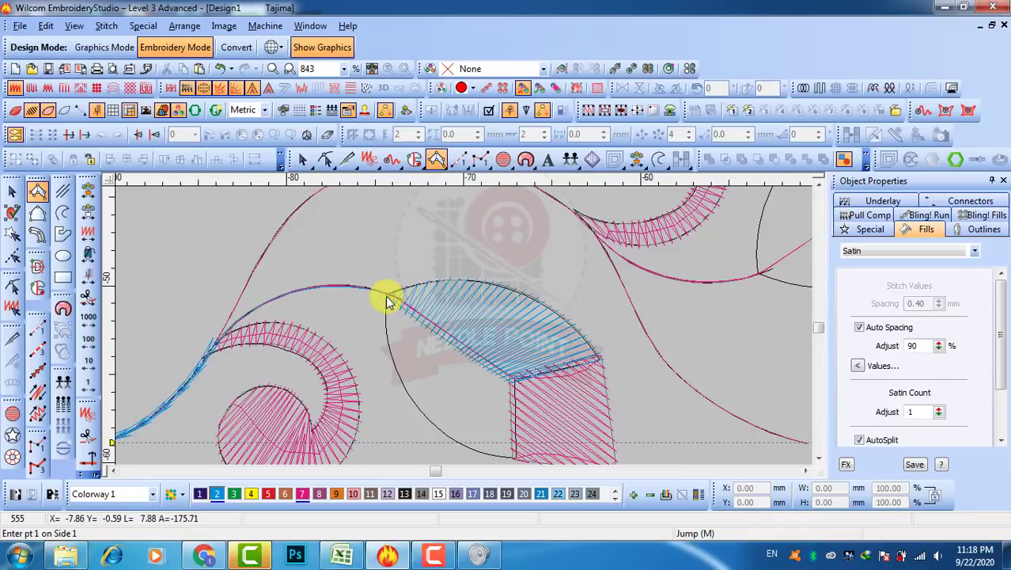
click(455, 340)
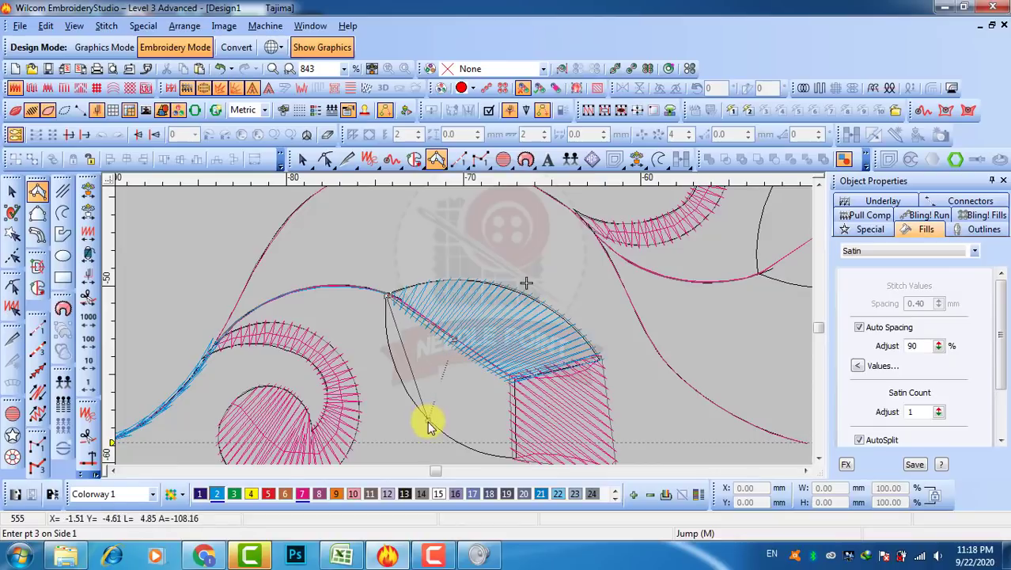
click(515, 385)
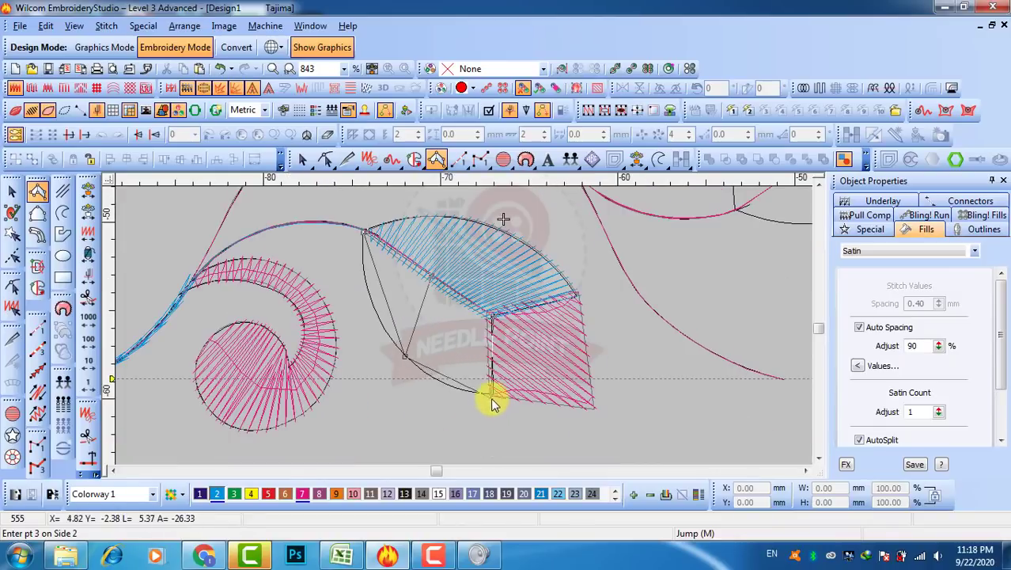
click(491, 396)
key(Return)
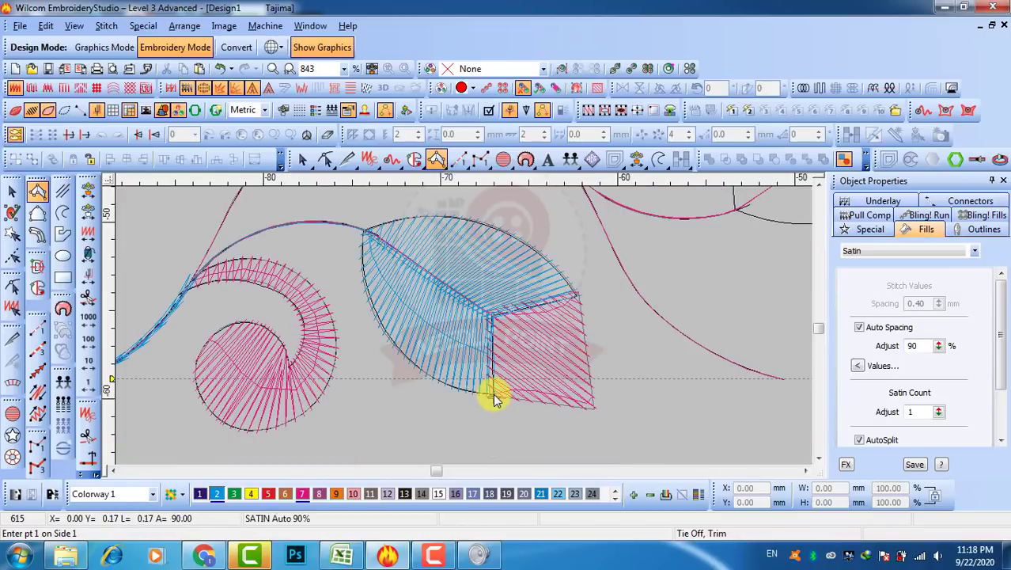
click(11, 191)
click(440, 415)
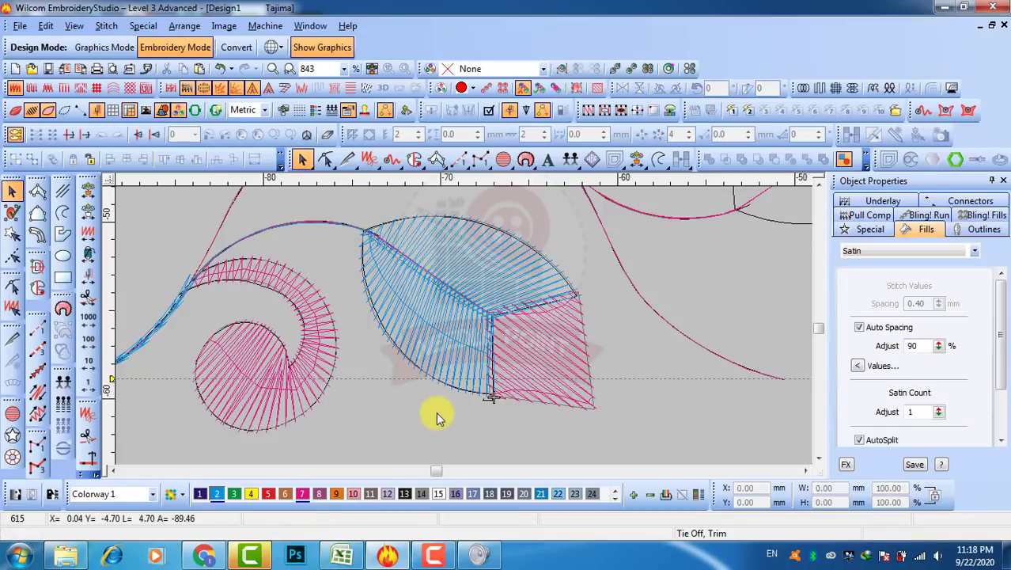
Digitize a blue 5-stroke Backstitch from the leaf base back along the branch to the fork at the lower spiral.
click(38, 391)
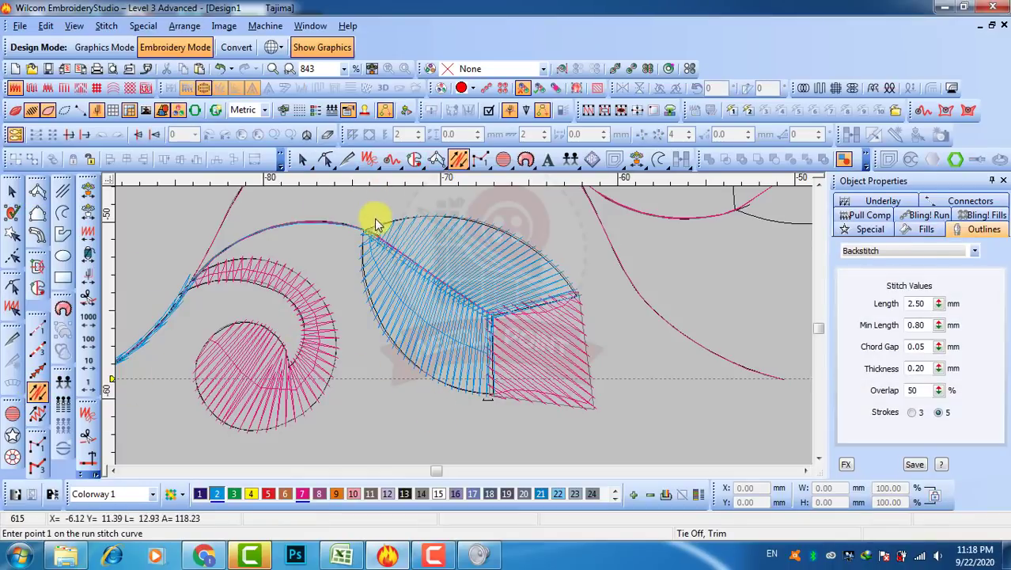
click(363, 230)
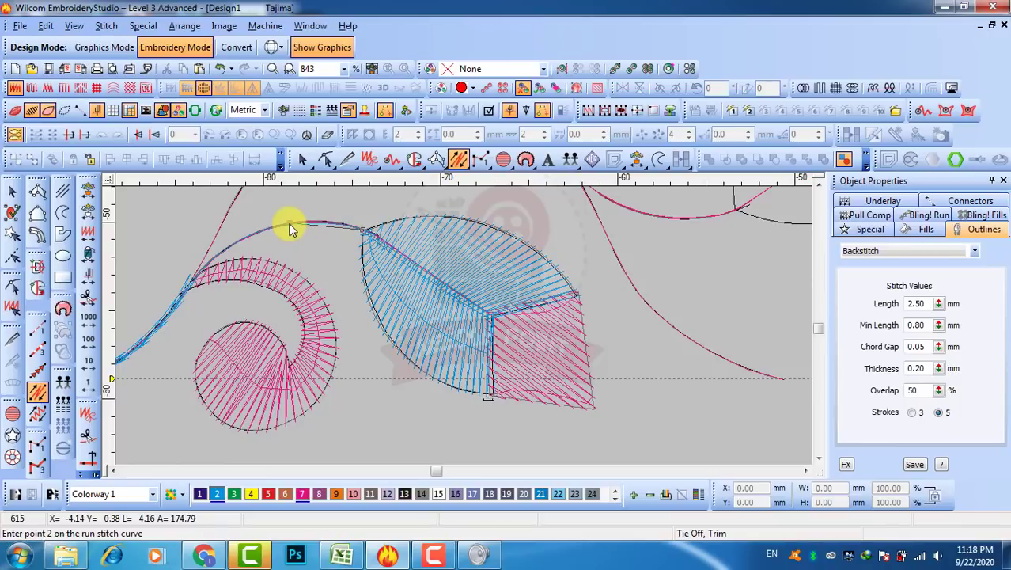
click(290, 224)
click(227, 249)
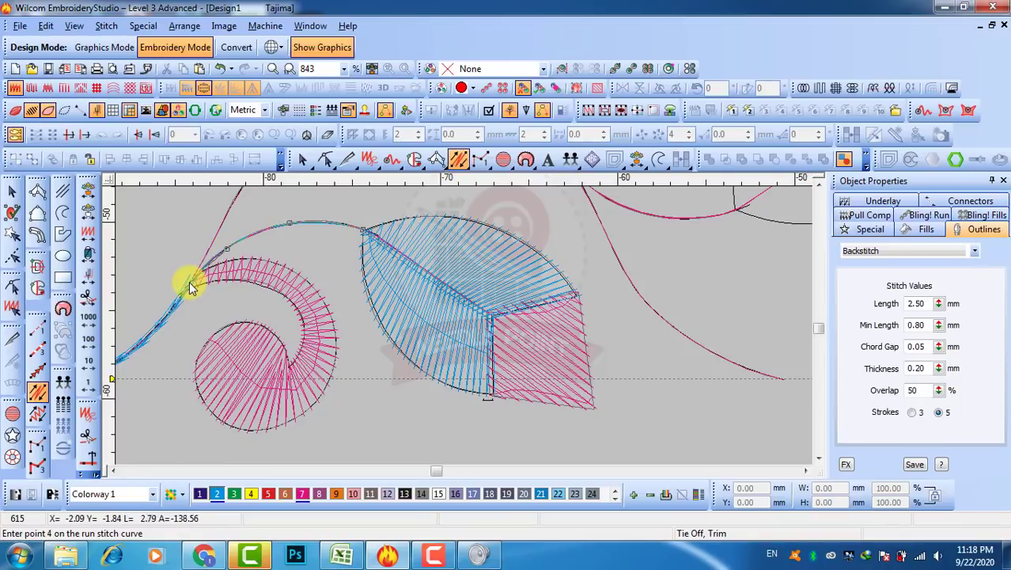
key(Return)
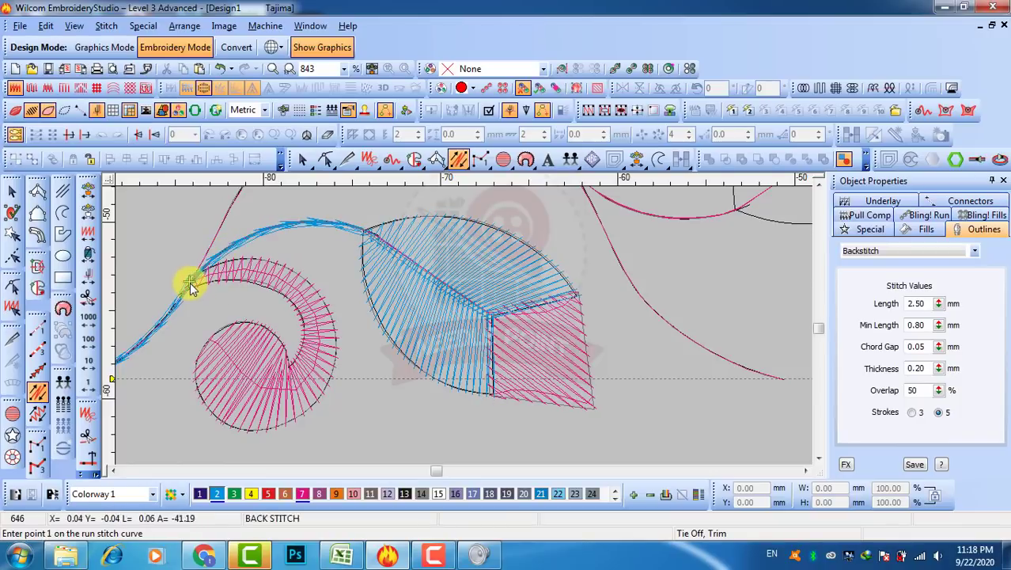
Digitize a blue 5-stroke Backstitch along the arched main stem from the lower spiral's fork to the fork at the next spiral.
click(190, 281)
click(333, 292)
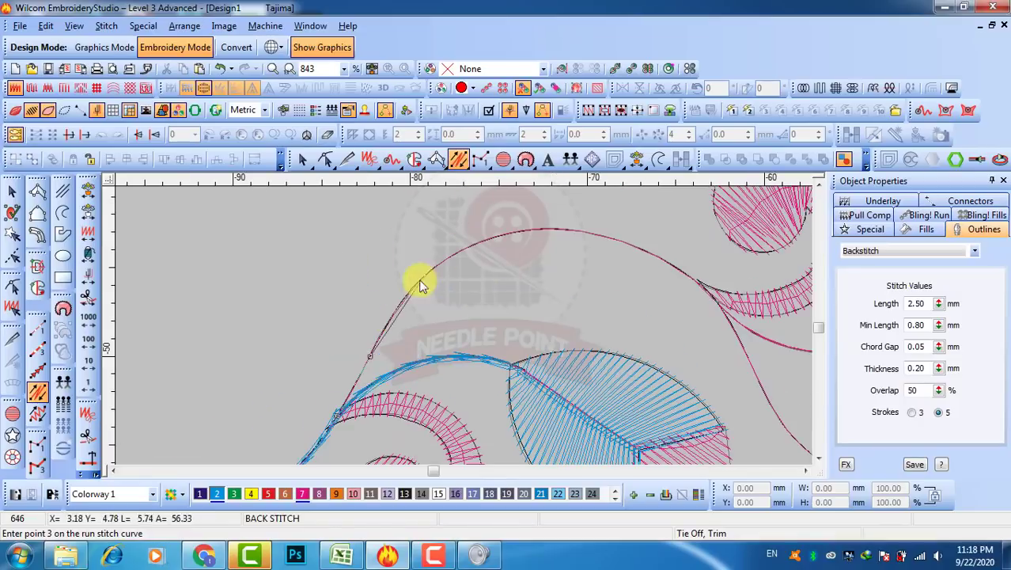
click(408, 292)
click(480, 242)
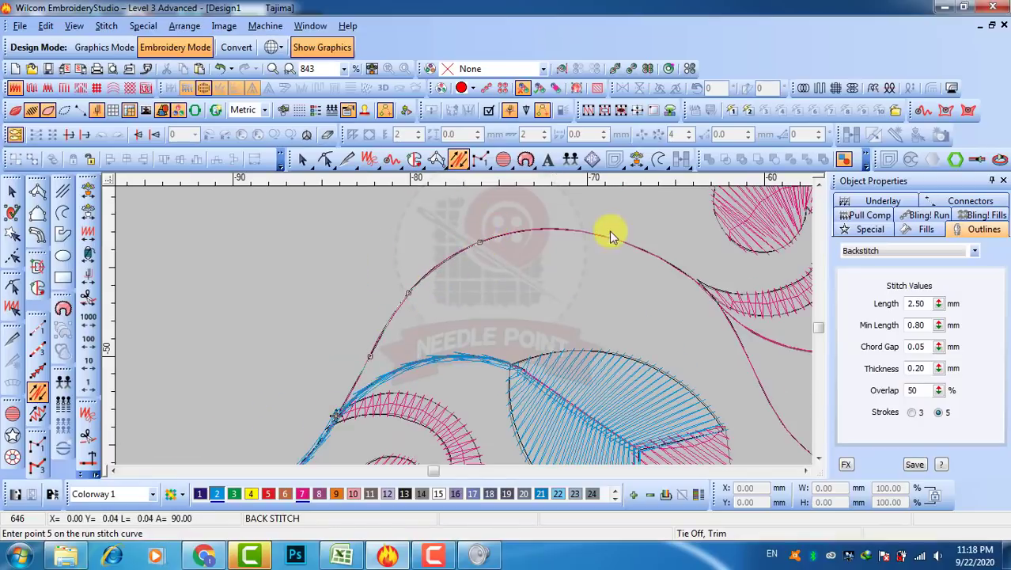
click(594, 234)
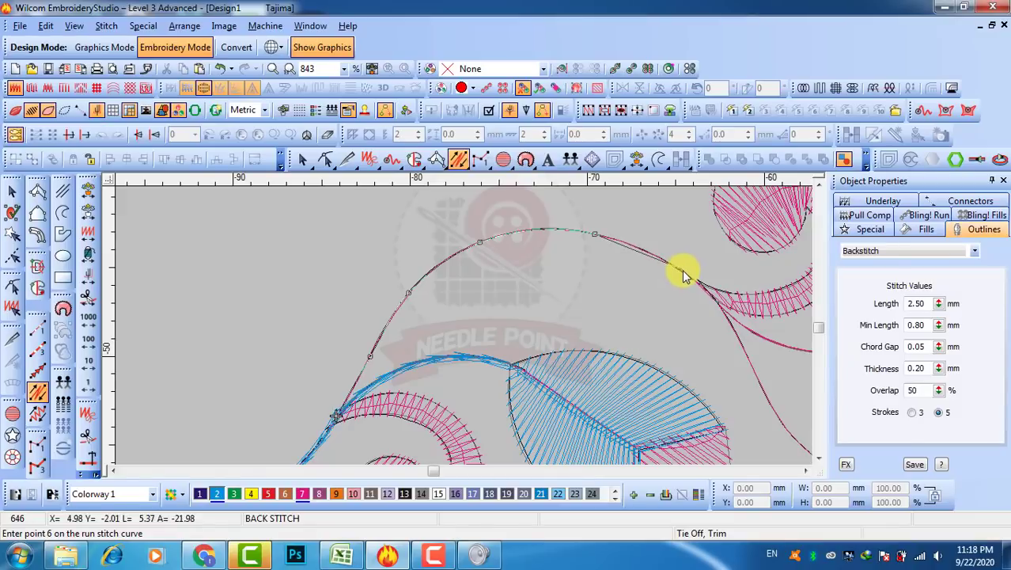
click(683, 270)
click(722, 309)
key(Return)
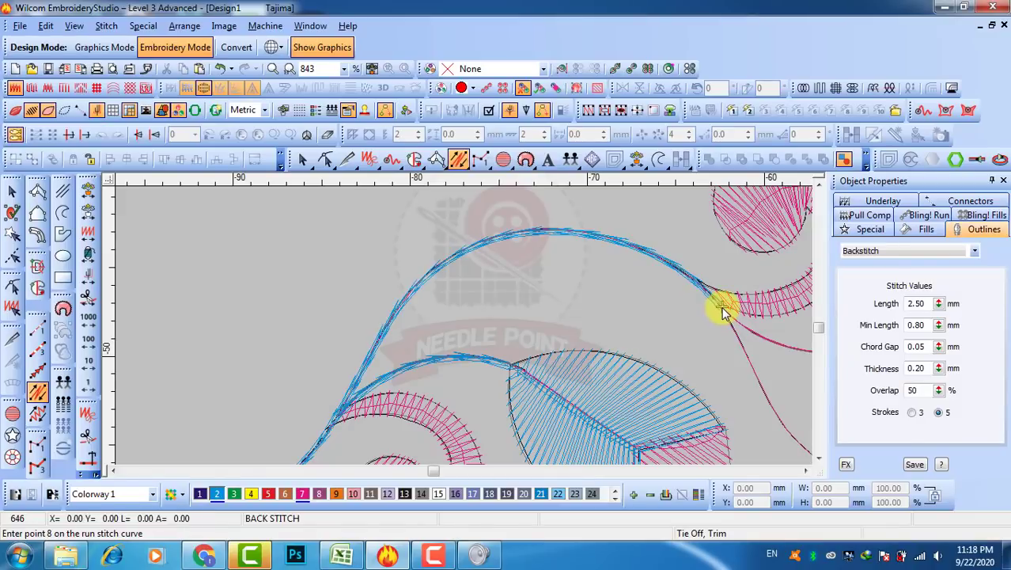
Digitize a blue Run line from the second spiral's fork along the branch to the base of the next leaf.
click(38, 328)
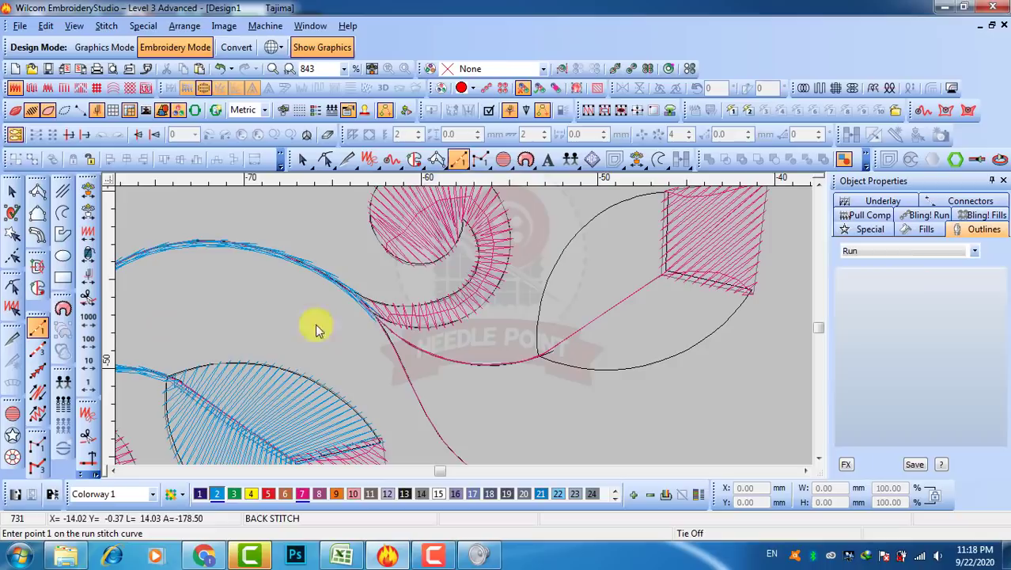
click(379, 321)
click(455, 361)
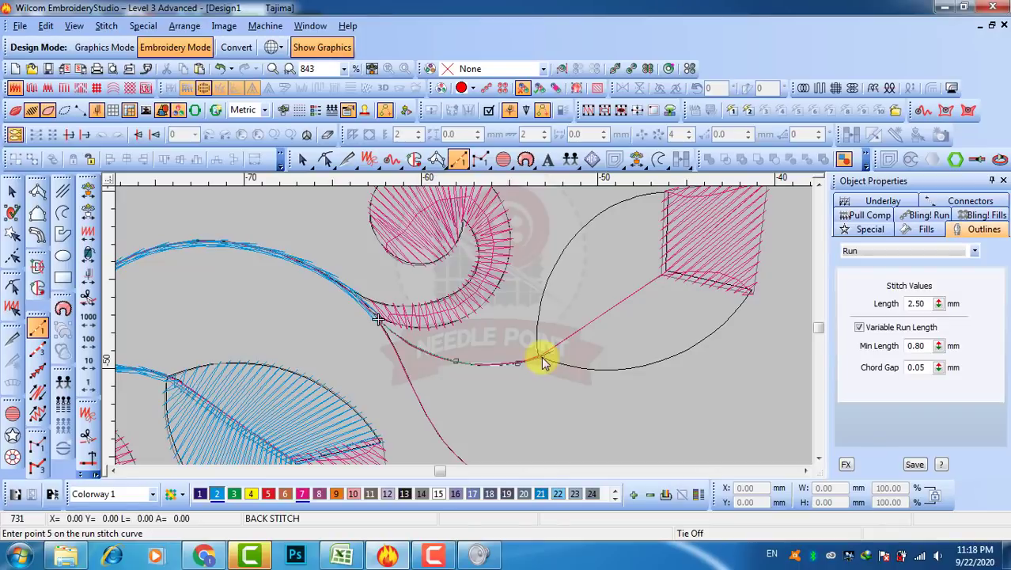
click(543, 361)
key(Return)
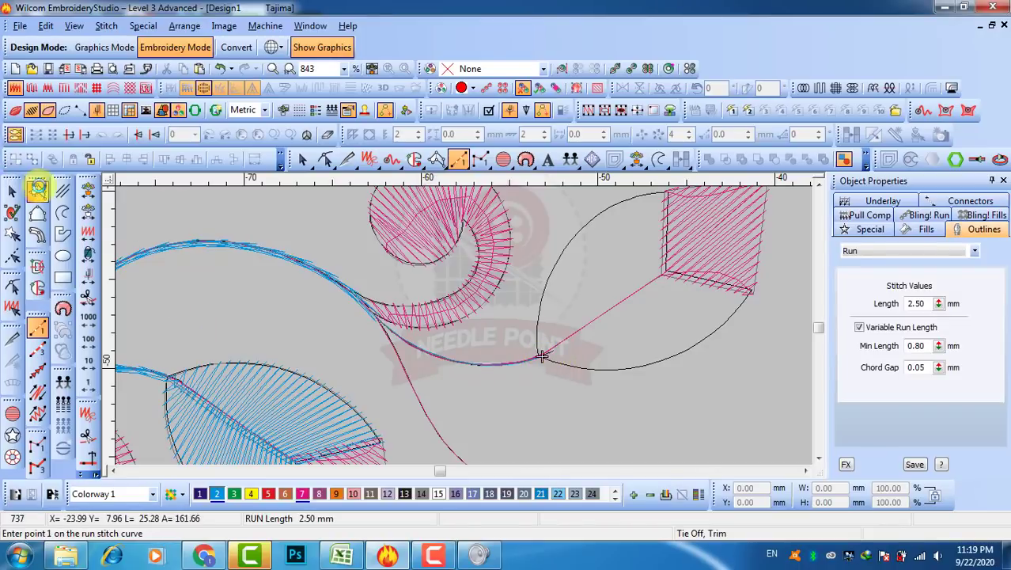
Fill the upper half of the second leaf with a blue Input A satin from its base to the magenta tip.
click(37, 189)
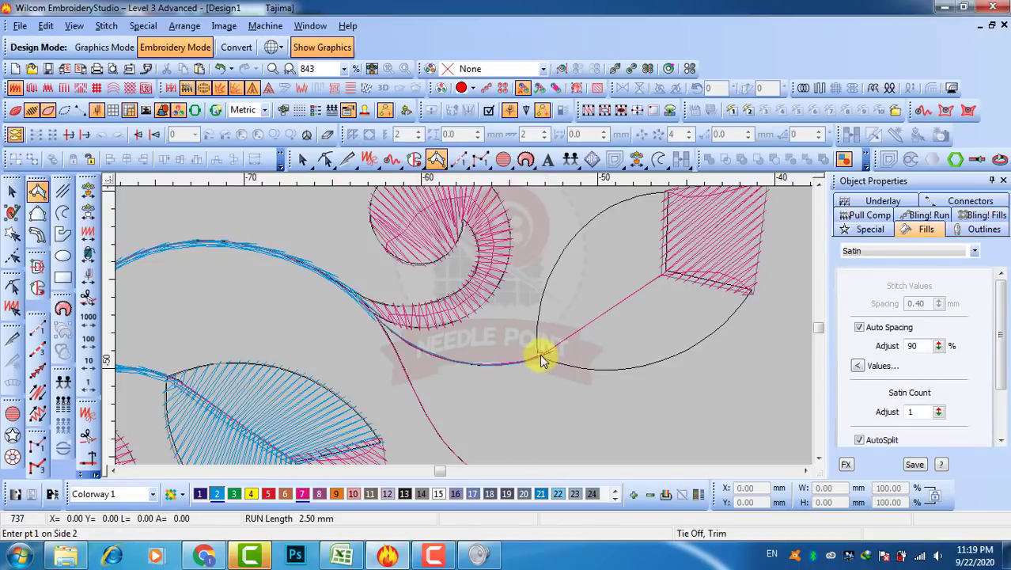
click(598, 321)
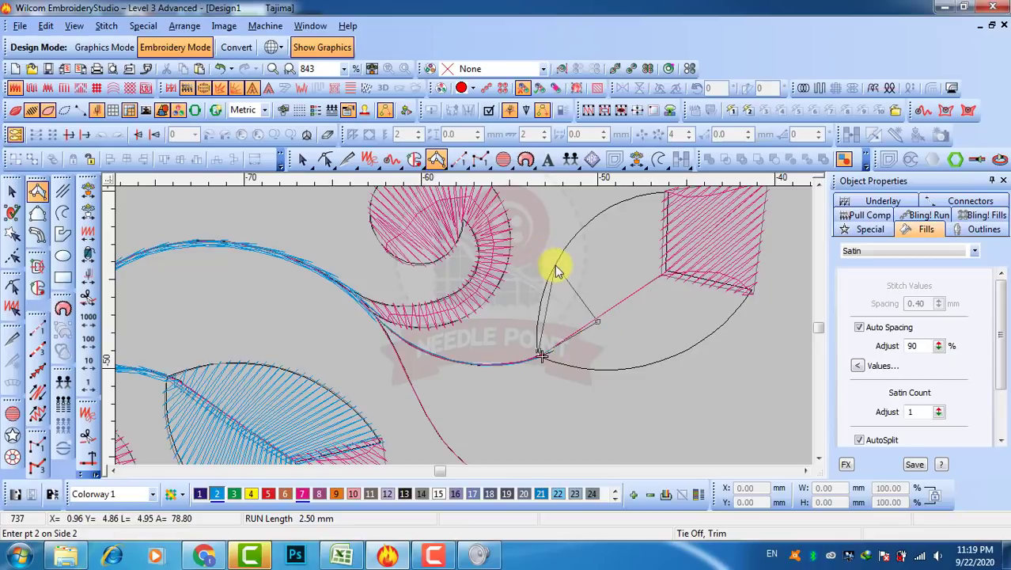
click(556, 265)
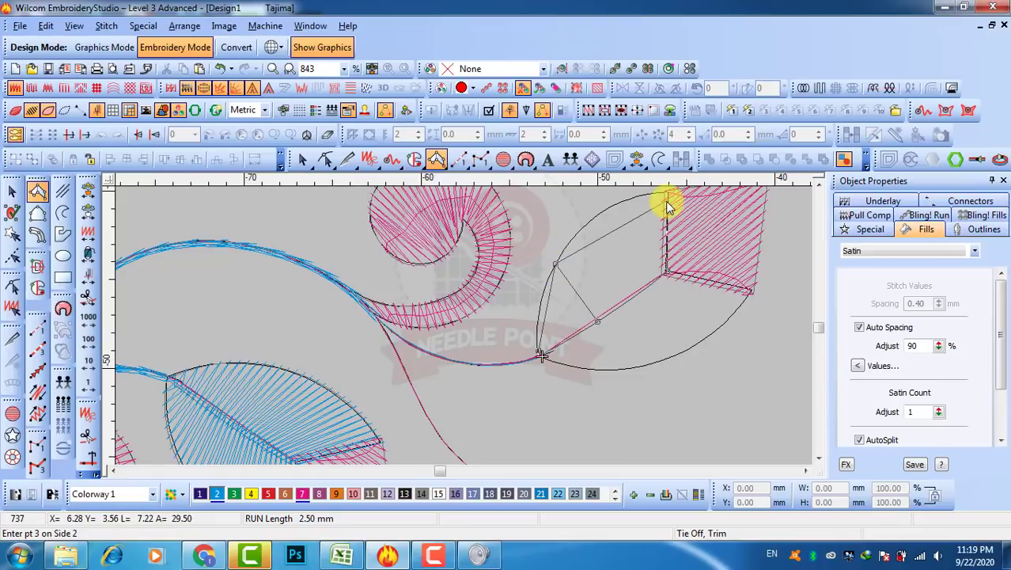
click(570, 261)
key(Return)
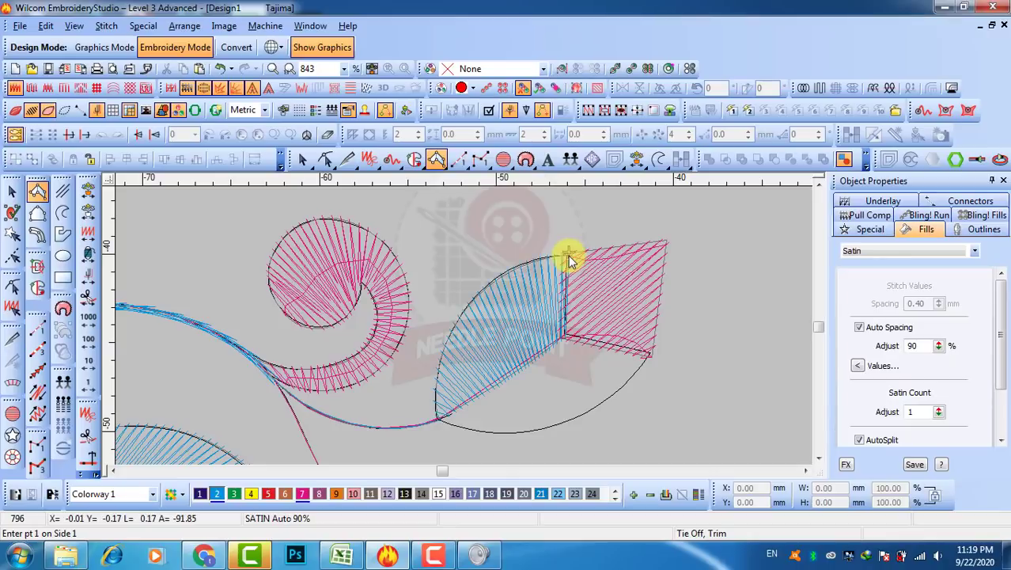
Fill the lower half of the second leaf with a blue Input A satin from its base to the magenta tip's lower corner.
click(442, 423)
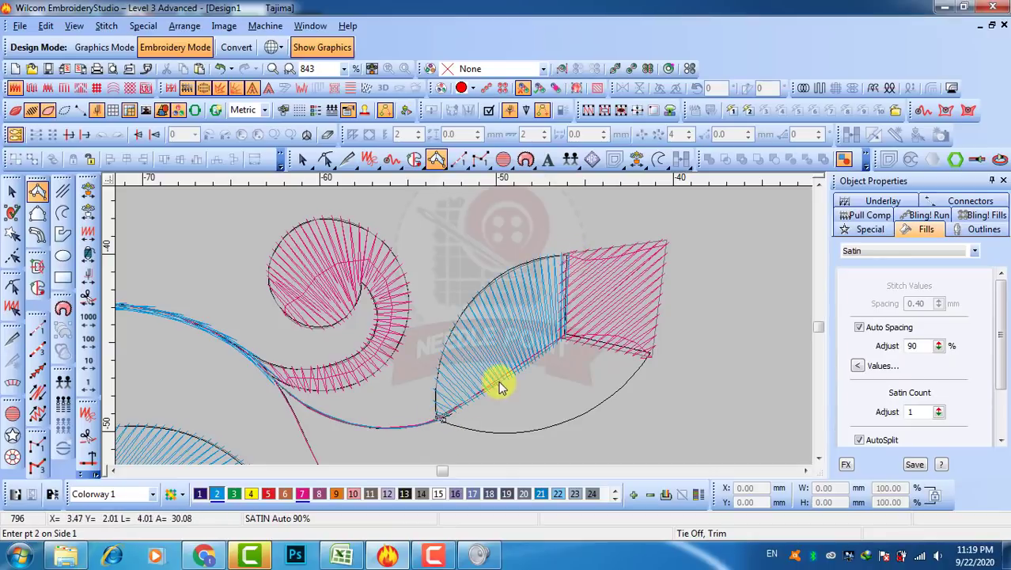
click(557, 429)
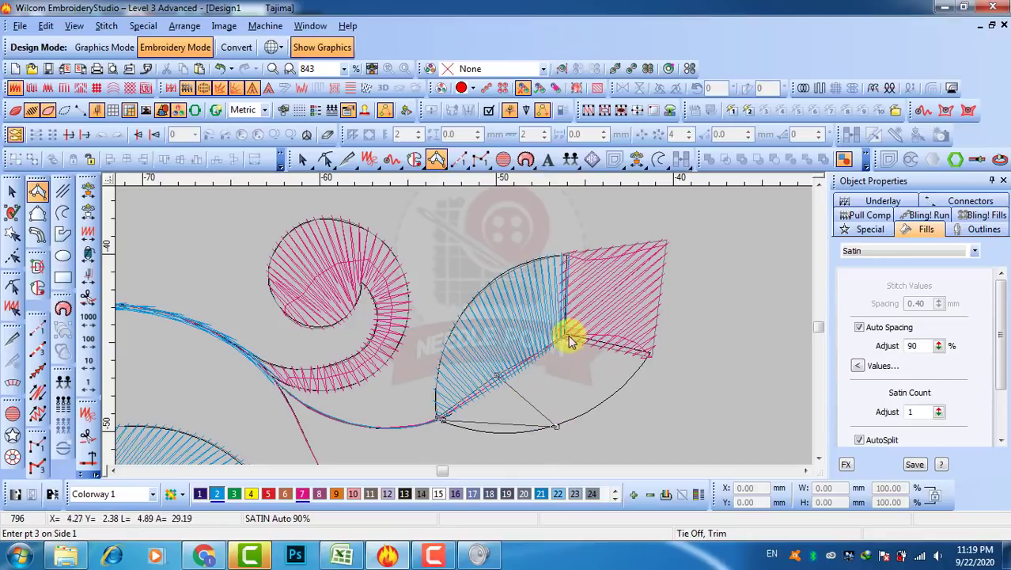
click(566, 340)
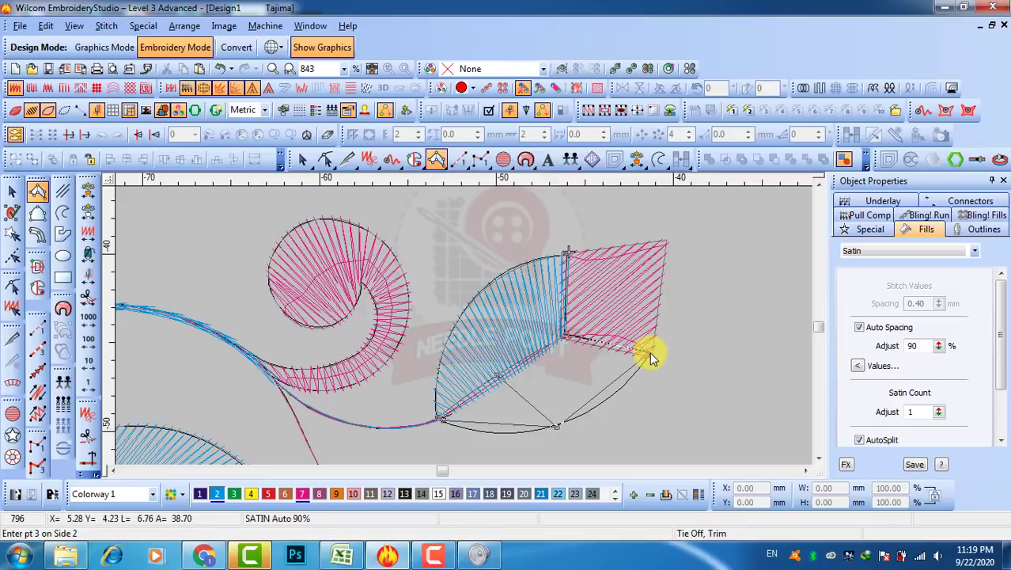
click(652, 351)
key(Return)
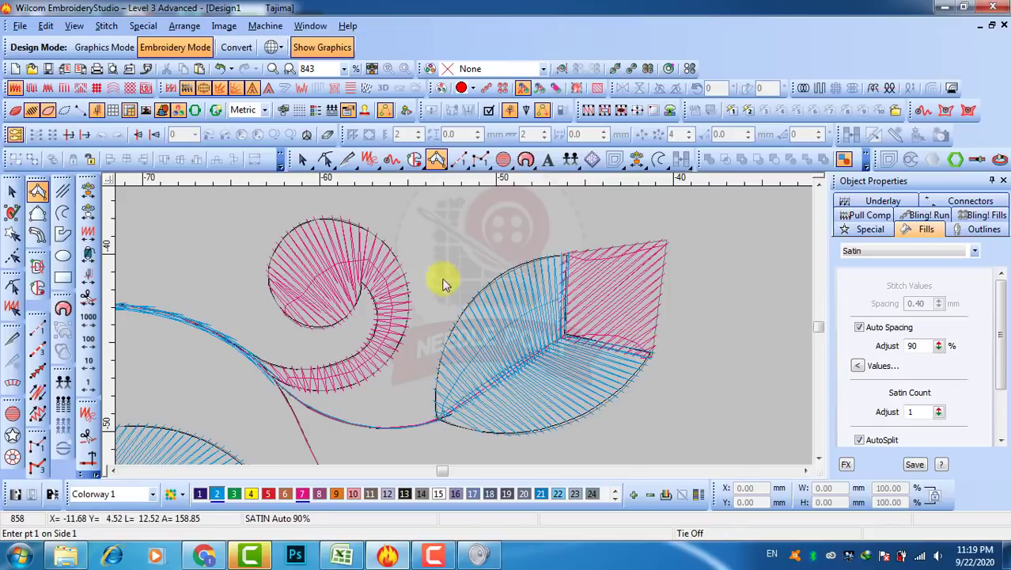
key(Escape)
Digitize a blue 5-stroke Backstitch from the second leaf's base back along the branch to the upper spiral's fork.
click(563, 358)
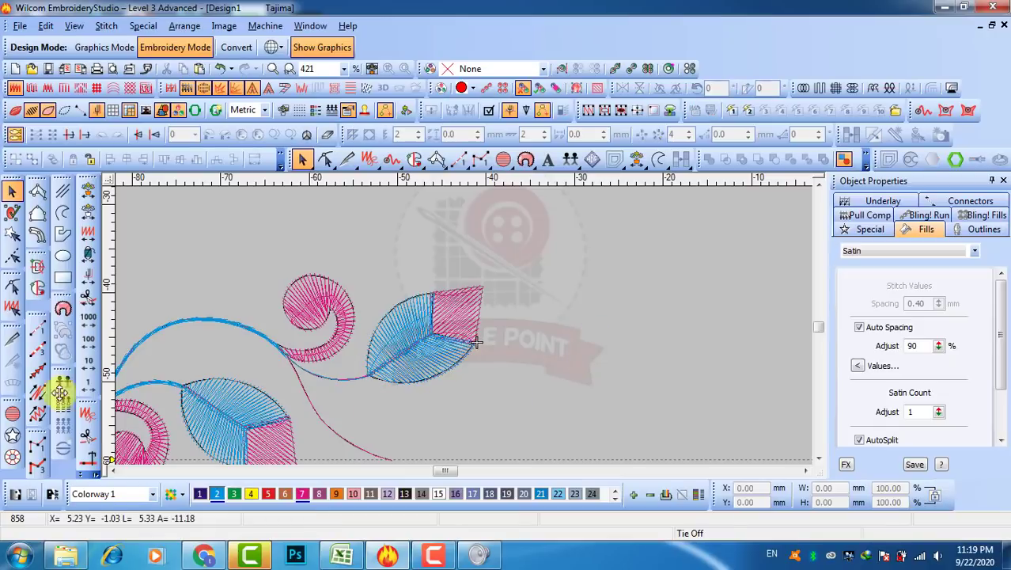
click(38, 392)
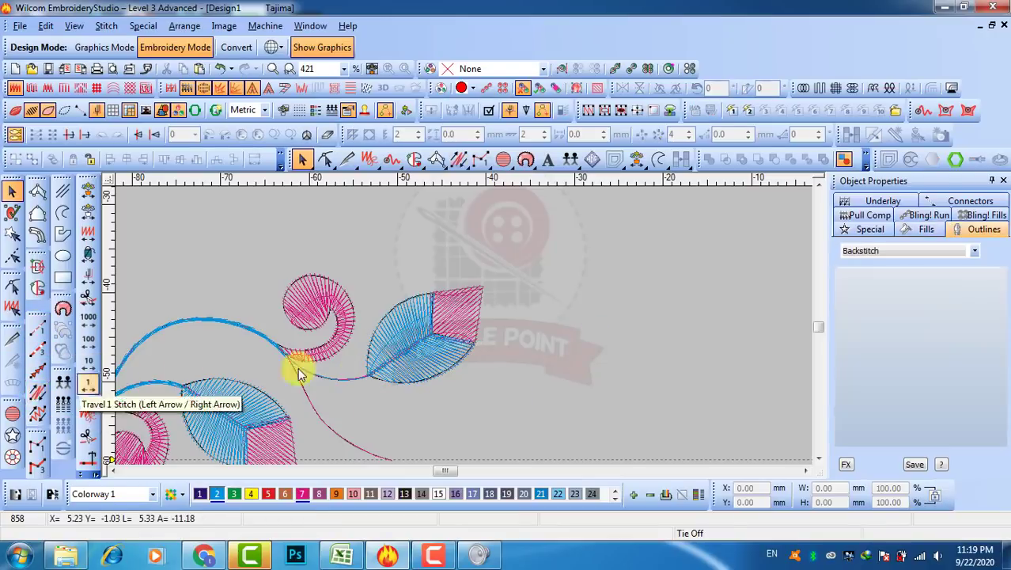
scroll(373, 377, up, 2)
click(457, 335)
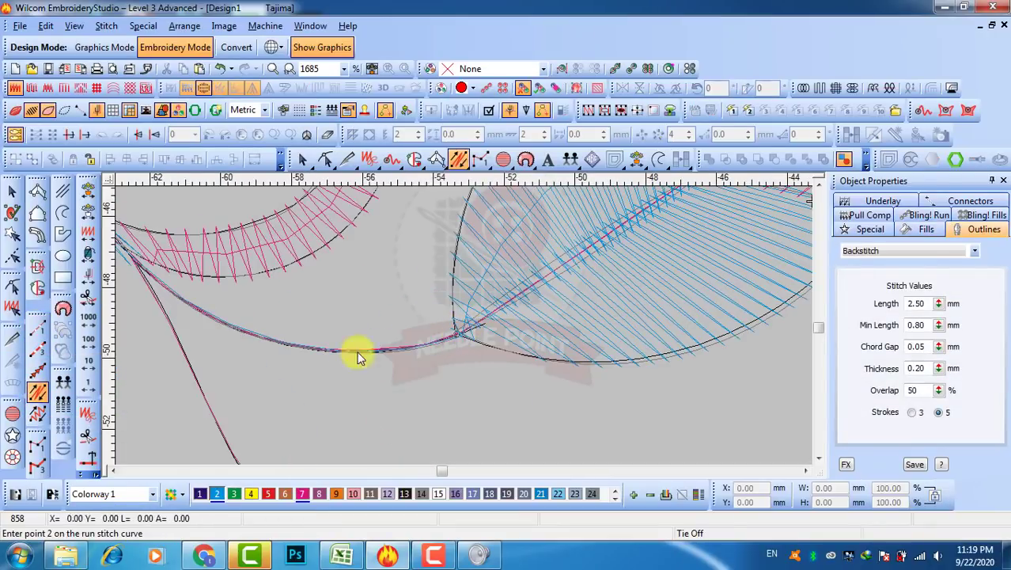
click(307, 350)
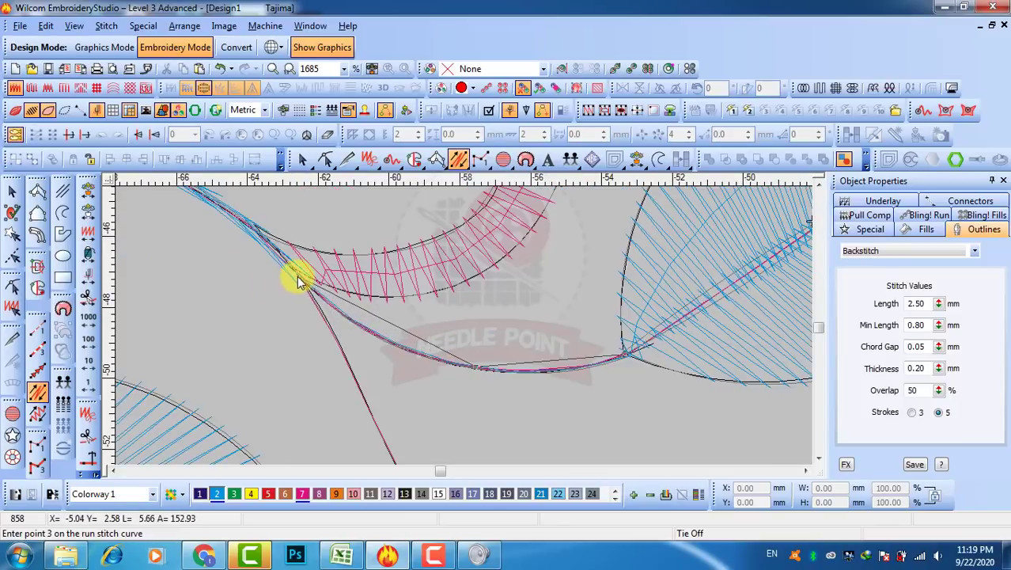
click(298, 277)
key(Return)
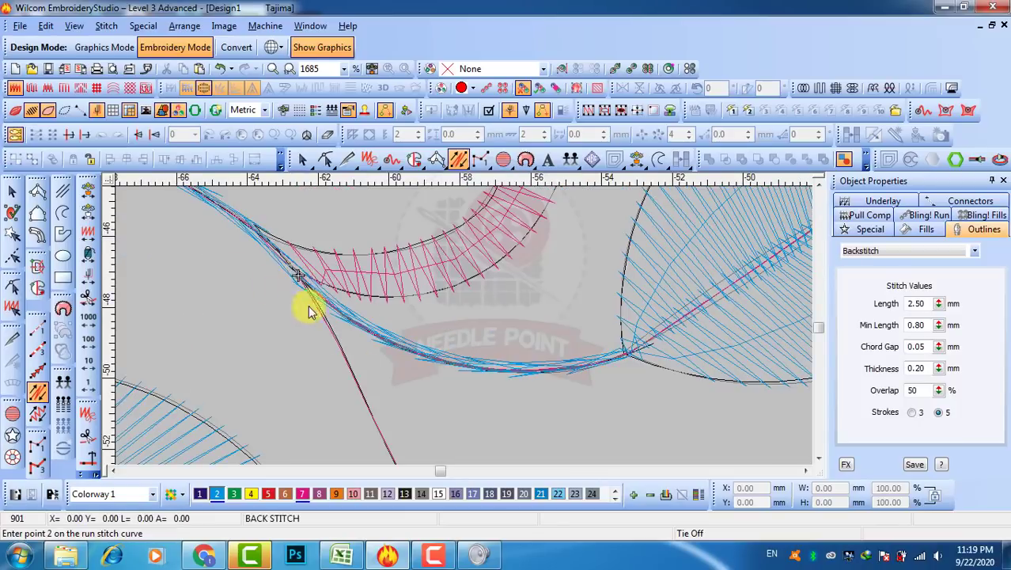
Continue the blue 5-stroke Backstitch from the upper spiral's fork down the descending stem to its end on the horizontal guide.
click(374, 425)
click(434, 406)
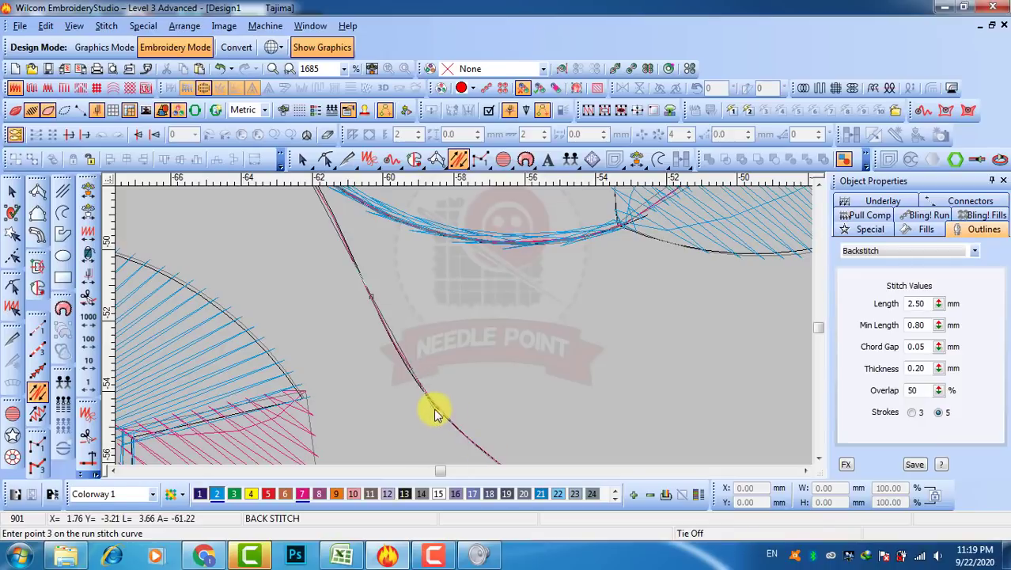
click(477, 375)
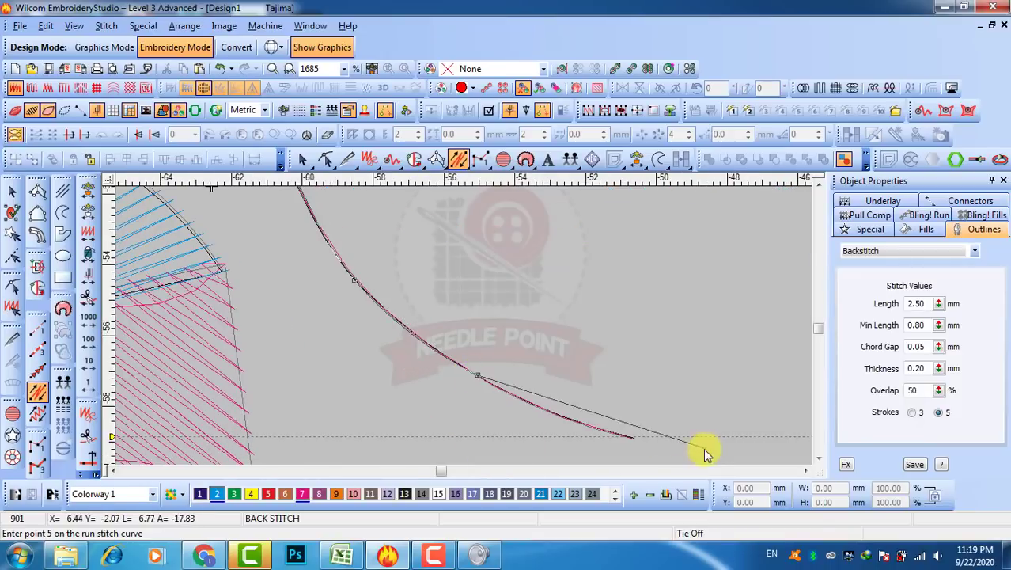
click(632, 440)
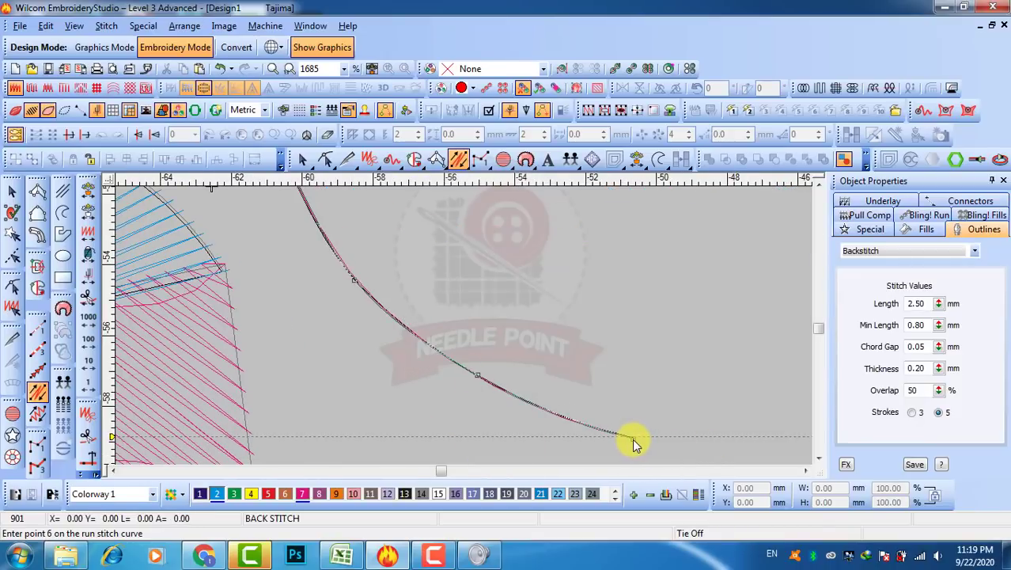
key(Return)
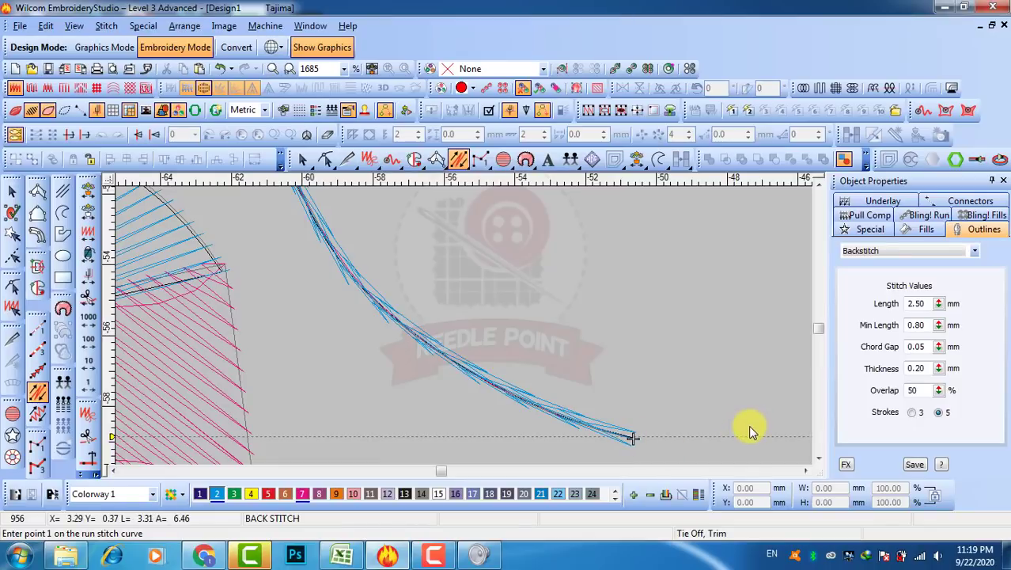
Examine the vine in realistic stitch preview, including the stem fork near the upper spiral, with the outline graphics hidden.
scroll(336, 431, down, 2)
key(t)
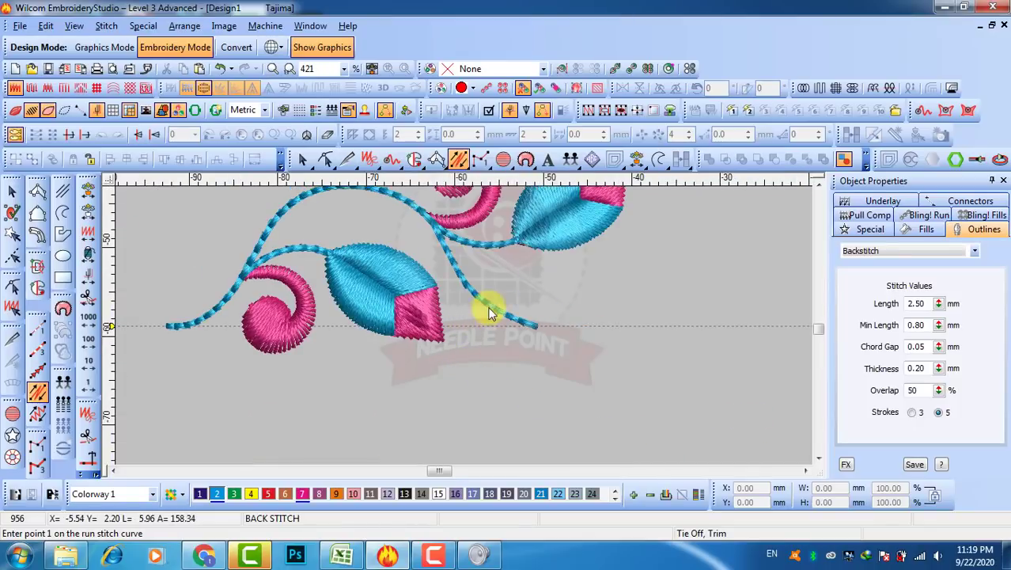
scroll(491, 301, down, 2)
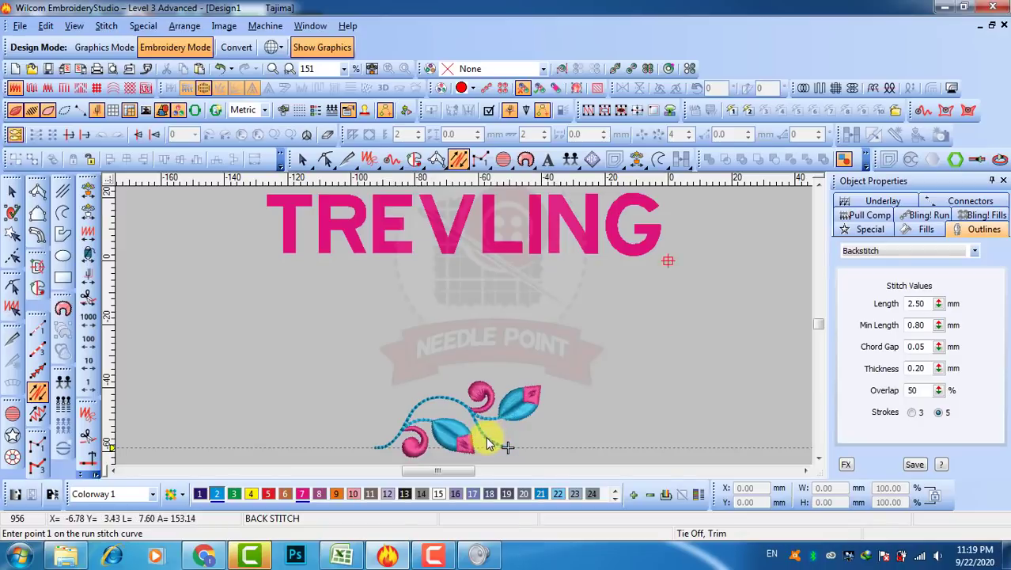
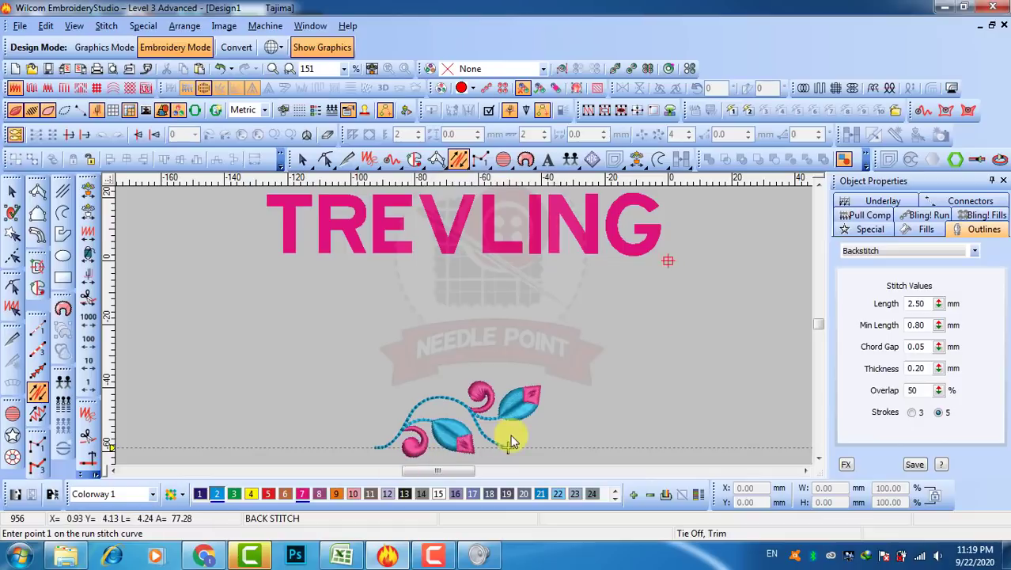
key(z)
key(z)
key(z)
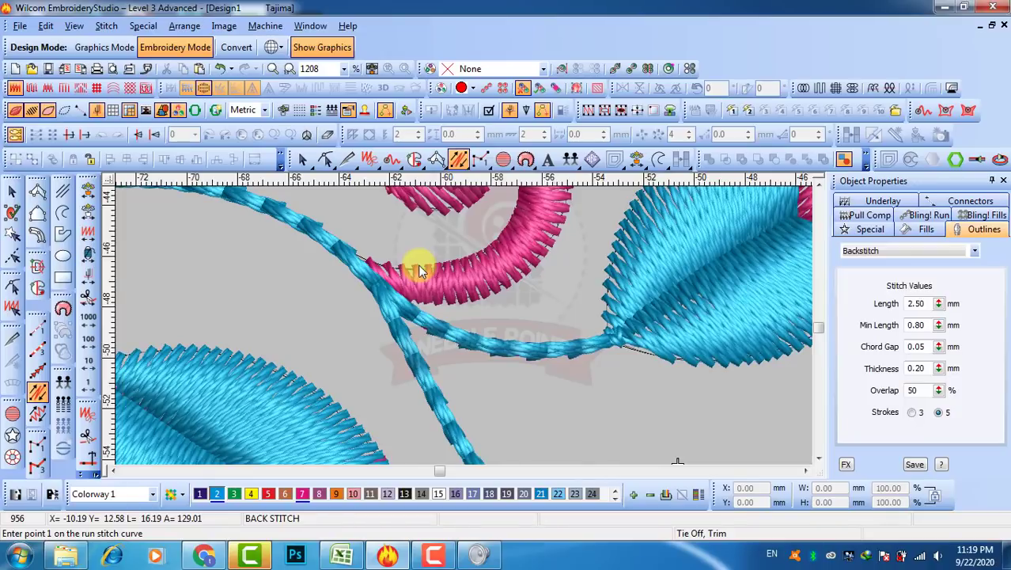
key(d)
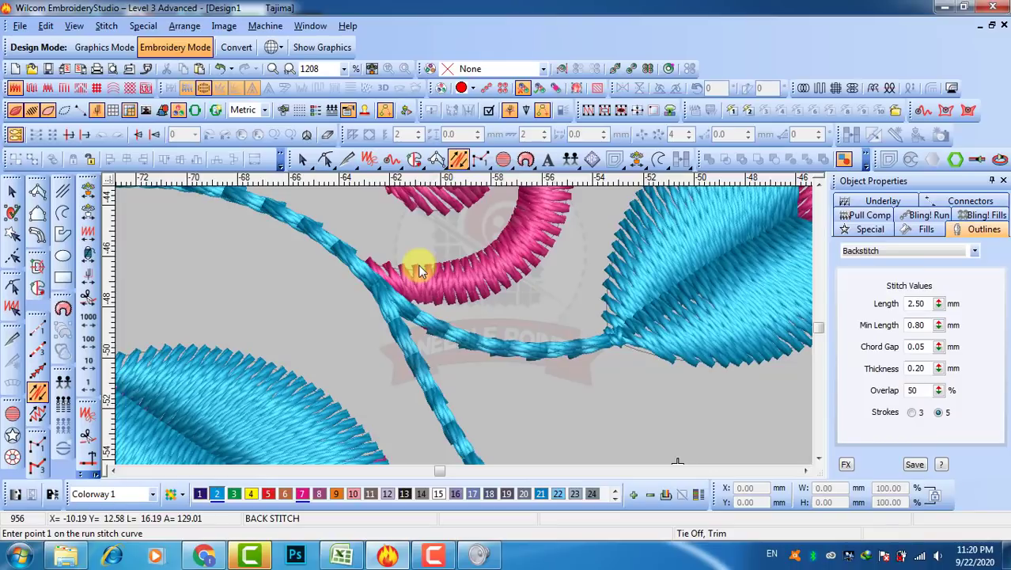
key(0)
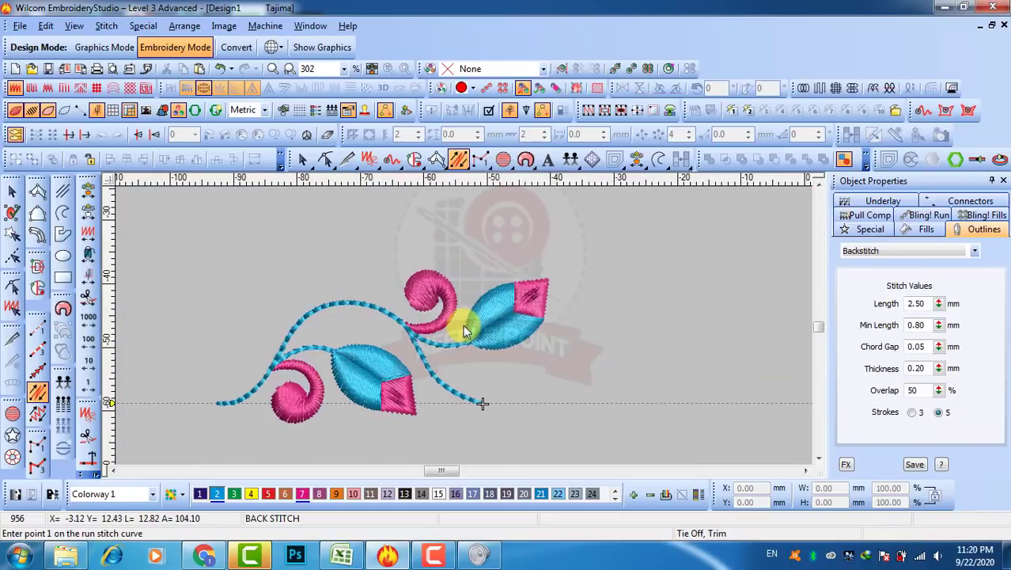
Select the whole embroidered vine and move it about 30 mm straight down, clear of the original outline drawing.
click(12, 191)
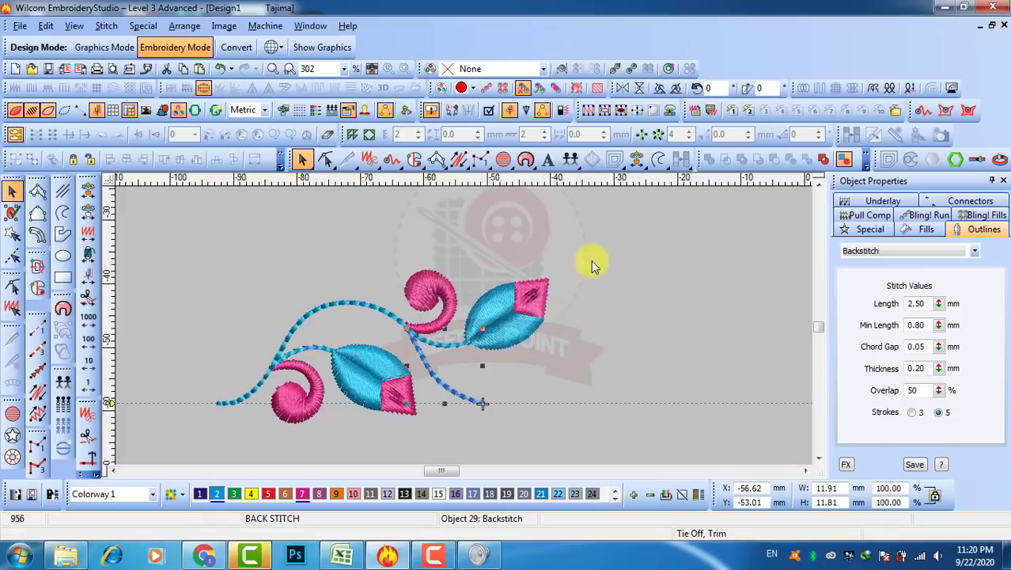
click(554, 262)
drag(235, 403, 203, 442)
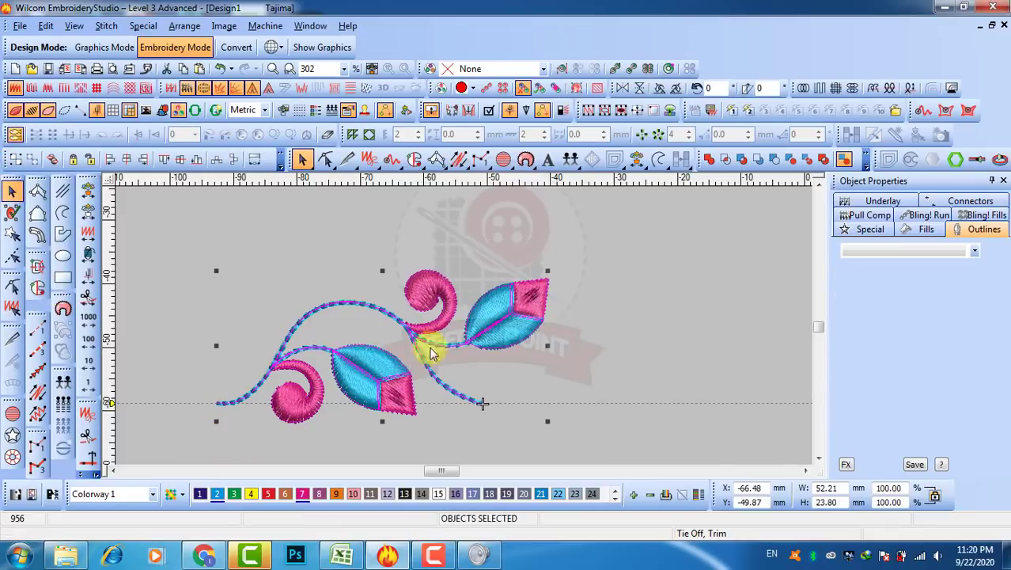
scroll(437, 340, down, 1)
drag(429, 343, 429, 437)
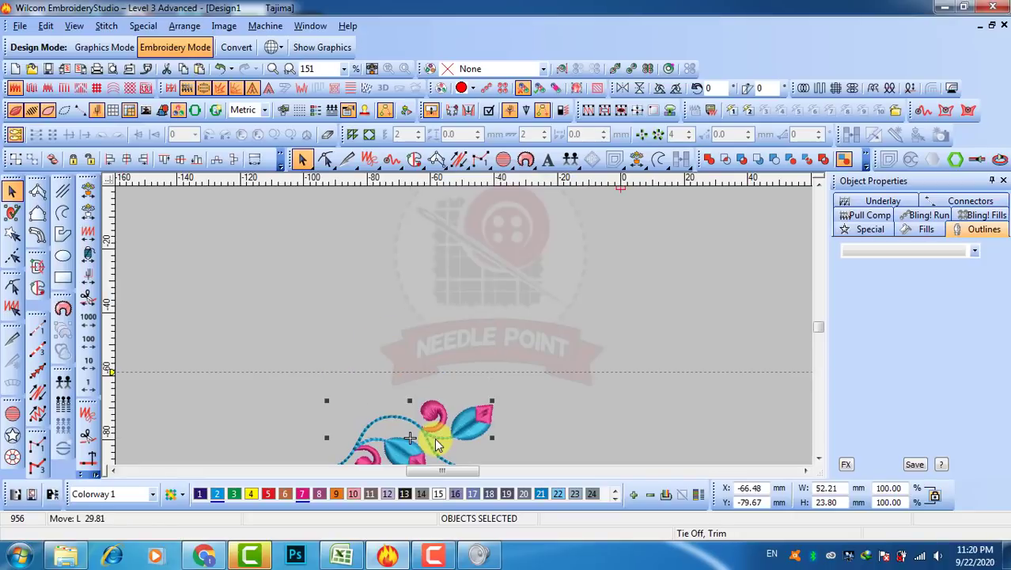
Show the graphics again and delete the original outline drawing above the embroidered vine.
click(468, 372)
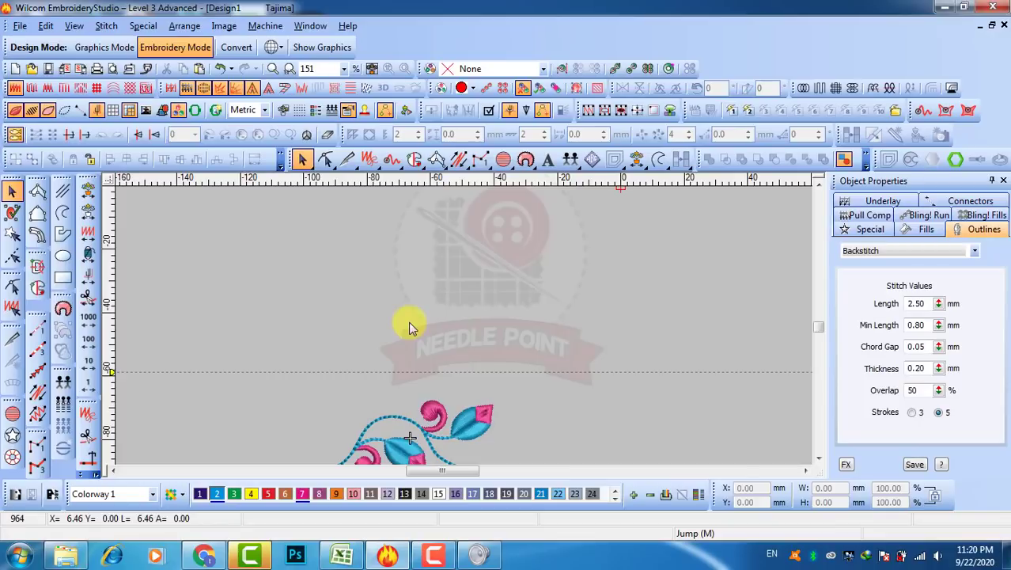
key(shift+d)
drag(525, 288, 309, 389)
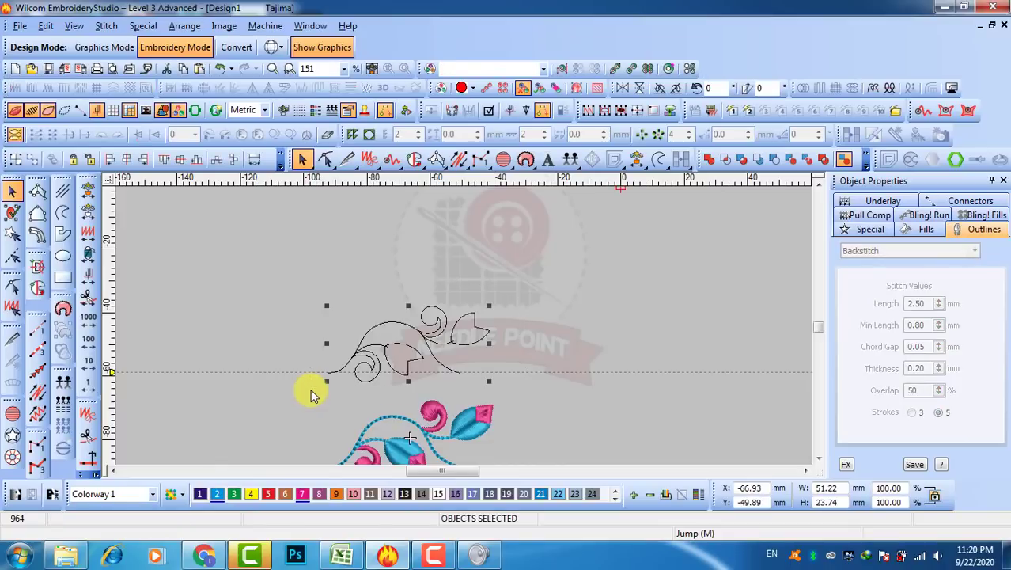
key(Delete)
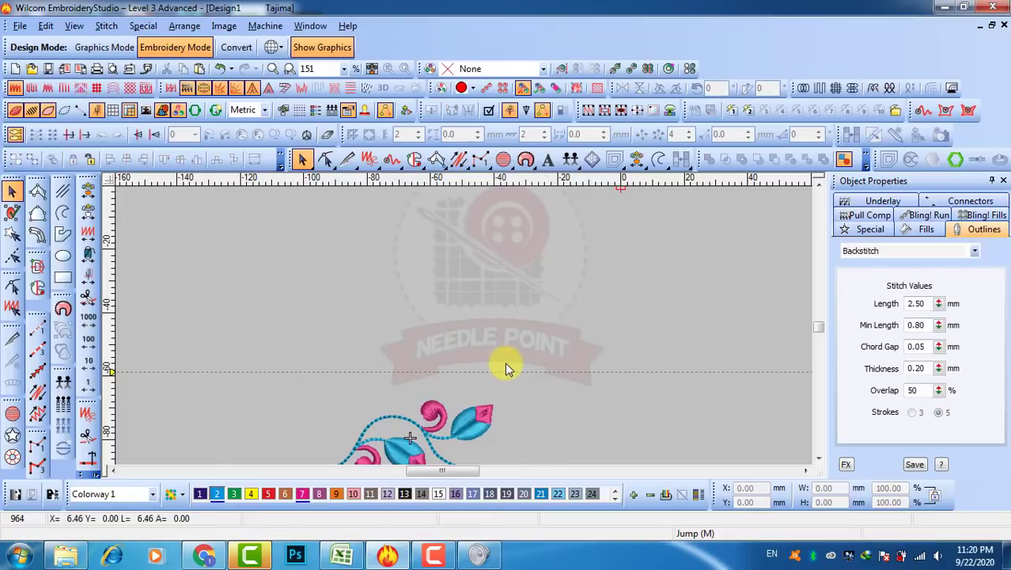
Move the embroidered vine back up and nudge it so its stem ends sit on the horizontal guide.
drag(518, 321, 516, 208)
key(Down)
key(Down)
key(Down)
key(Down)
key(Down)
key(Down)
key(Down)
key(Down)
key(Down)
key(Down)
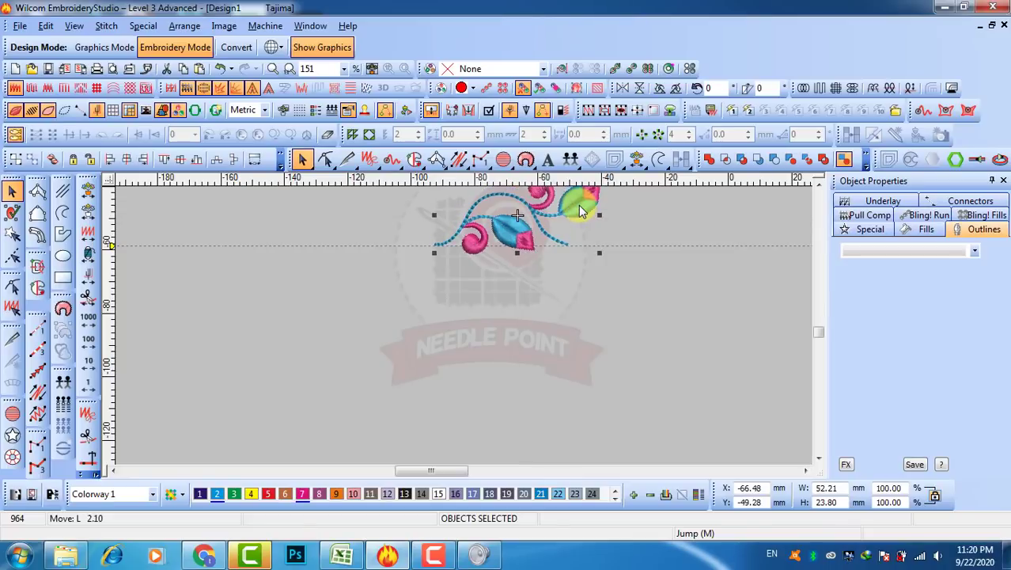
click(543, 281)
Review the finished vine below the TREVLING lettering and check the magenta tip fill of the upper leaf.
scroll(511, 226, down, 1)
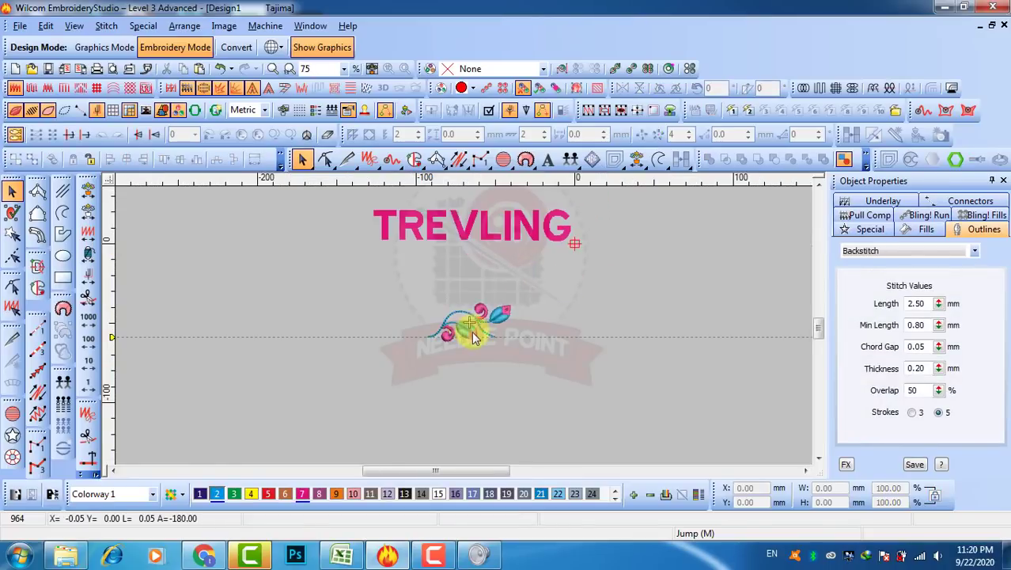
scroll(474, 332, up, 2)
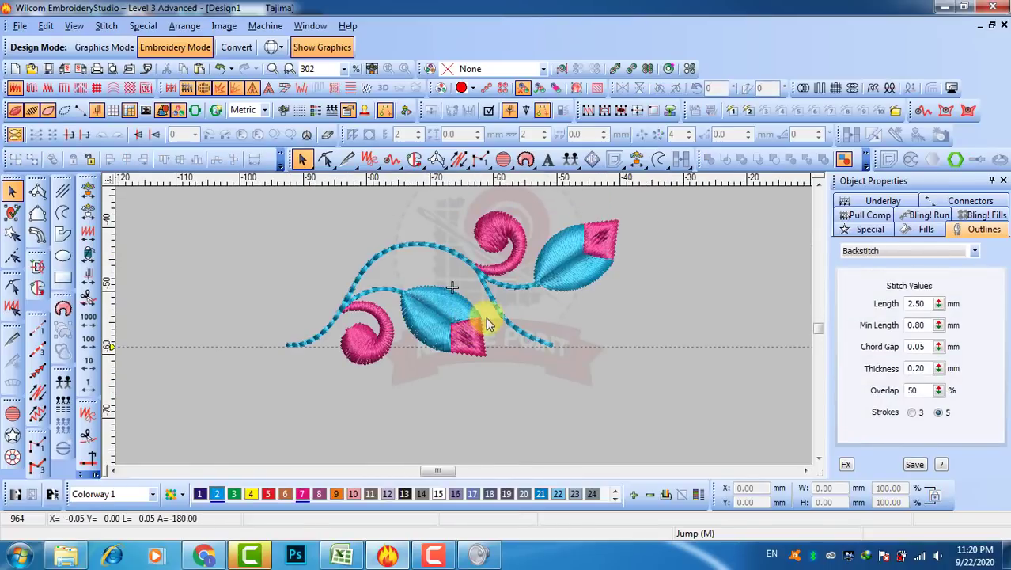
click(603, 239)
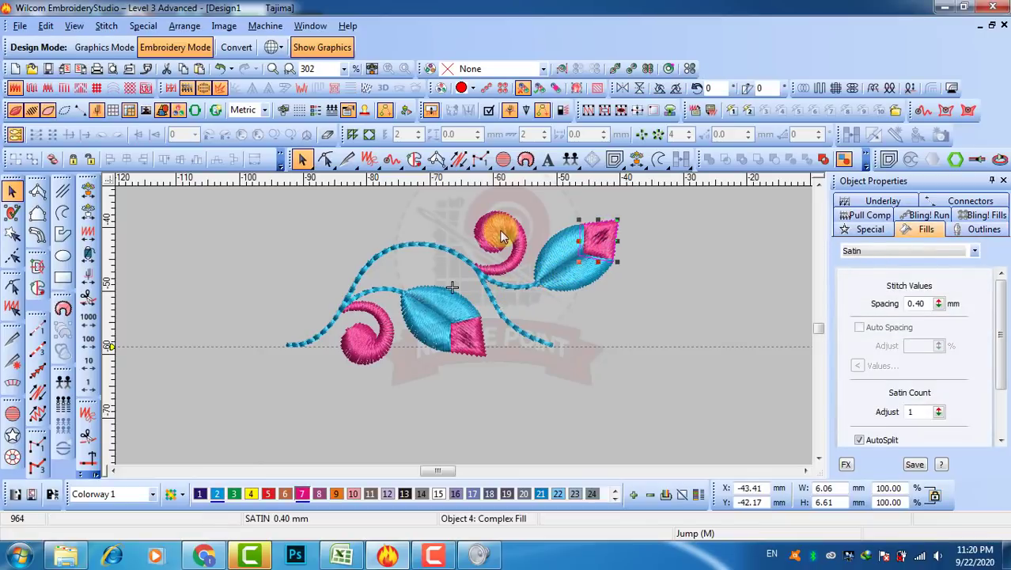
click(598, 330)
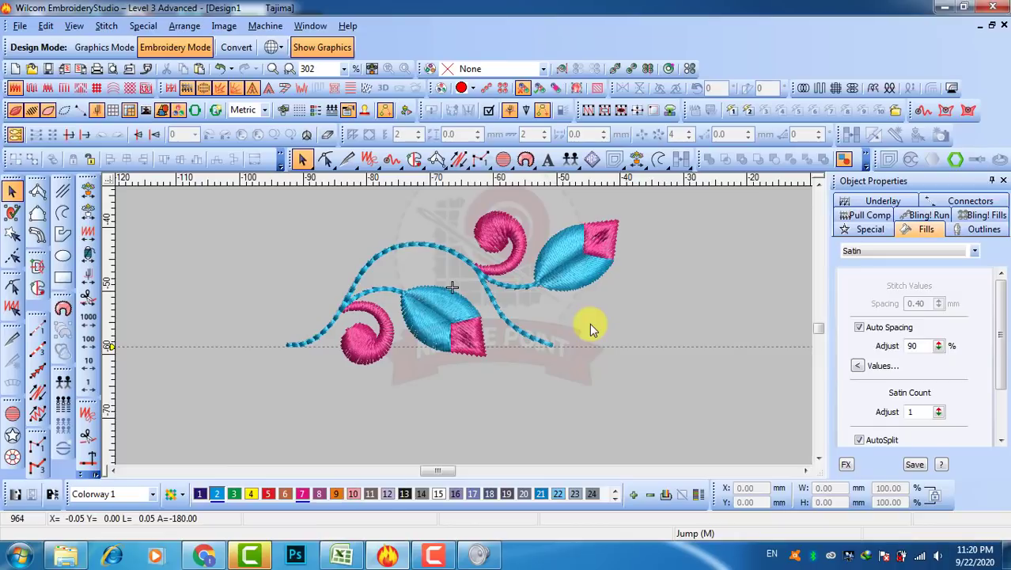
Switch to the plain stitch view and travel through the vine by color to check its sewing sequence.
key(t)
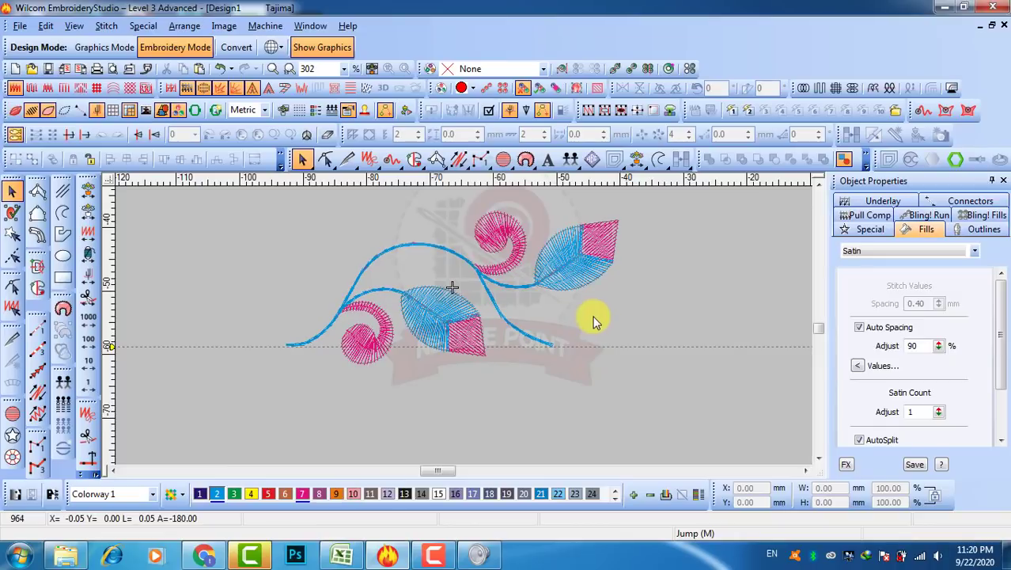
click(89, 257)
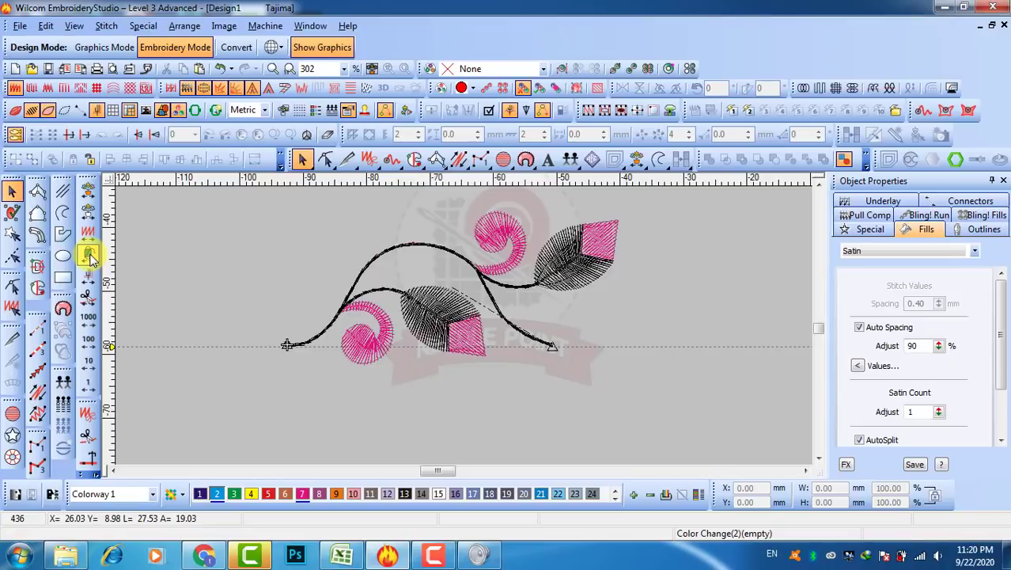
click(89, 256)
click(89, 256)
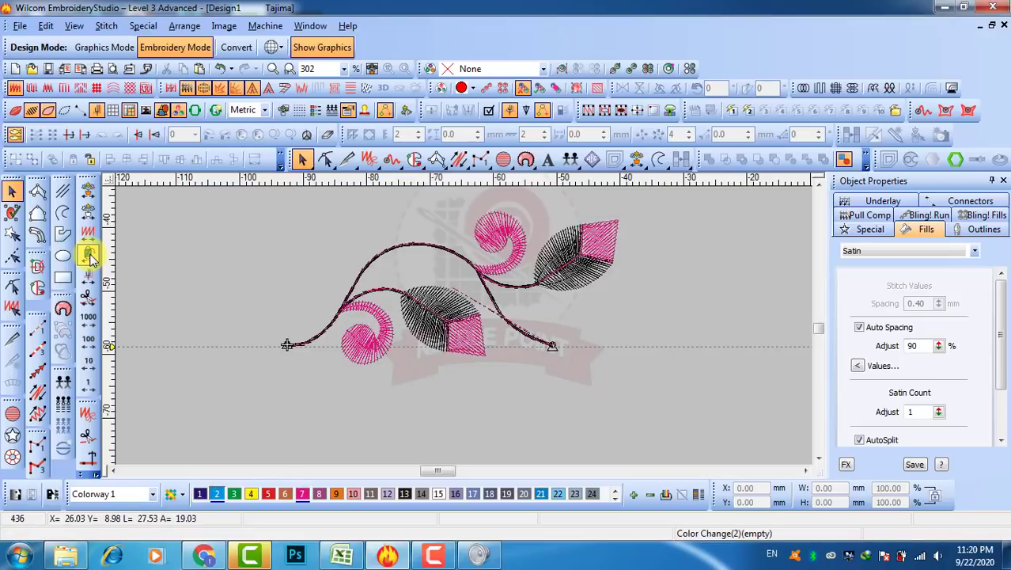
click(89, 257)
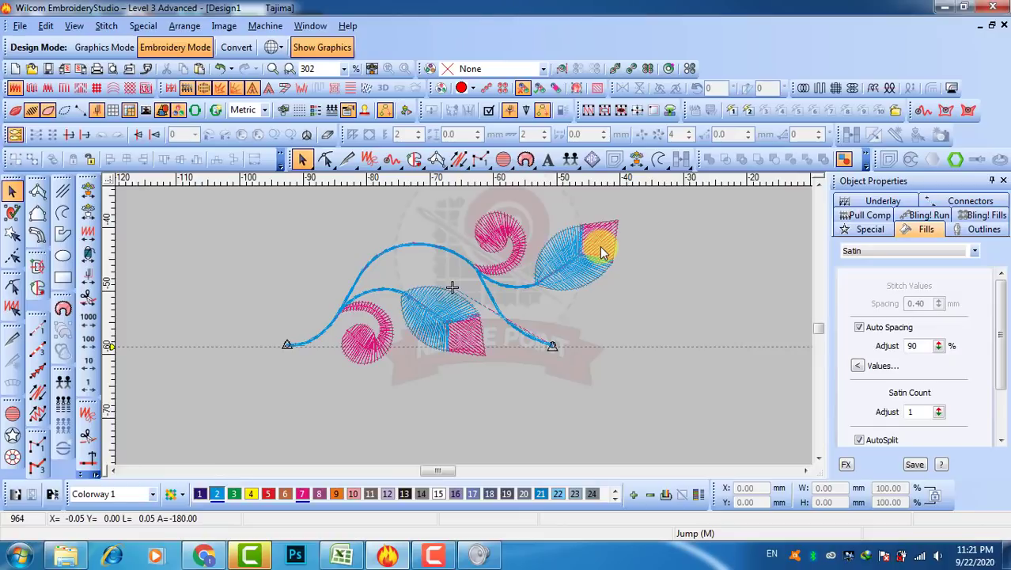
Select all magenta objects of the vine by thread color, check which parts are included, and clear the selection.
click(46, 26)
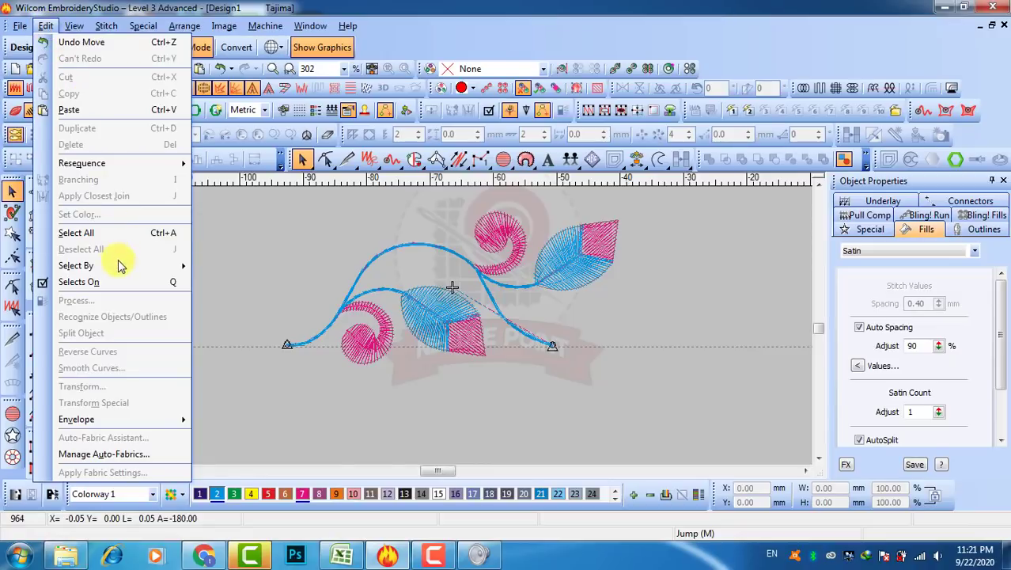
mouse_move(123, 266)
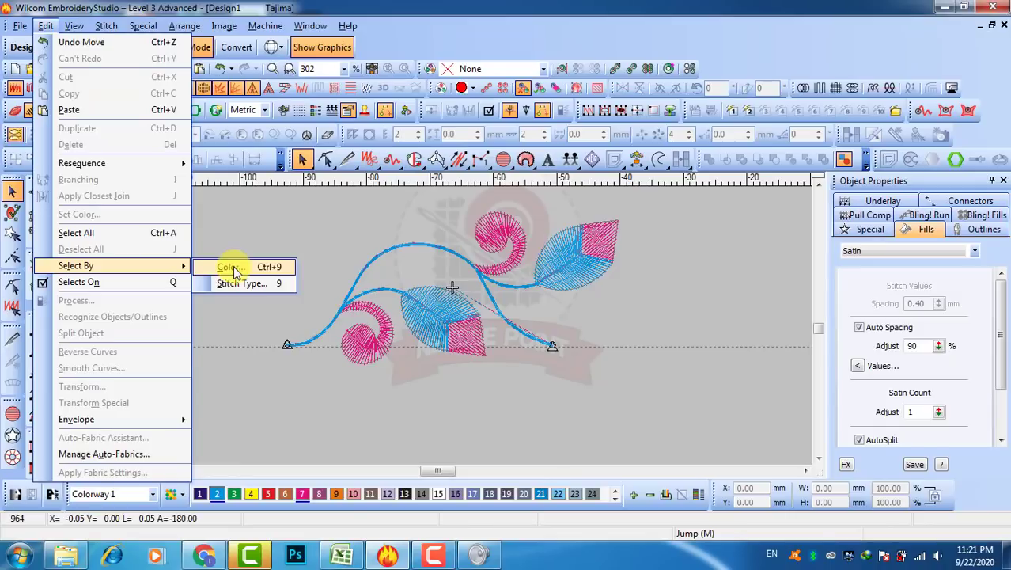
click(323, 238)
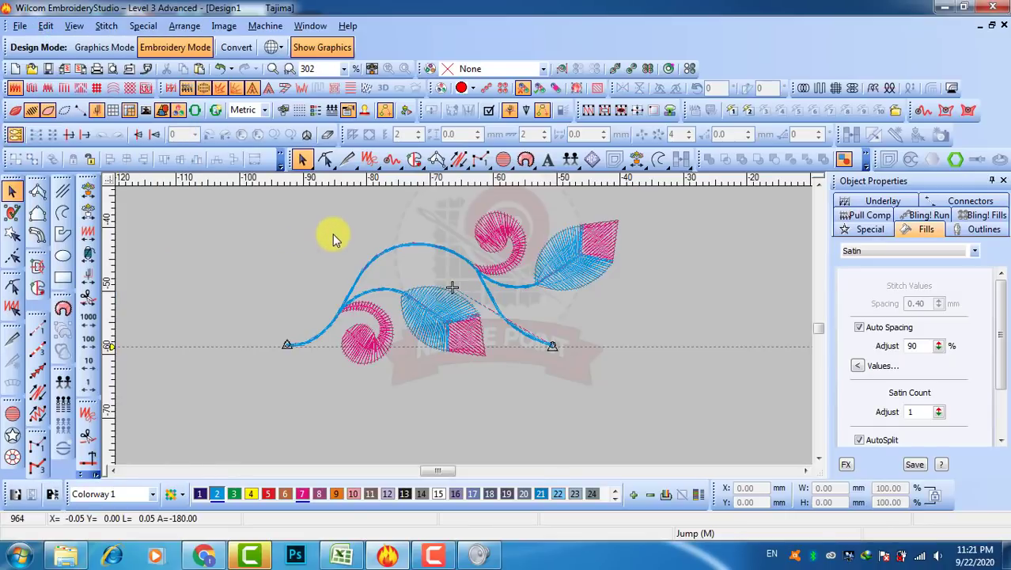
click(46, 25)
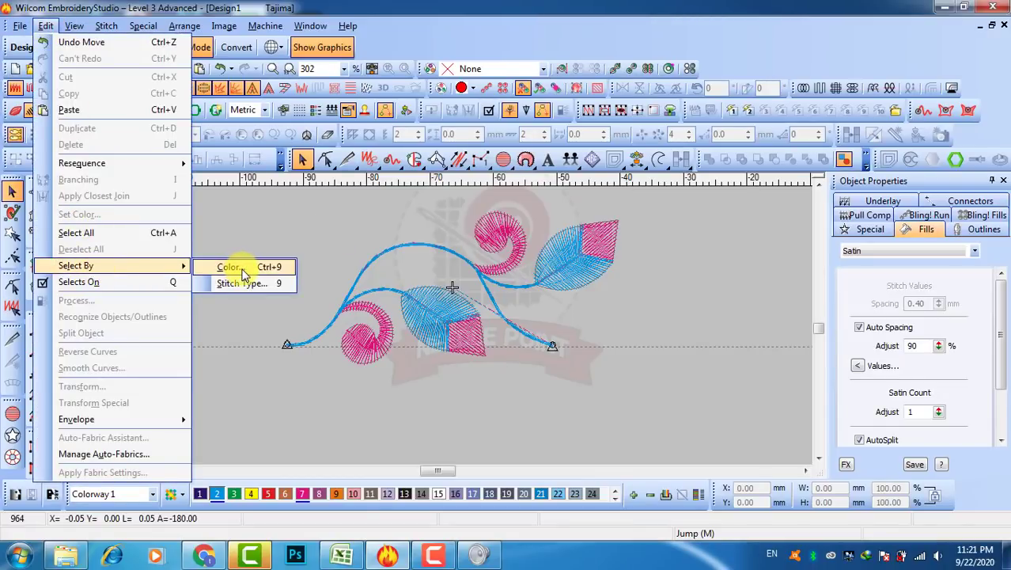
click(229, 268)
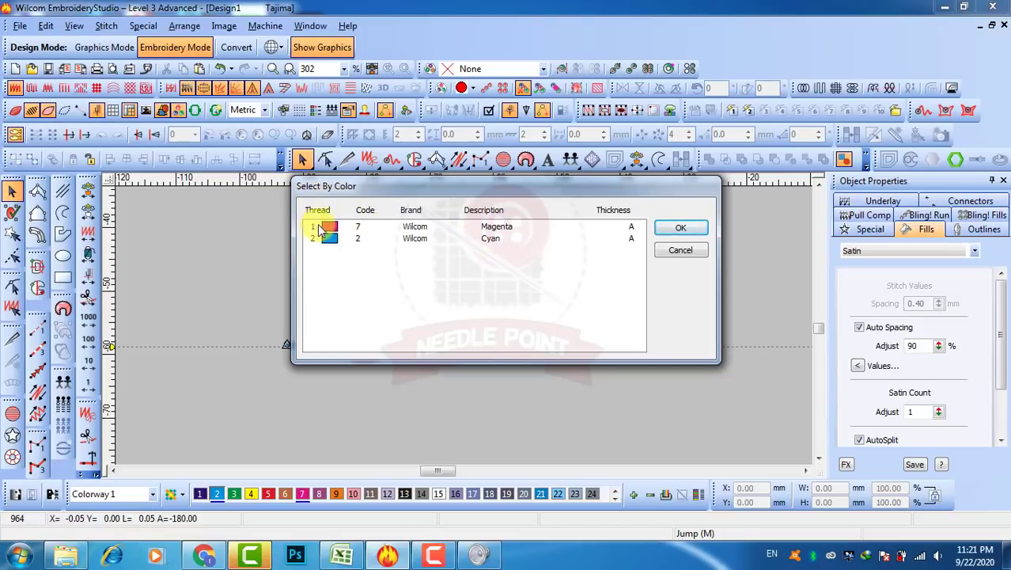
click(320, 228)
click(679, 229)
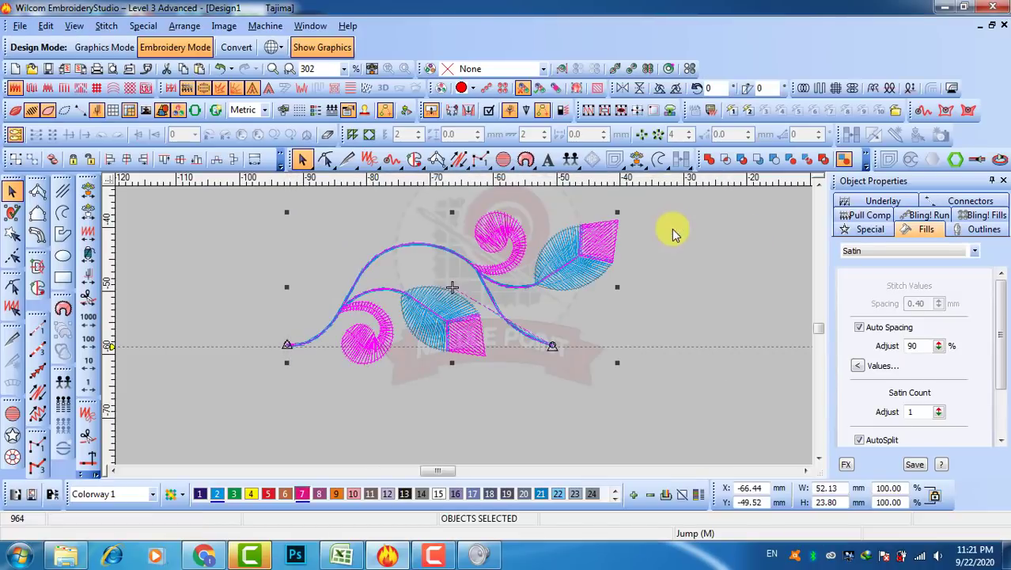
click(688, 272)
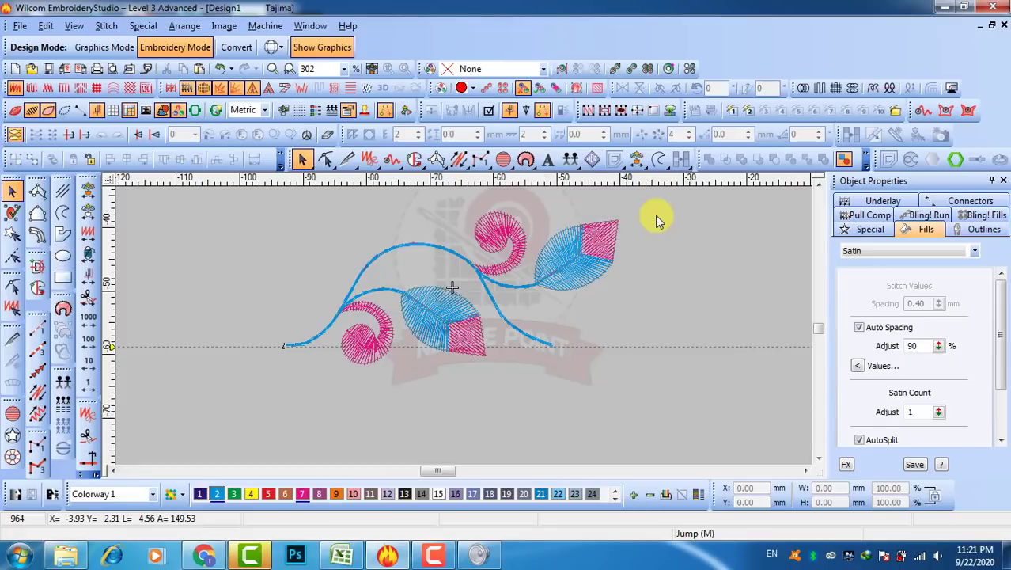
Display only the magenta thread of the vine, select its objects to inspect the motif, and clear the selection.
key(alt+e)
key(b)
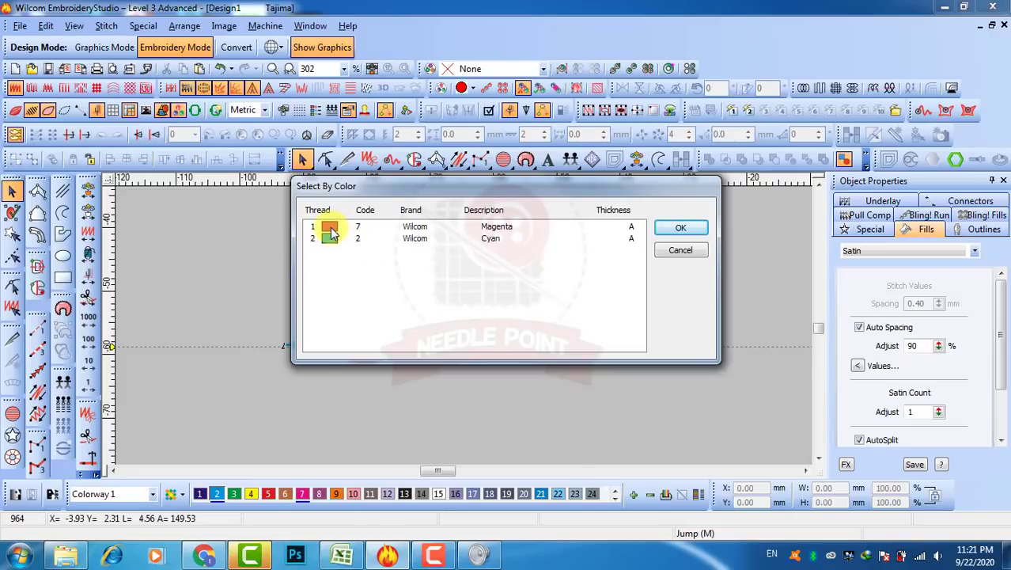
click(331, 229)
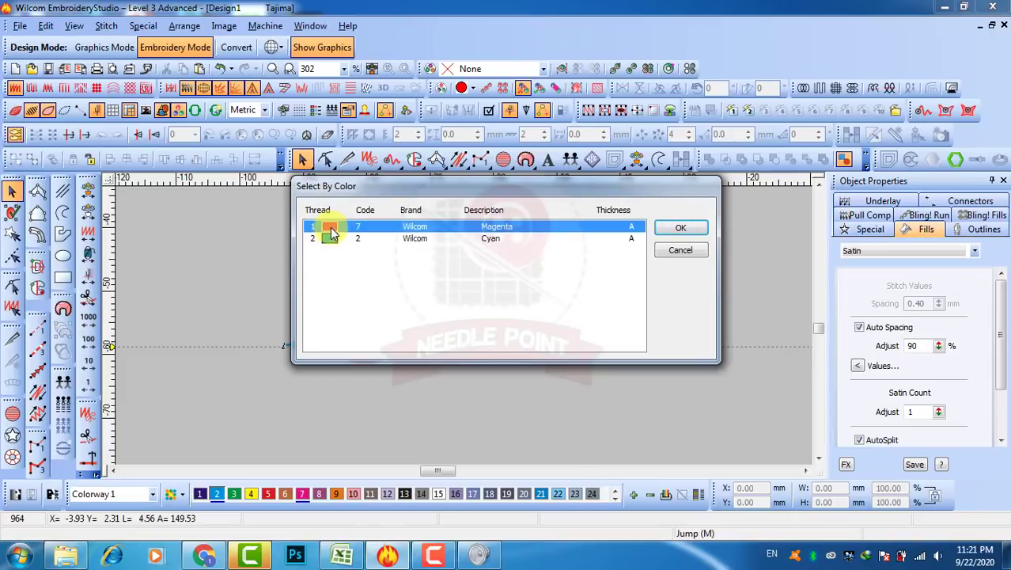
click(687, 227)
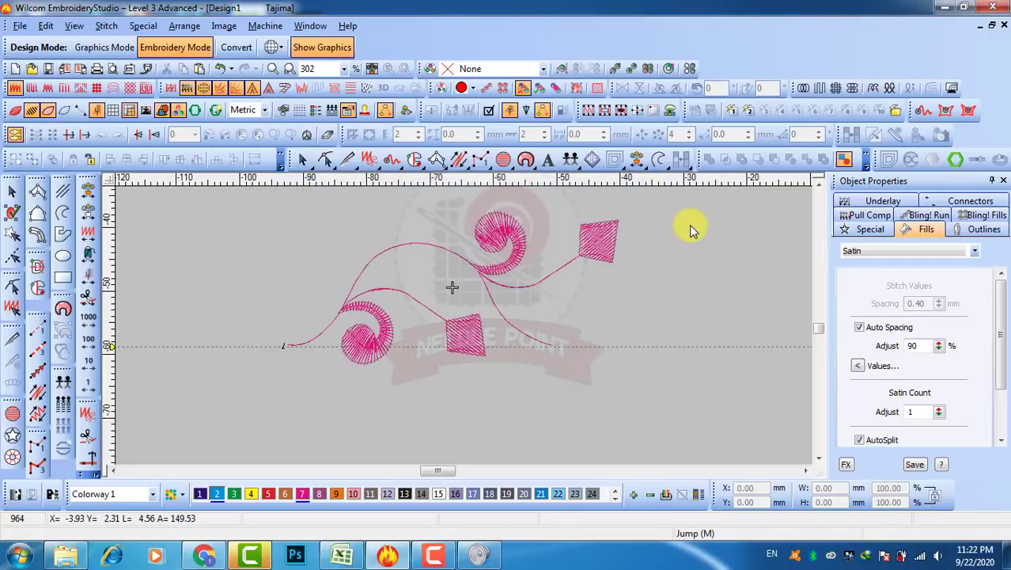
scroll(605, 238, down, 1)
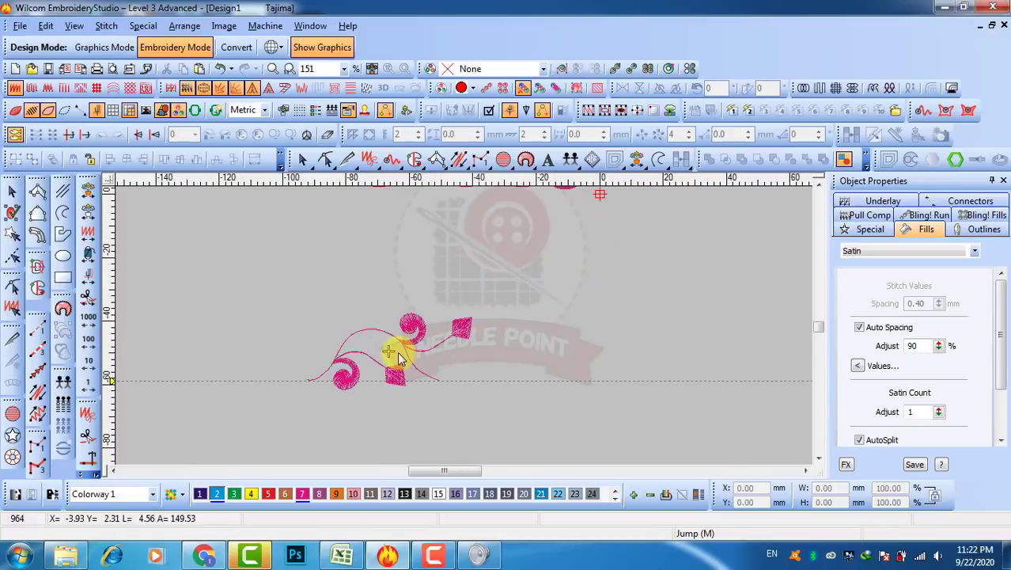
key(o)
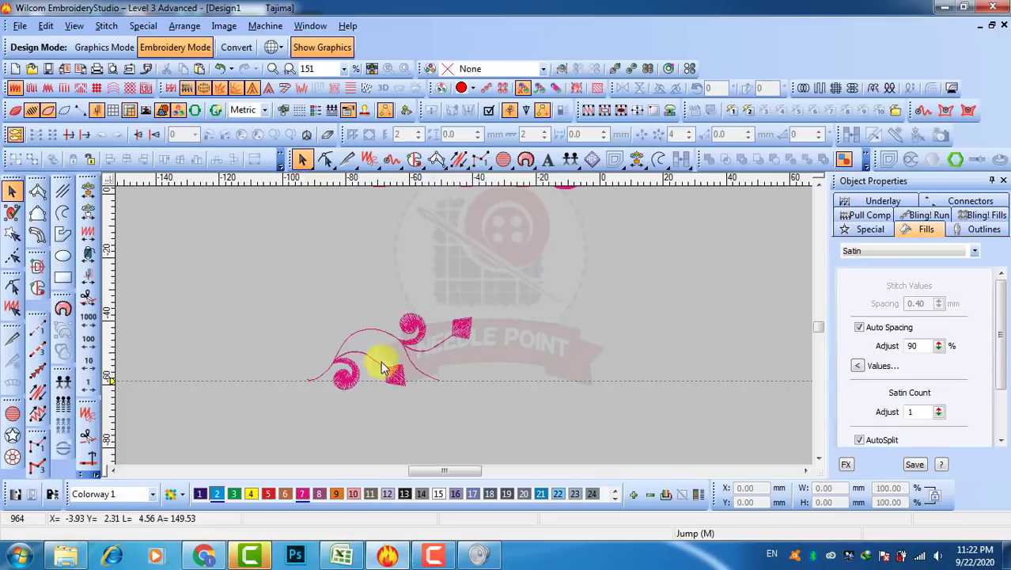
key(ctrl+a)
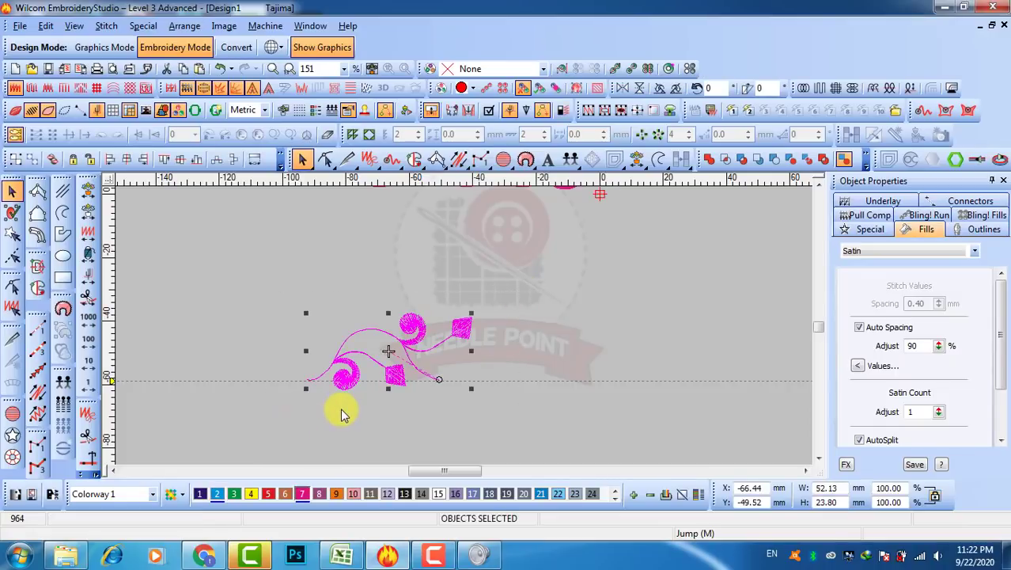
click(533, 371)
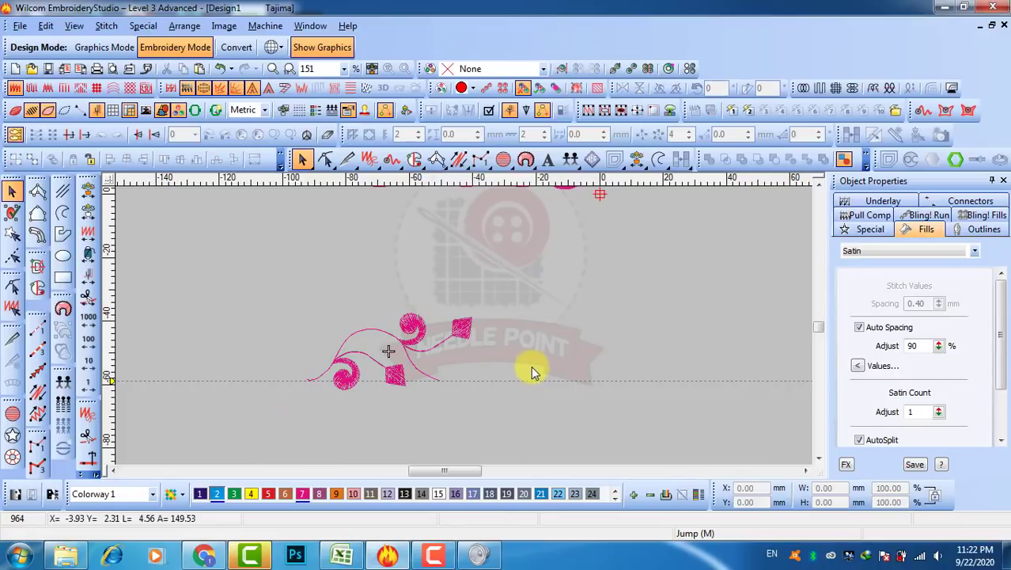
Display only the cyan thread of the vine, select its stems and leaves to inspect them, and deselect.
key(alt+v)
key(c)
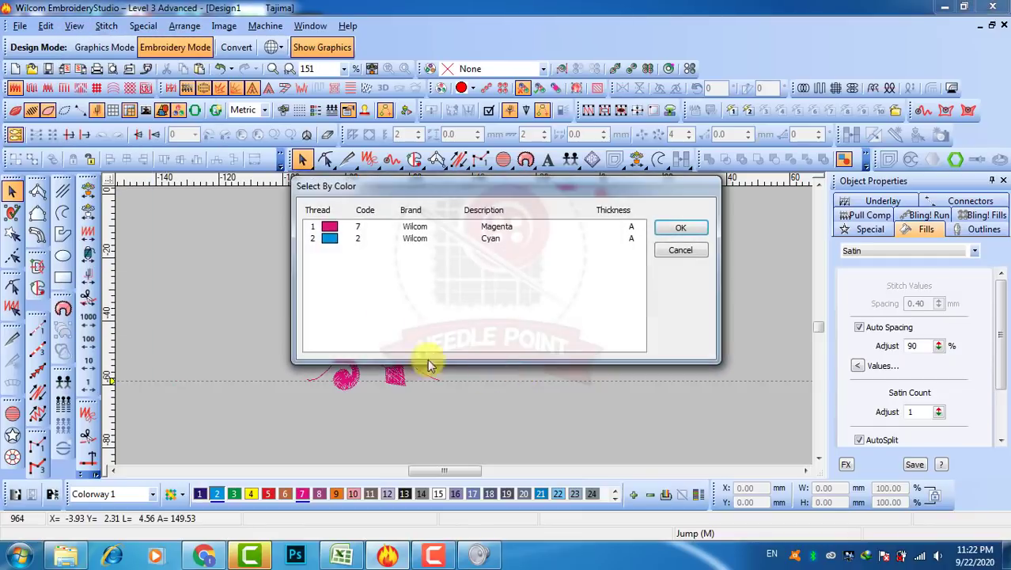
click(338, 239)
click(679, 228)
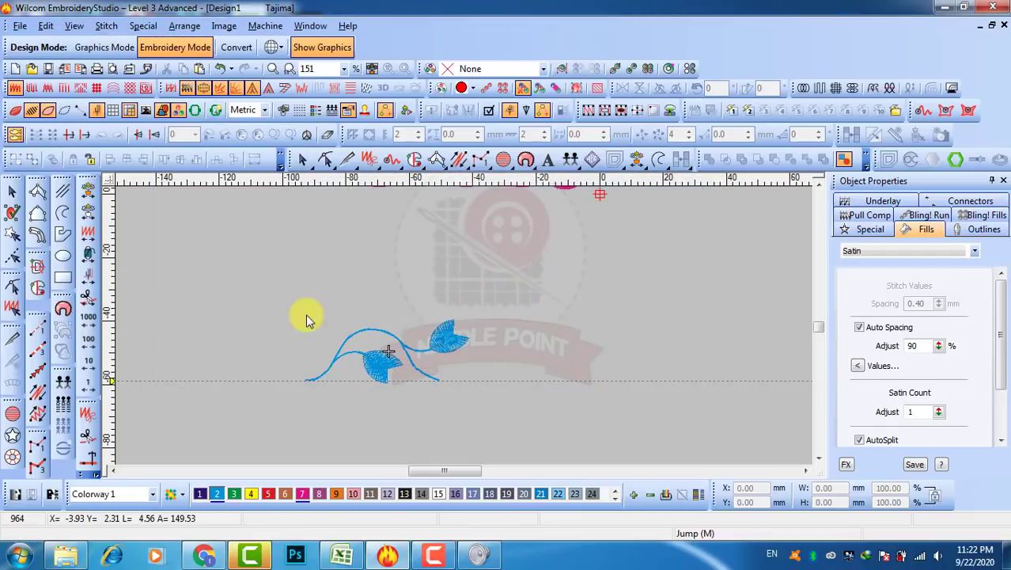
drag(269, 299, 514, 415)
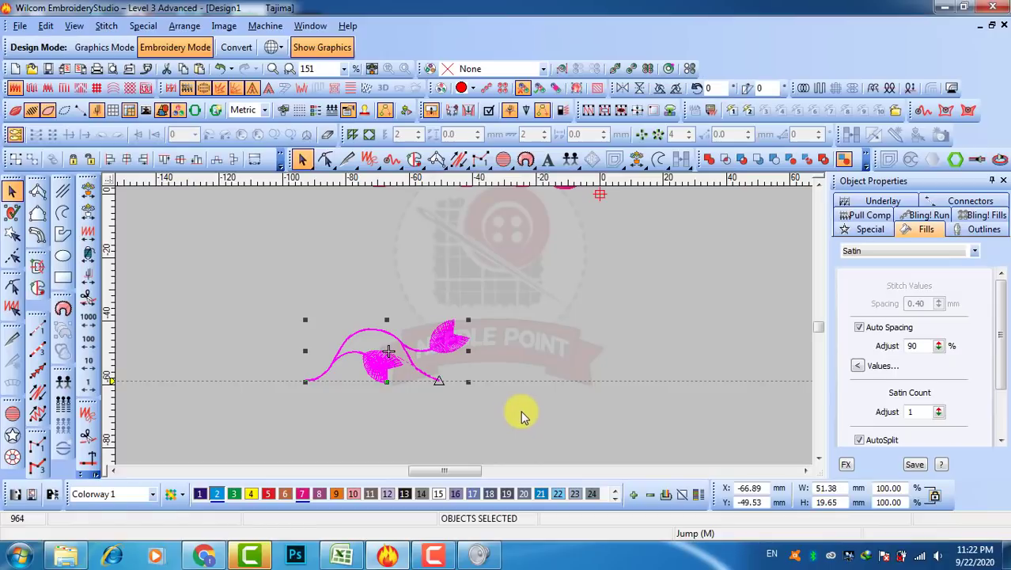
click(521, 410)
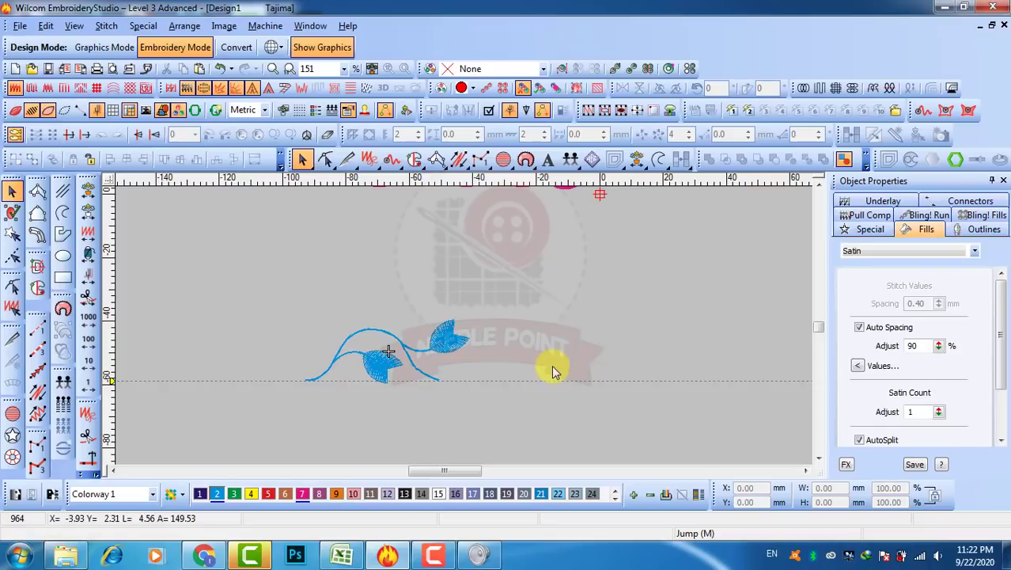
Display both the magenta and cyan threads of the vine together.
key(alt+v)
key(c)
drag(330, 227, 338, 245)
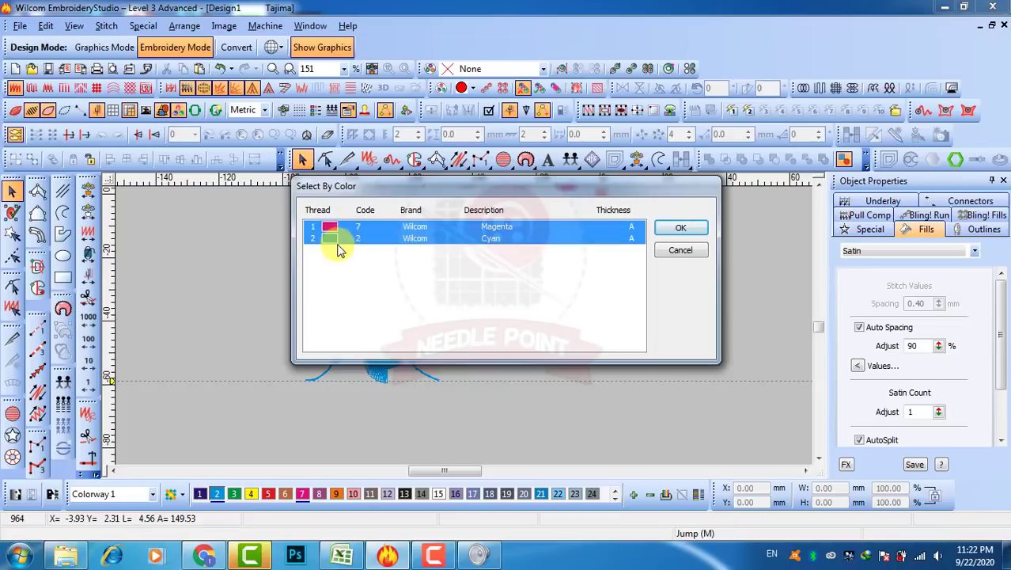
click(682, 229)
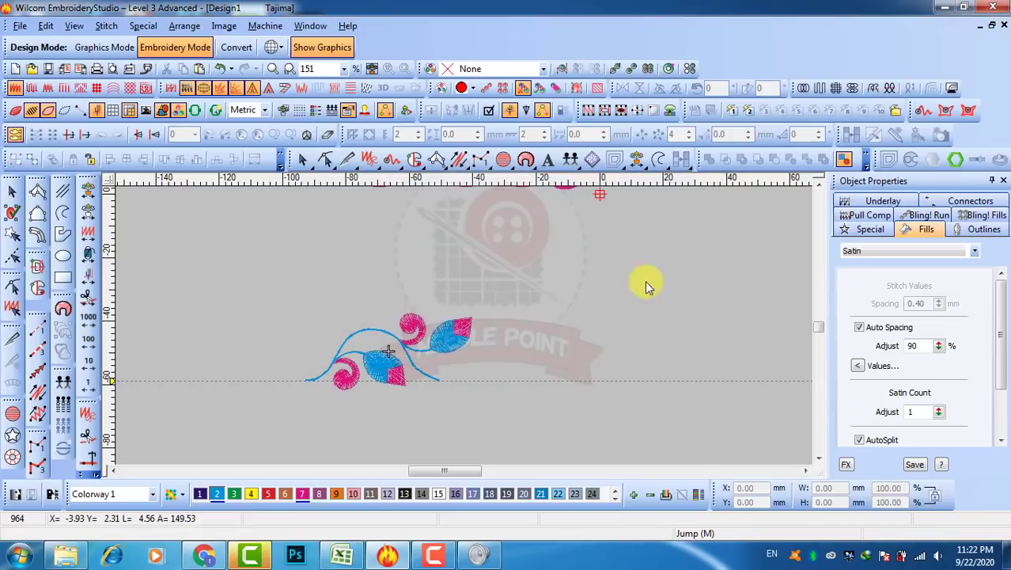
Limit the displayed stitching to the magenta scrolls, leaf tips and travel runs.
key(alt+v)
key(c)
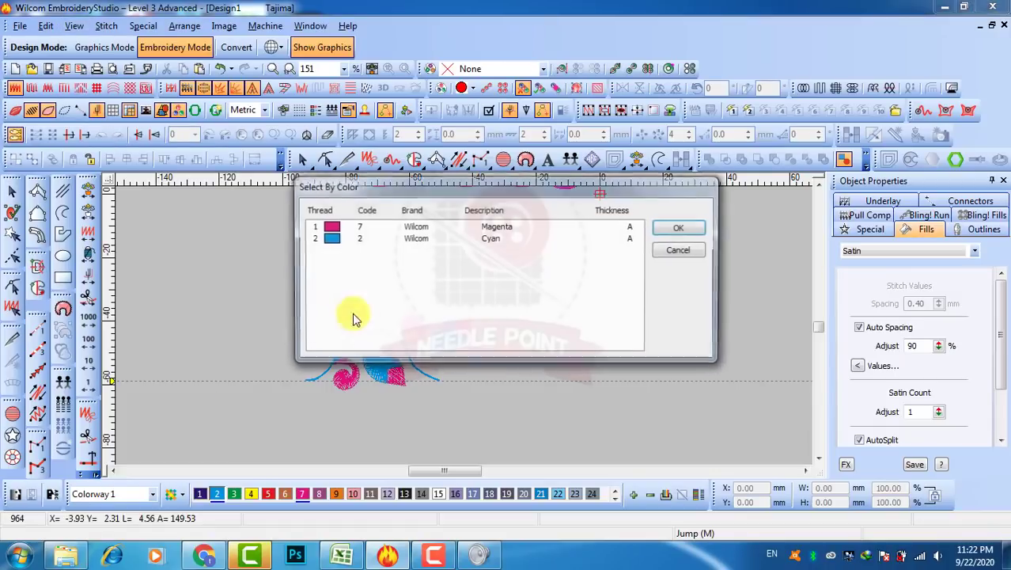
click(330, 227)
click(701, 228)
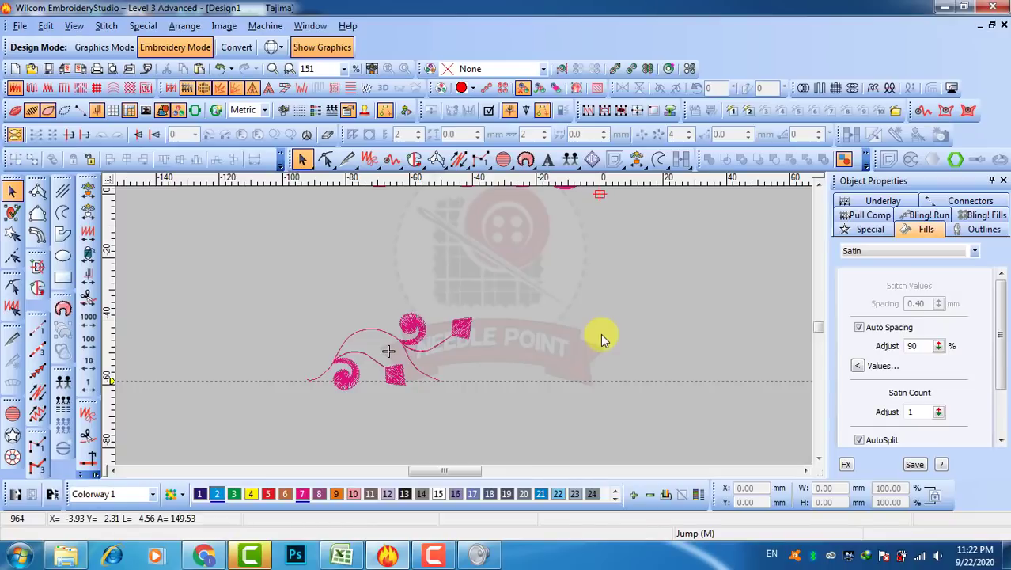
Undo the last removal of the motif's blue stem and leaves.
key(ctrl+z)
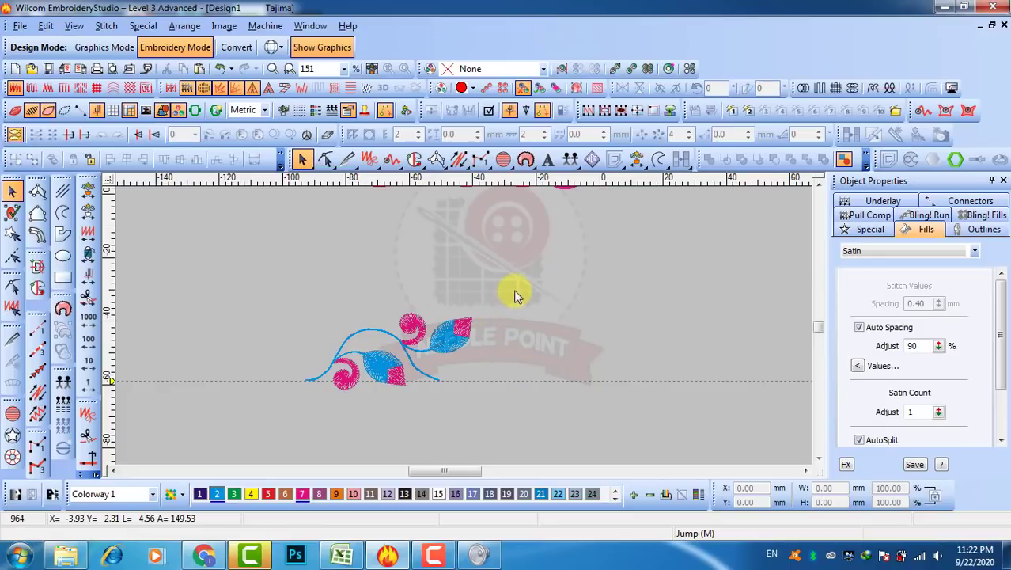
drag(501, 294, 298, 416)
click(399, 384)
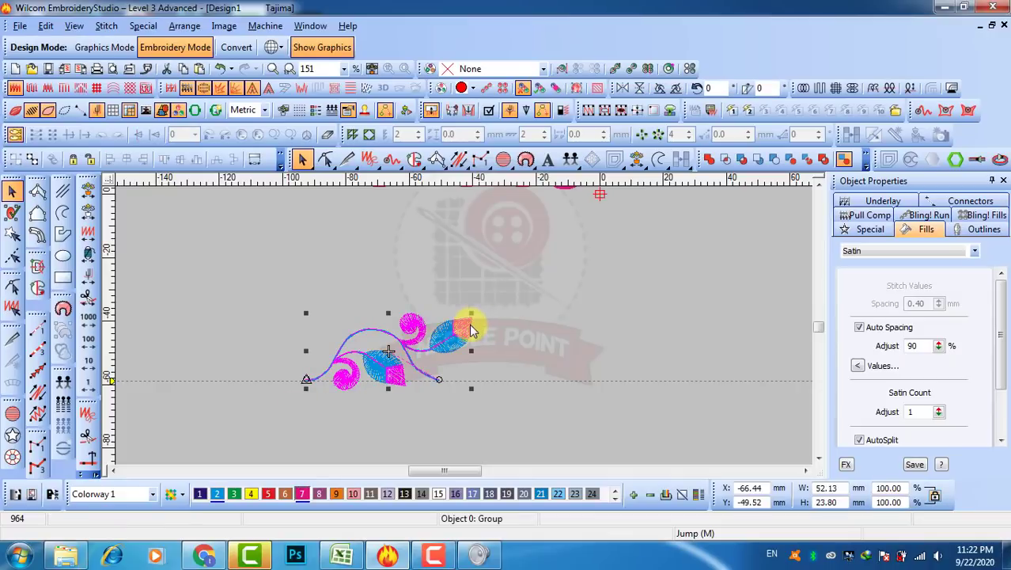
click(542, 346)
Duplicate the whole vine motif about 41.7 mm to its left so the stems join end to end.
drag(537, 290, 287, 429)
scroll(245, 380, up, 4)
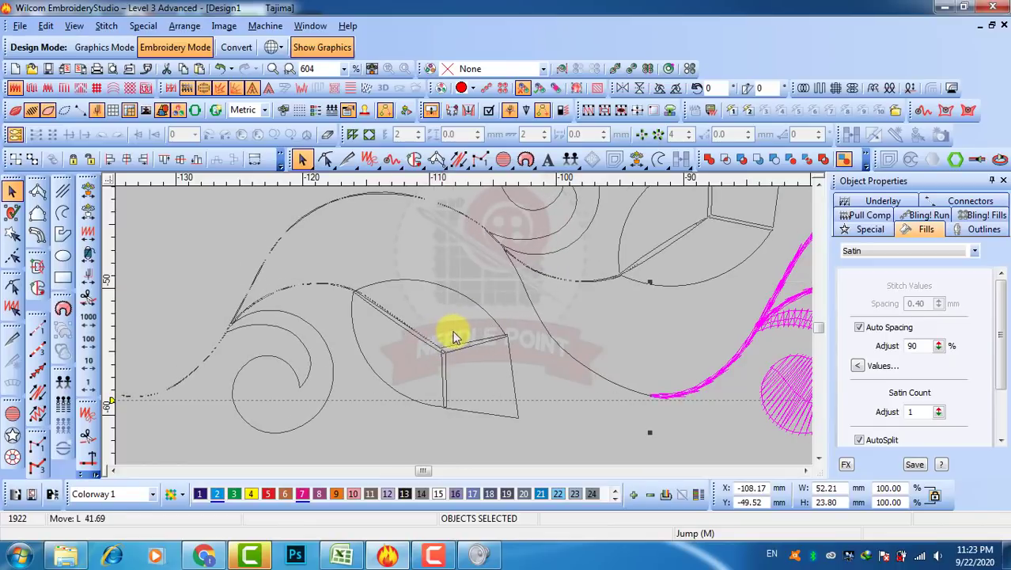
scroll(556, 371, down, 4)
click(467, 377)
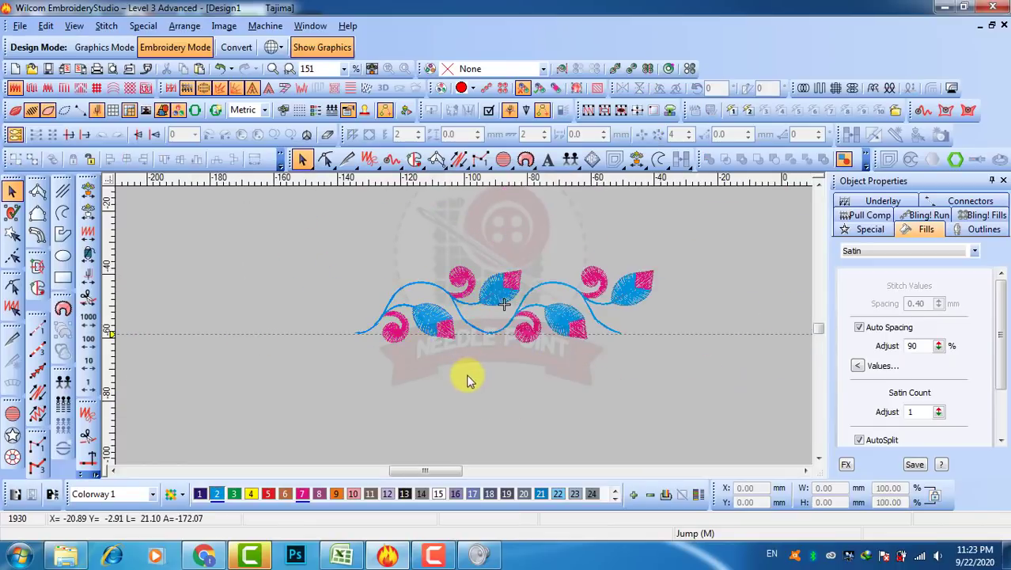
Duplicate both joined vine motifs and place the copy end to end on their left, extending the border to four motifs.
drag(698, 243, 698, 243)
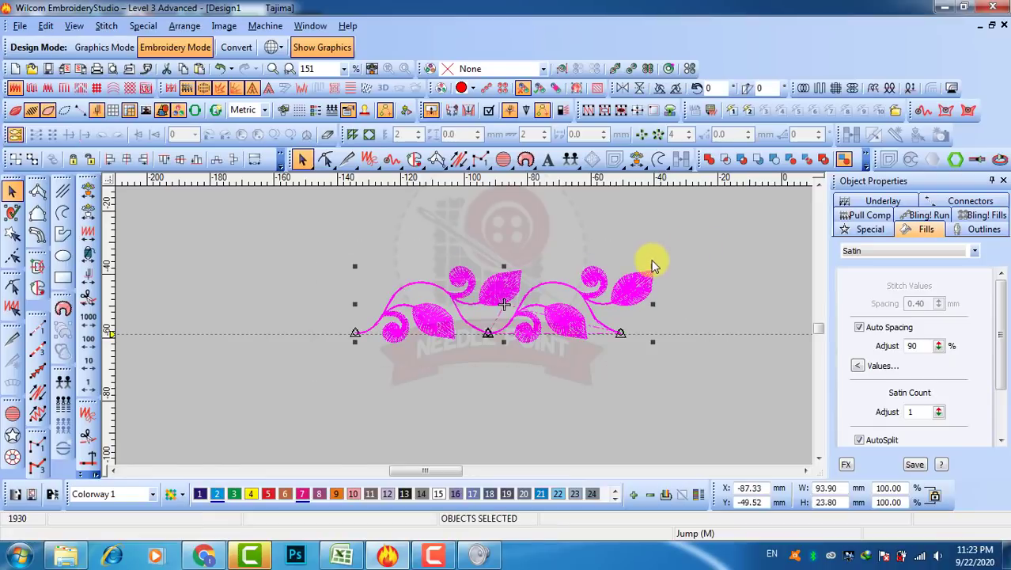
right_click(296, 303)
drag(275, 305, 239, 305)
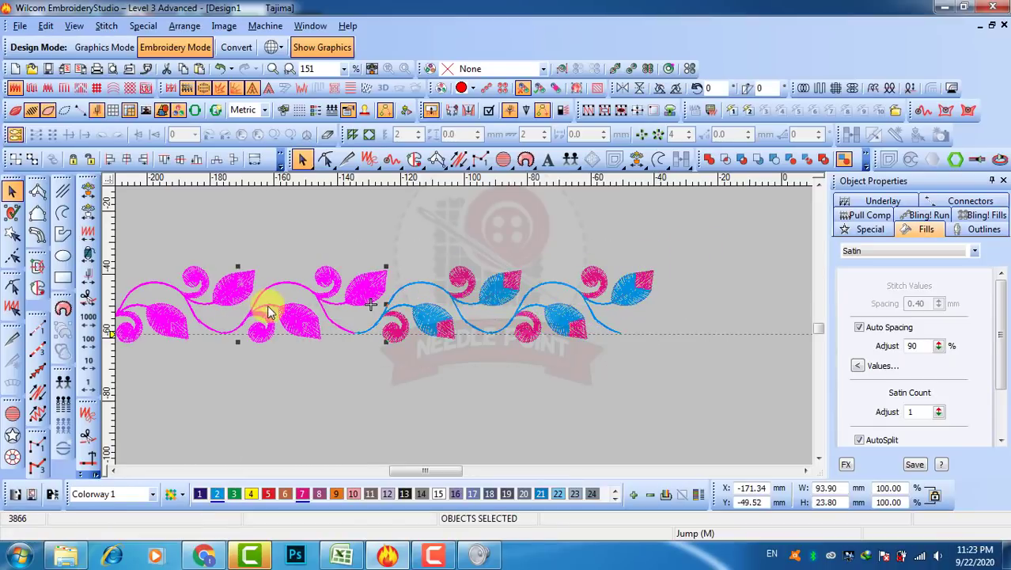
click(380, 361)
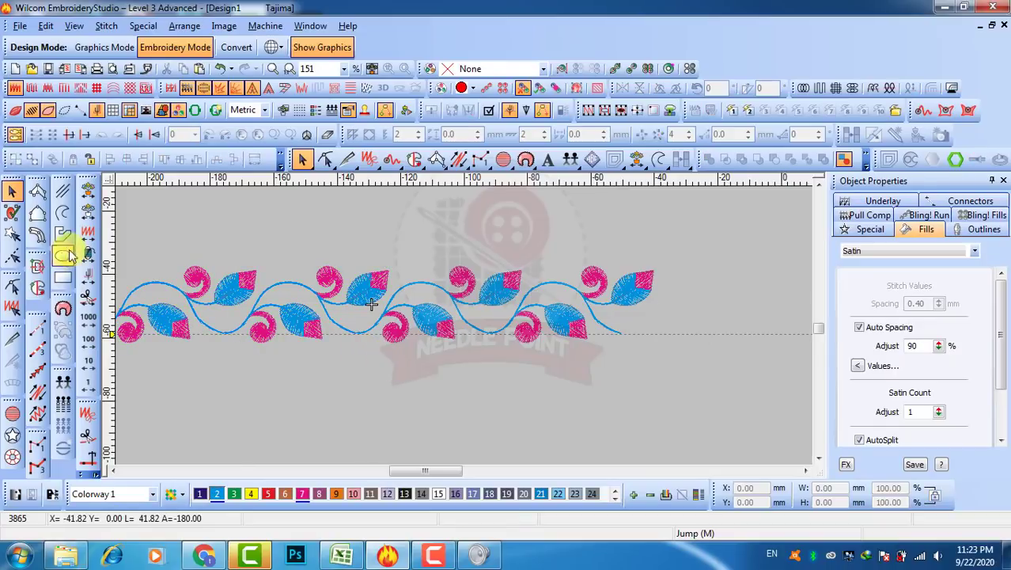
Travel through the border by color to examine the stitch order of the motifs.
click(88, 257)
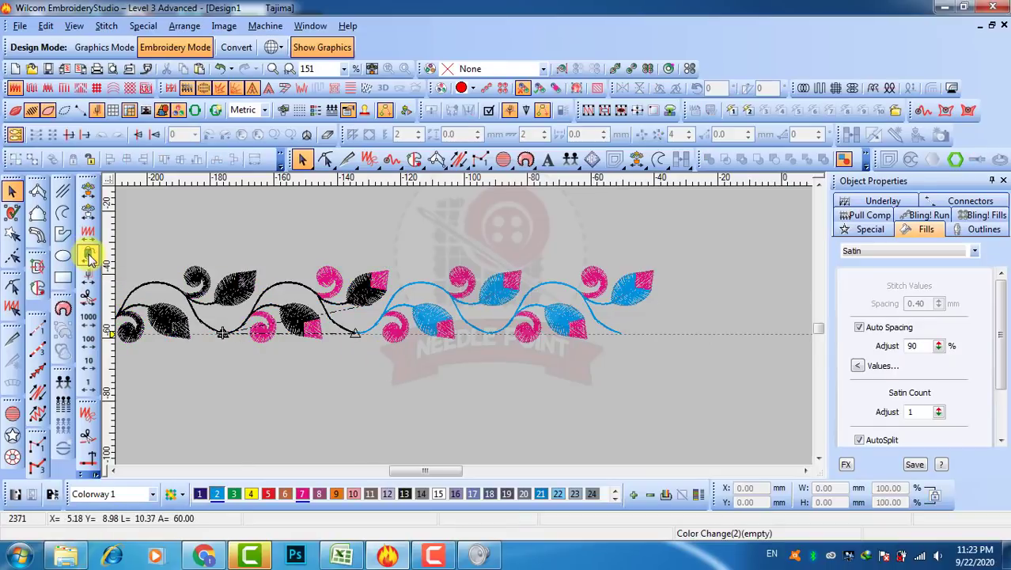
click(88, 258)
click(88, 257)
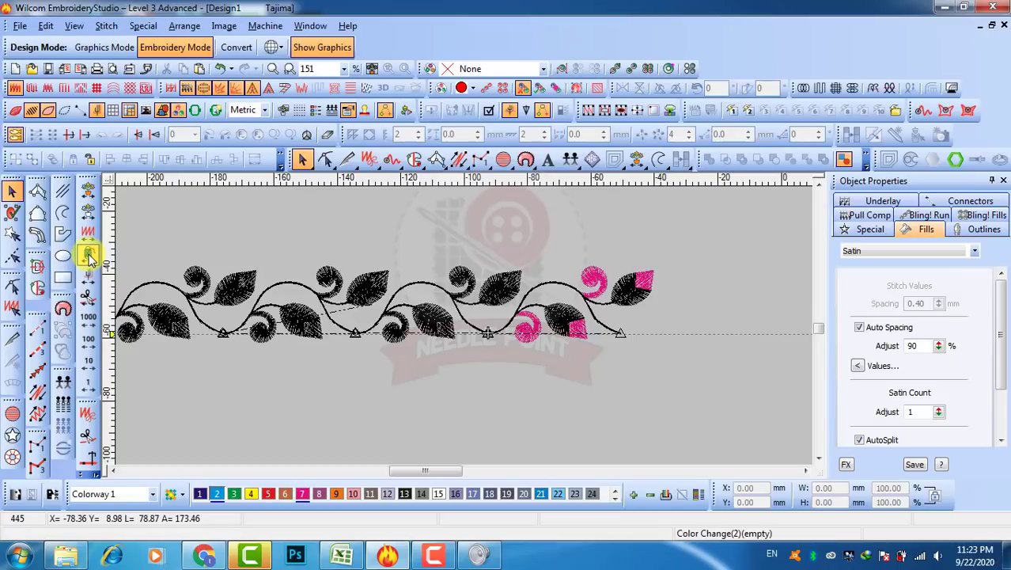
click(89, 257)
click(90, 258)
right_click(90, 258)
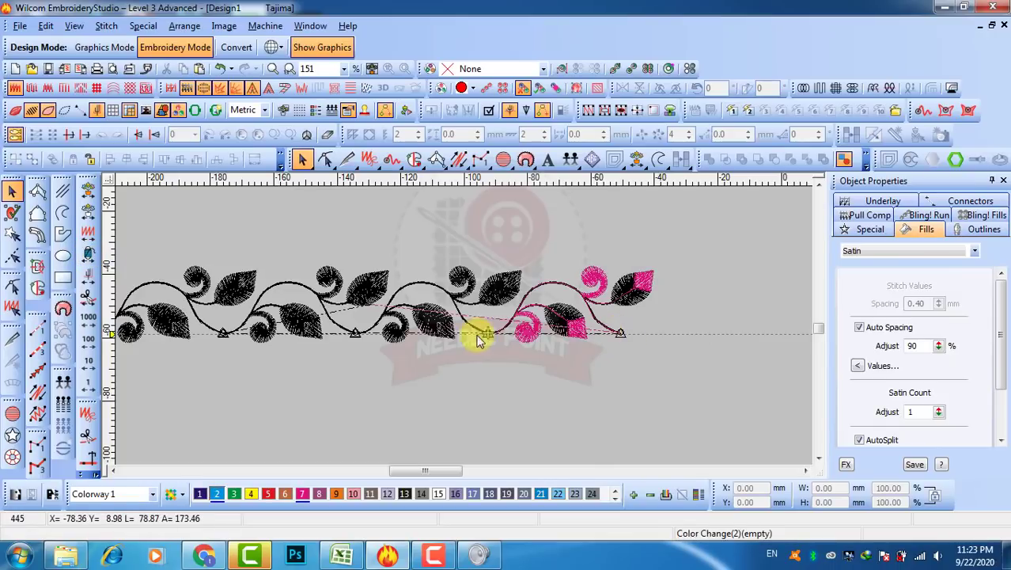
Resequence the pink groups of the other three motifs to stitch one after another following the rightmost motif's pink group.
click(515, 285)
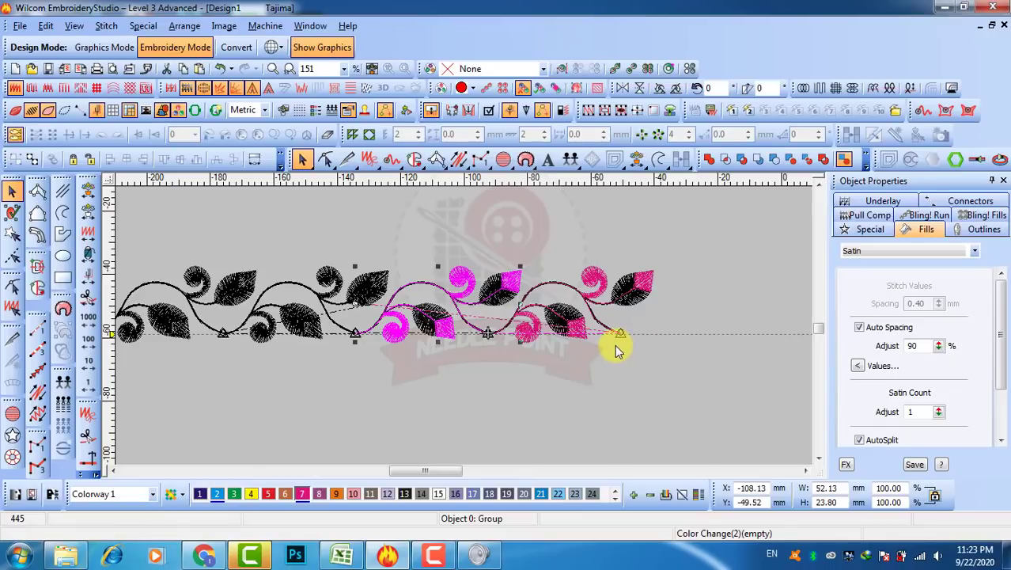
click(483, 398)
click(384, 281)
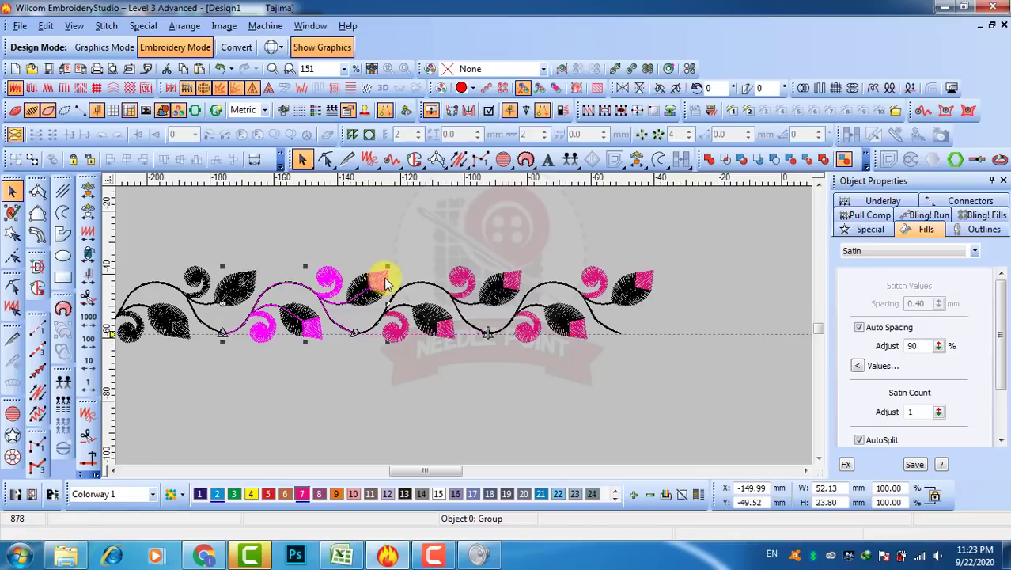
drag(385, 282, 255, 277)
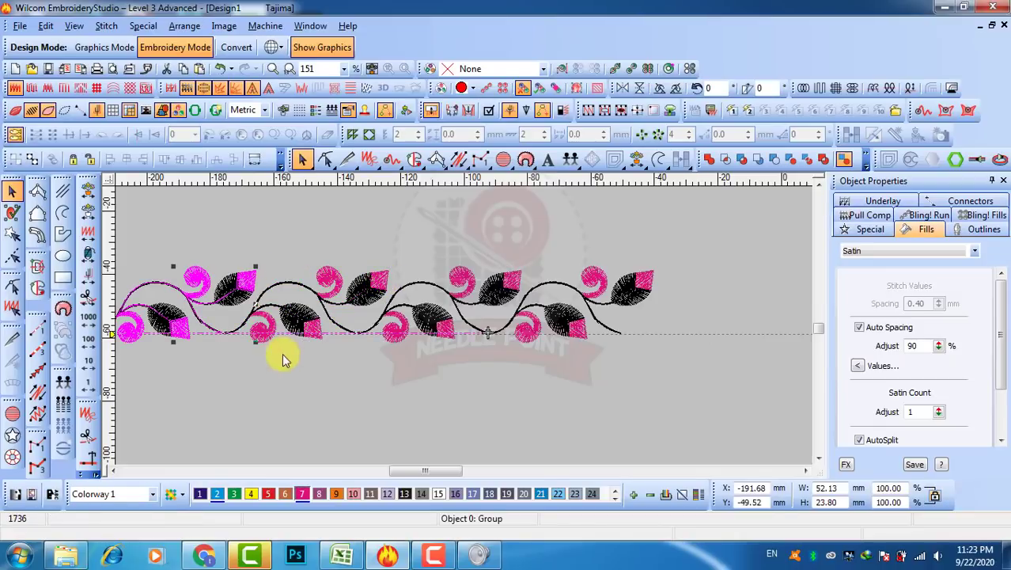
click(293, 377)
Cut and re-paste in place the blue stem-and-leaf groups of the two leftmost motifs to resequence them after the pink groups.
click(158, 315)
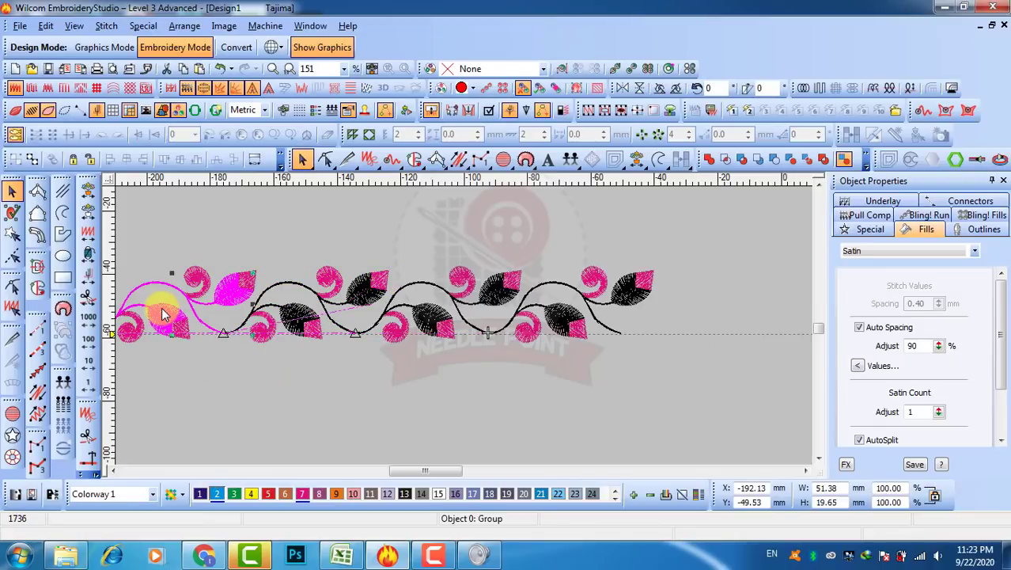
key(ctrl+x)
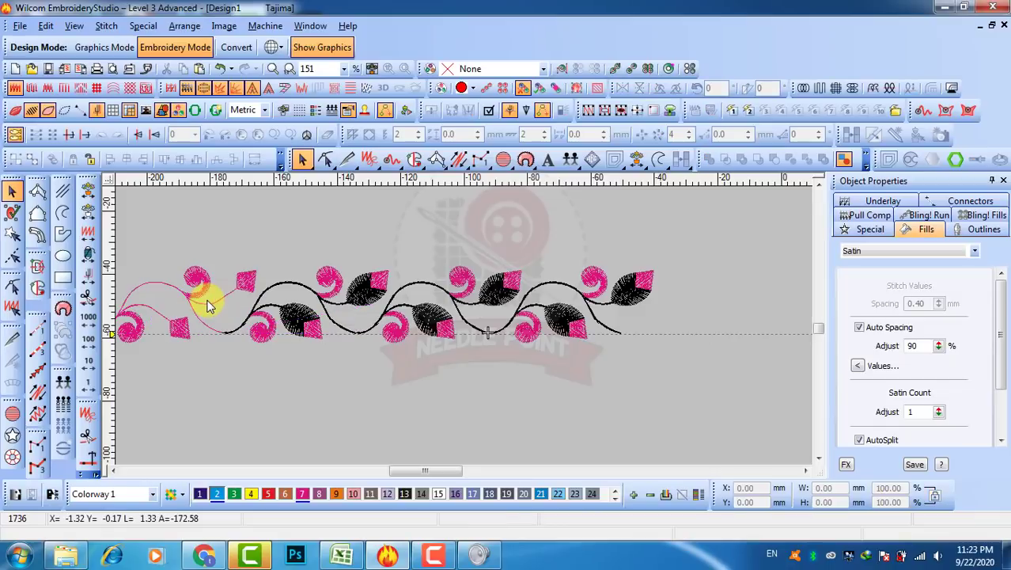
key(ctrl+v)
click(299, 312)
key(ctrl+x)
key(ctrl+v)
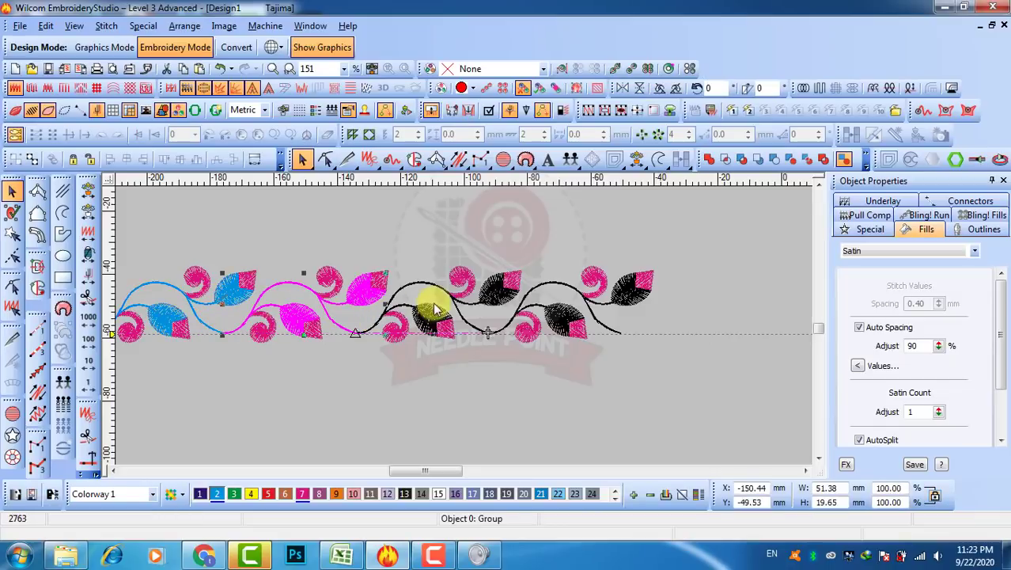
Cut and re-paste in place the blue groups of the two rightmost motifs so they stitch last in the sequence.
click(429, 305)
key(ctrl+x)
key(ctrl+v)
click(564, 312)
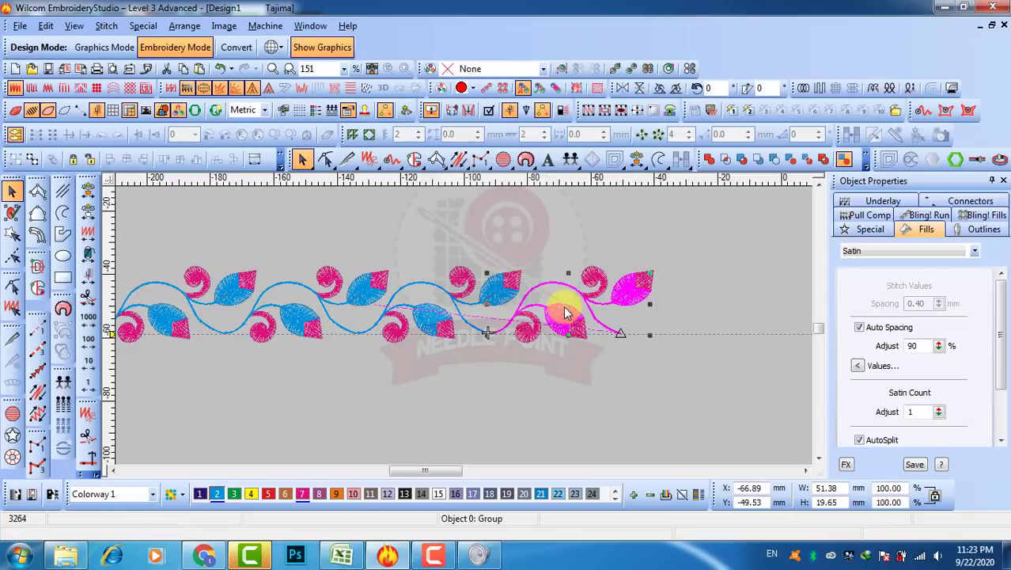
key(ctrl+x)
key(ctrl+v)
click(564, 364)
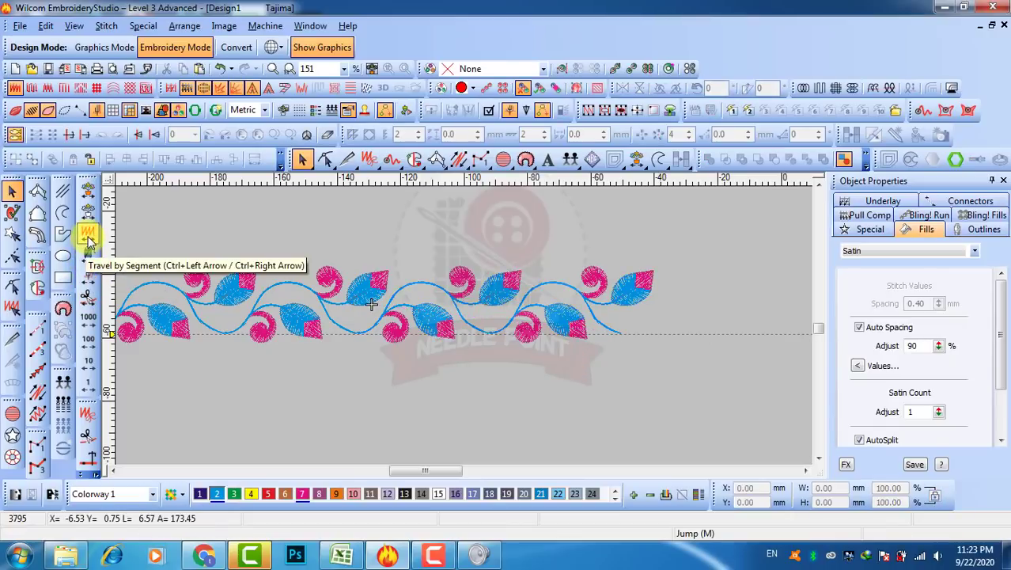
Travel through the resequenced border to check that the pink groups stitch before the blue ones.
click(87, 280)
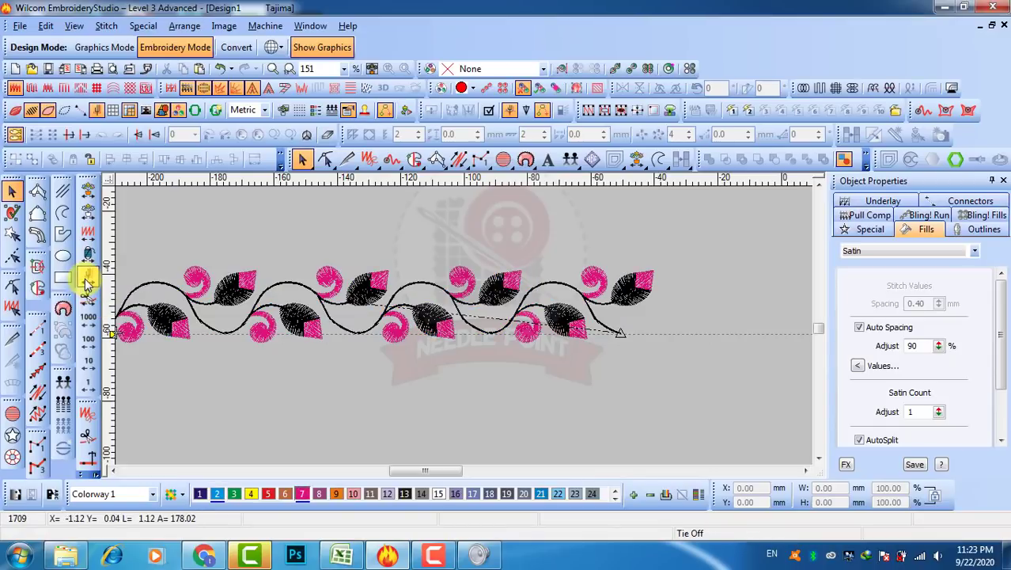
click(87, 280)
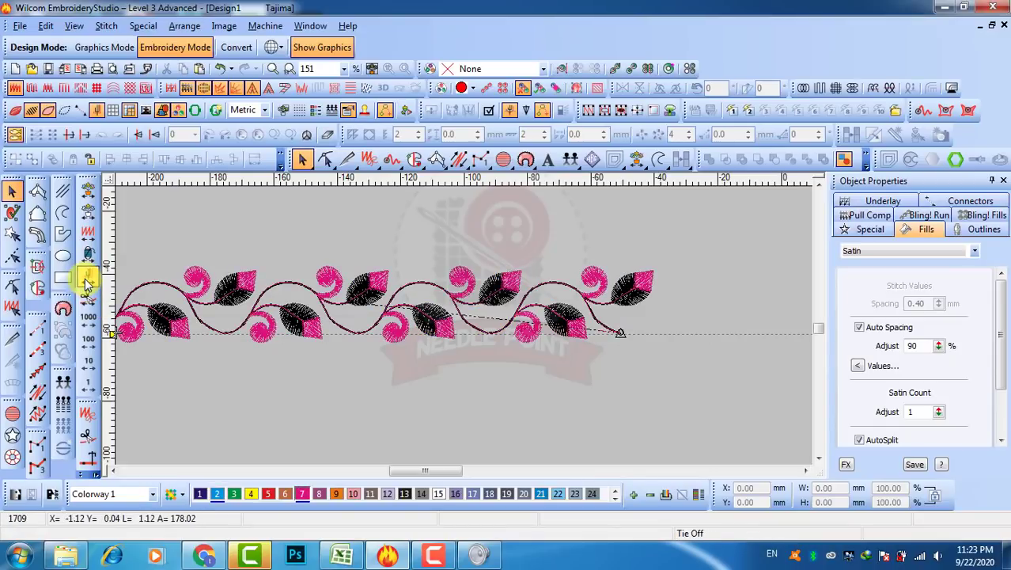
click(87, 280)
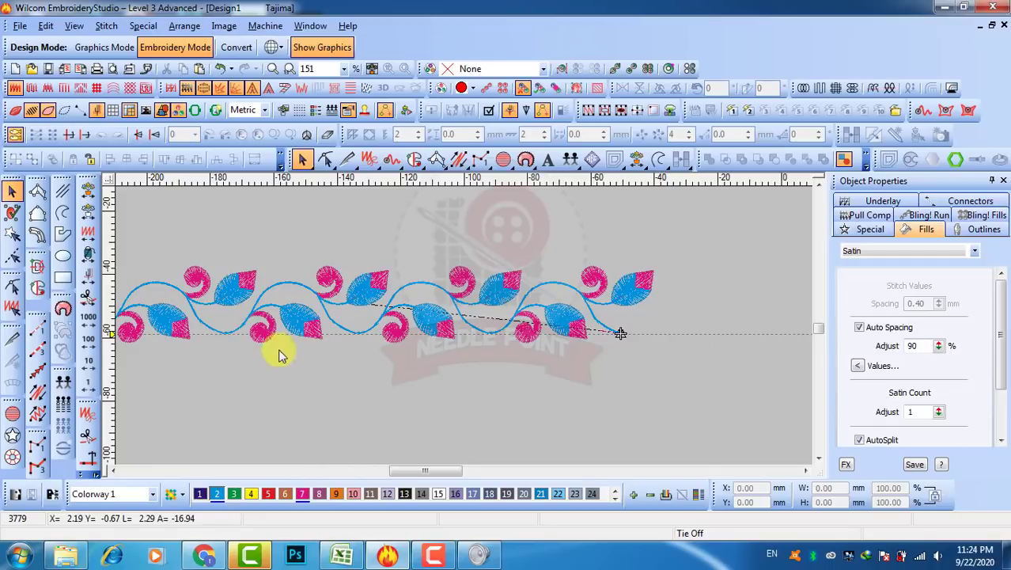
Move the complete four-motif border directly beneath the TREVLING lettering.
scroll(390, 337, down, 3)
scroll(467, 281, up, 3)
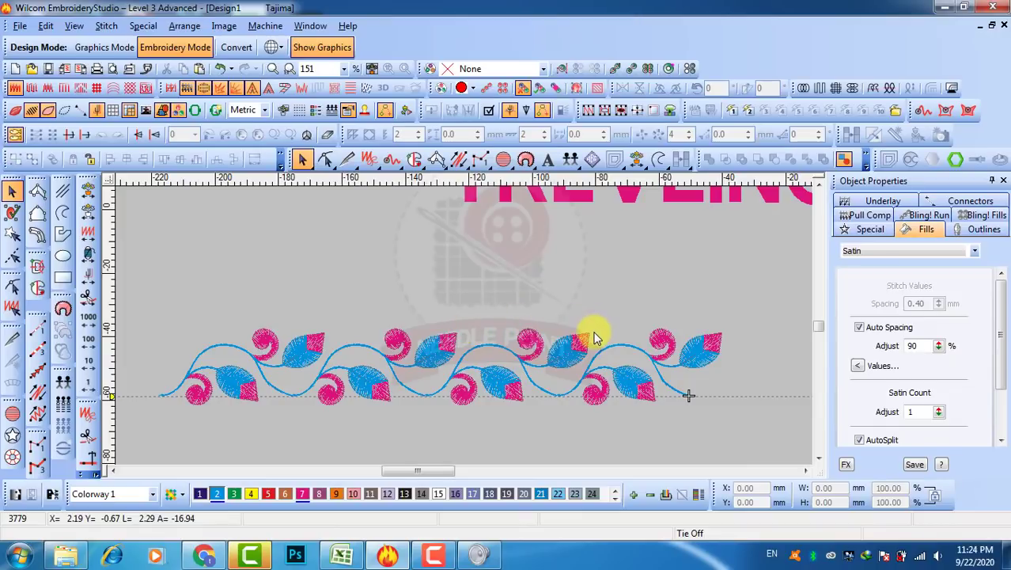
drag(758, 309, 294, 399)
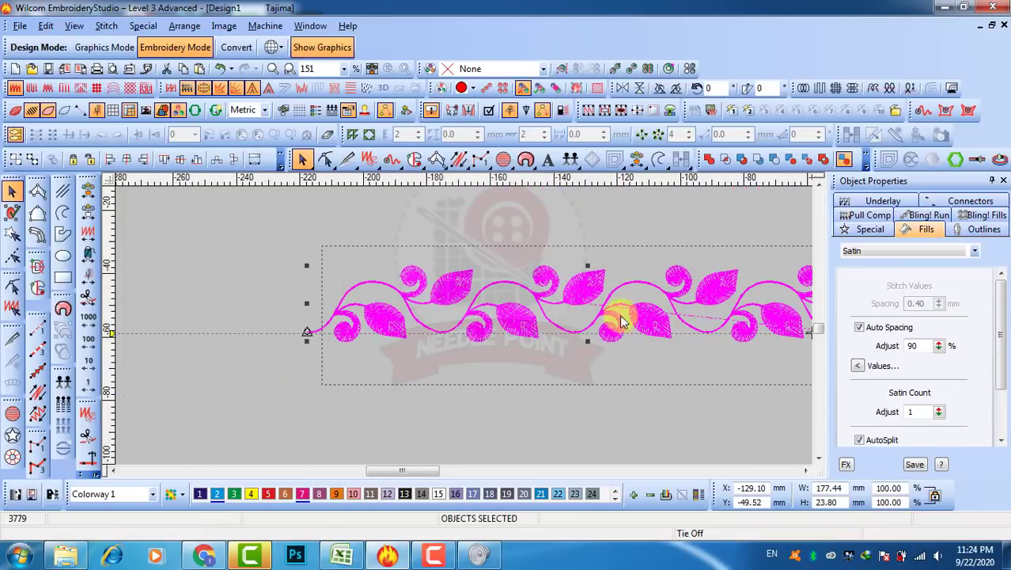
scroll(681, 309, down, 1)
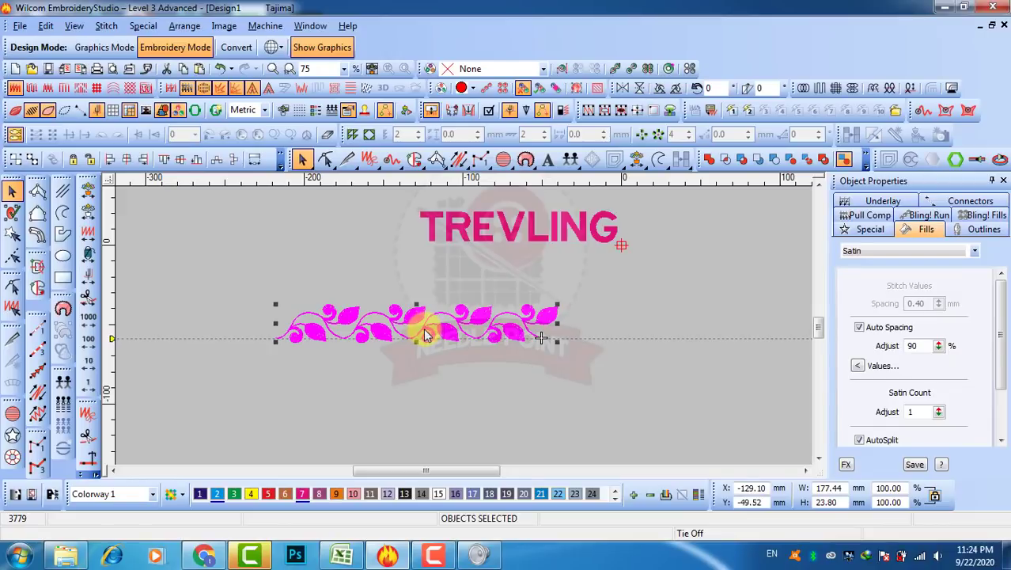
drag(425, 334, 496, 275)
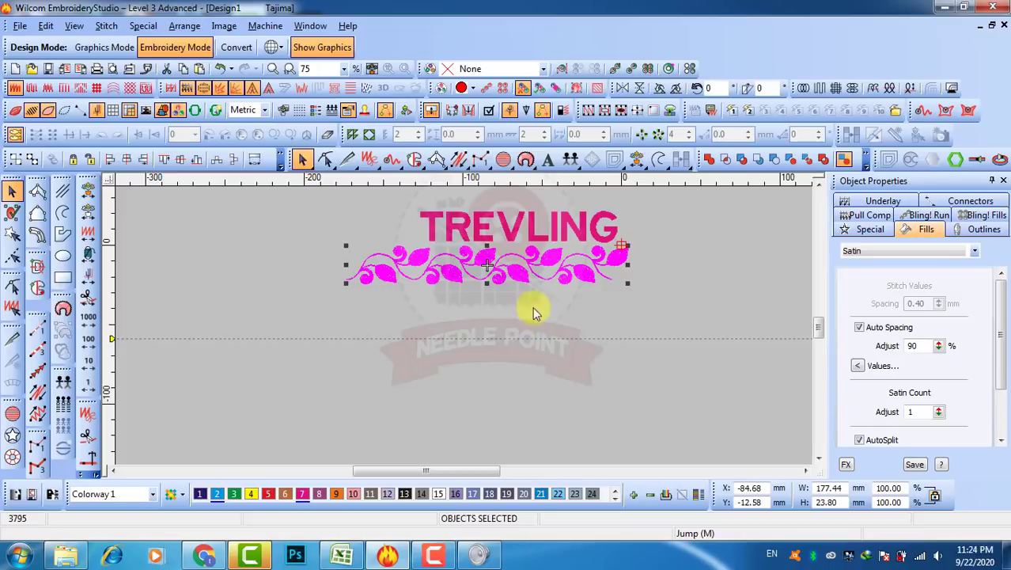
click(535, 338)
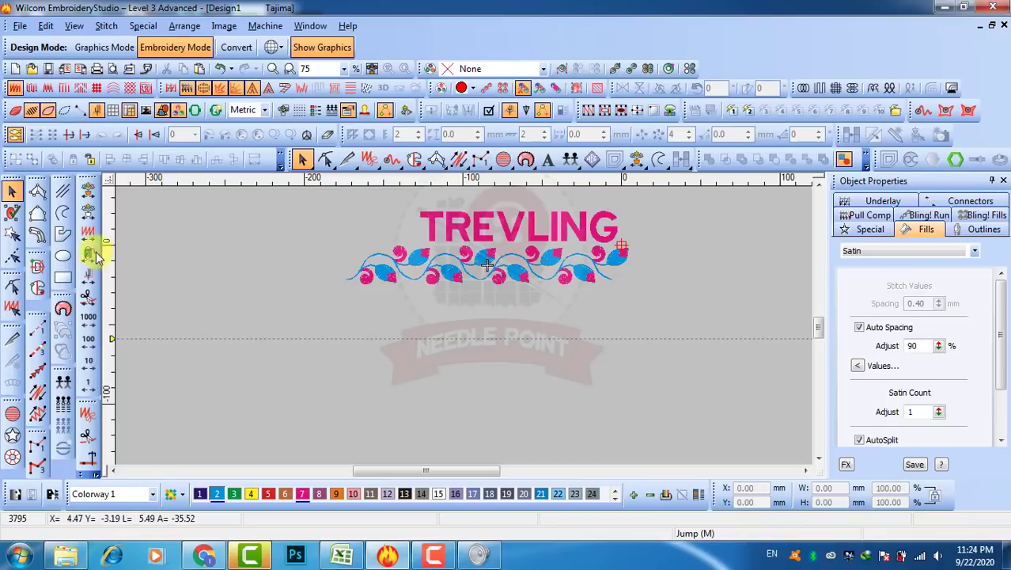
Digitize a pointed two-sided satin leaf about 5.8 mm wide and 15.5 mm high with Input A in the empty area below the border.
click(37, 191)
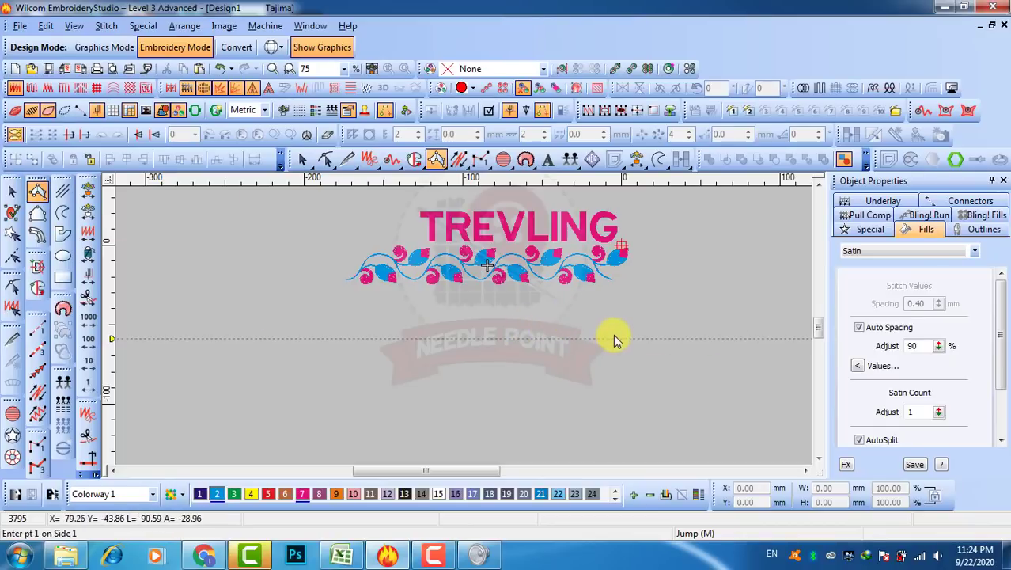
scroll(615, 336, up, 5)
click(461, 330)
click(470, 330)
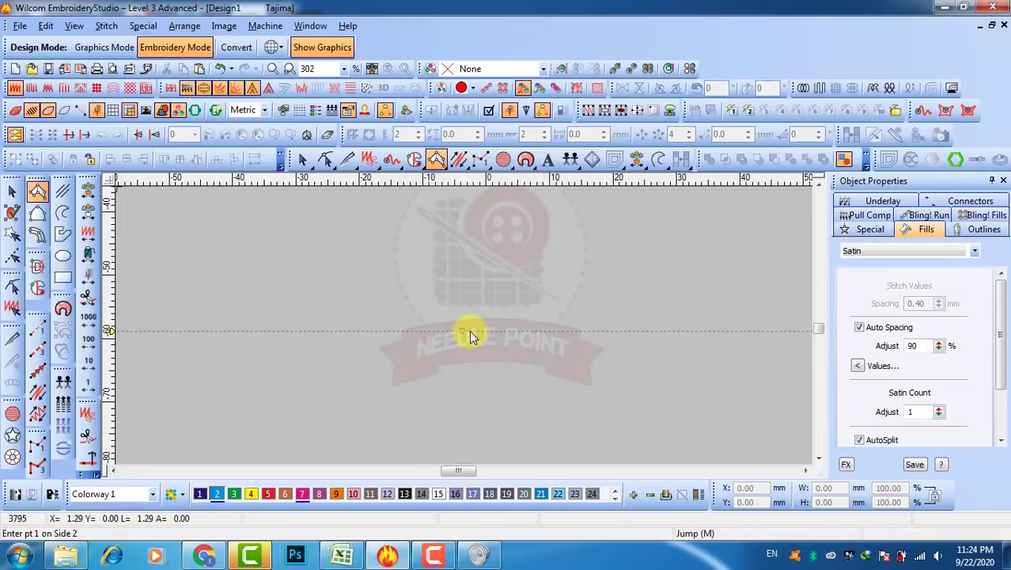
click(461, 289)
click(478, 279)
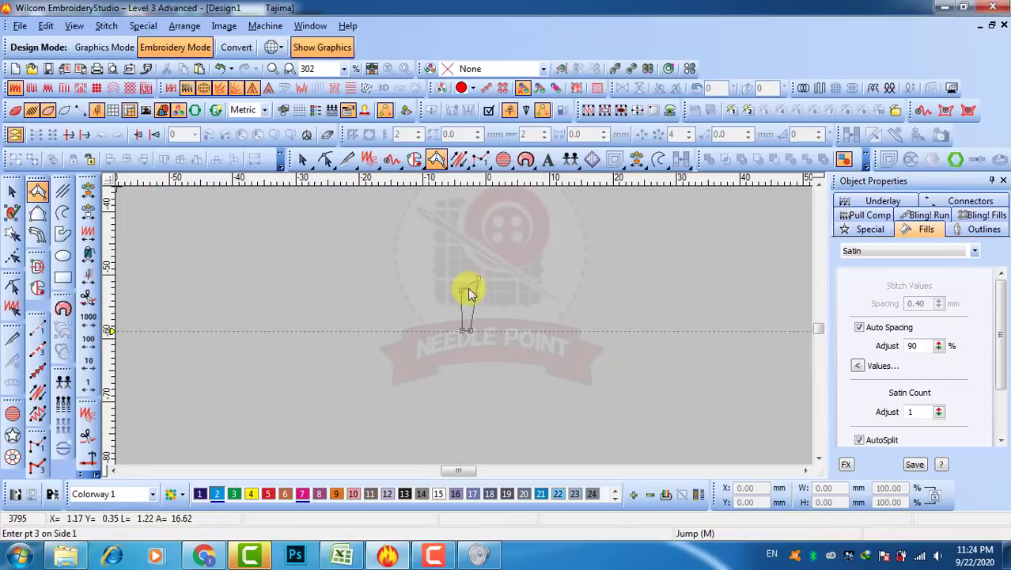
click(462, 261)
click(464, 233)
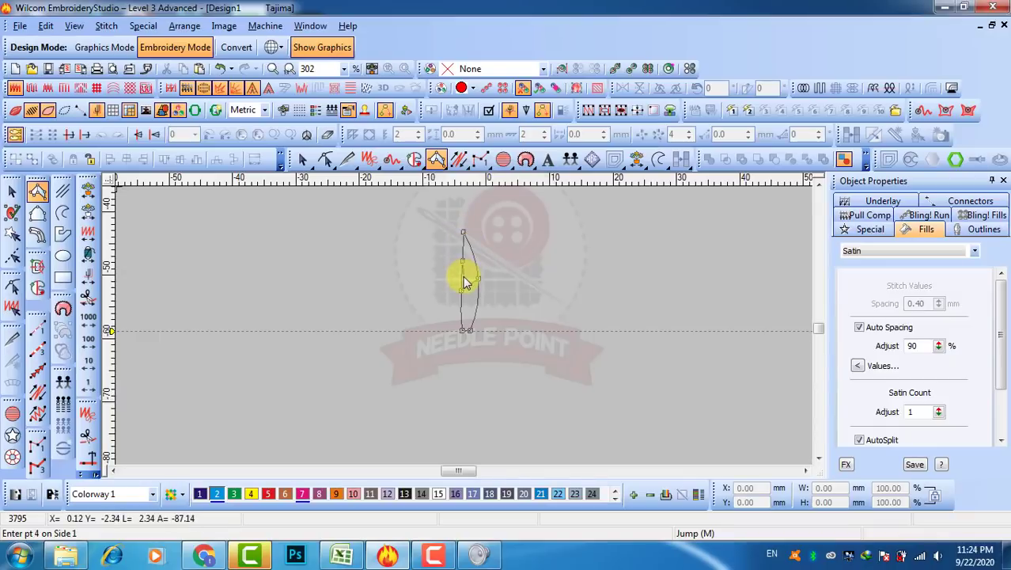
click(464, 275)
click(444, 267)
click(465, 334)
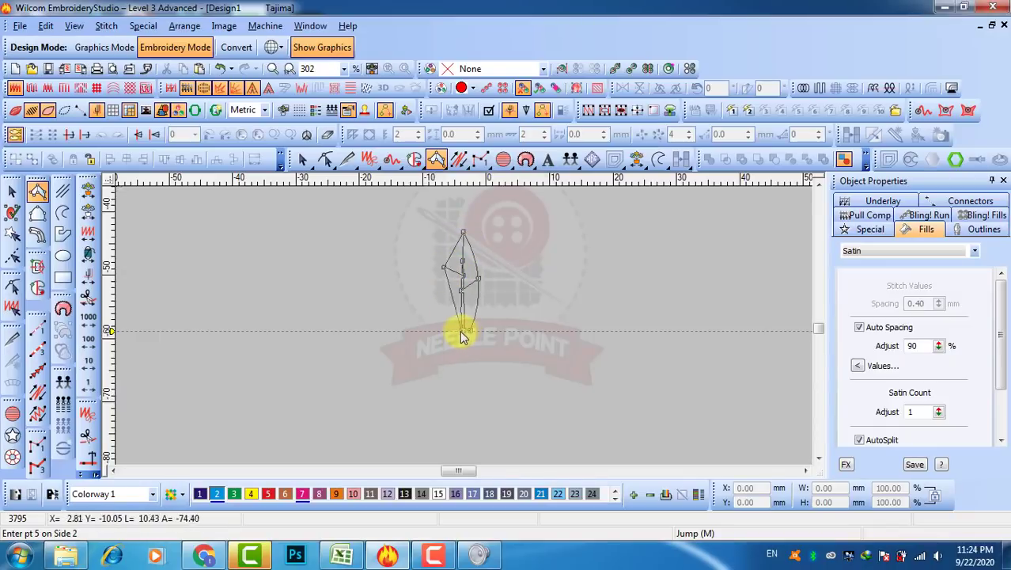
click(459, 329)
key(Return)
click(4, 189)
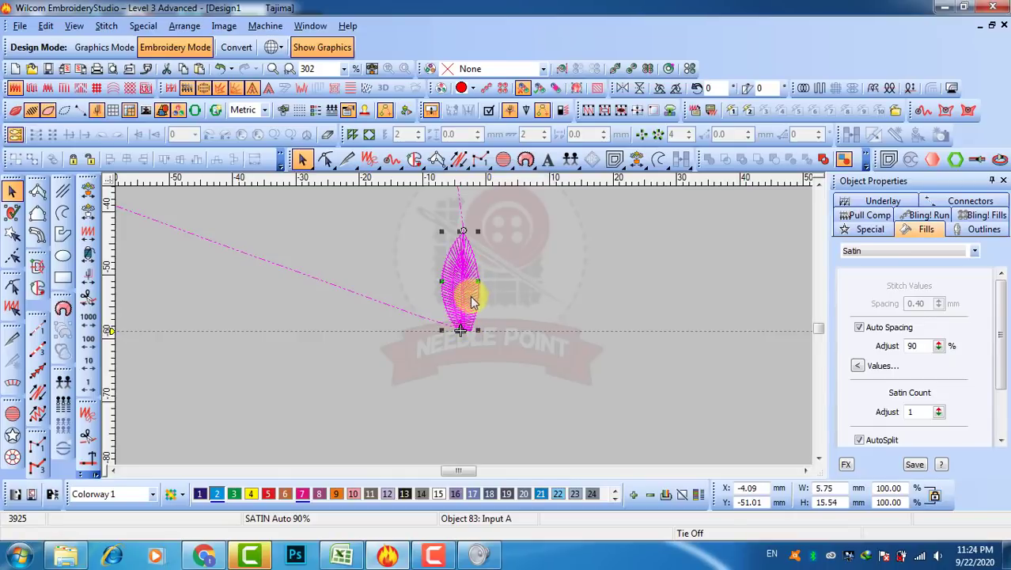
Show the stitches in realistic view and widen the new leaf to about 6.6 mm.
key(t)
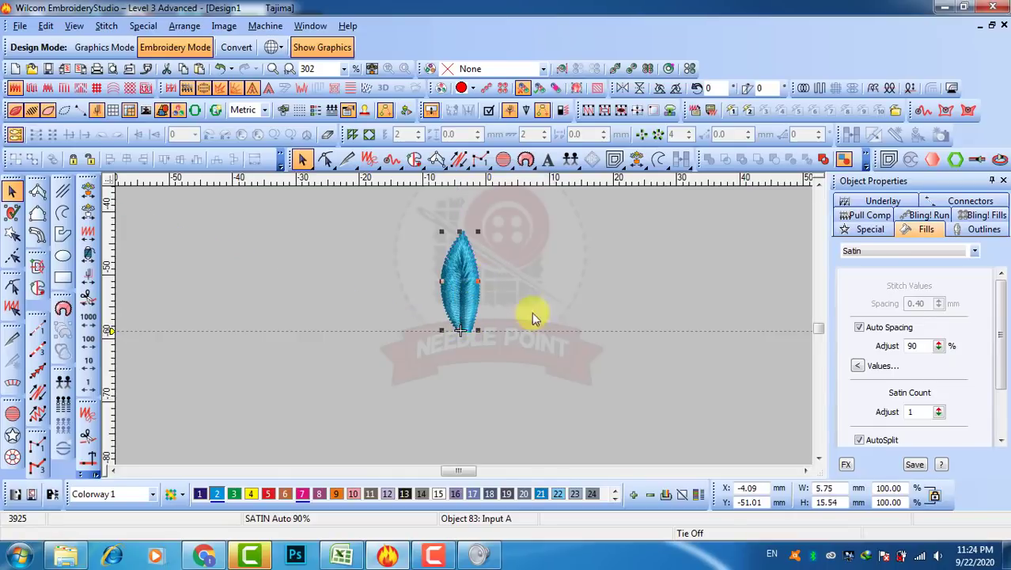
drag(477, 282, 483, 283)
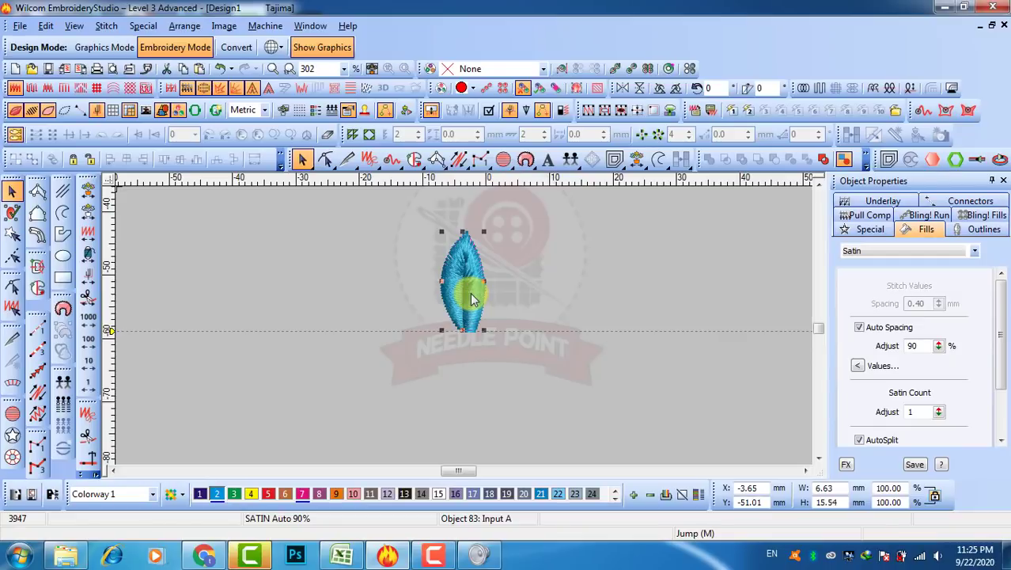
Reshape the leaf's stitch path, placing the exit point just left of its base and the entry point at its tip.
key(h)
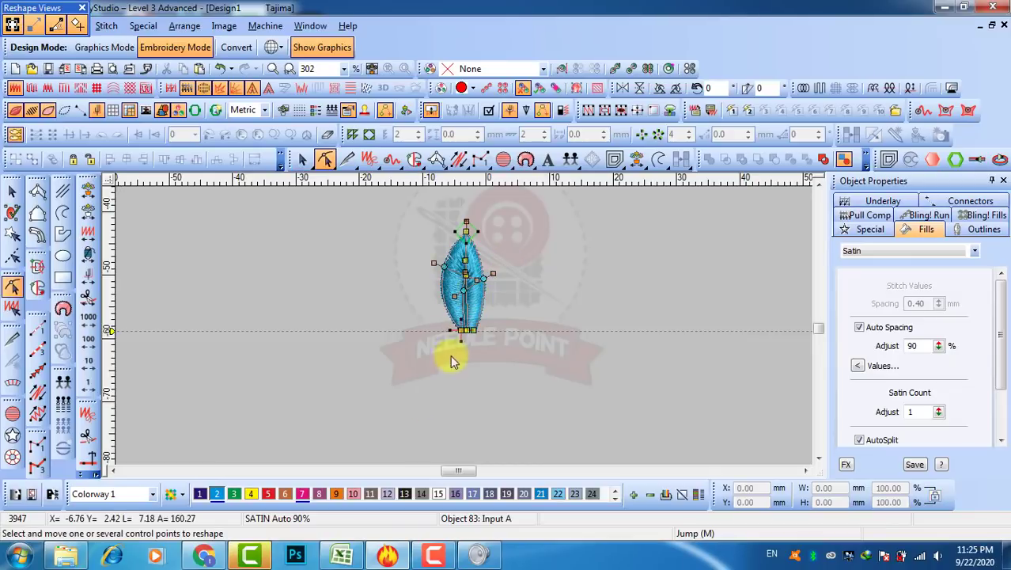
key(Return)
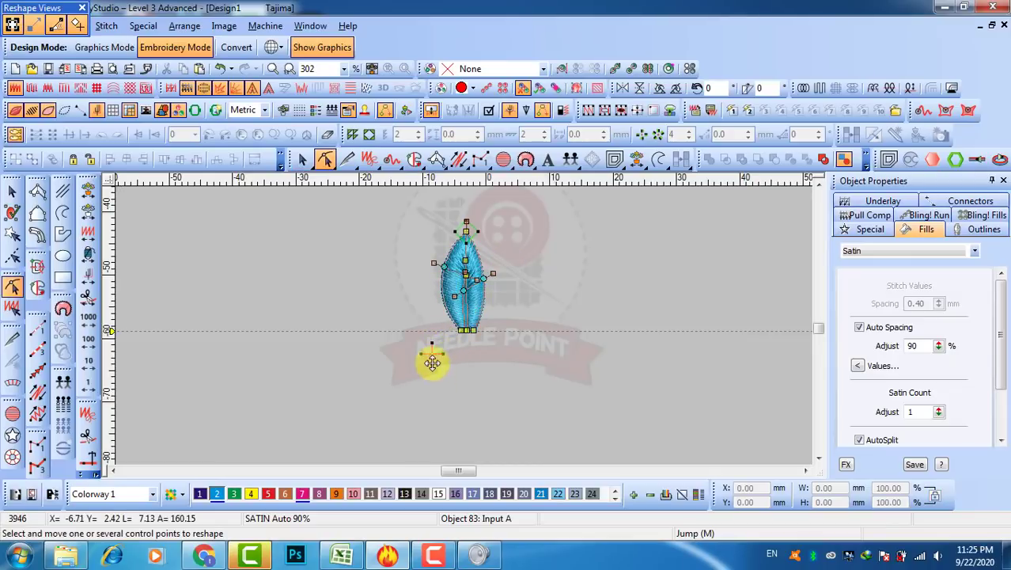
key(Return)
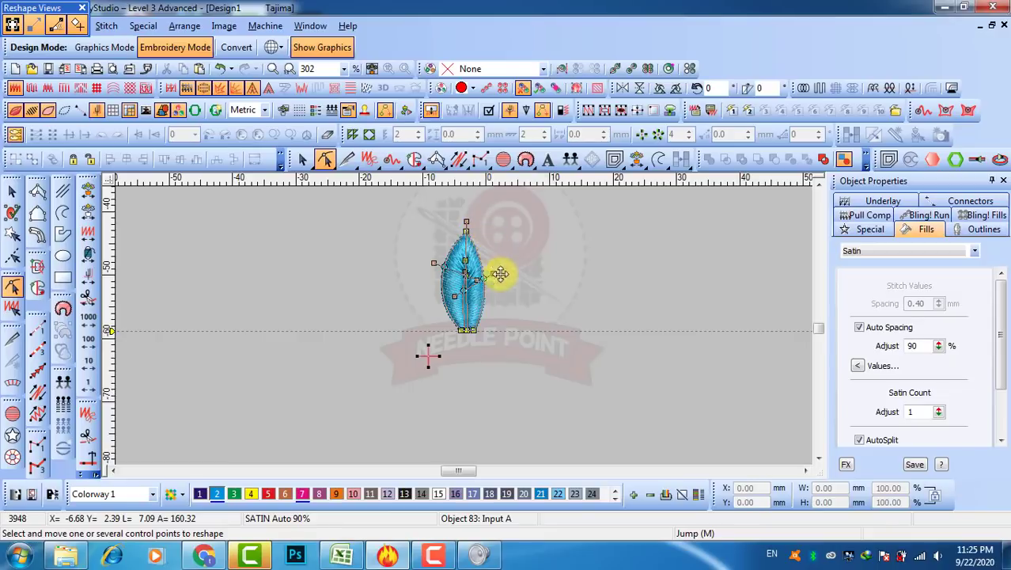
click(492, 355)
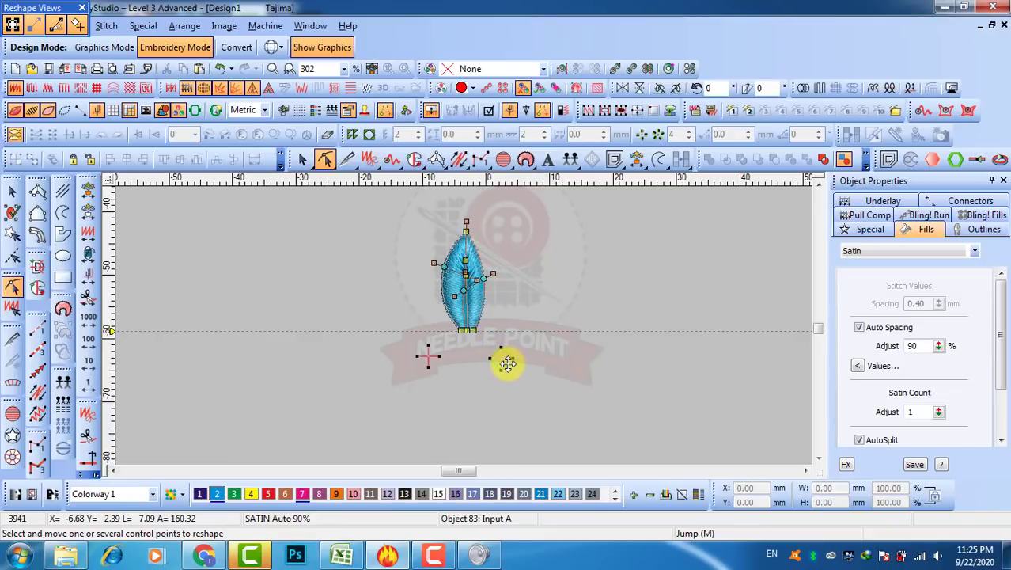
drag(507, 363, 504, 337)
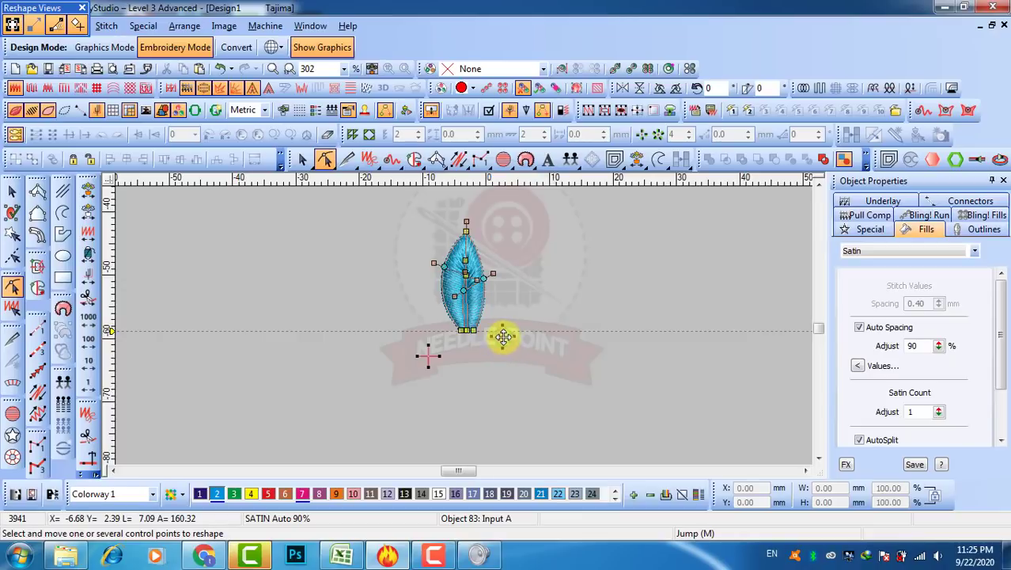
drag(425, 358, 441, 334)
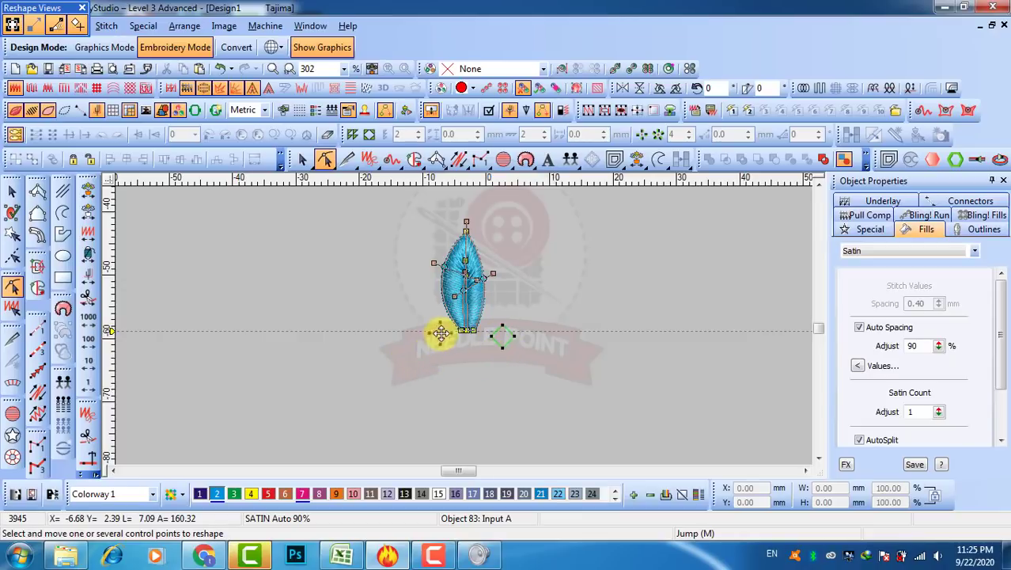
drag(510, 339, 468, 230)
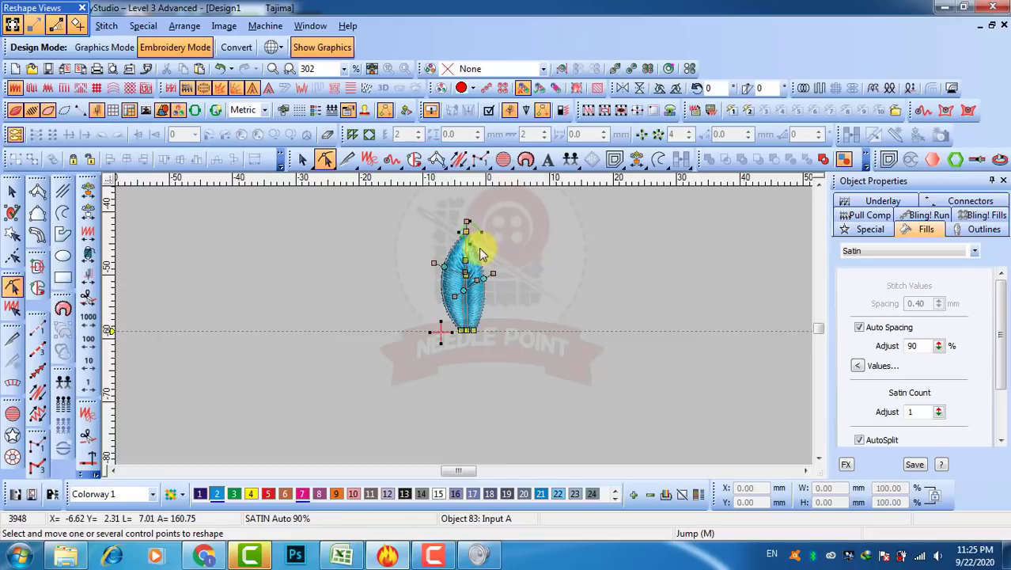
click(12, 190)
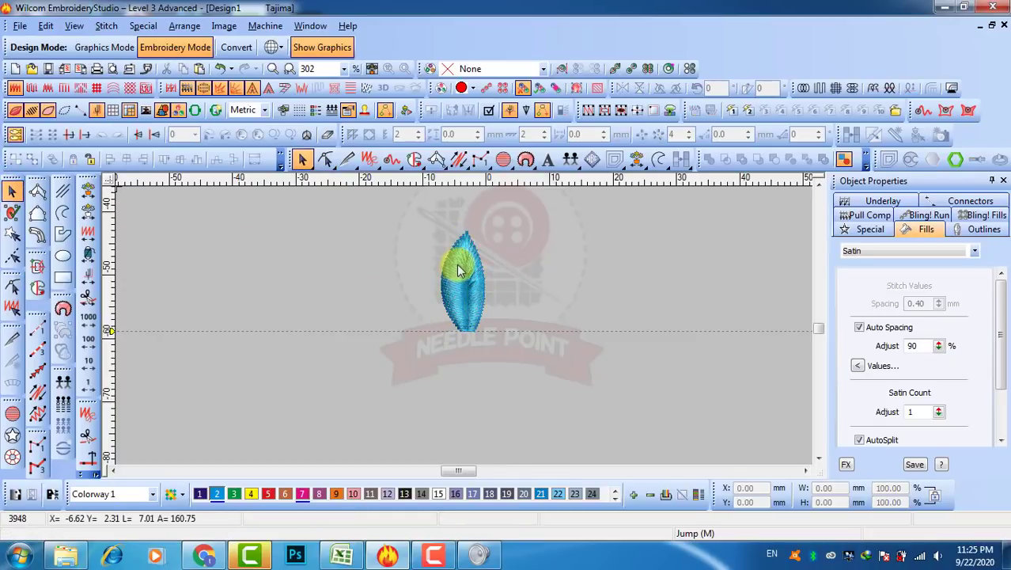
Turn off the realistic view and travel stitch by stitch through the leaf's opening stitches between its tip and base.
key(t)
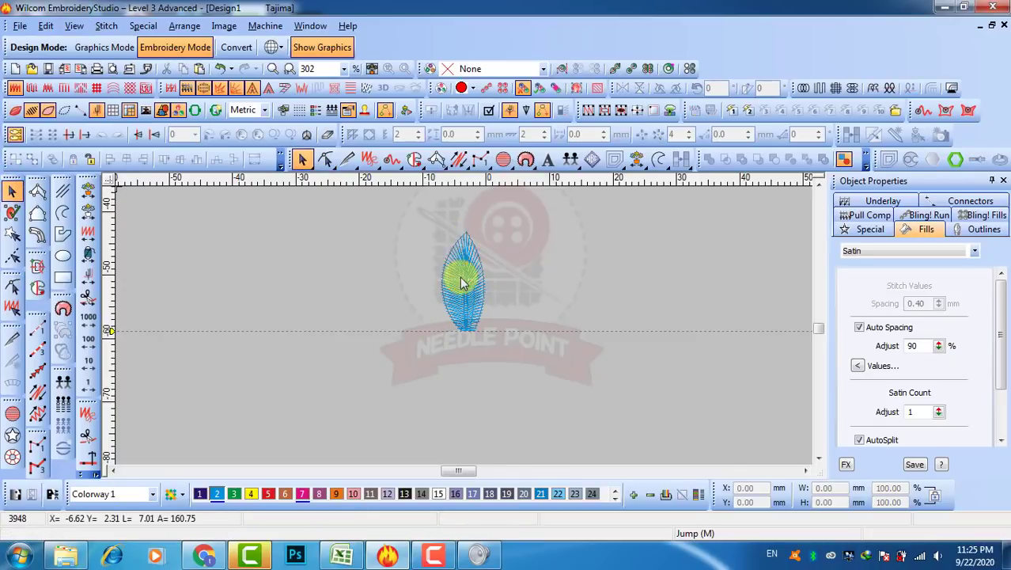
click(87, 212)
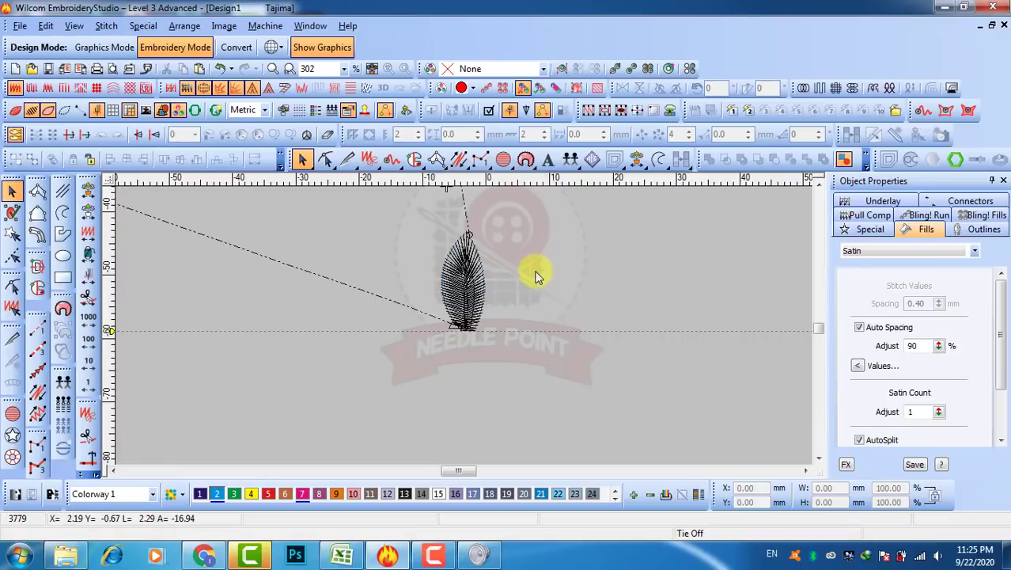
click(87, 231)
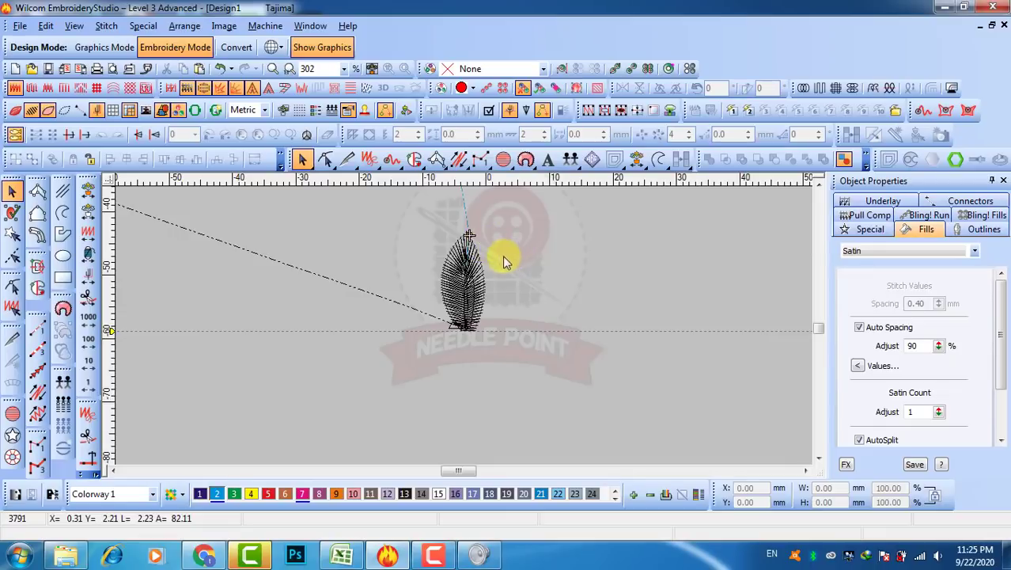
click(88, 384)
click(88, 384)
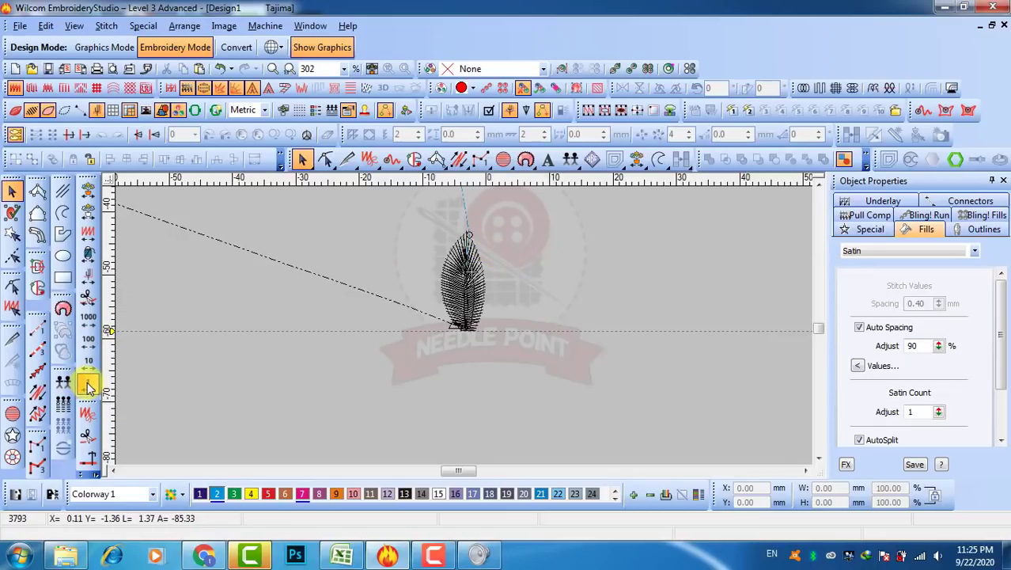
click(88, 386)
right_click(88, 386)
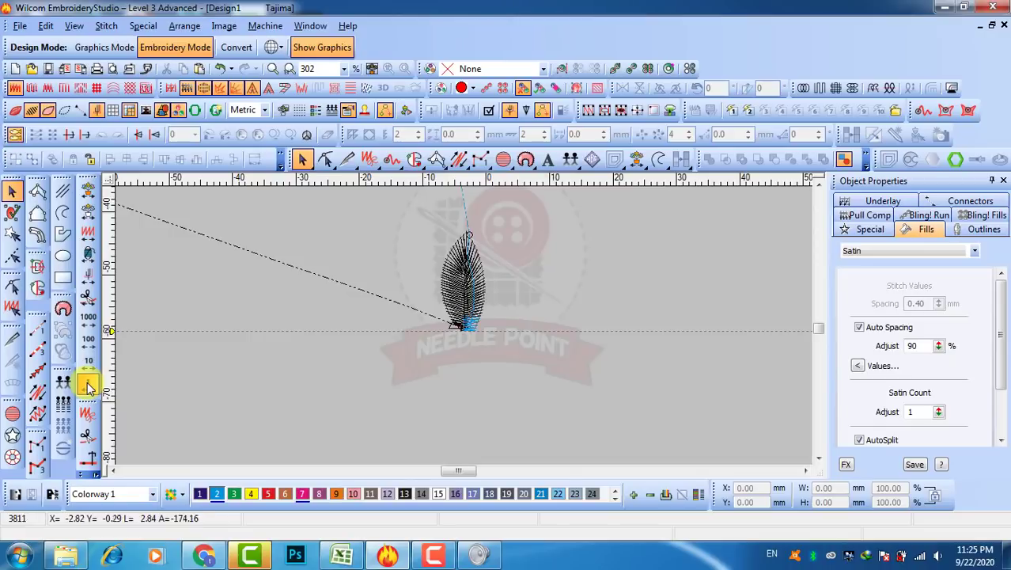
click(89, 387)
click(88, 387)
click(89, 387)
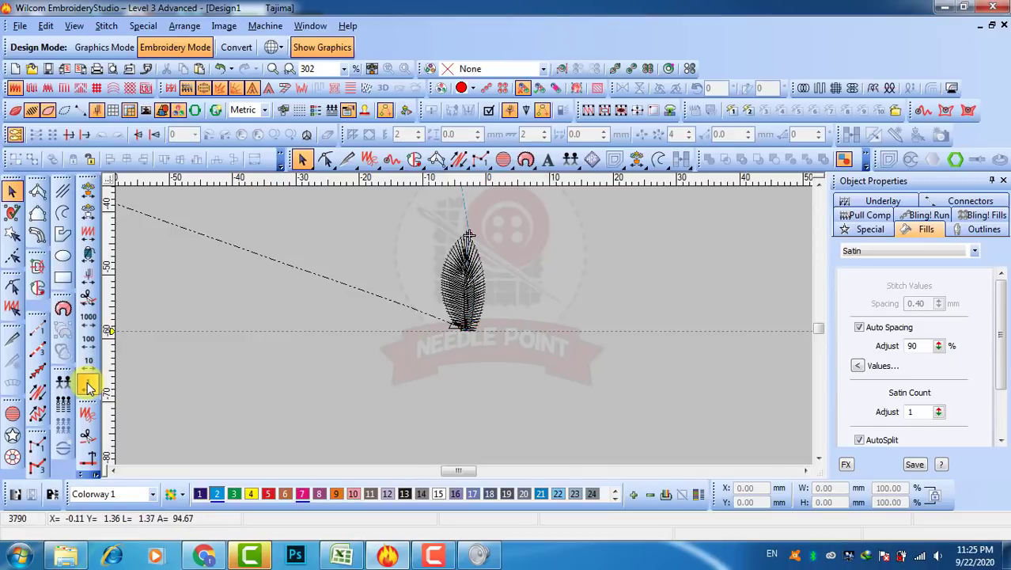
right_click(88, 387)
right_click(89, 387)
click(89, 385)
click(89, 385)
click(89, 385)
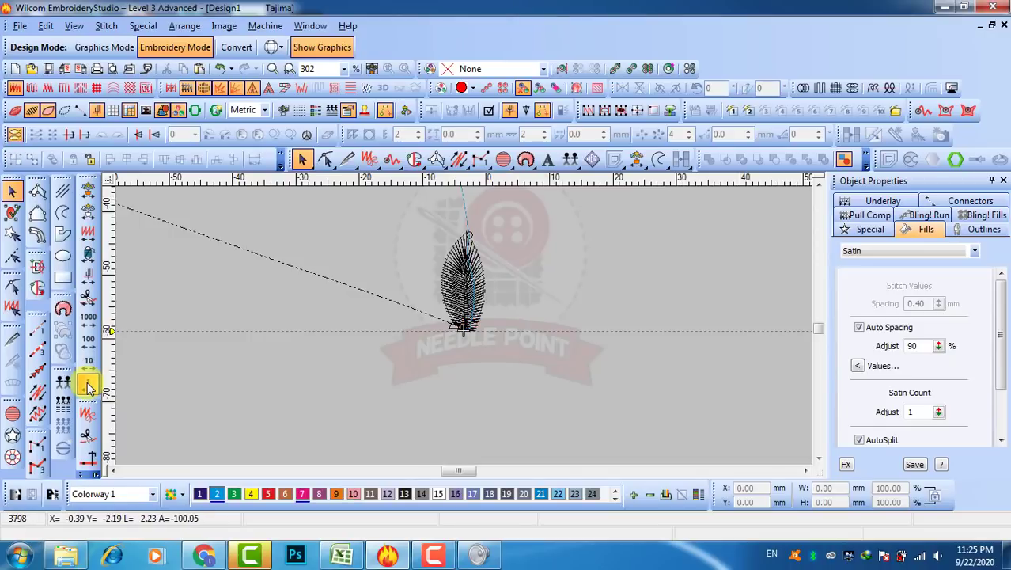
click(89, 385)
Travel forward one stitch at a time up the leaf's right half and into the upper left half.
key(Right)
key(Right)
key(Right)
key(Right)
key(Right)
key(Right)
key(Right)
key(Right)
key(Right)
key(Right)
key(Right)
key(Right)
key(Right)
key(Right)
key(Right)
key(Right)
key(Right)
key(Right)
key(Right)
key(Right)
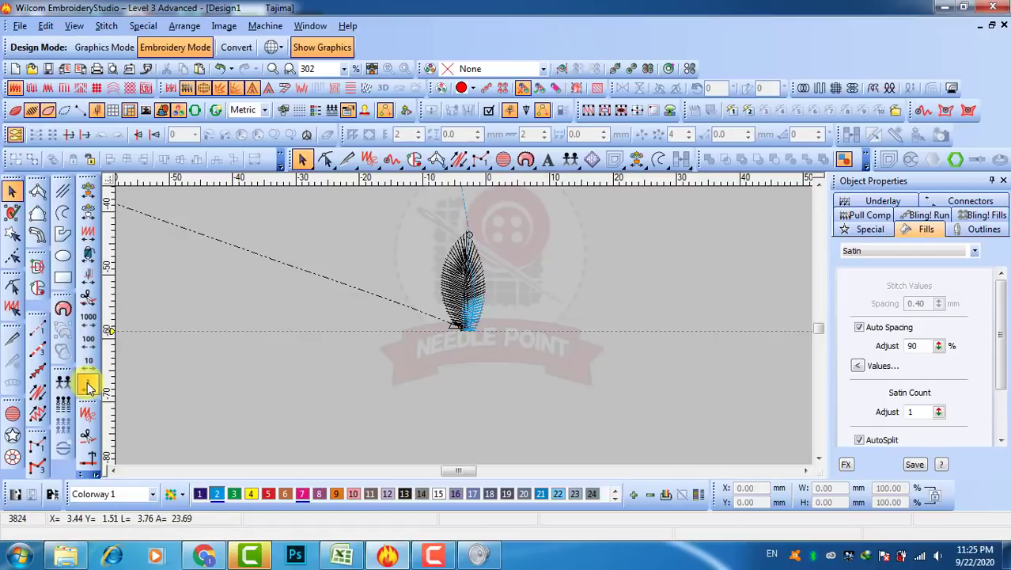
key(Right)
key(Right)
key(Right)
key(Right)
key(Right)
key(Right)
key(Right)
key(Right)
key(Right)
key(Right)
key(Right)
key(Right)
key(Right)
key(Right)
key(Right)
key(Right)
key(Right)
key(Right)
key(Right)
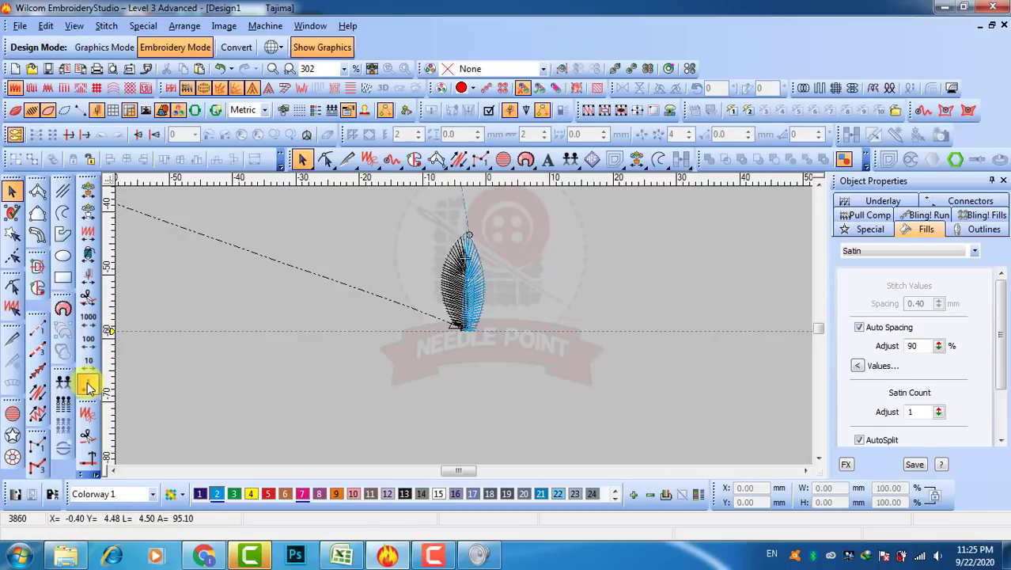
key(Right)
key(Right)
key(Right)
key(Right)
key(Right)
key(Right)
key(Right)
key(Right)
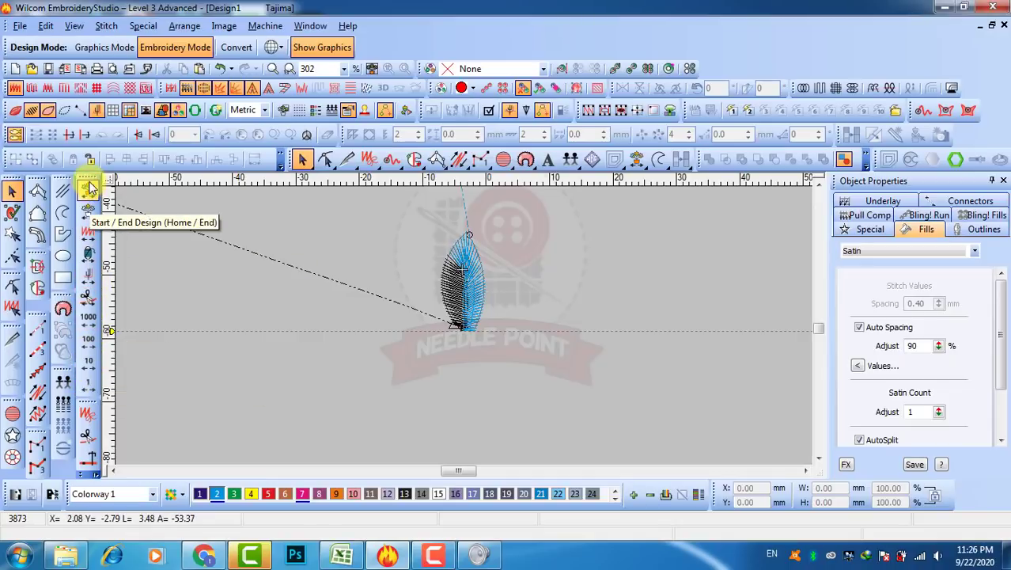
Float the Travel Tools above the leaf and travel single stitches up its right half and down its left half to the tie-off.
drag(86, 169, 326, 198)
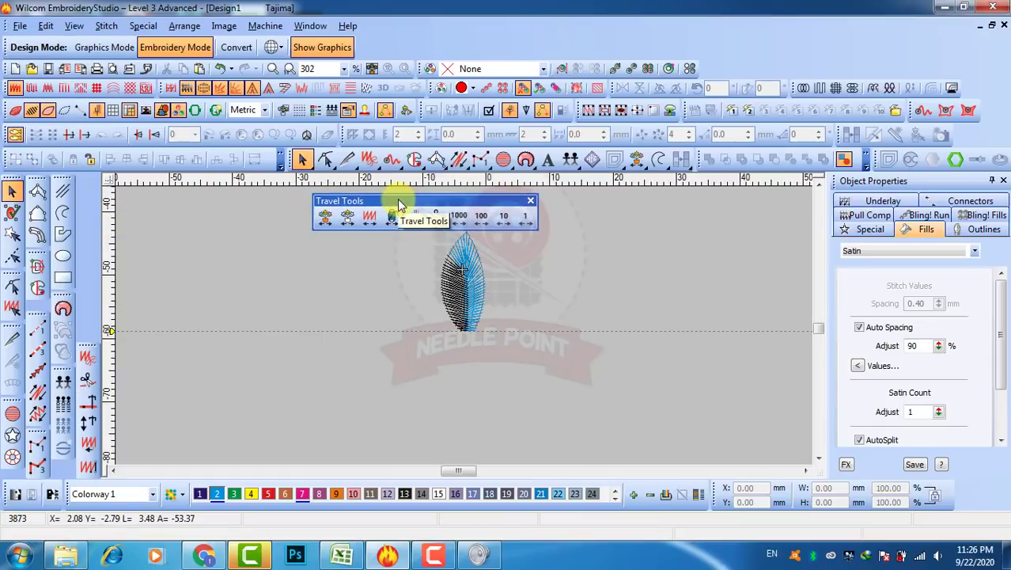
drag(398, 197, 398, 191)
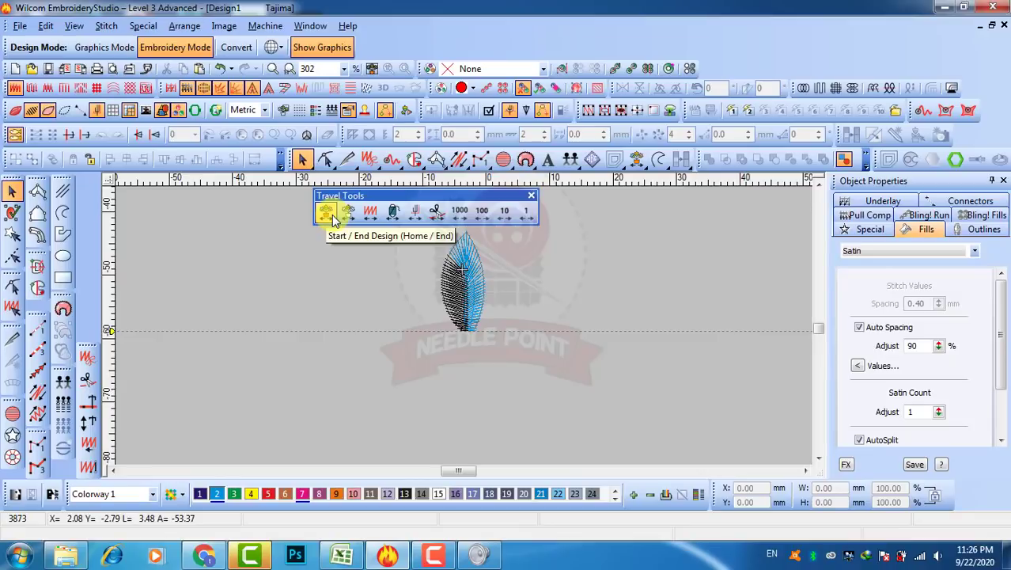
click(528, 218)
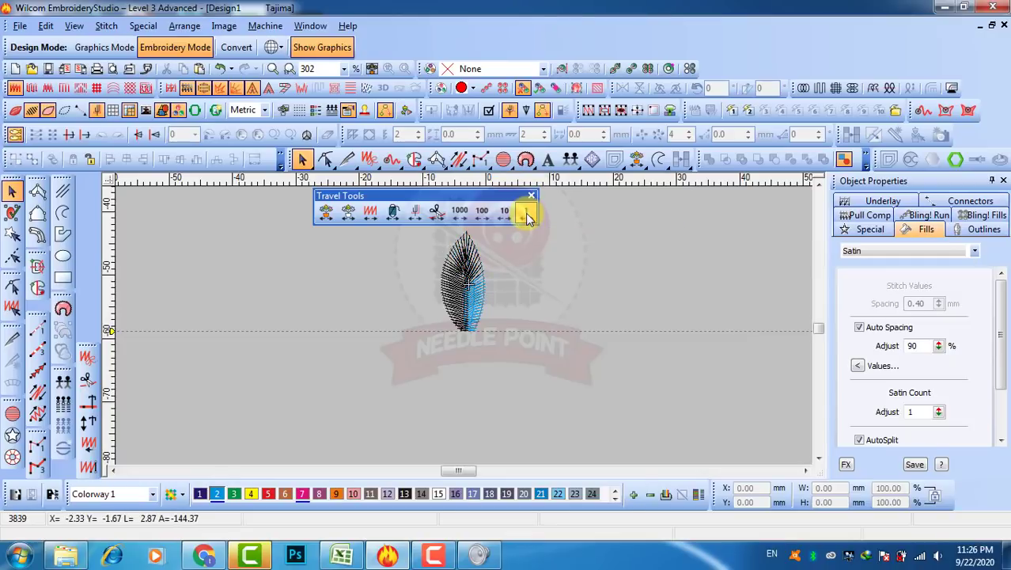
right_click(529, 219)
right_click(529, 219)
right_click(529, 220)
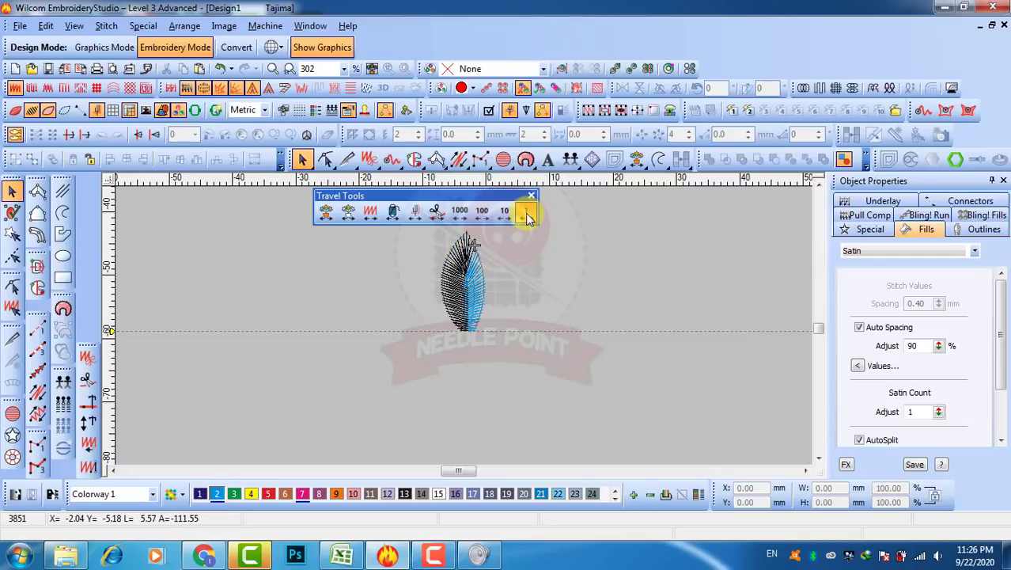
right_click(529, 219)
right_click(529, 219)
right_click(529, 220)
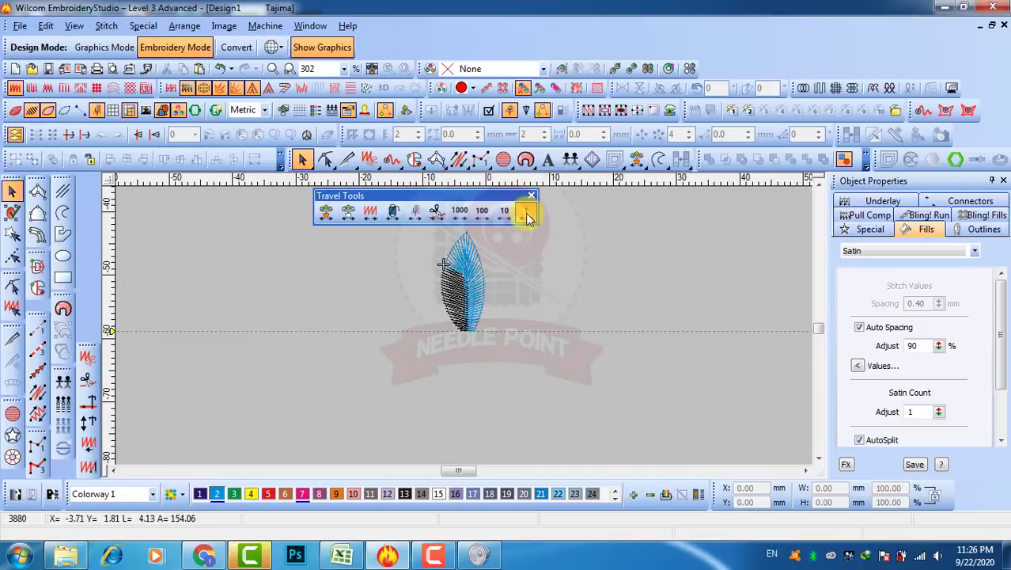
right_click(529, 220)
right_click(529, 219)
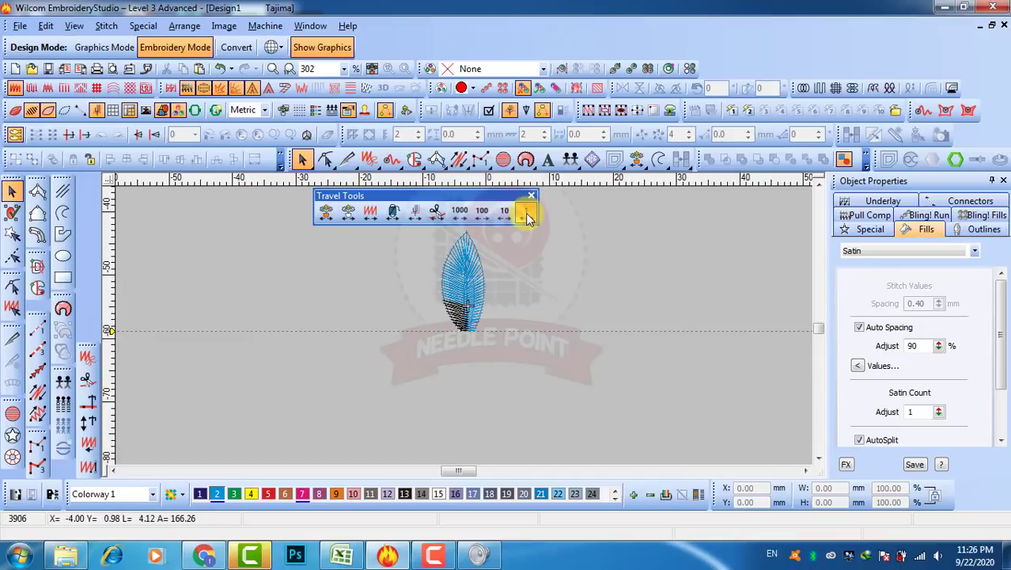
right_click(528, 219)
right_click(529, 220)
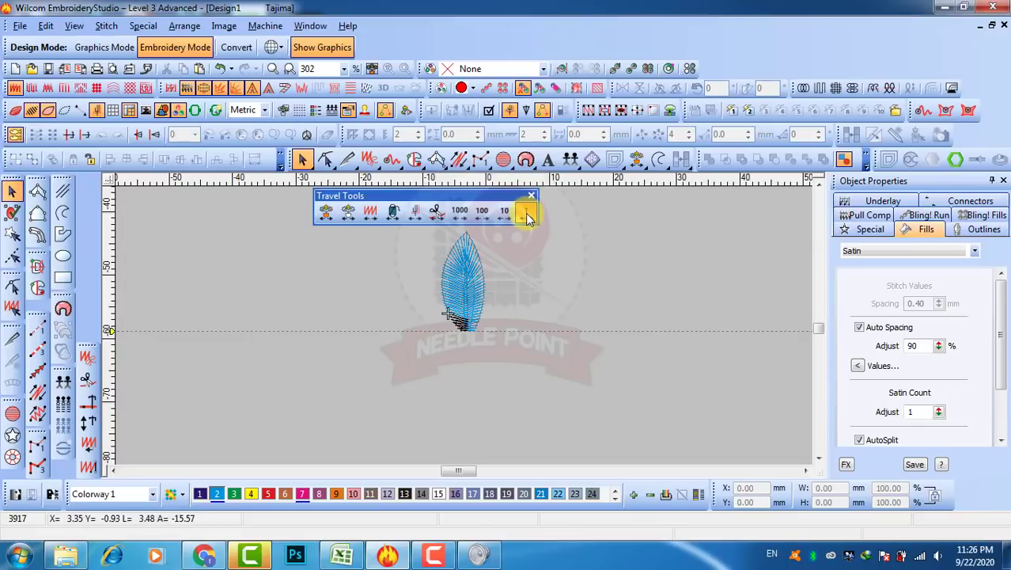
right_click(529, 219)
right_click(529, 220)
right_click(528, 219)
right_click(529, 220)
right_click(529, 219)
right_click(529, 219)
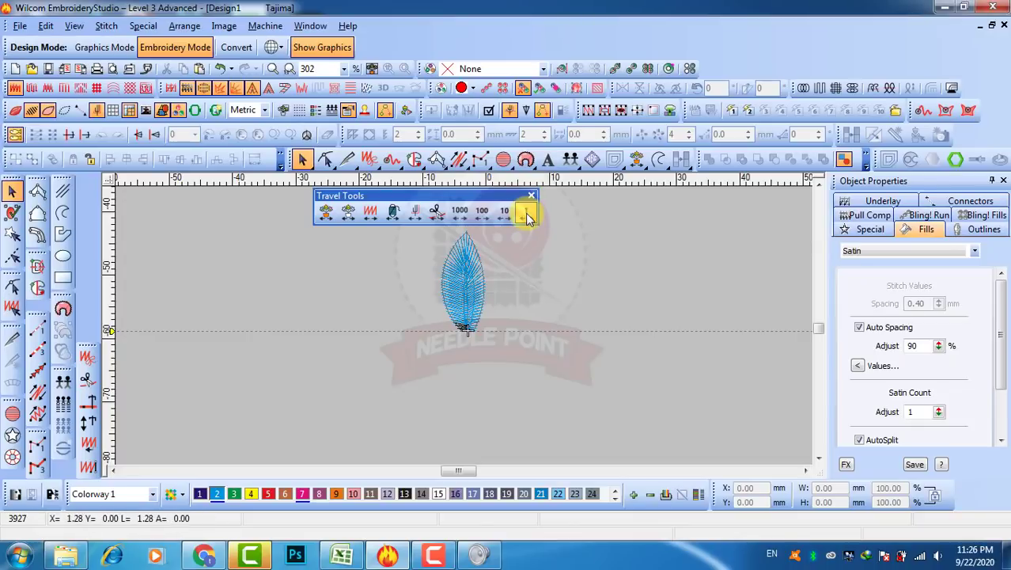
right_click(529, 220)
right_click(528, 219)
right_click(529, 219)
click(529, 219)
click(528, 220)
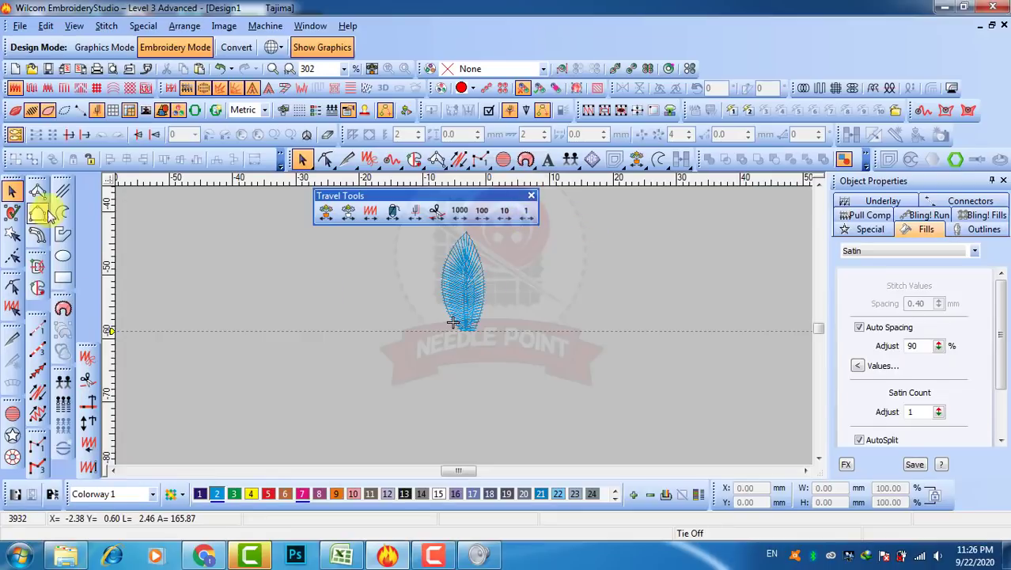
Reshape the leaf's stitch path, moving the exit point to its upper left edge and the entry point to the lower right of its base.
click(459, 285)
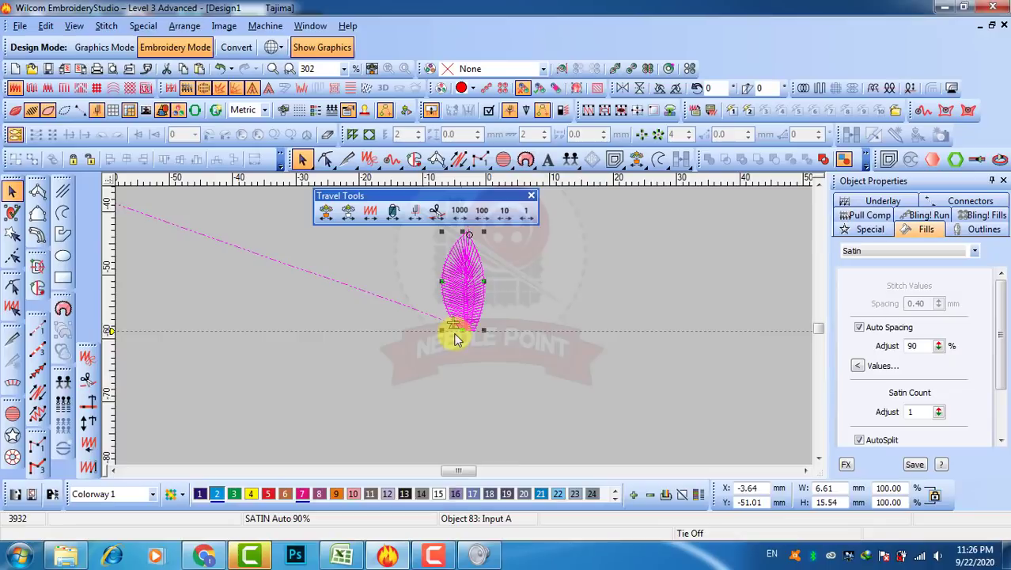
key(h)
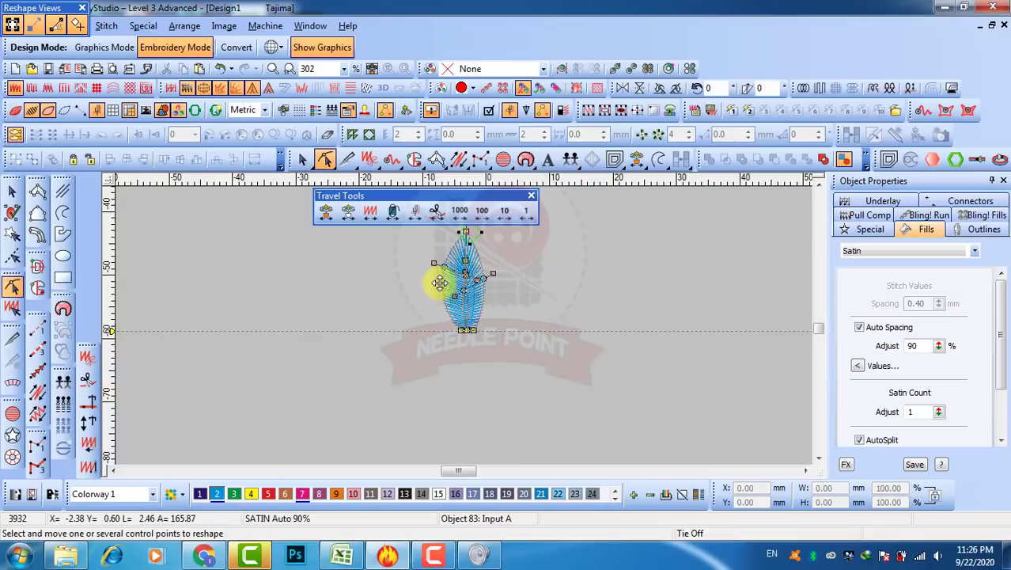
click(441, 264)
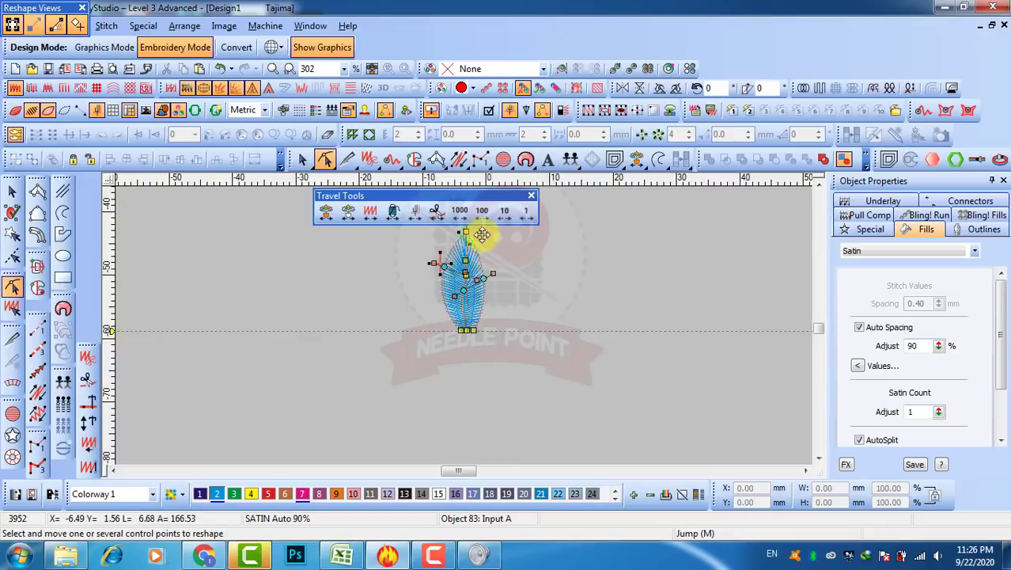
drag(481, 315, 479, 346)
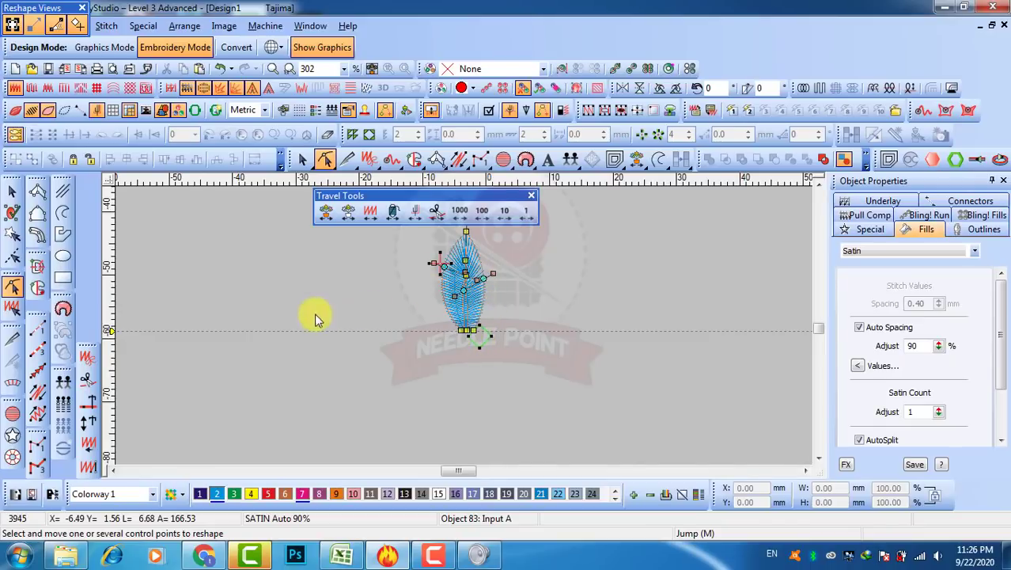
click(12, 192)
click(323, 285)
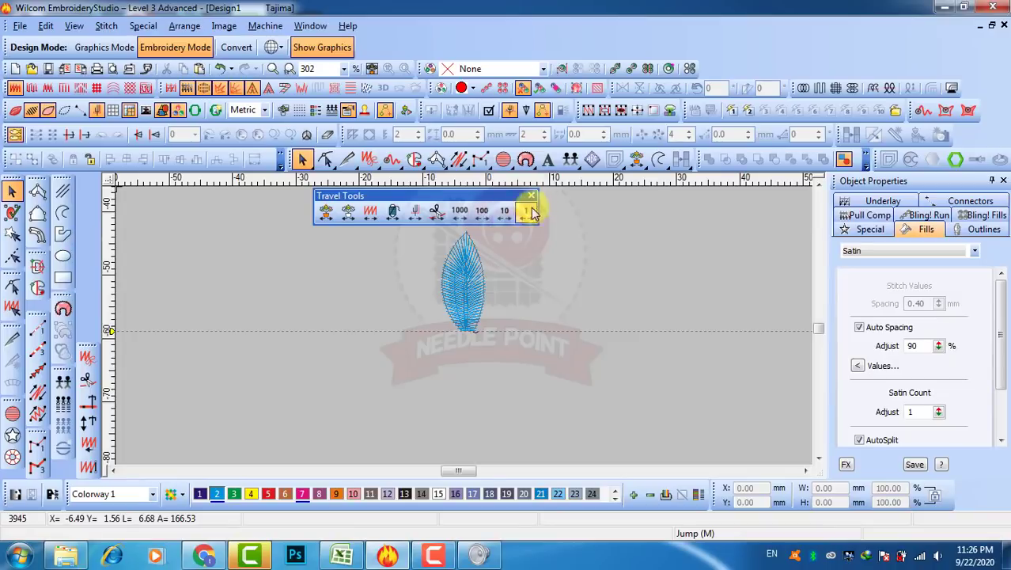
Travel back through the leaf by segment and by single stitches to its first stitch at the base.
click(375, 213)
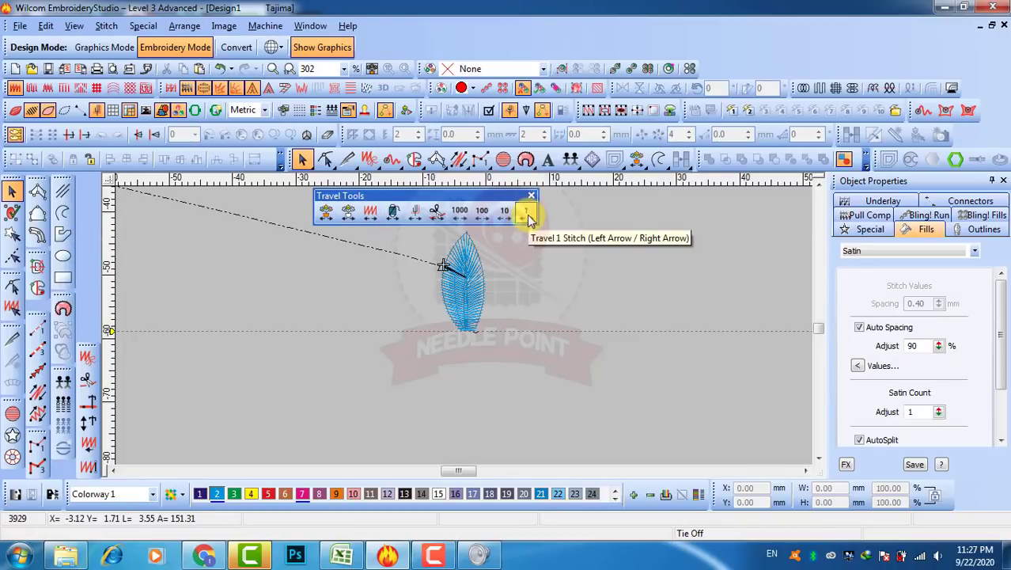
click(526, 213)
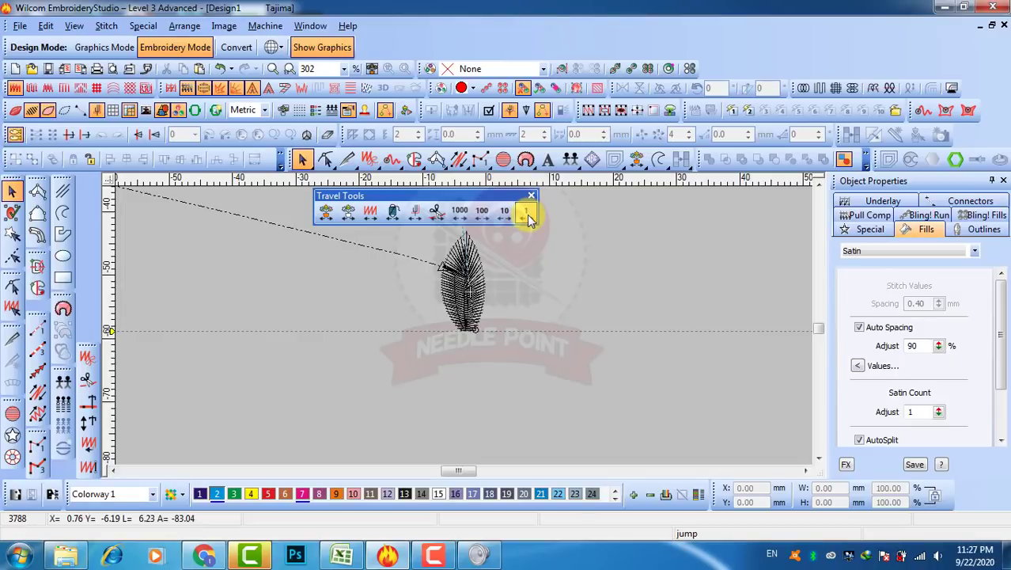
click(529, 218)
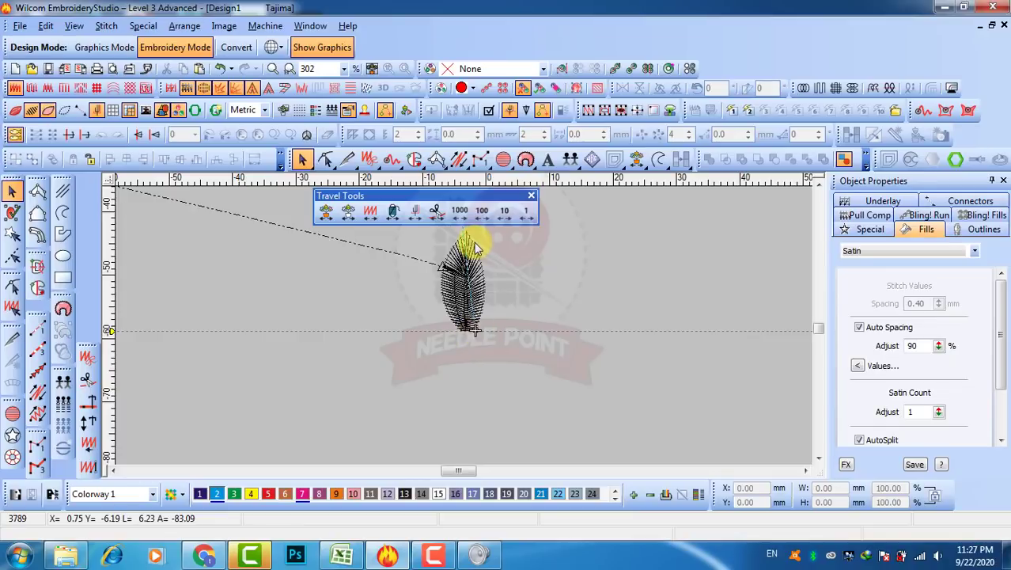
Display the leaf's reshape points to check its entry and exit positions, ending with nothing selected.
click(480, 334)
key(h)
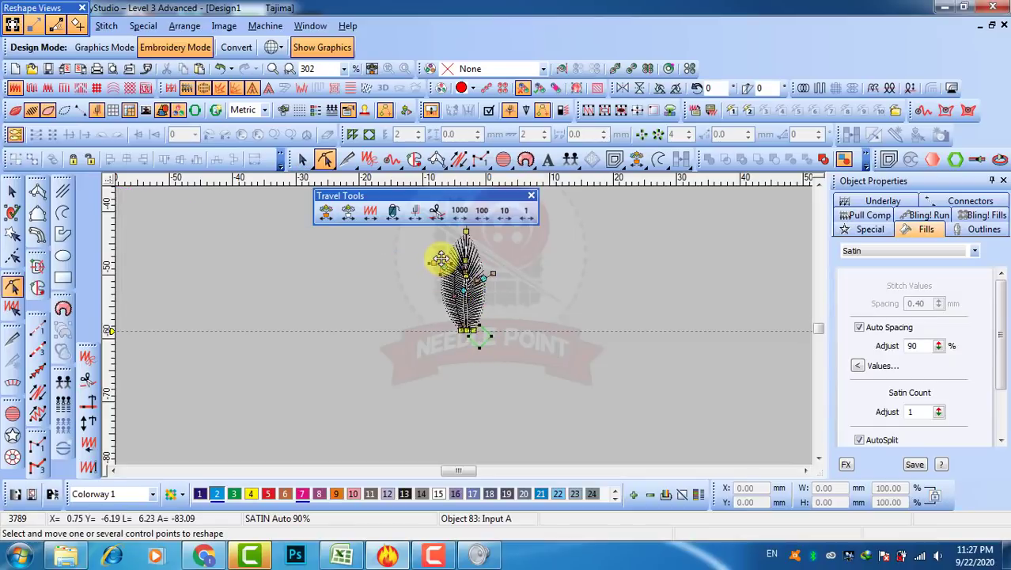
click(11, 191)
click(288, 291)
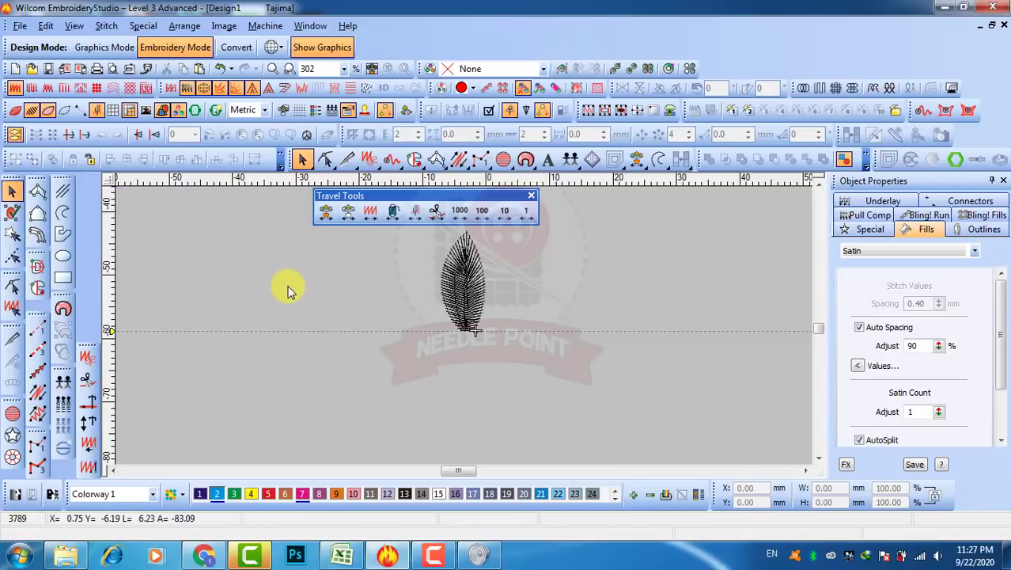
Travel one stitch at a time from the leaf's base up its right half and around the tip to its upper left edge.
click(526, 215)
click(526, 216)
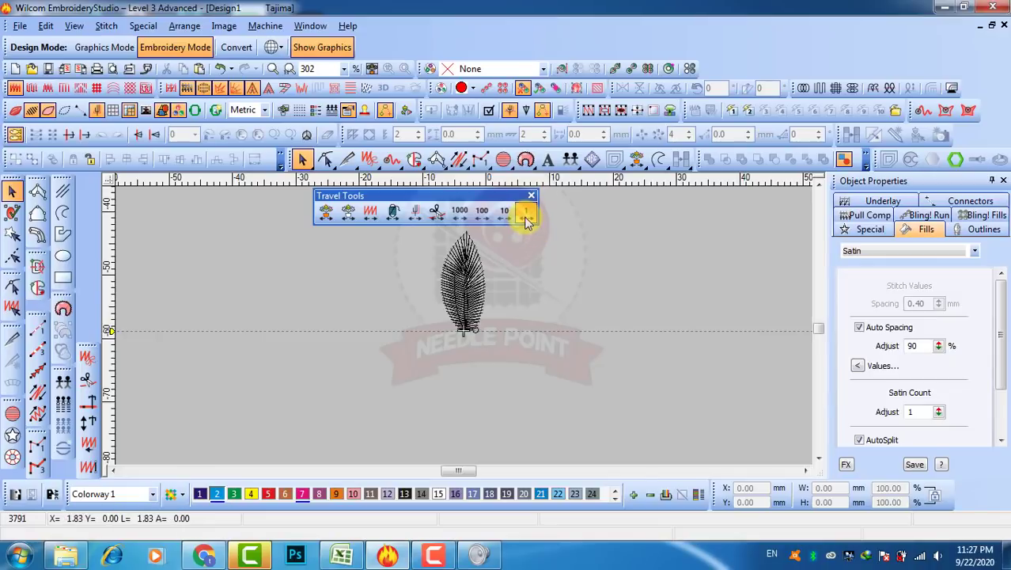
key(Right)
key(Right)
key(Right)
key(Right)
key(Right)
key(Right)
key(Right)
key(Right)
key(Right)
key(Right)
key(Right)
key(Right)
key(Right)
key(Right)
key(Right)
key(Right)
key(Right)
key(Right)
key(Right)
key(Right)
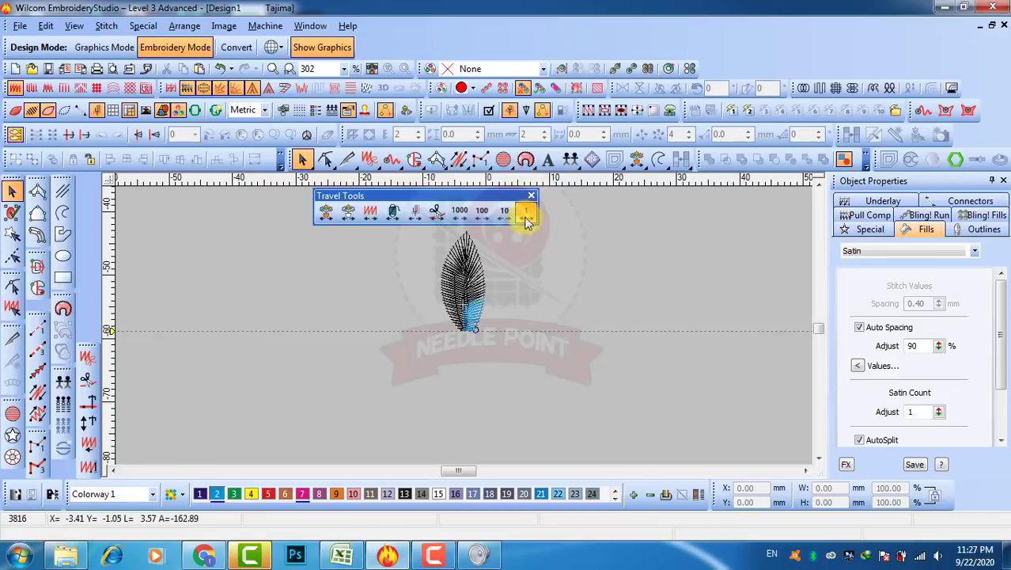
key(Right)
key(Right)
key(Right)
key(Right)
key(Right)
key(Right)
key(Right)
key(Right)
key(Right)
key(Right)
key(Right)
key(Right)
key(Right)
key(Right)
key(Right)
key(Right)
key(Right)
key(Right)
key(Right)
key(Right)
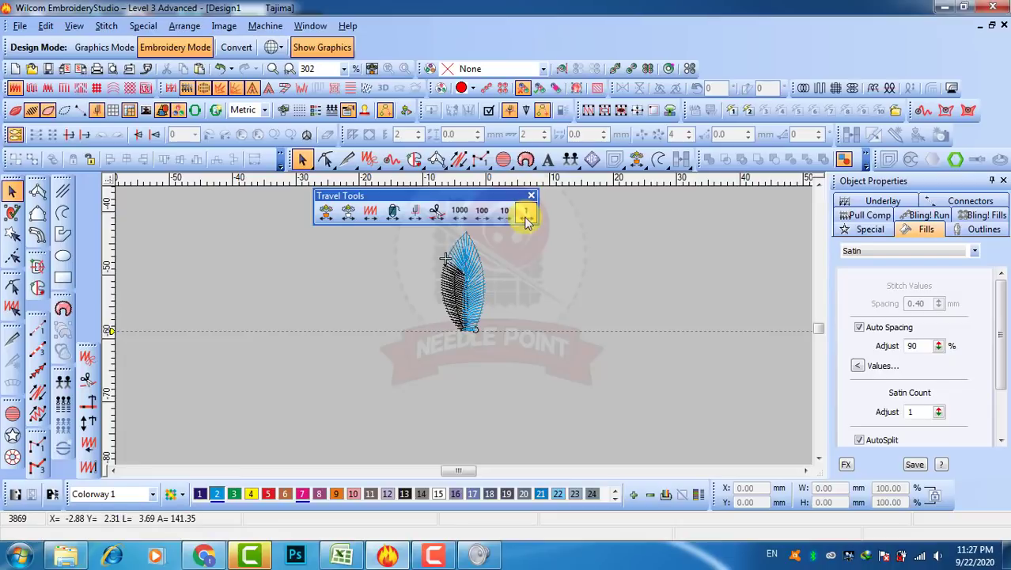
Travel single stitches down the leaf's center to the base and up its left half through the closing tie-off.
key(Right)
key(Right)
key(Right)
key(Right)
key(Right)
key(Right)
key(Right)
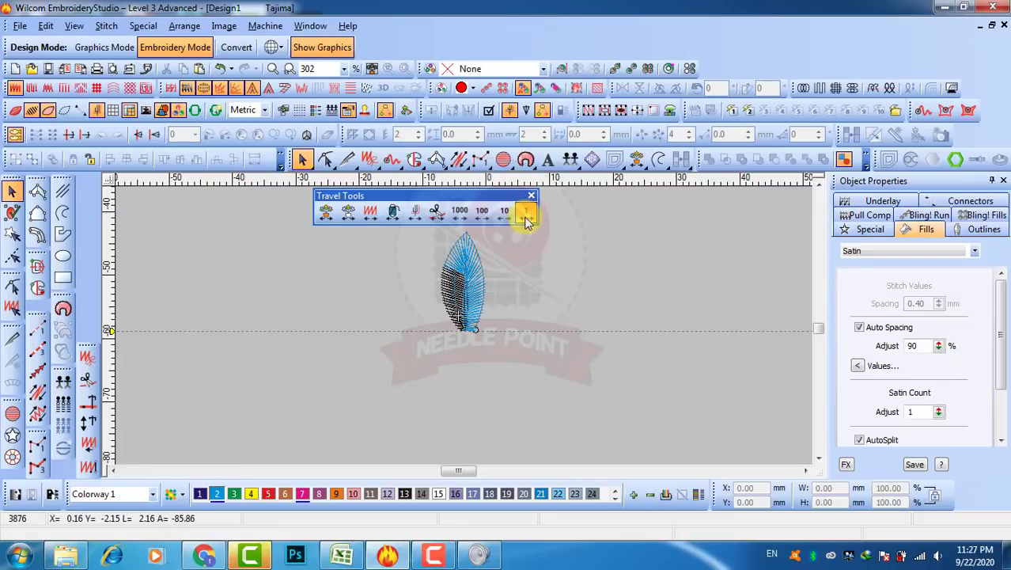
key(Right)
key(Right)
key(Right)
key(Right)
key(Right)
key(Right)
key(Right)
key(Right)
key(Right)
key(Right)
key(Right)
key(Right)
key(Right)
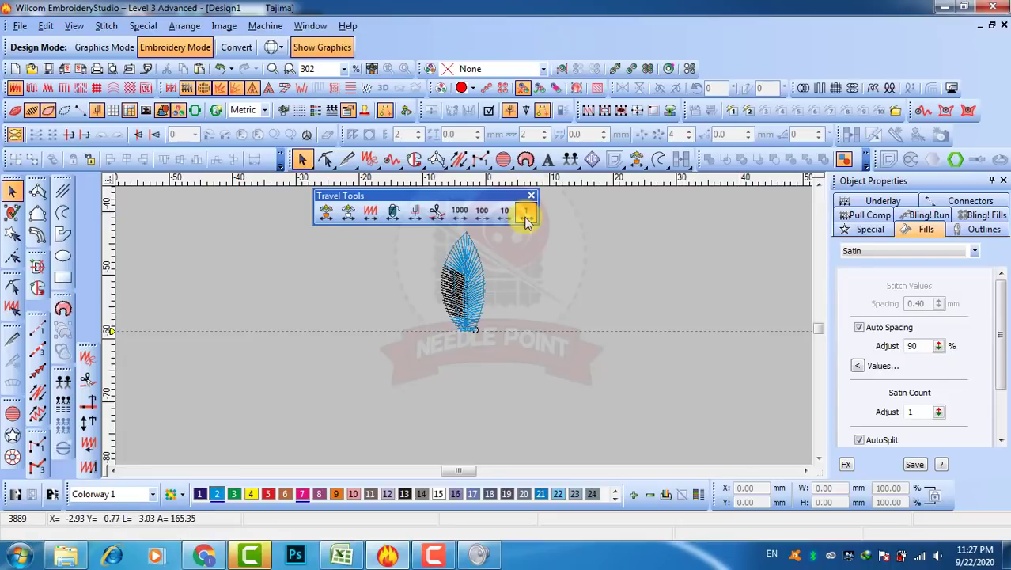
key(Right)
key(Right)
key(Right)
key(Right)
key(Right)
key(Right)
key(Right)
key(Right)
key(Right)
key(Right)
key(Right)
key(Right)
key(Right)
key(Right)
key(Right)
key(Right)
key(Right)
key(Right)
key(Right)
key(Right)
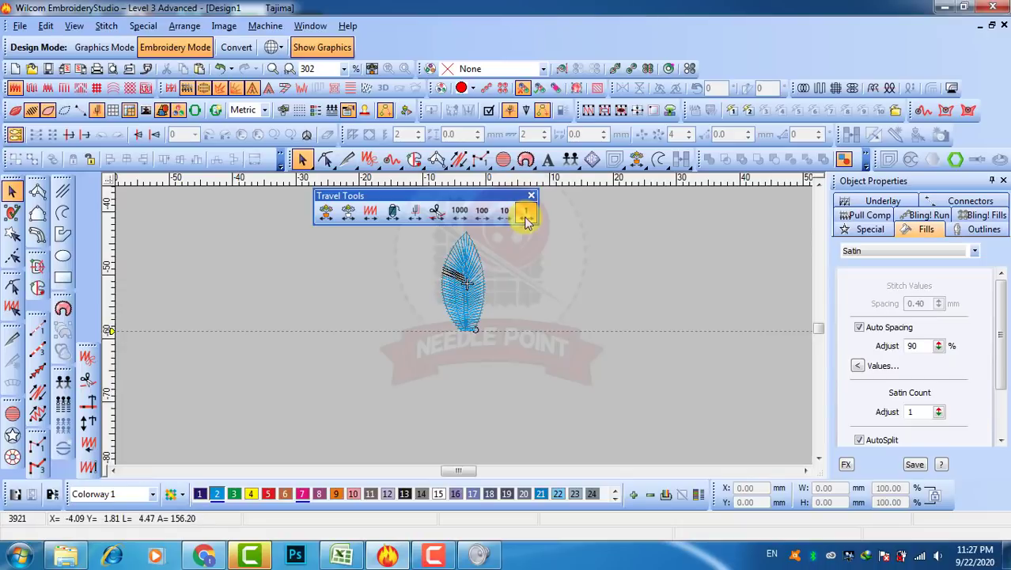
right_click(526, 218)
right_click(526, 218)
right_click(526, 218)
right_click(527, 218)
right_click(526, 218)
right_click(526, 218)
right_click(526, 218)
right_click(527, 218)
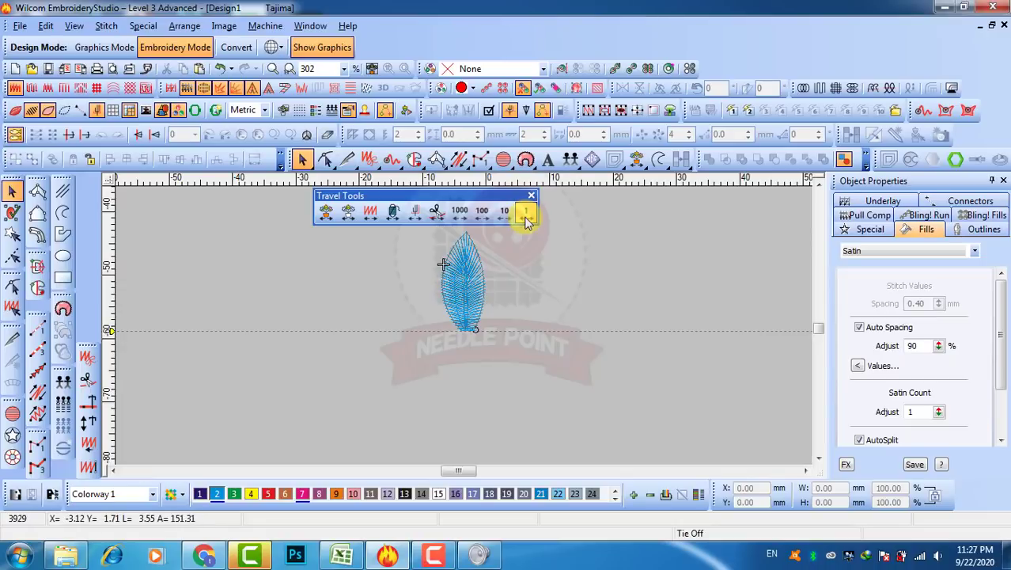
click(527, 214)
click(526, 214)
click(526, 214)
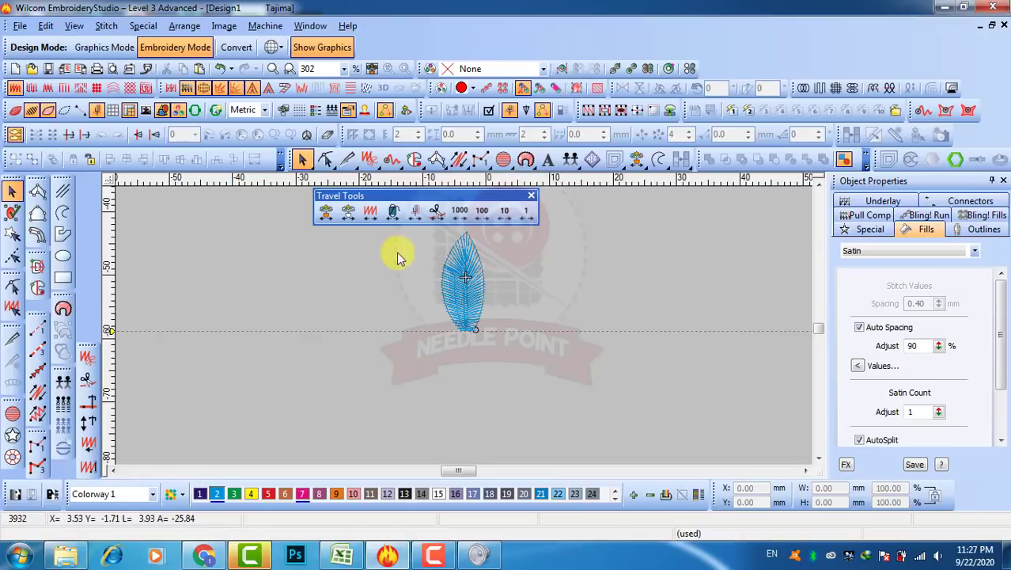
Reshape the leaf's stitch path, moving the exit point from its upper left edge to its base near the entry point.
click(470, 319)
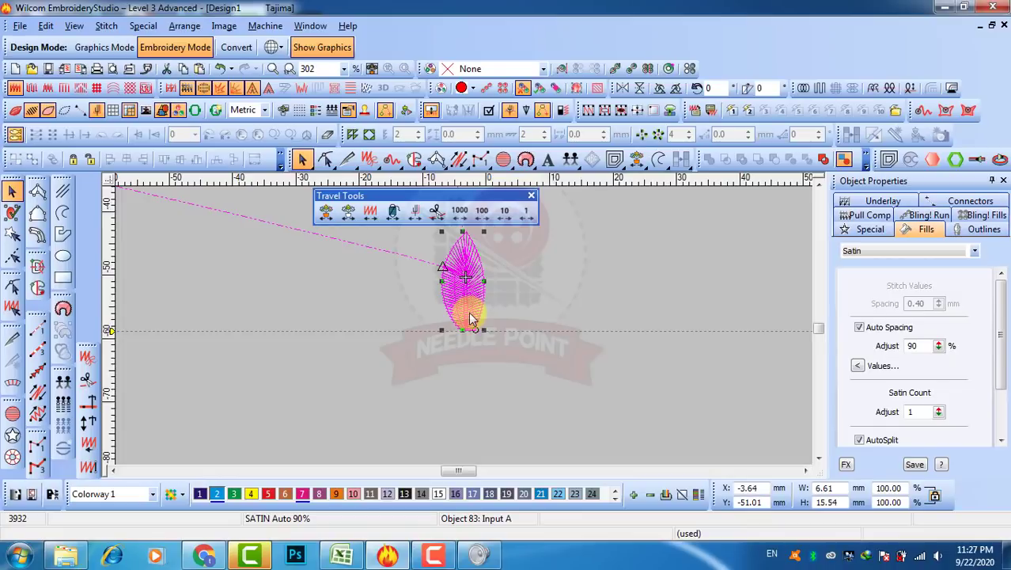
key(h)
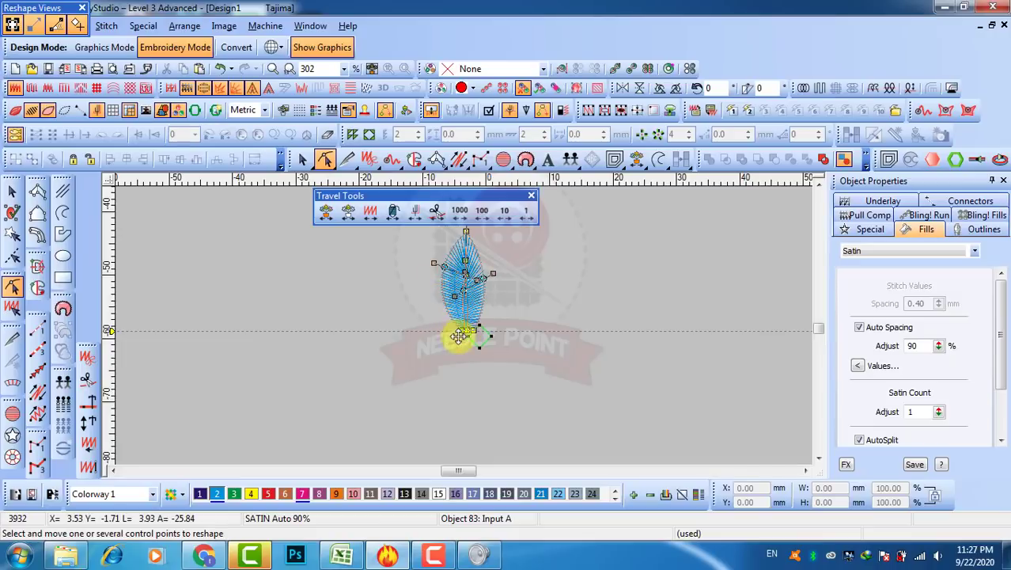
drag(459, 336, 483, 338)
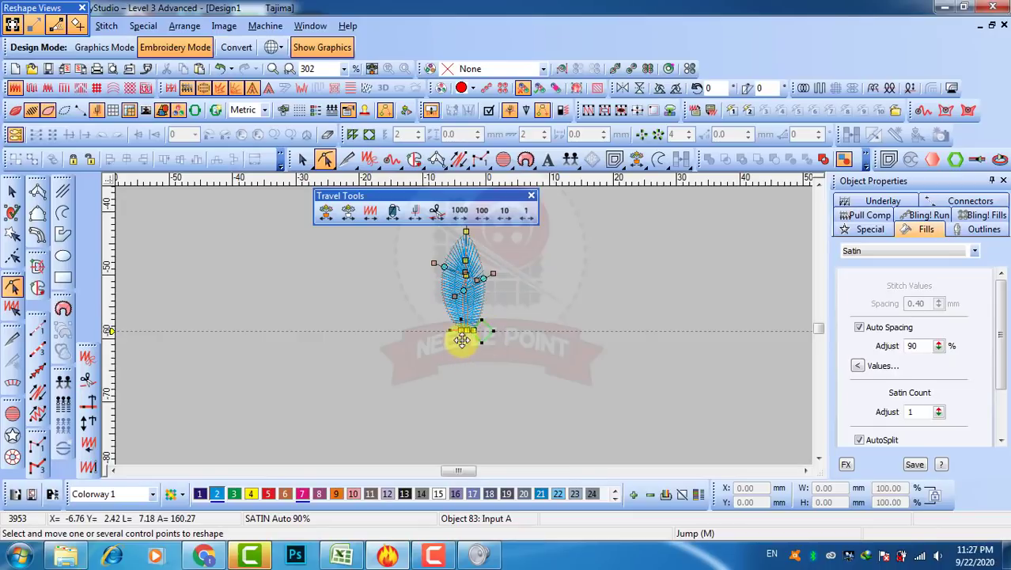
key(Escape)
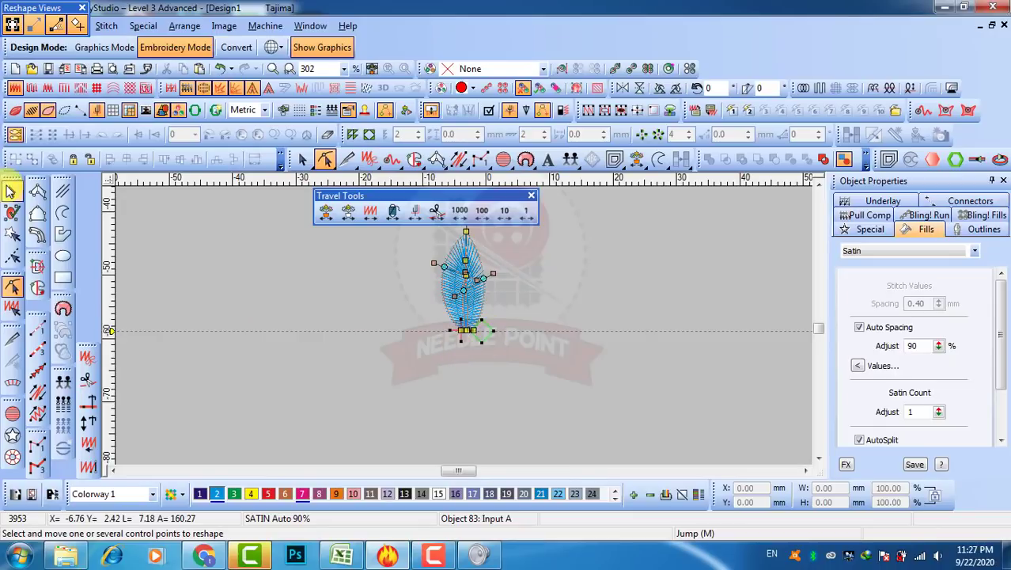
Duplicate the leaf toward the left at about 13.5 mm spacing to form a row of eight leaves below the vine border.
click(464, 295)
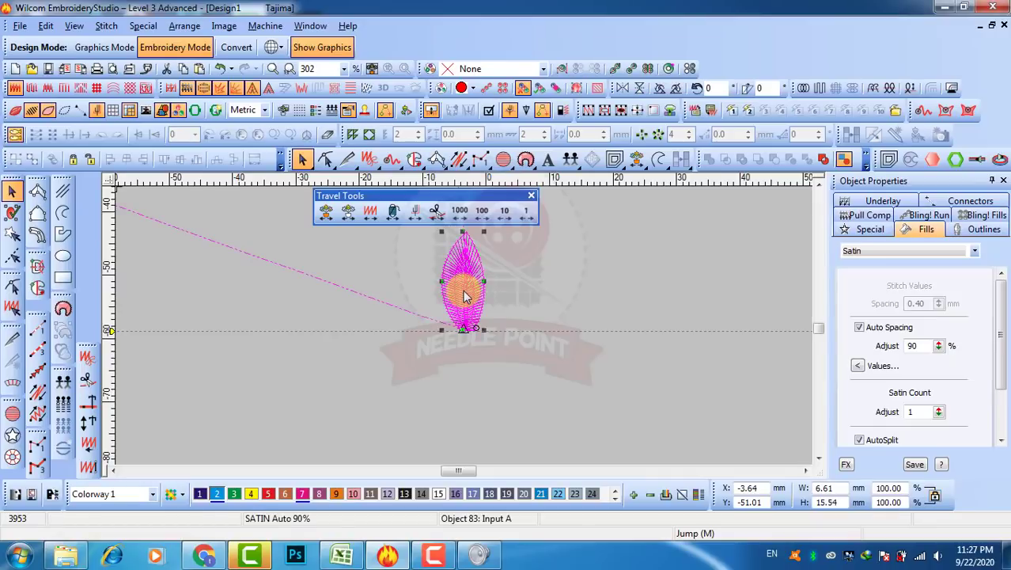
drag(465, 296, 379, 304)
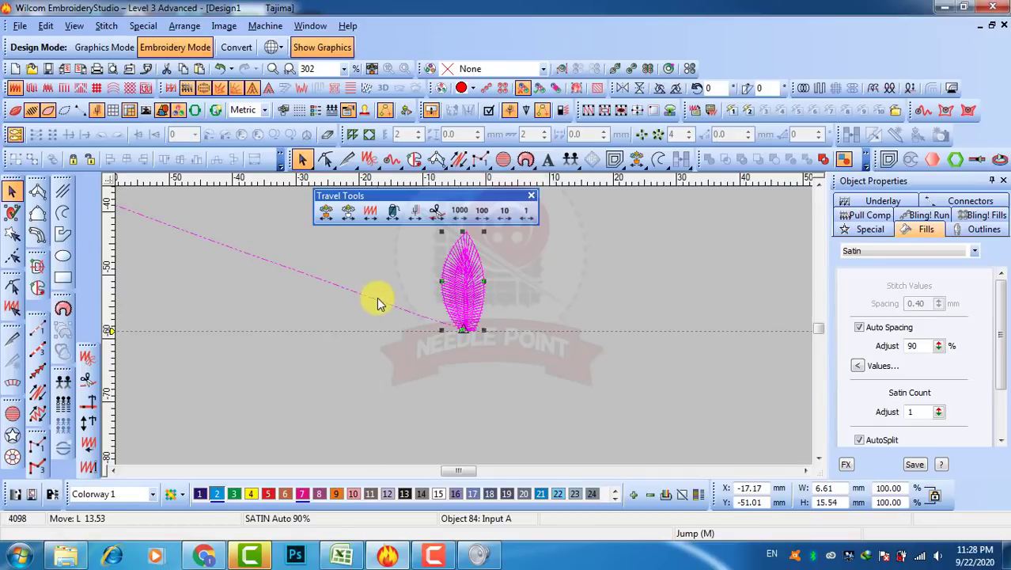
ctrl+click(467, 288)
drag(354, 298, 248, 296)
scroll(336, 291, down, 1)
drag(357, 280, 658, 362)
drag(463, 379, 289, 328)
click(327, 385)
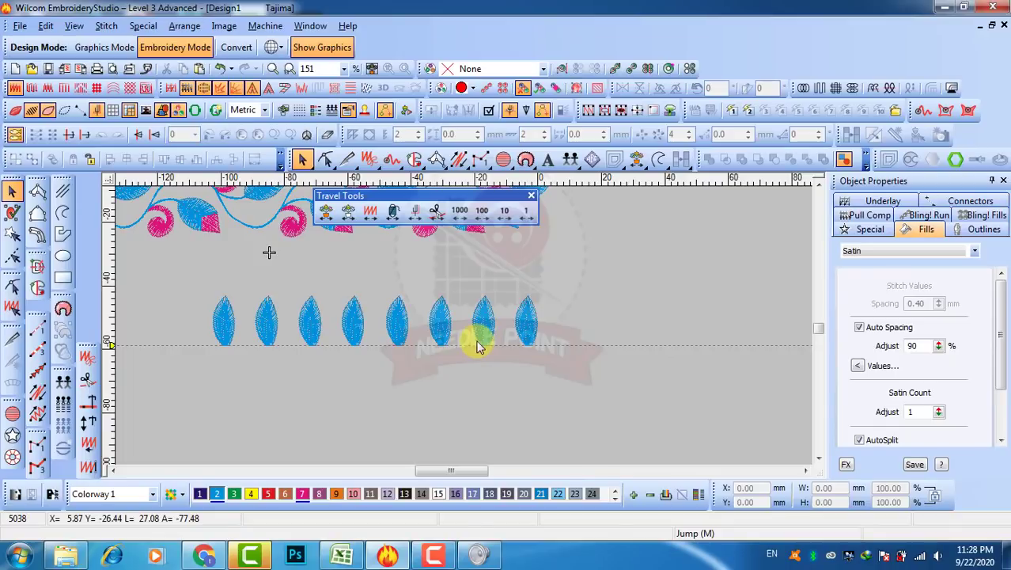
Check the stitching order of the eight leaves by selecting each one from right to left and reading its object number.
click(527, 324)
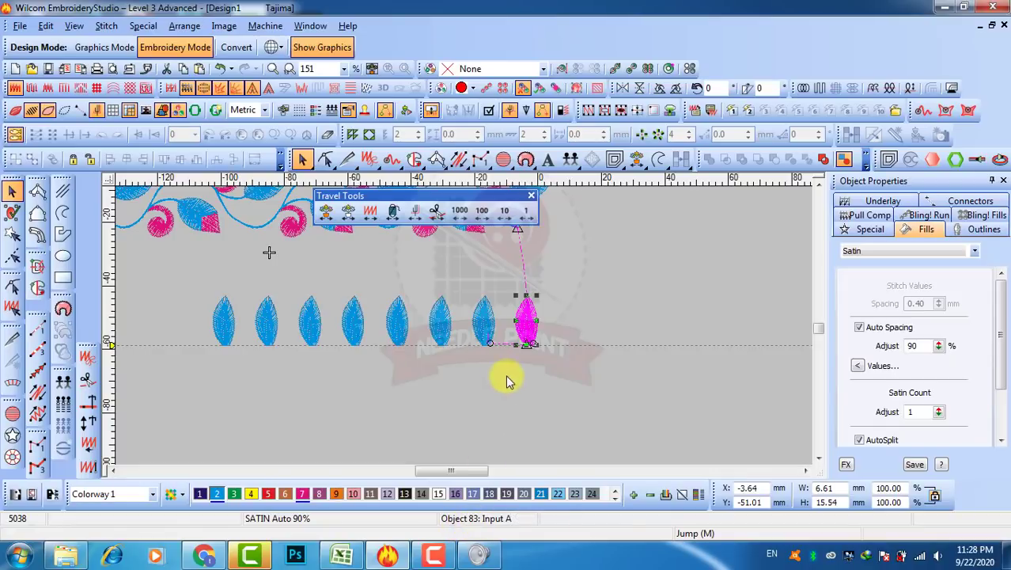
click(480, 317)
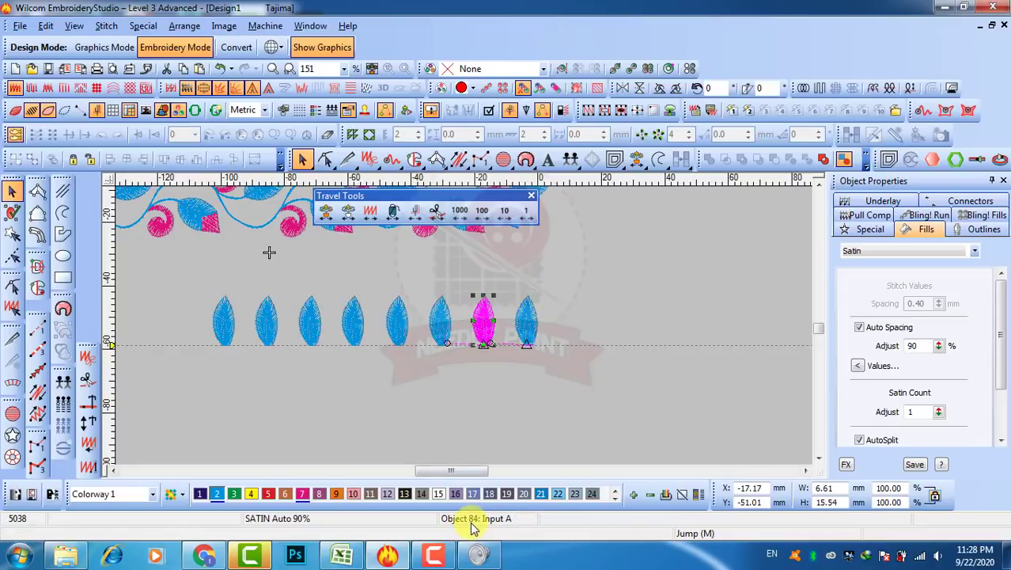
click(440, 331)
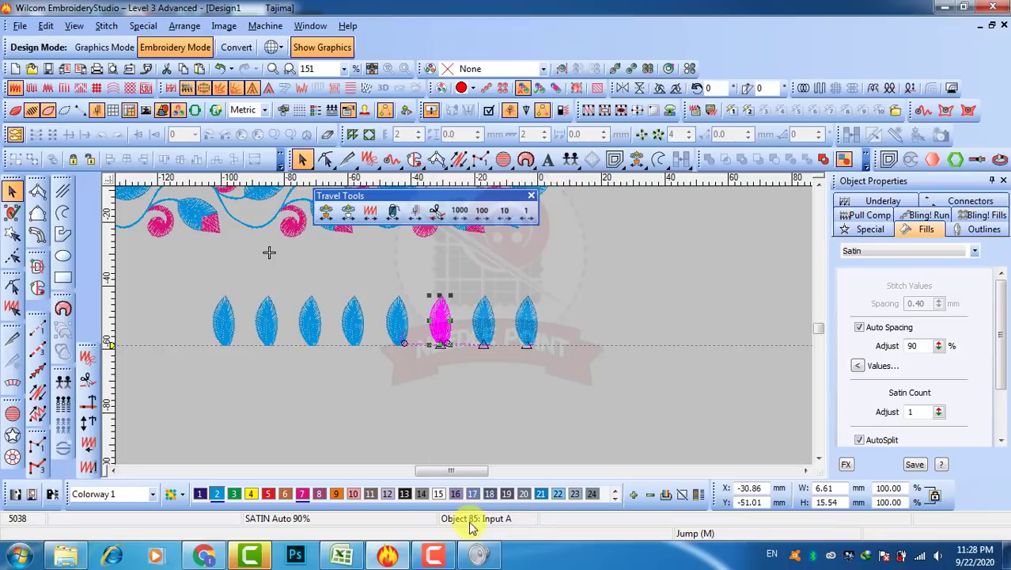
click(402, 336)
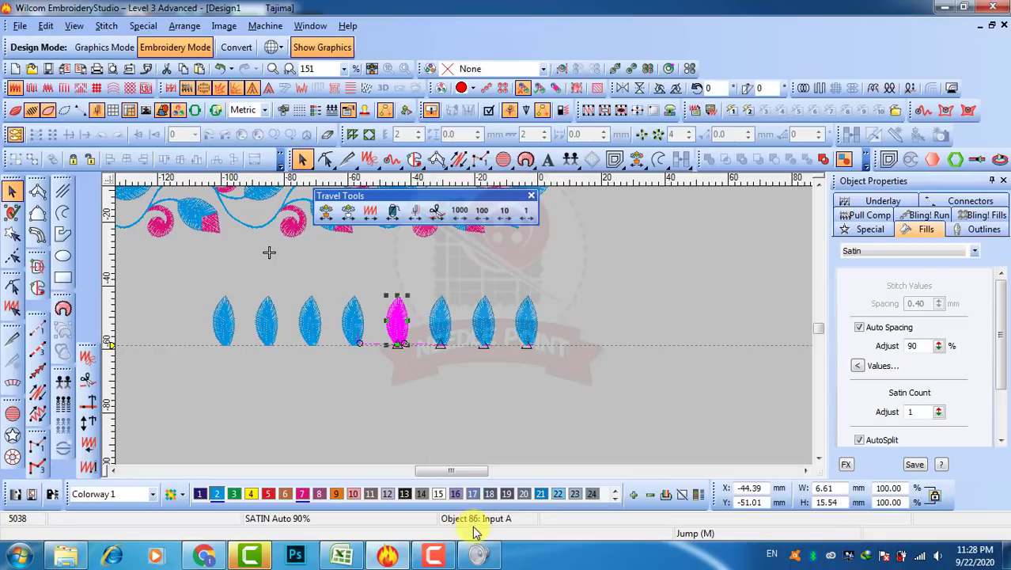
click(351, 325)
click(307, 320)
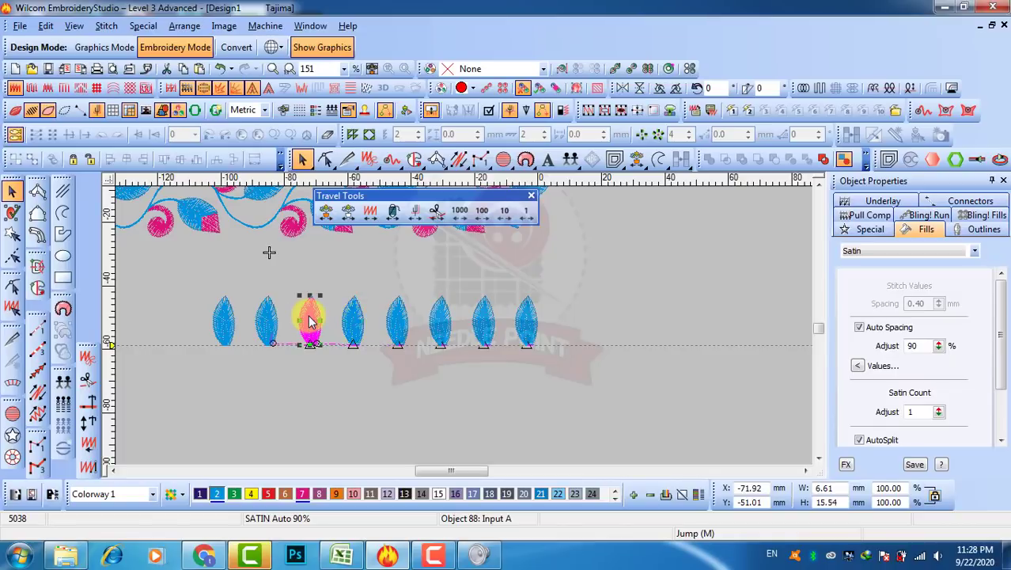
click(268, 322)
click(221, 319)
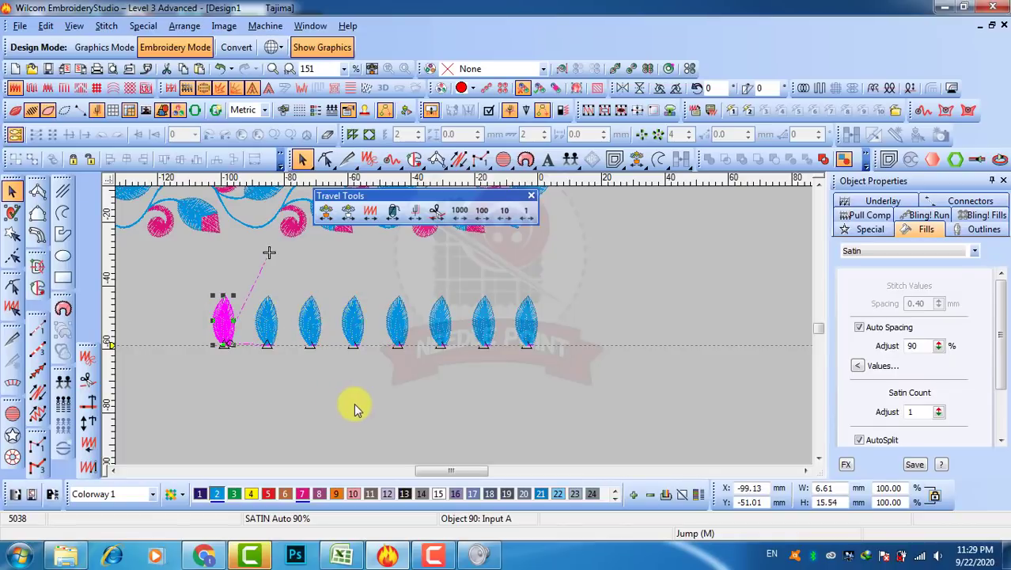
click(387, 406)
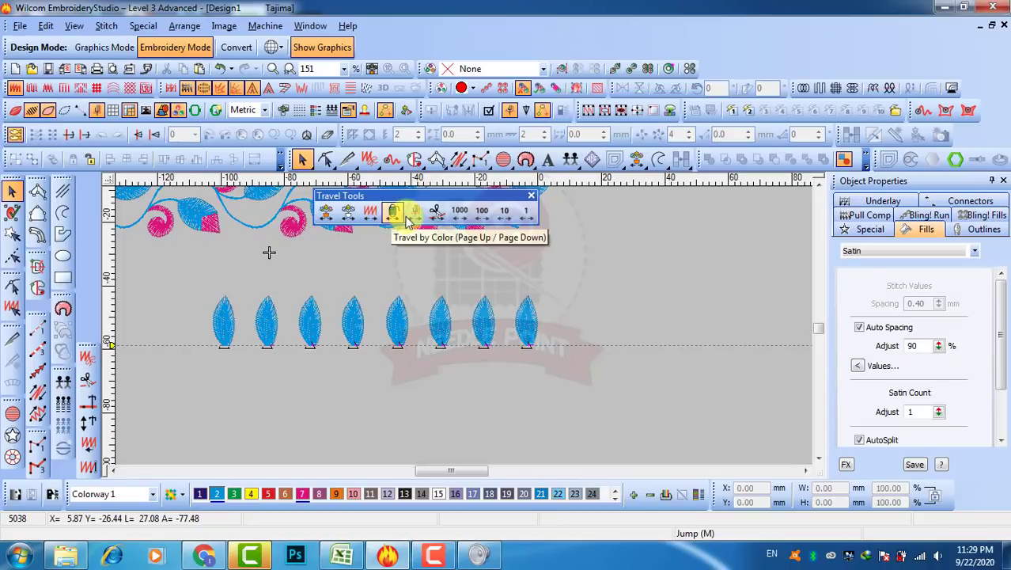
Travel backward by object through the leaf row, from the leftmost leaf to the start of the rightmost one.
click(350, 214)
click(350, 215)
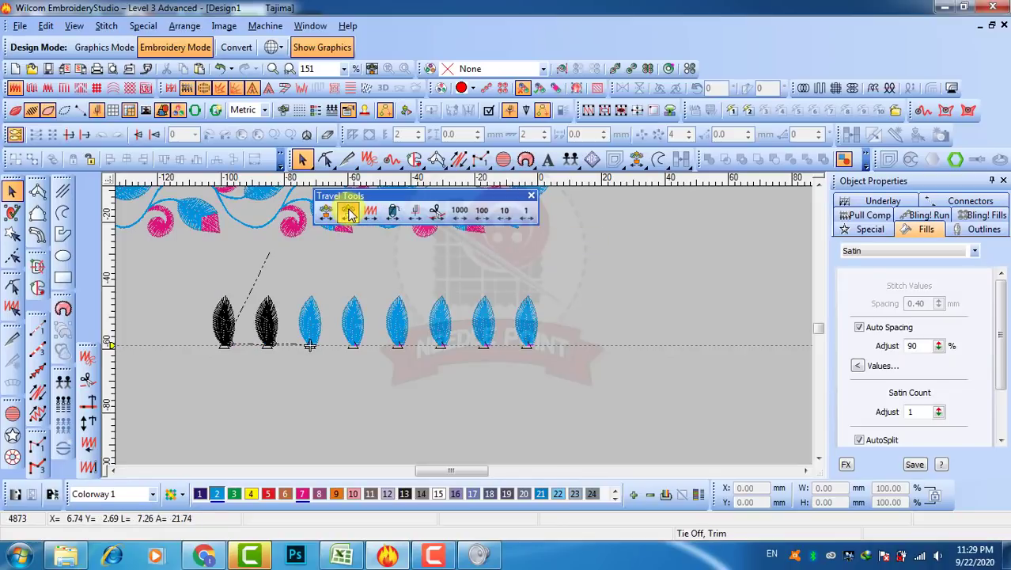
click(351, 214)
click(350, 214)
click(351, 214)
click(352, 214)
click(352, 215)
click(351, 215)
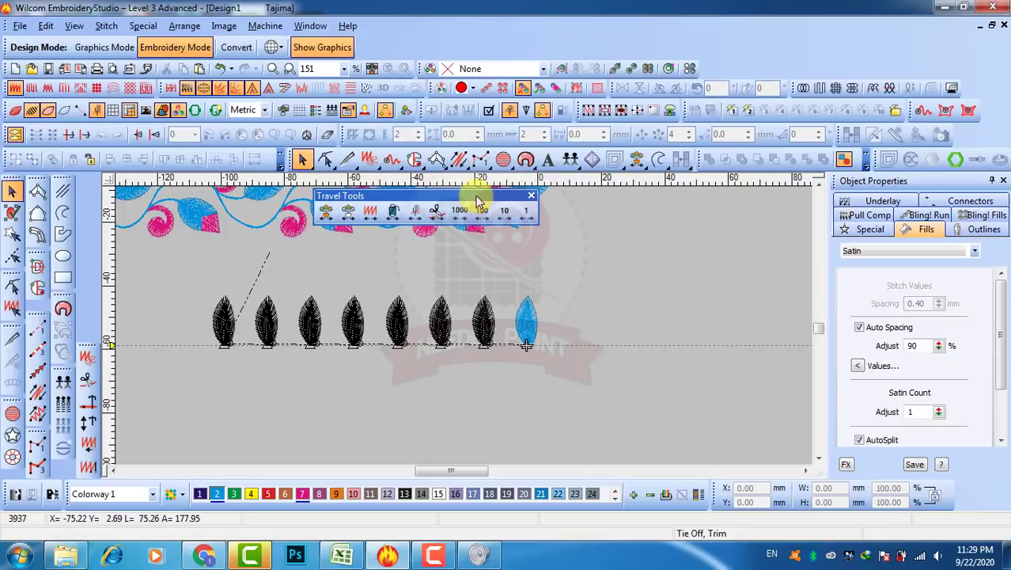
Move the Travel Tools toward the right above the leaf row and travel to the design's end with the whole design in view.
drag(477, 201, 590, 260)
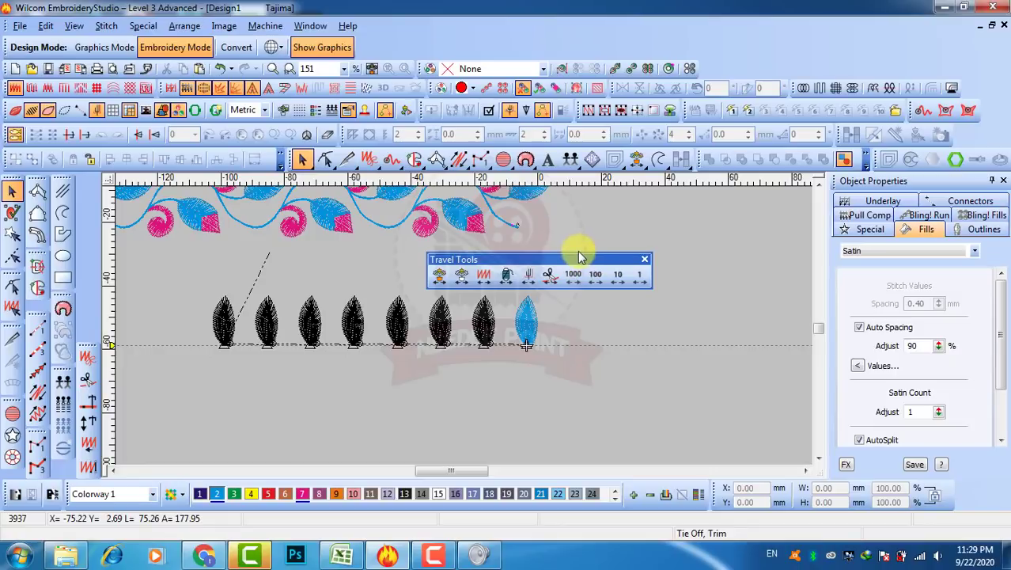
click(440, 279)
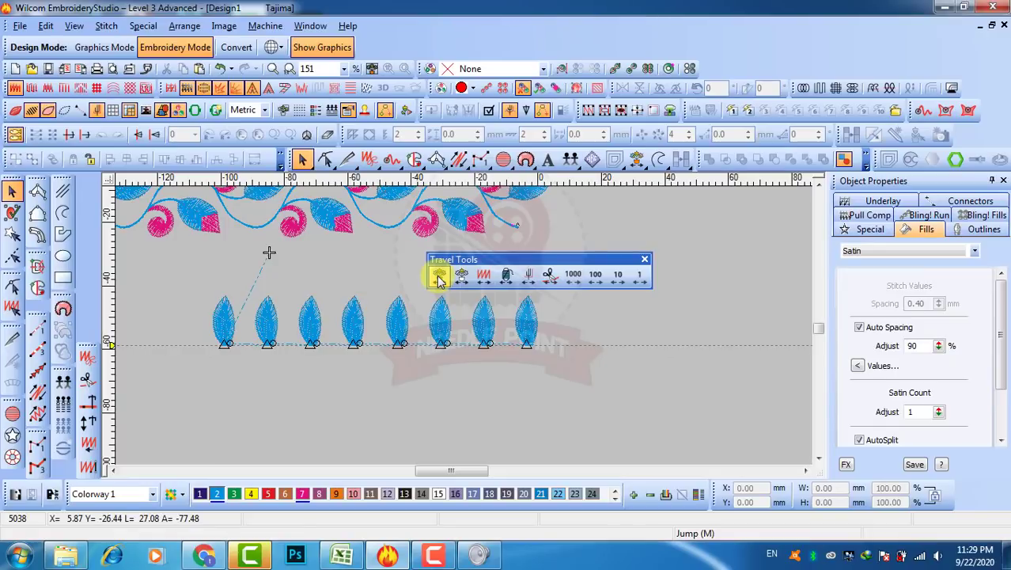
key(0)
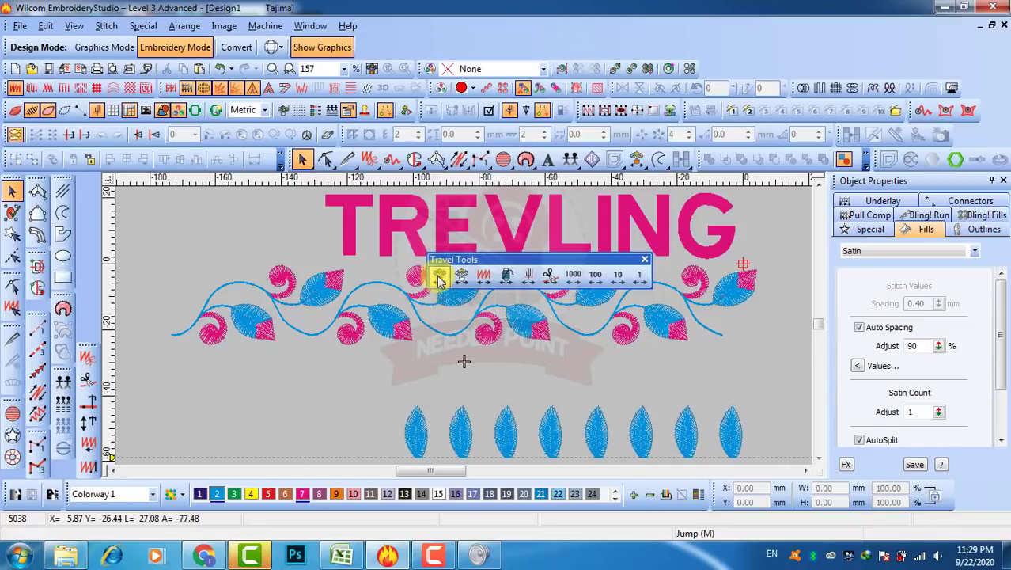
Travel to the design's start and step forward by object through the magenta parts of the vine, up to the leftmost upper leaf.
click(439, 279)
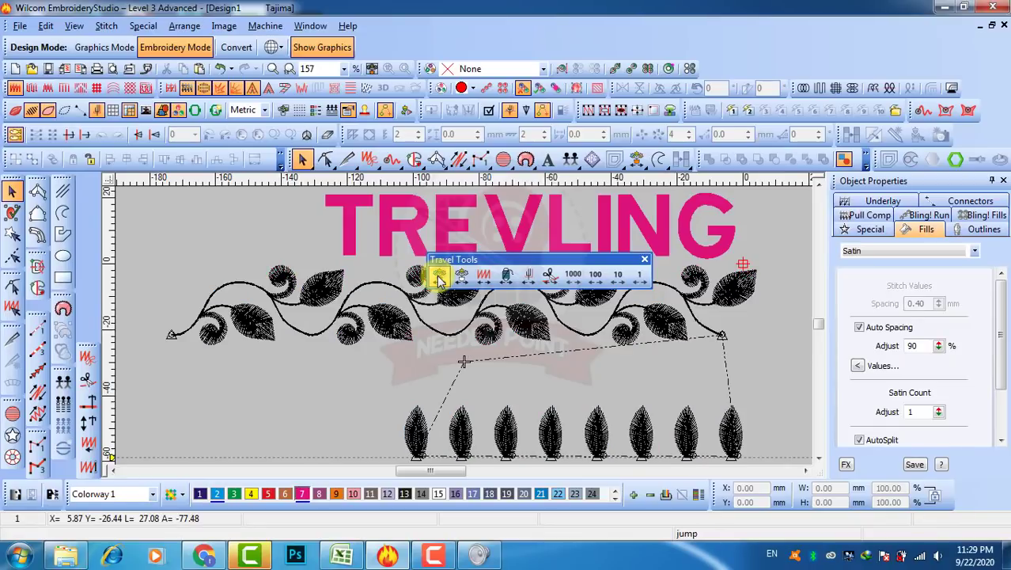
click(464, 281)
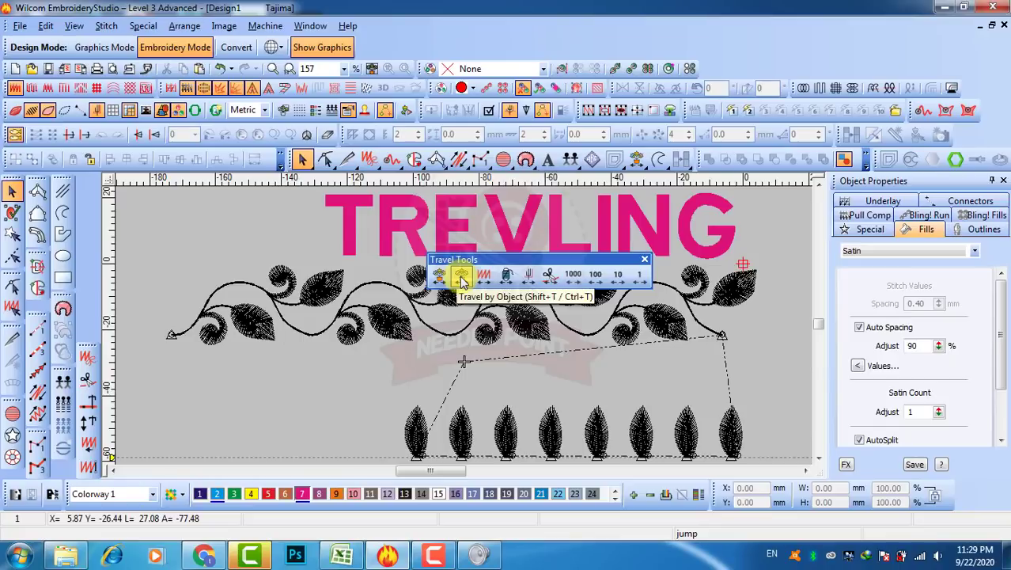
click(463, 277)
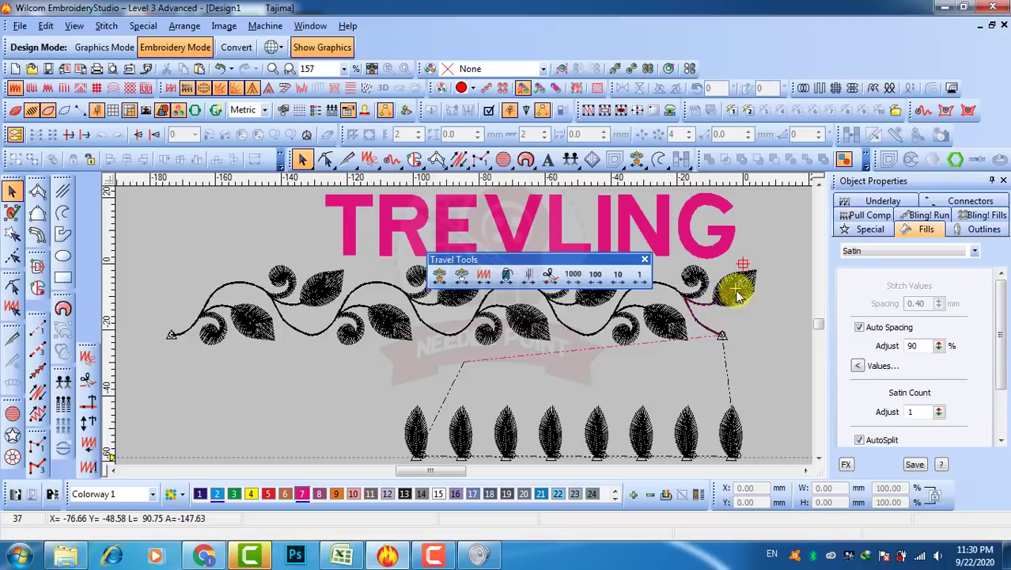
click(463, 277)
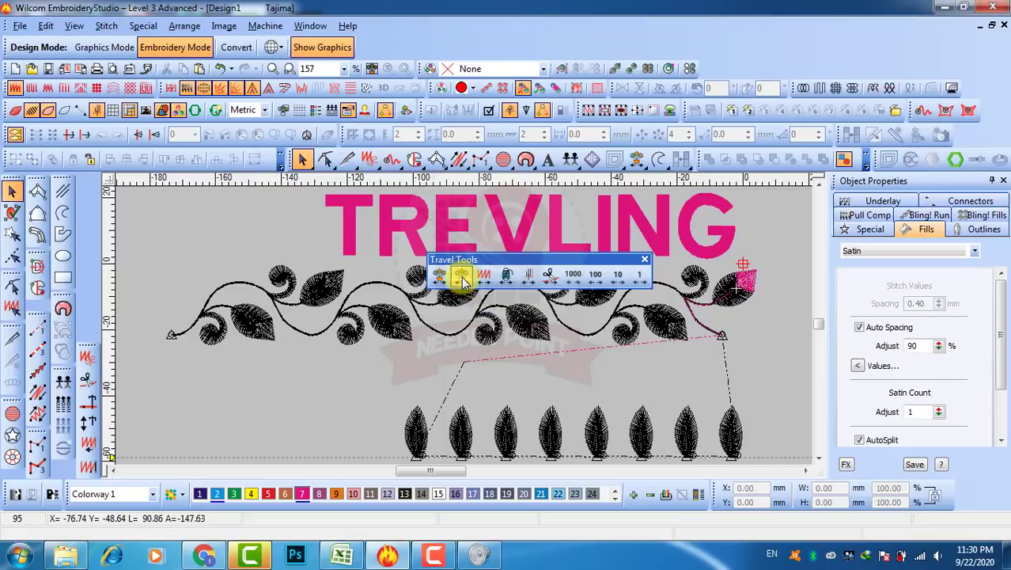
click(462, 278)
click(462, 277)
click(463, 277)
click(462, 278)
click(462, 278)
click(462, 278)
click(462, 278)
click(463, 278)
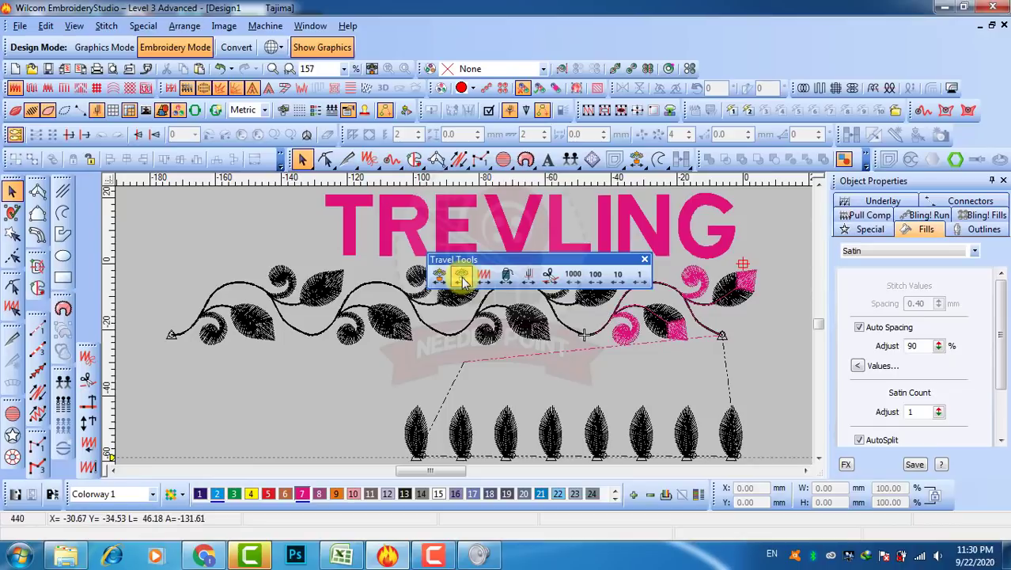
click(462, 278)
click(462, 277)
click(463, 278)
click(462, 278)
click(462, 277)
click(462, 278)
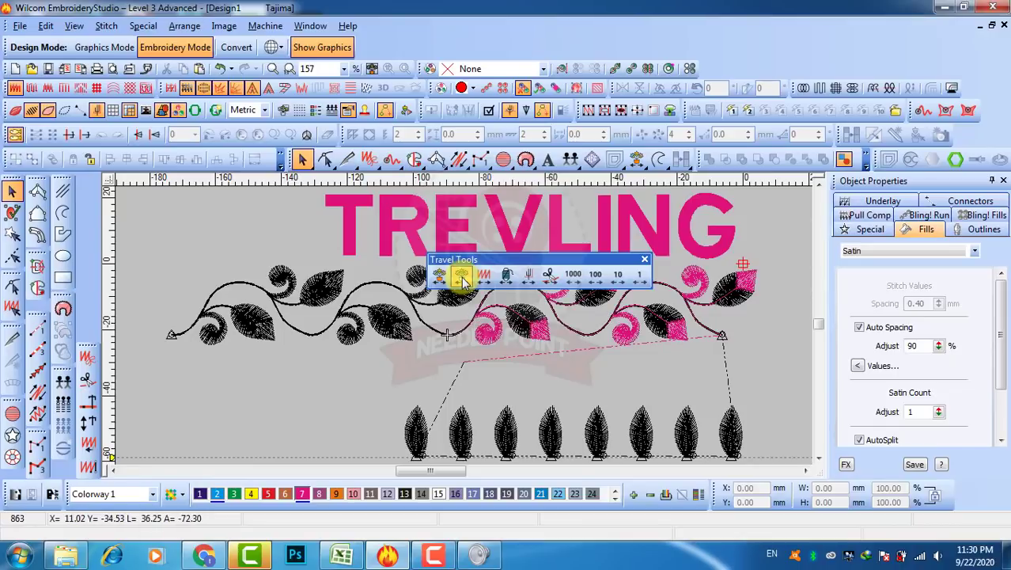
click(463, 277)
click(462, 278)
click(462, 278)
click(463, 277)
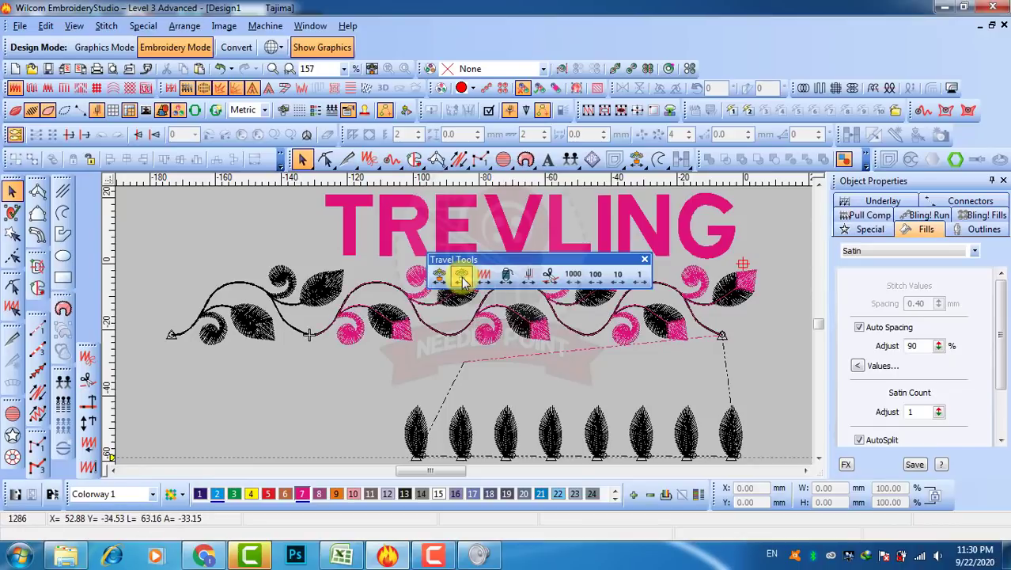
click(462, 278)
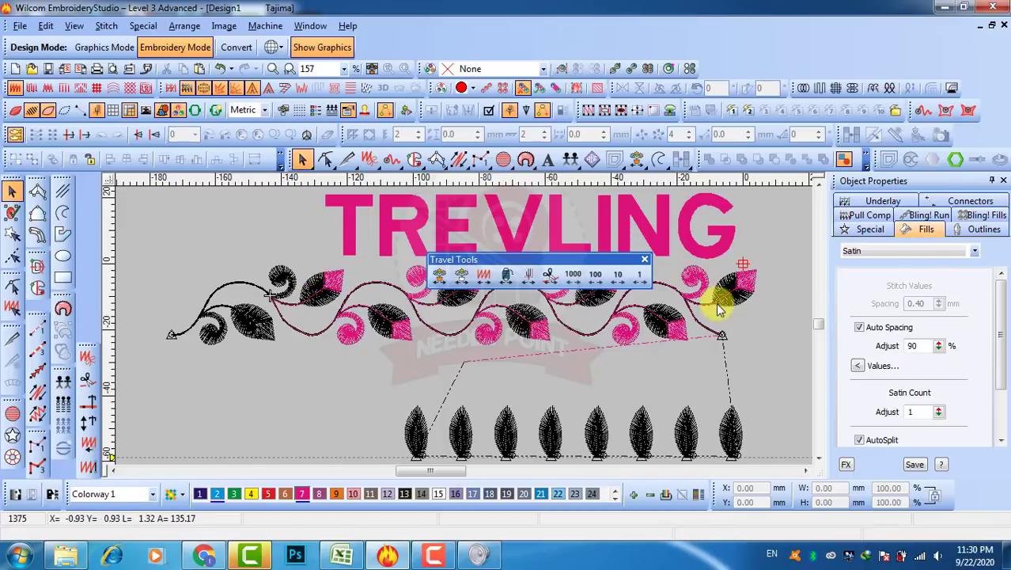
Inspect the run line leading into the vine's rightmost upper leaf and the leaf's magenta tip, selecting each to read its object number.
scroll(727, 305, up, 3)
scroll(467, 334, down, 3)
scroll(353, 365, up, 3)
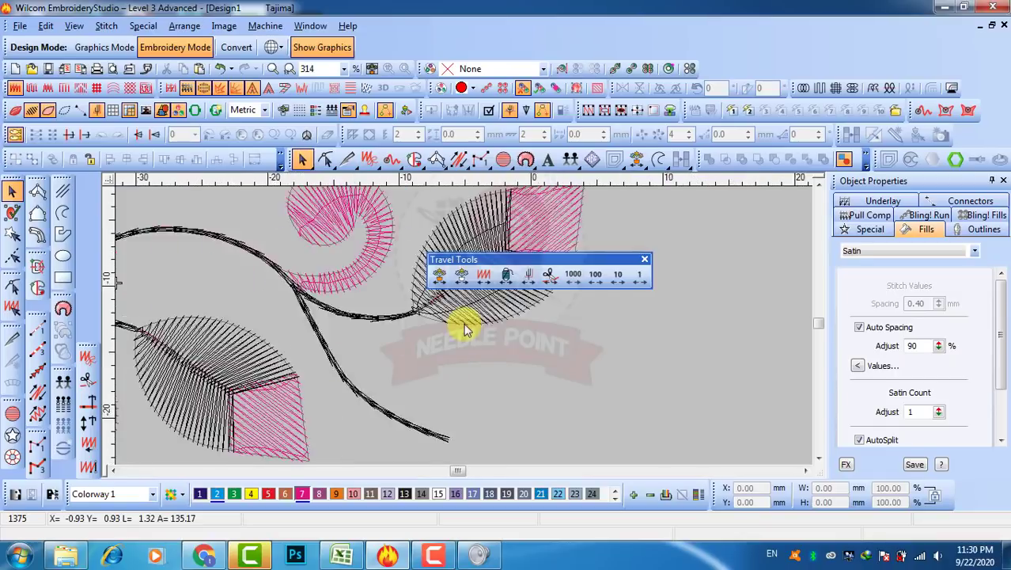
click(405, 279)
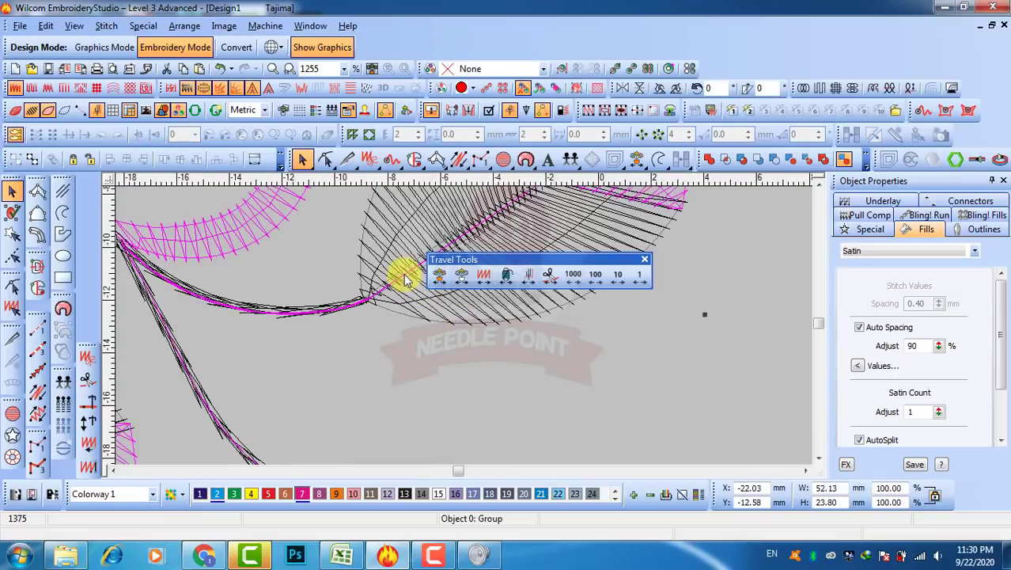
click(410, 284)
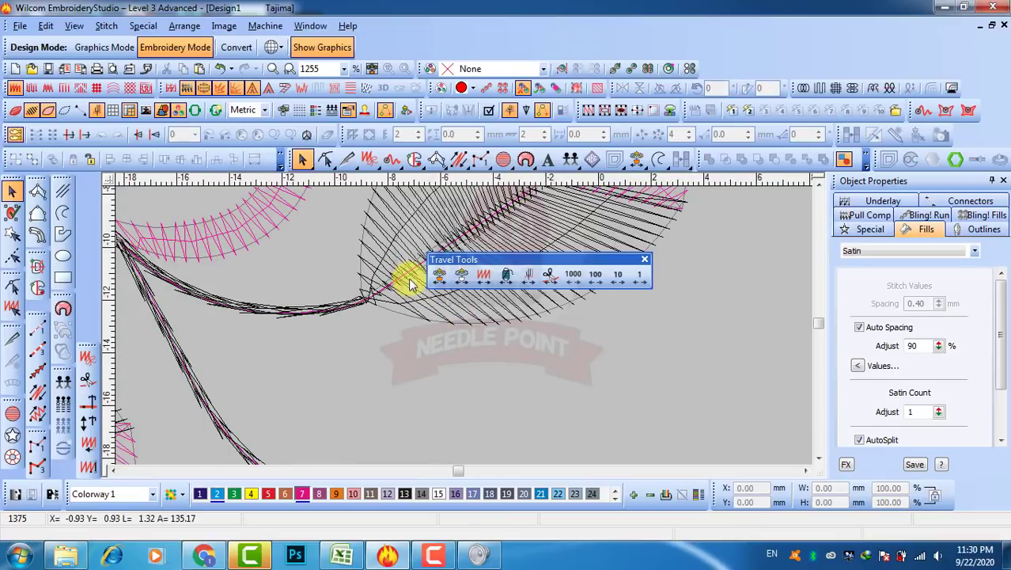
click(410, 273)
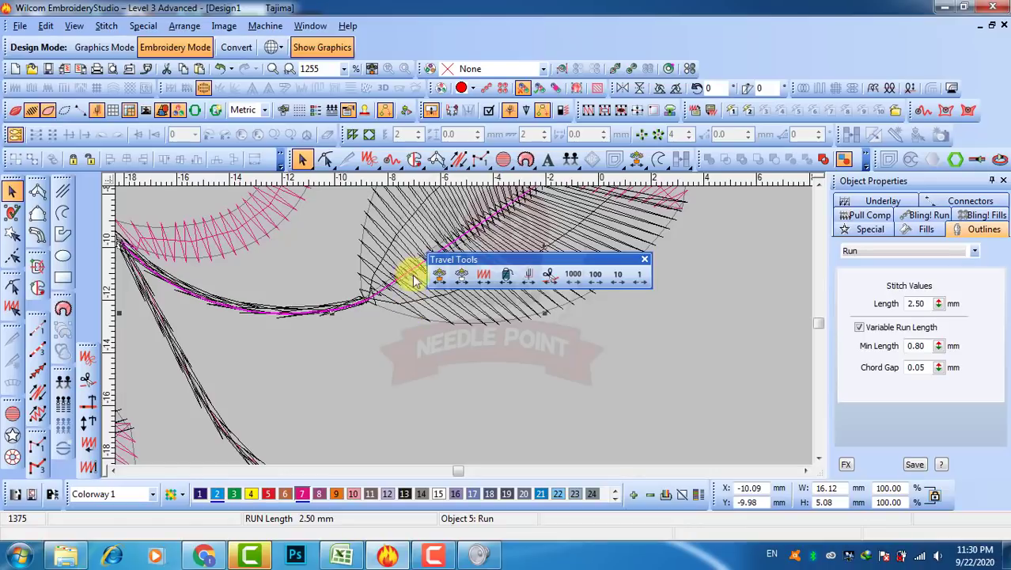
scroll(468, 326, down, 2)
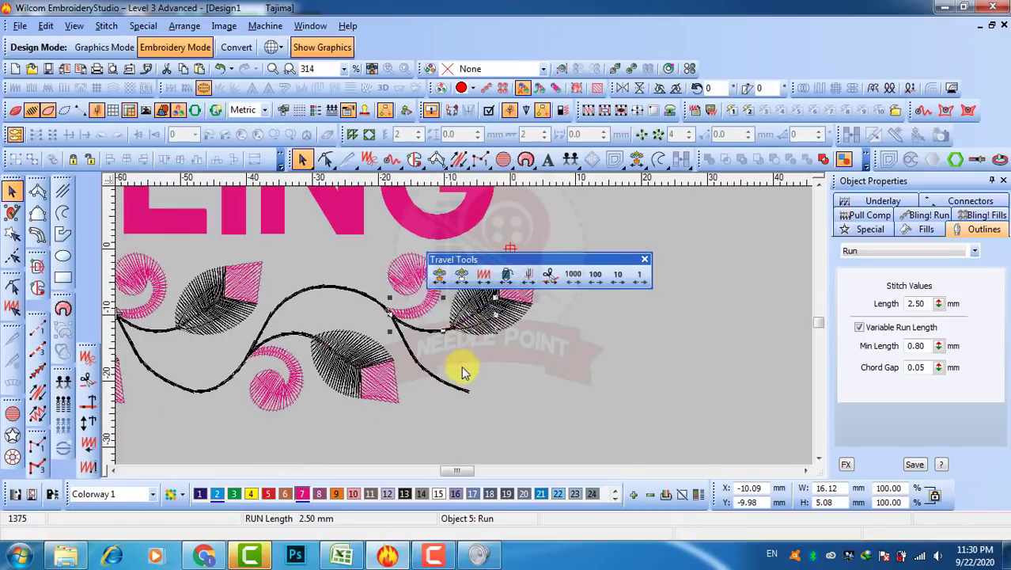
click(525, 300)
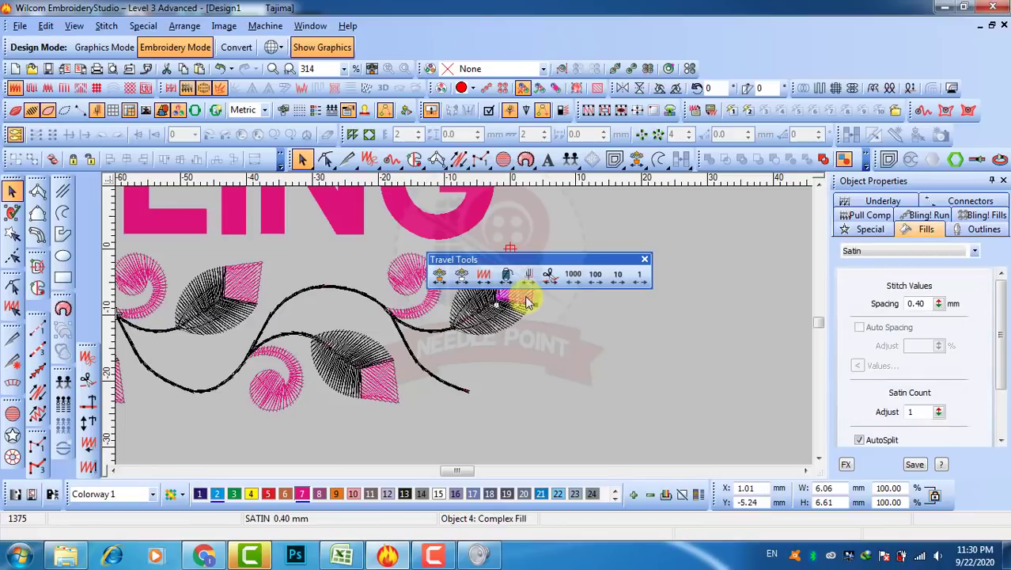
click(537, 368)
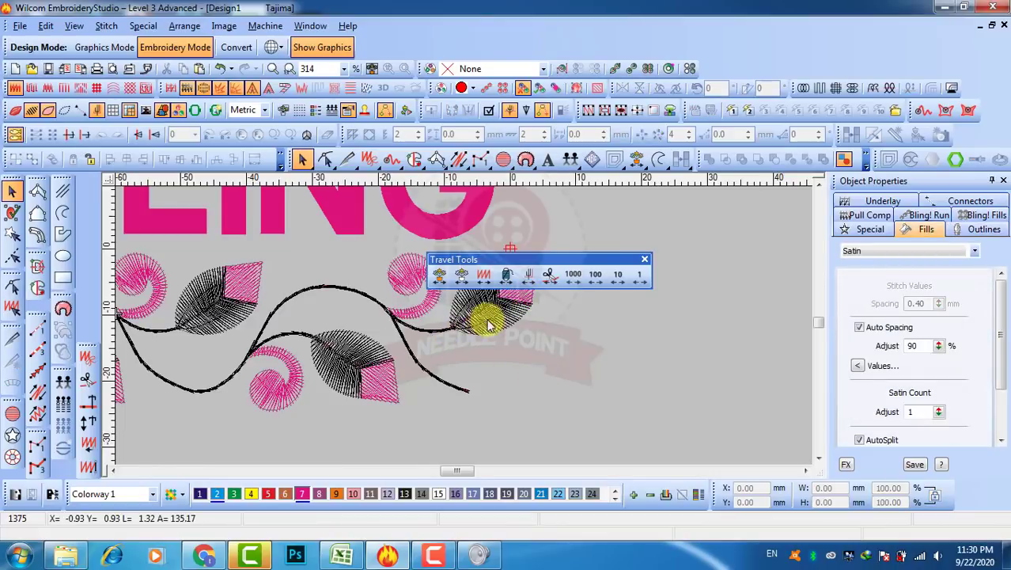
scroll(467, 325, up, 2)
click(384, 314)
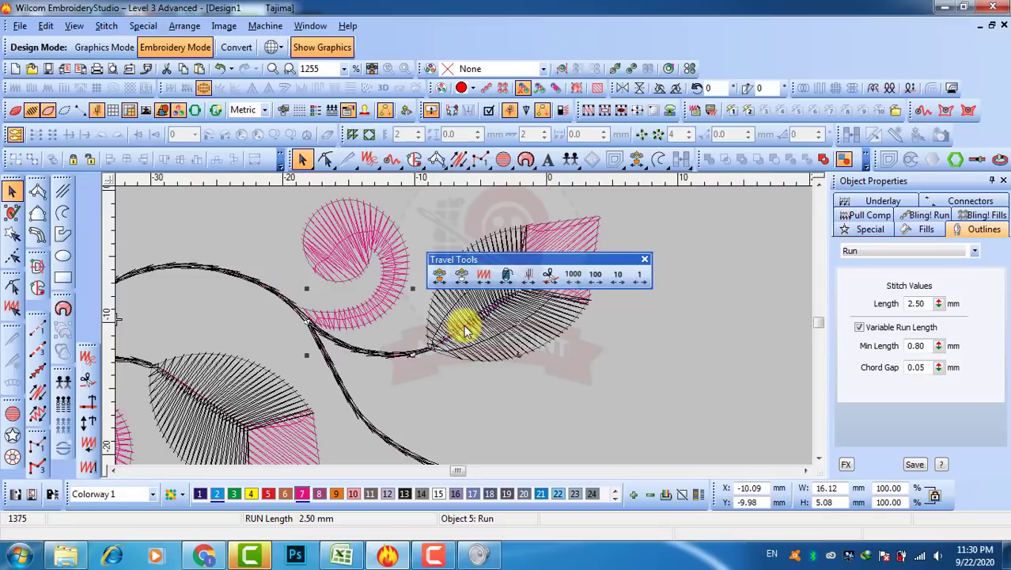
scroll(463, 323, down, 1)
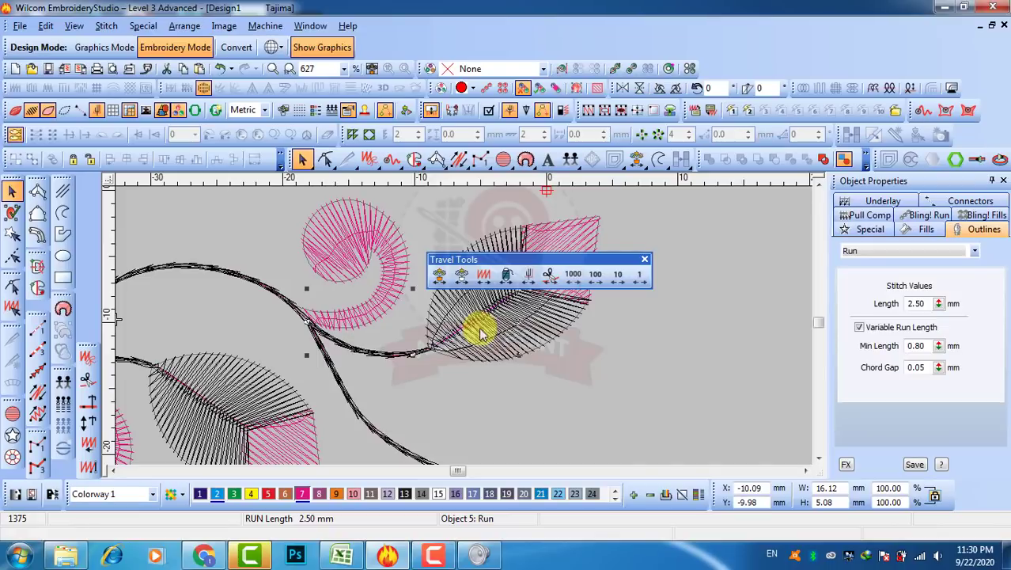
Use Select By Color with Magenta to isolate the magenta objects, and travel to the design's start.
key(ctrl+e)
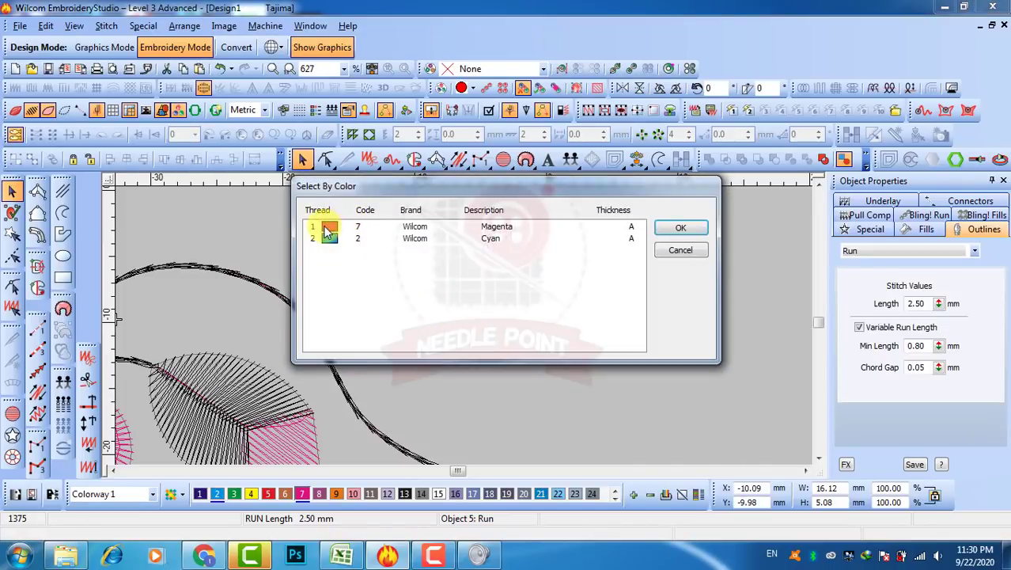
click(330, 227)
click(683, 228)
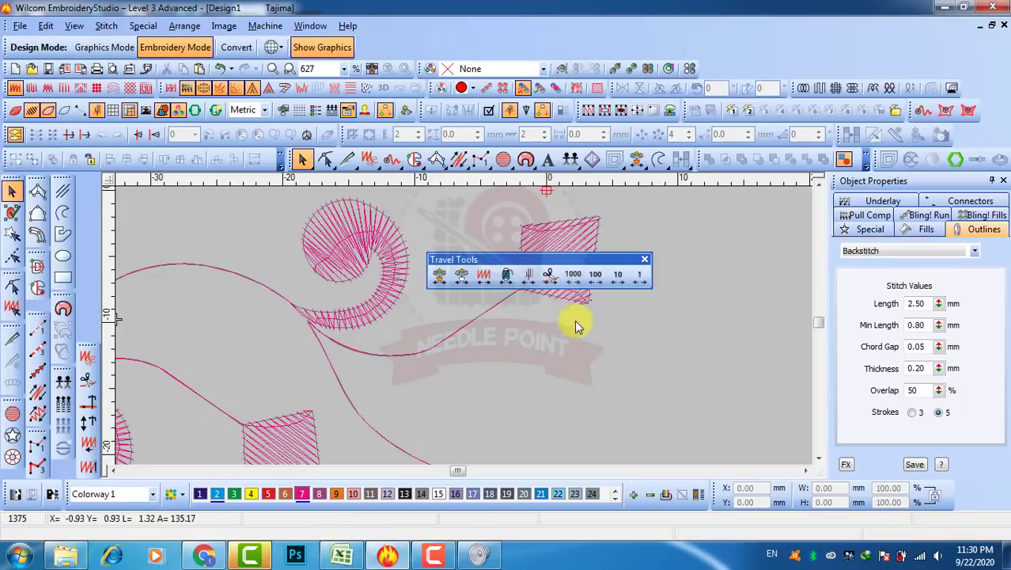
click(441, 274)
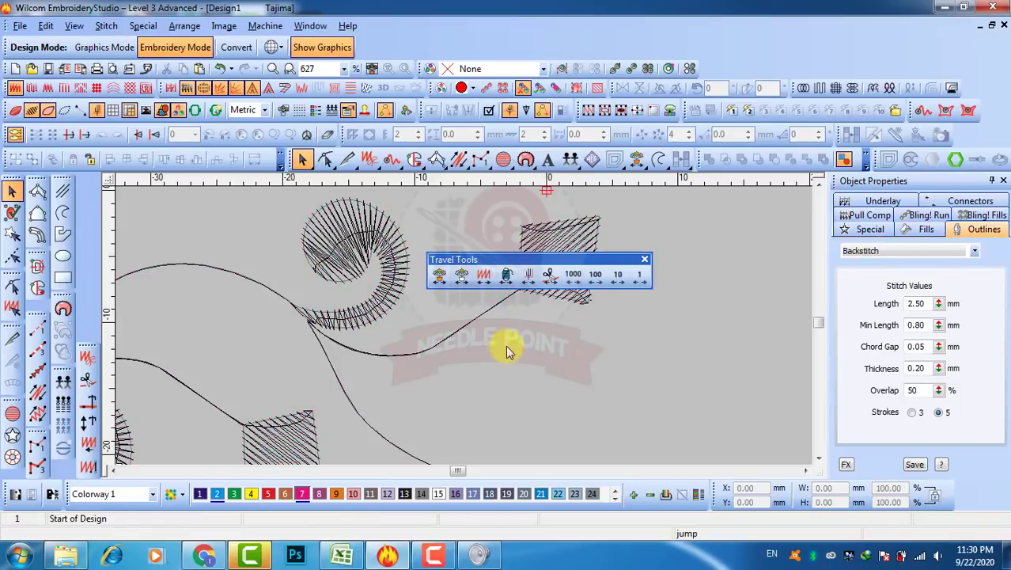
scroll(428, 417, down, 1)
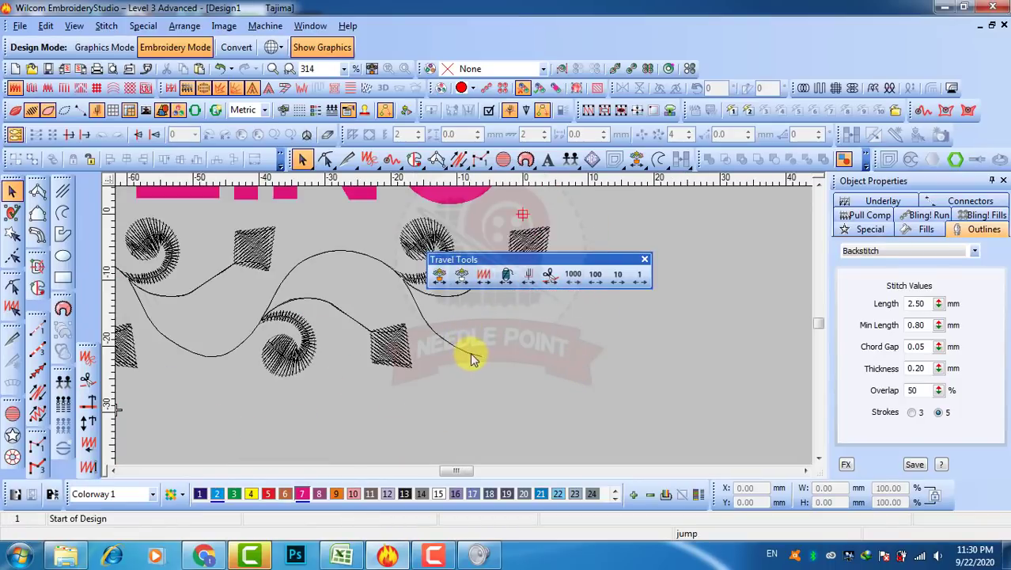
Check the magenta stitching order by selecting the vine's stems, leaf tips, return runs and spiral from the right end and reading their object numbers.
click(471, 353)
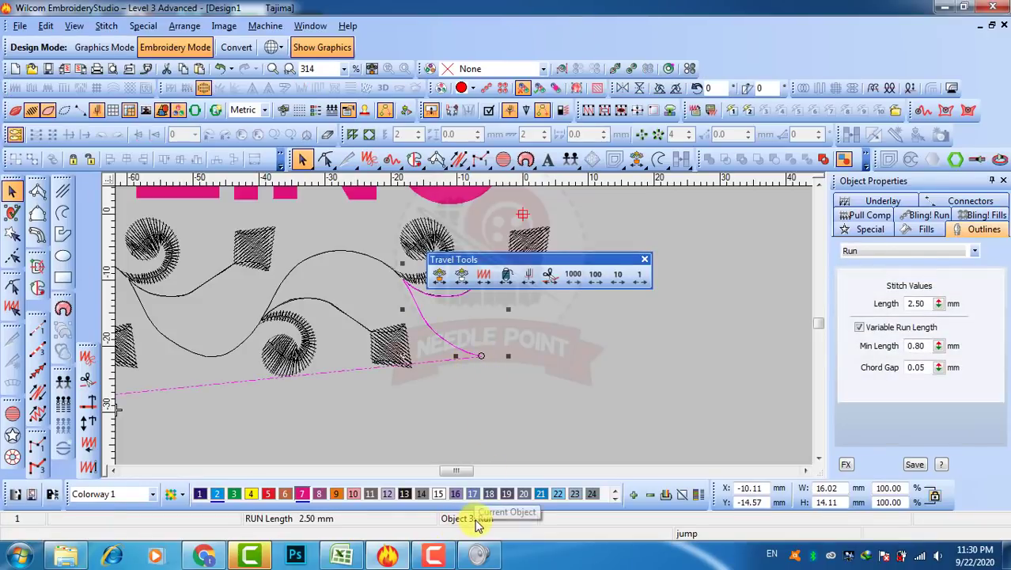
click(529, 231)
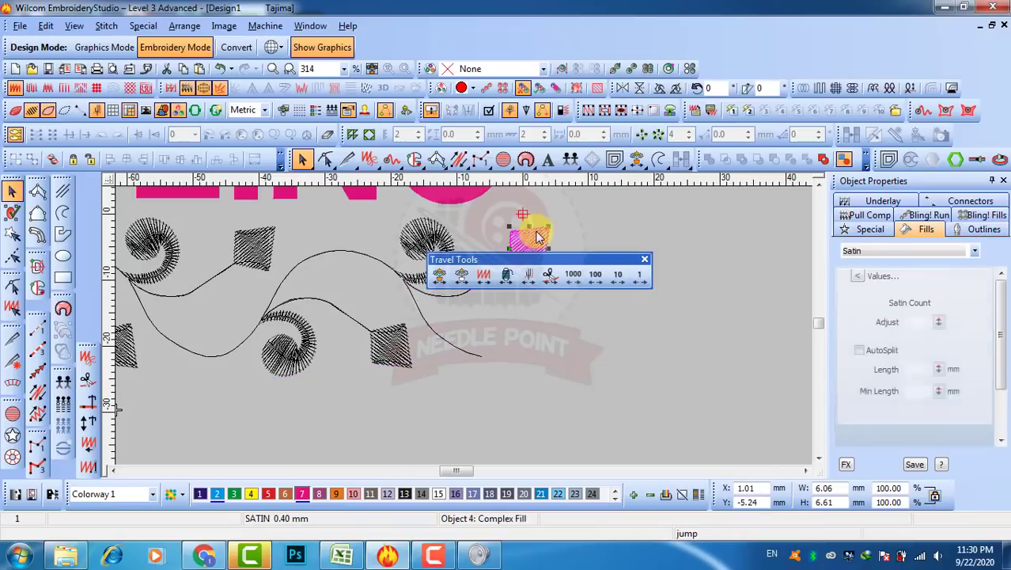
scroll(453, 307, up, 1)
scroll(454, 307, up, 1)
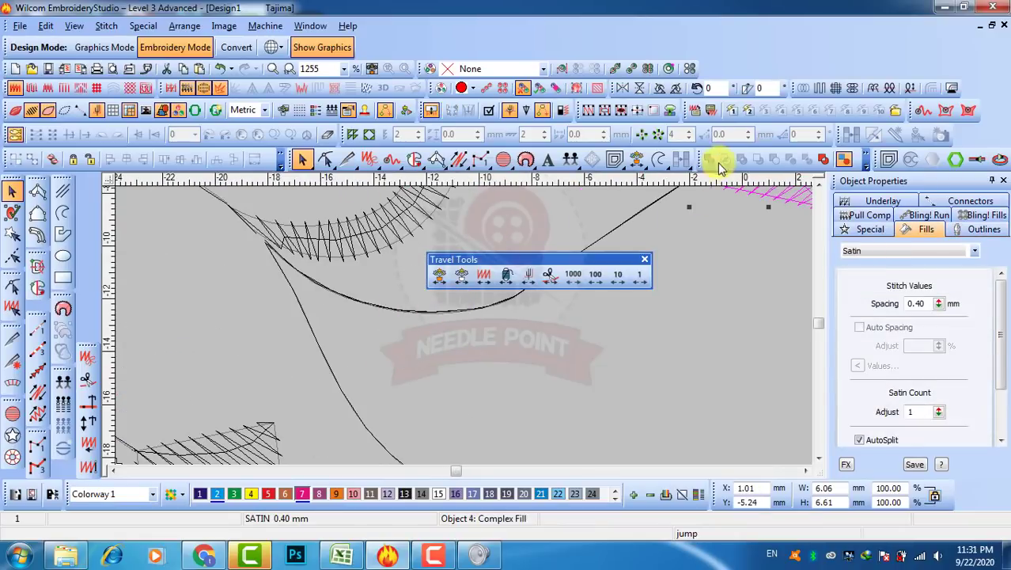
click(434, 311)
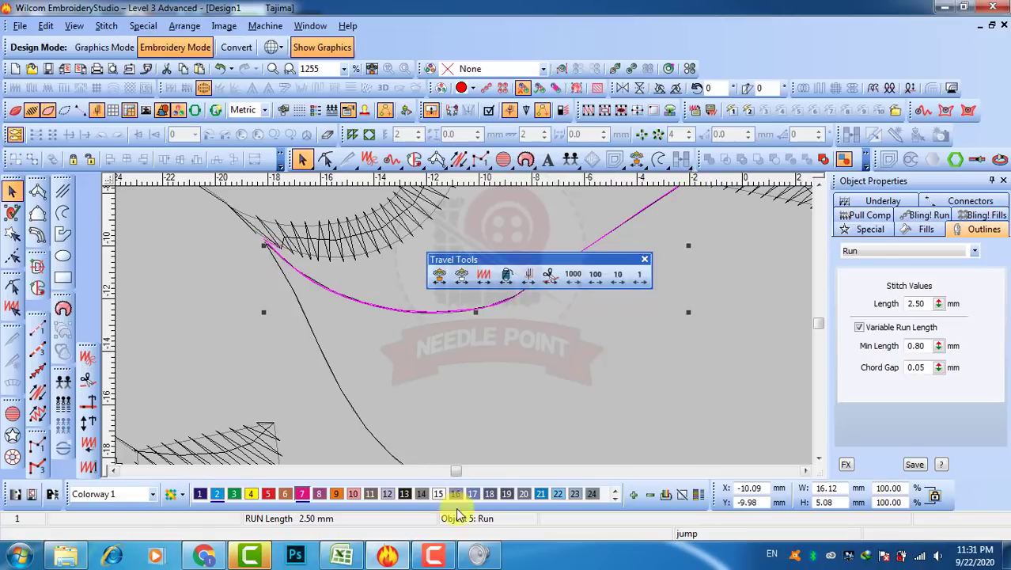
scroll(465, 327, down, 1)
click(408, 196)
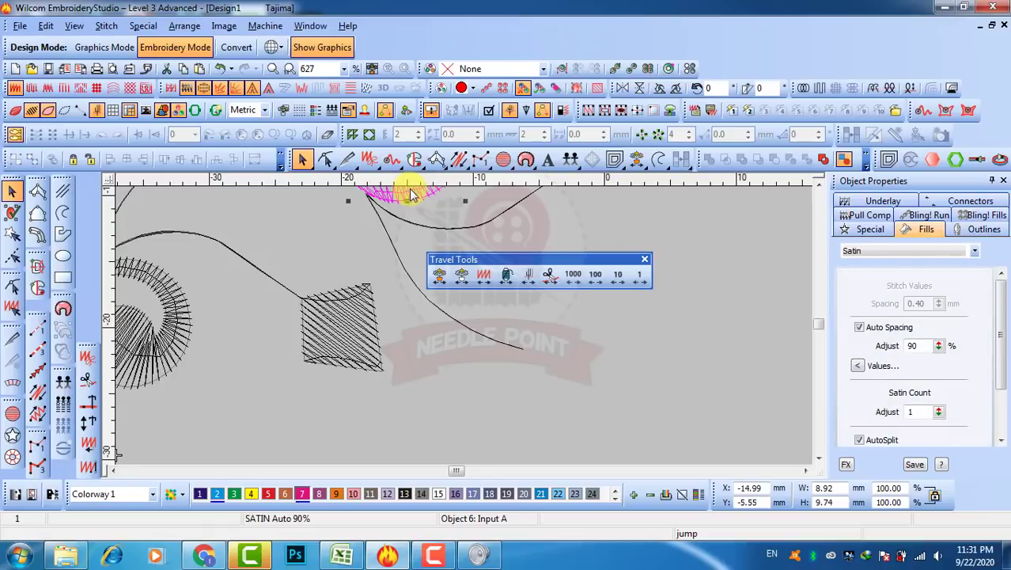
scroll(406, 196, down, 1)
click(390, 303)
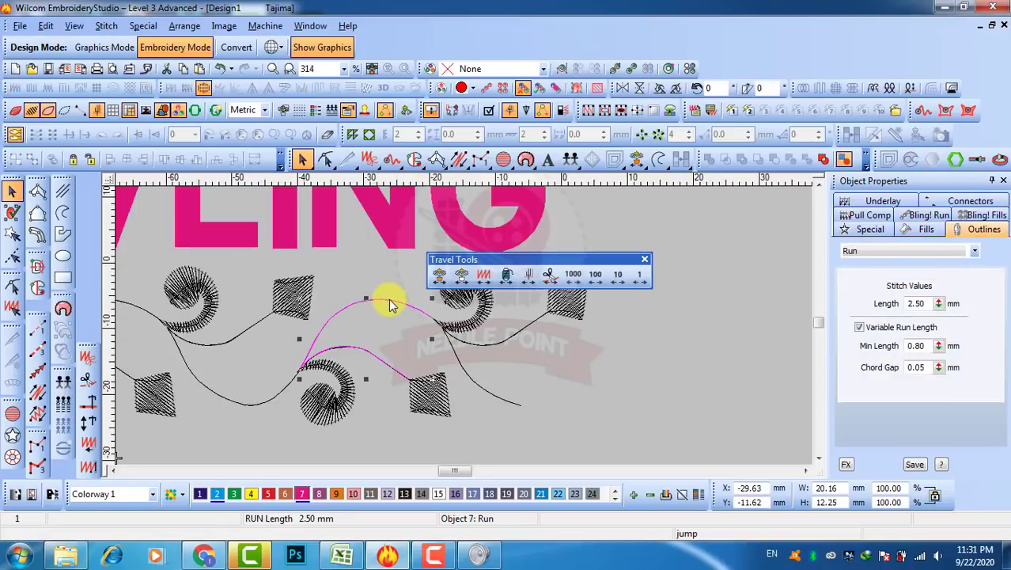
click(439, 404)
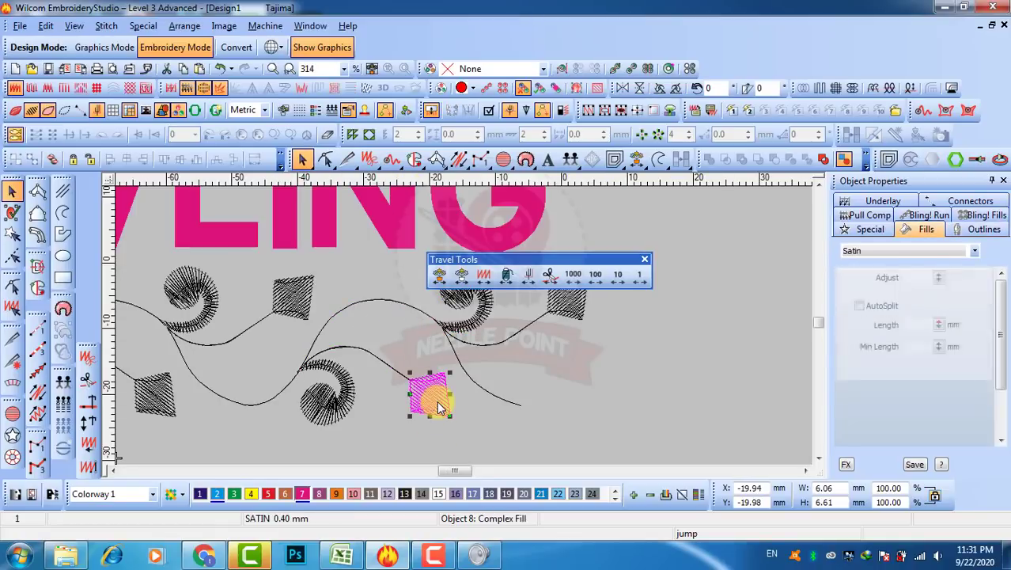
click(379, 362)
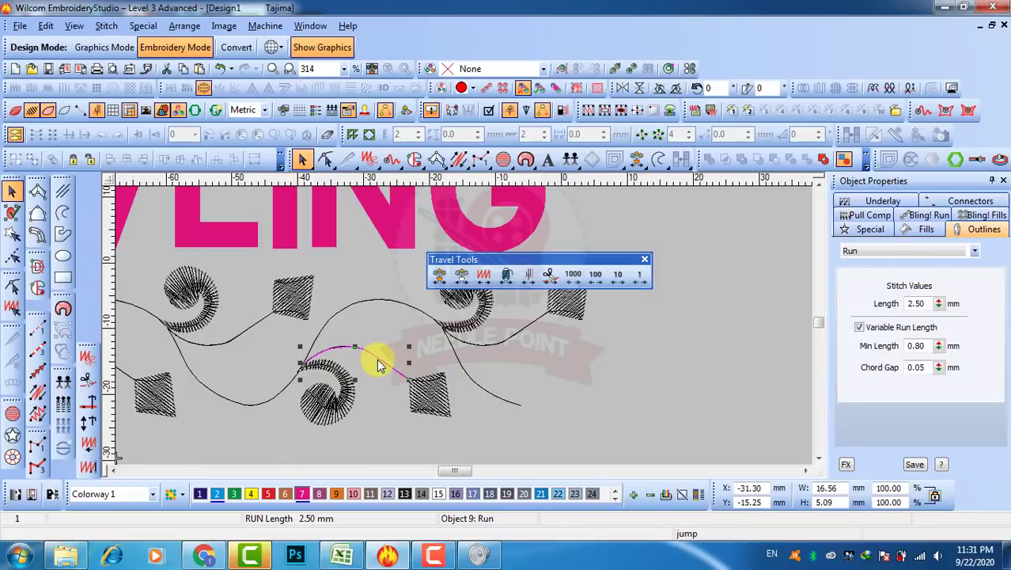
click(606, 402)
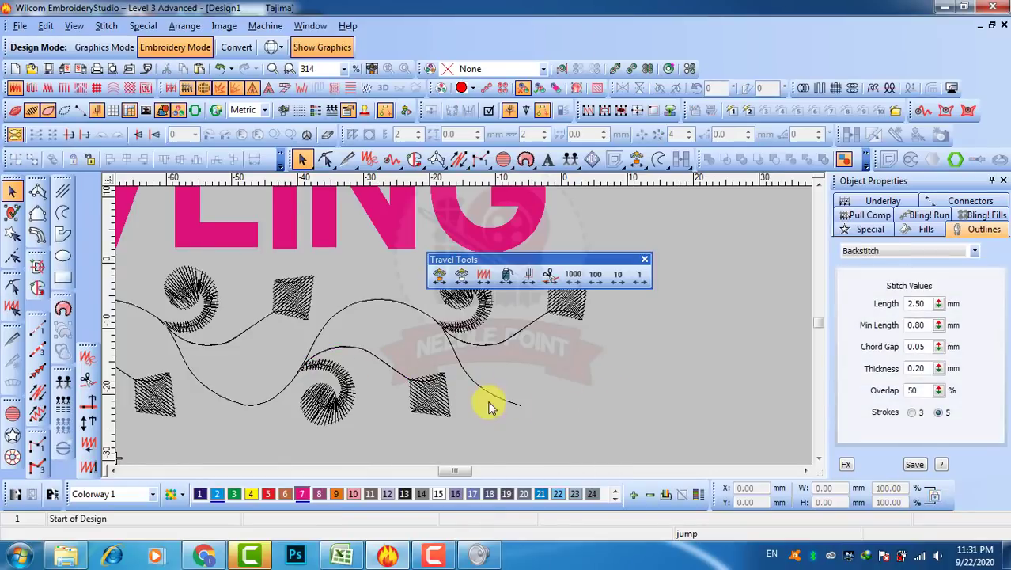
Show the whole design and travel forward by object through the vine to the stem's low point beyond the second lower spiral.
scroll(486, 402, down, 1)
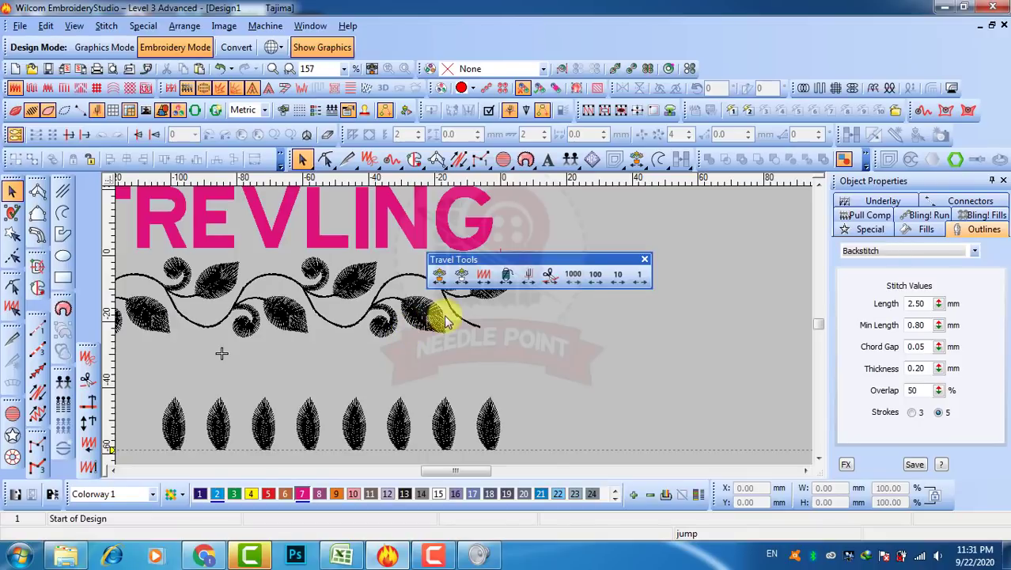
key(0)
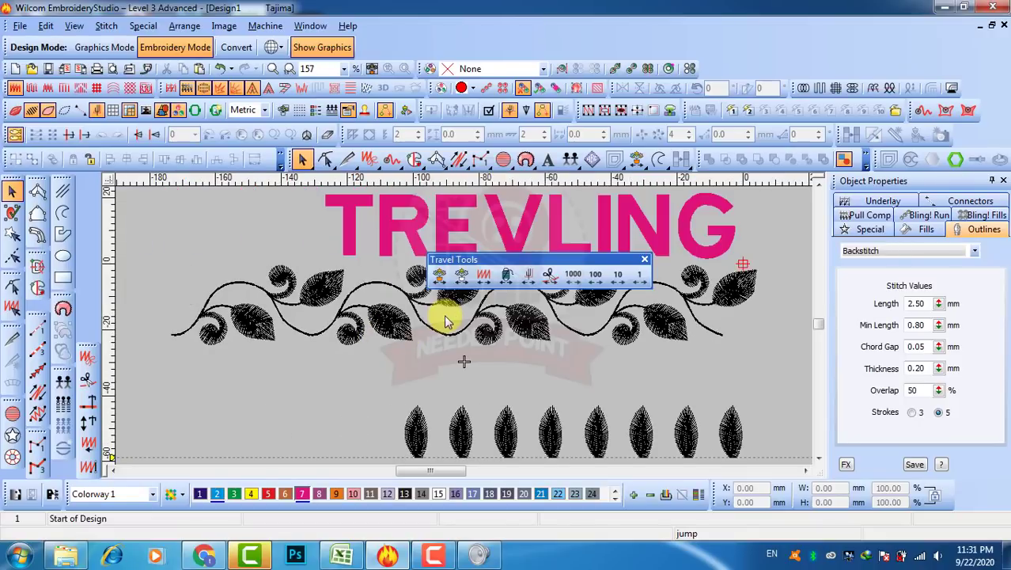
click(463, 278)
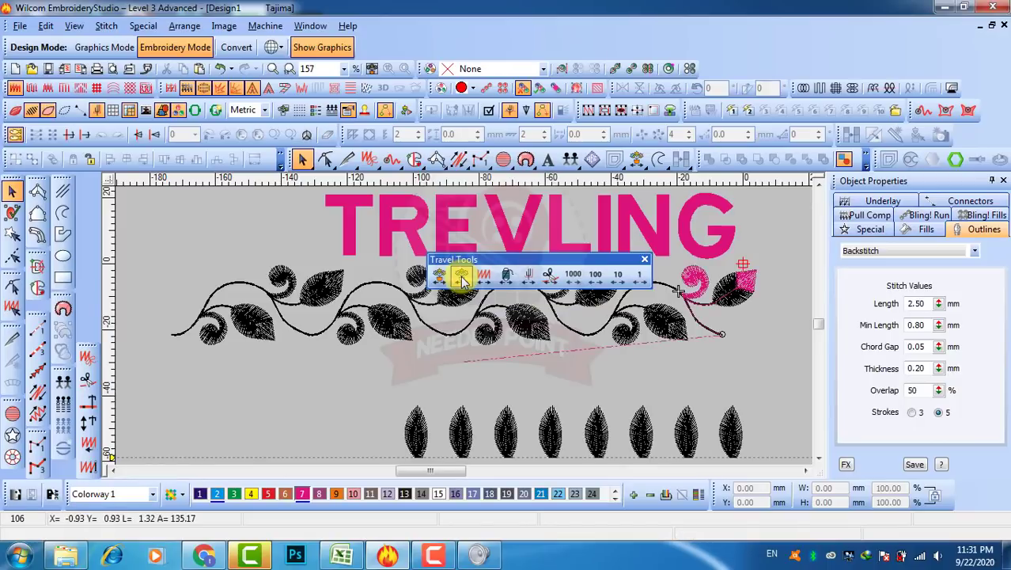
click(463, 280)
click(463, 280)
click(463, 281)
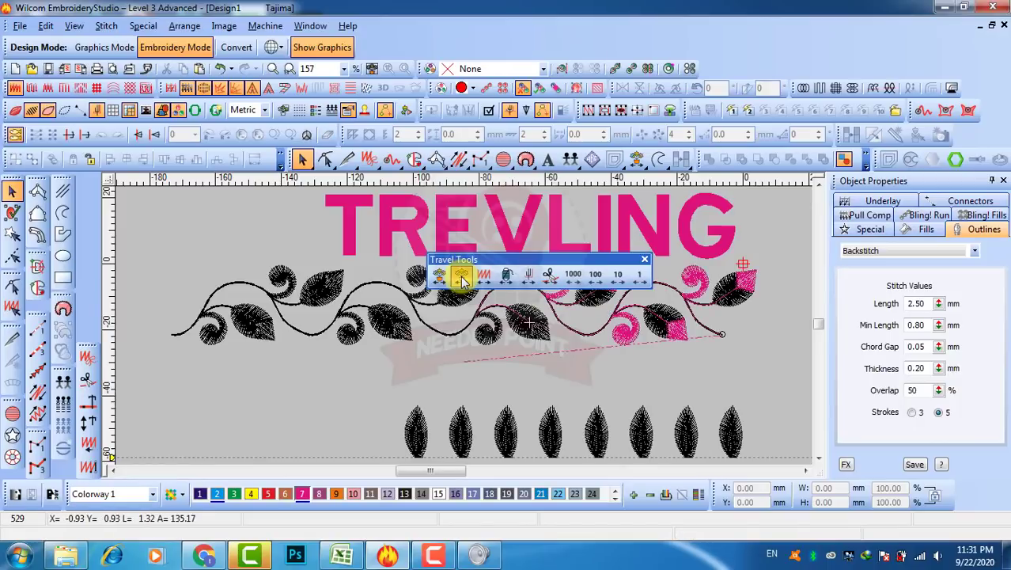
click(463, 280)
click(463, 280)
click(463, 280)
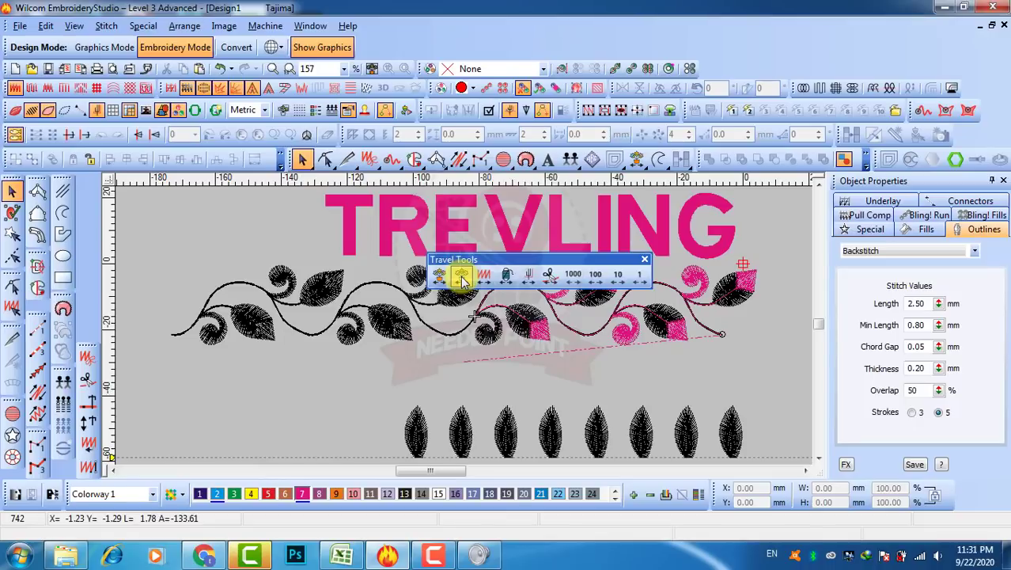
click(463, 278)
click(463, 278)
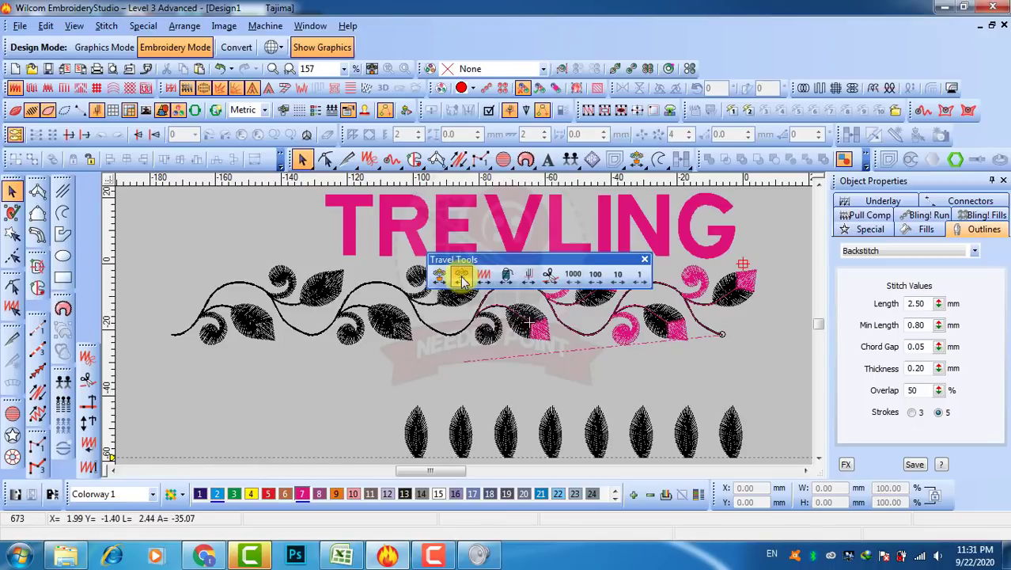
click(463, 279)
click(463, 278)
click(463, 279)
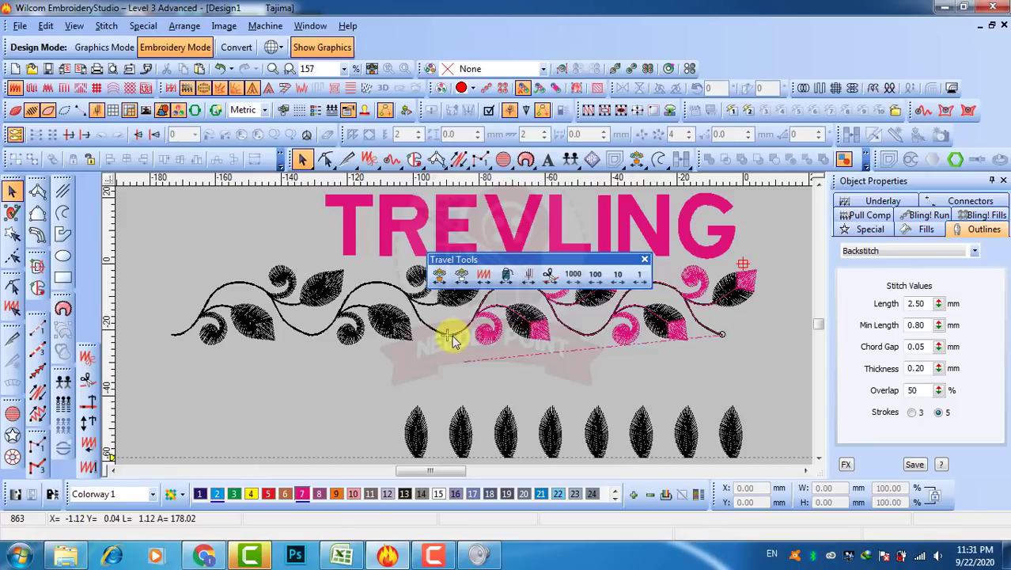
click(488, 342)
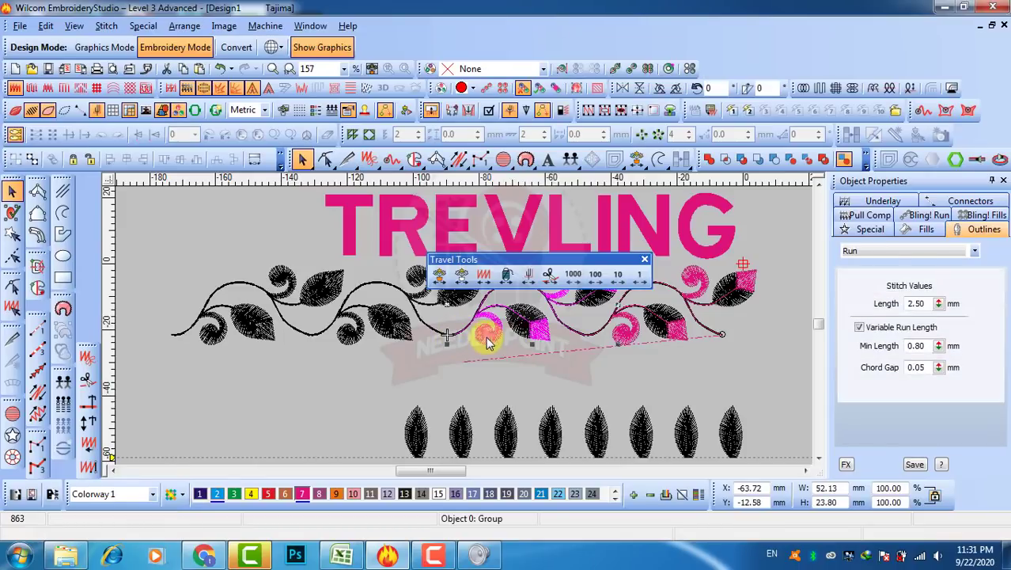
click(475, 372)
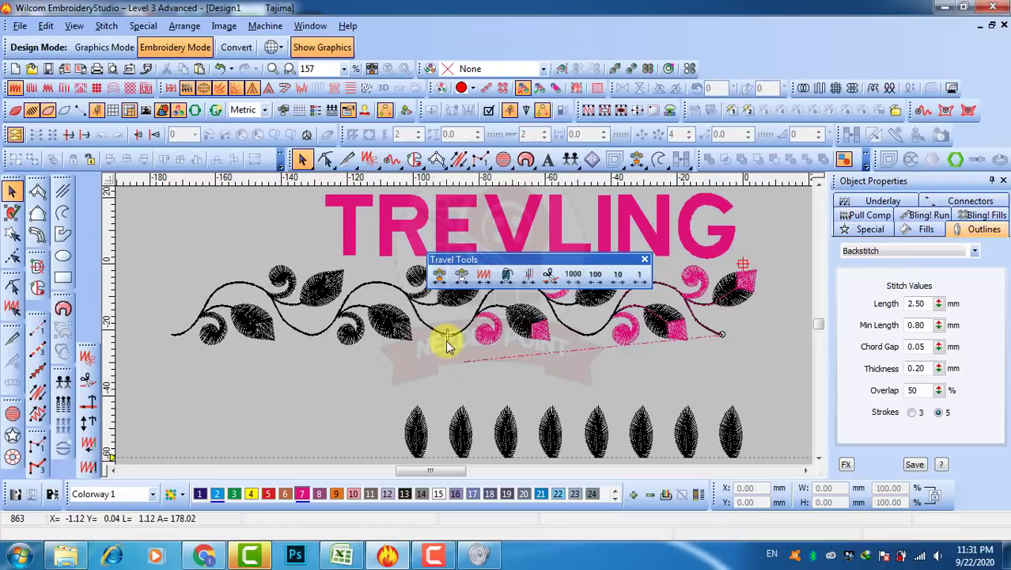
Move the row's leftmost satin leaf up under the stem's low point and reshape it to put its entry point at the top tip.
scroll(447, 344, up, 1)
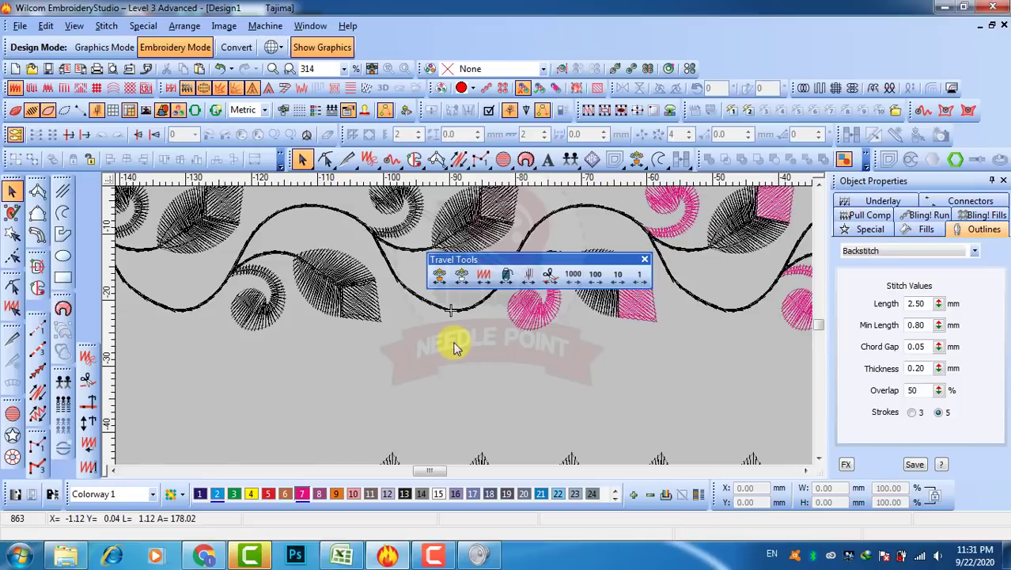
scroll(456, 348, down, 1)
click(427, 418)
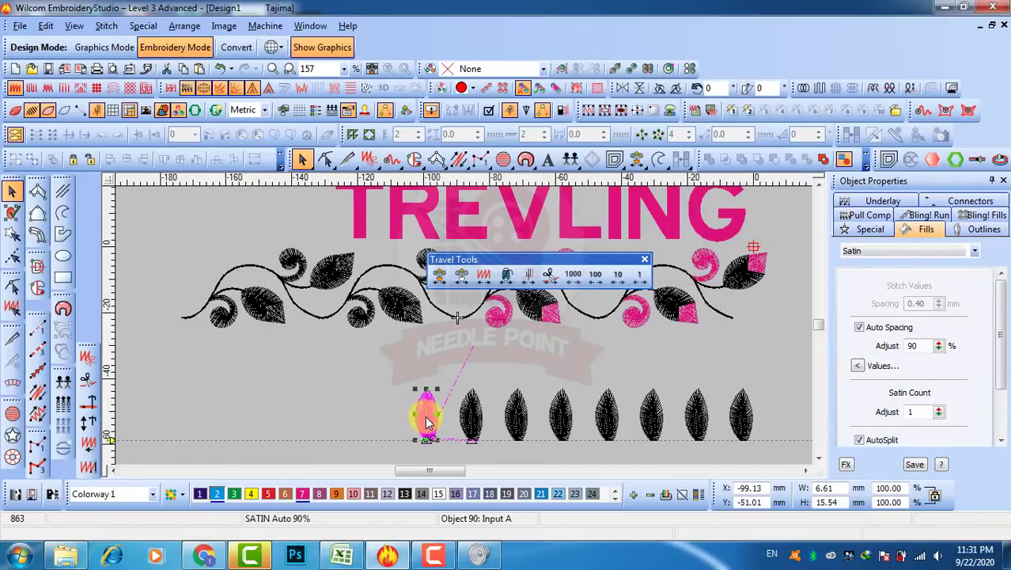
drag(428, 420, 458, 352)
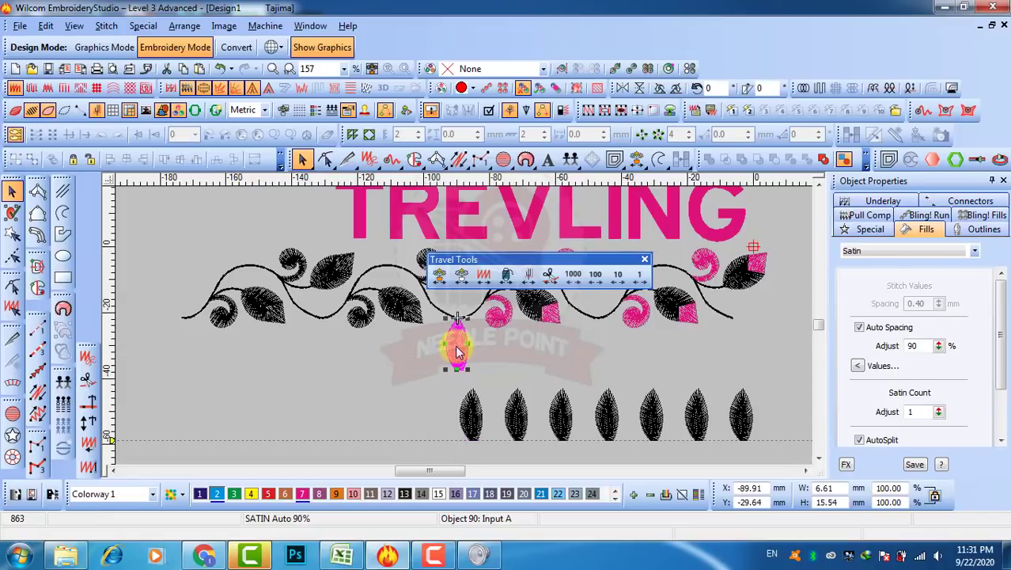
key(h)
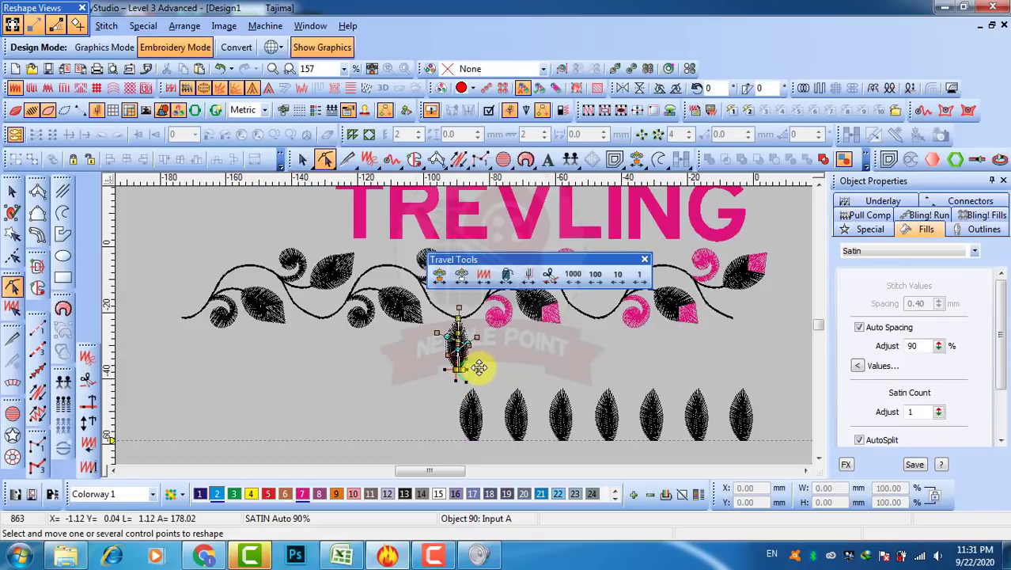
drag(446, 369, 458, 319)
click(12, 190)
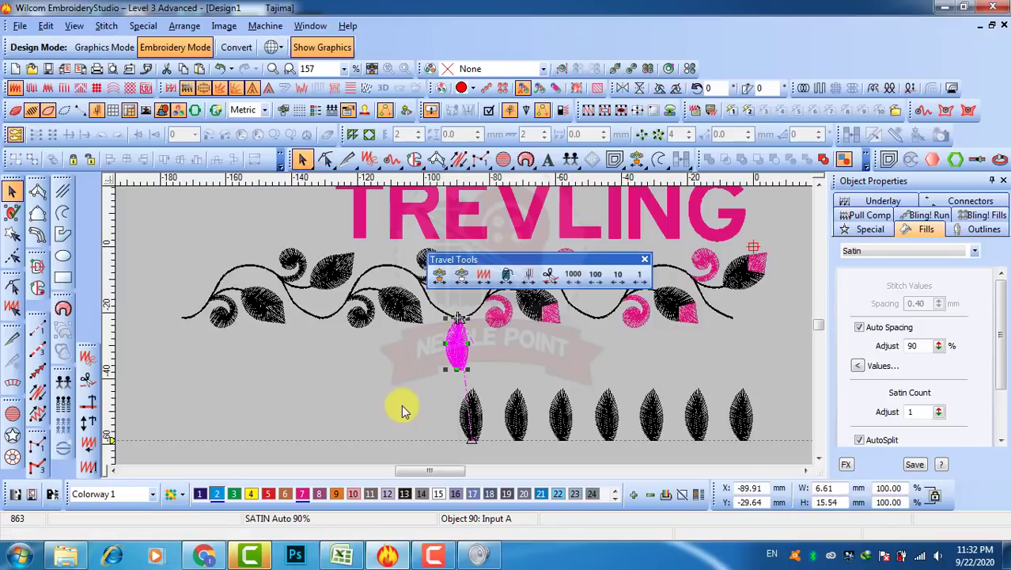
Check the moved leaf's object number, then cut and paste the leaf to resequence it at the current travel position.
click(398, 403)
scroll(467, 324, up, 2)
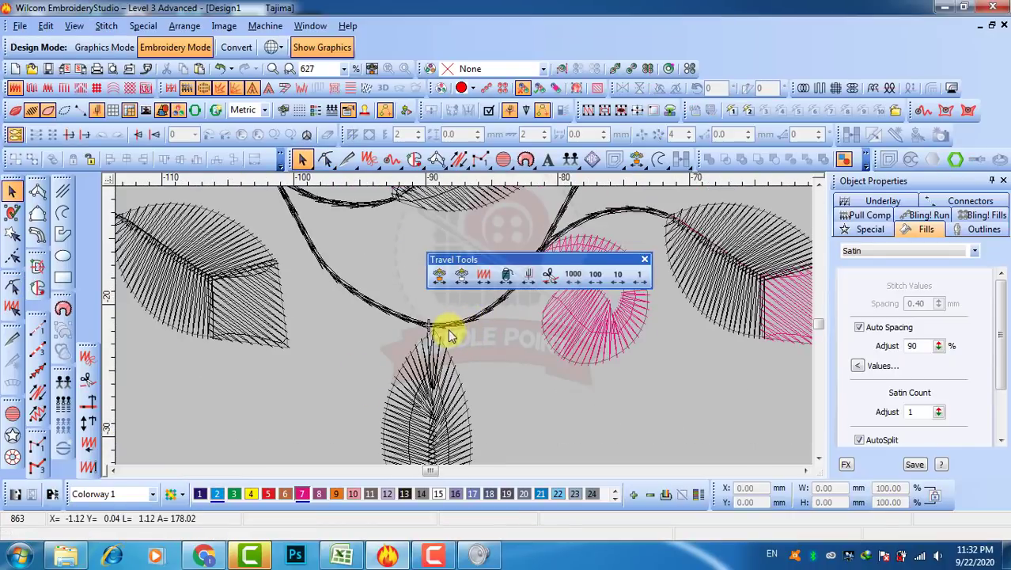
click(433, 355)
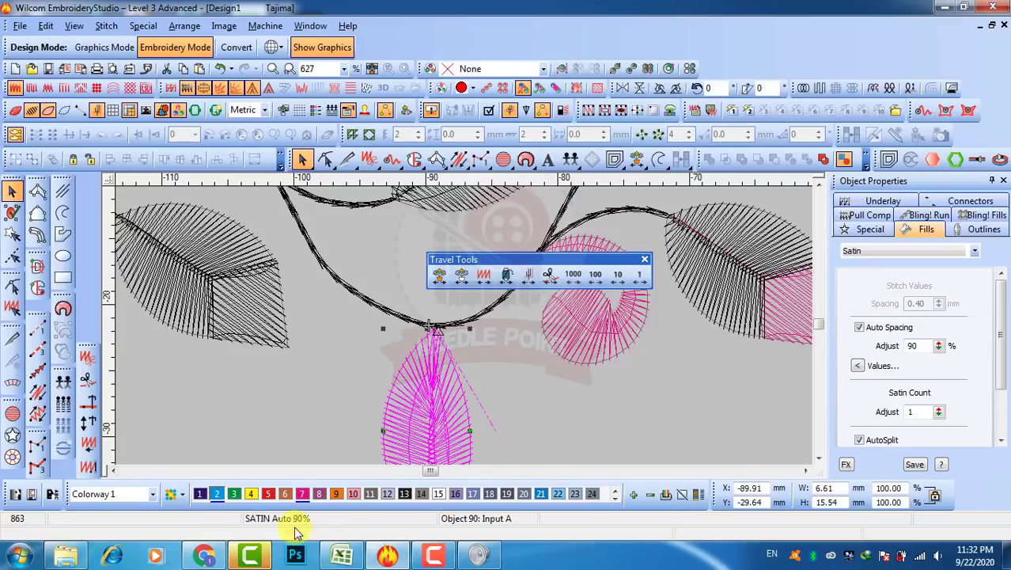
click(540, 426)
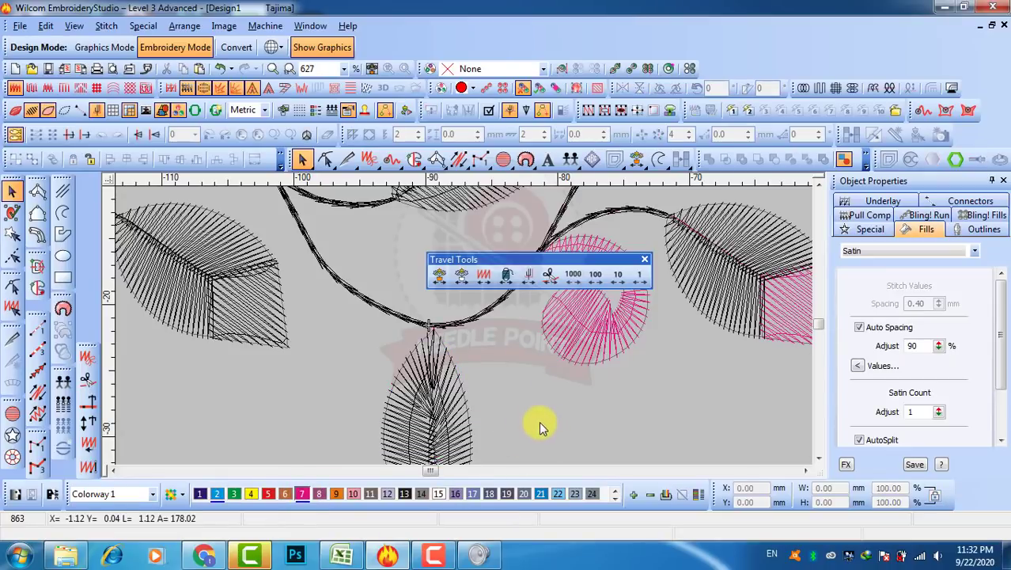
click(447, 384)
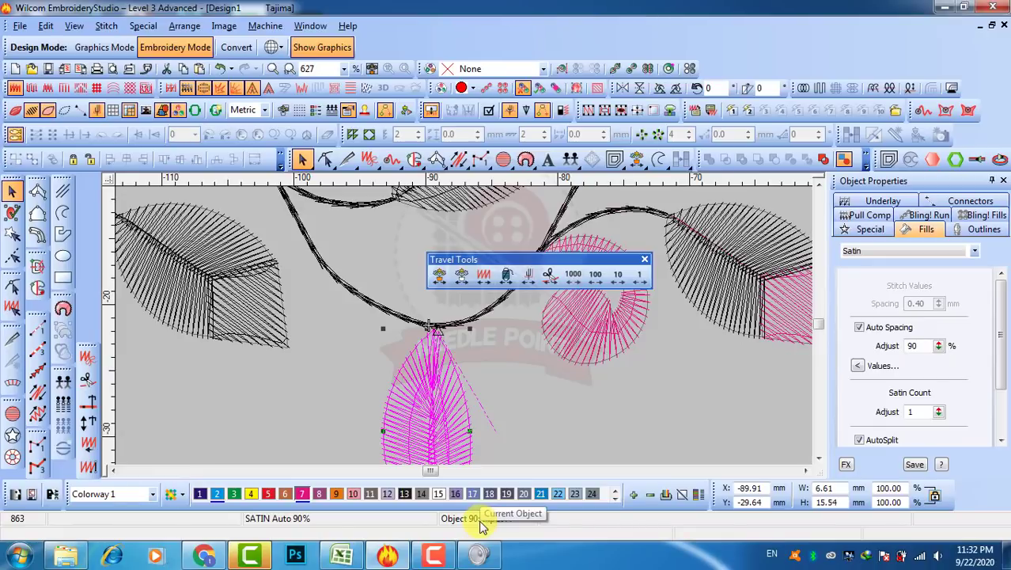
key(ctrl+x)
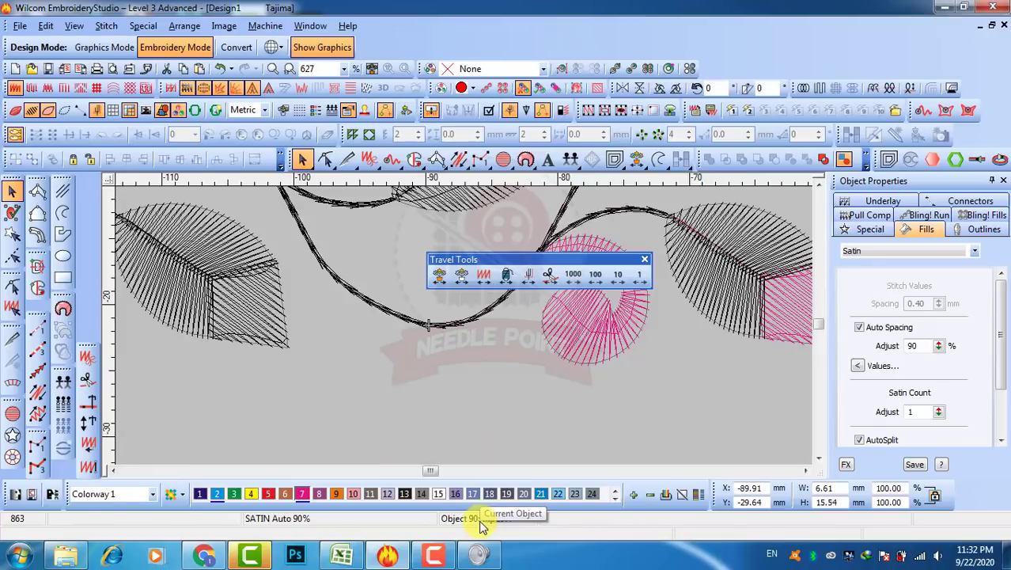
key(ctrl+v)
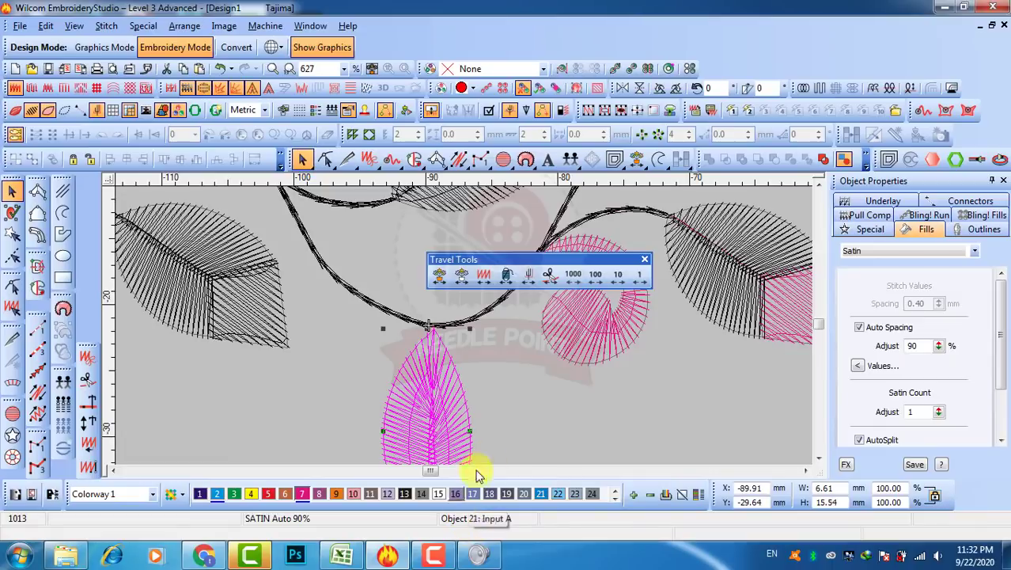
click(582, 397)
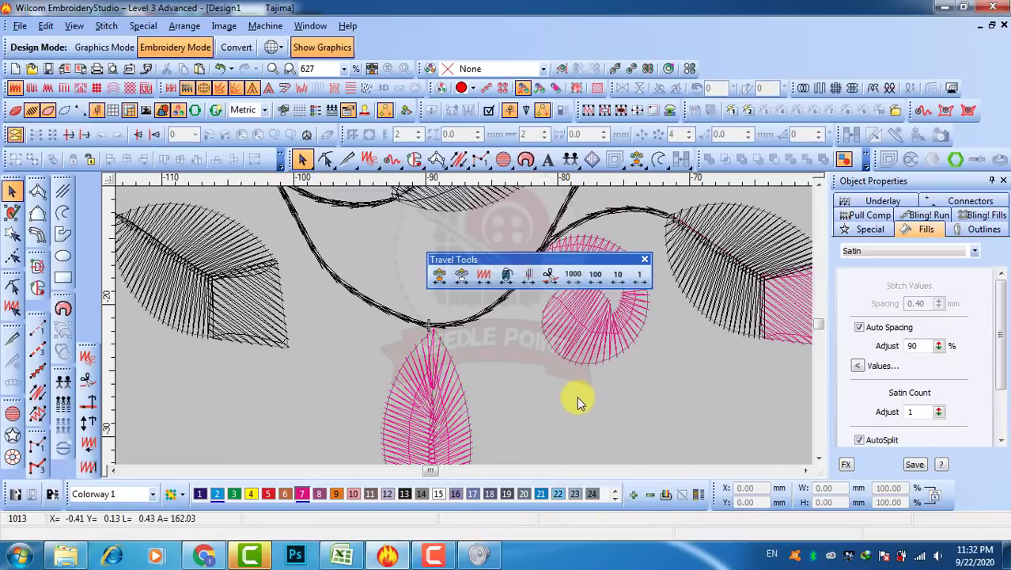
Inspect the overlapping run and backstitch lines at the stem's low point above the leaf tip, selecting each to identify it.
scroll(483, 316, up, 2)
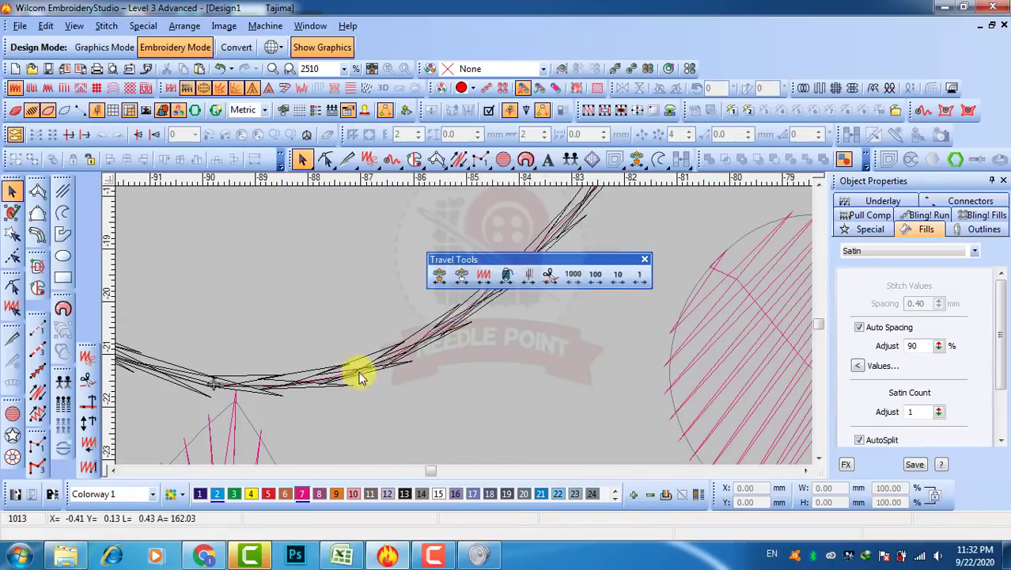
scroll(360, 378, up, 3)
click(328, 324)
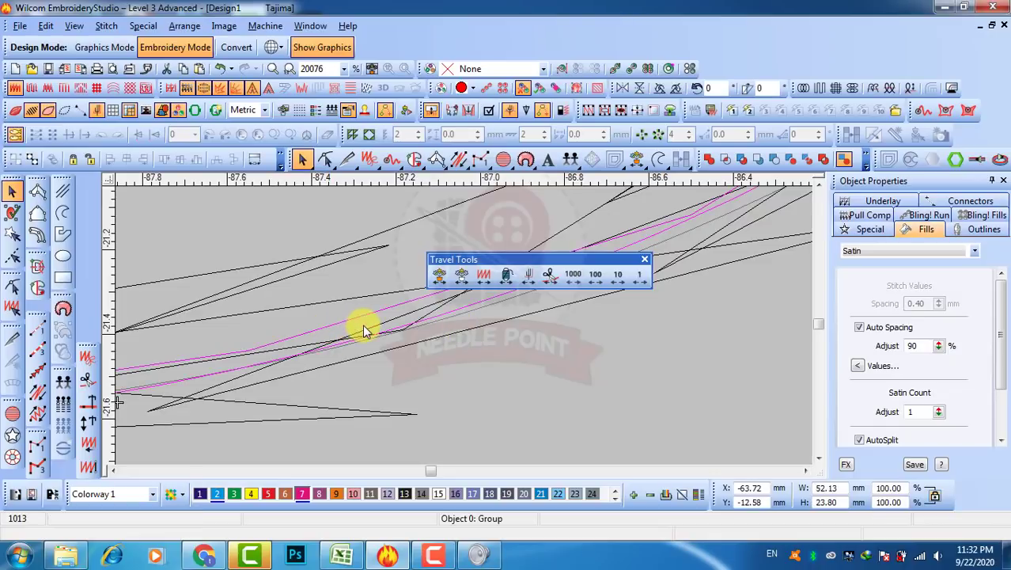
scroll(364, 331, down, 3)
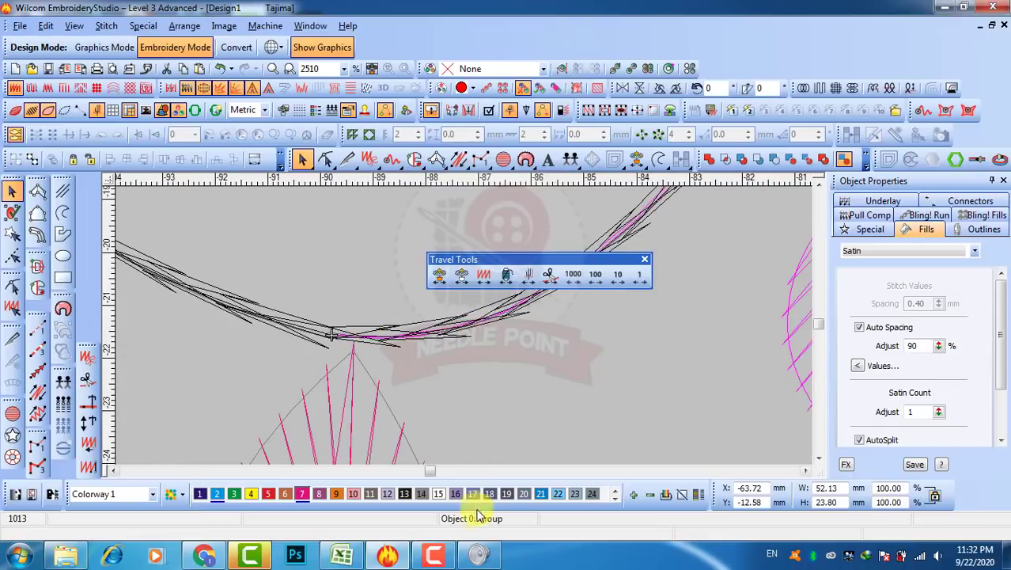
scroll(464, 331, down, 2)
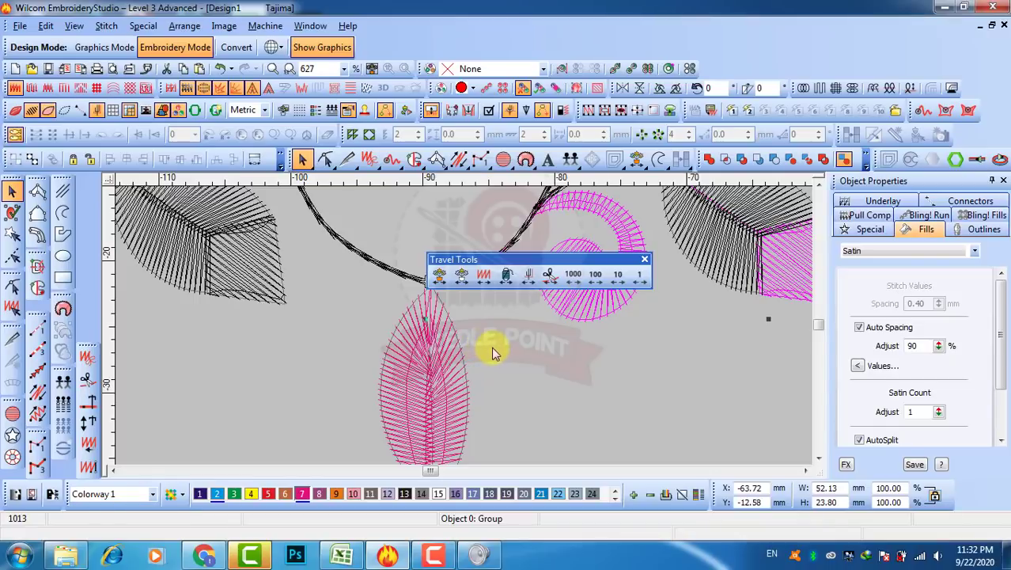
click(493, 353)
scroll(467, 291, up, 3)
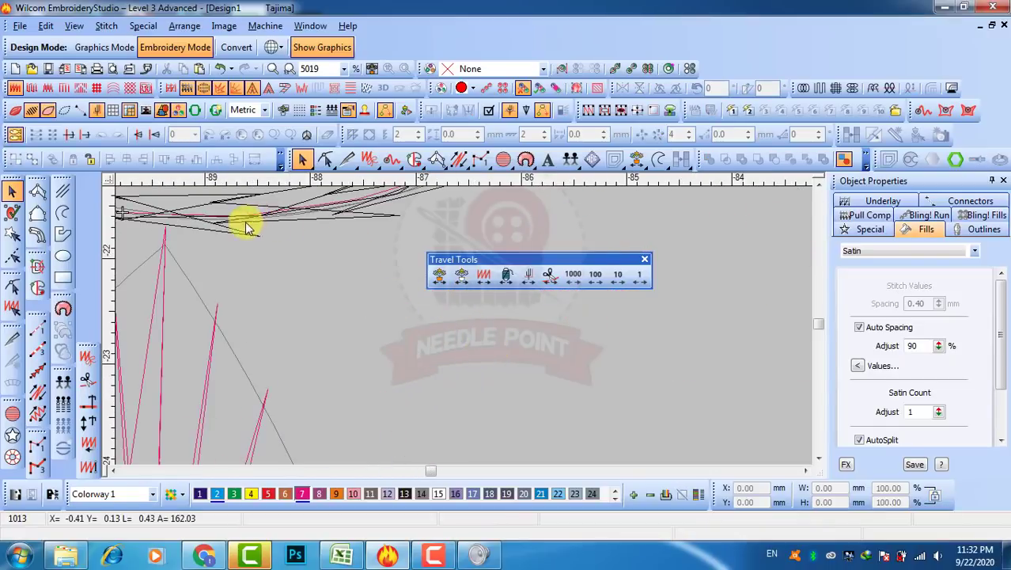
scroll(439, 328, up, 1)
click(395, 317)
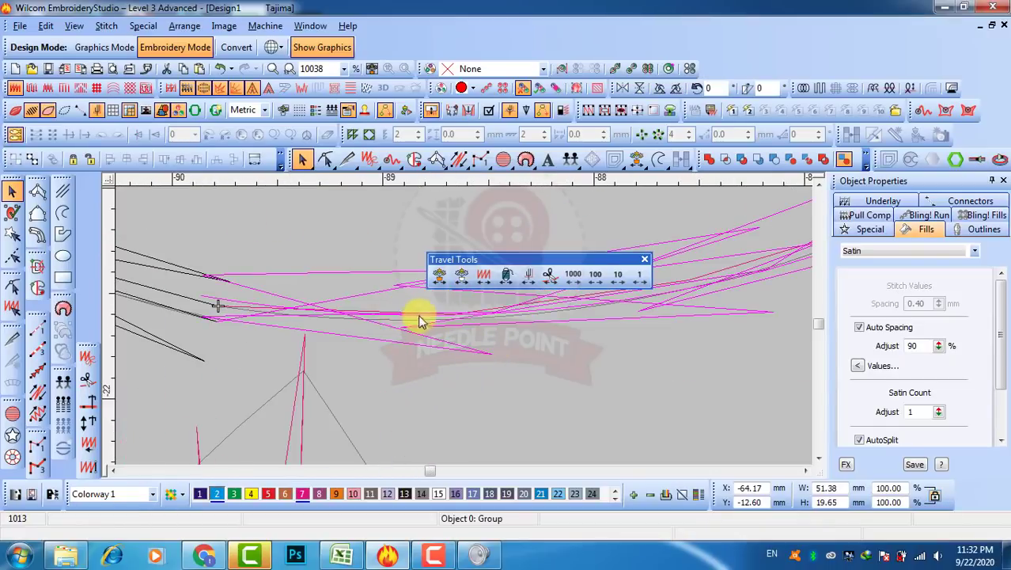
scroll(420, 321, down, 1)
click(296, 387)
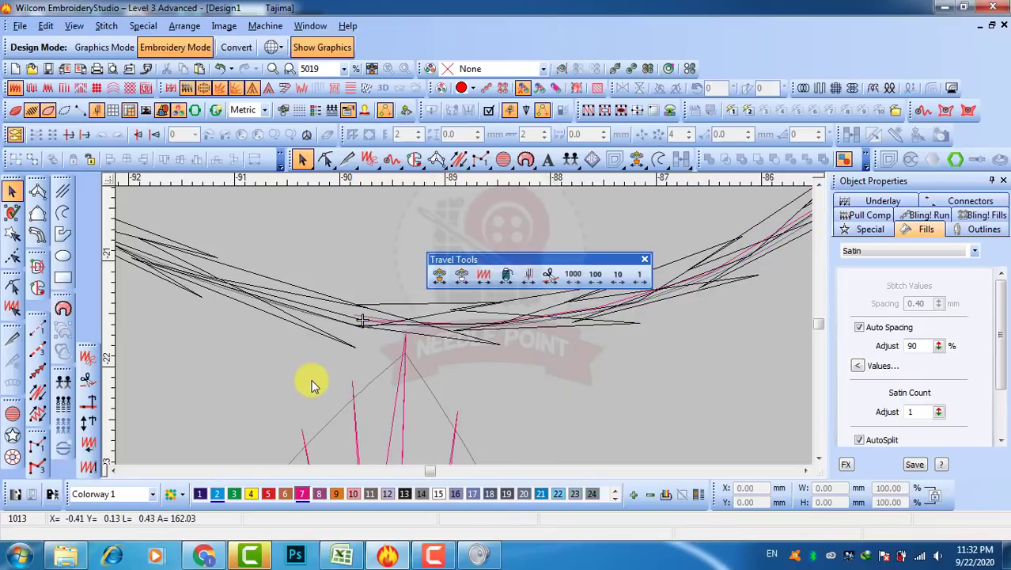
Use Select By Color with Magenta to hide the backstitch outlines around the resequenced leaf.
key(alt+v)
key(c)
click(338, 227)
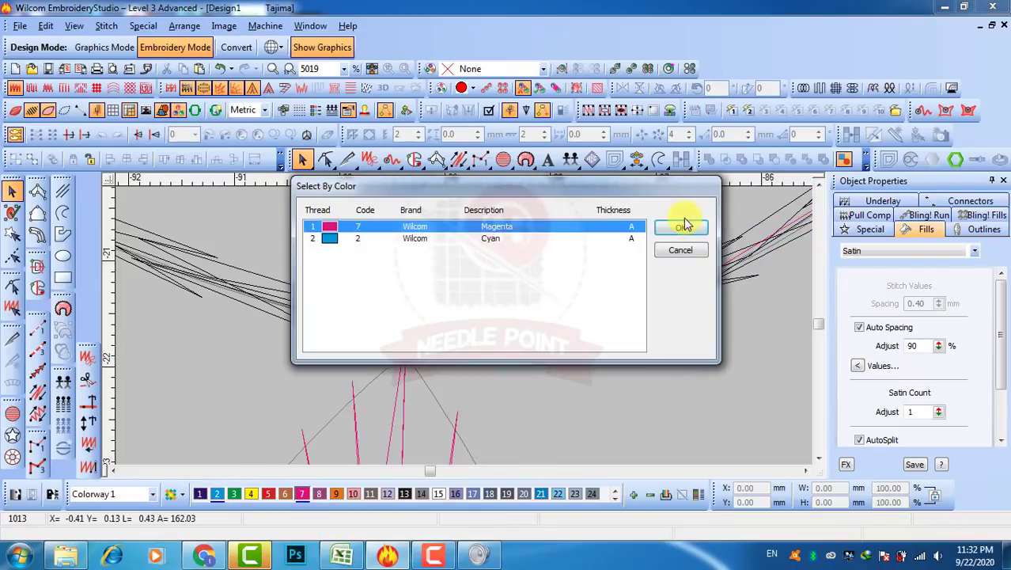
click(682, 226)
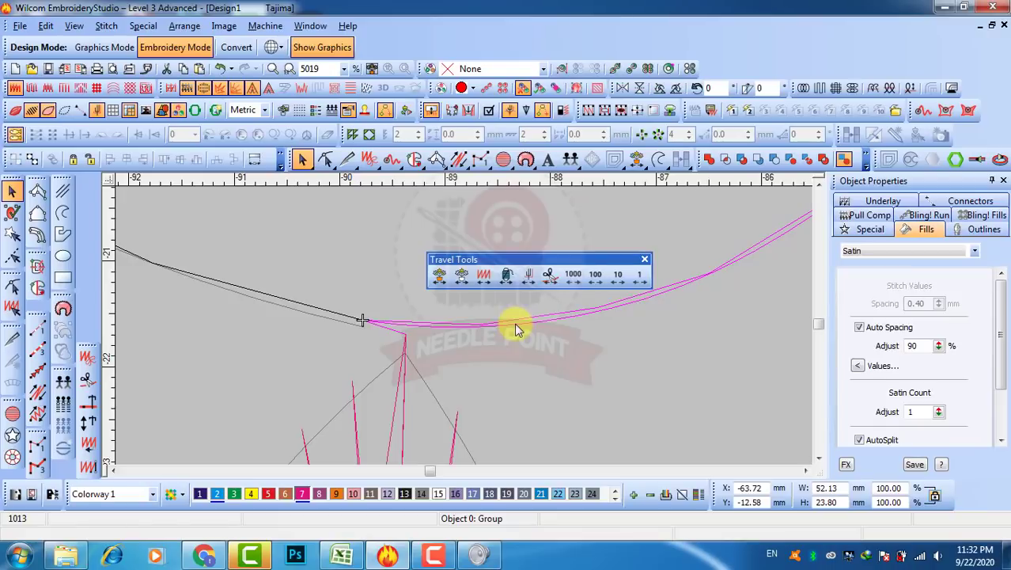
scroll(515, 327, down, 5)
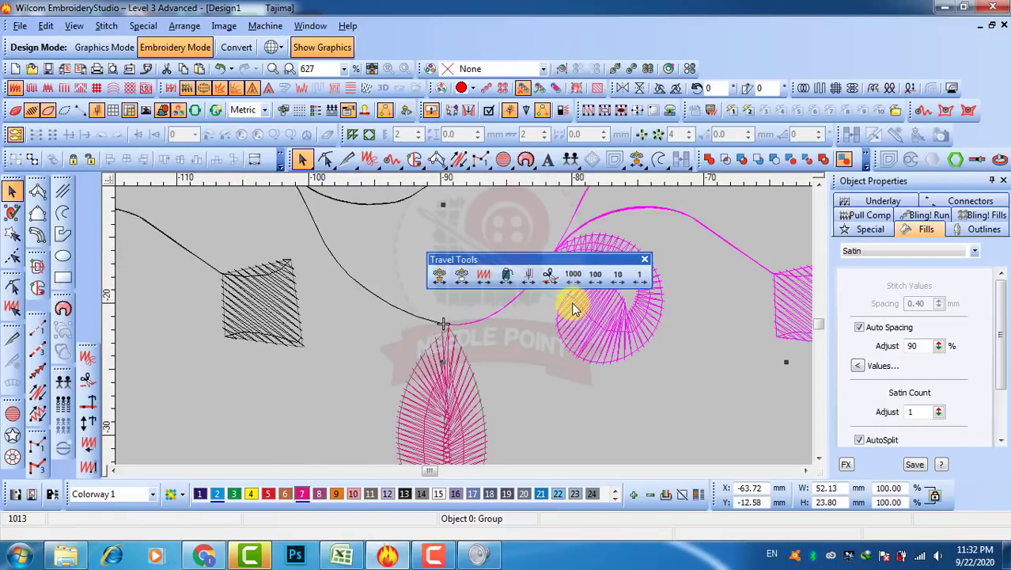
Compare the object numbers of the stem run leading to the low point and the resequenced satin leaf.
click(482, 320)
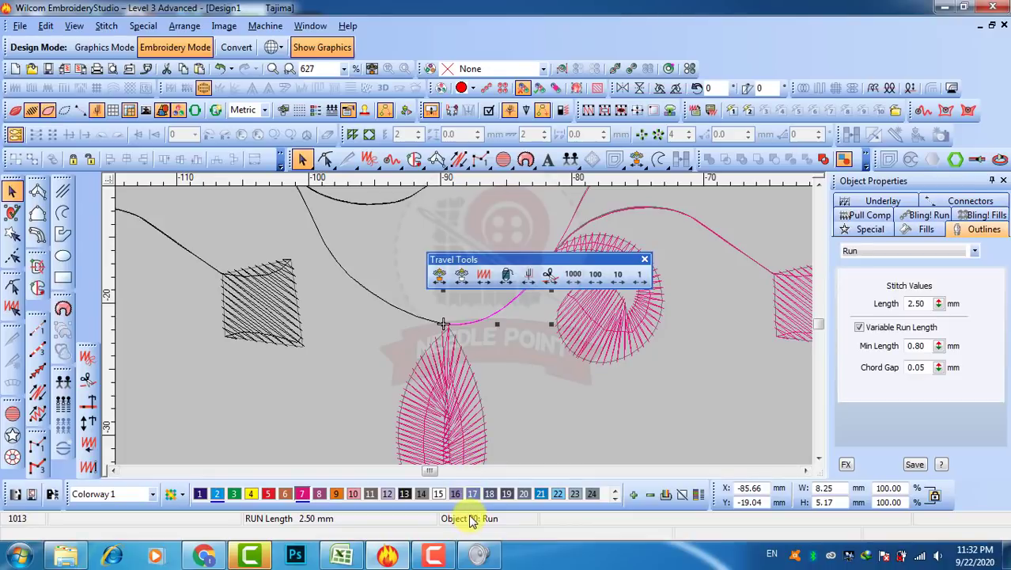
click(461, 395)
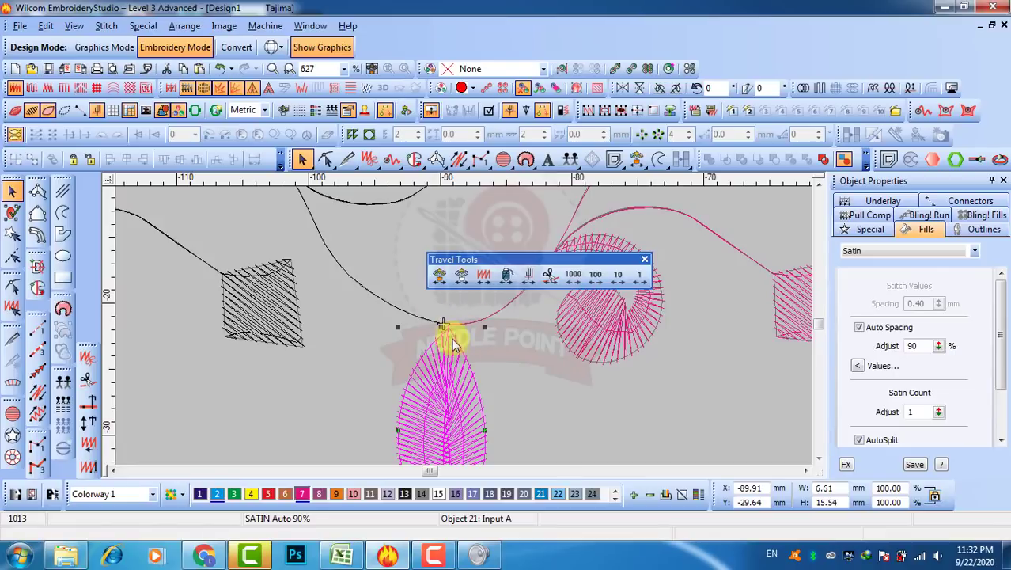
key(shift+z)
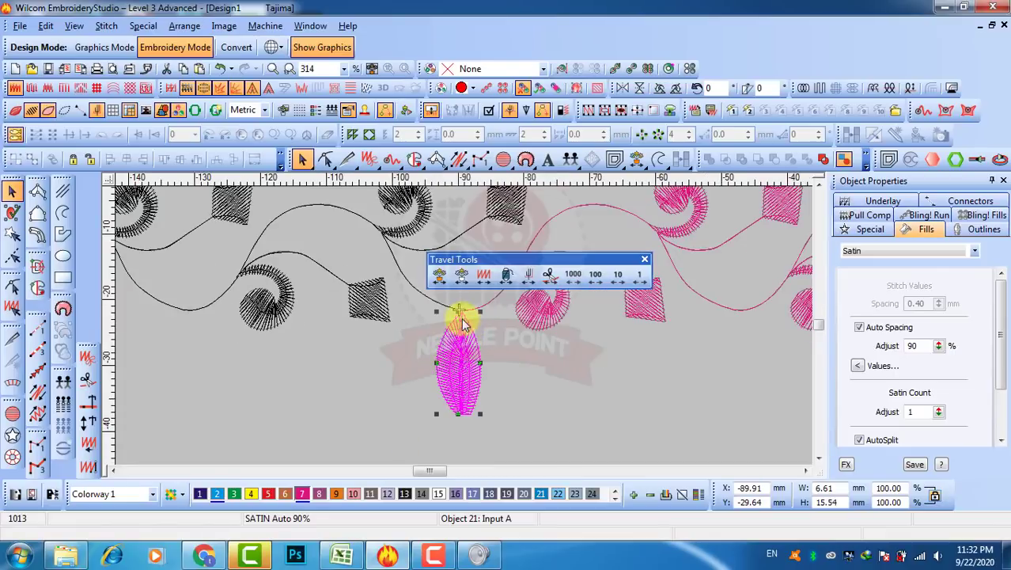
click(506, 354)
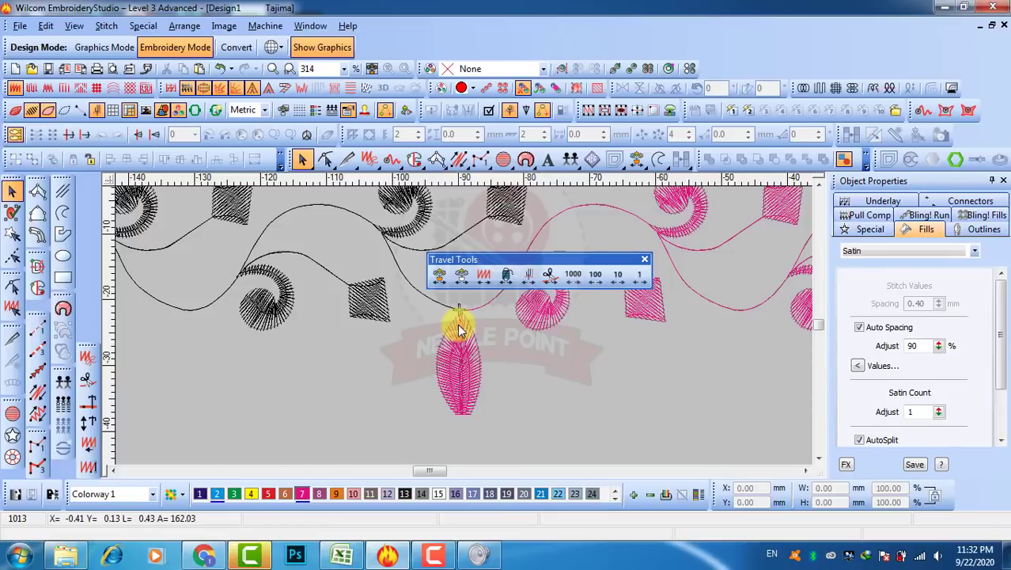
Undo the last resequencing of the satin leaf and move it back in line with the leaf row, to about X -99 mm, Y -51 mm.
key(ctrl+z)
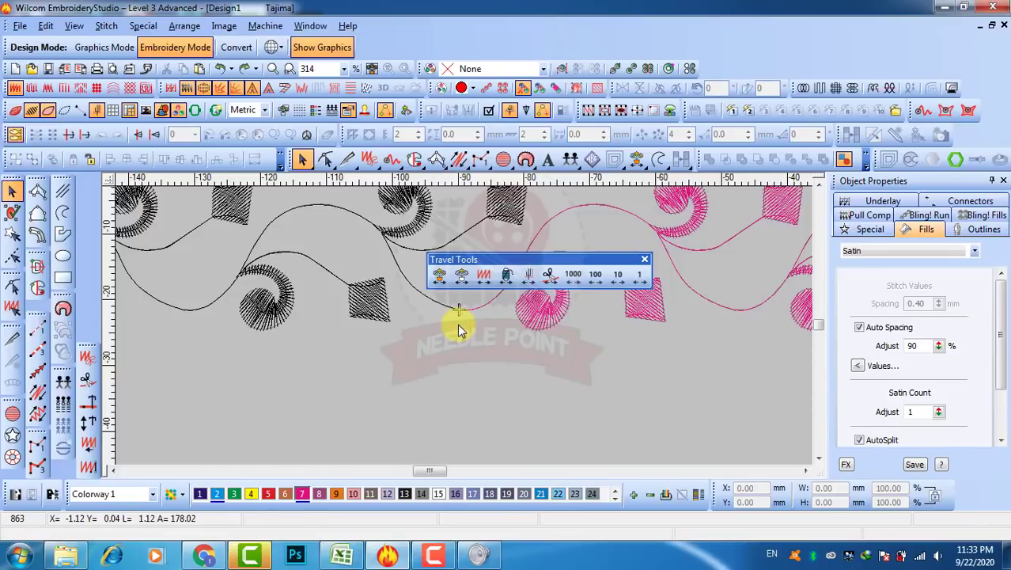
click(458, 324)
key(shift+z)
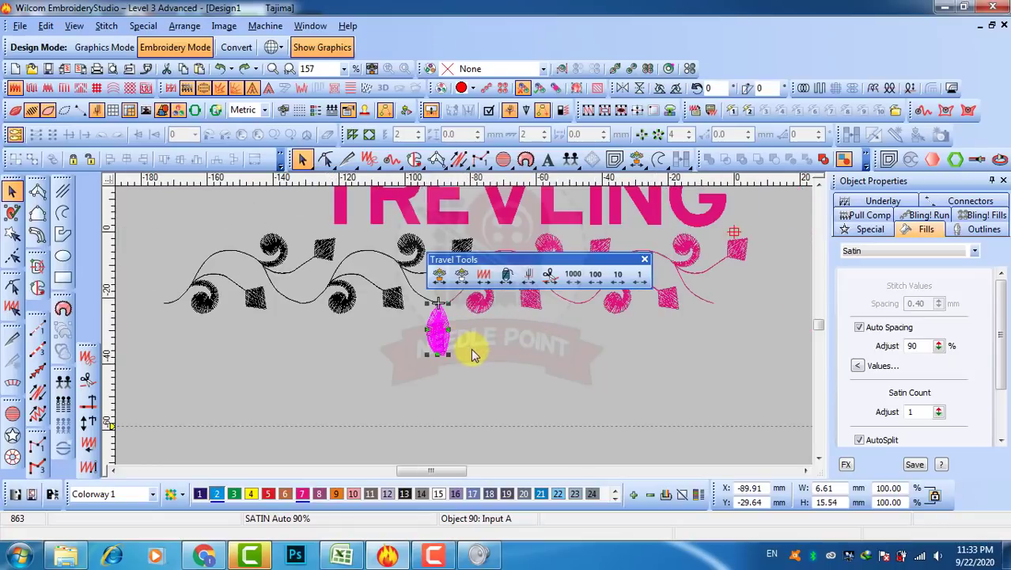
scroll(473, 351, down, 1)
scroll(472, 351, up, 1)
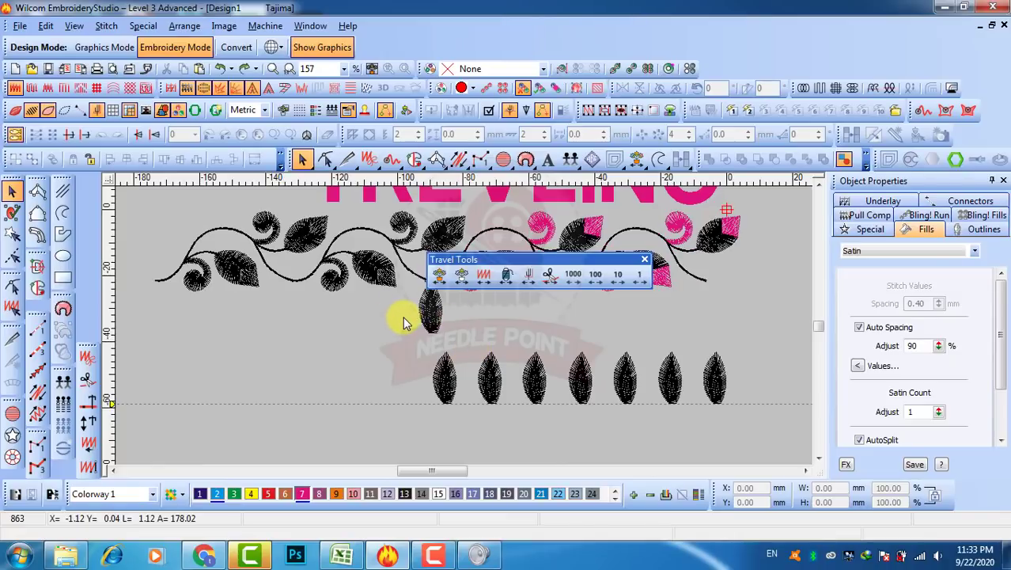
drag(427, 316, 395, 386)
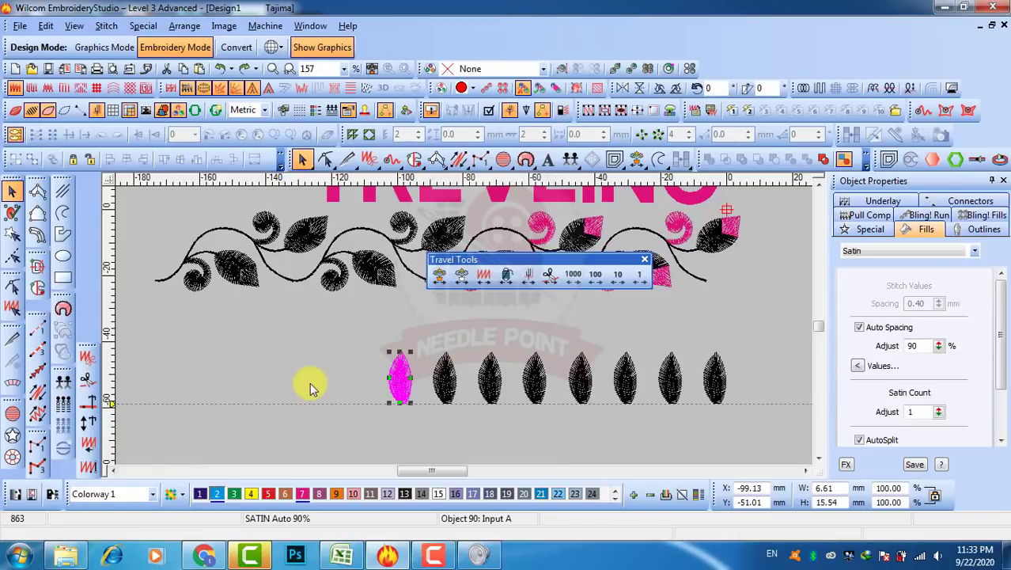
click(340, 363)
Travel by object along the vine border, through the magenta parts and into the blue stem leading to the first upper leaf.
scroll(453, 305, down, 1)
scroll(460, 320, up, 1)
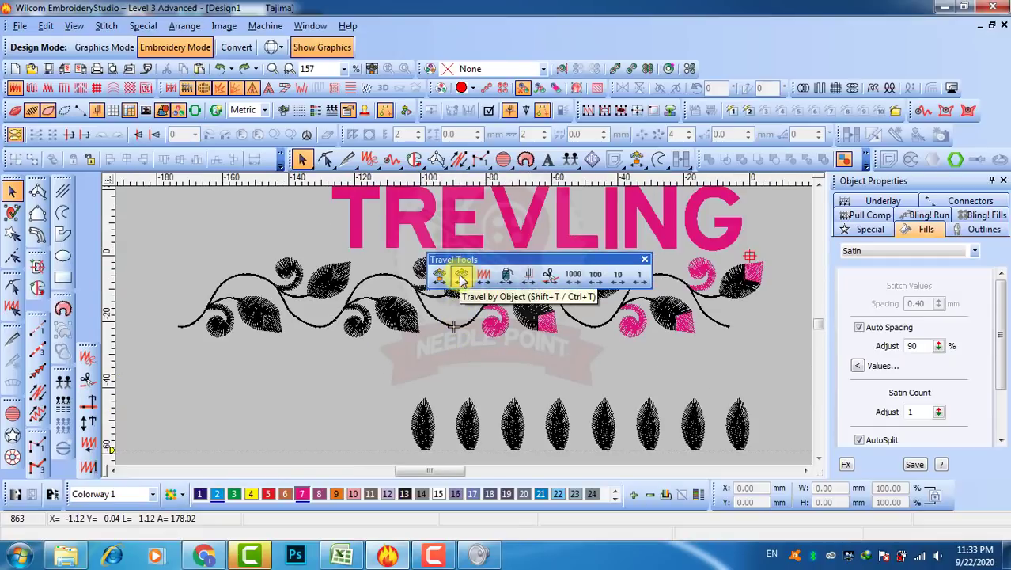
click(461, 278)
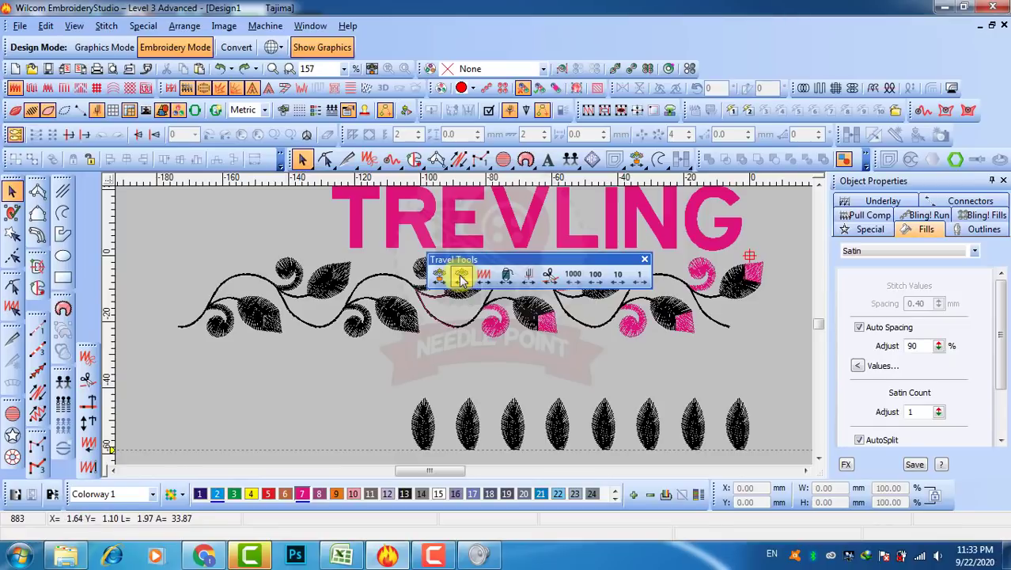
click(462, 278)
click(462, 278)
click(461, 278)
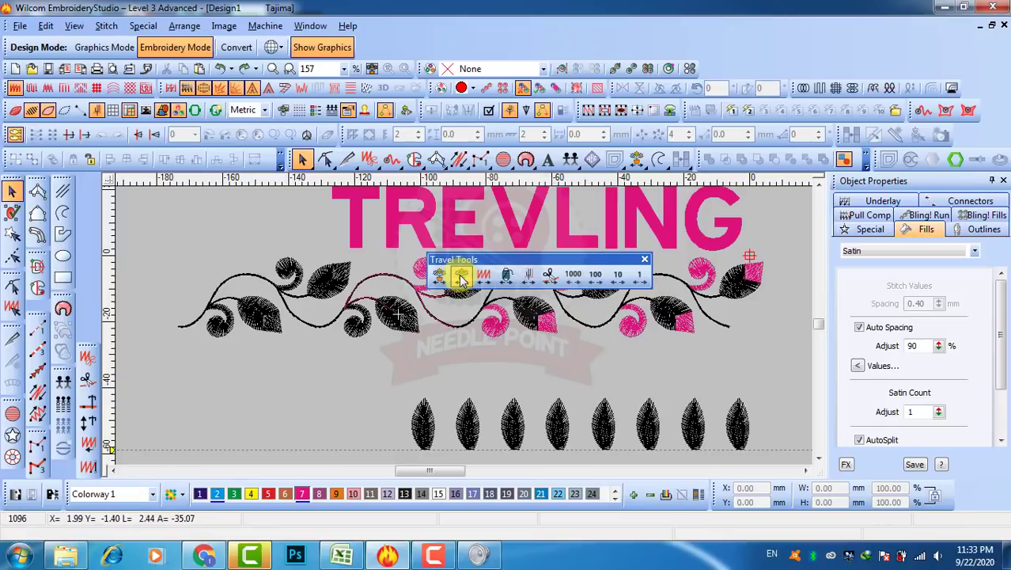
click(462, 278)
click(461, 278)
click(461, 278)
click(461, 278)
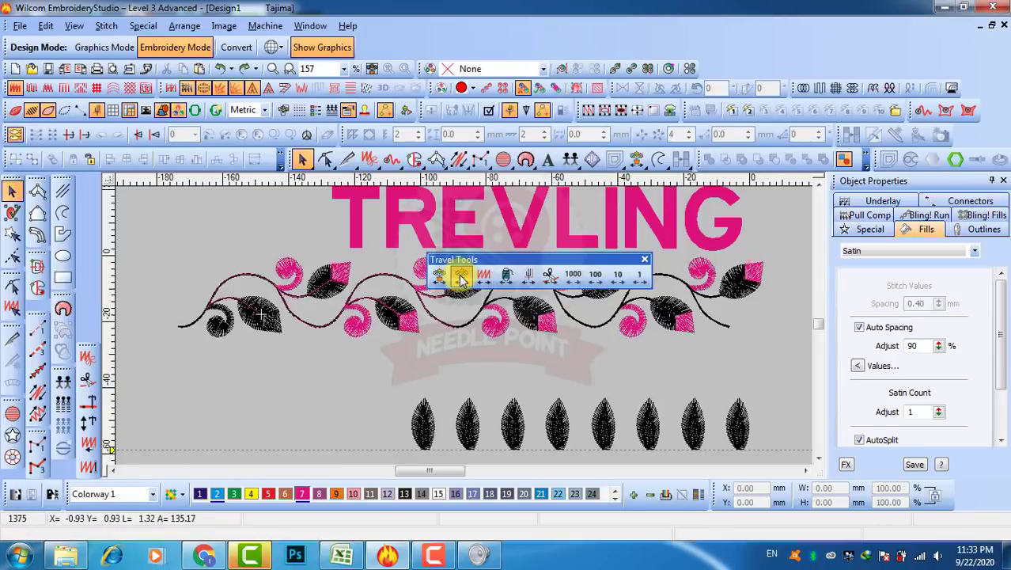
click(461, 278)
click(462, 278)
click(461, 278)
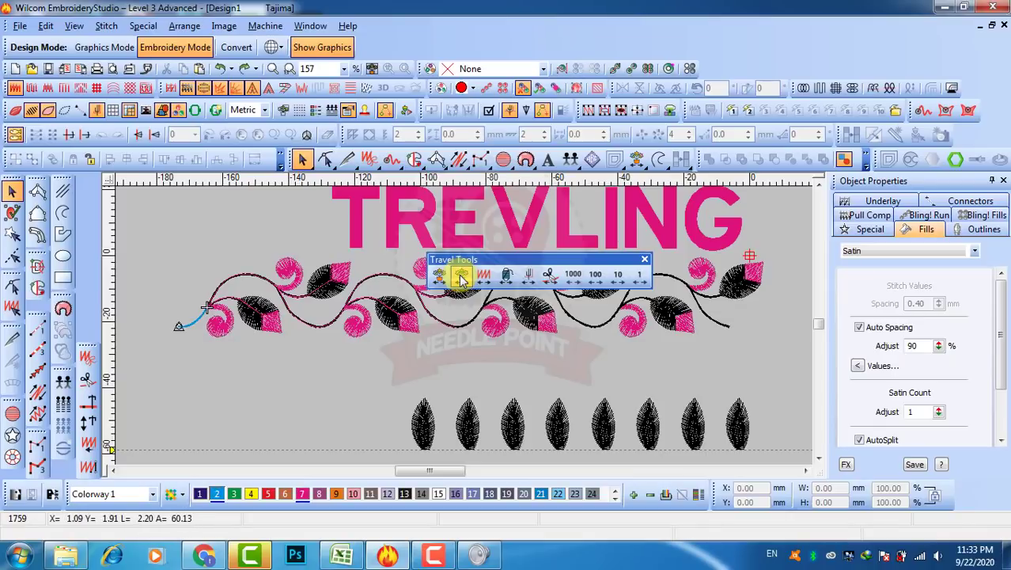
click(461, 278)
click(461, 278)
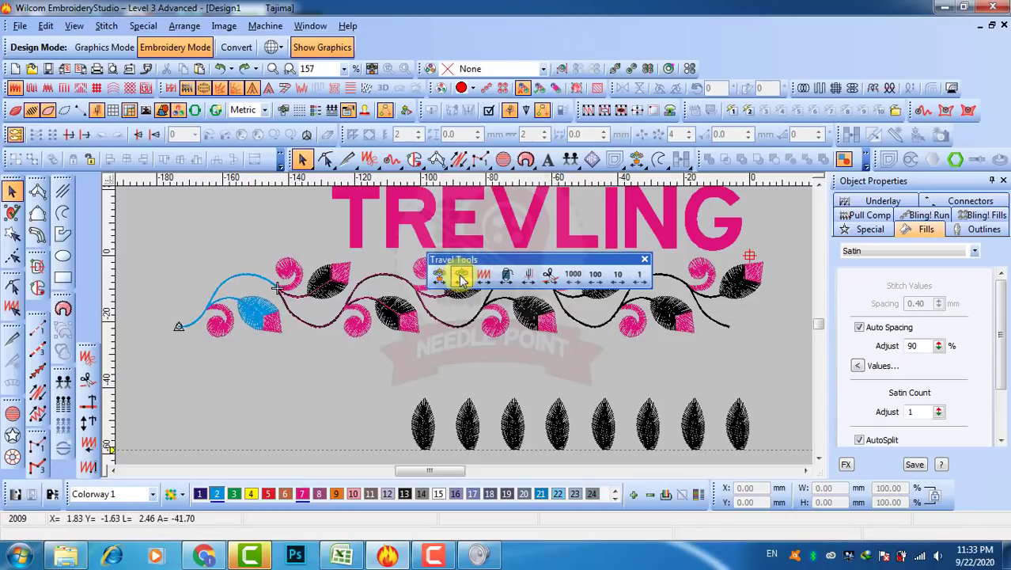
click(461, 278)
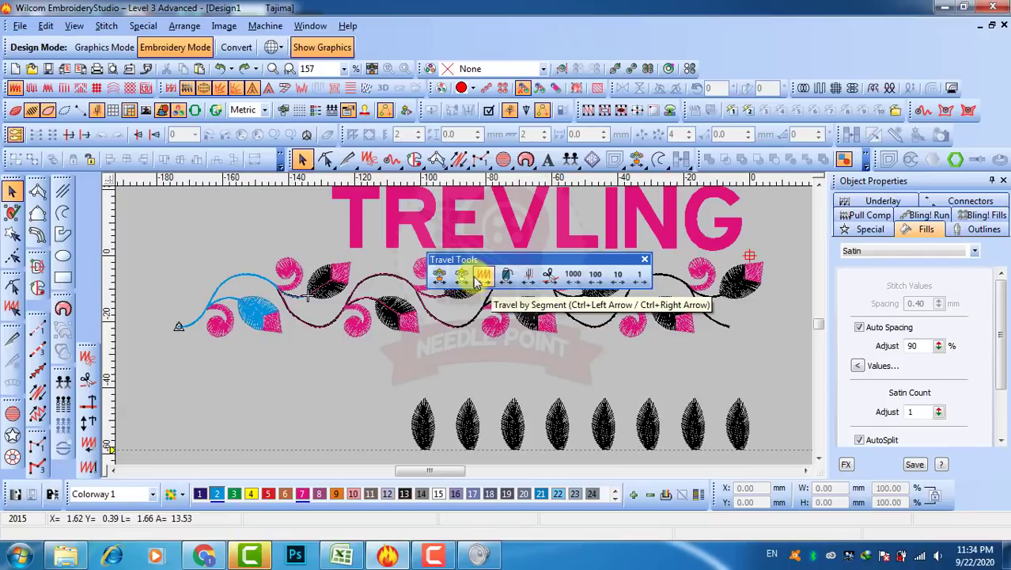
Travel one segment into the vine's first upper leaf and inspect the reshape points of its upper satin half.
click(485, 277)
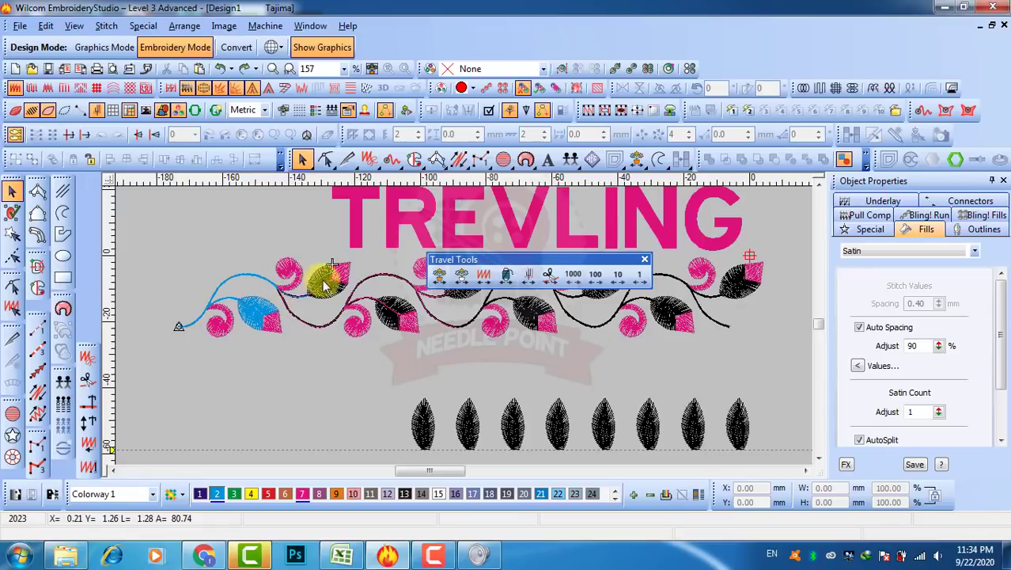
scroll(327, 278, up, 3)
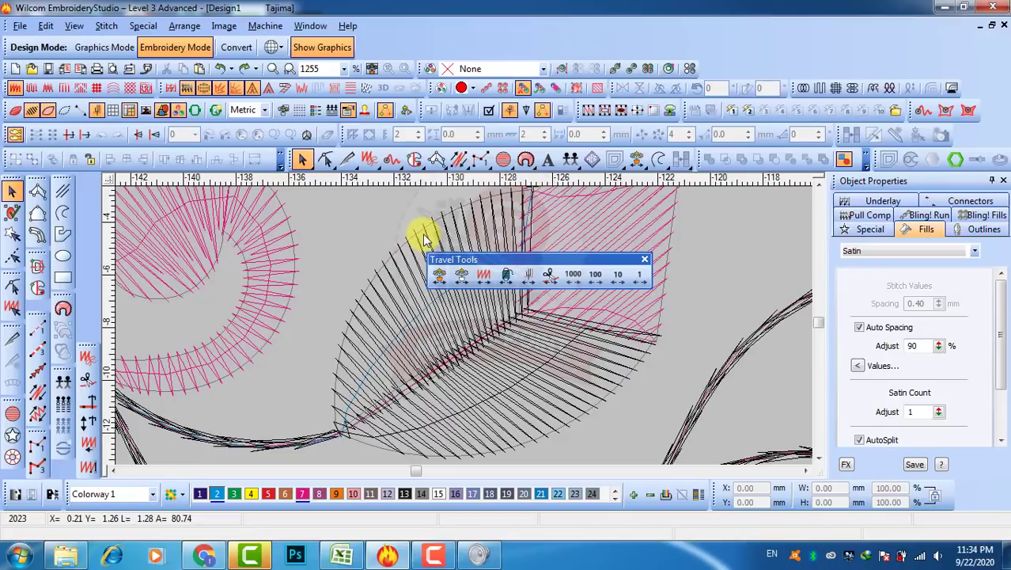
click(13, 191)
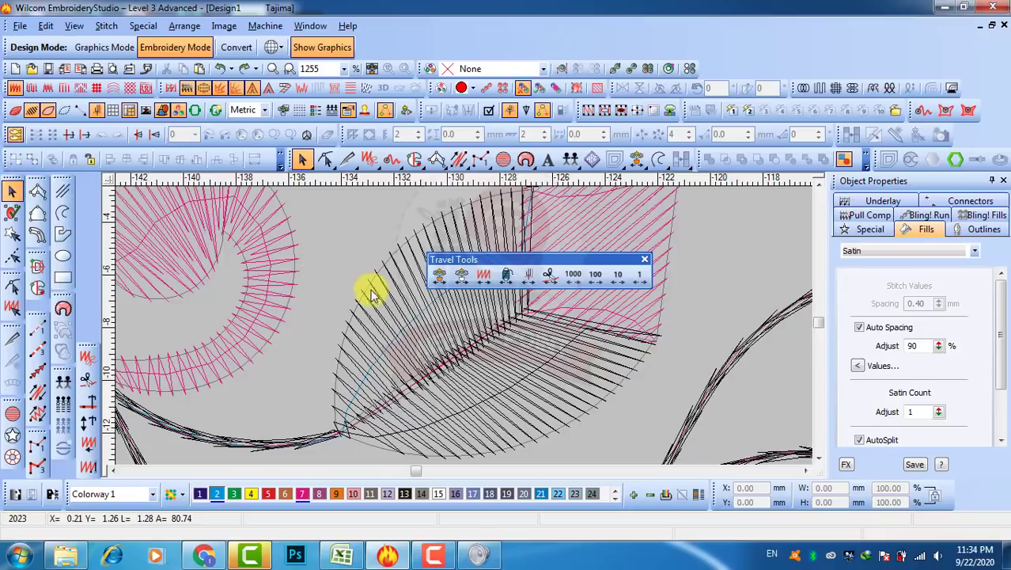
click(366, 289)
key(ctrl+u)
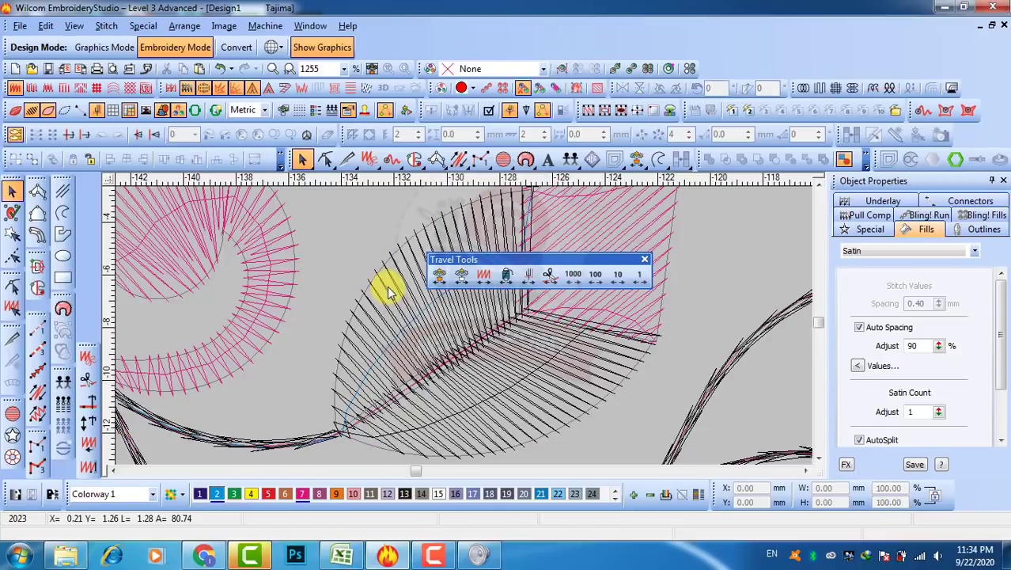
click(375, 274)
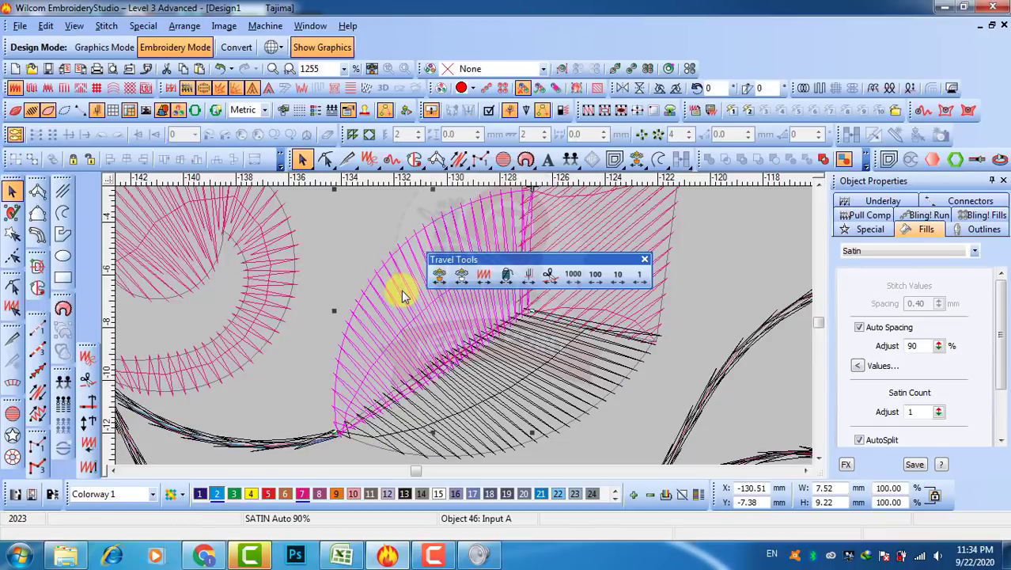
key(h)
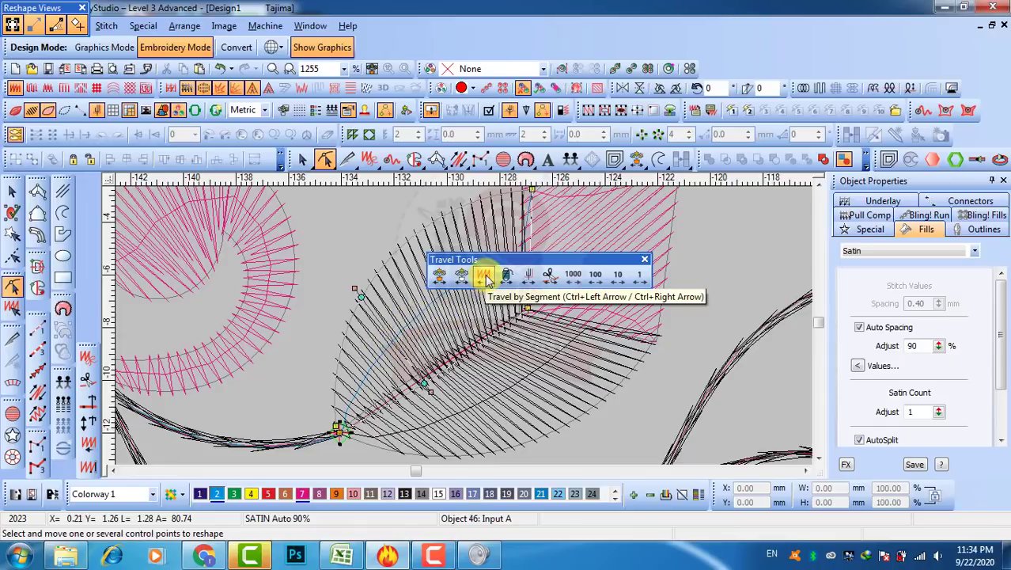
click(12, 191)
click(328, 237)
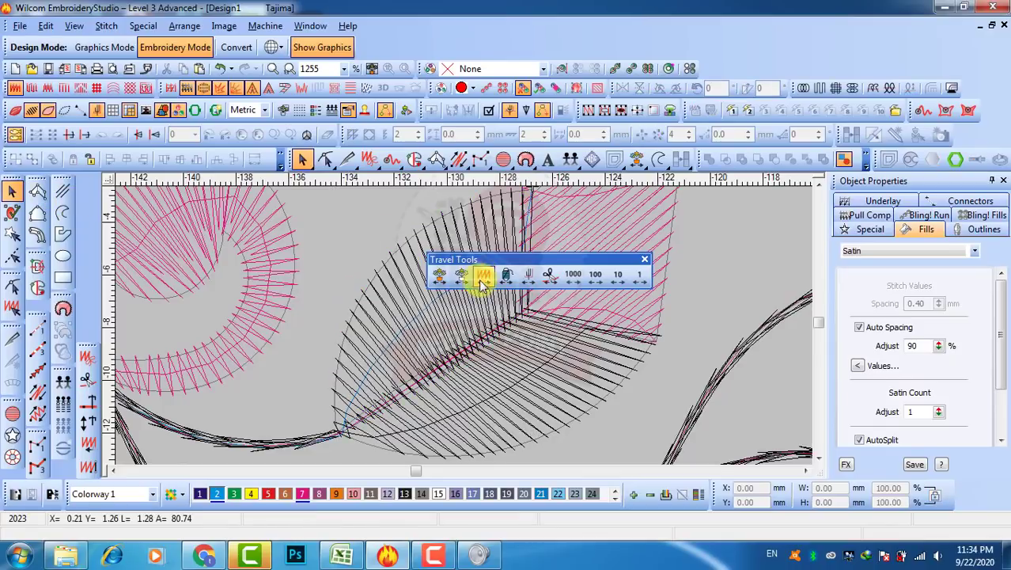
Travel by segment back and forth at the leaf base and on through the leaf's lower half to check how it stitches.
click(485, 275)
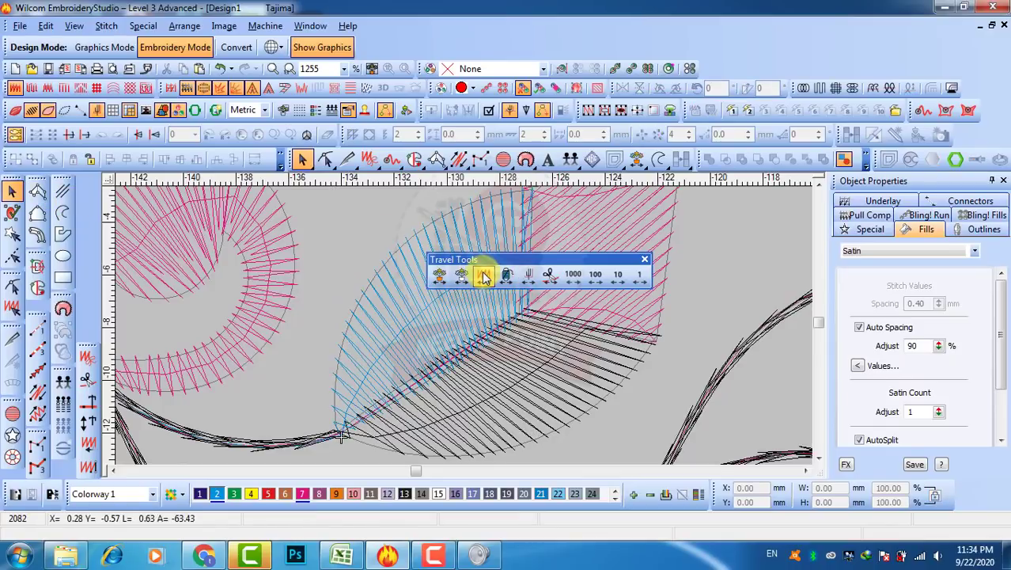
click(485, 275)
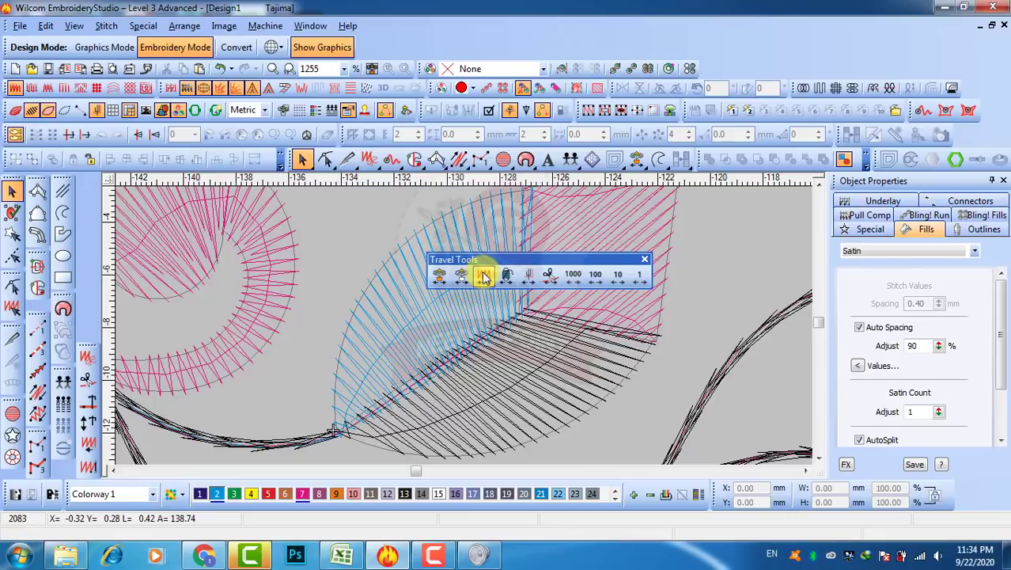
click(485, 274)
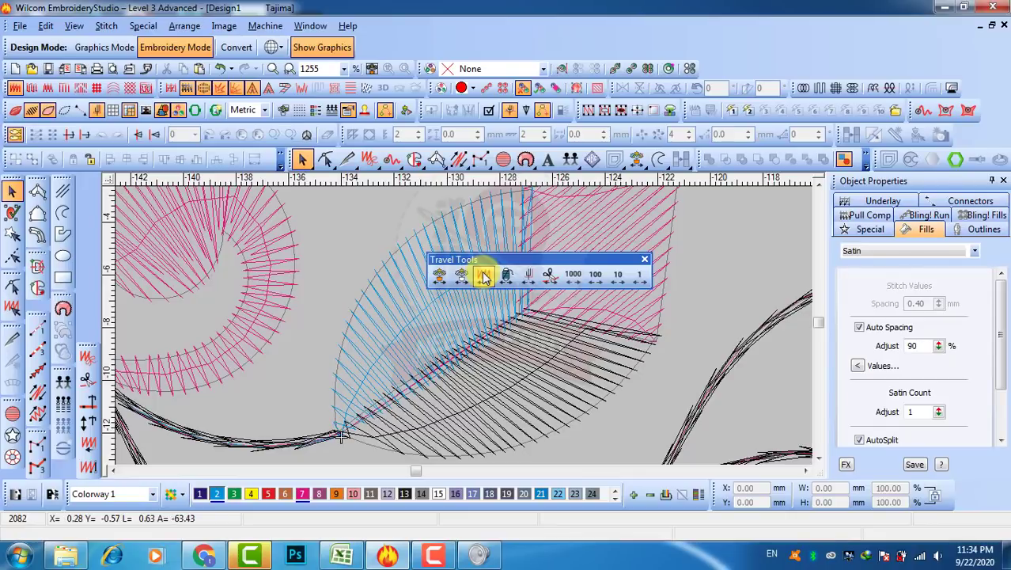
click(485, 275)
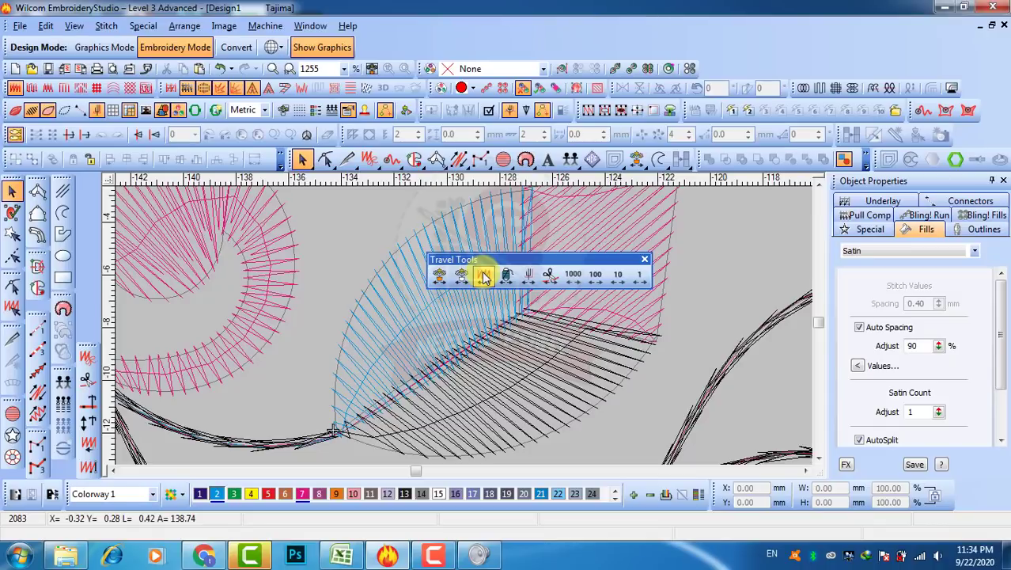
click(486, 275)
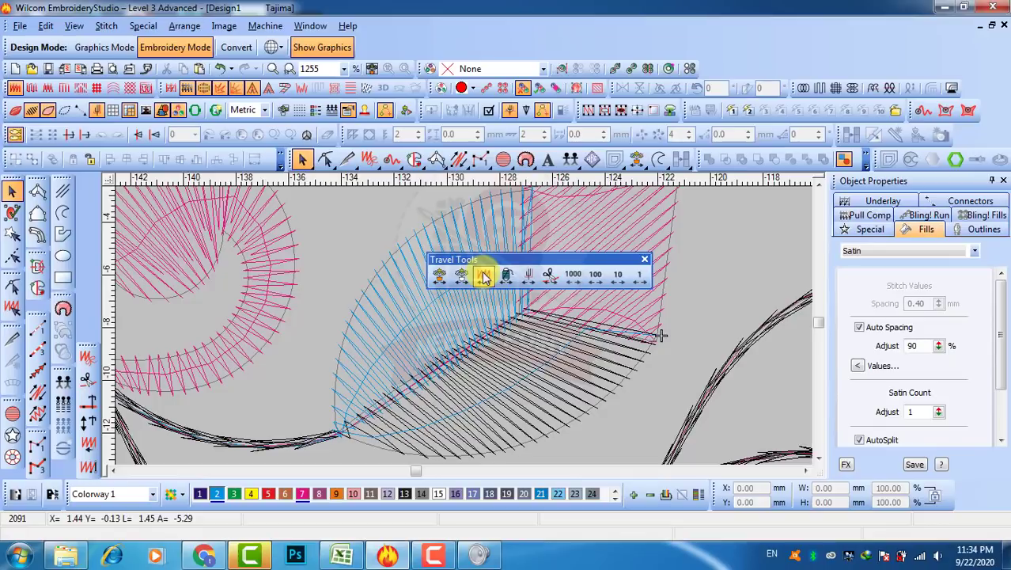
click(485, 275)
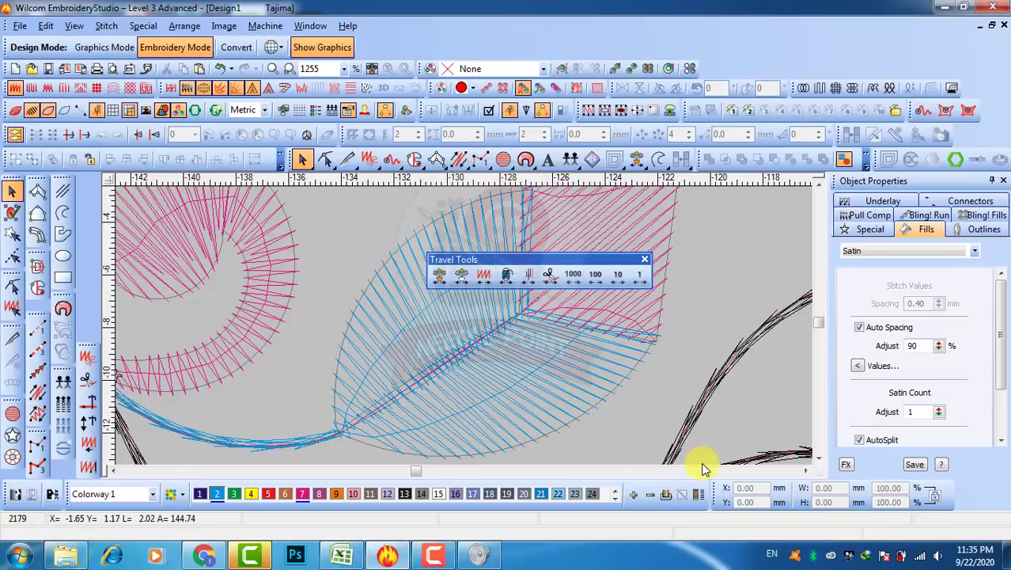
Travel by color from the start of the design through each color change to its end.
scroll(705, 469, down, 2)
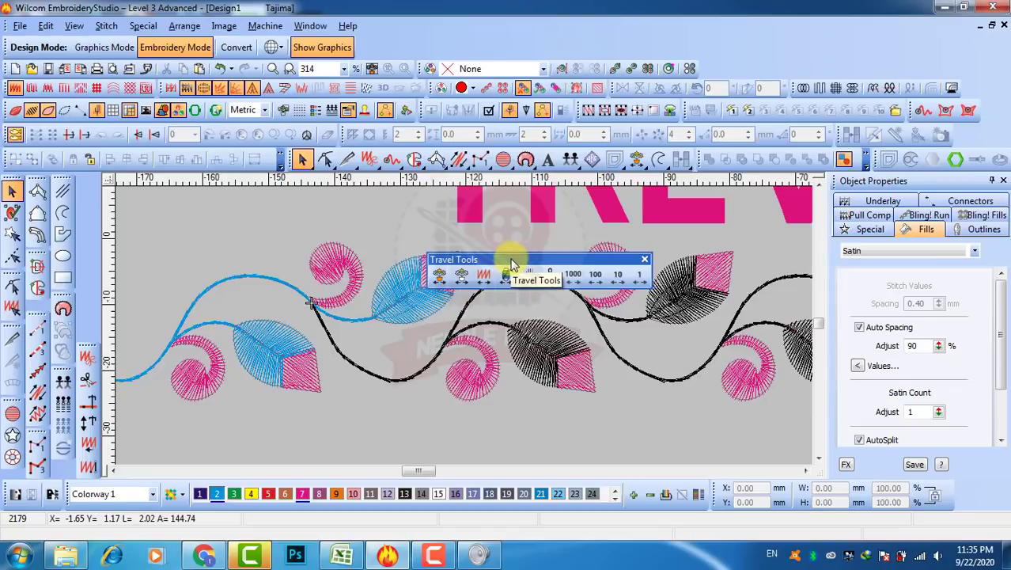
scroll(511, 263, down, 1)
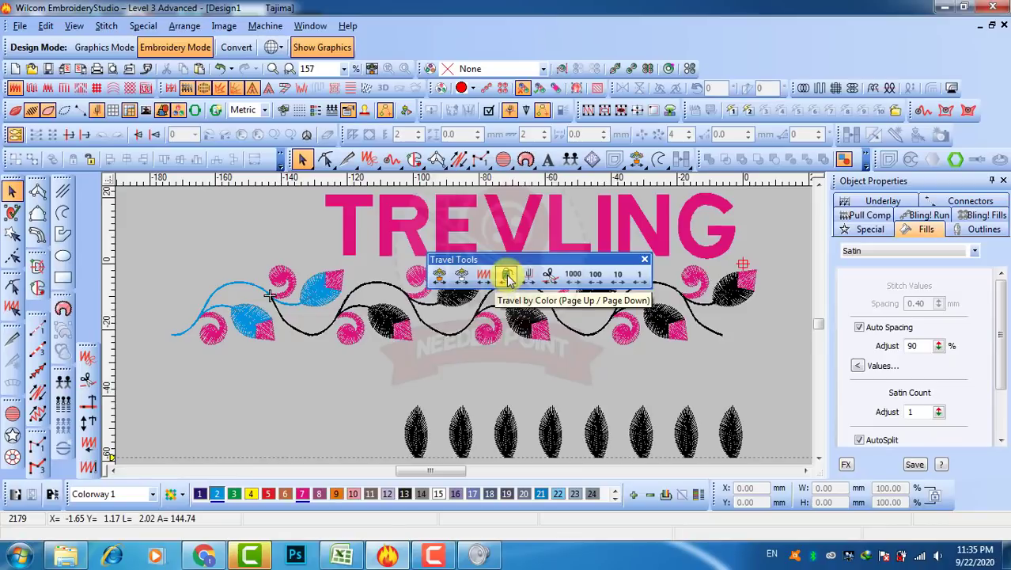
click(510, 280)
click(510, 281)
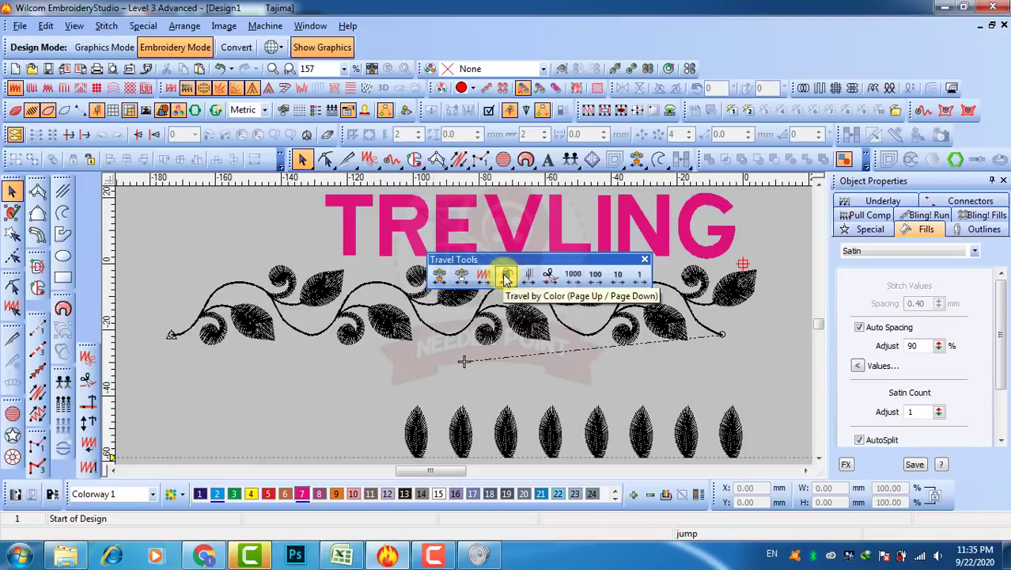
click(507, 277)
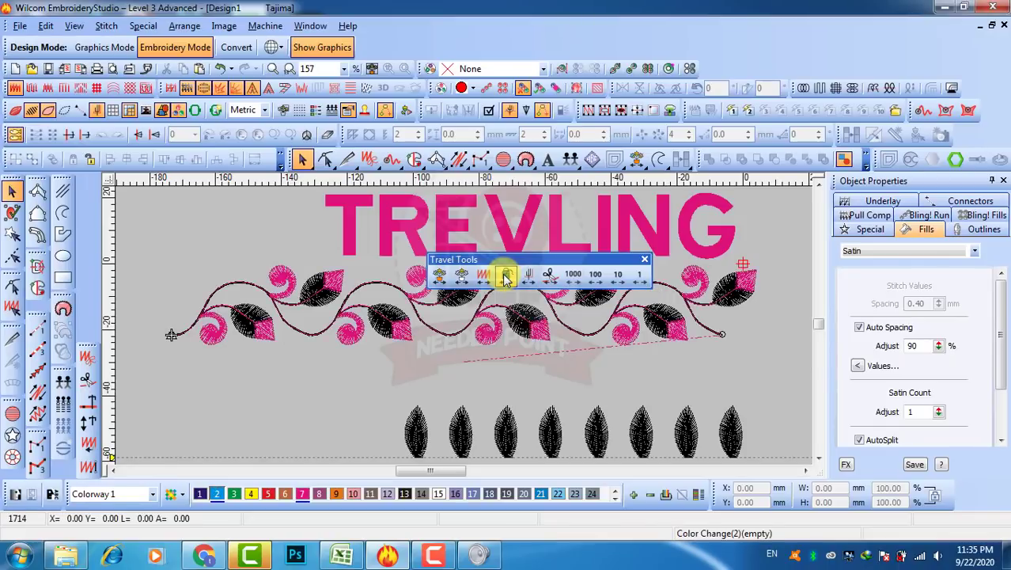
click(507, 277)
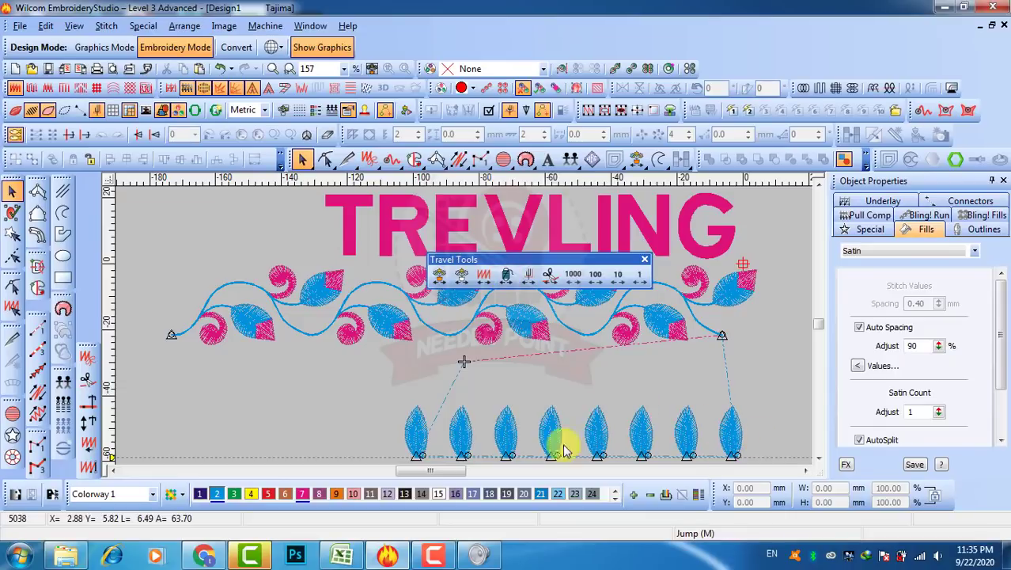
Recolor the whole row of eight satin leaves below the vine with green, color 3.
drag(383, 388, 684, 429)
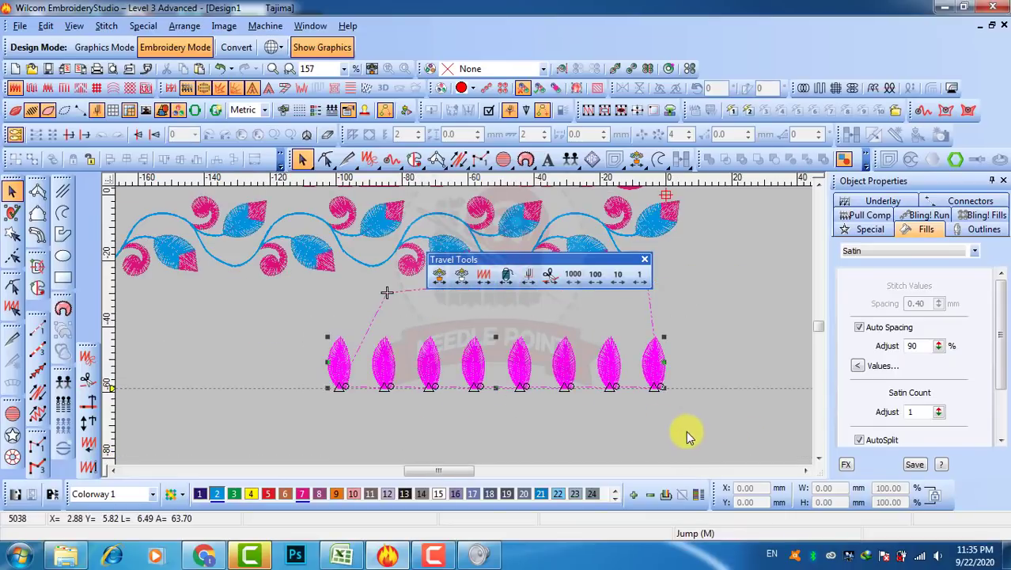
click(234, 495)
click(357, 428)
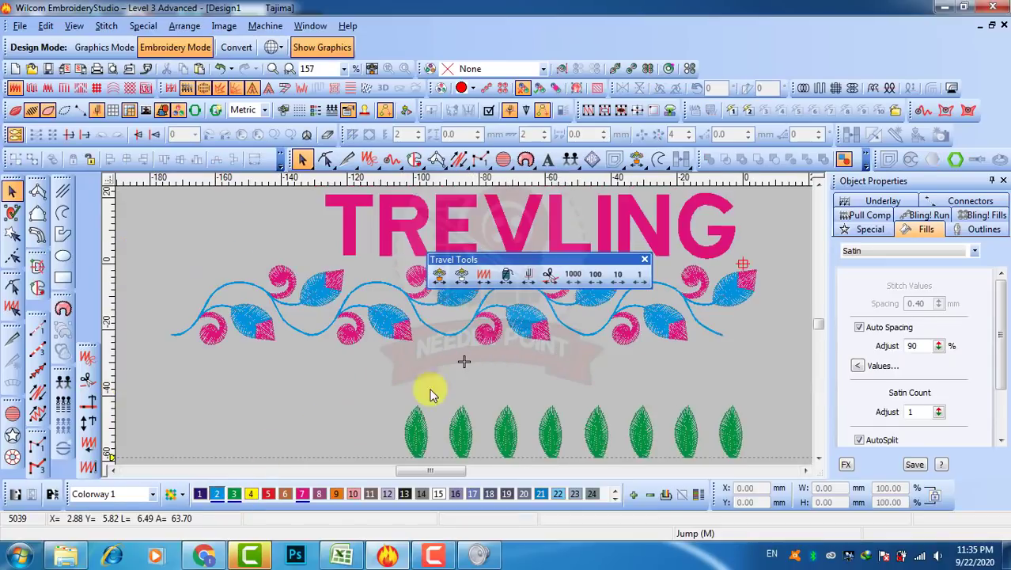
Return to the start of the design and travel by color through the magenta, blue and green blocks.
click(439, 275)
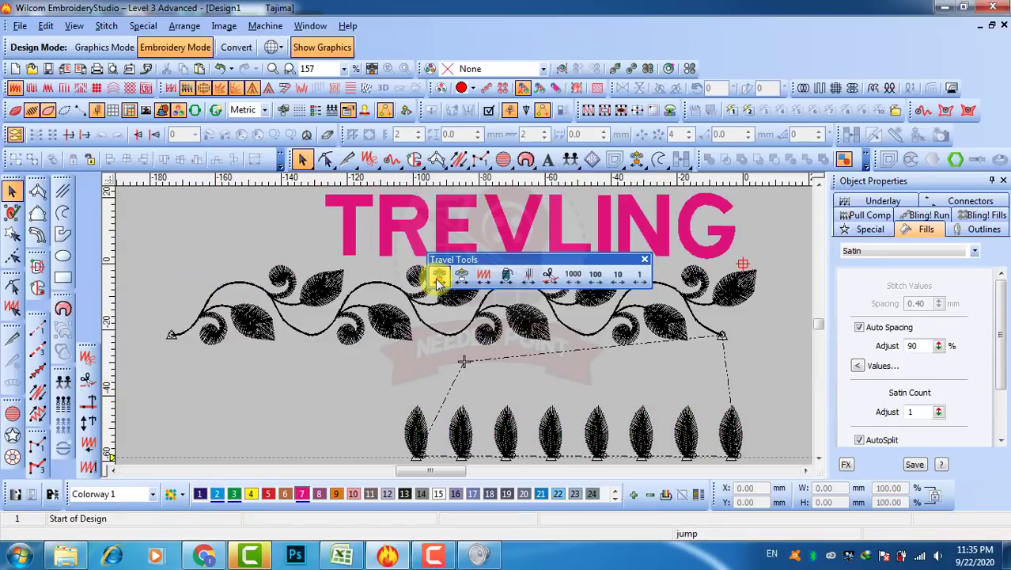
click(507, 276)
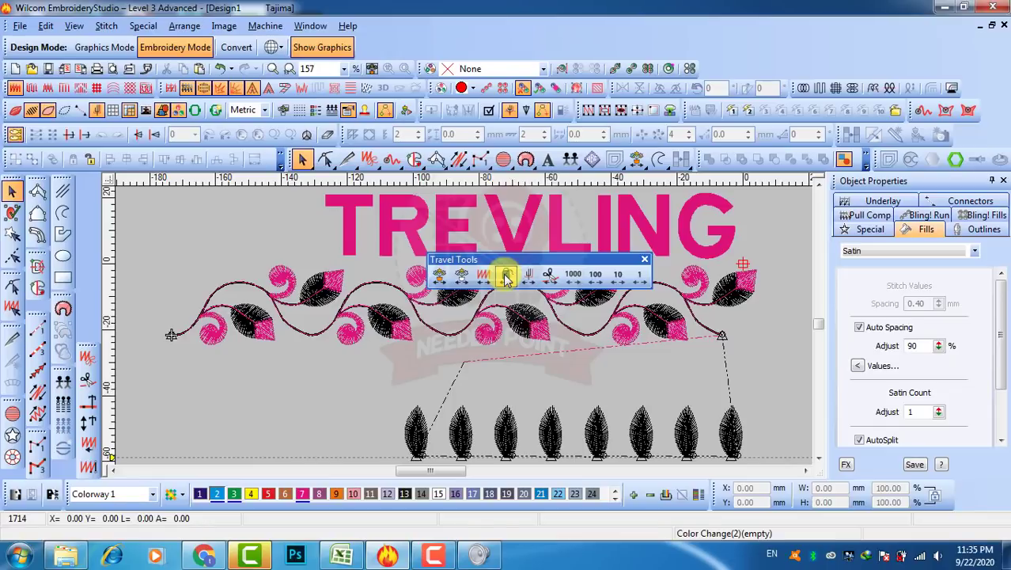
click(507, 277)
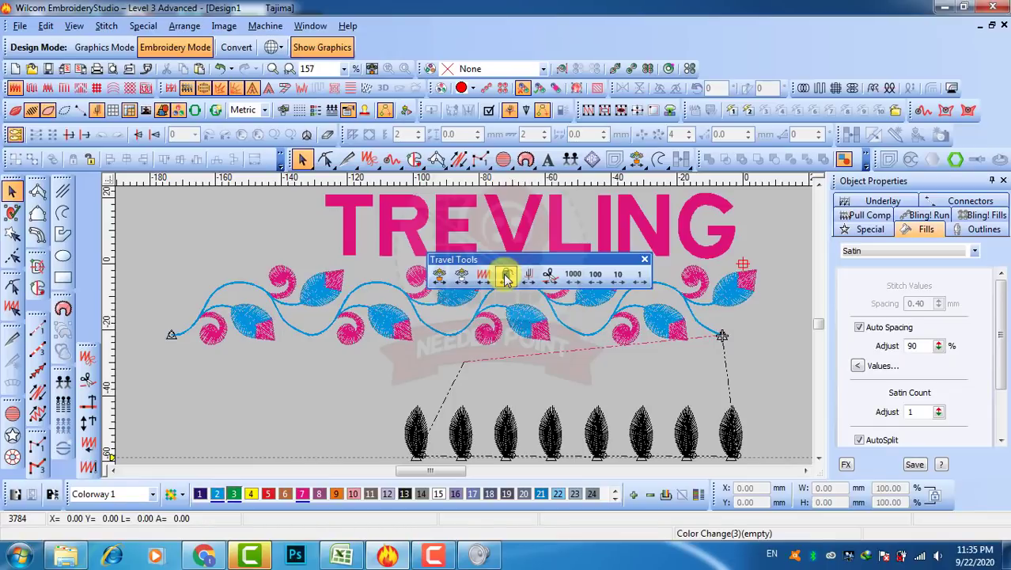
click(507, 276)
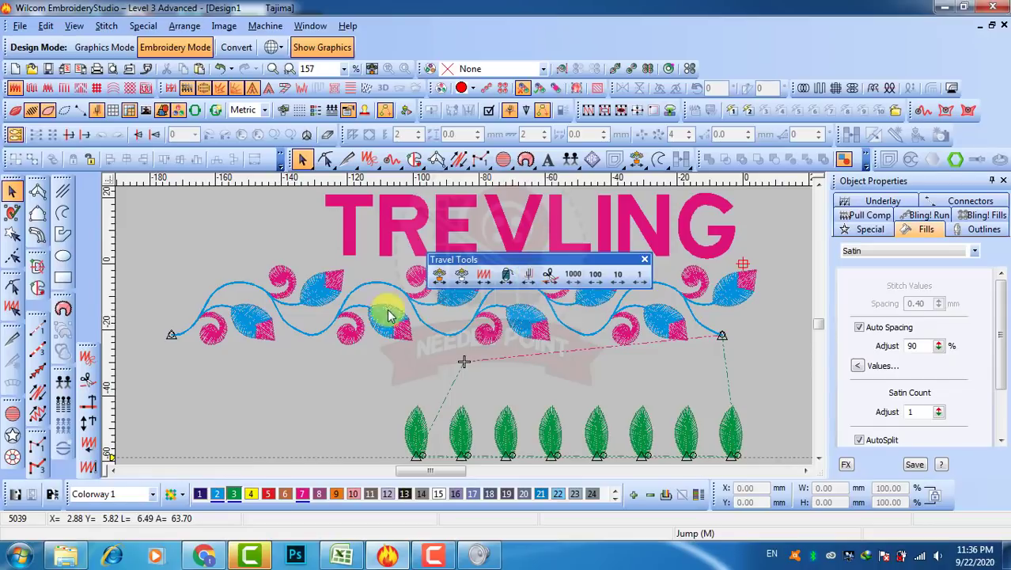
Return to the start of the design and travel by machine function through the jumps, tie-offs and color changes to the vine's end.
click(440, 276)
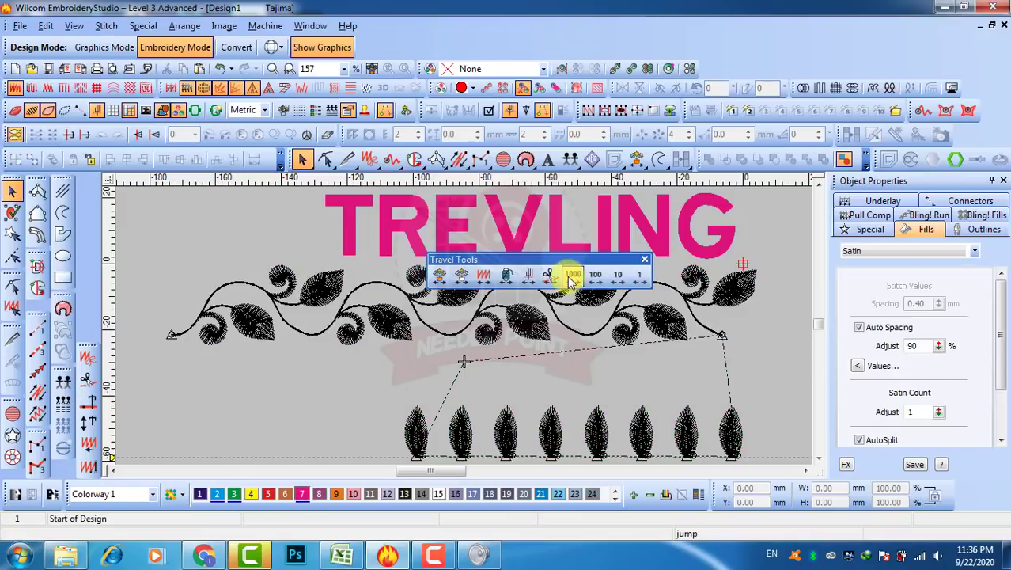
click(529, 279)
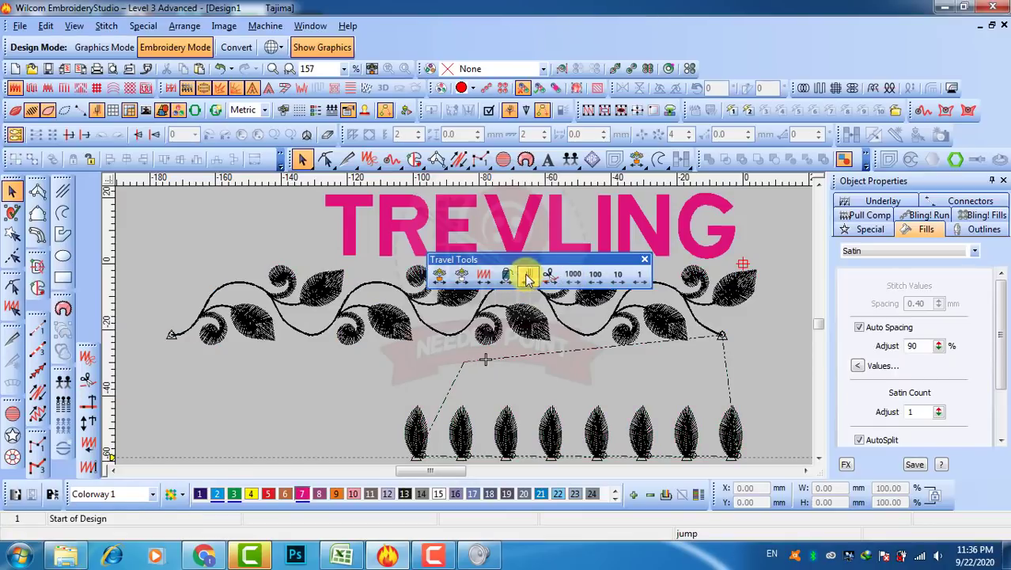
click(529, 279)
click(528, 280)
click(528, 279)
click(529, 280)
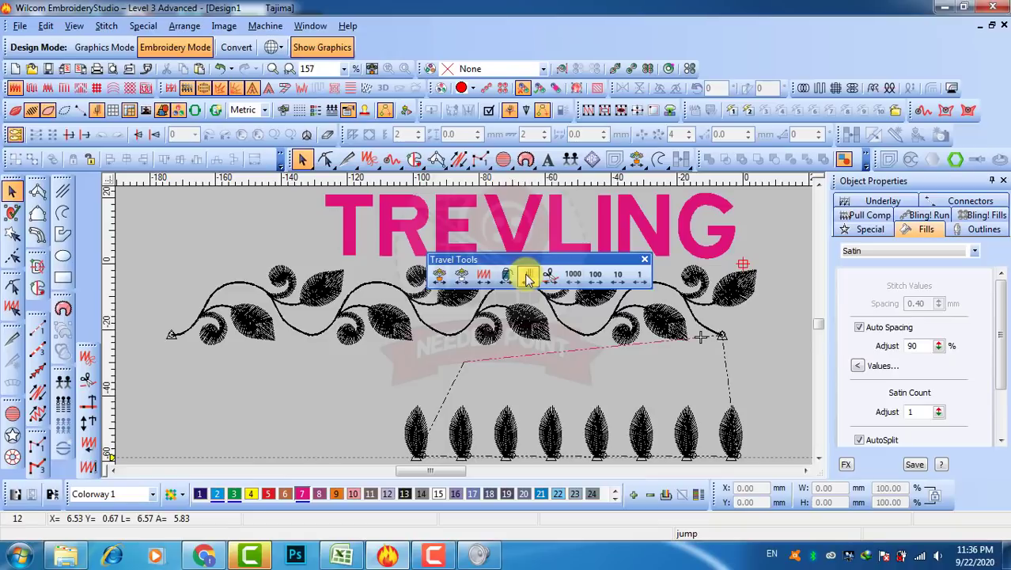
click(529, 279)
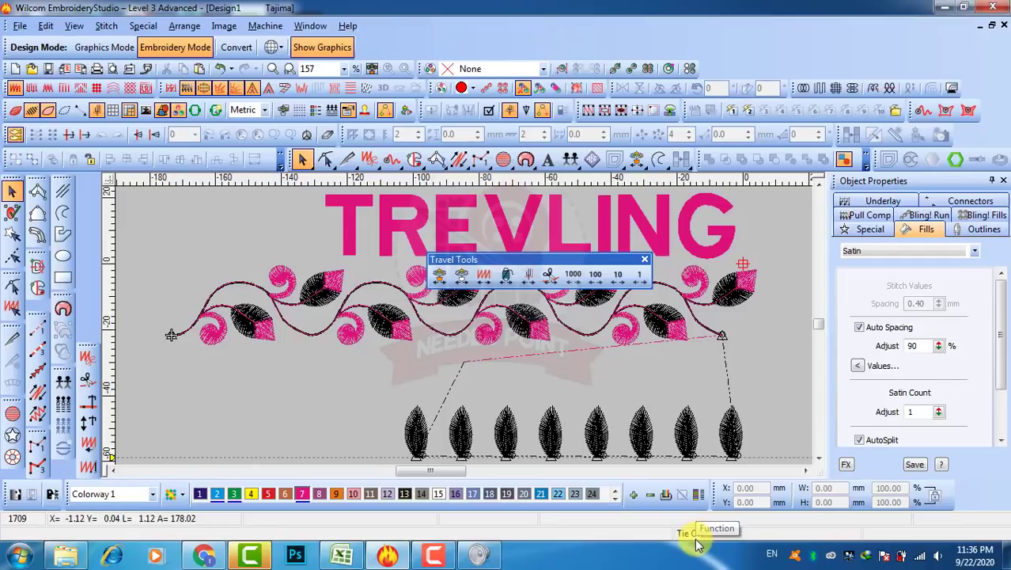
click(529, 277)
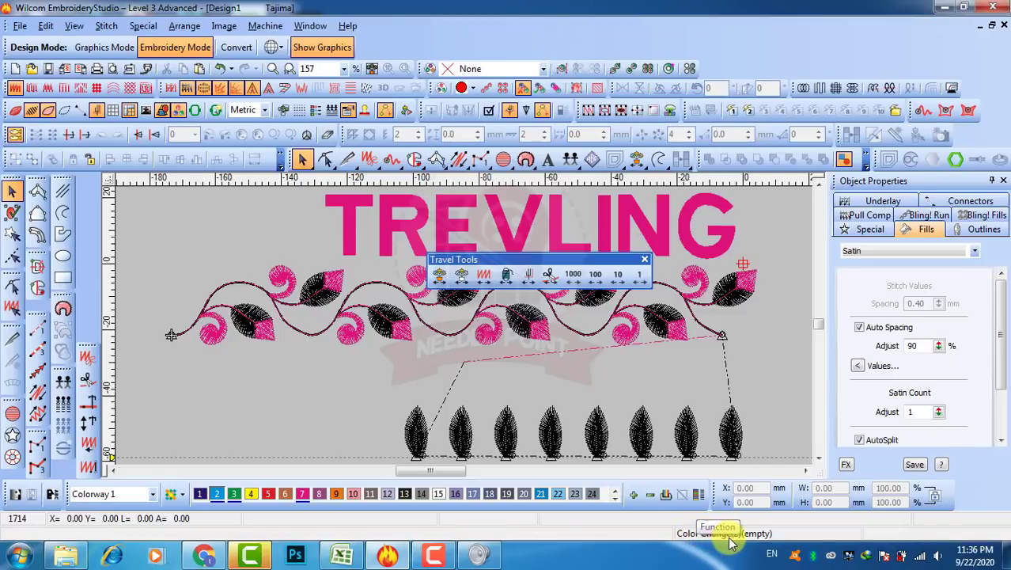
click(529, 281)
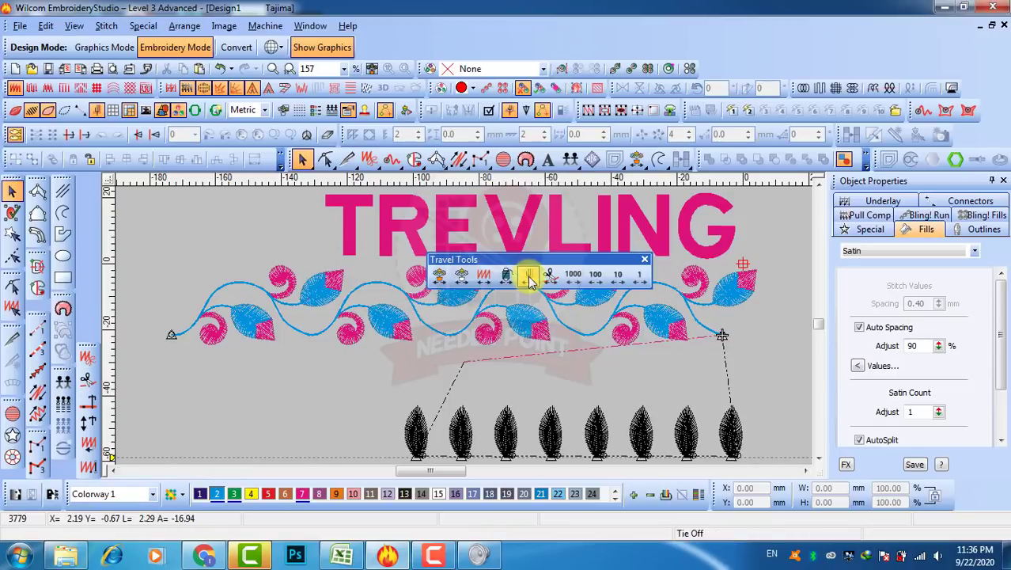
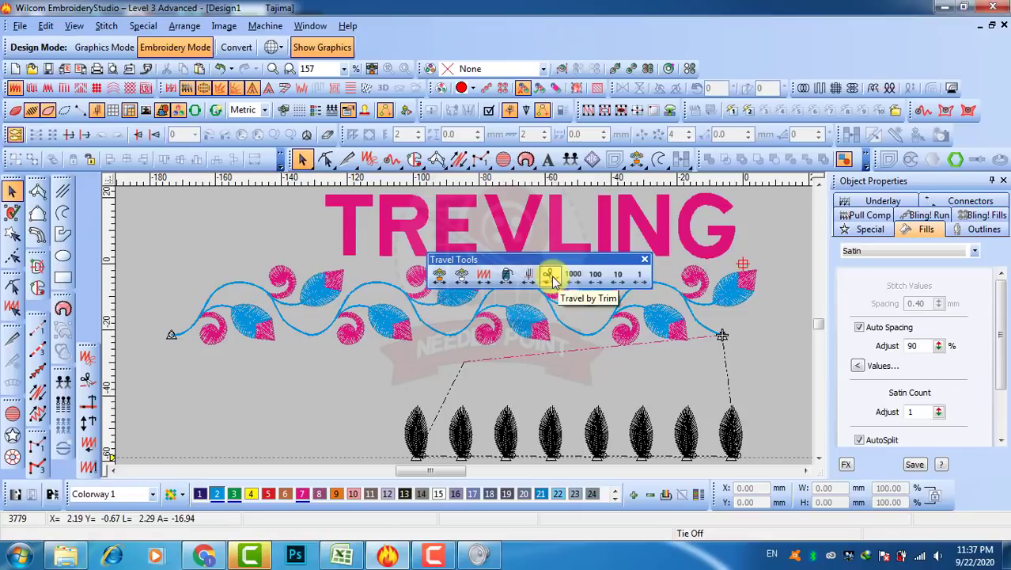
Travel by trim back to the start of the design and forward through the vine border to the first green leaf.
click(550, 277)
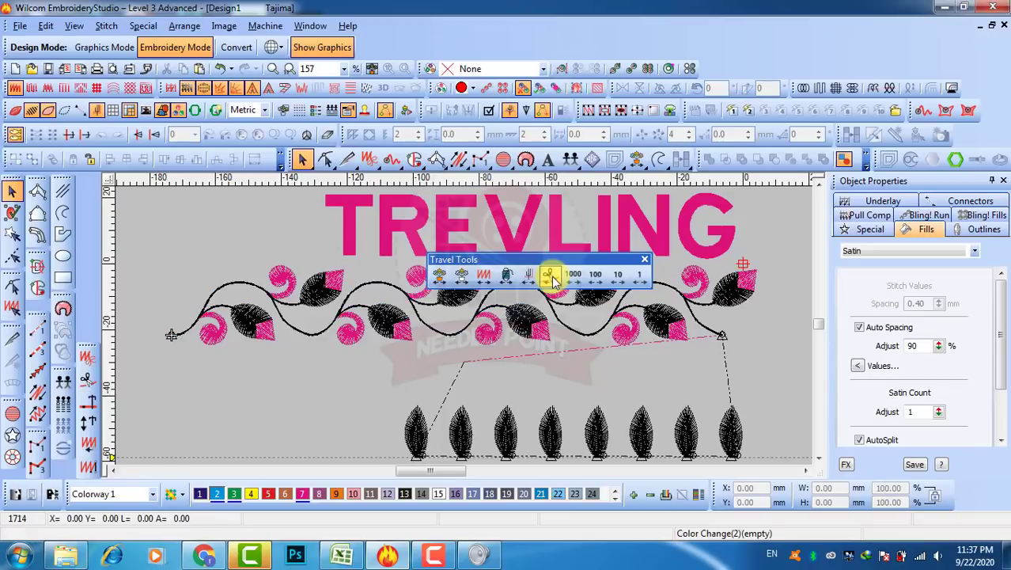
click(550, 277)
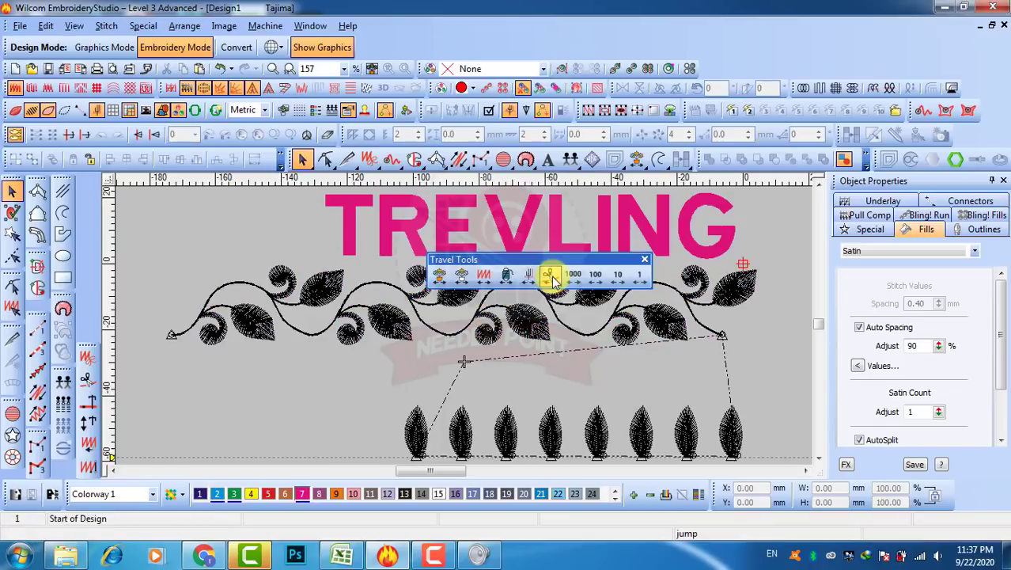
click(550, 277)
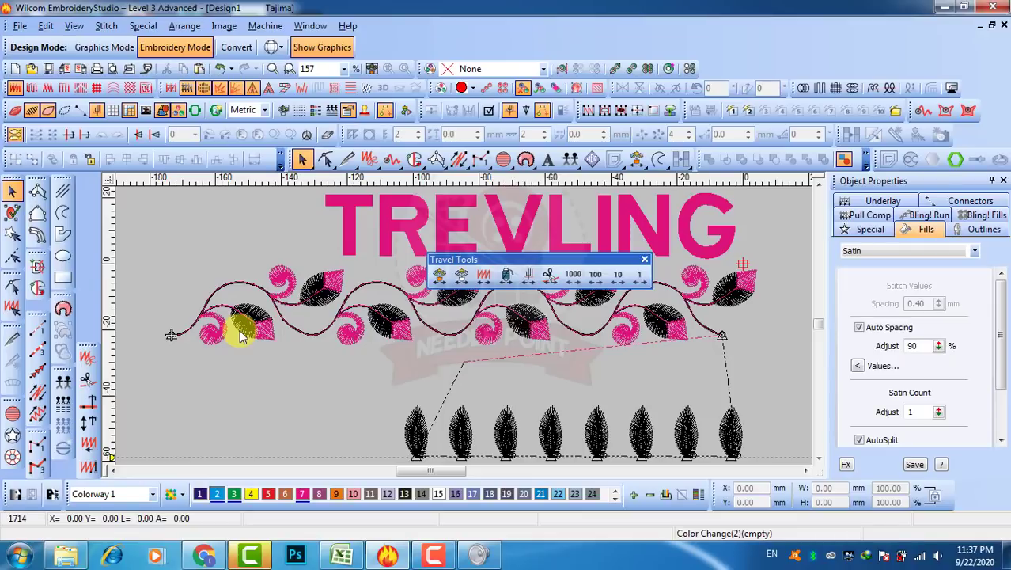
click(550, 277)
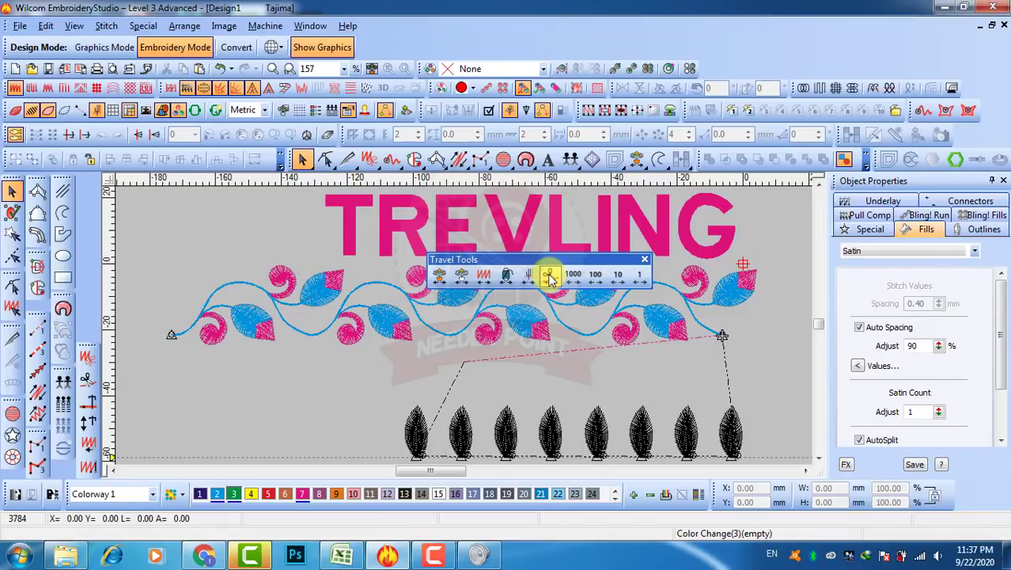
click(549, 276)
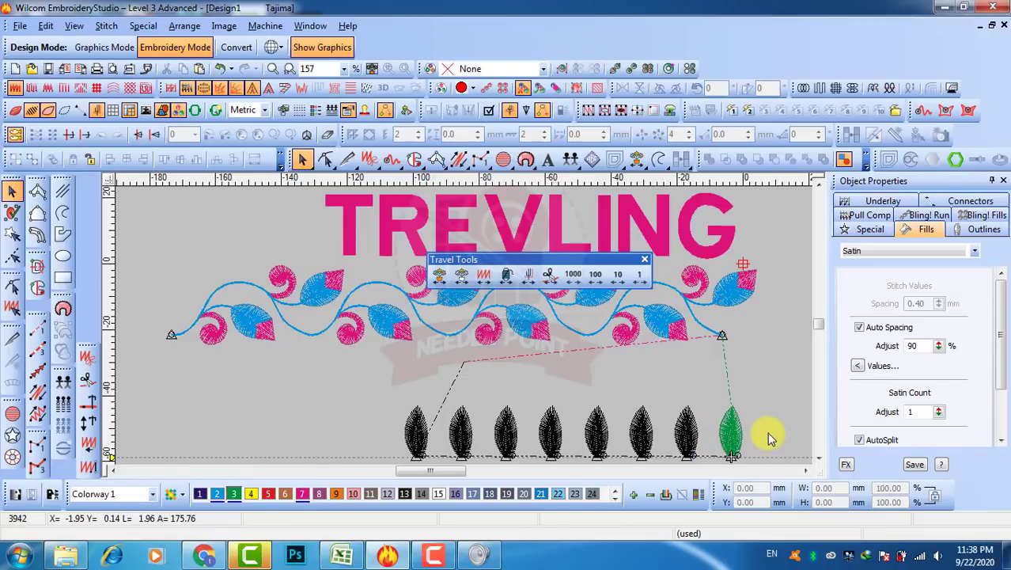
Travel by trim leaf by leaf through the remaining seven satin leaves to the end of the row.
key(t)
key(t)
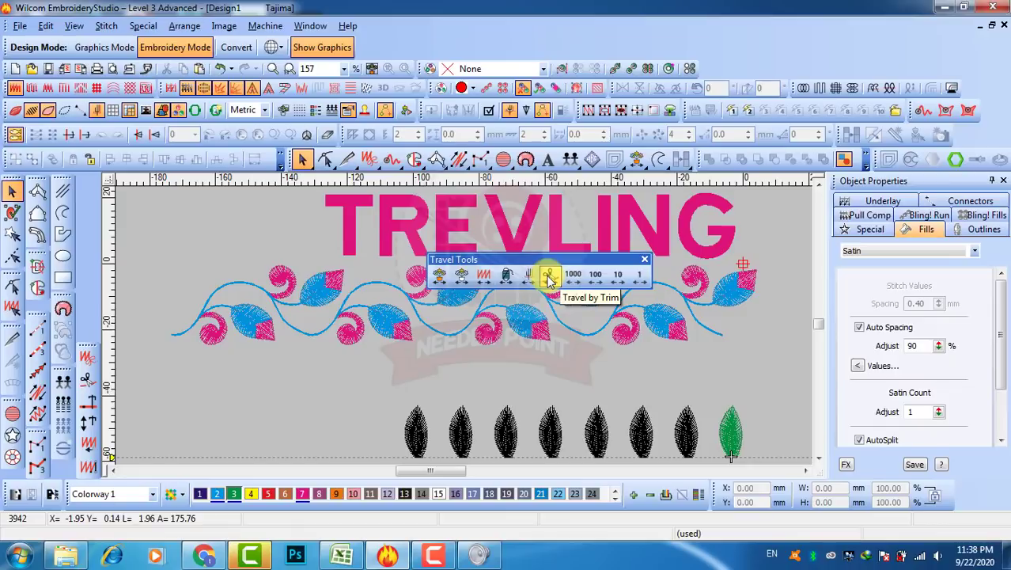
scroll(737, 468, up, 1)
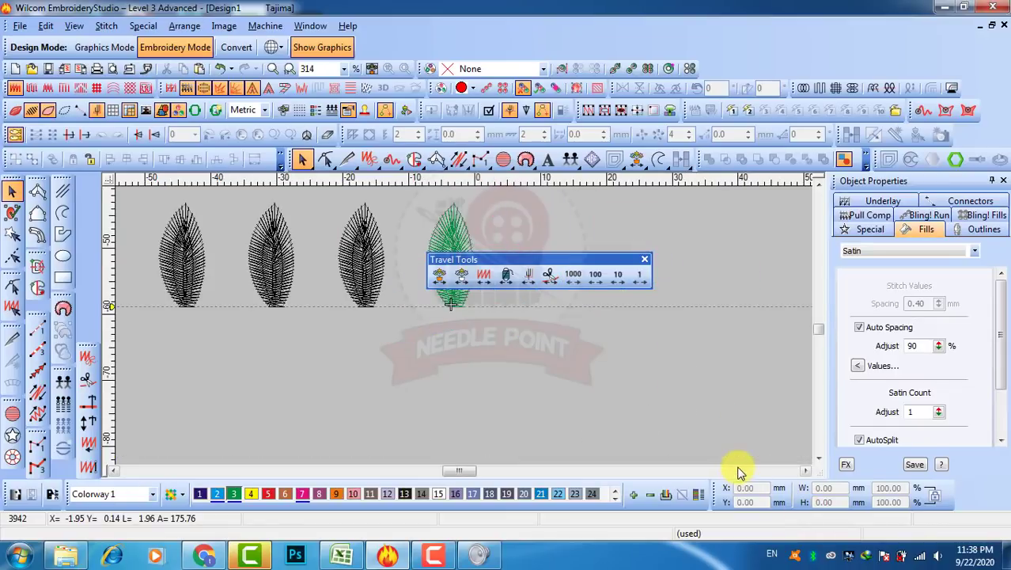
scroll(445, 310, down, 1)
click(549, 277)
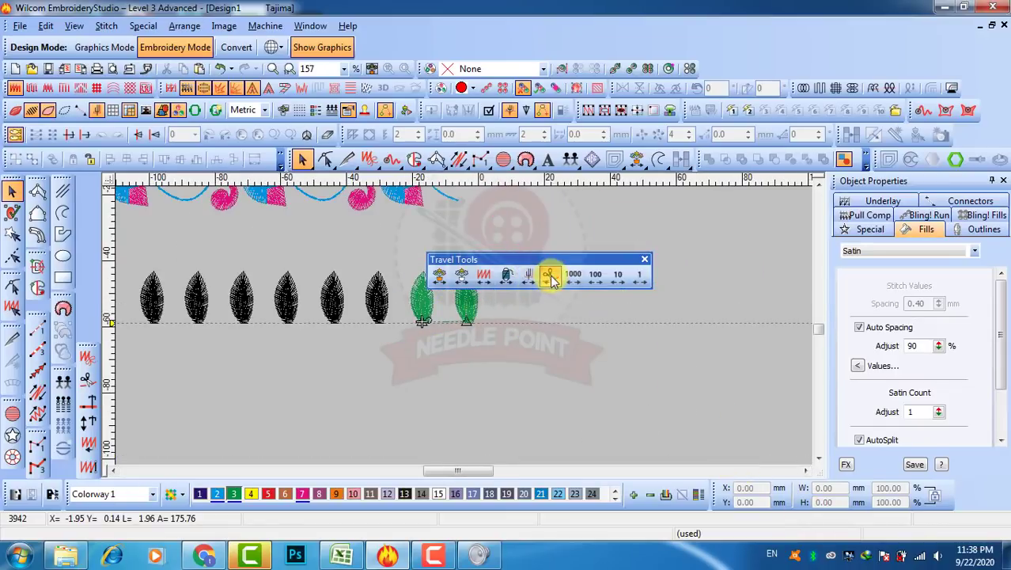
click(552, 279)
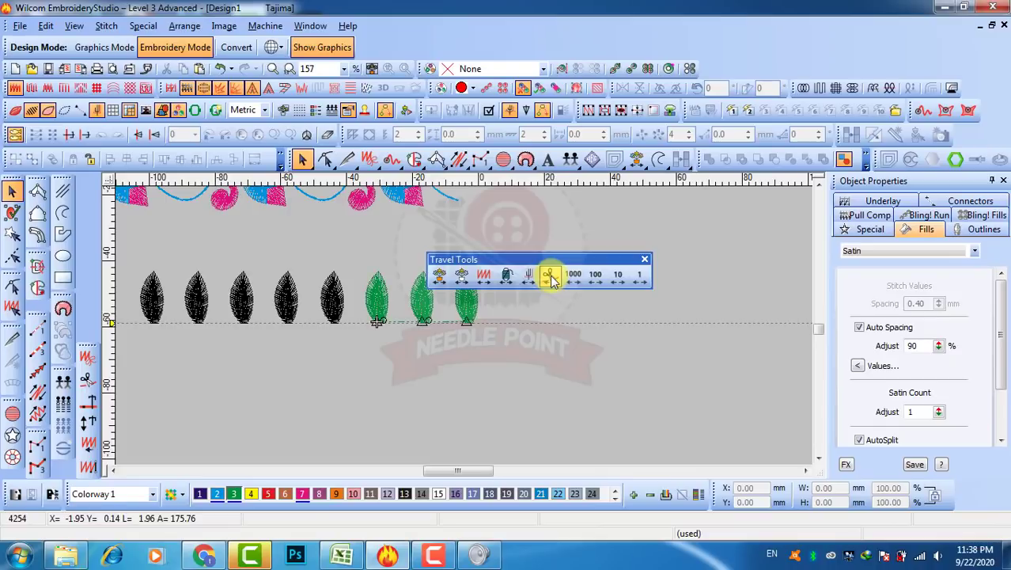
click(551, 279)
click(552, 279)
click(552, 278)
click(552, 278)
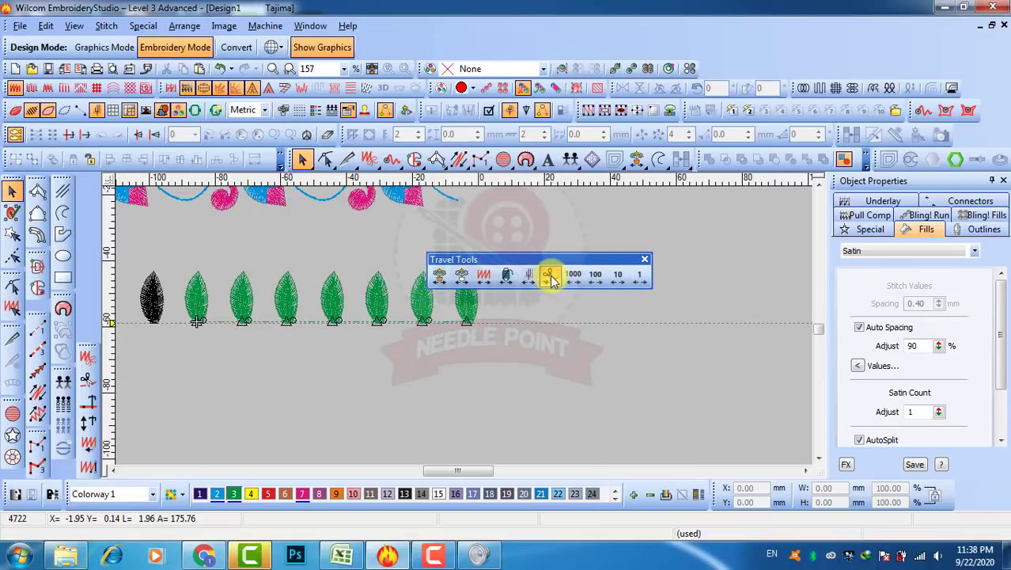
click(552, 279)
click(552, 279)
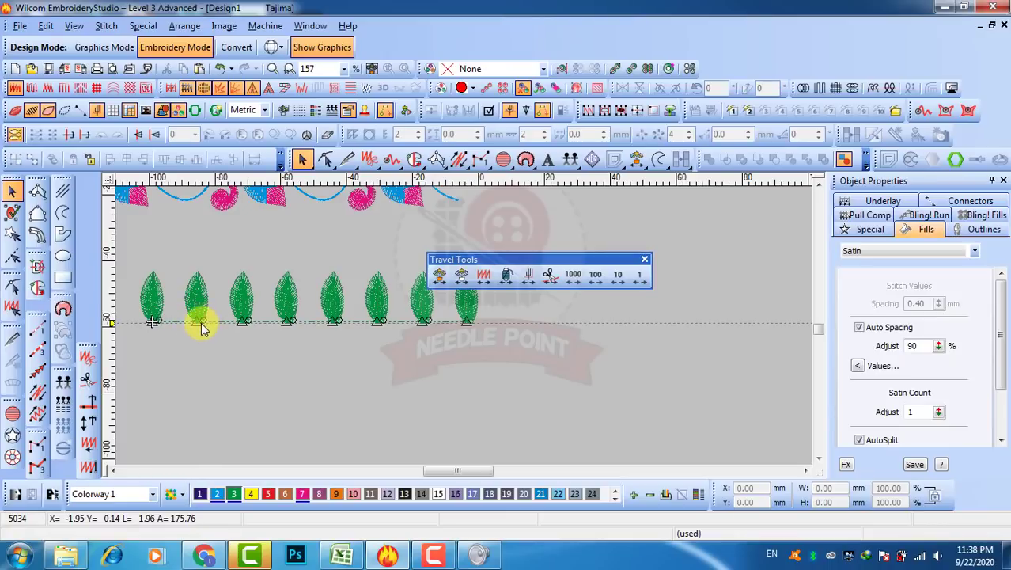
Show the needle points and connectors, and examine the trim marks and connecting jumps at the bases of the leaves.
scroll(250, 326, up, 2)
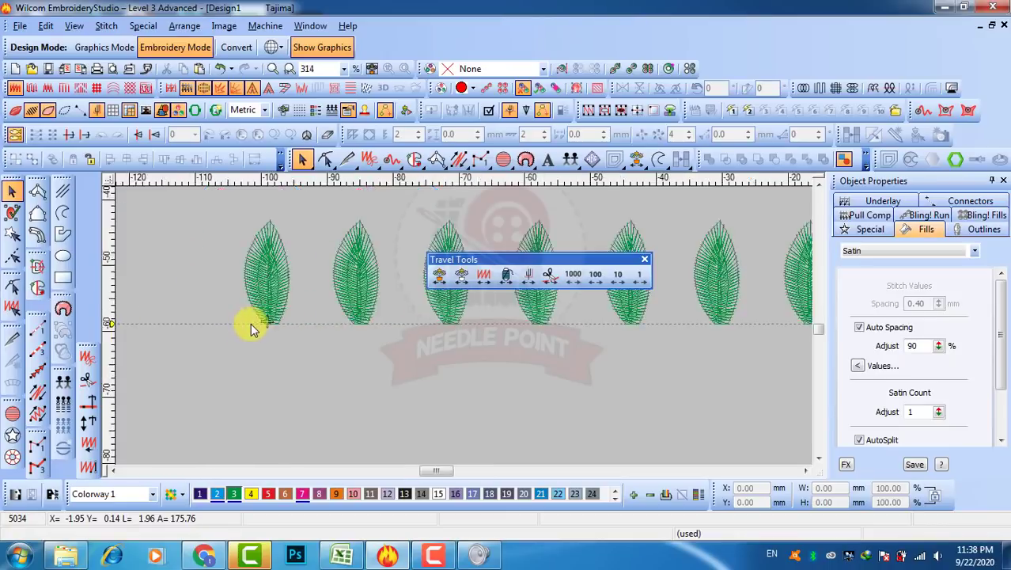
scroll(445, 324, down, 1)
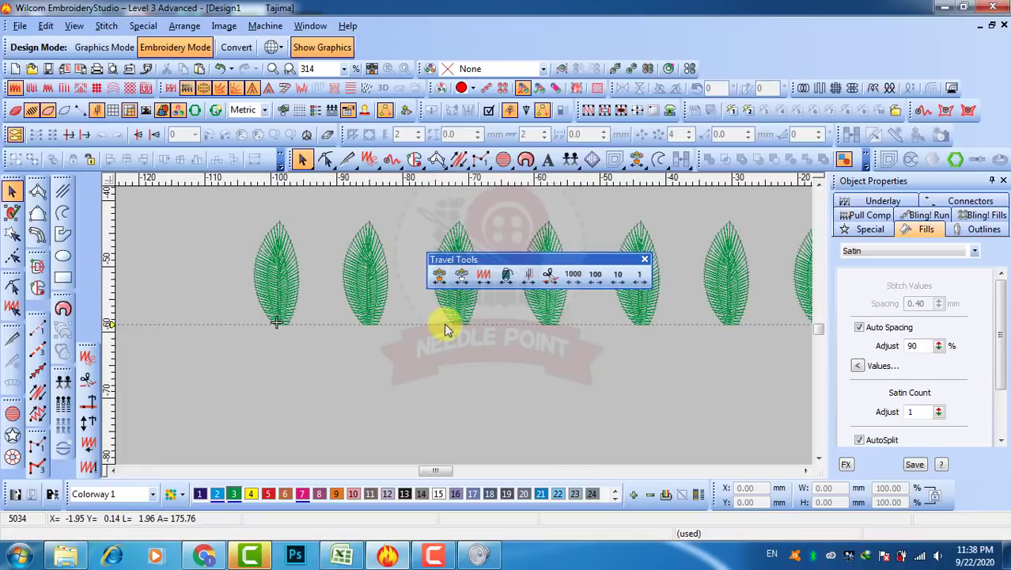
click(94, 111)
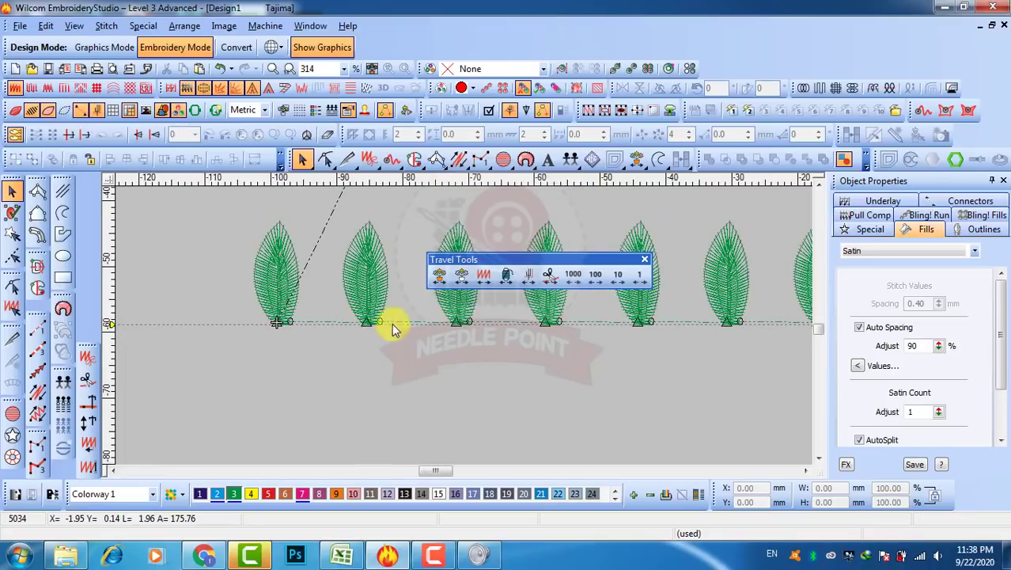
scroll(389, 323, up, 2)
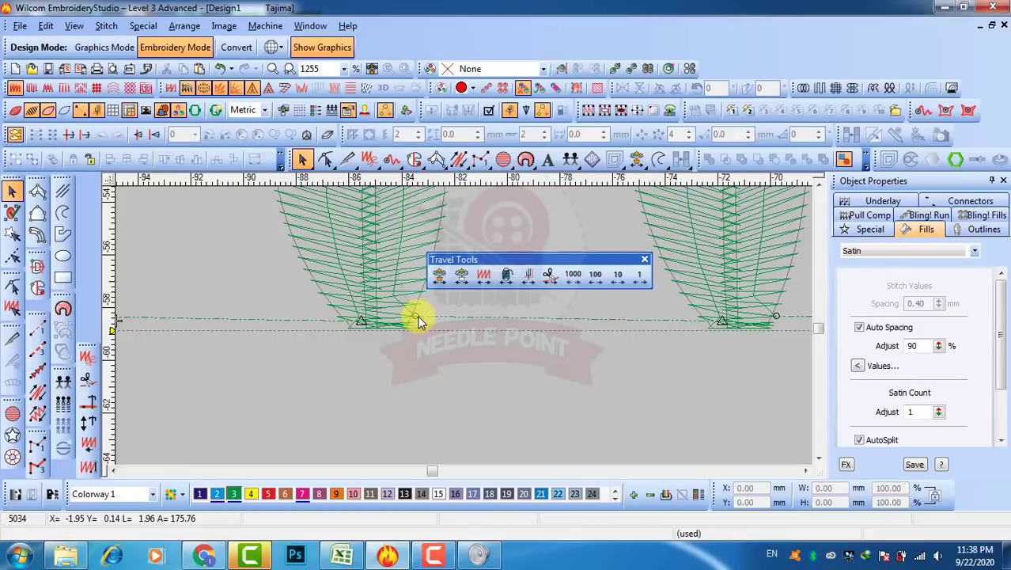
scroll(463, 328, down, 3)
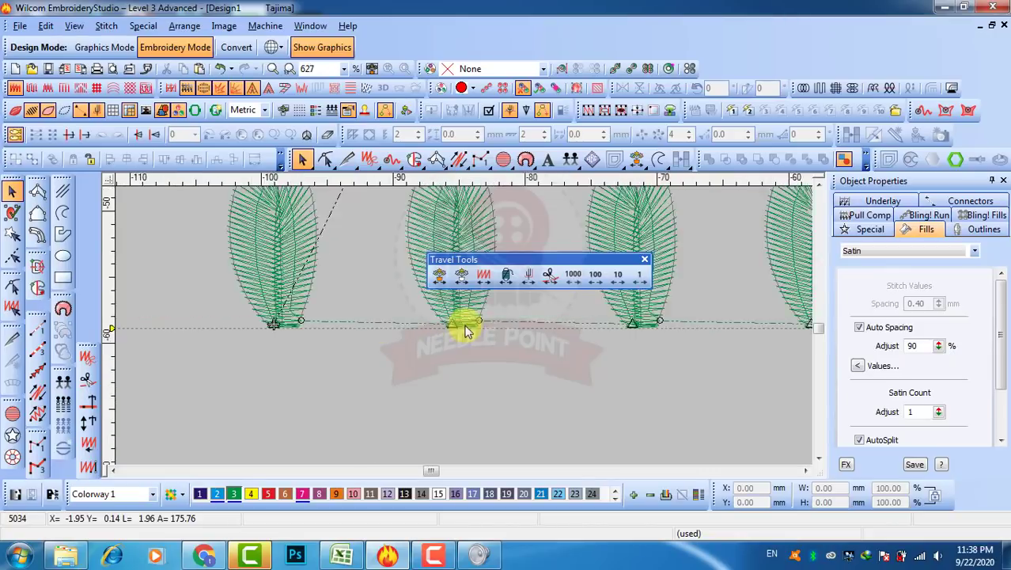
Travel by trim to the end of the design and back leaf by leaf to the first stitched leaf.
click(551, 276)
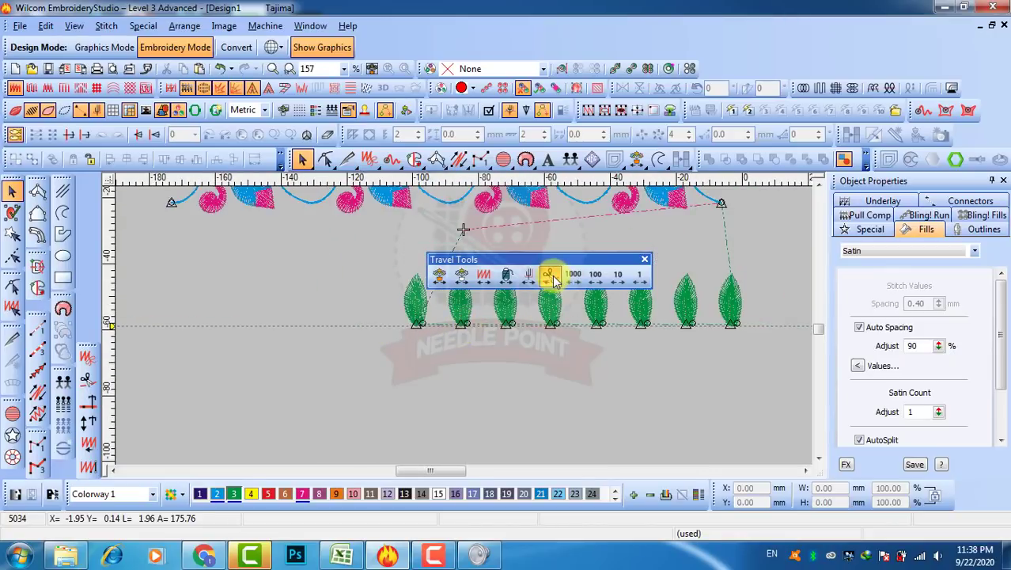
click(552, 277)
click(552, 276)
click(552, 276)
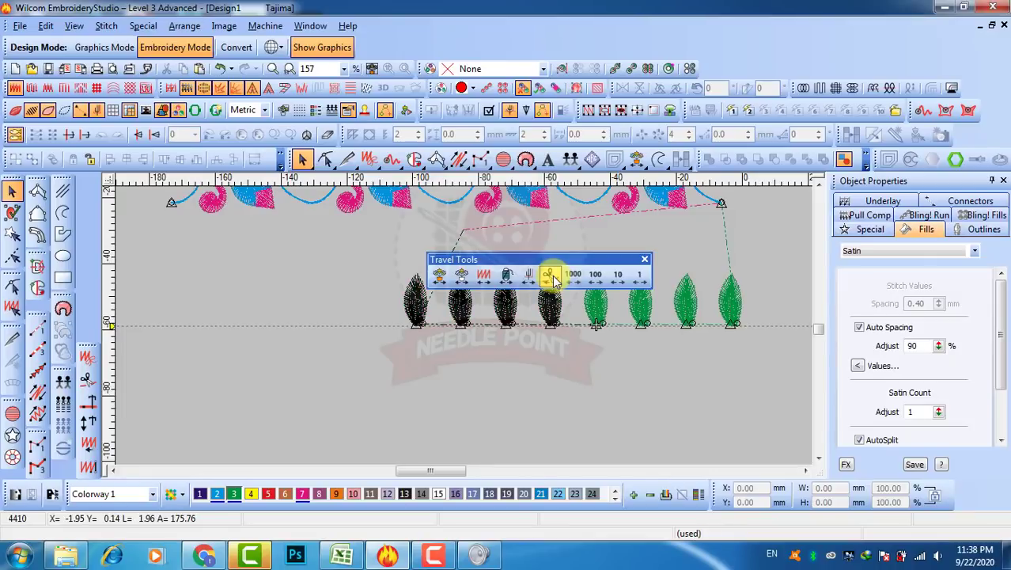
click(551, 276)
click(551, 277)
click(552, 277)
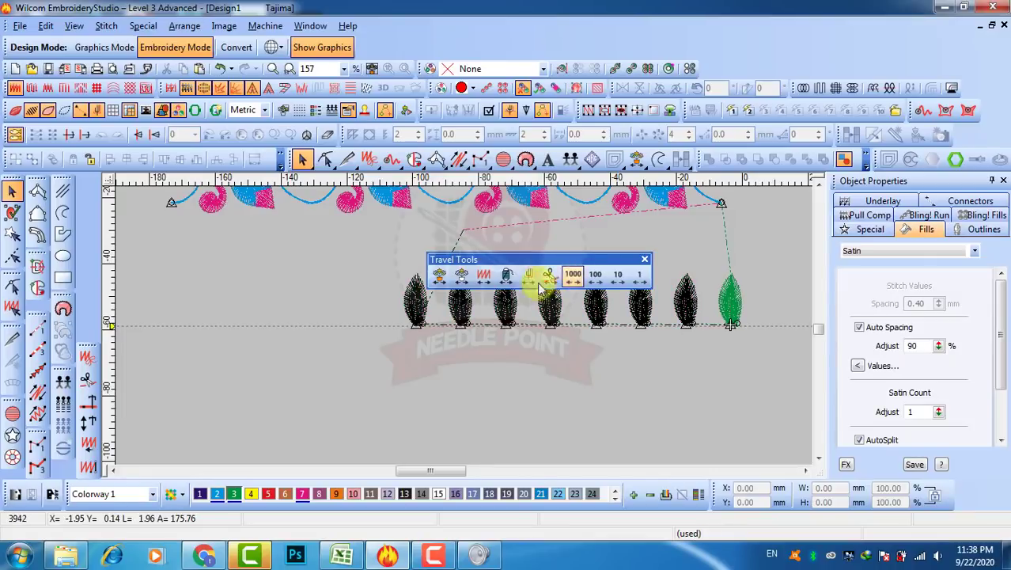
Return to the start of the design and travel forward in 1000-stitch jumps to stitch 3001 on the vine.
click(440, 275)
scroll(569, 330, down, 1)
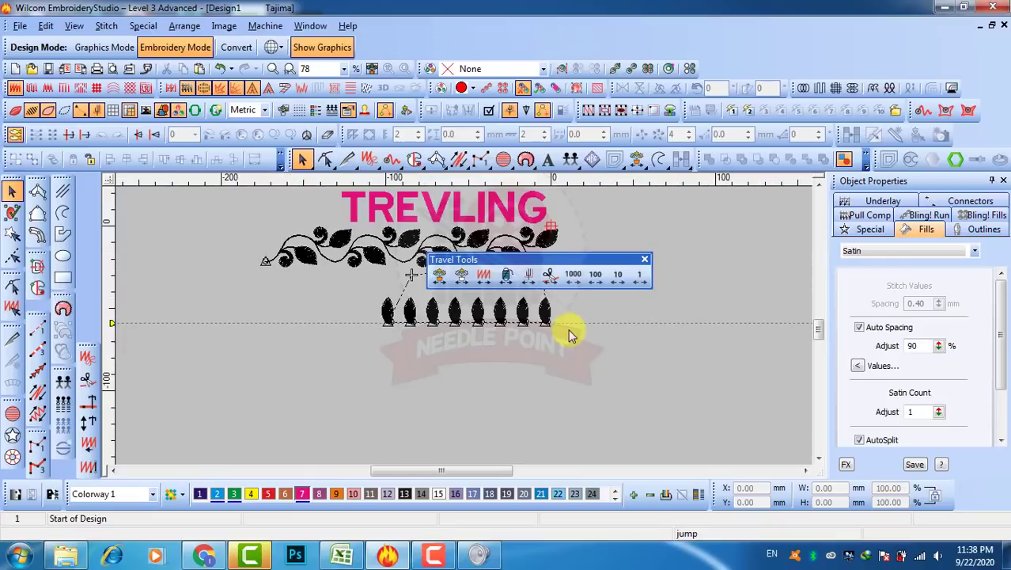
key(0)
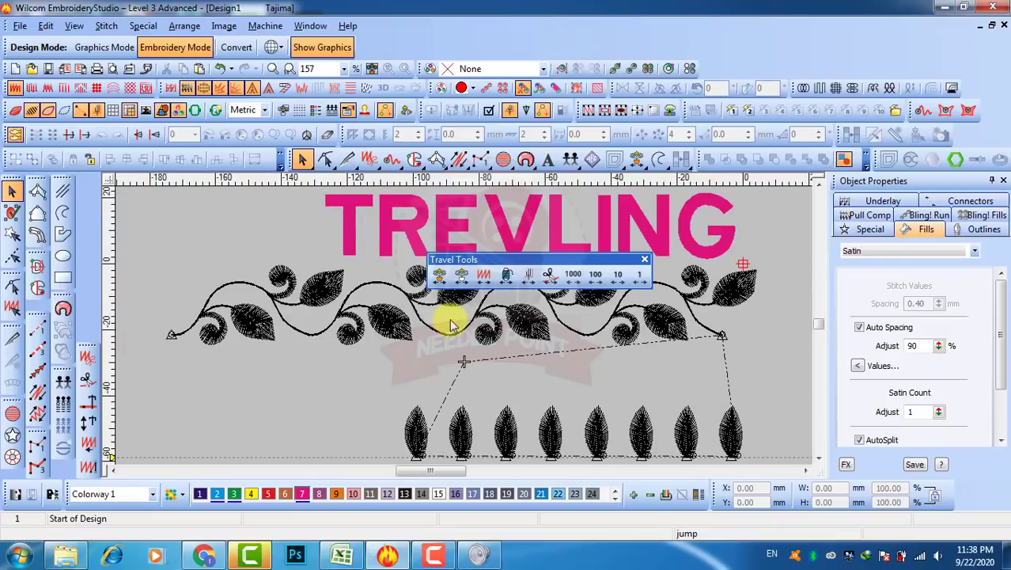
click(573, 277)
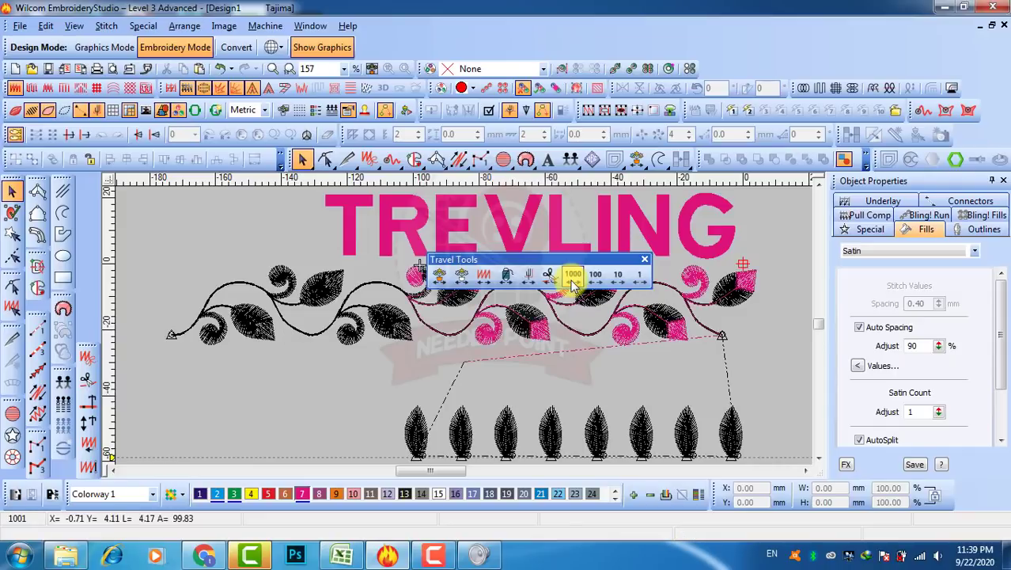
key(z)
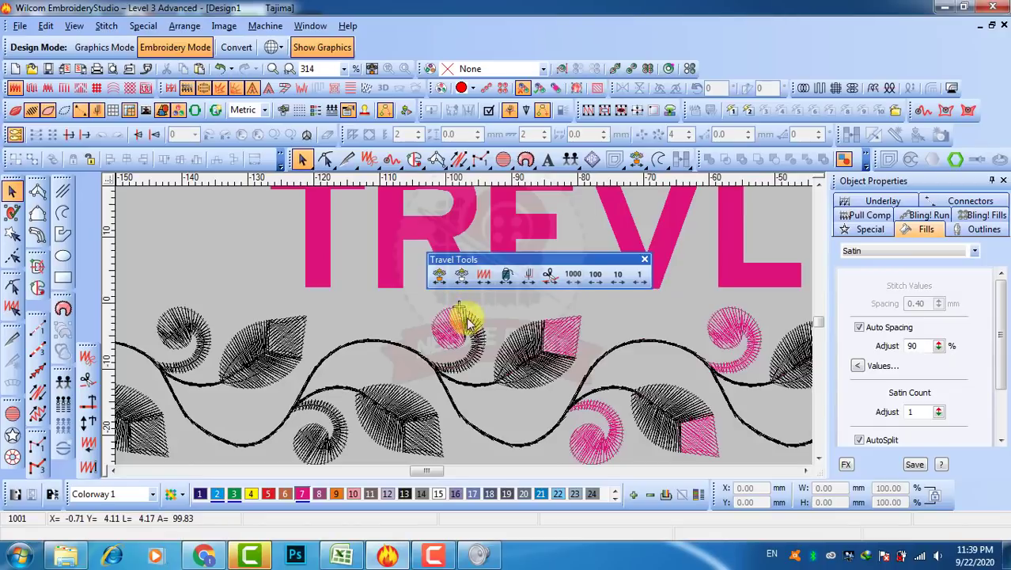
key(shift+z)
key(shift+z)
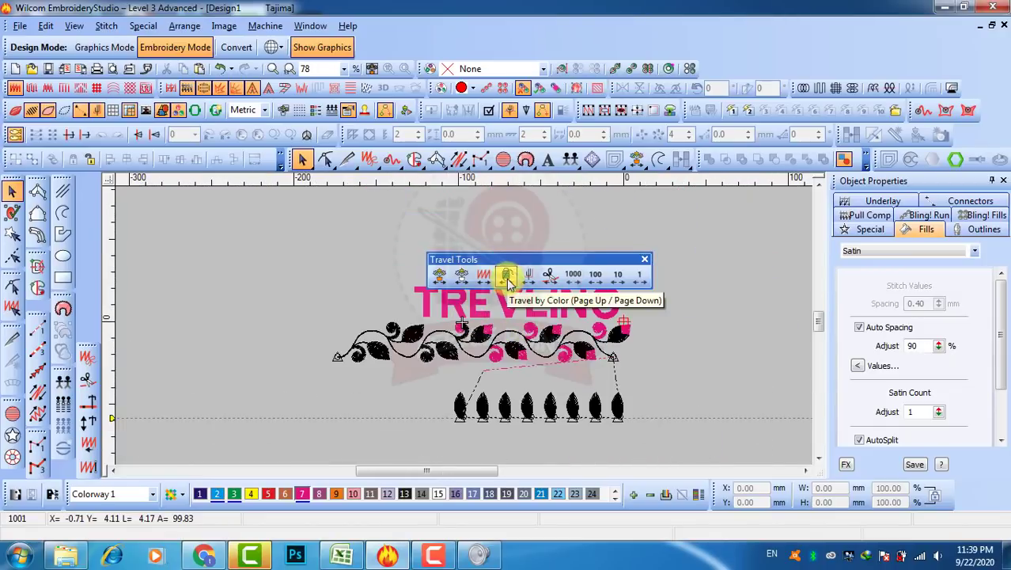
click(571, 275)
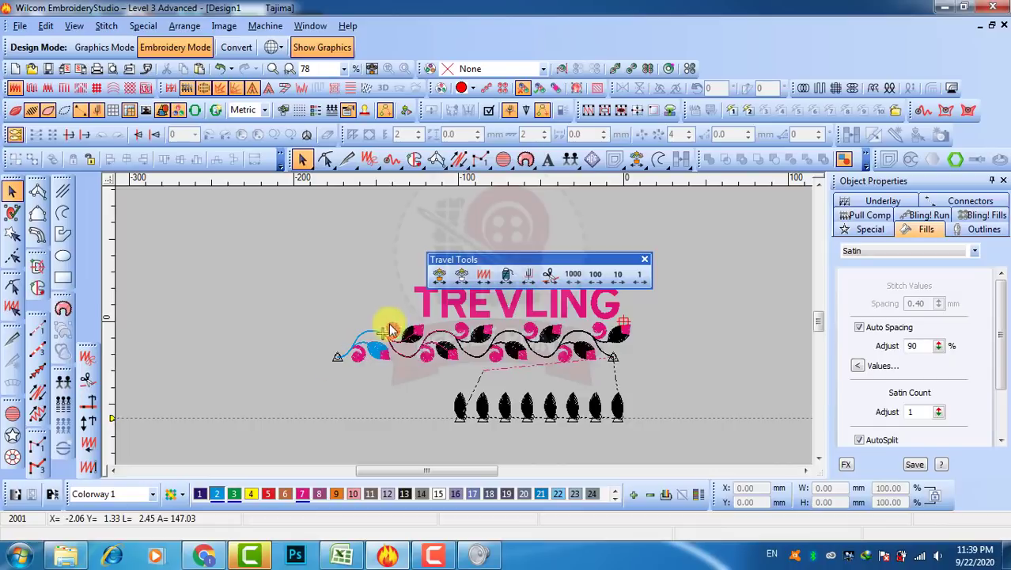
click(573, 276)
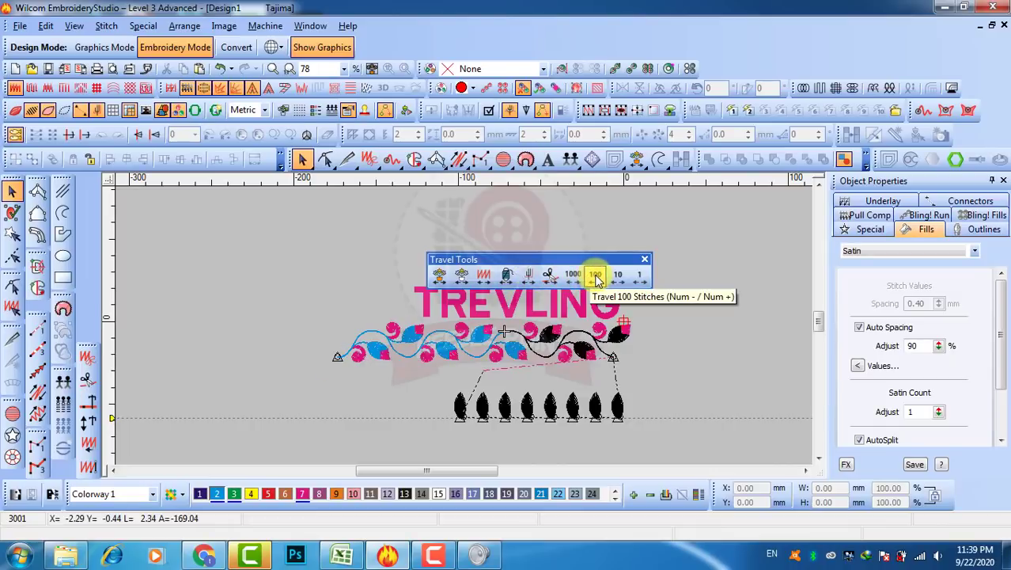
Travel forward along the blue vine in 100-stitch jumps to stitch 3301.
click(596, 275)
click(596, 275)
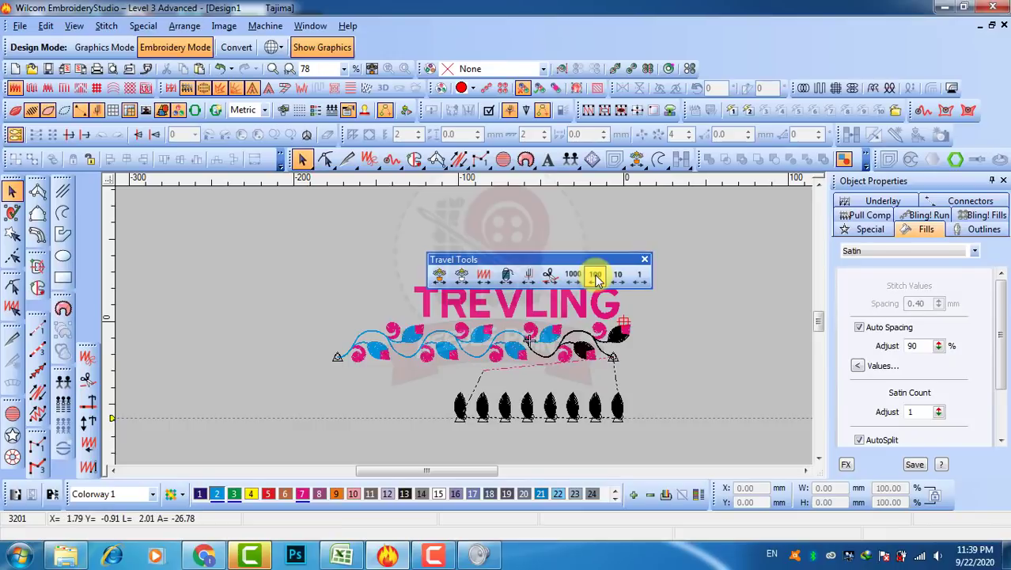
click(596, 276)
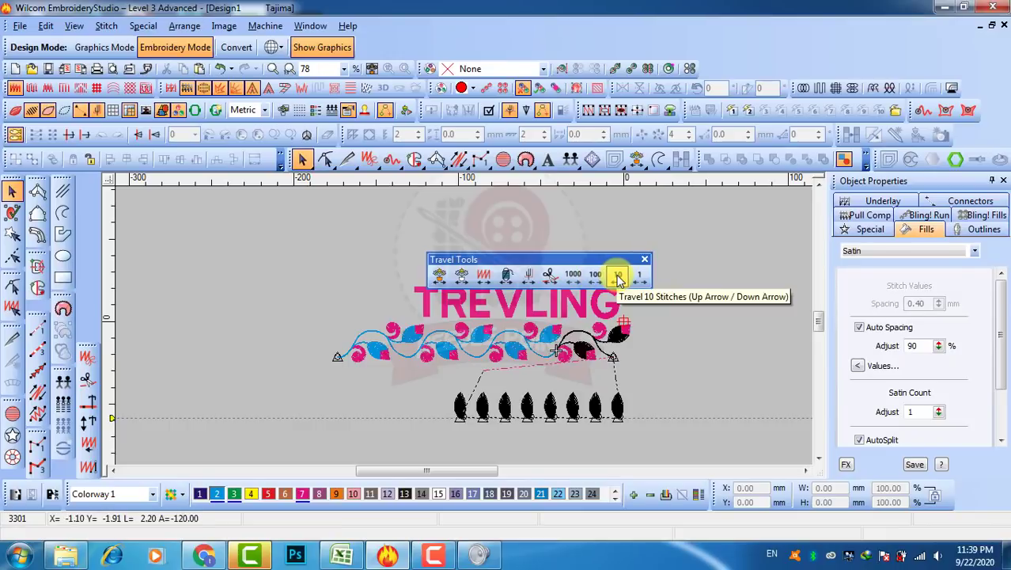
Travel forward in 10-stitch jumps to stitch 3331, and continue stitch by stitch through the blue leaf to stitch 3414.
click(620, 277)
click(620, 277)
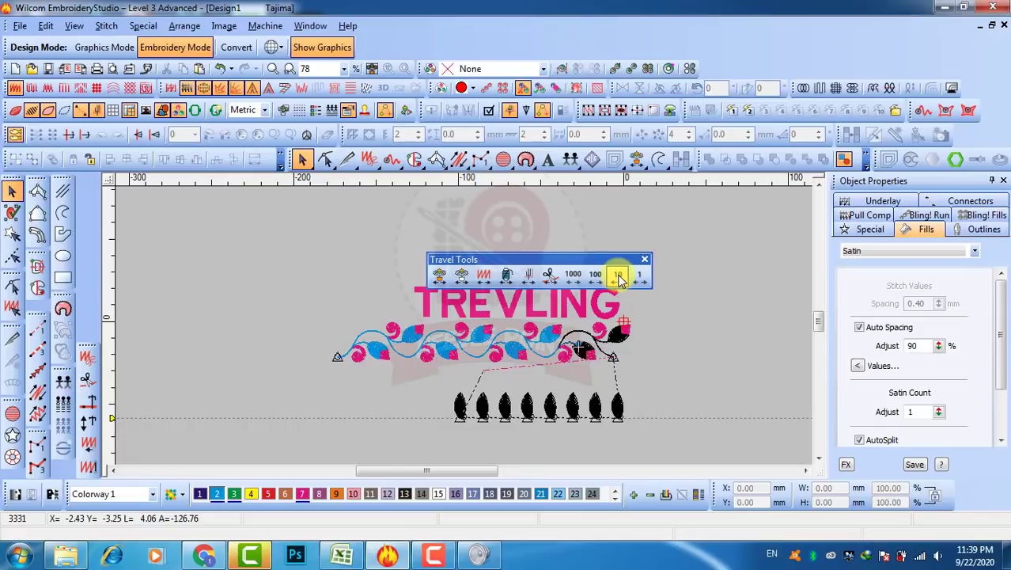
click(641, 277)
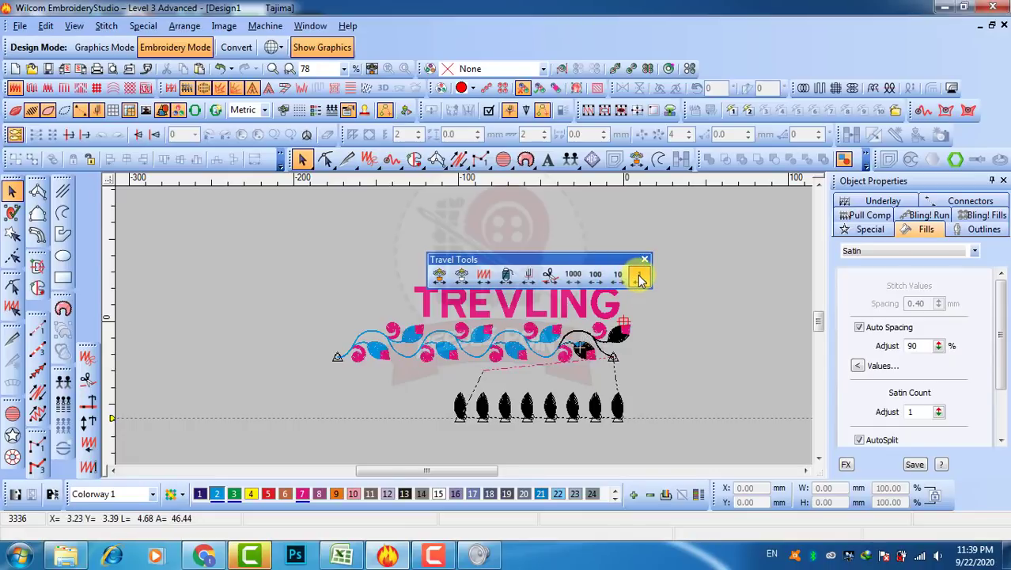
key(Right)
key(Right)
key(Right)
key(Right)
key(Right)
key(Right)
key(Right)
key(Right)
key(Right)
key(Right)
key(Right)
key(Right)
key(Right)
key(Right)
key(Right)
key(Right)
key(Right)
key(Right)
key(Right)
key(Right)
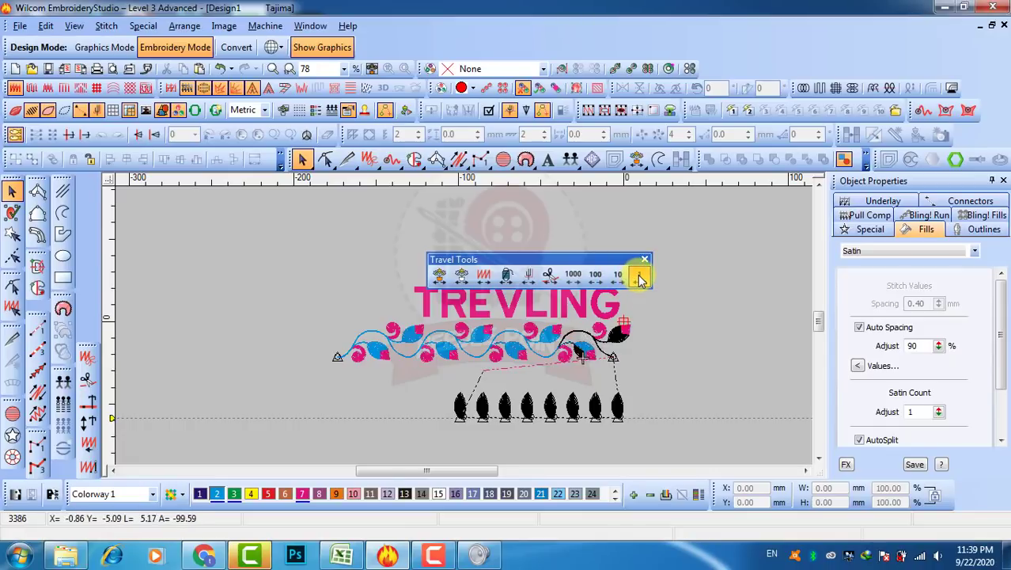
key(Right)
key(Right)
key(Right)
key(Right)
key(Right)
key(Right)
key(Right)
key(Right)
key(Right)
key(Right)
key(Right)
key(Right)
key(Right)
key(Right)
key(Right)
key(Right)
key(Right)
key(Right)
key(Right)
key(Right)
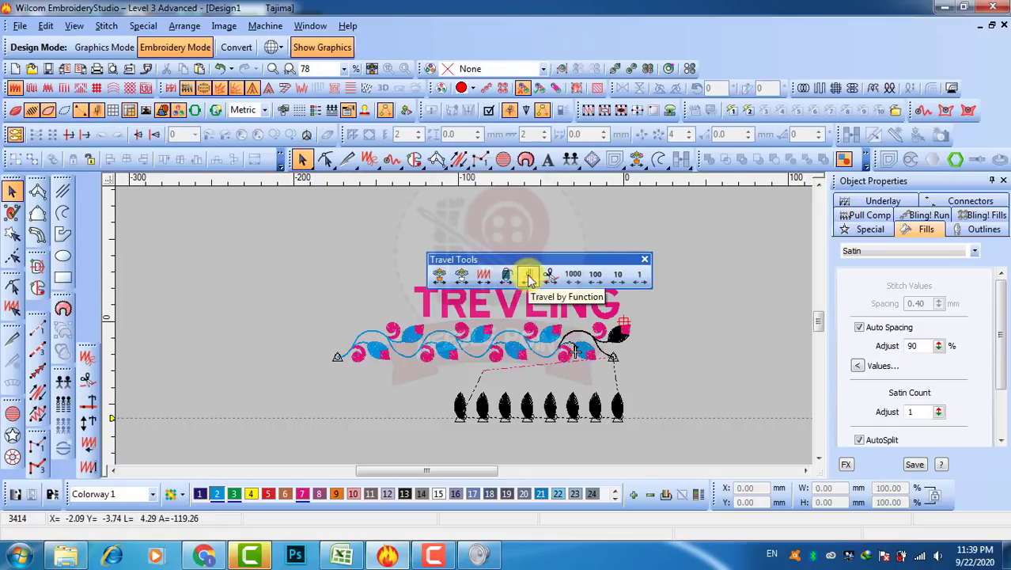
Travel by function back to the color change at the vine's start and forward to the trim after the first leaf of the row.
key(z)
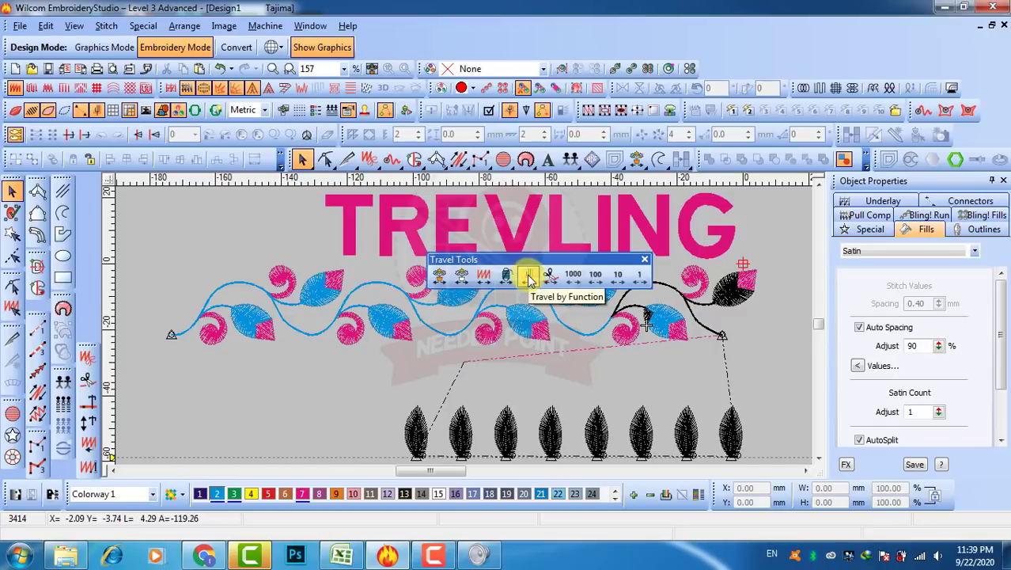
right_click(529, 279)
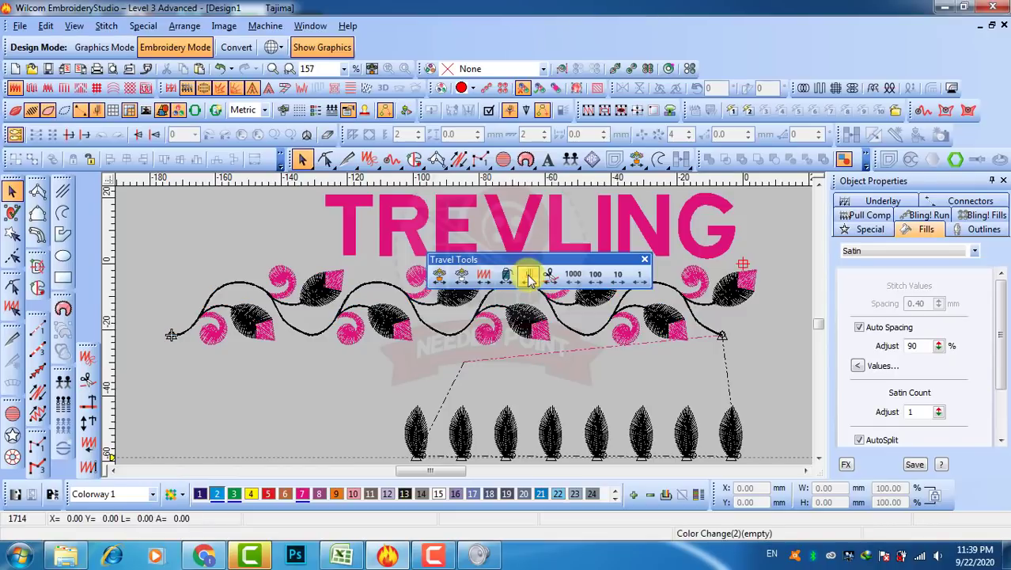
click(529, 278)
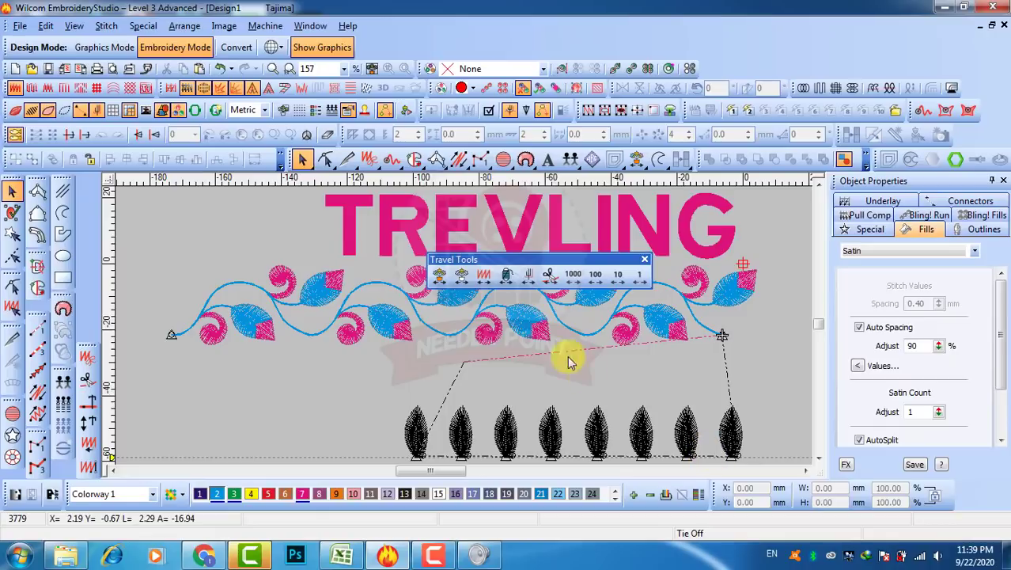
click(530, 276)
click(530, 276)
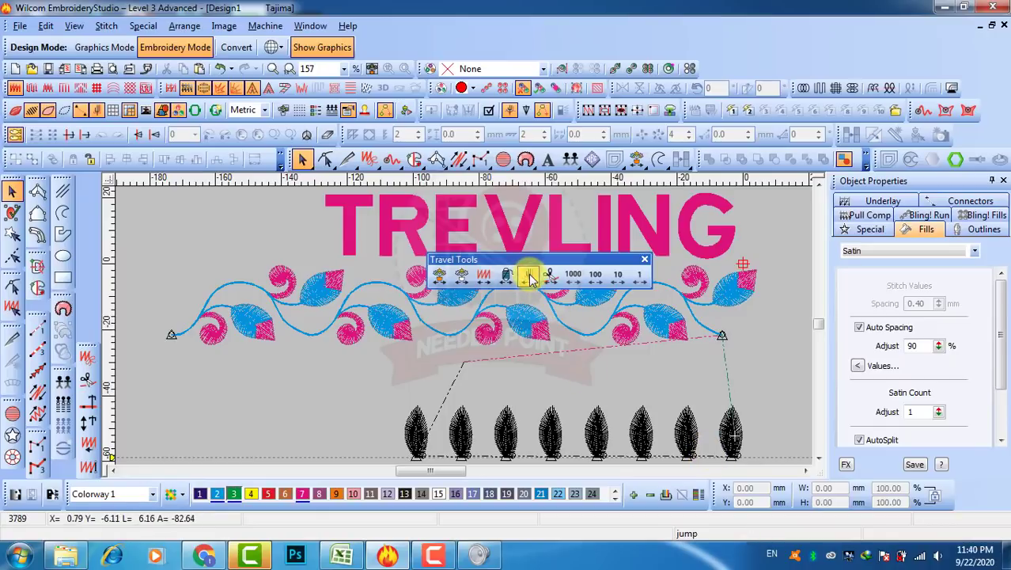
click(531, 276)
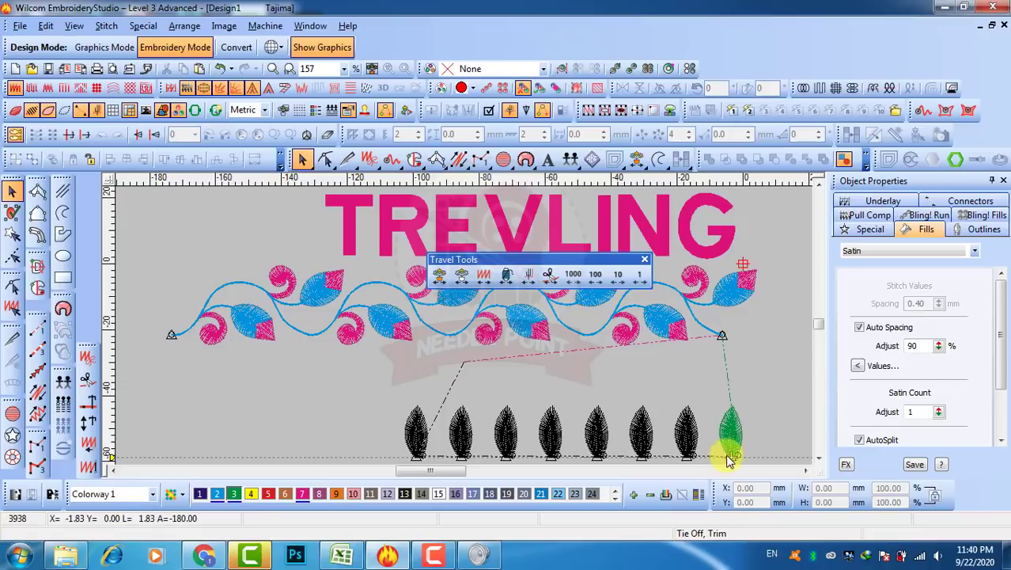
Travel by function through the trims and jumps of the next three leaves to the jump after the fourth leaf.
key(z)
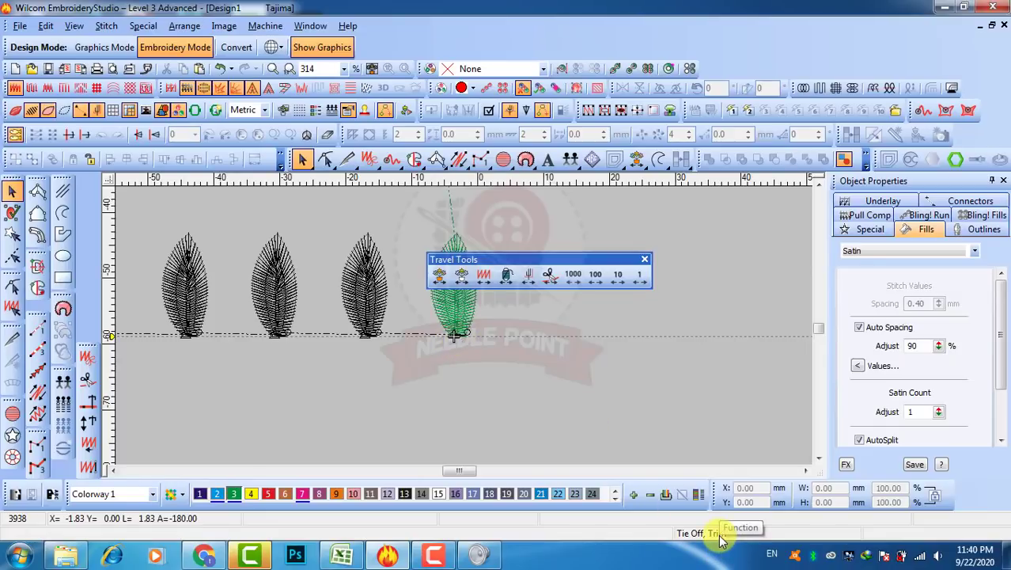
click(529, 279)
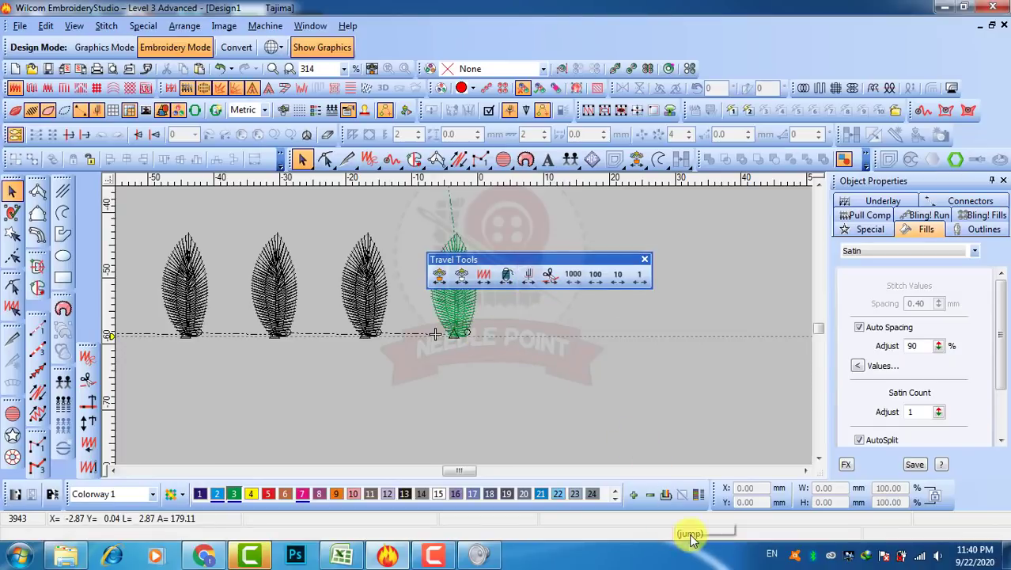
click(530, 277)
click(529, 277)
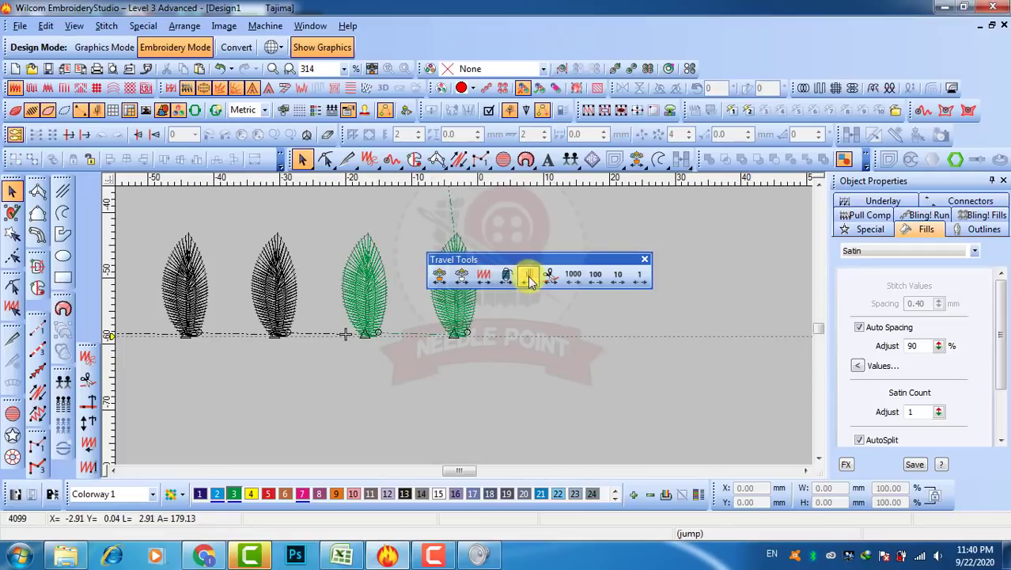
click(529, 277)
click(530, 277)
click(530, 277)
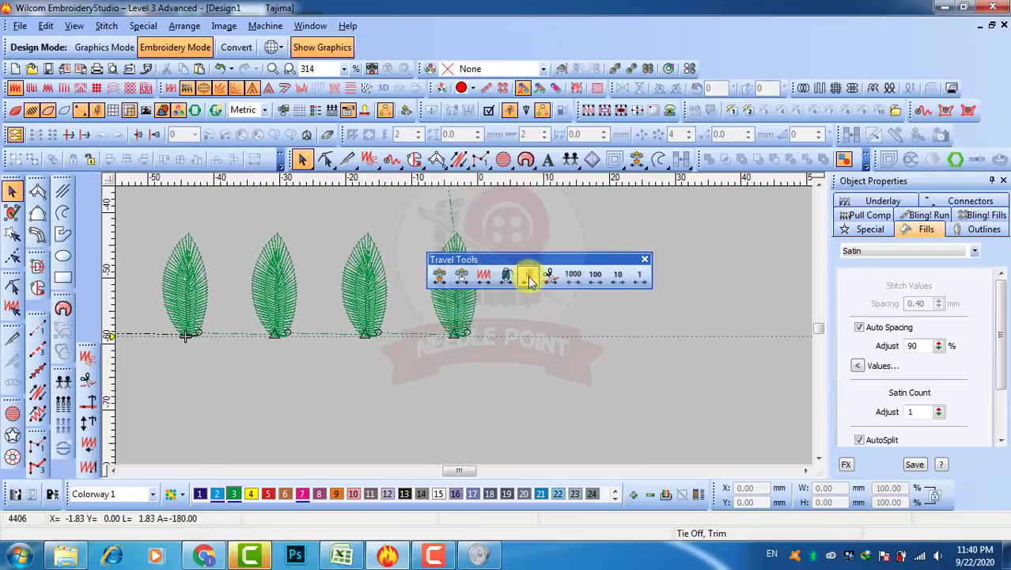
click(530, 277)
Travel by function back along the leaf row to the tie-off and trim of the first leaf at stitch 3938.
scroll(271, 336, down, 1)
scroll(440, 326, up, 1)
scroll(479, 320, down, 1)
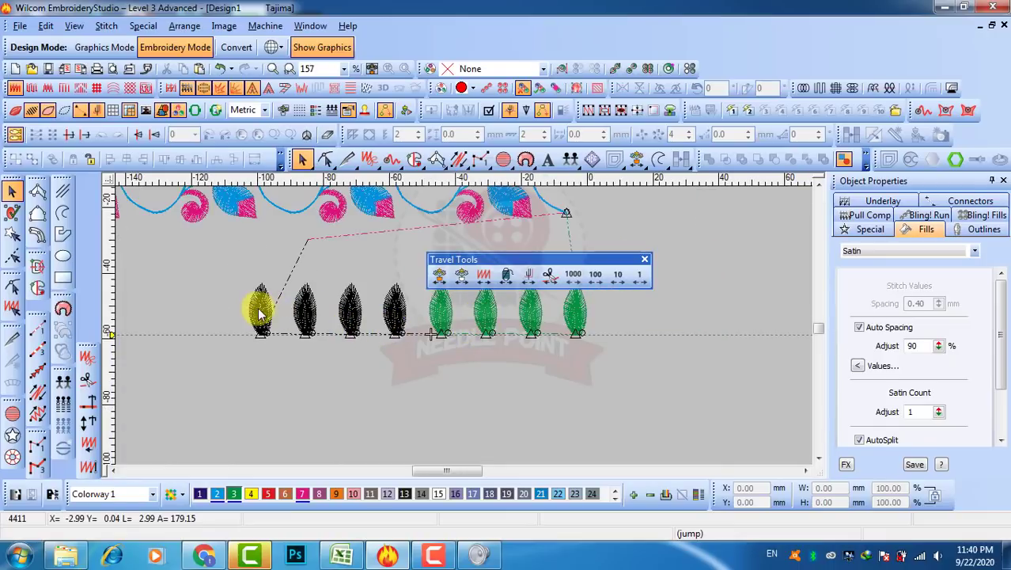
click(529, 277)
click(529, 277)
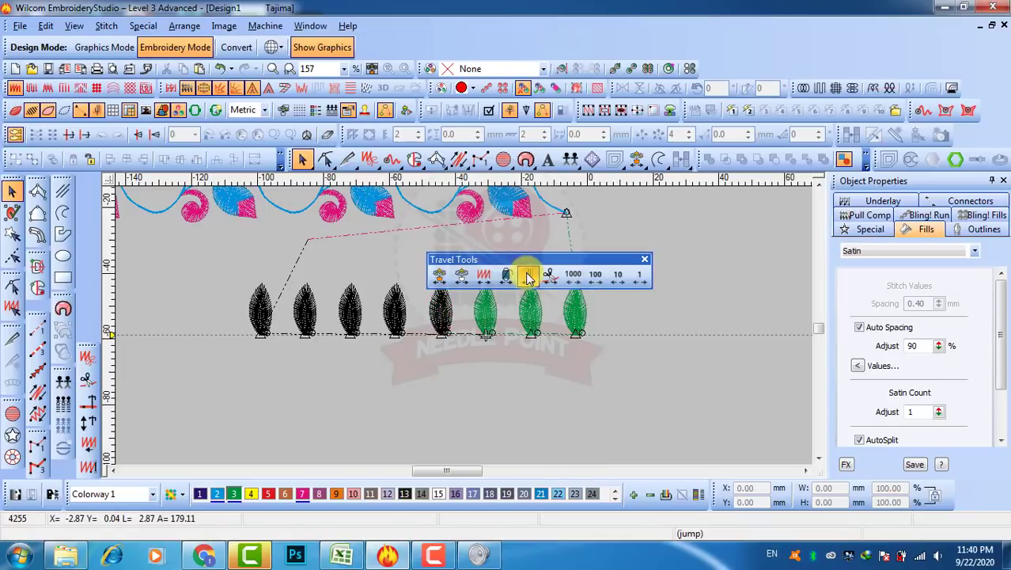
click(529, 277)
click(529, 277)
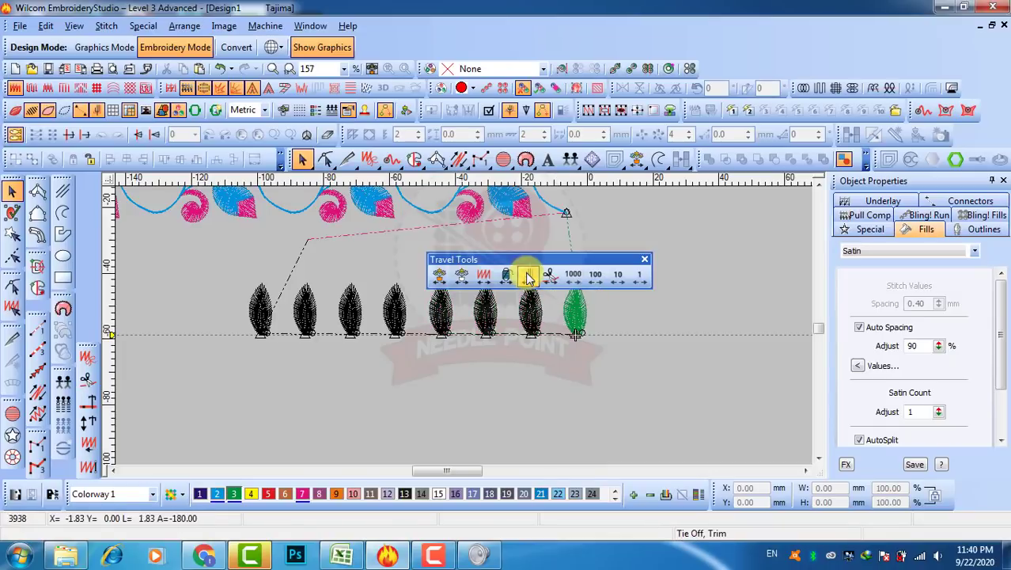
click(529, 277)
right_click(529, 277)
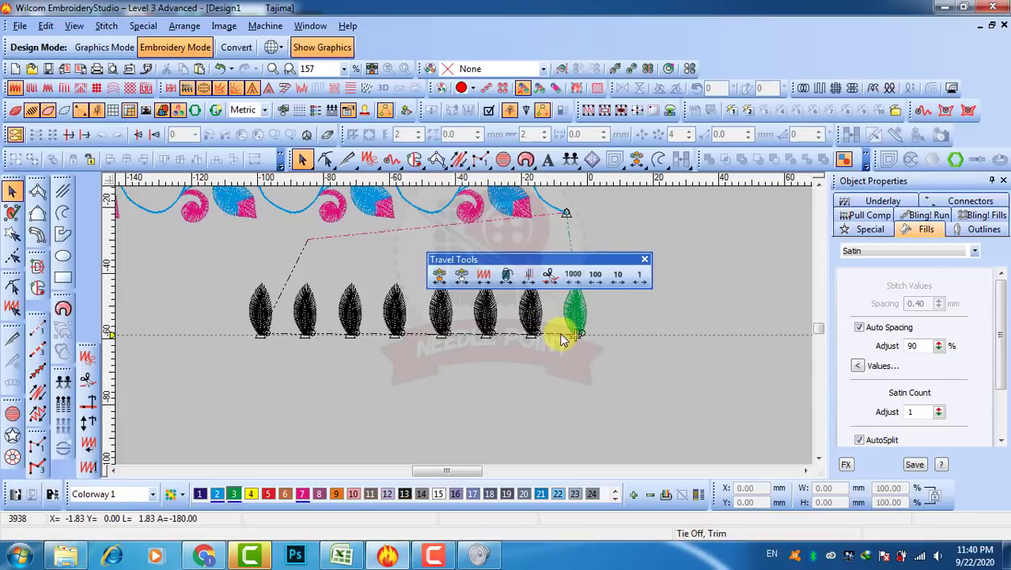
Digitize a run line about 12 mm long connecting the bases of the first and second leaves.
scroll(463, 328, up, 3)
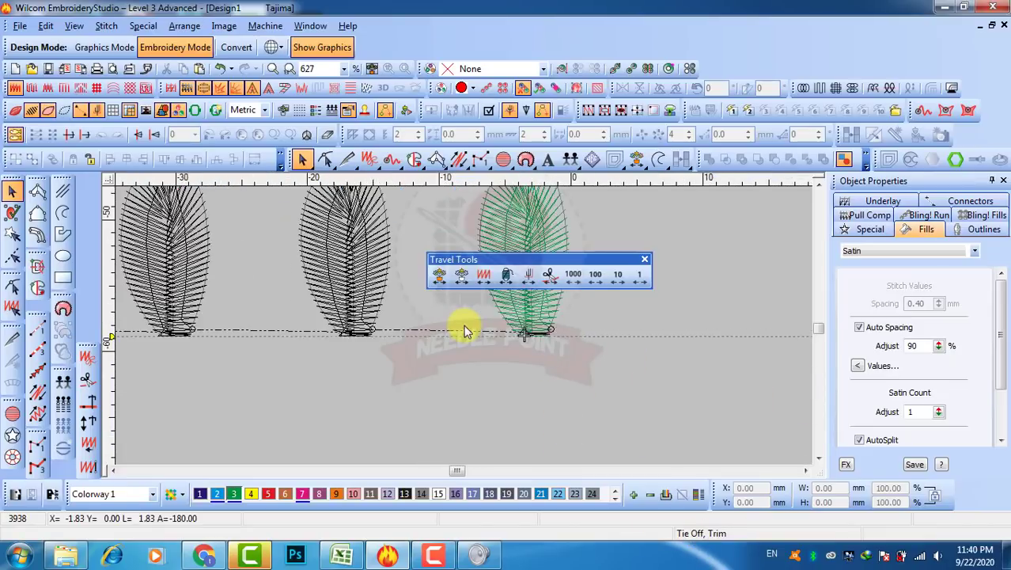
click(37, 327)
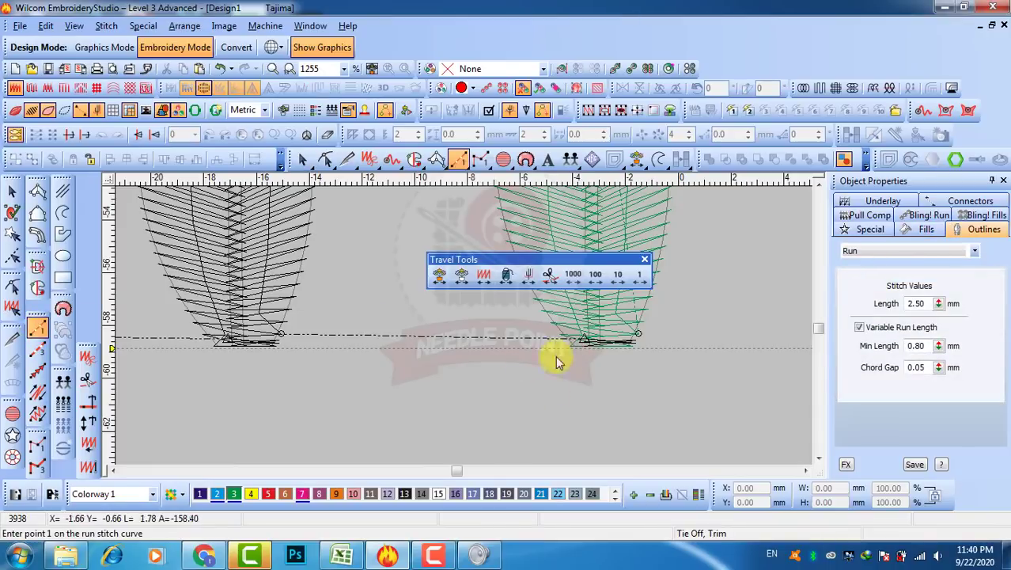
click(585, 346)
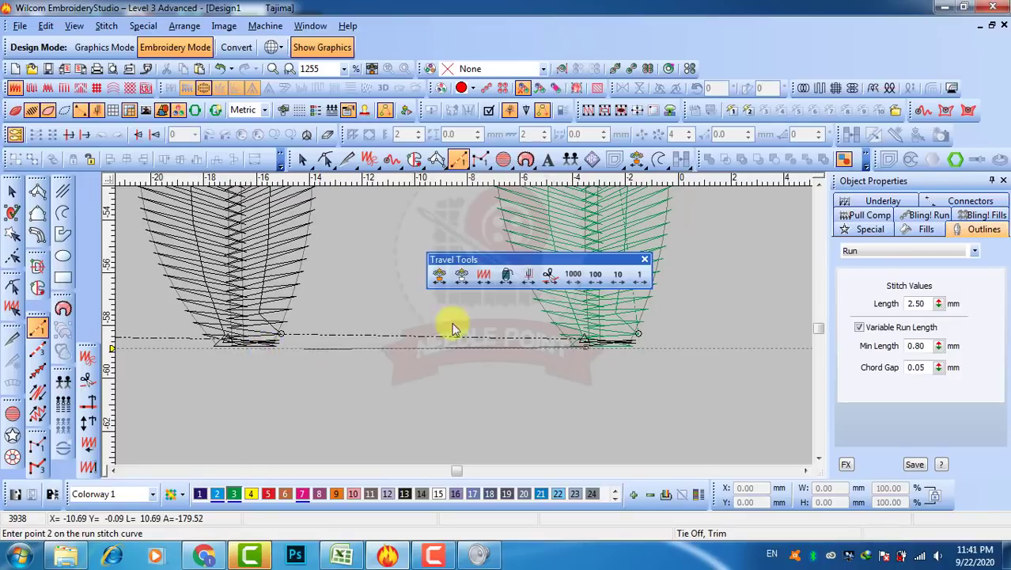
scroll(453, 327, up, 1)
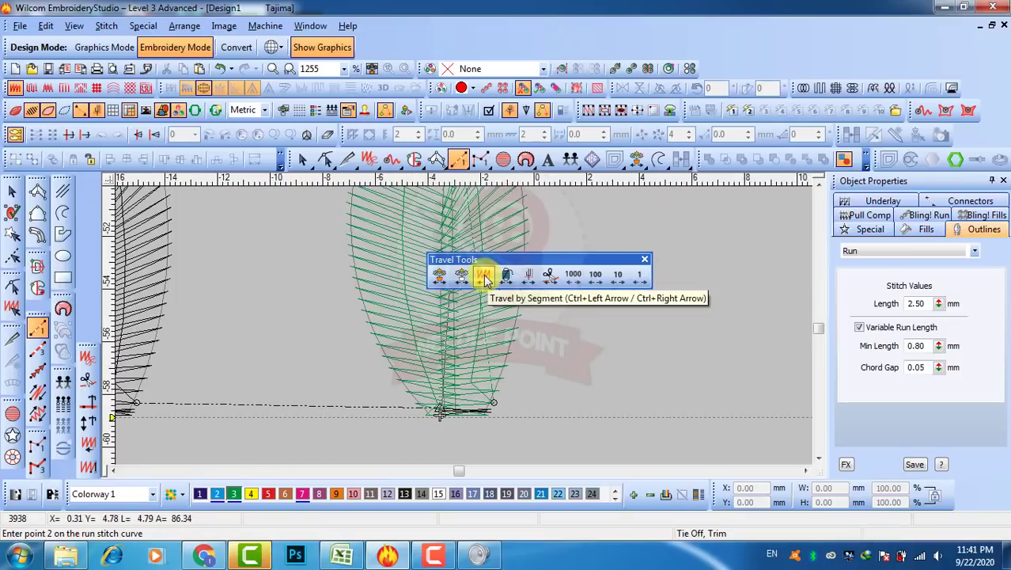
click(485, 277)
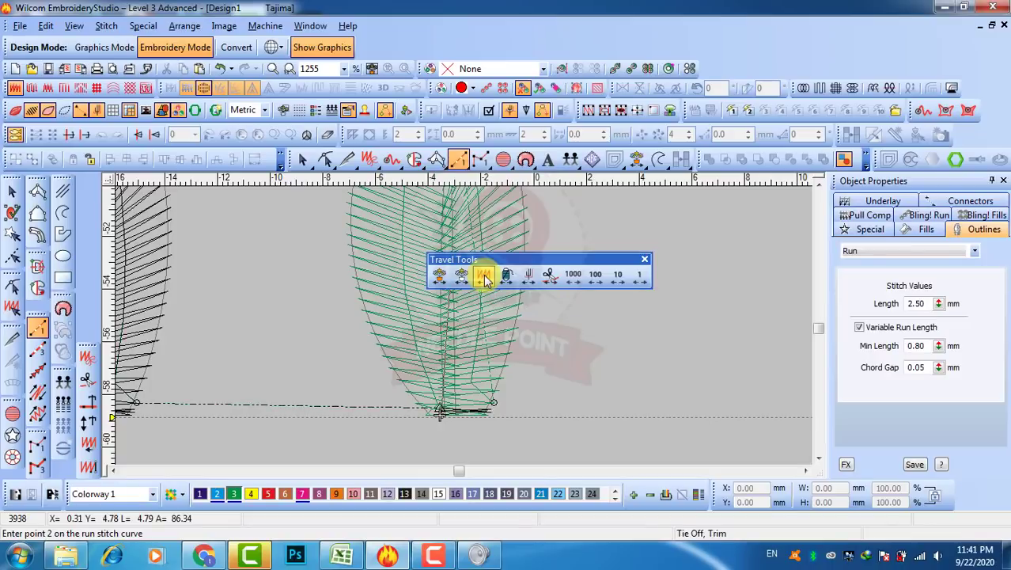
click(485, 276)
right_click(485, 276)
click(485, 277)
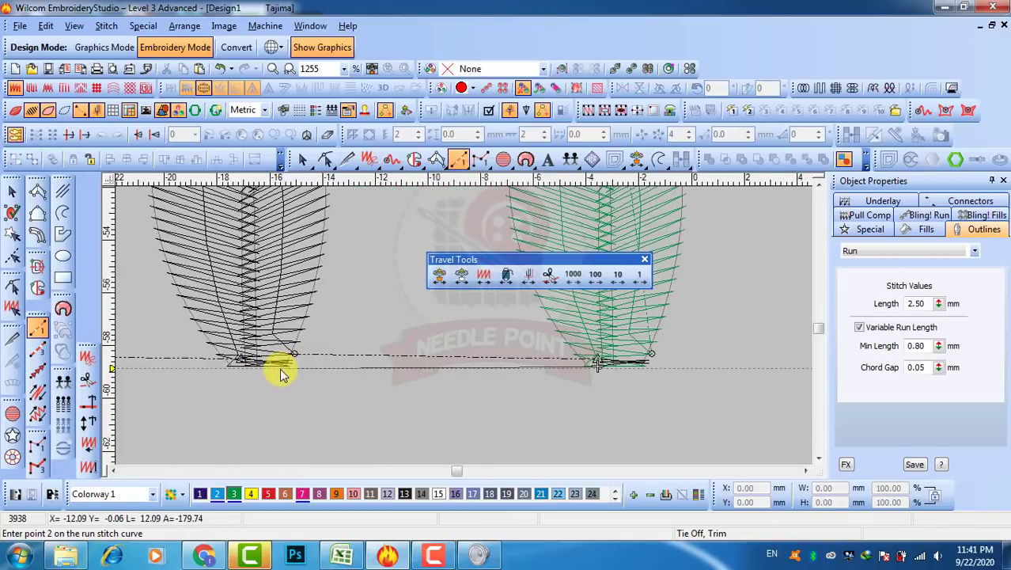
click(282, 368)
key(Return)
scroll(457, 332, down, 1)
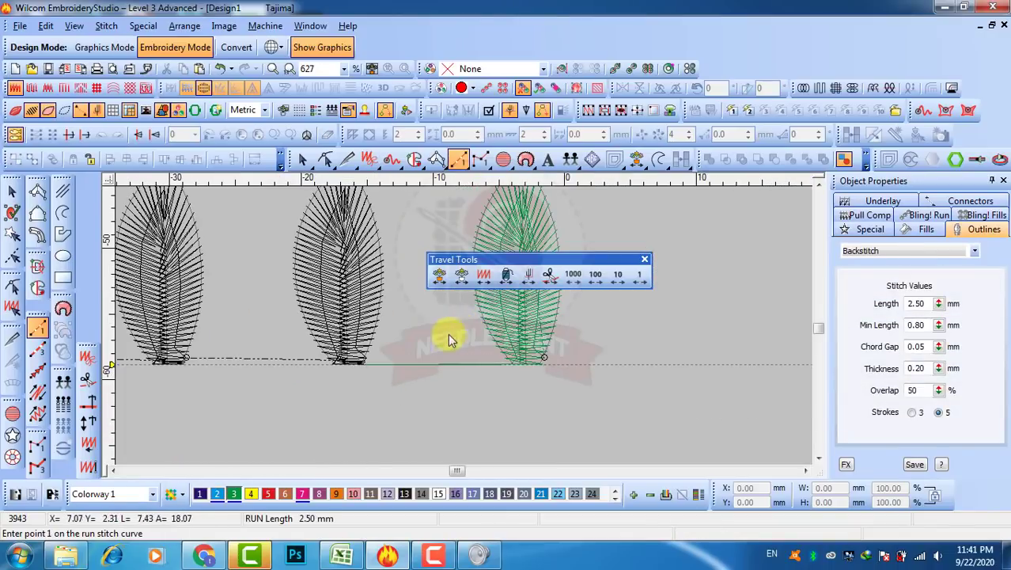
Travel by function back to the jump before the first leaf and forward to the trim after the second leaf.
click(530, 278)
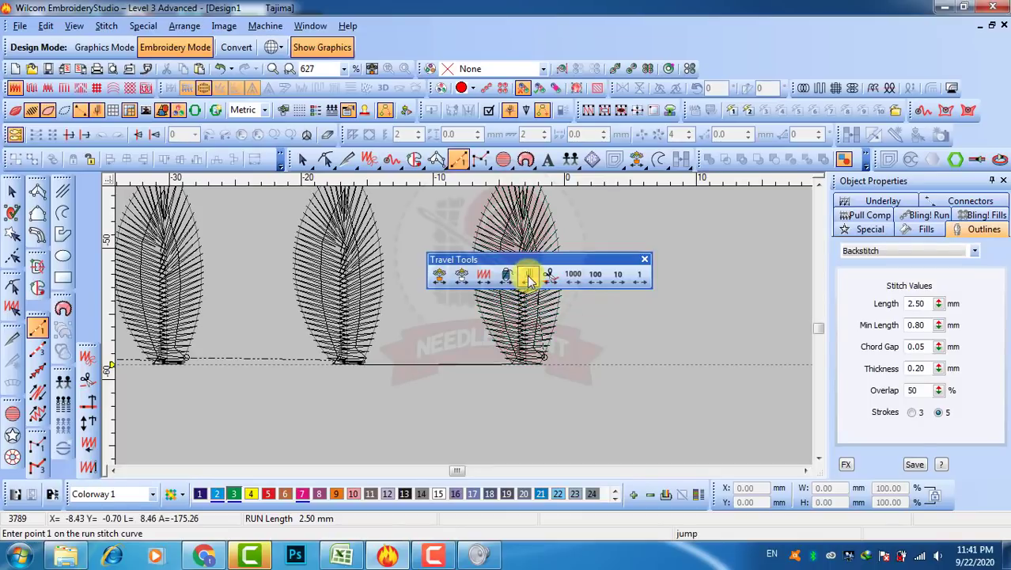
right_click(530, 278)
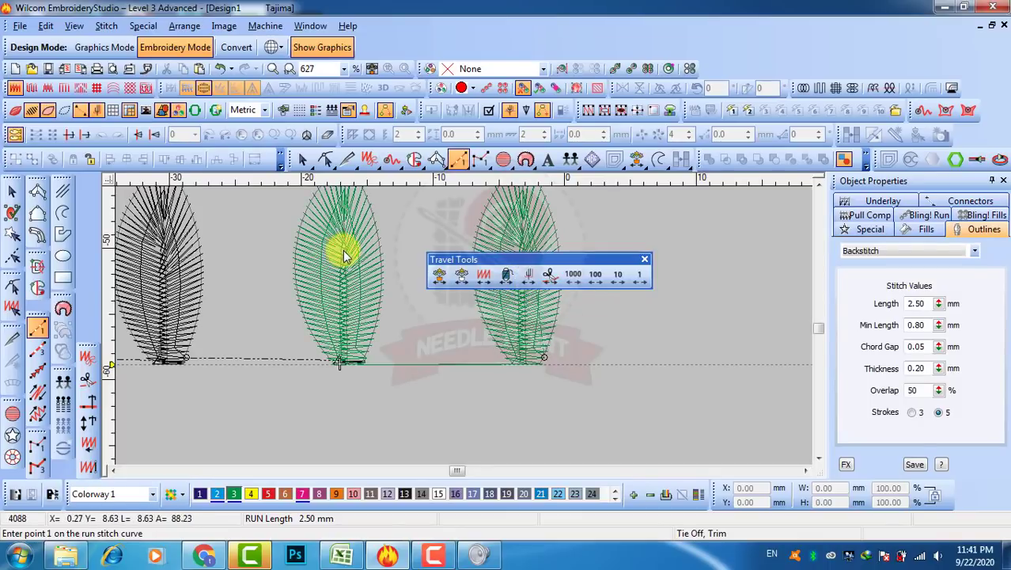
scroll(348, 252, down, 1)
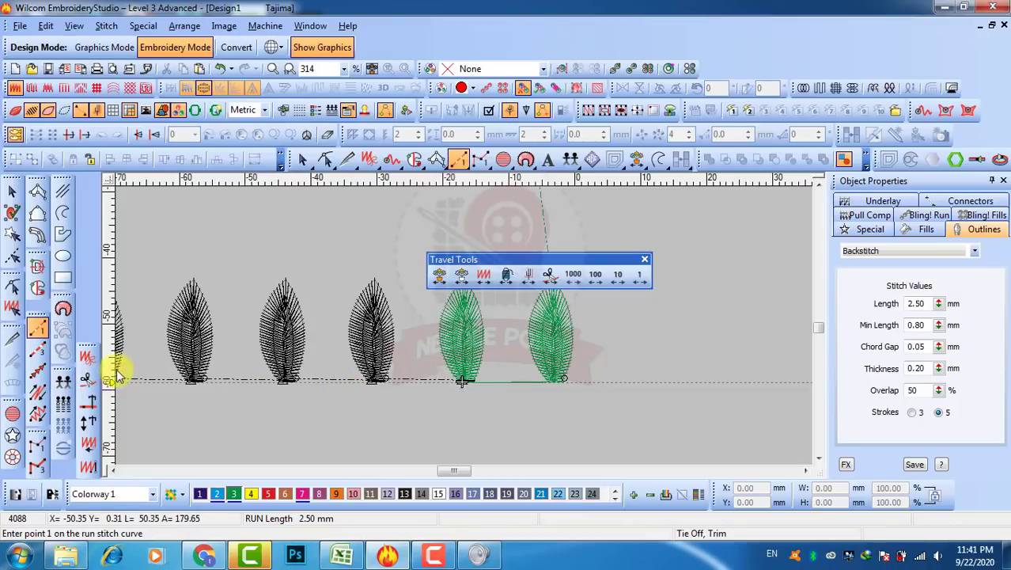
scroll(199, 368, down, 1)
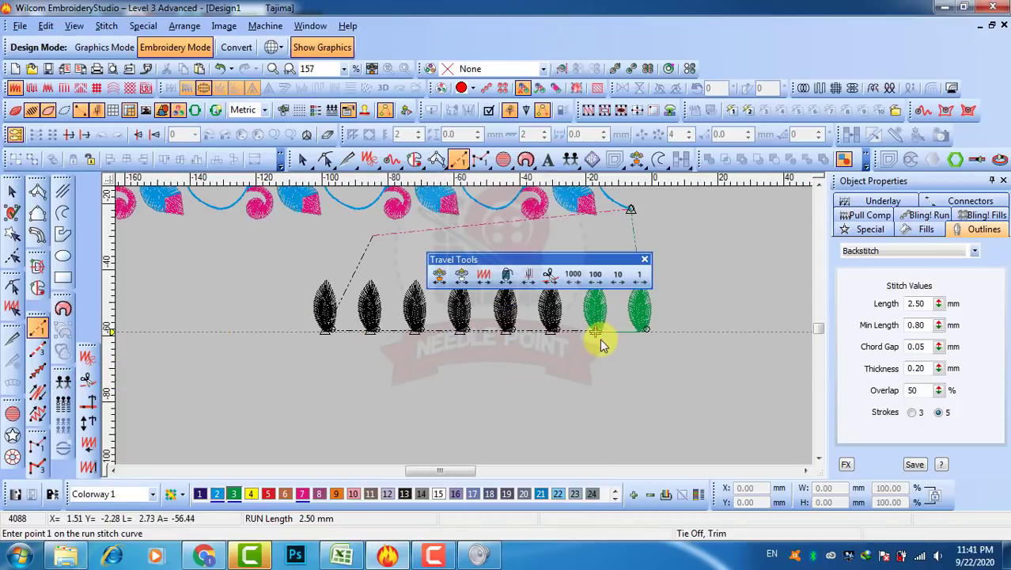
scroll(599, 336, up, 1)
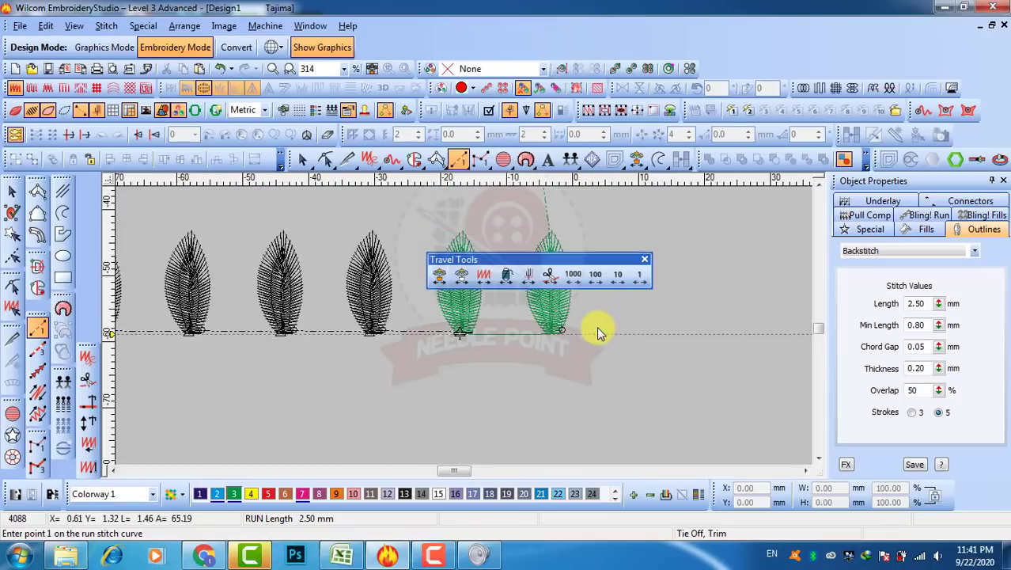
Digitize a V-shaped run connection from the second leaf's base through a point below the gap to the third leaf's base.
click(12, 338)
click(461, 333)
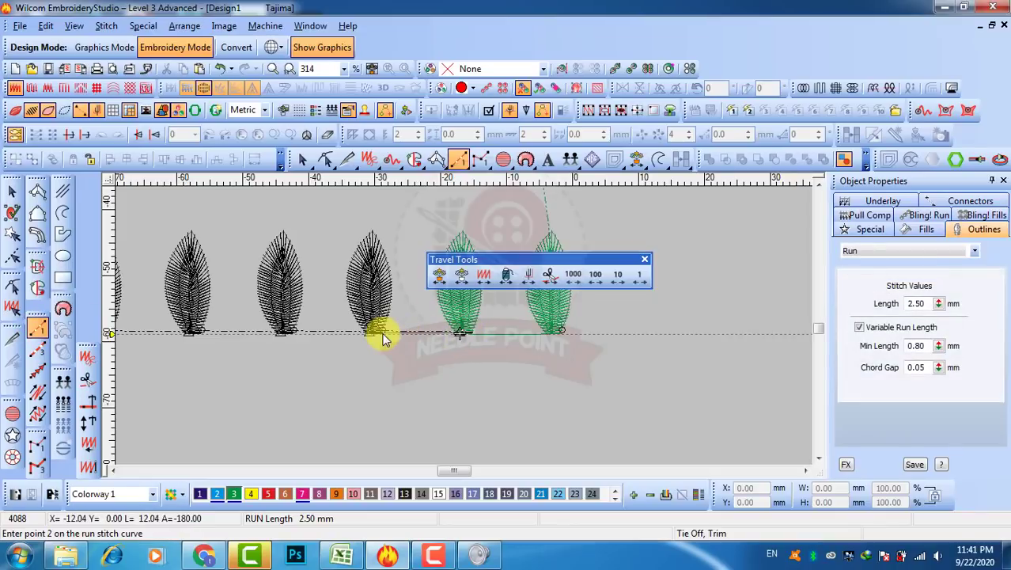
click(408, 397)
key(Return)
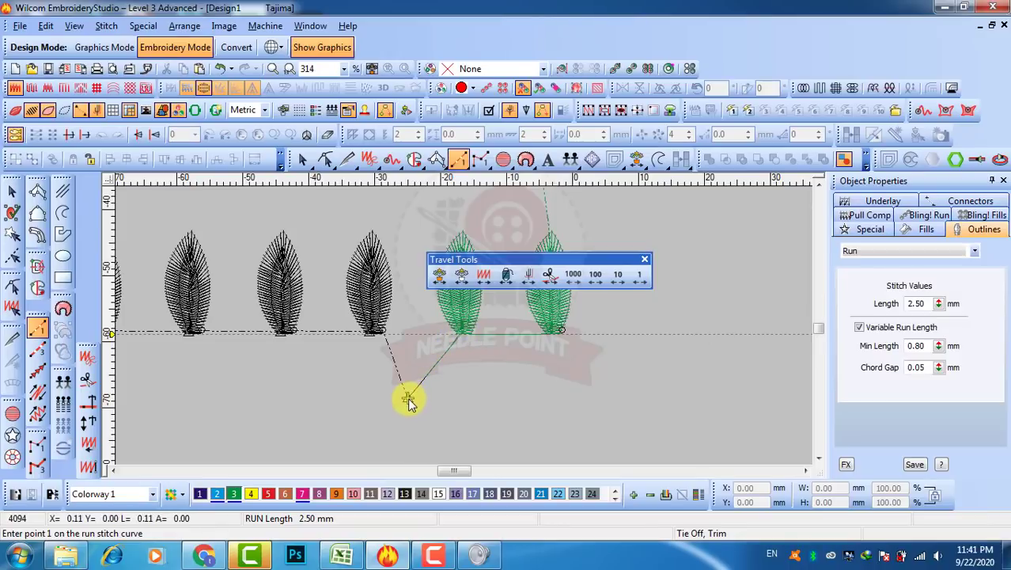
click(380, 336)
key(Return)
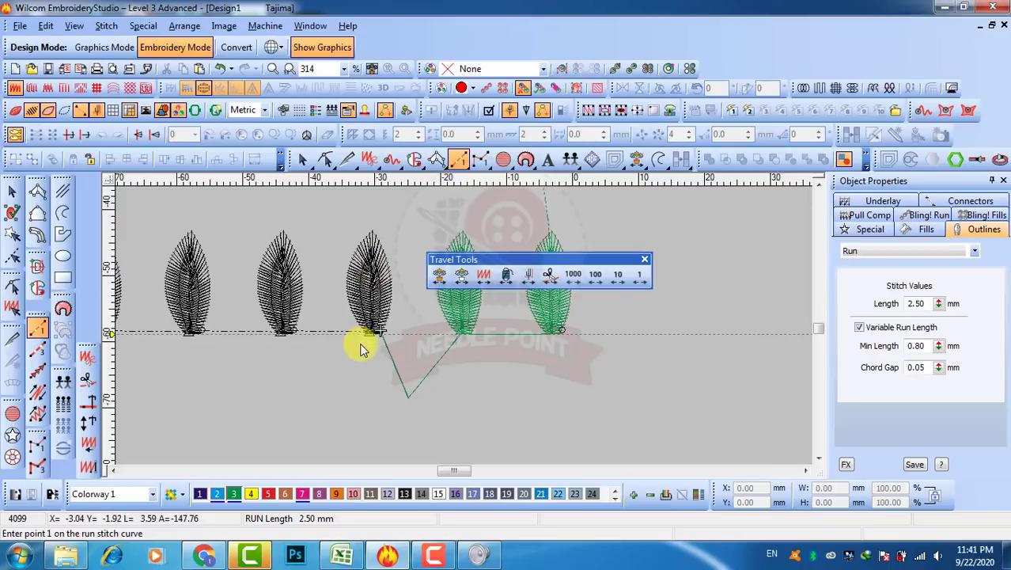
Digitize a run line about 11 mm long between the bases of the fourth and fifth leaves, and travel by function to the following jump.
click(275, 334)
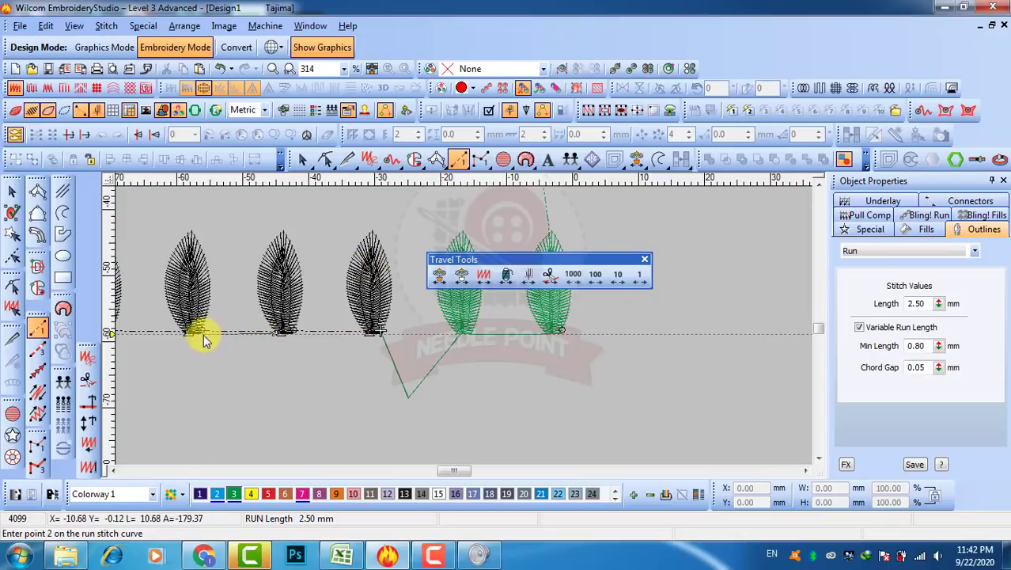
key(Return)
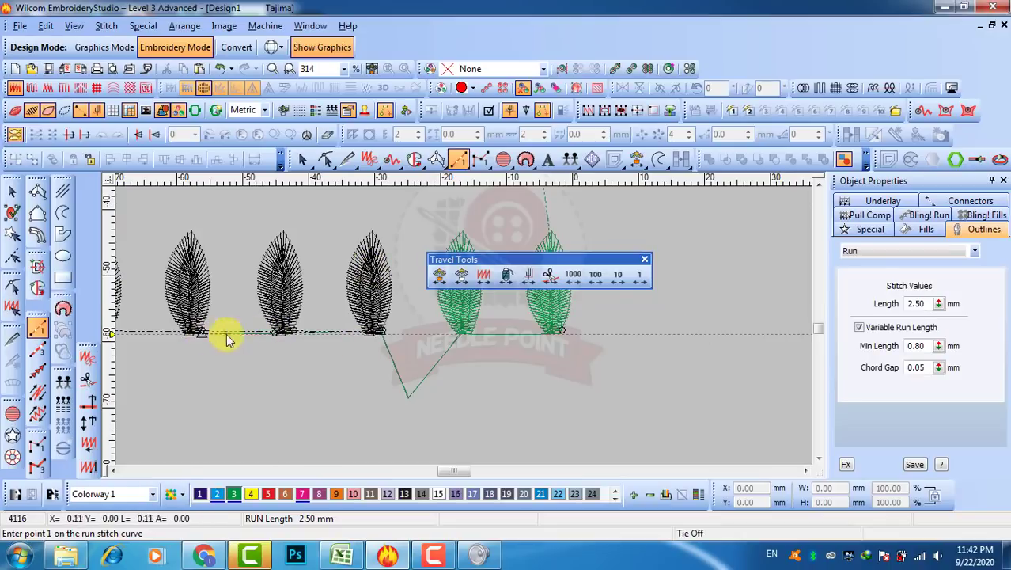
click(528, 277)
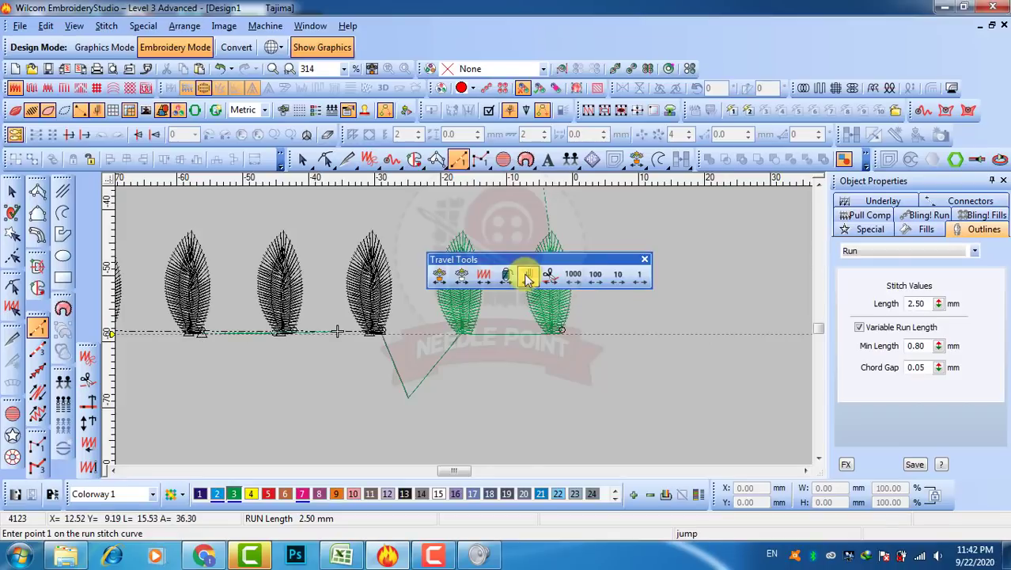
Travel by function forward through the third and fourth leaves to the jump beyond the fourth leaf, and back to the jump before the third.
click(528, 277)
click(528, 277)
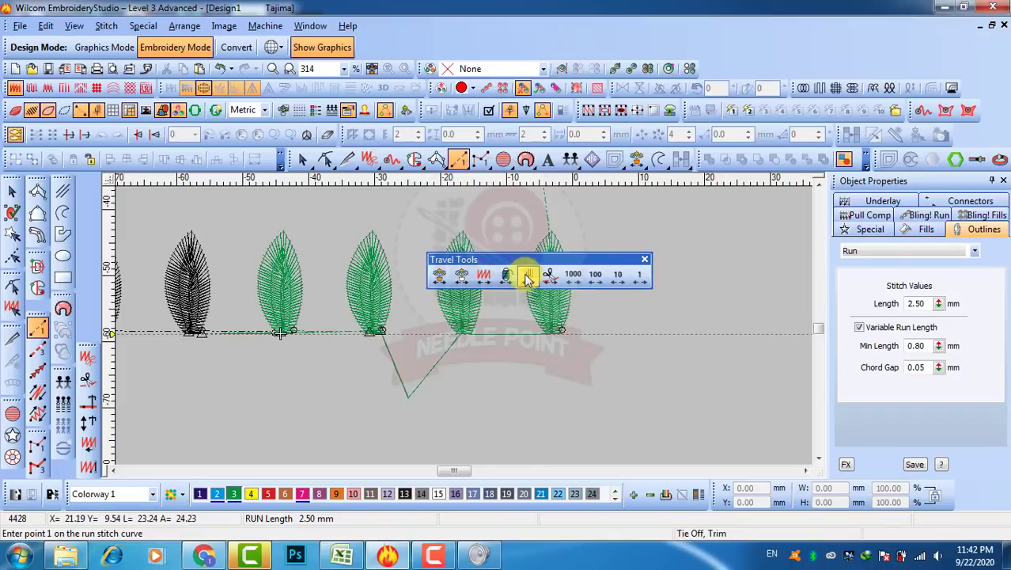
click(529, 277)
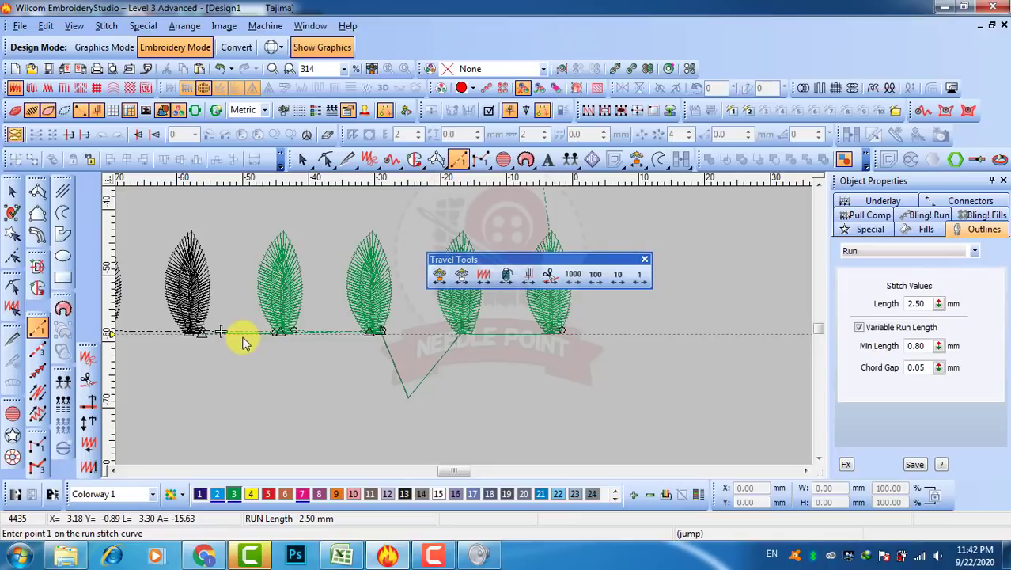
click(529, 277)
click(528, 277)
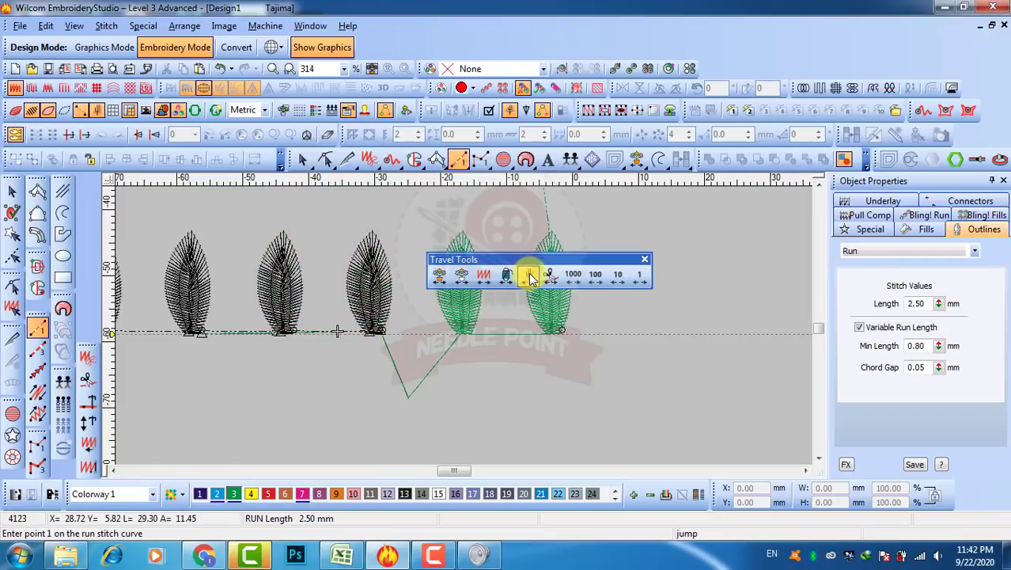
Travel by function back and forth over the trims, tie-offs and jumps around the run connections between the third and fifth leaves.
click(529, 277)
click(530, 277)
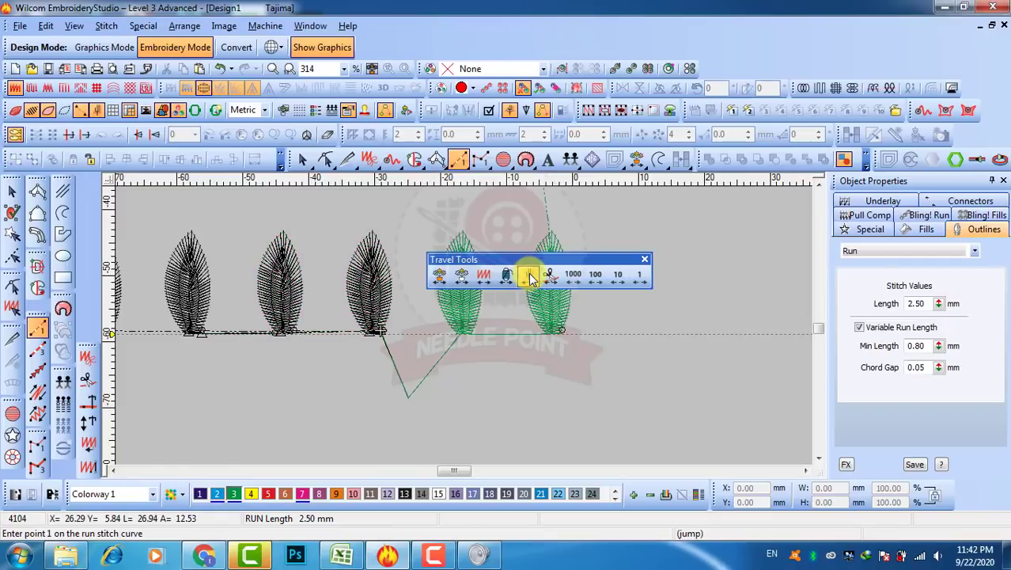
click(529, 277)
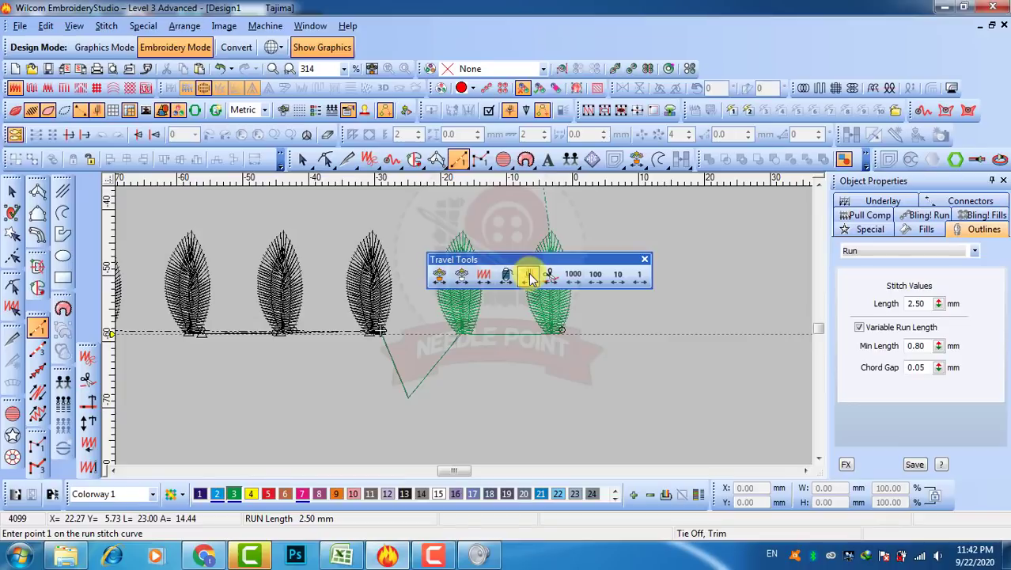
click(528, 277)
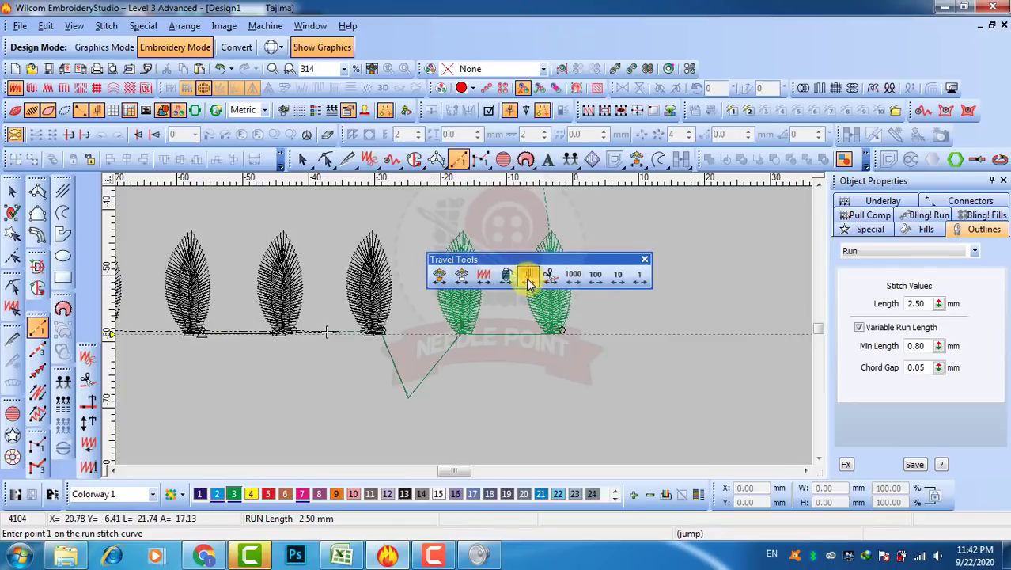
click(529, 278)
click(529, 278)
click(529, 279)
click(528, 279)
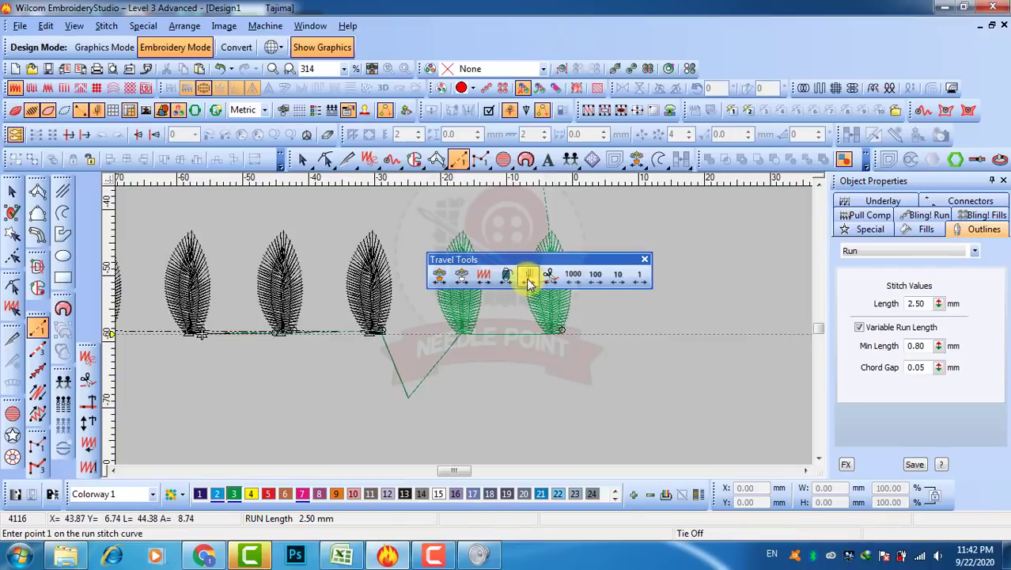
click(529, 279)
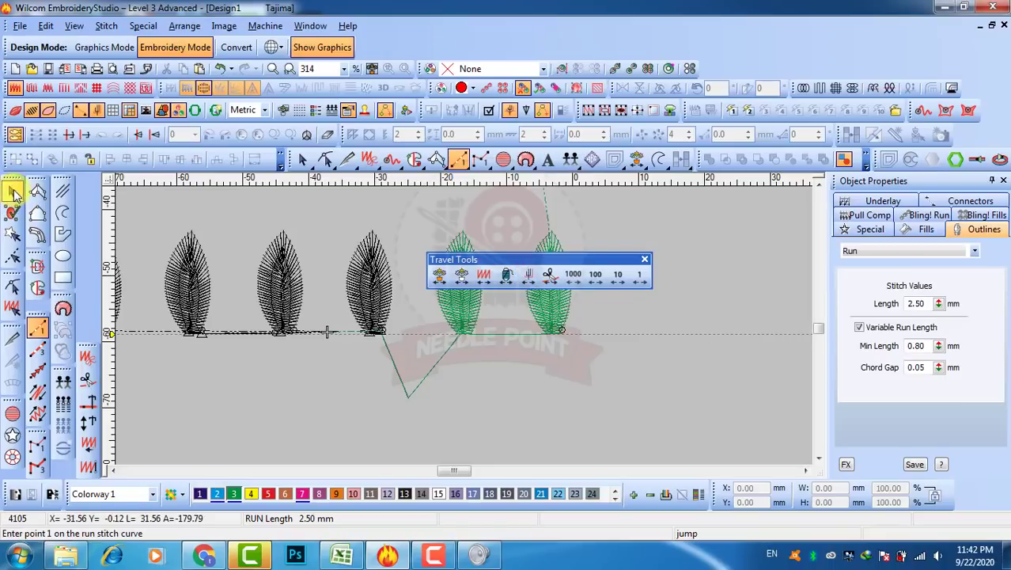
Delete the run line between the fourth and fifth leaves and both legs of the V-shaped connection between the second and third leaves.
click(14, 192)
click(269, 334)
key(Delete)
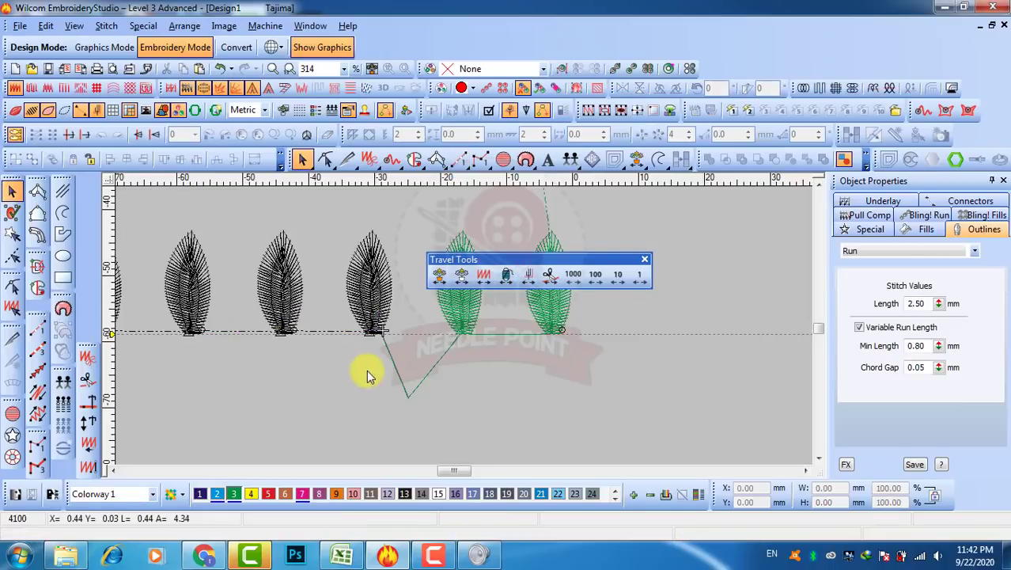
click(394, 361)
key(Delete)
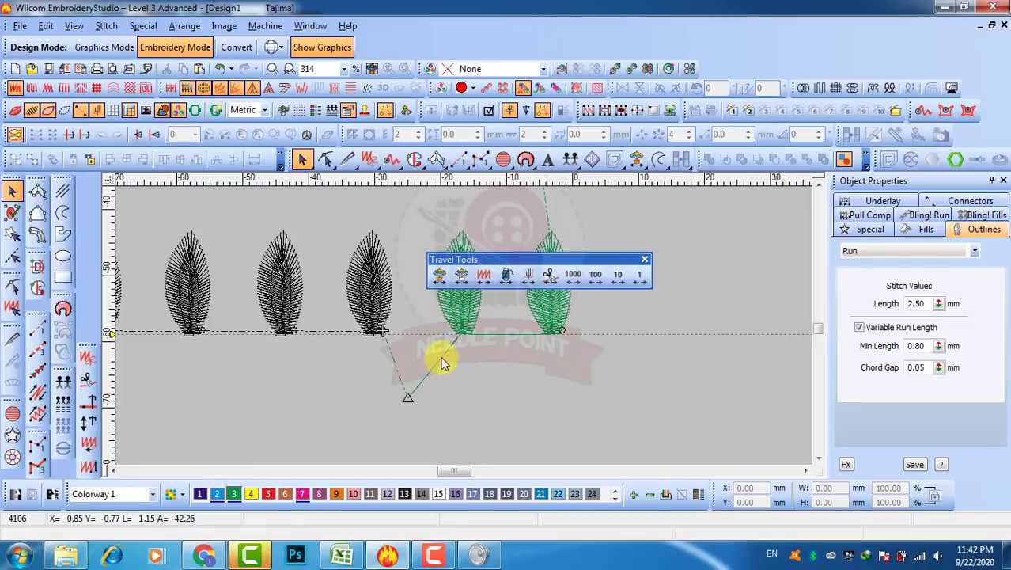
click(440, 356)
key(Delete)
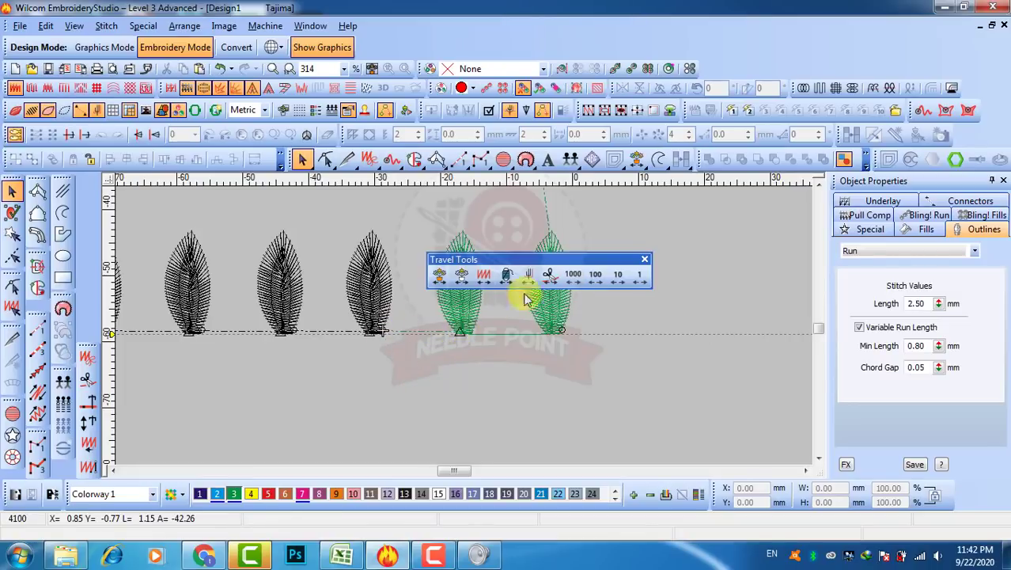
Travel to the trim after the second leaf and digitize a run line about 12 mm long from its base to the third leaf's base.
click(484, 277)
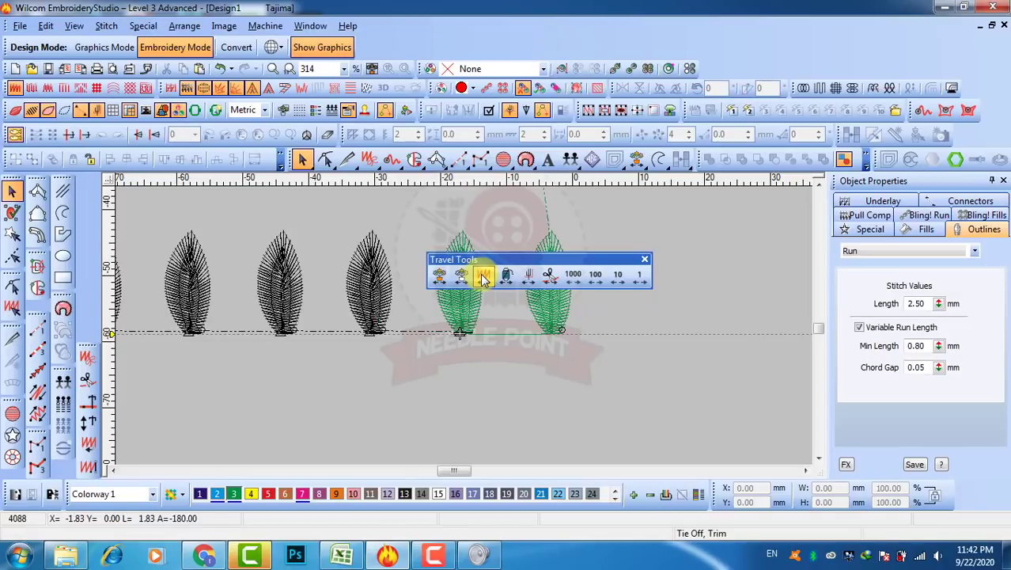
click(485, 277)
click(485, 277)
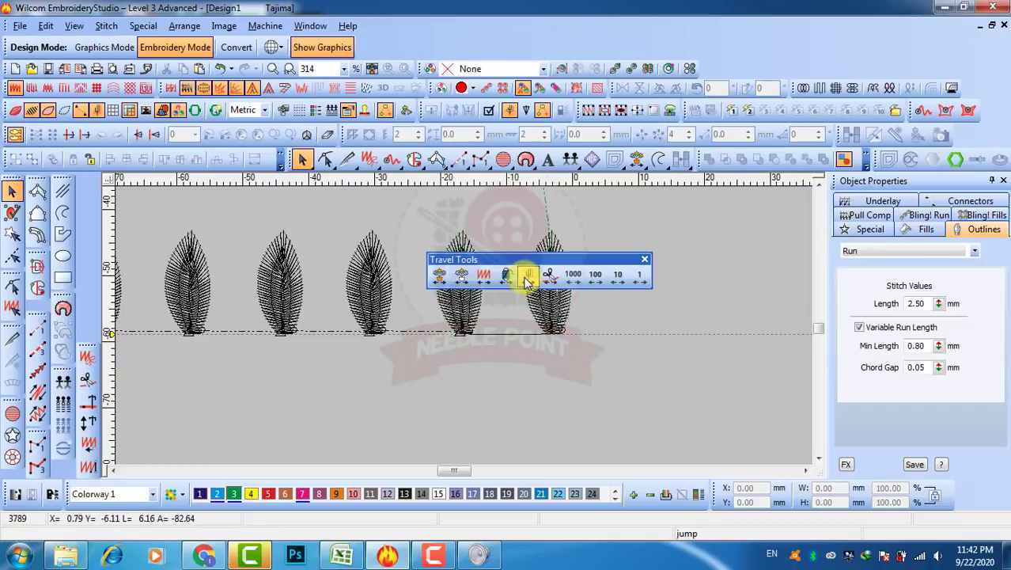
click(37, 326)
scroll(441, 330, up, 2)
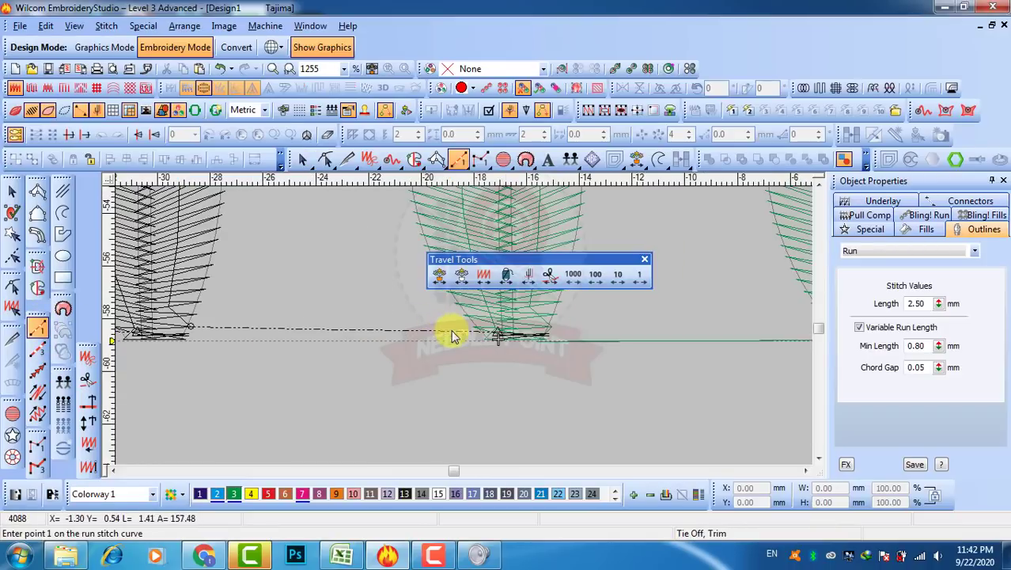
click(494, 336)
click(177, 346)
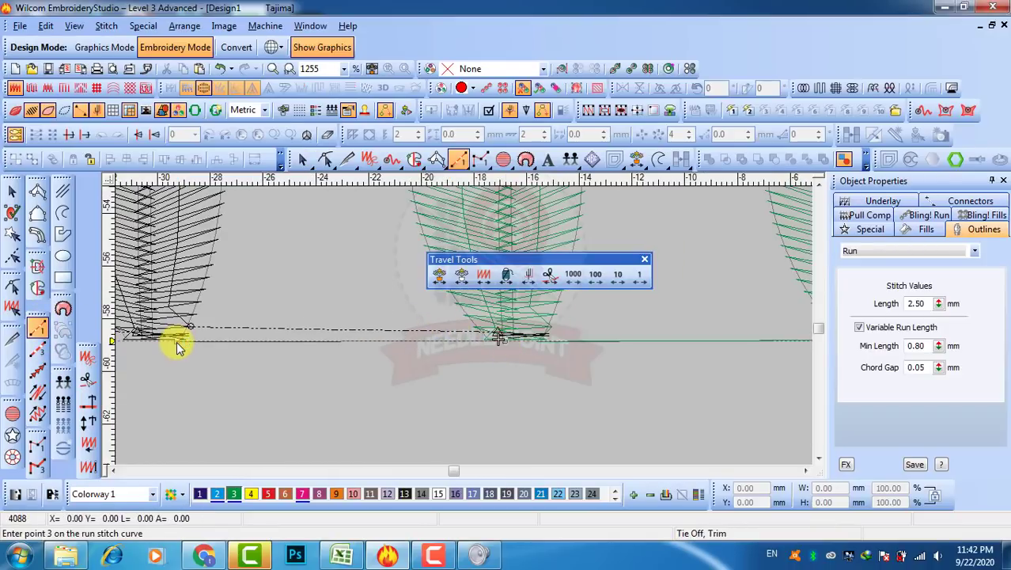
key(Return)
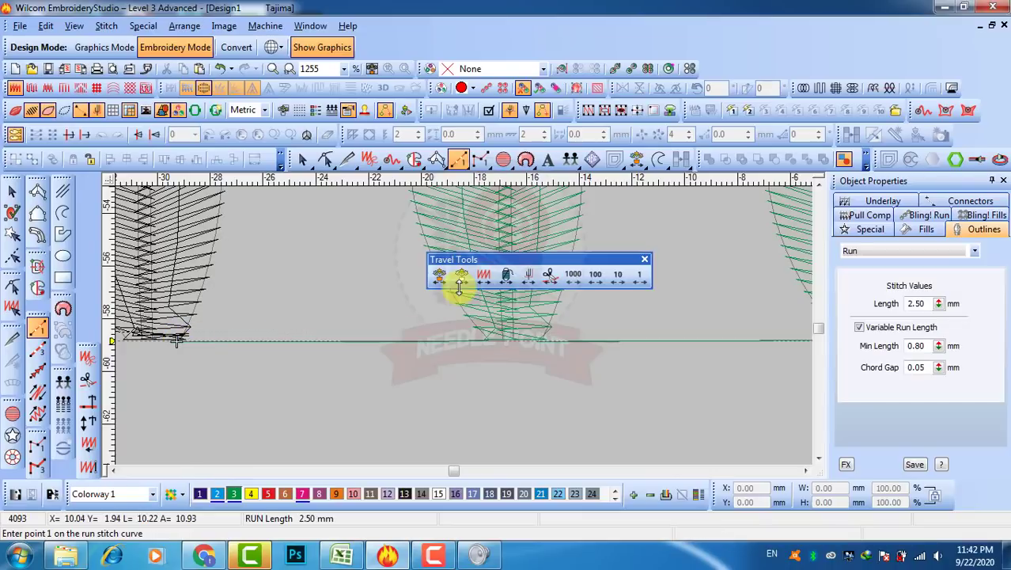
Travel by function to the trim after the third leaf and digitize a run line about 13 mm long to the fourth leaf's base.
click(529, 277)
right_click(529, 279)
scroll(282, 334, down, 2)
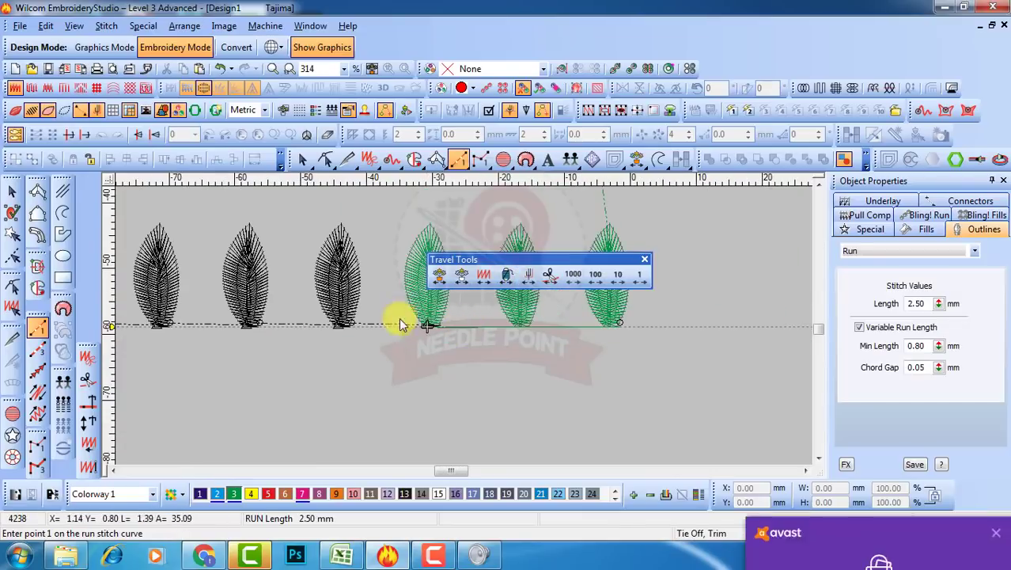
click(996, 342)
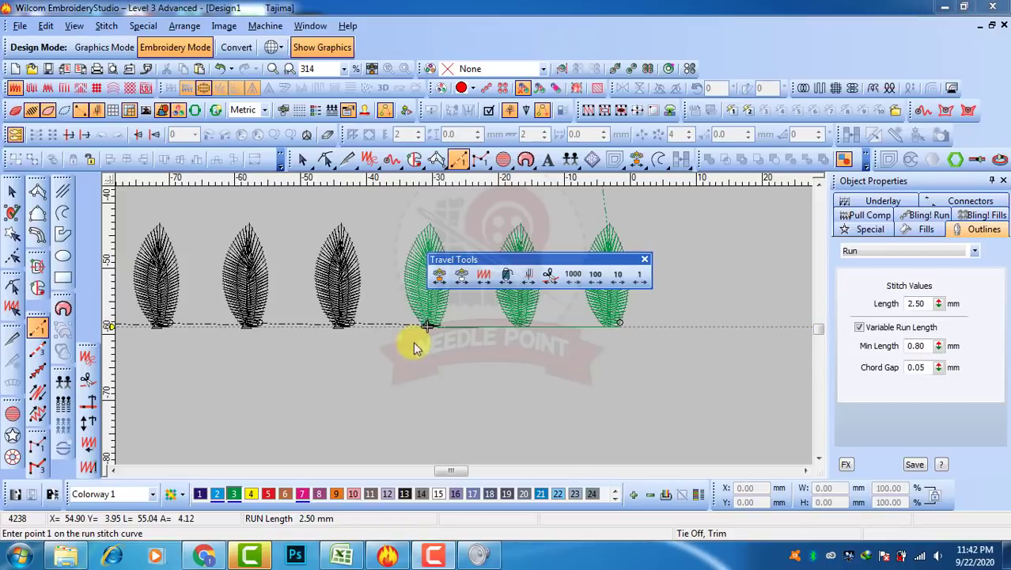
click(428, 325)
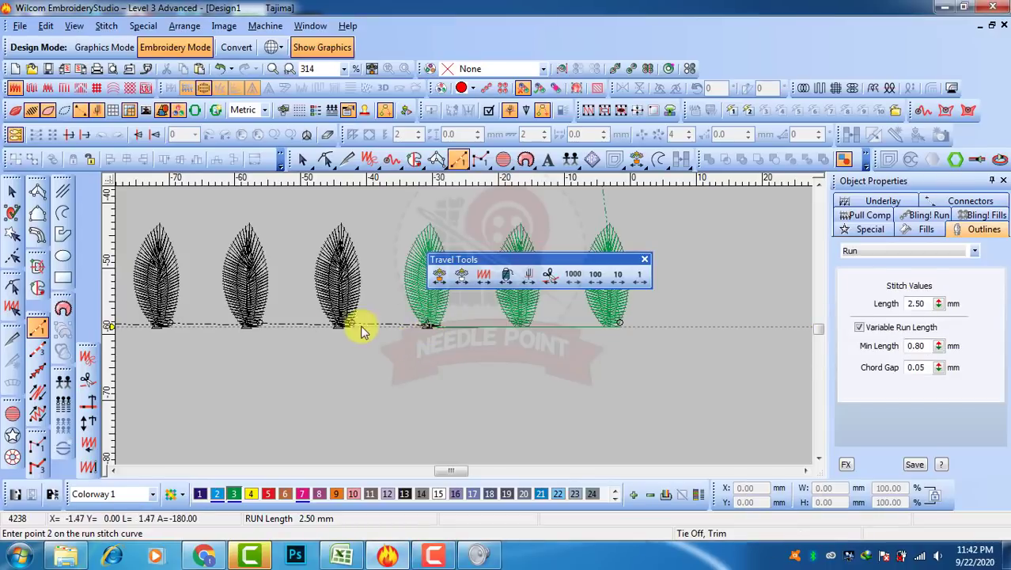
click(343, 327)
key(Return)
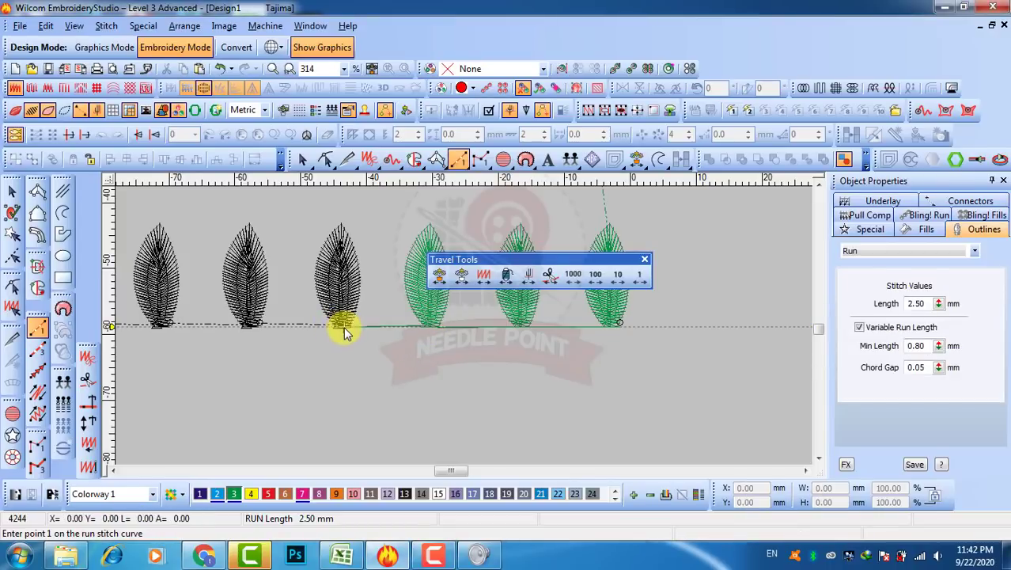
Travel by function to the trim after the fourth leaf and digitize a run line about 13 mm long to the fifth leaf's base.
right_click(529, 275)
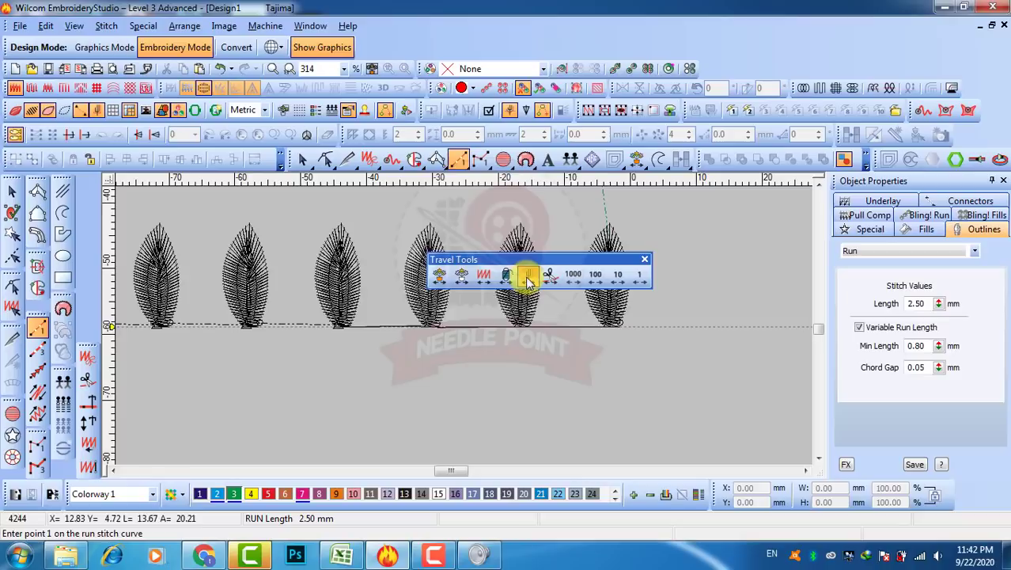
click(339, 327)
click(251, 326)
key(Return)
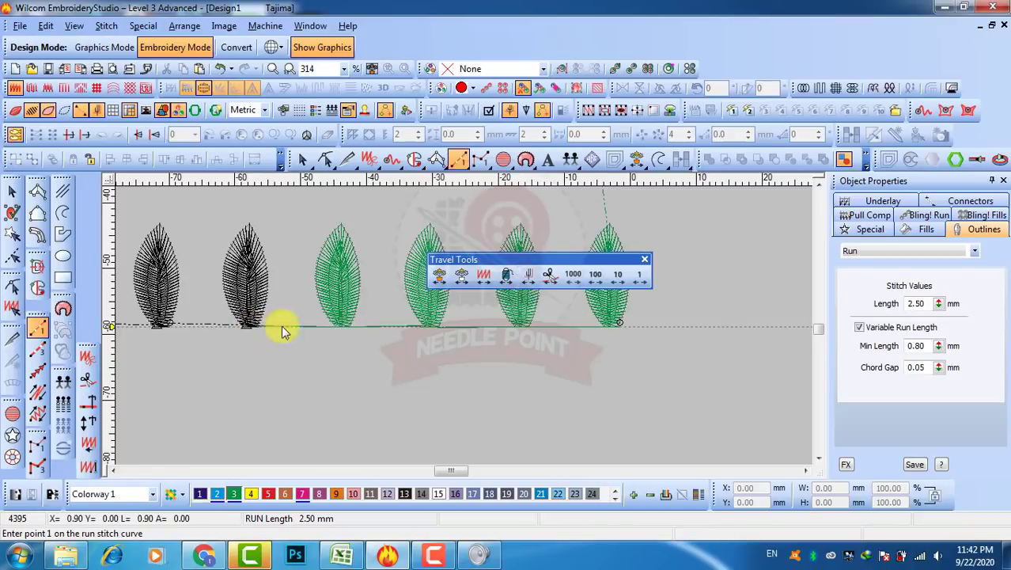
Travel by function to the trim after the fifth leaf and digitize a run line about 13 mm long to the sixth leaf's base.
right_click(529, 275)
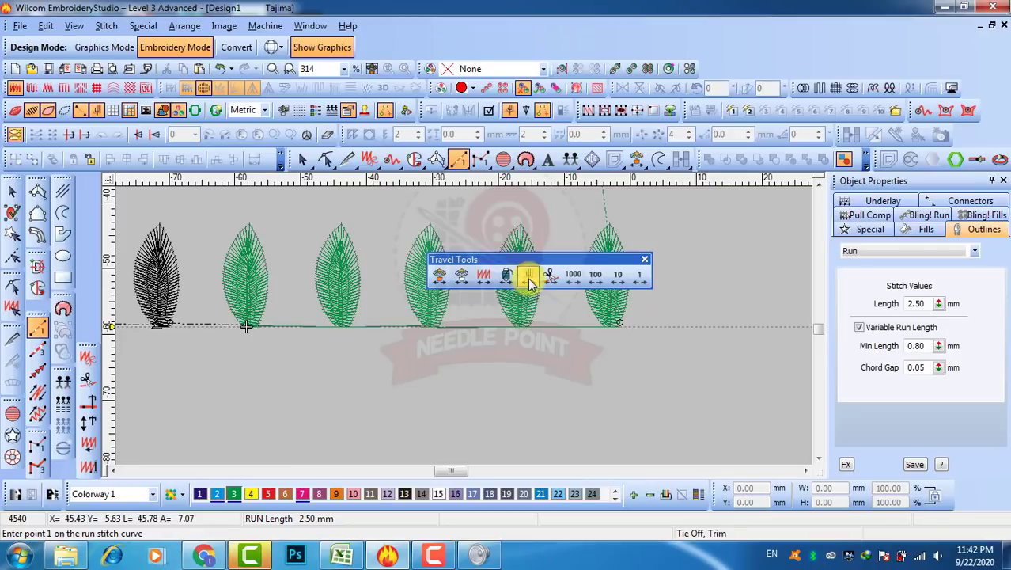
click(529, 280)
right_click(530, 280)
key(z)
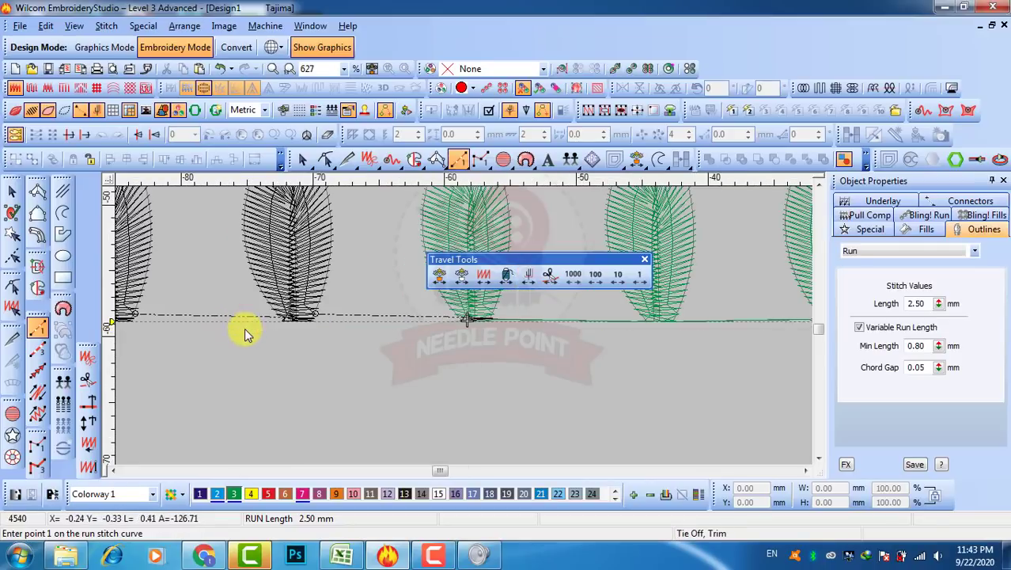
click(468, 323)
click(294, 323)
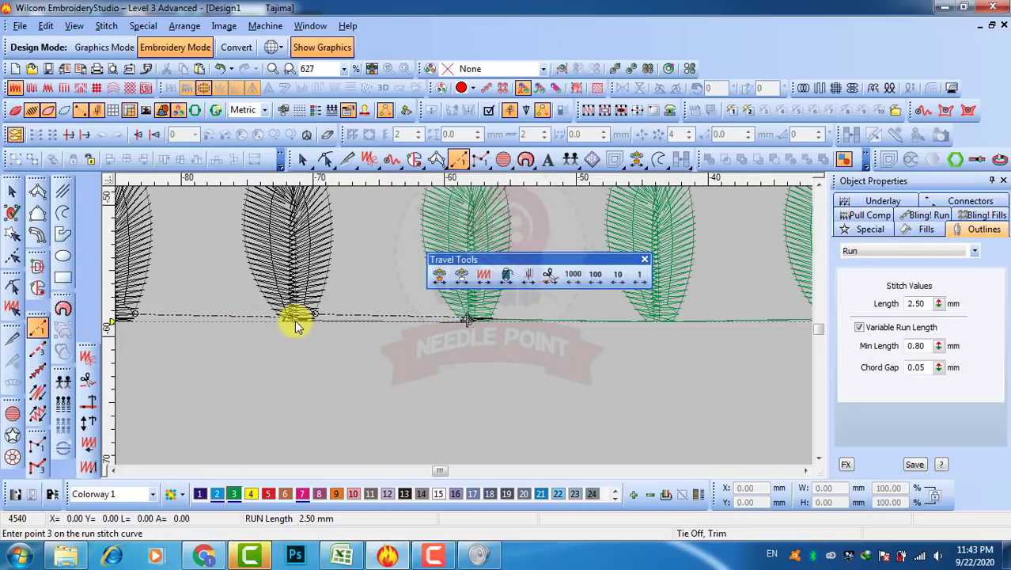
key(Return)
Travel by function to the trim after the sixth leaf and digitize a run line about 13 mm long to the seventh leaf's base.
click(529, 280)
right_click(529, 279)
scroll(445, 323, down, 2)
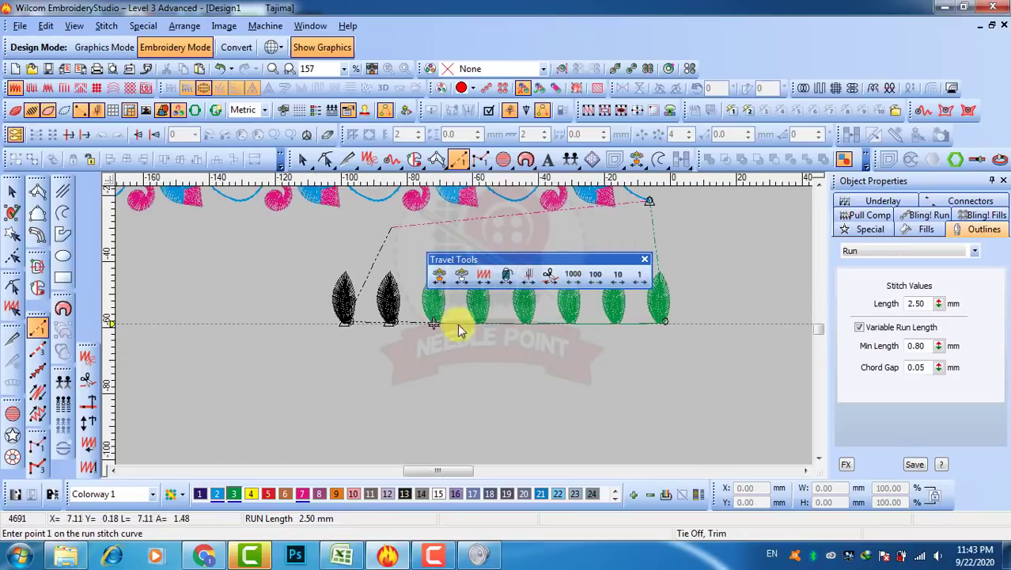
scroll(467, 331, up, 1)
click(469, 326)
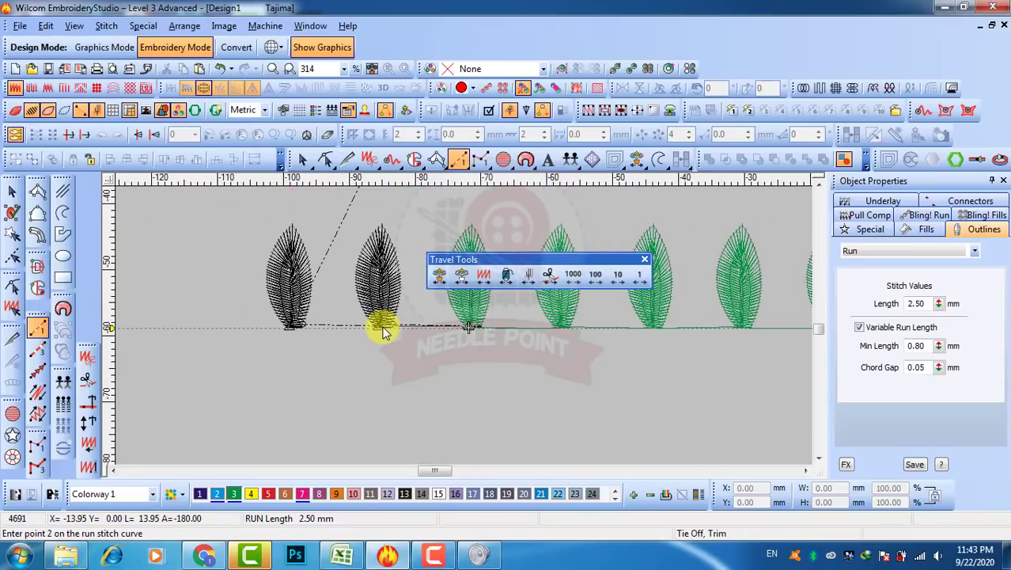
click(384, 329)
key(Return)
Digitize a run line about 13 mm long from the seventh leaf's base to the last leaf's base, and travel to the end of the design.
click(526, 276)
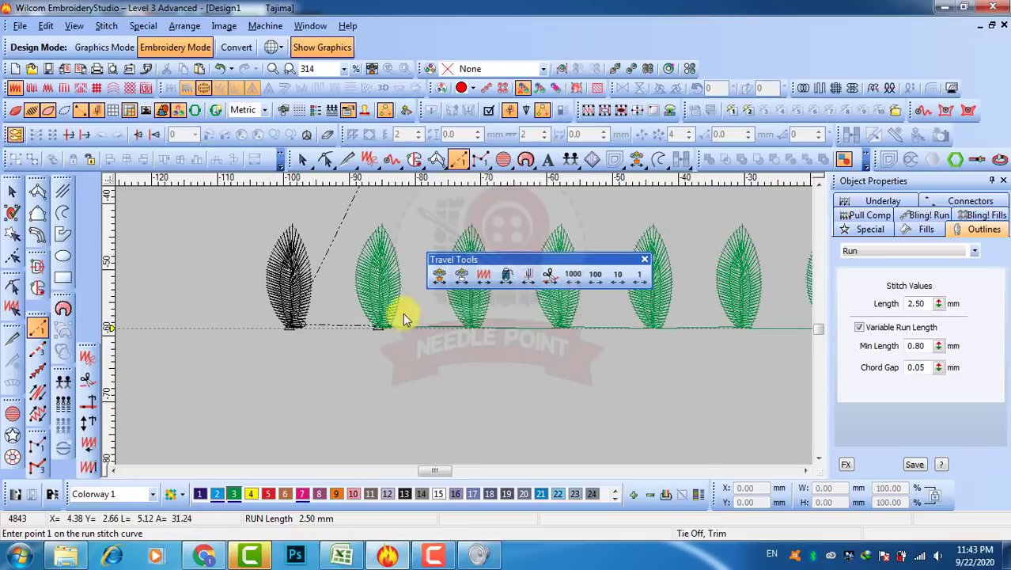
click(384, 331)
click(300, 328)
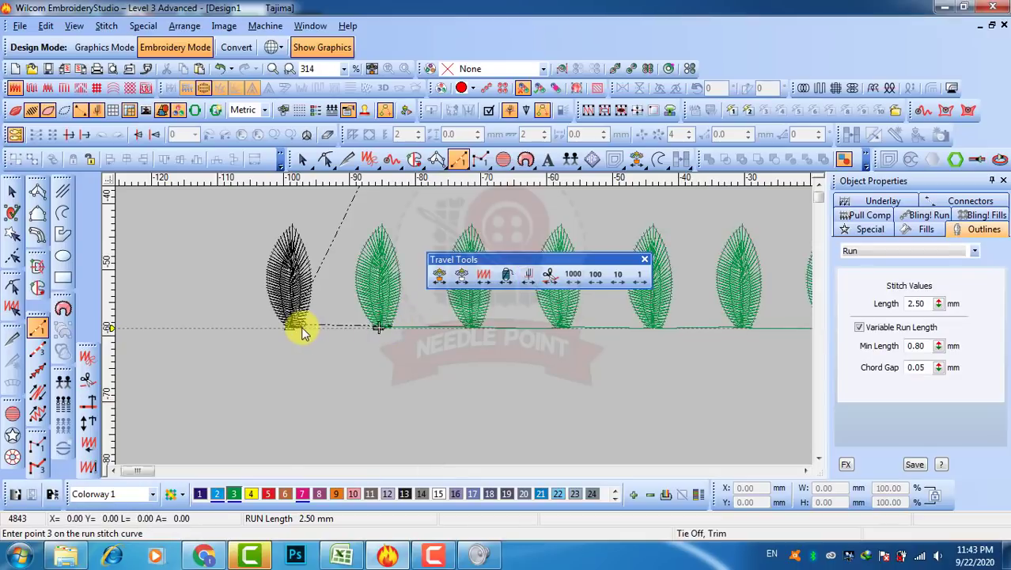
key(Return)
click(572, 284)
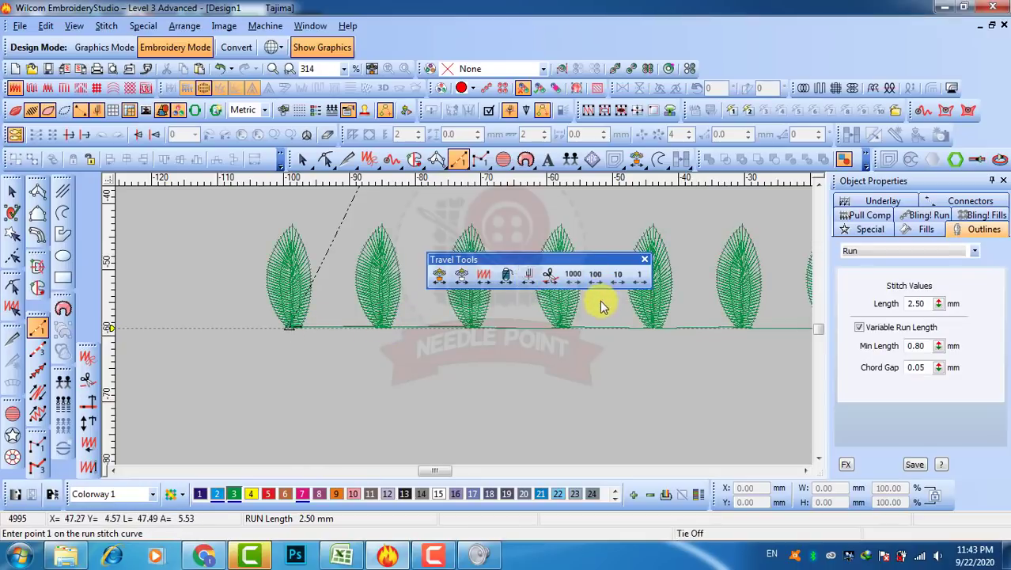
Show the design in realistic stitch view and examine the connected leaf row and the floral border under the lettering.
scroll(462, 332, down, 2)
key(t)
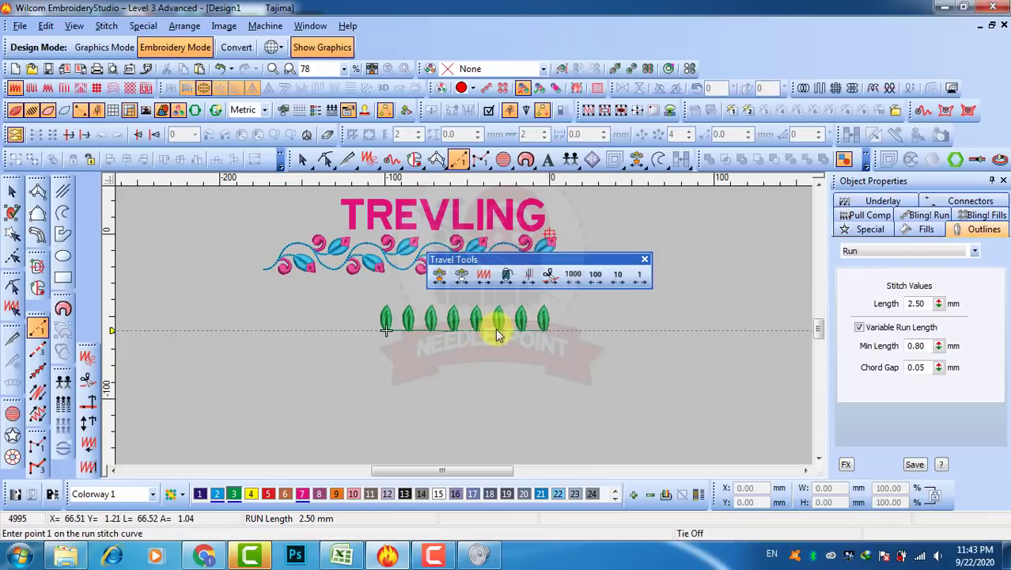
scroll(478, 326, up, 2)
scroll(403, 292, down, 2)
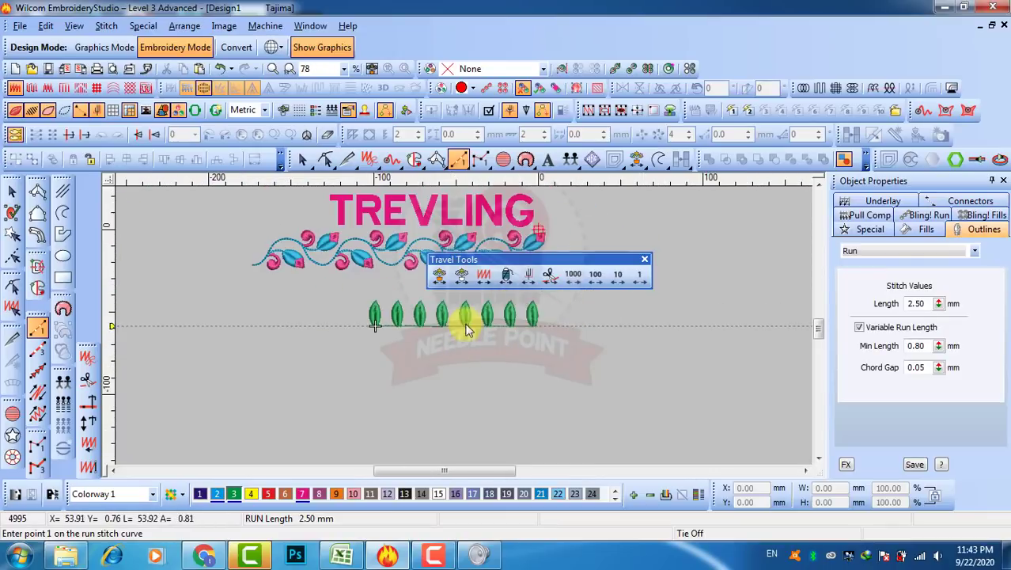
scroll(348, 237, up, 3)
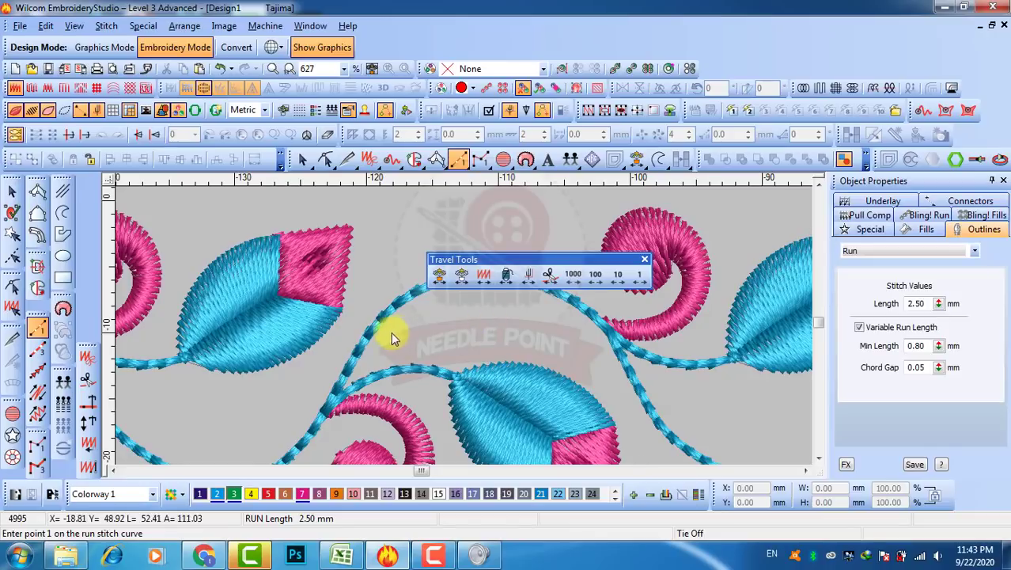
scroll(397, 328, down, 1)
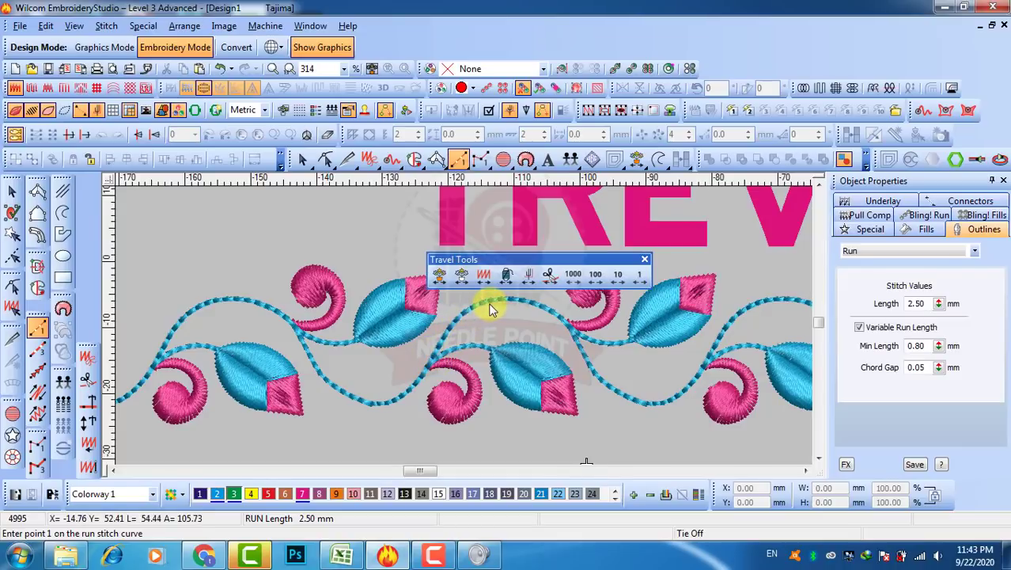
scroll(618, 429, down, 2)
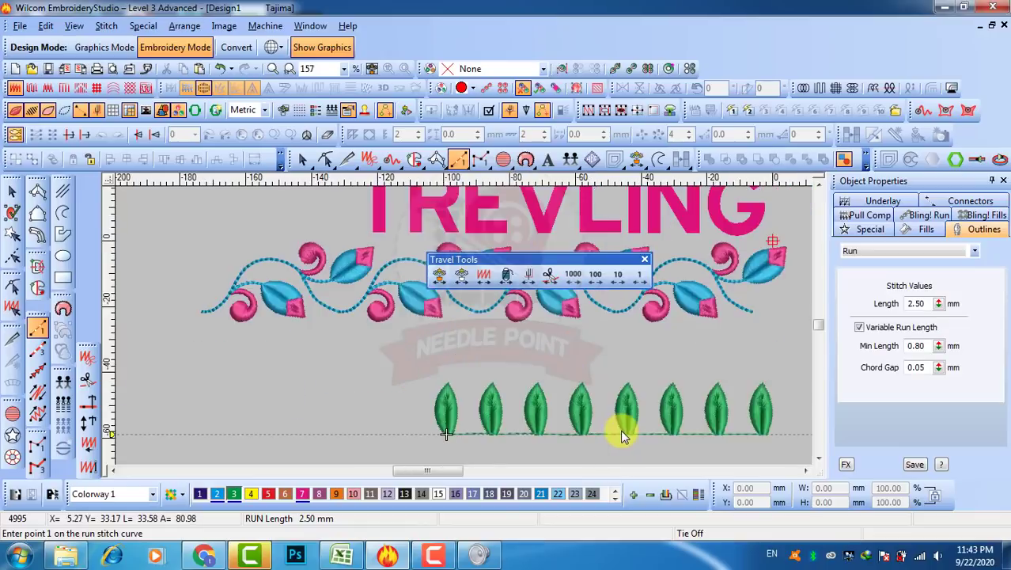
Duplicate the connected green leaf row as a mirrored copy directly below it at the design's end, and recolour the copy pink with colour 7.
scroll(499, 378, up, 2)
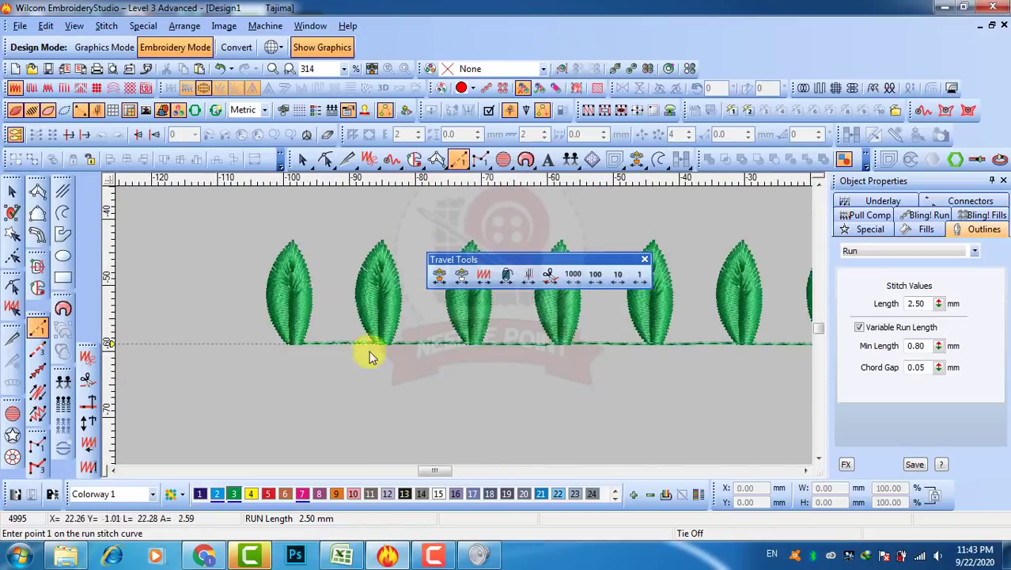
click(12, 190)
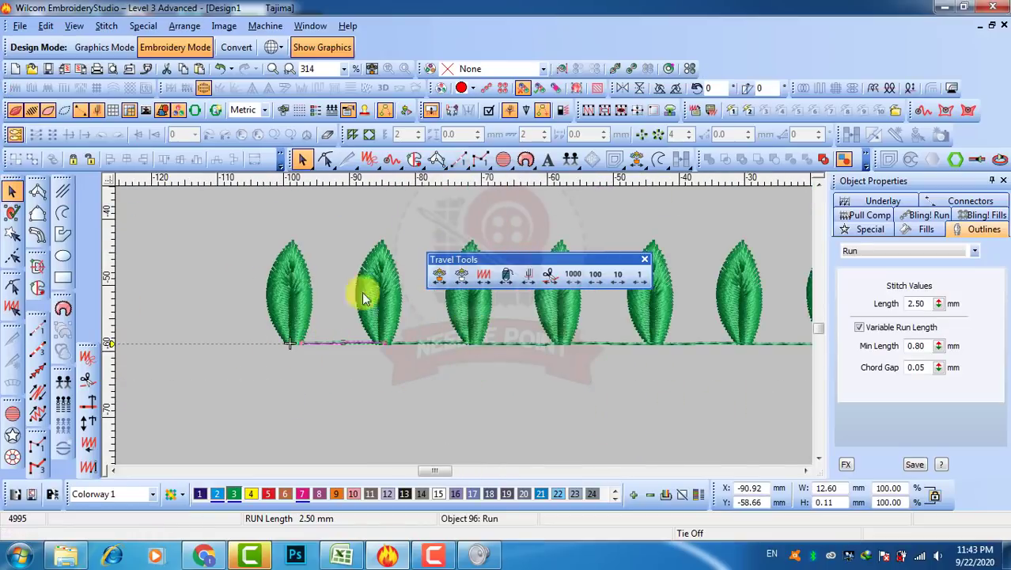
scroll(415, 333, down, 2)
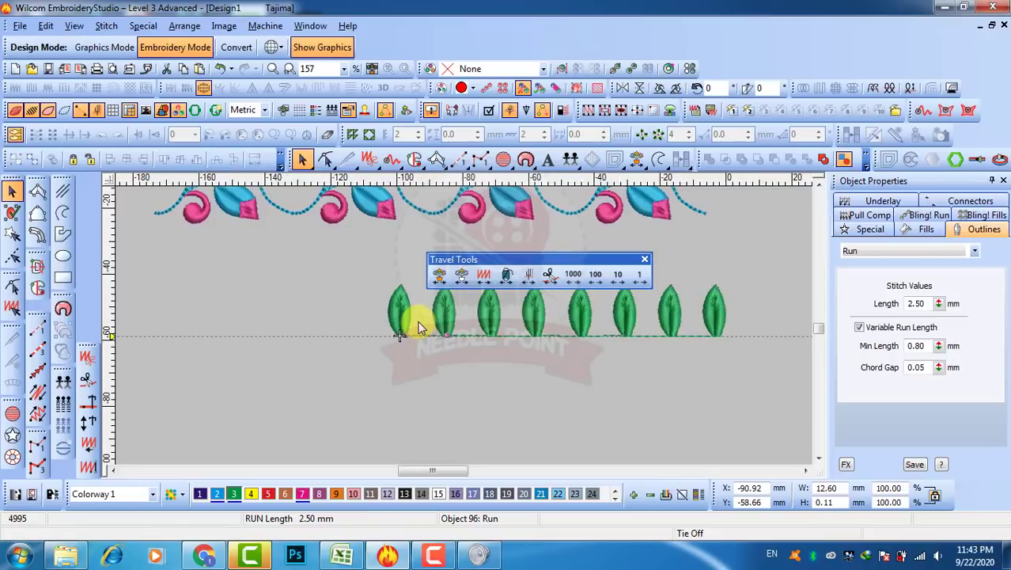
click(392, 290)
drag(622, 342, 631, 346)
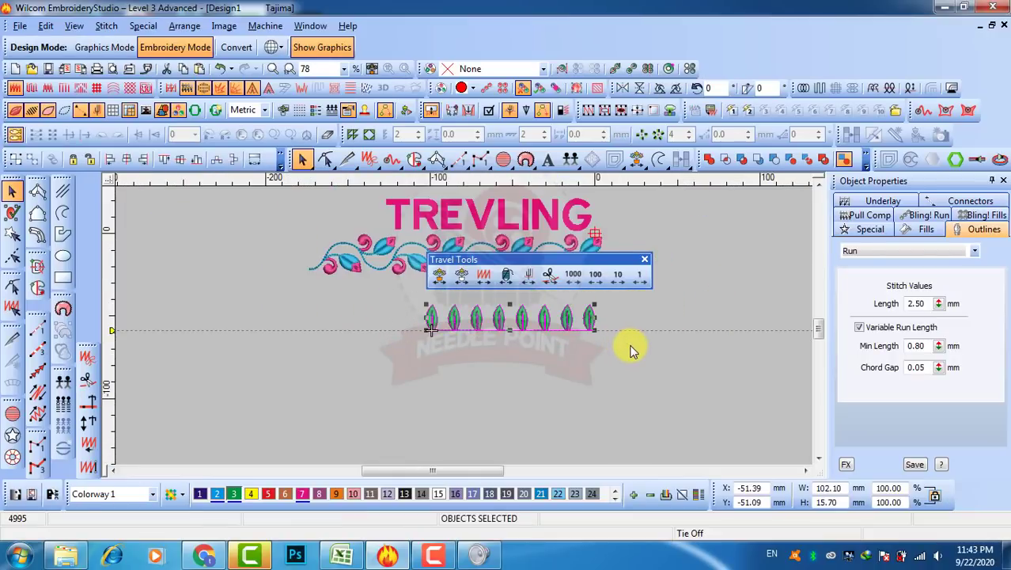
key(End)
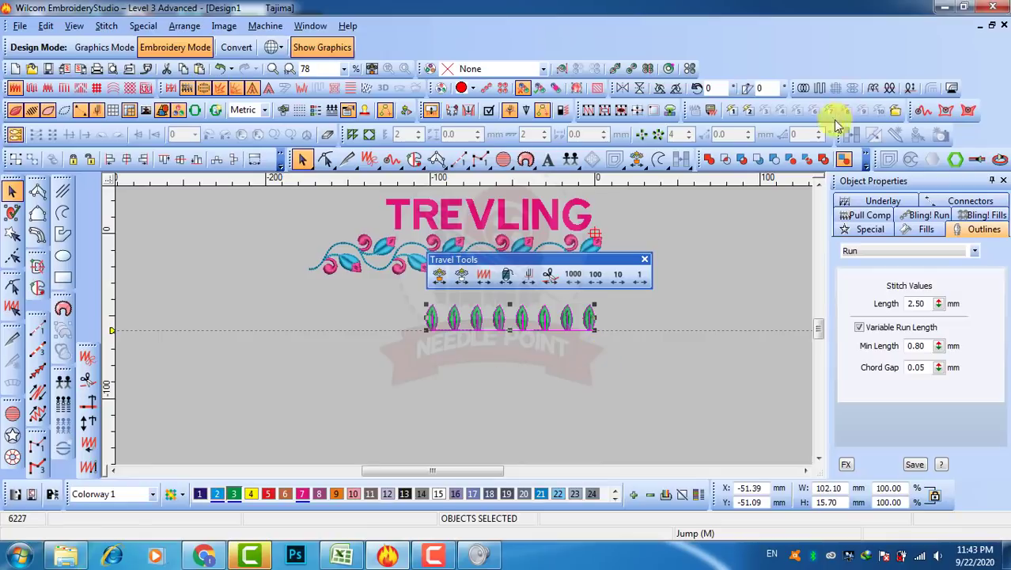
click(641, 88)
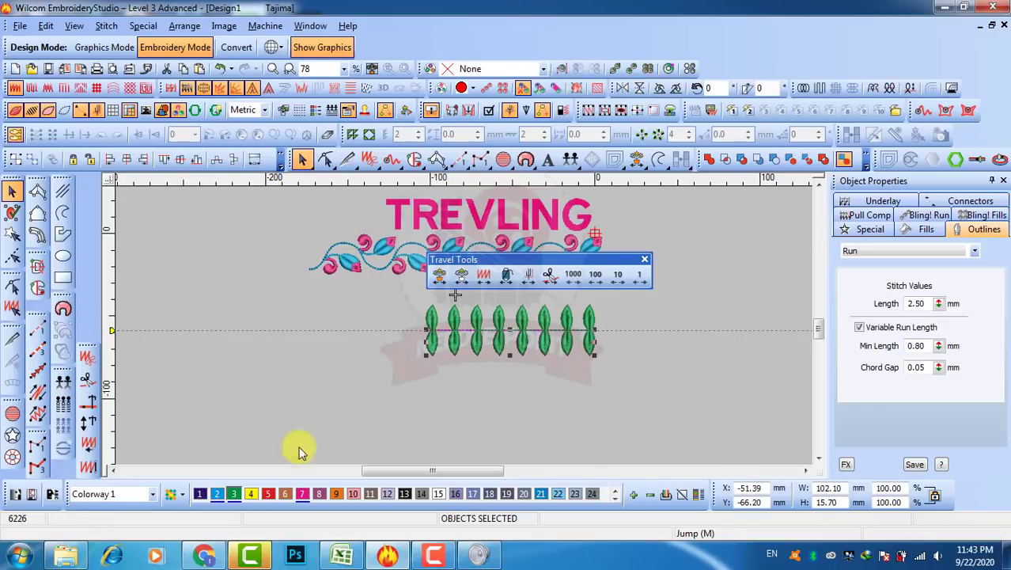
click(303, 496)
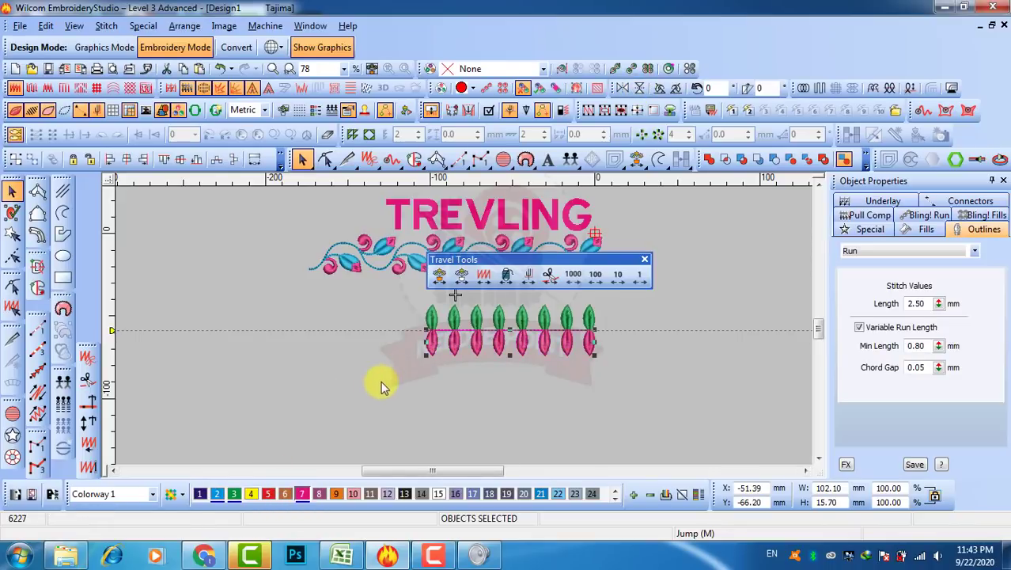
Digitize a horizontal Input C column about 106 mm long and 3 mm wide along the line where the green and pink leaves meet.
scroll(477, 321, up, 5)
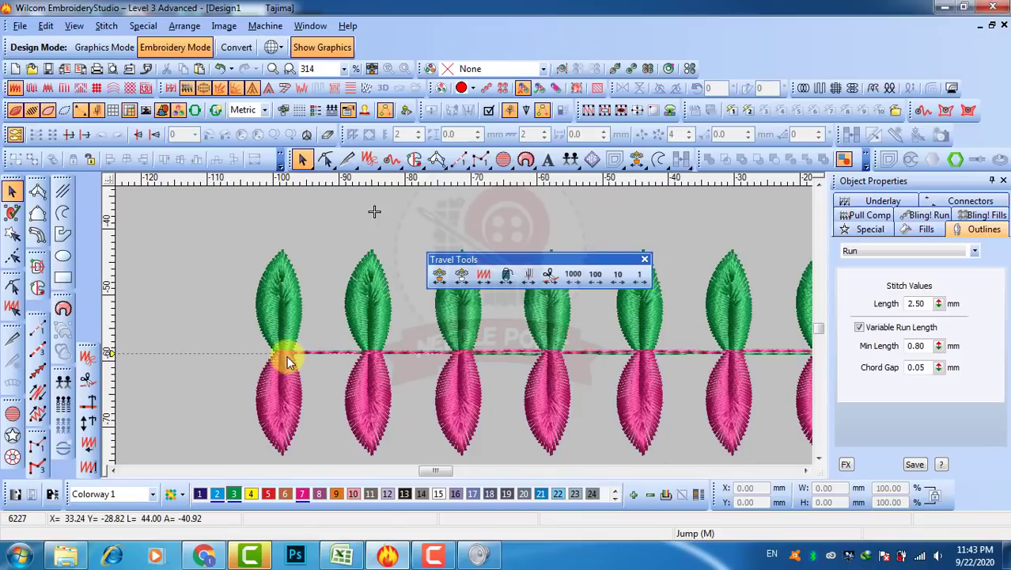
click(37, 234)
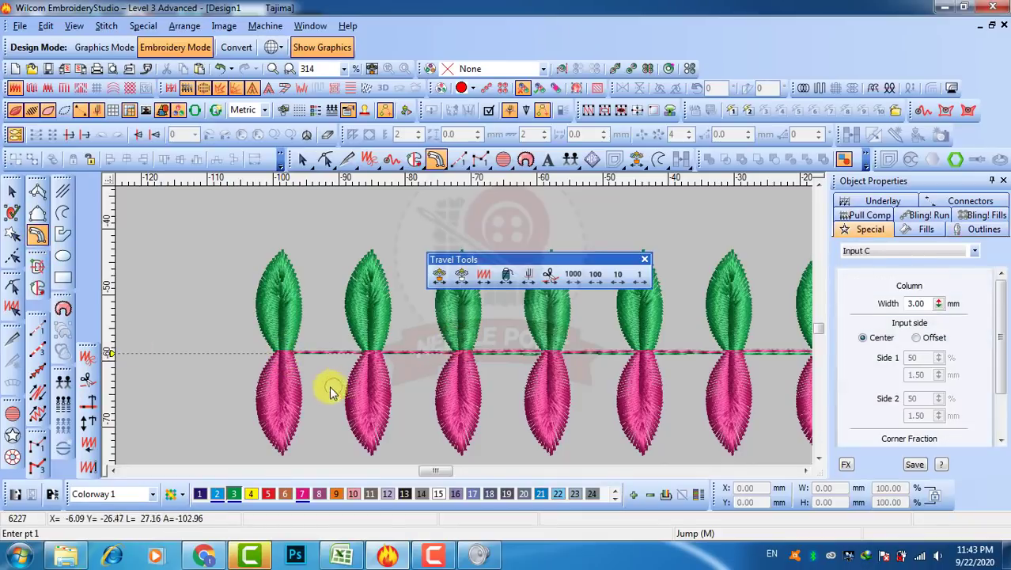
click(249, 353)
scroll(308, 332, down, 2)
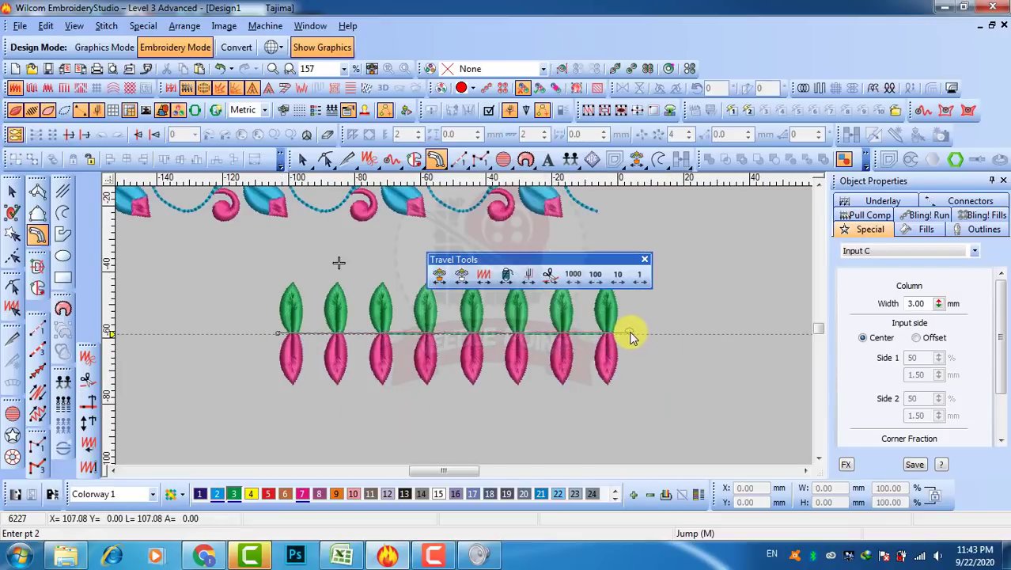
click(629, 335)
key(Return)
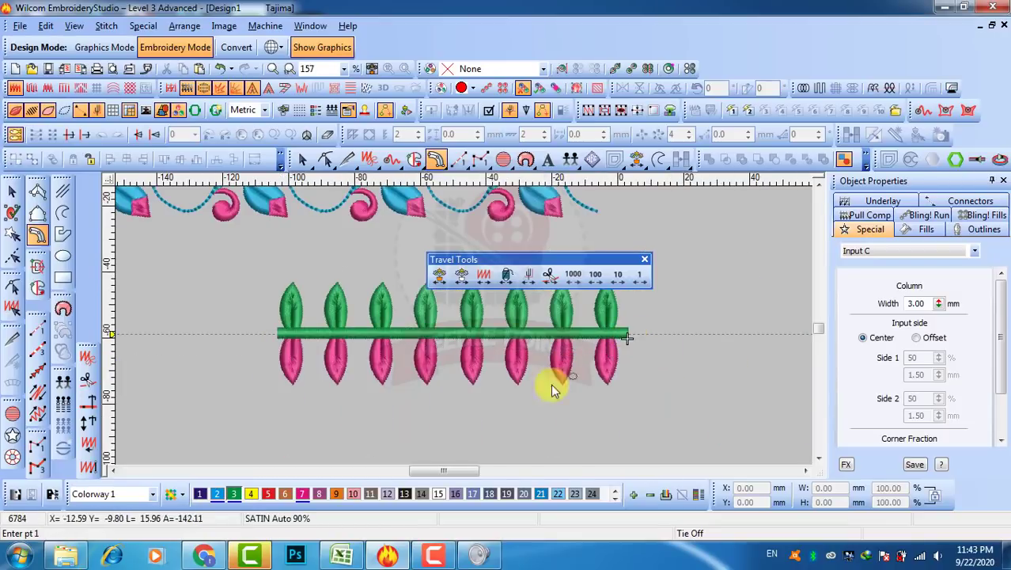
Recolour the horizontal satin column between the leaf rows blue with colour 2 and deselect it.
click(10, 192)
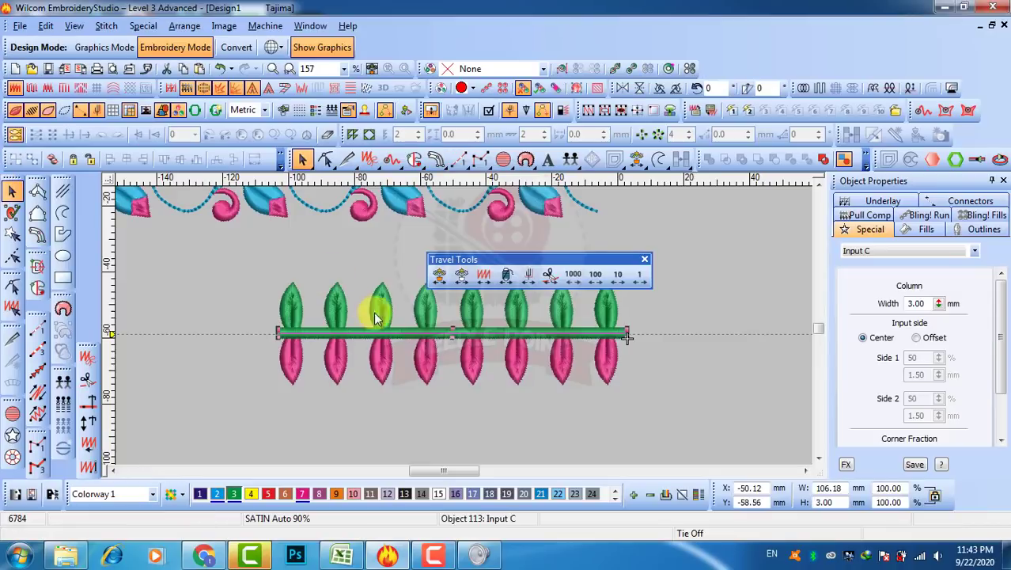
click(217, 494)
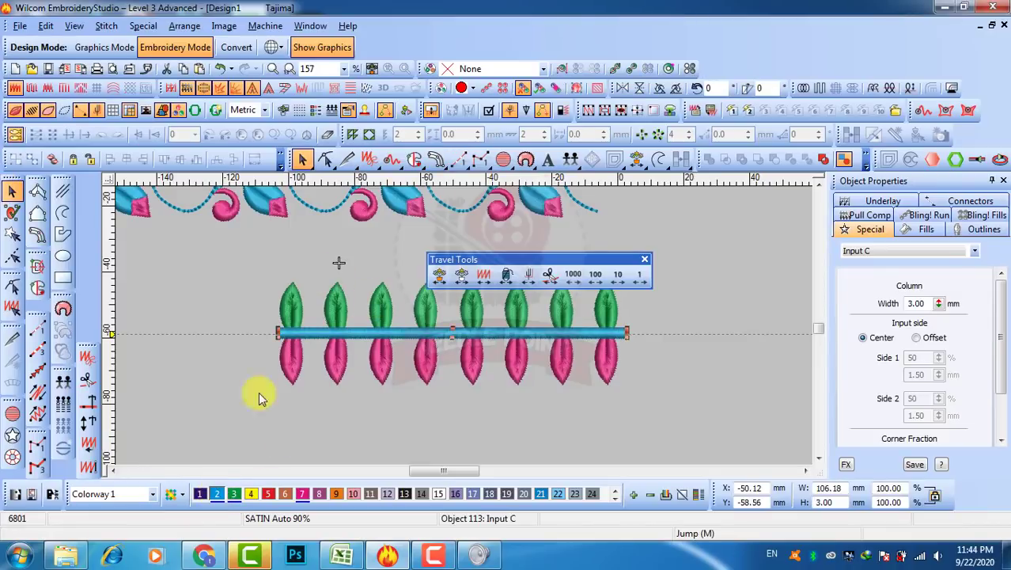
click(650, 357)
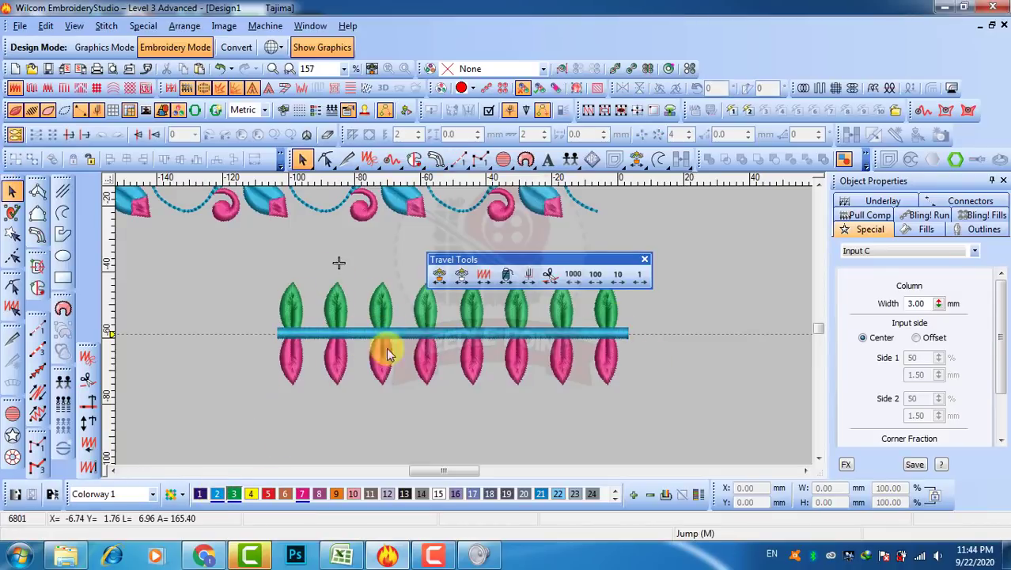
Move the Travel Tools window clear of the floral and leaf borders, and select the complete double leaf border with its centre column.
key(shift+z)
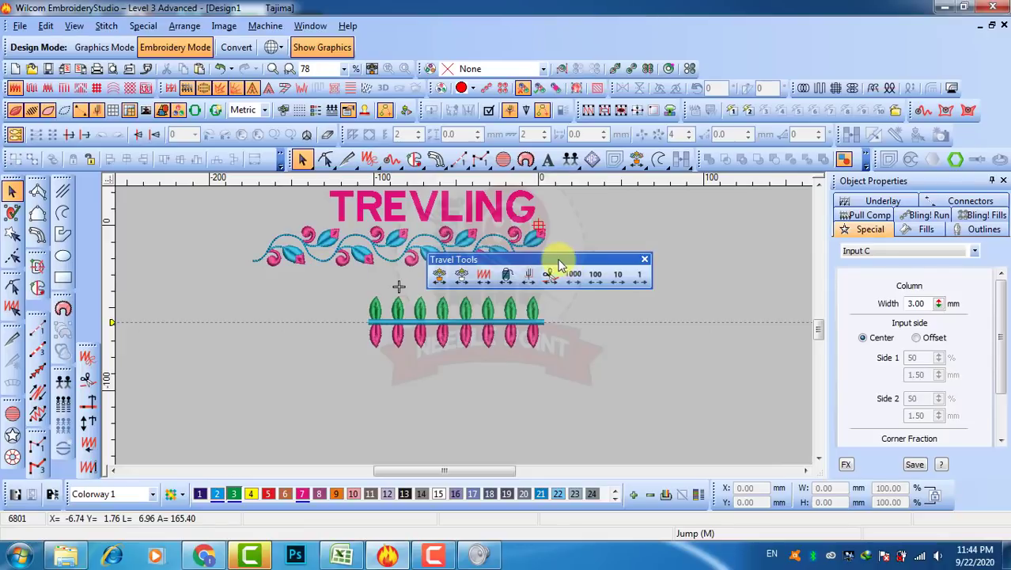
drag(550, 260, 698, 227)
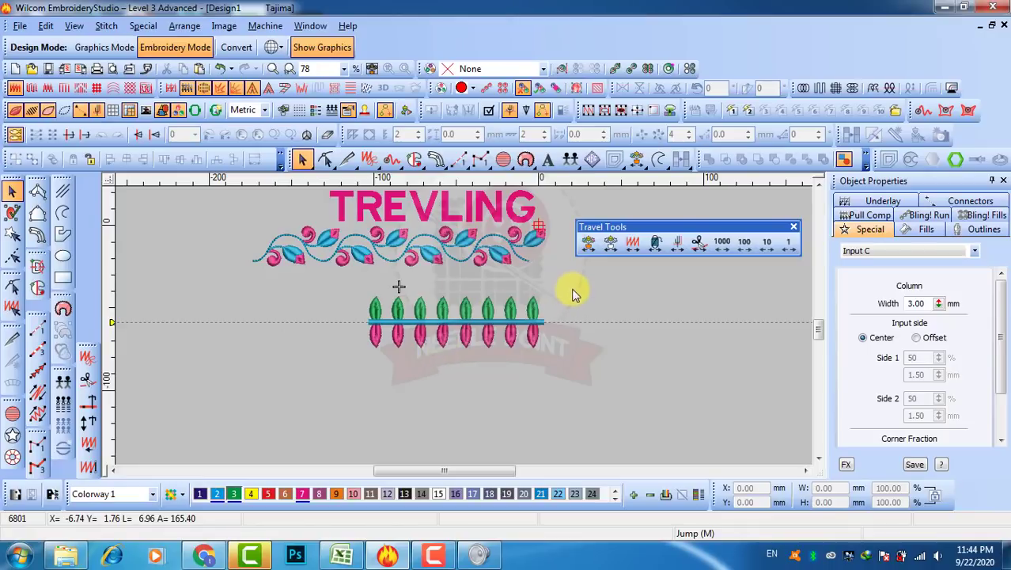
drag(572, 287, 338, 373)
click(342, 373)
drag(548, 271, 223, 223)
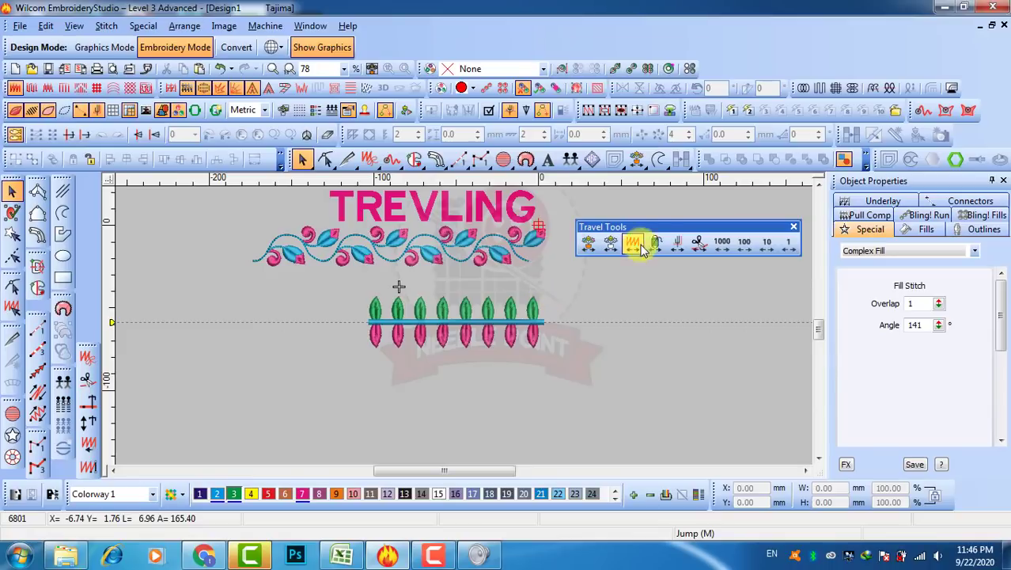
drag(669, 232, 664, 210)
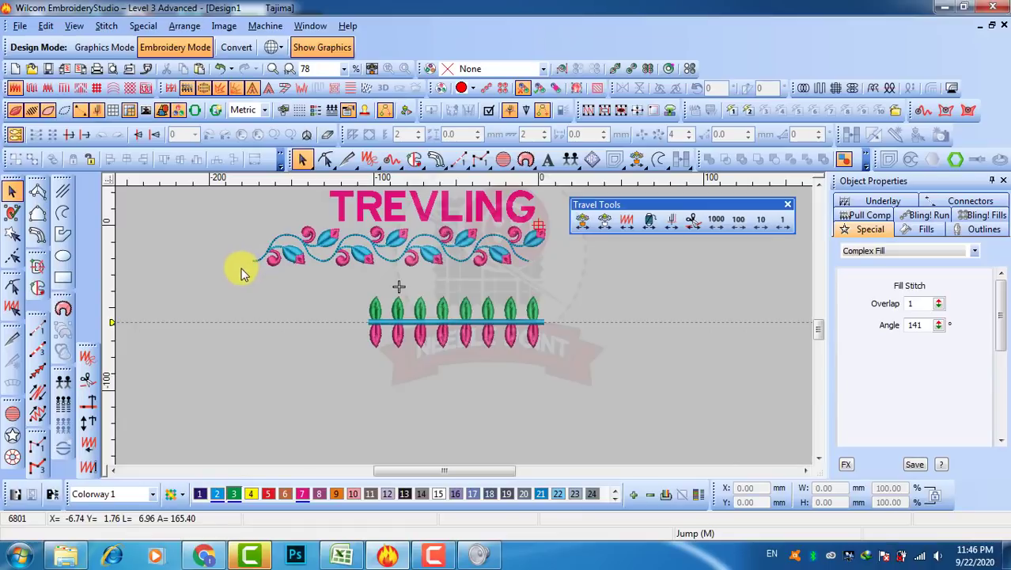
drag(340, 291, 588, 363)
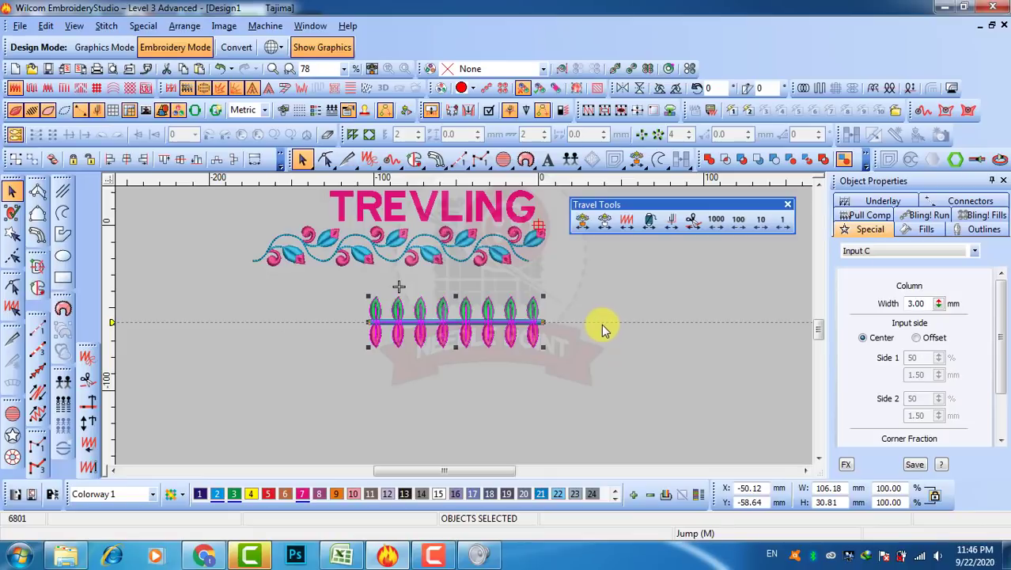
scroll(602, 328, up, 2)
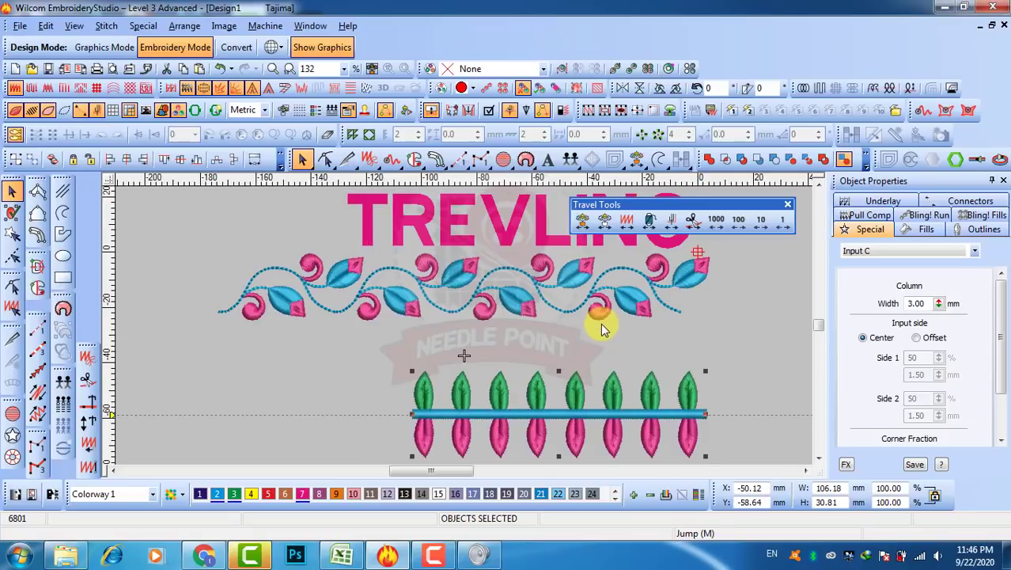